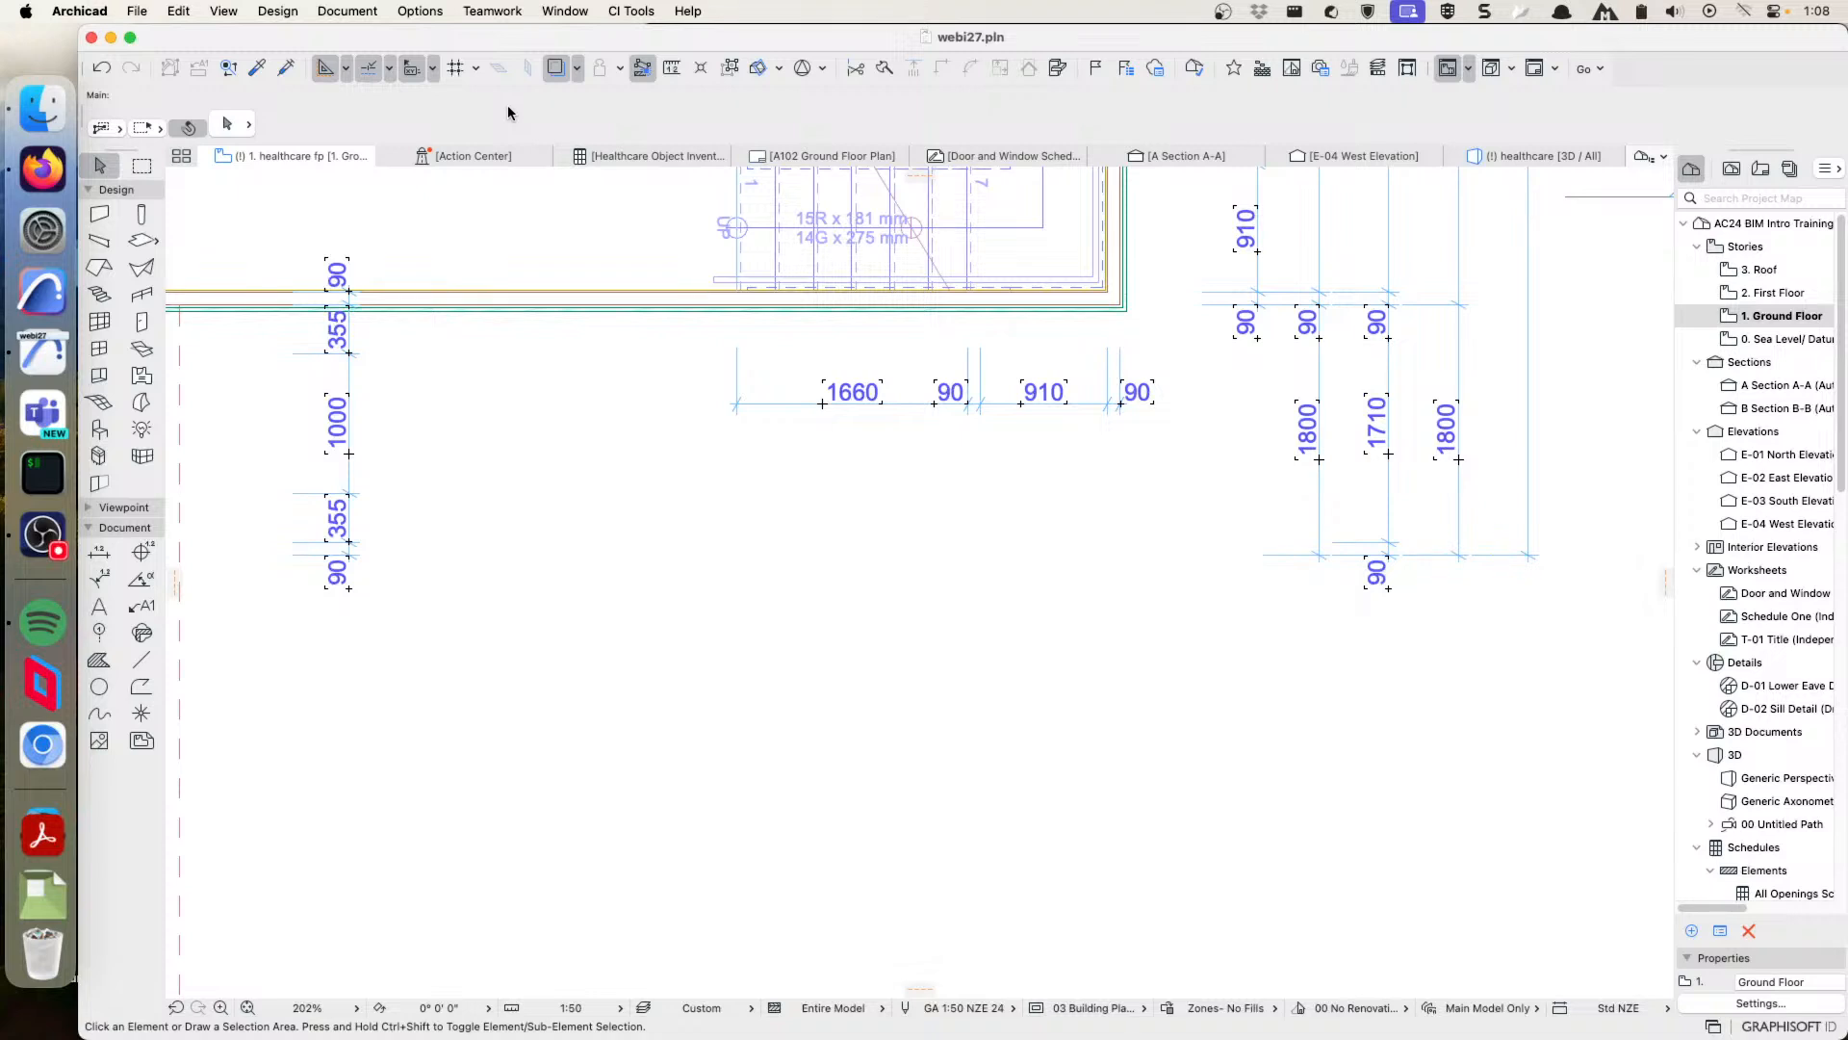
- Open the default settings of the Window tool for the CI Tools Window
key("ctrl+shift")
scroll(632, 349, "down", 5)
mouse_move(643, 364)
middle_mouse_down()
mouse_move(581, 484)
mouse_move(685, 528)
middle_mouse_up()
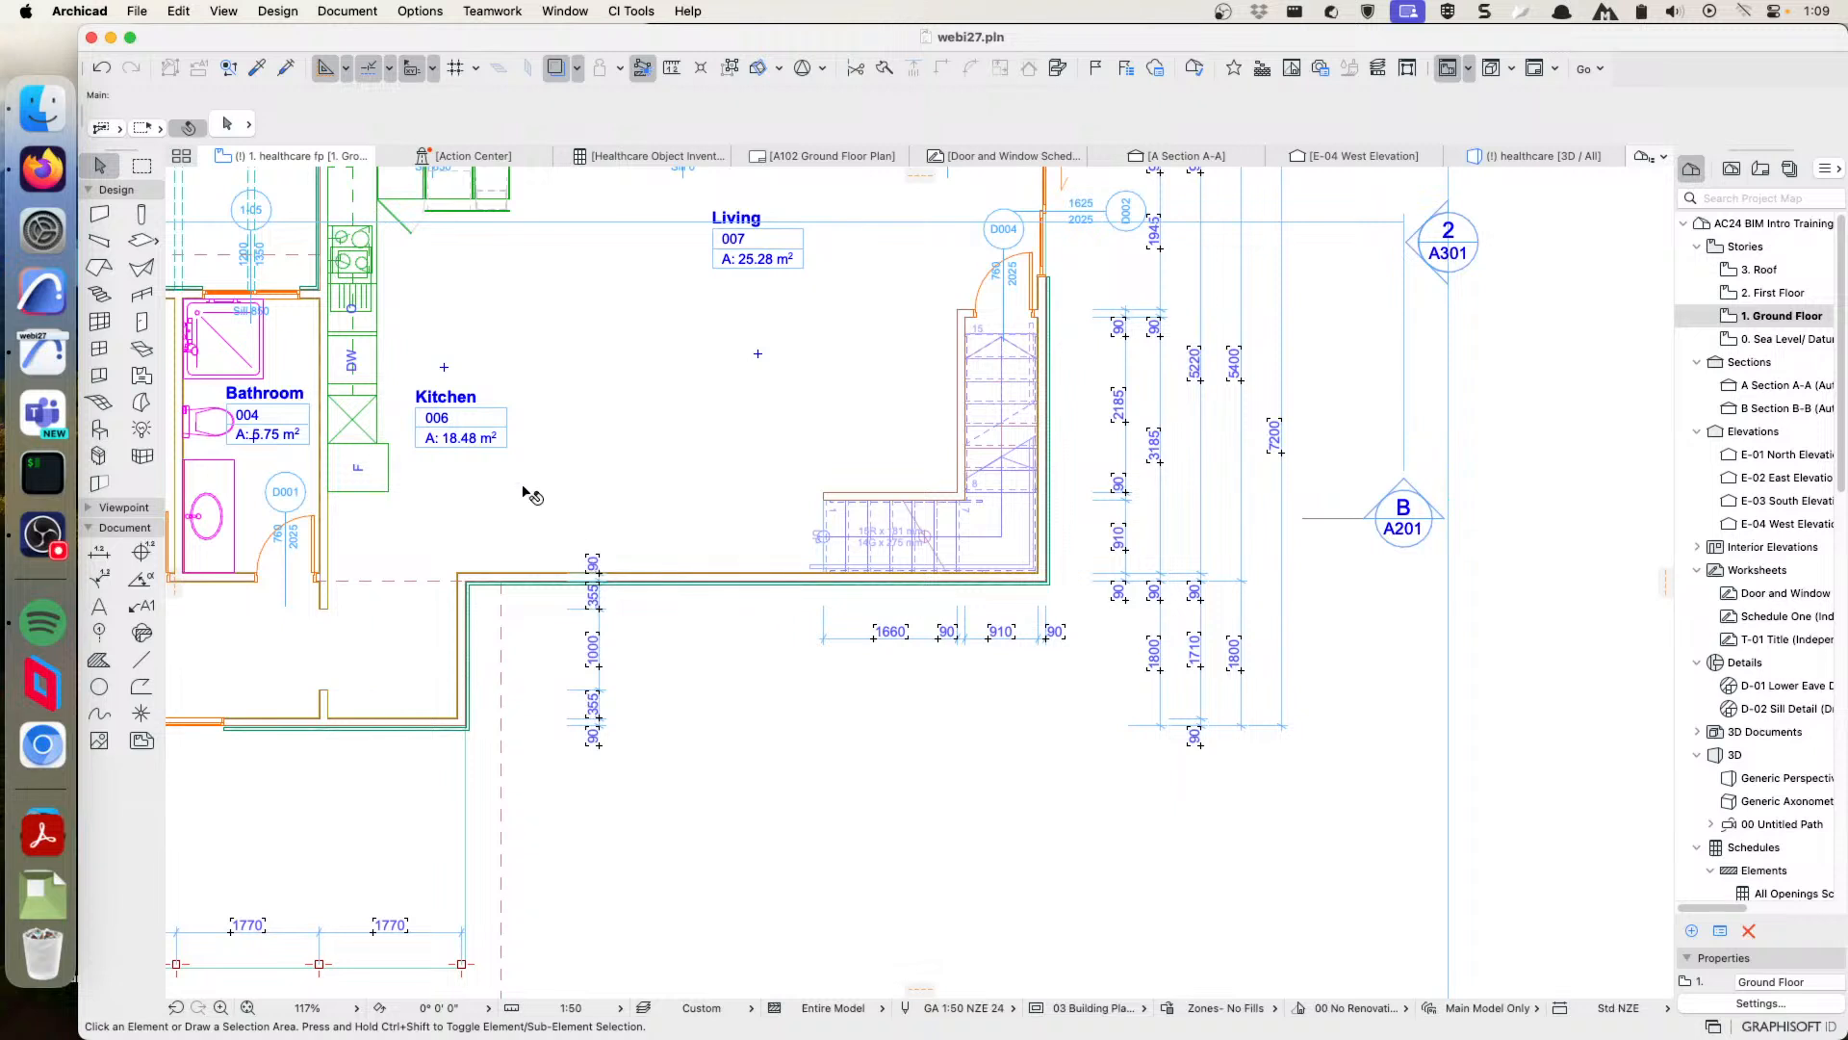
middle_click_drag(356, 546, 447, 545)
scroll(453, 543, "down", 6)
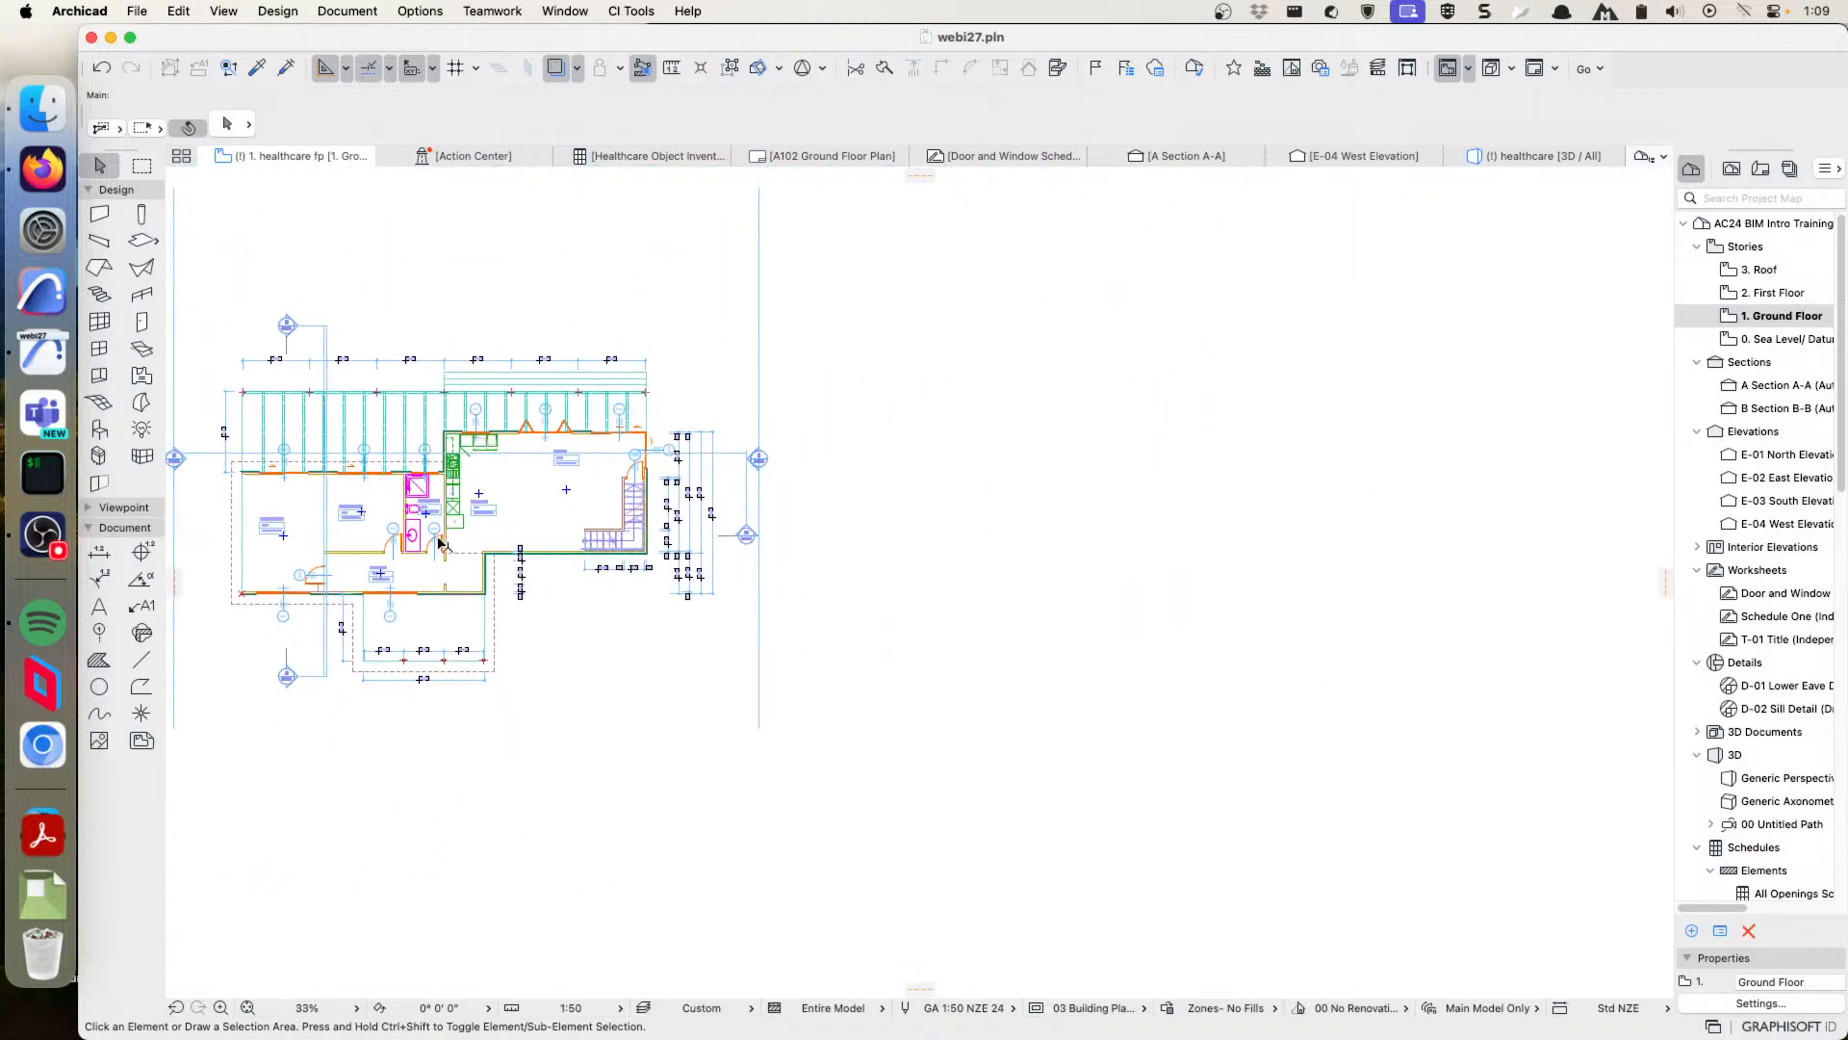
scroll(443, 542, "up", 6)
middle_click_drag(655, 532, 798, 566)
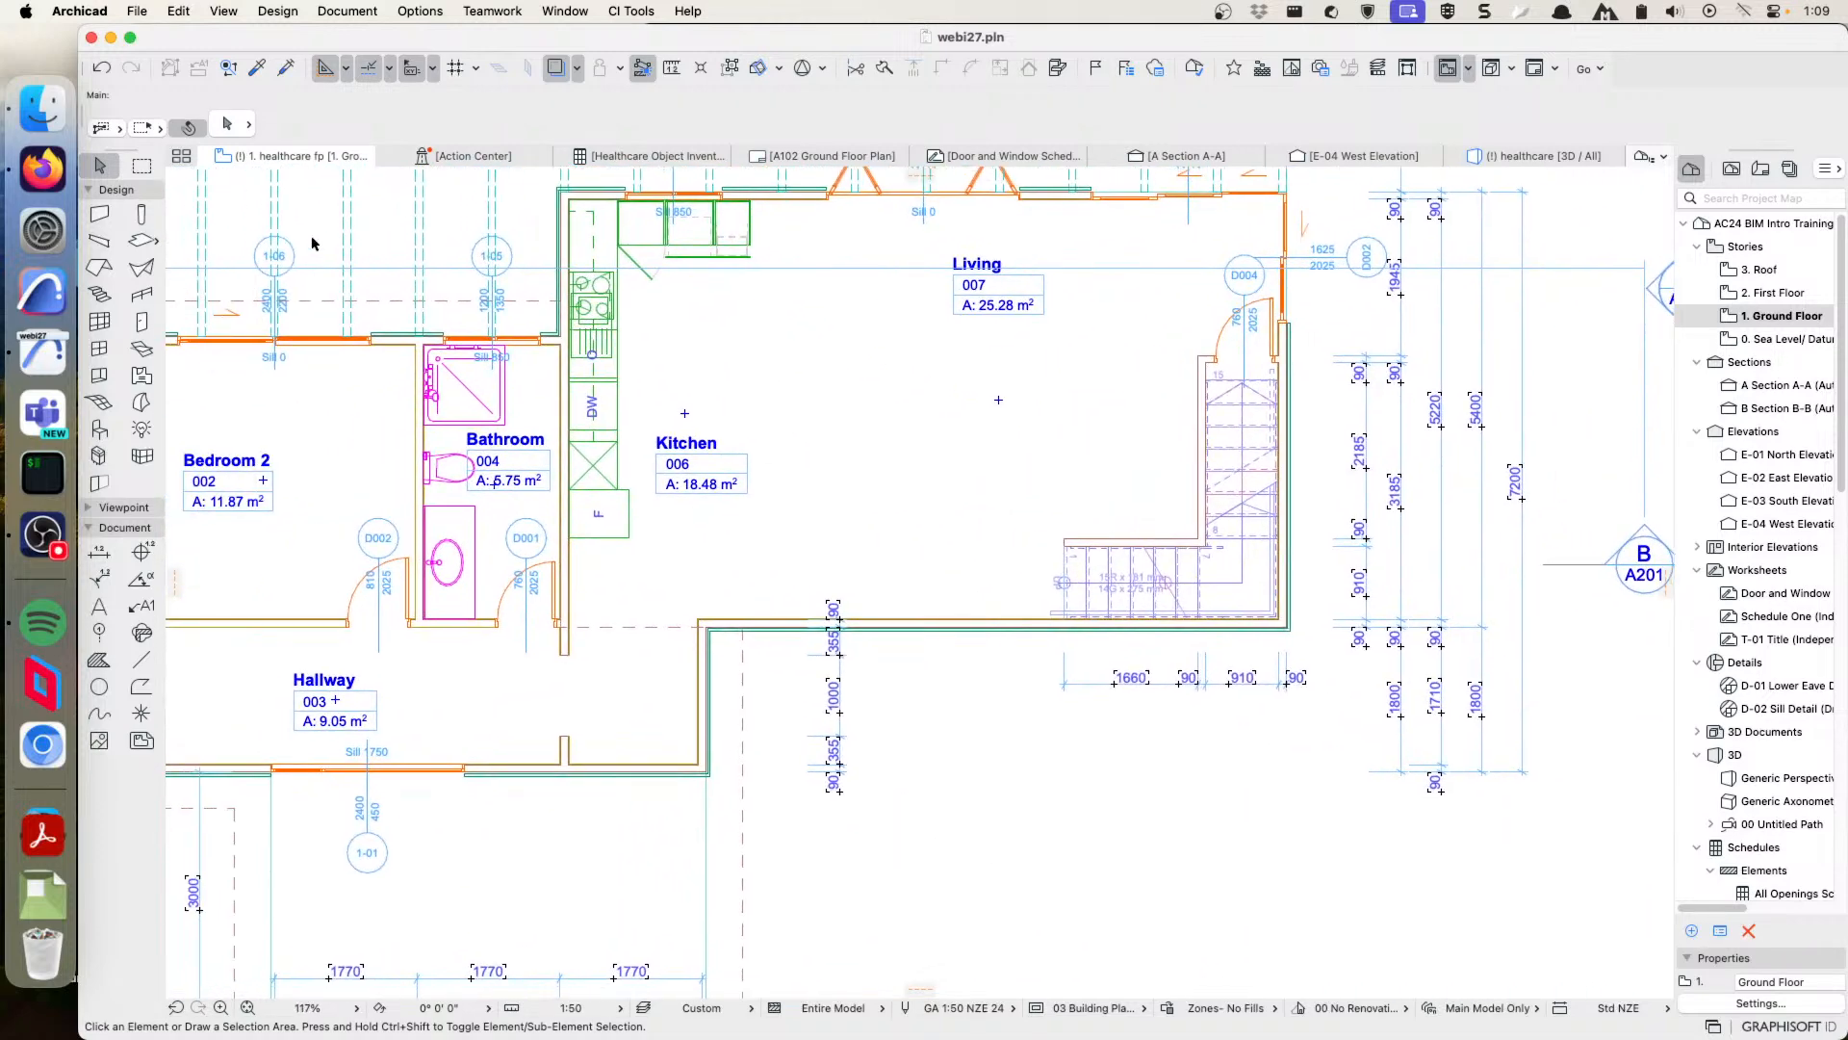
left_click(99, 348)
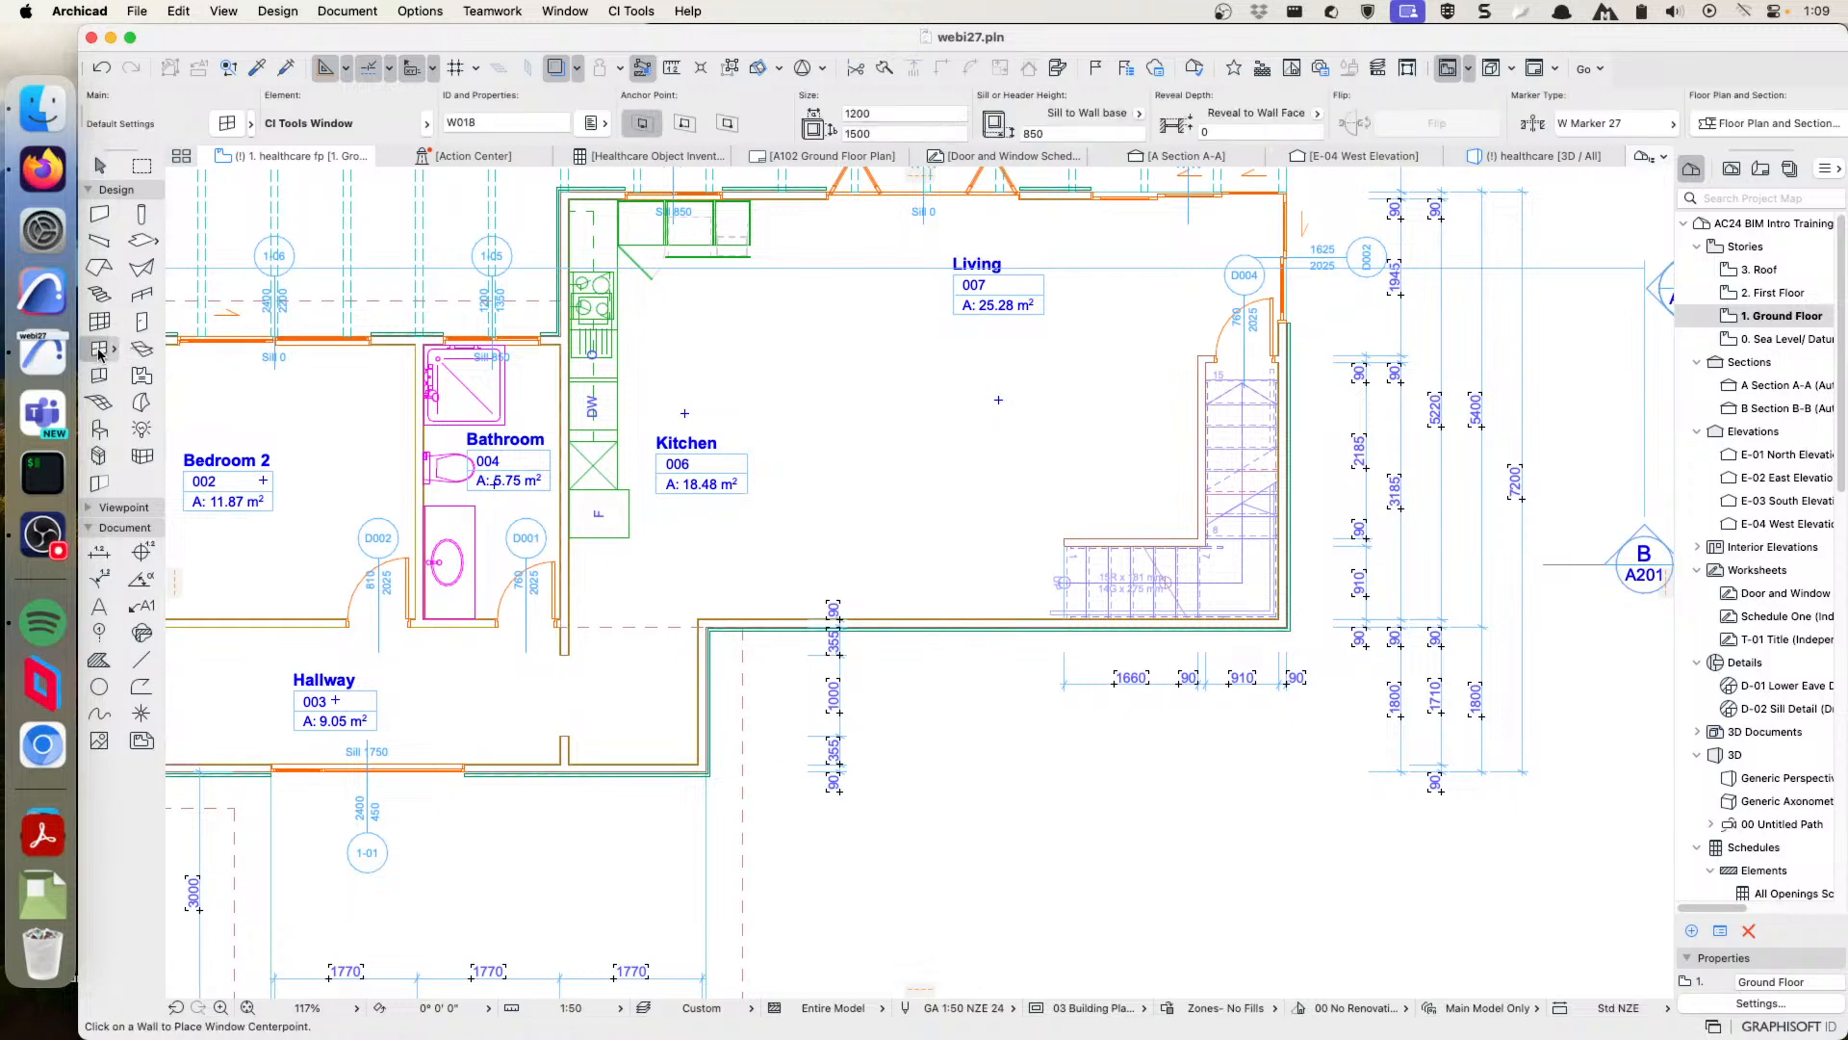
double_click(106, 354)
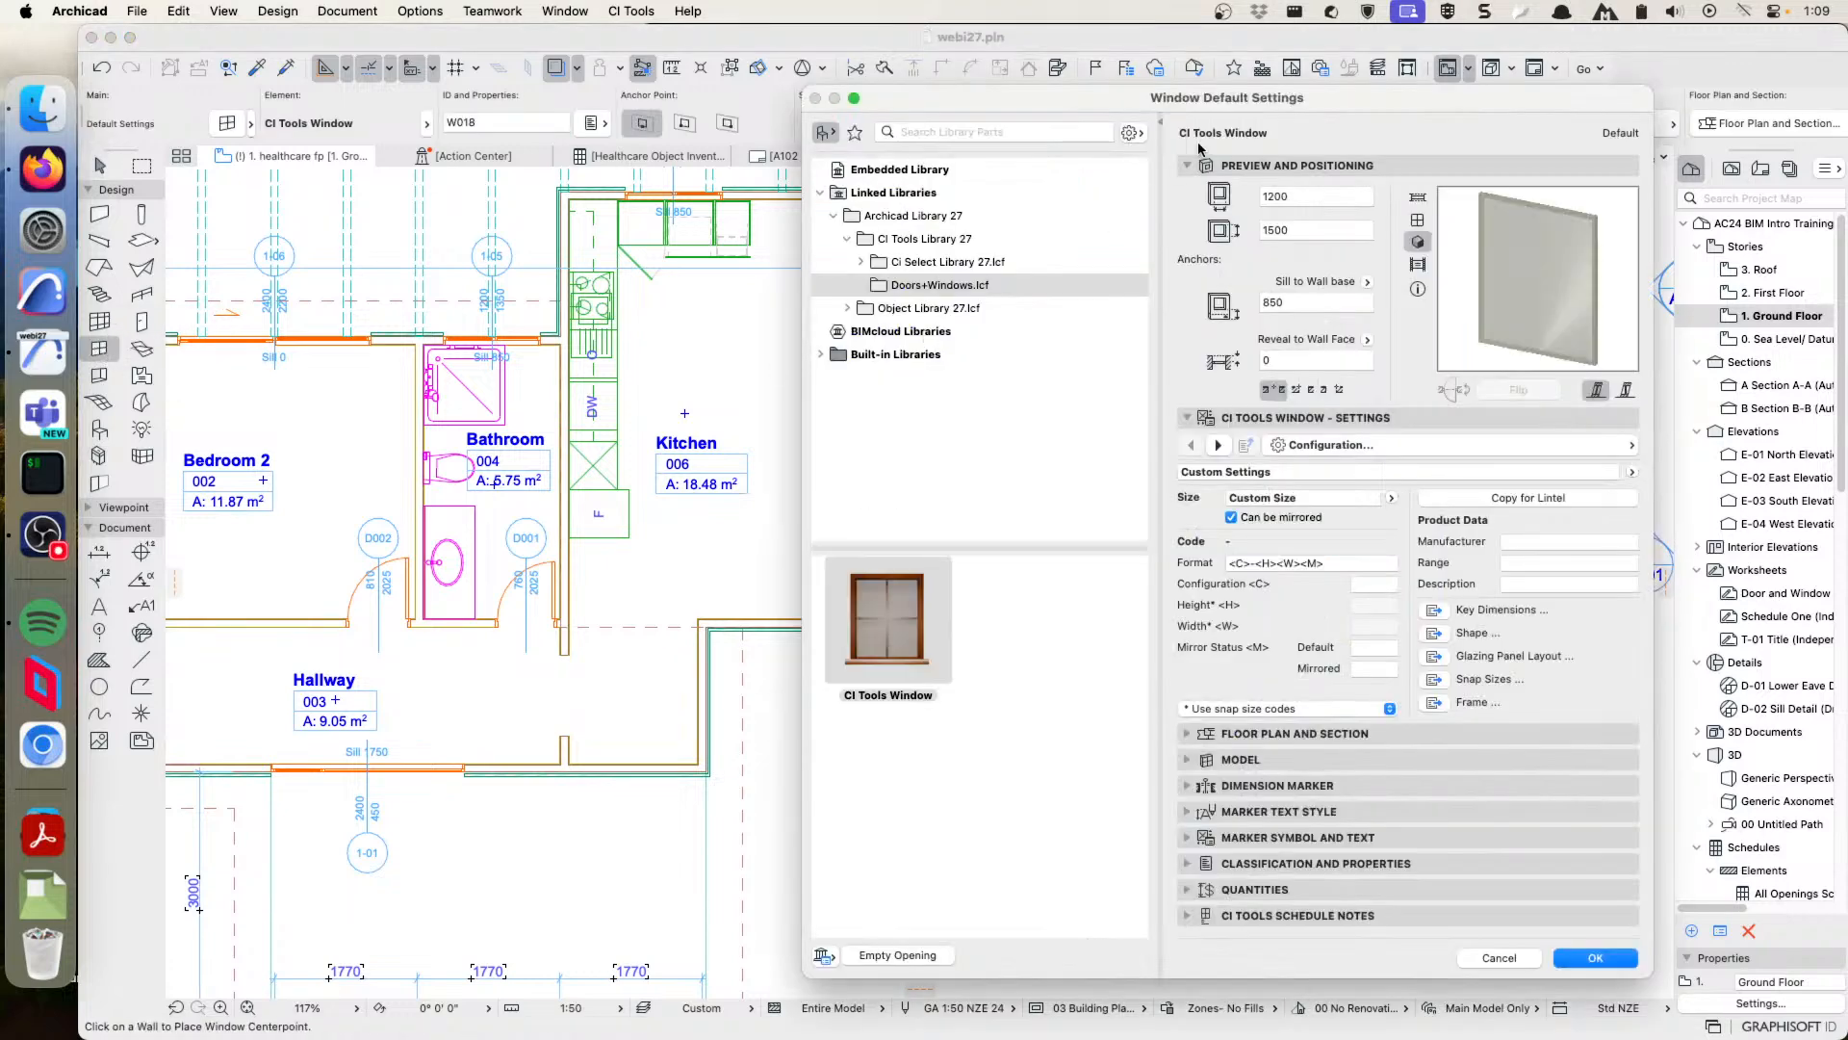
left_click_drag(1233, 103, 1028, 75)
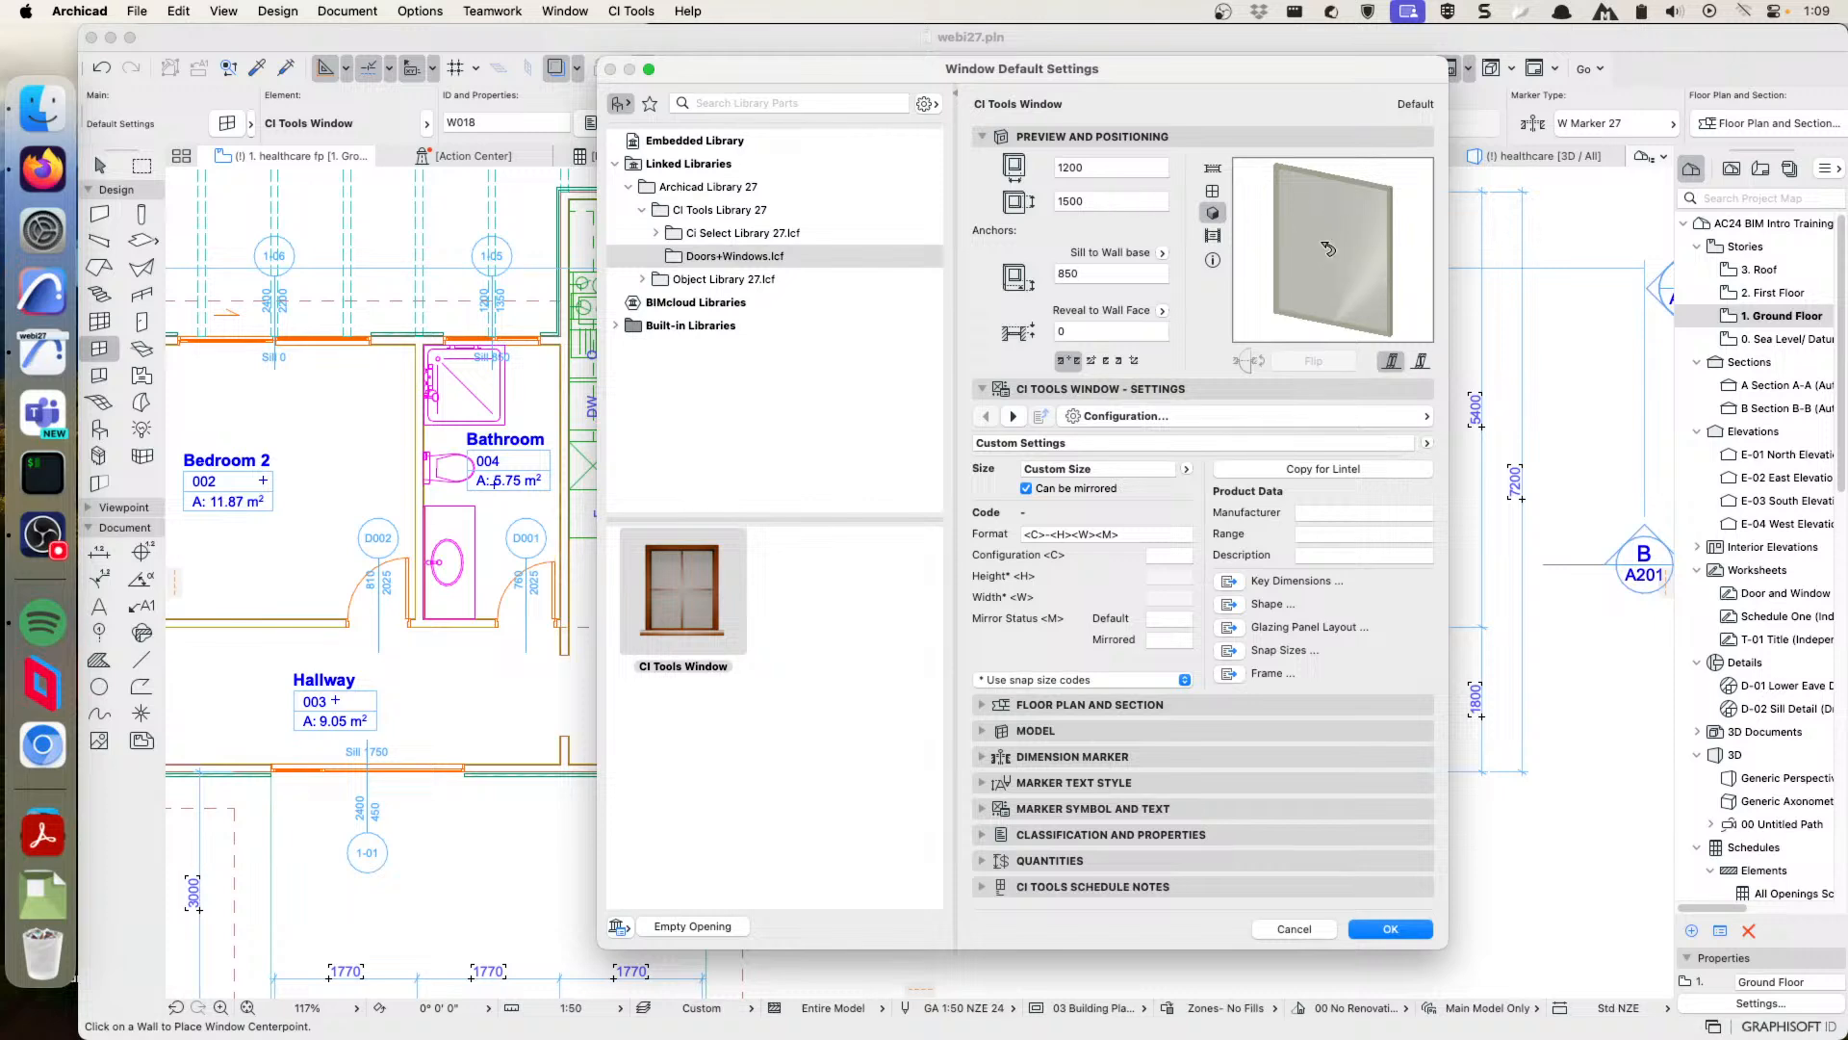
- Review the window's Glazing Panel Layout settings and return to its Configuration settings
left_click(1251, 423)
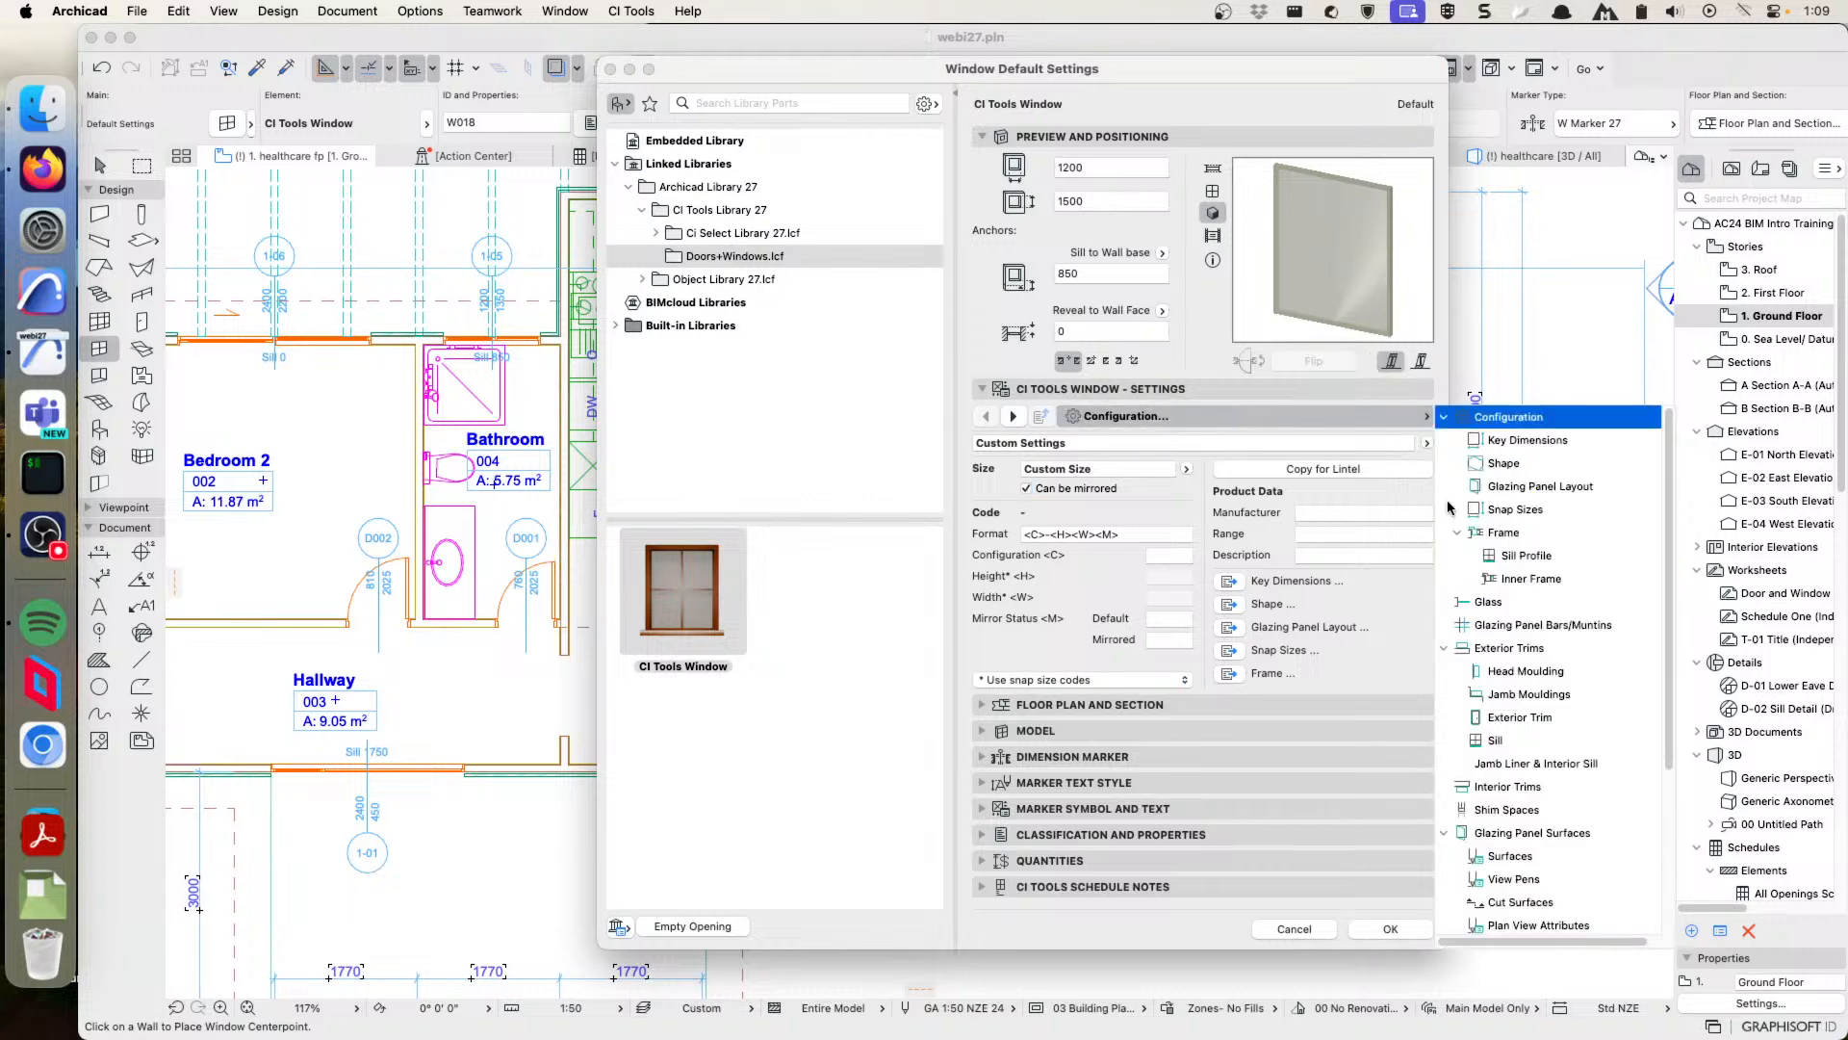
left_click(1508, 491)
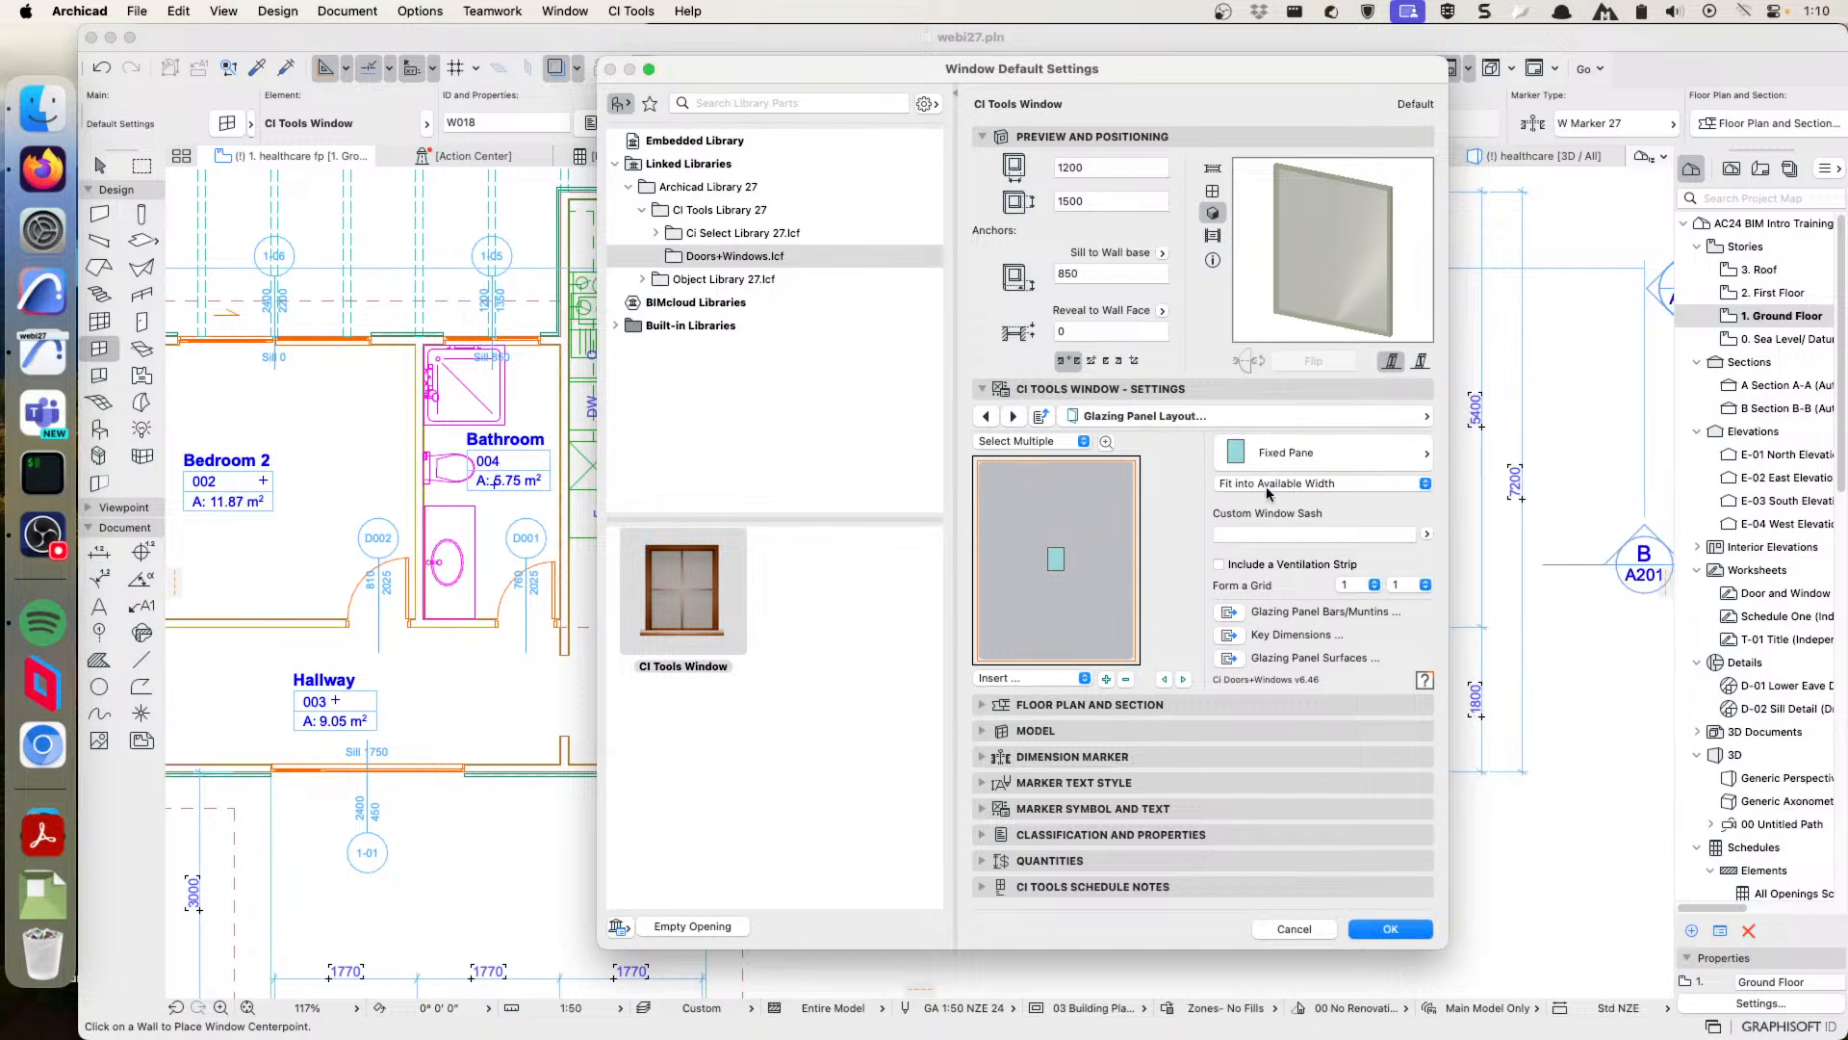
left_click(1271, 423)
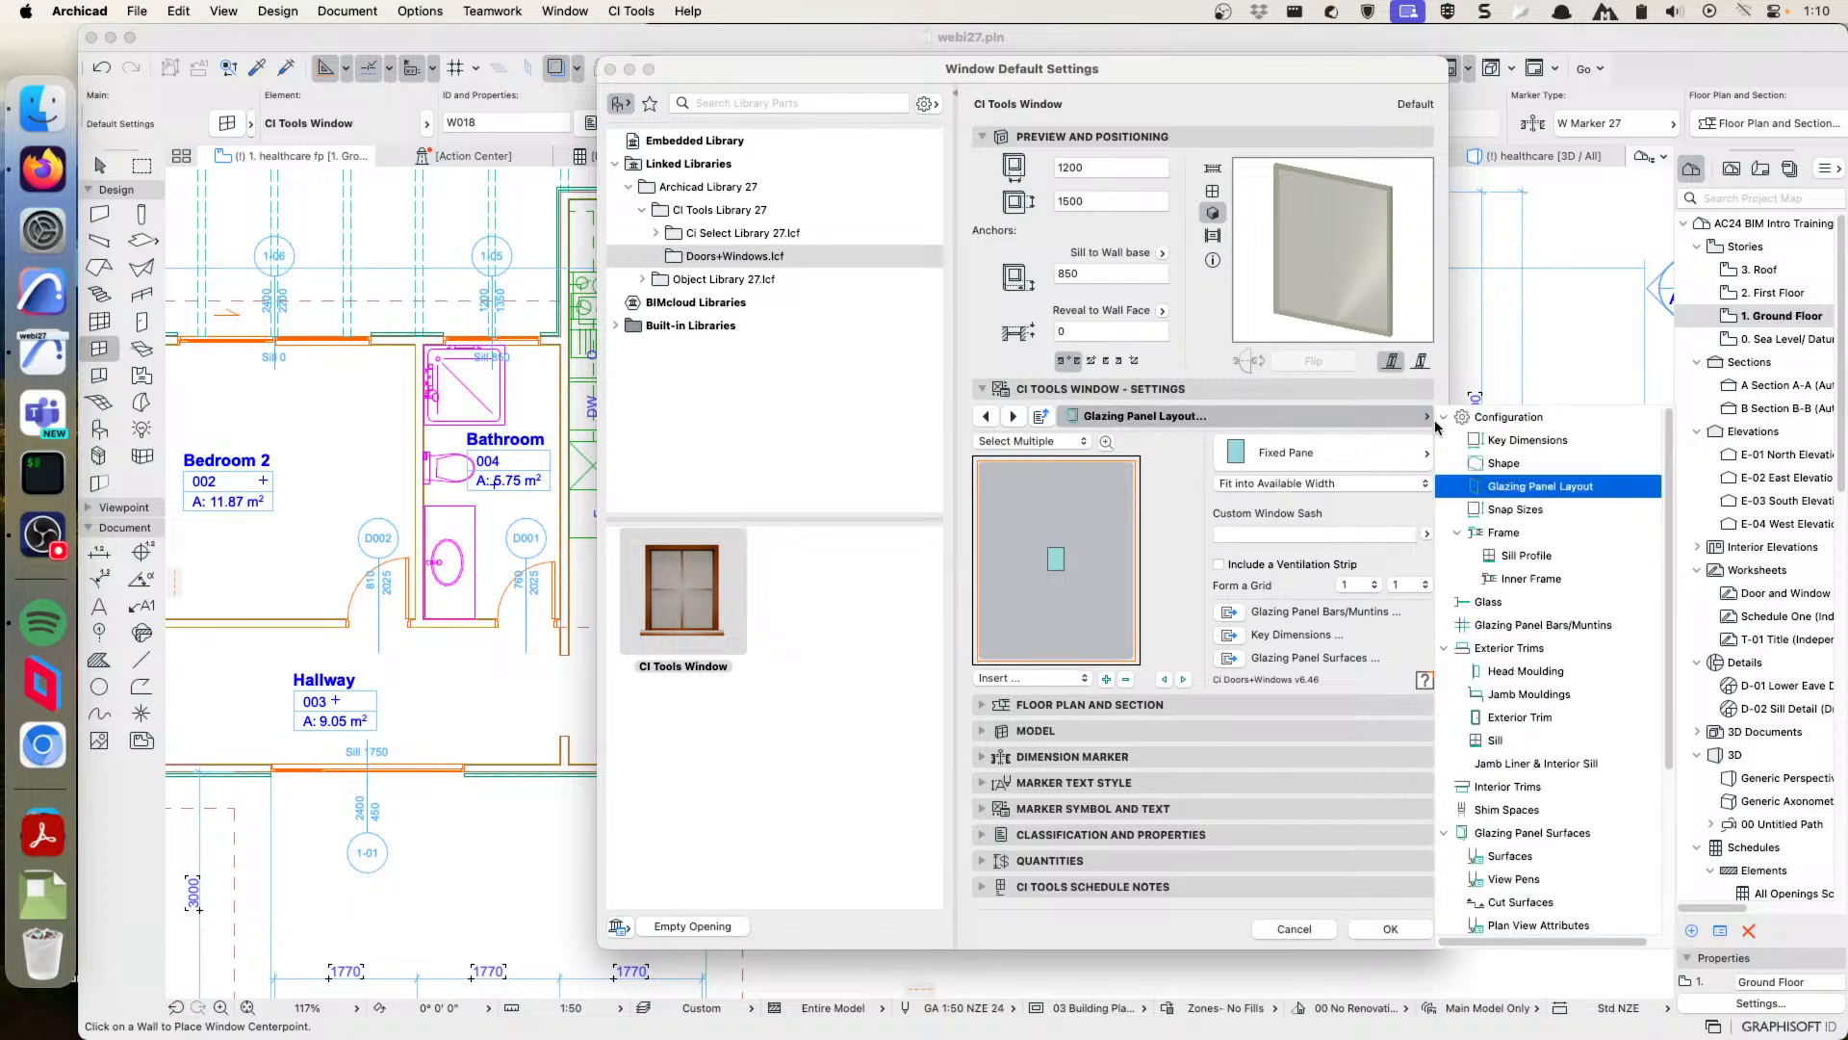
left_click(1512, 425)
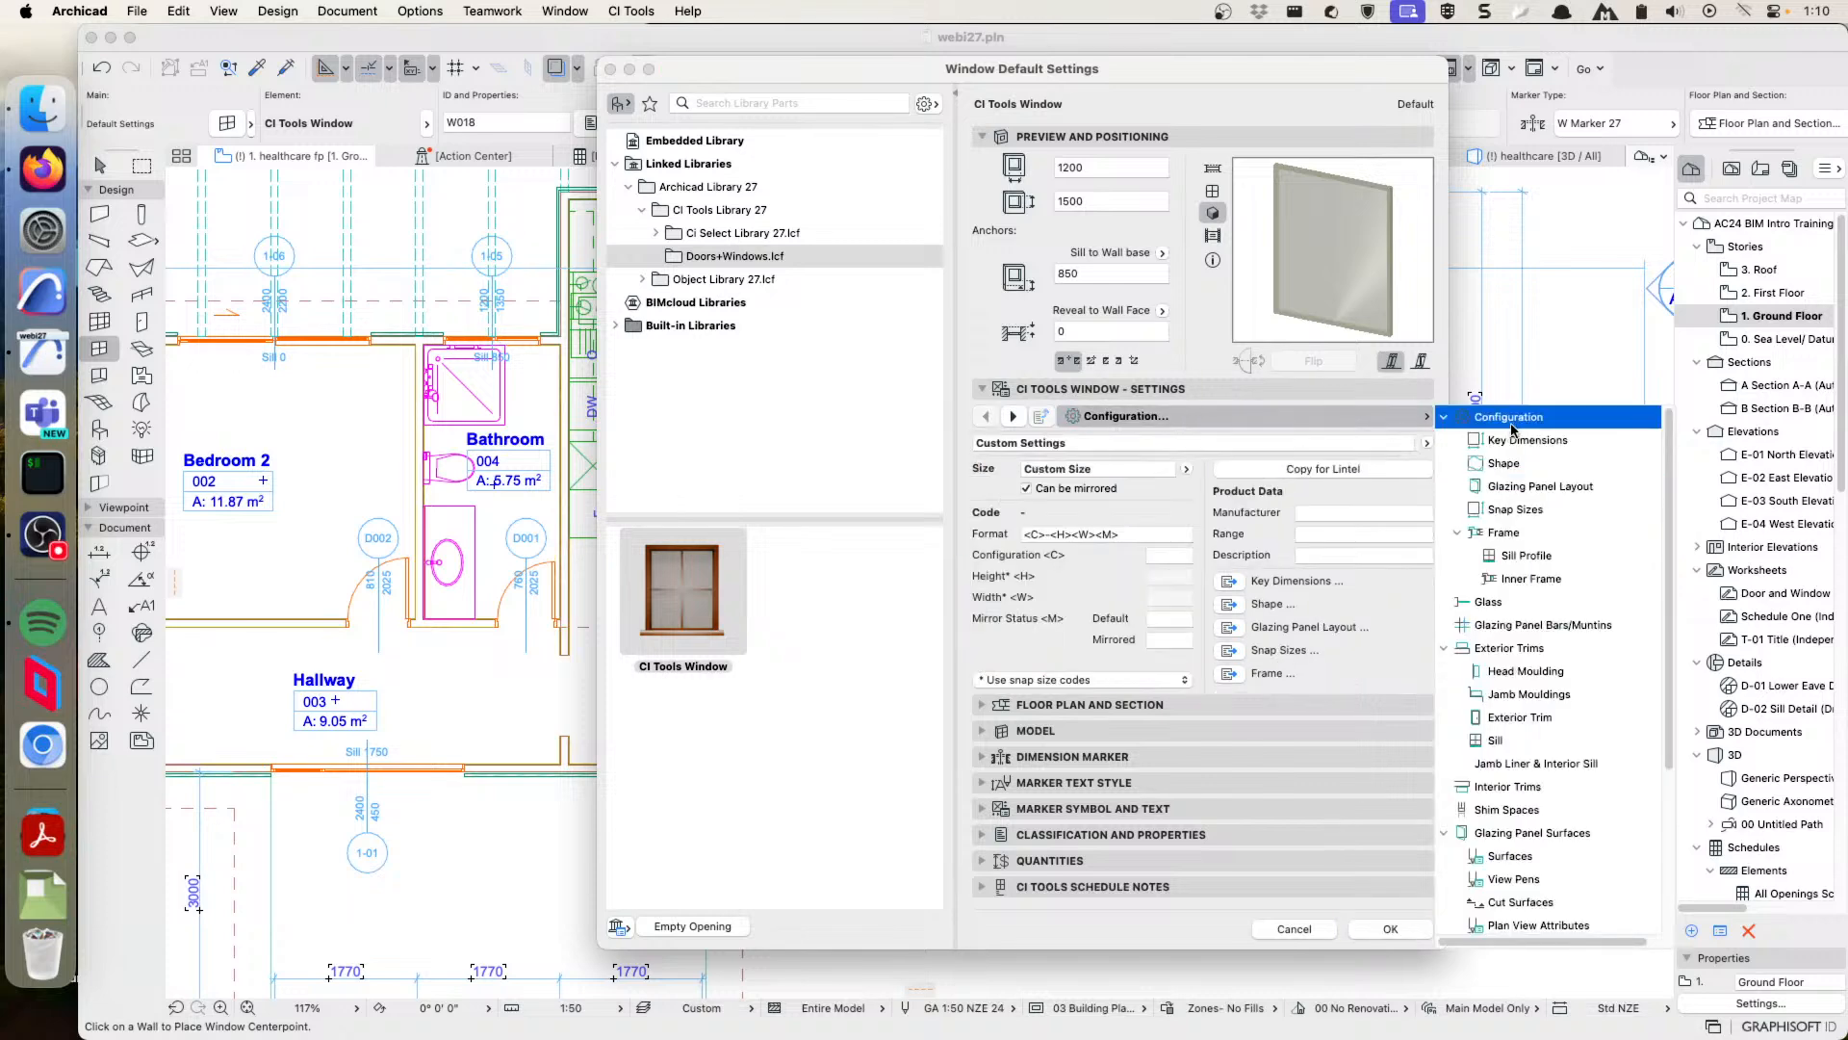
left_click(1261, 417)
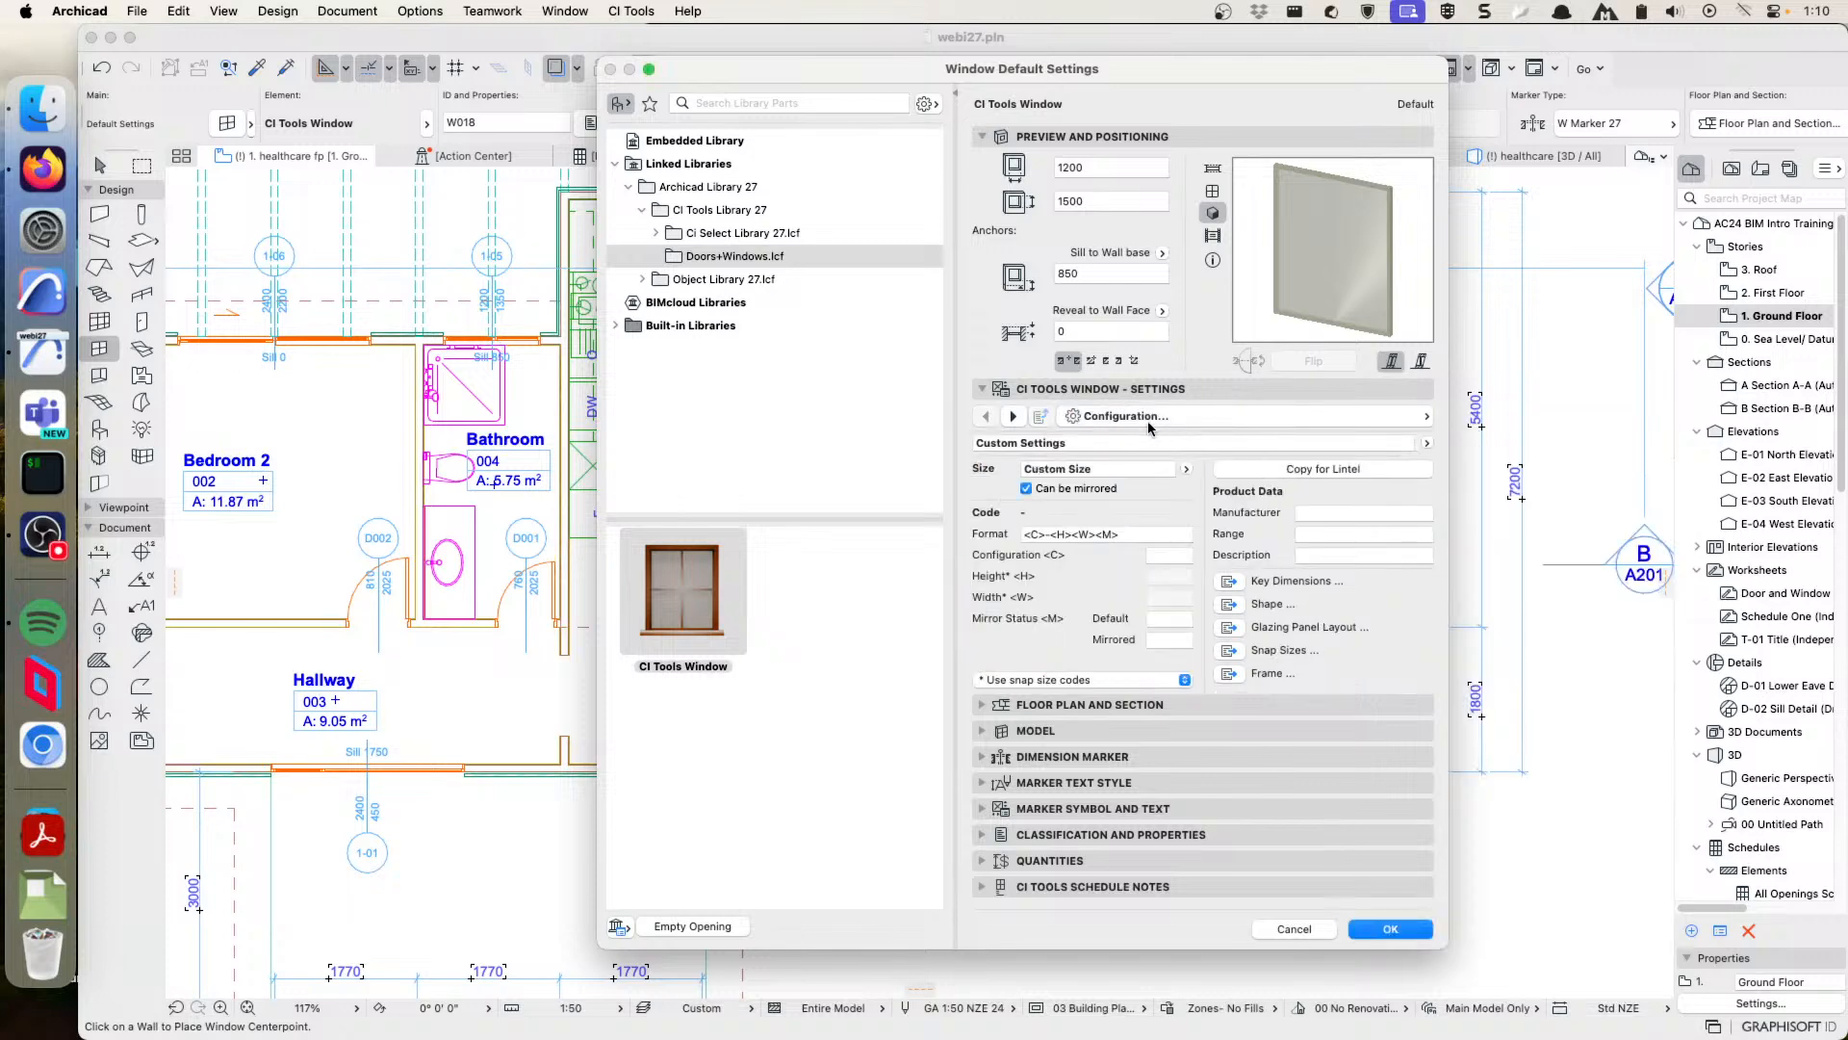
- Apply the AUS Jason Premium Awning configuration "OO/XX. Double Awning over Two Fixed Low Lites" to the window defaults
left_click(1427, 443)
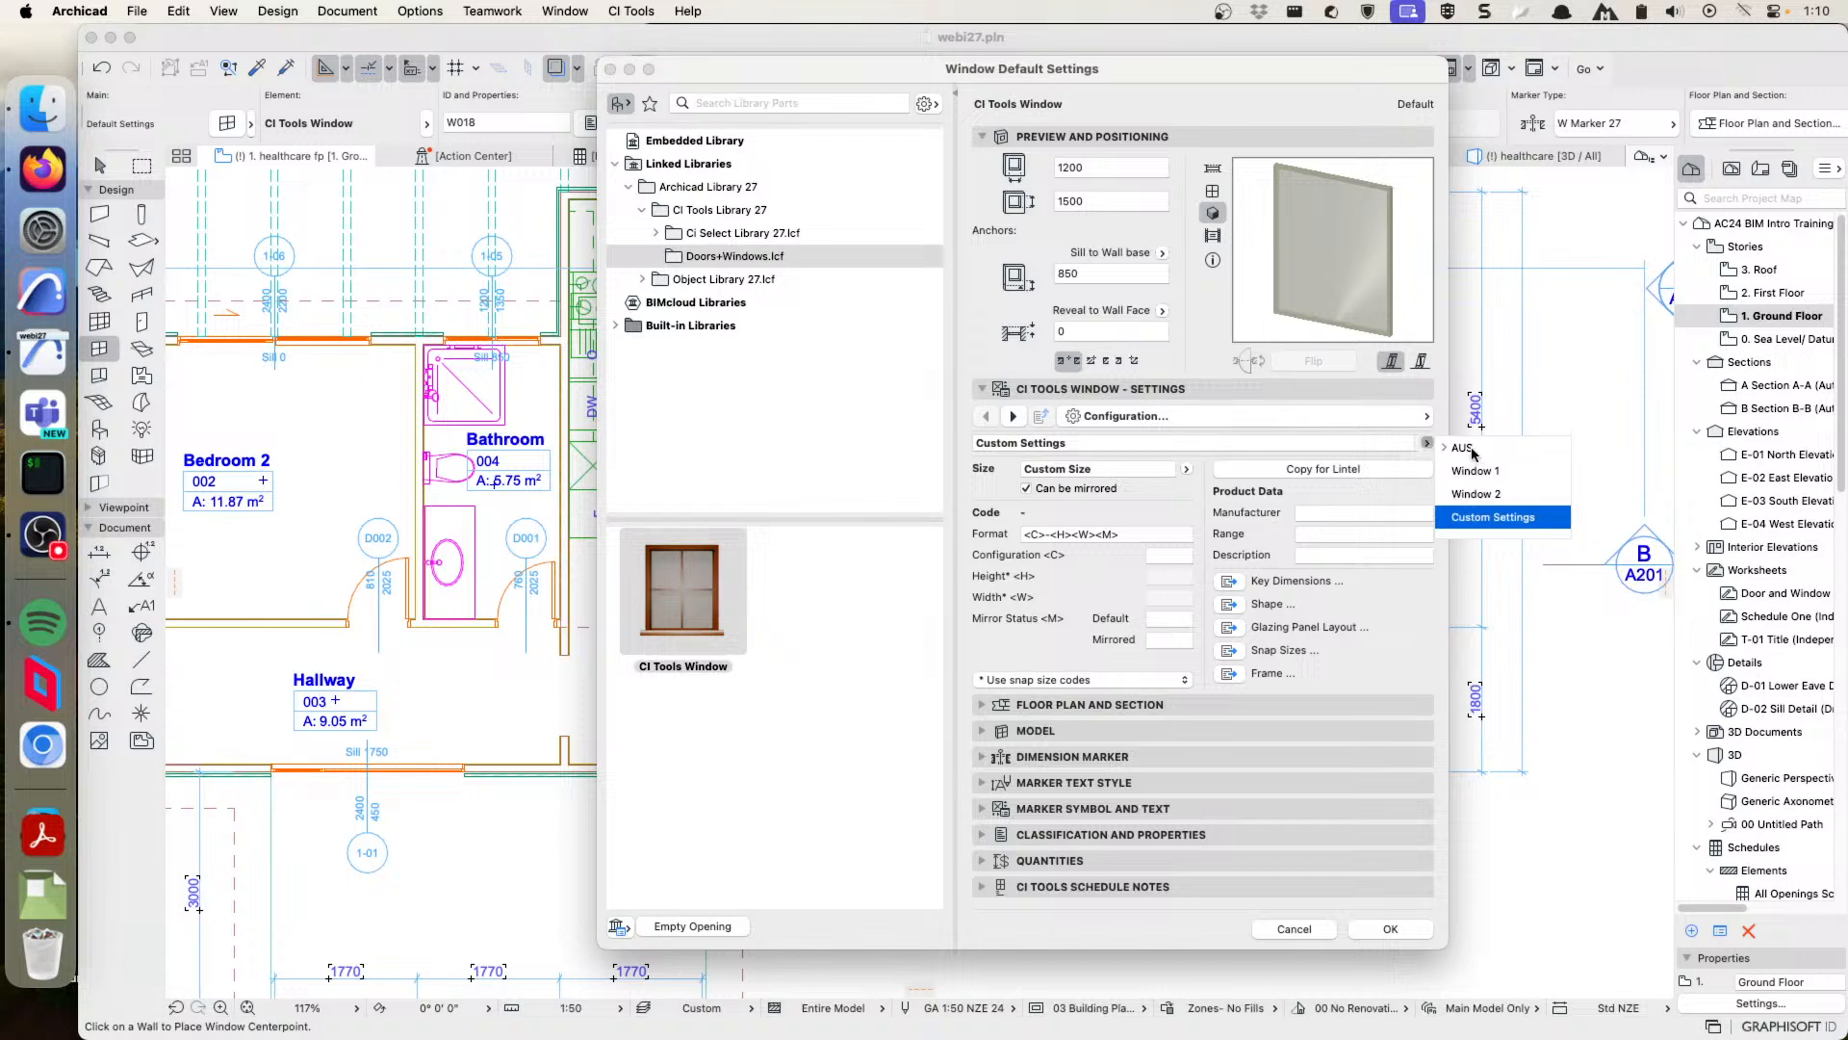
left_click(1446, 449)
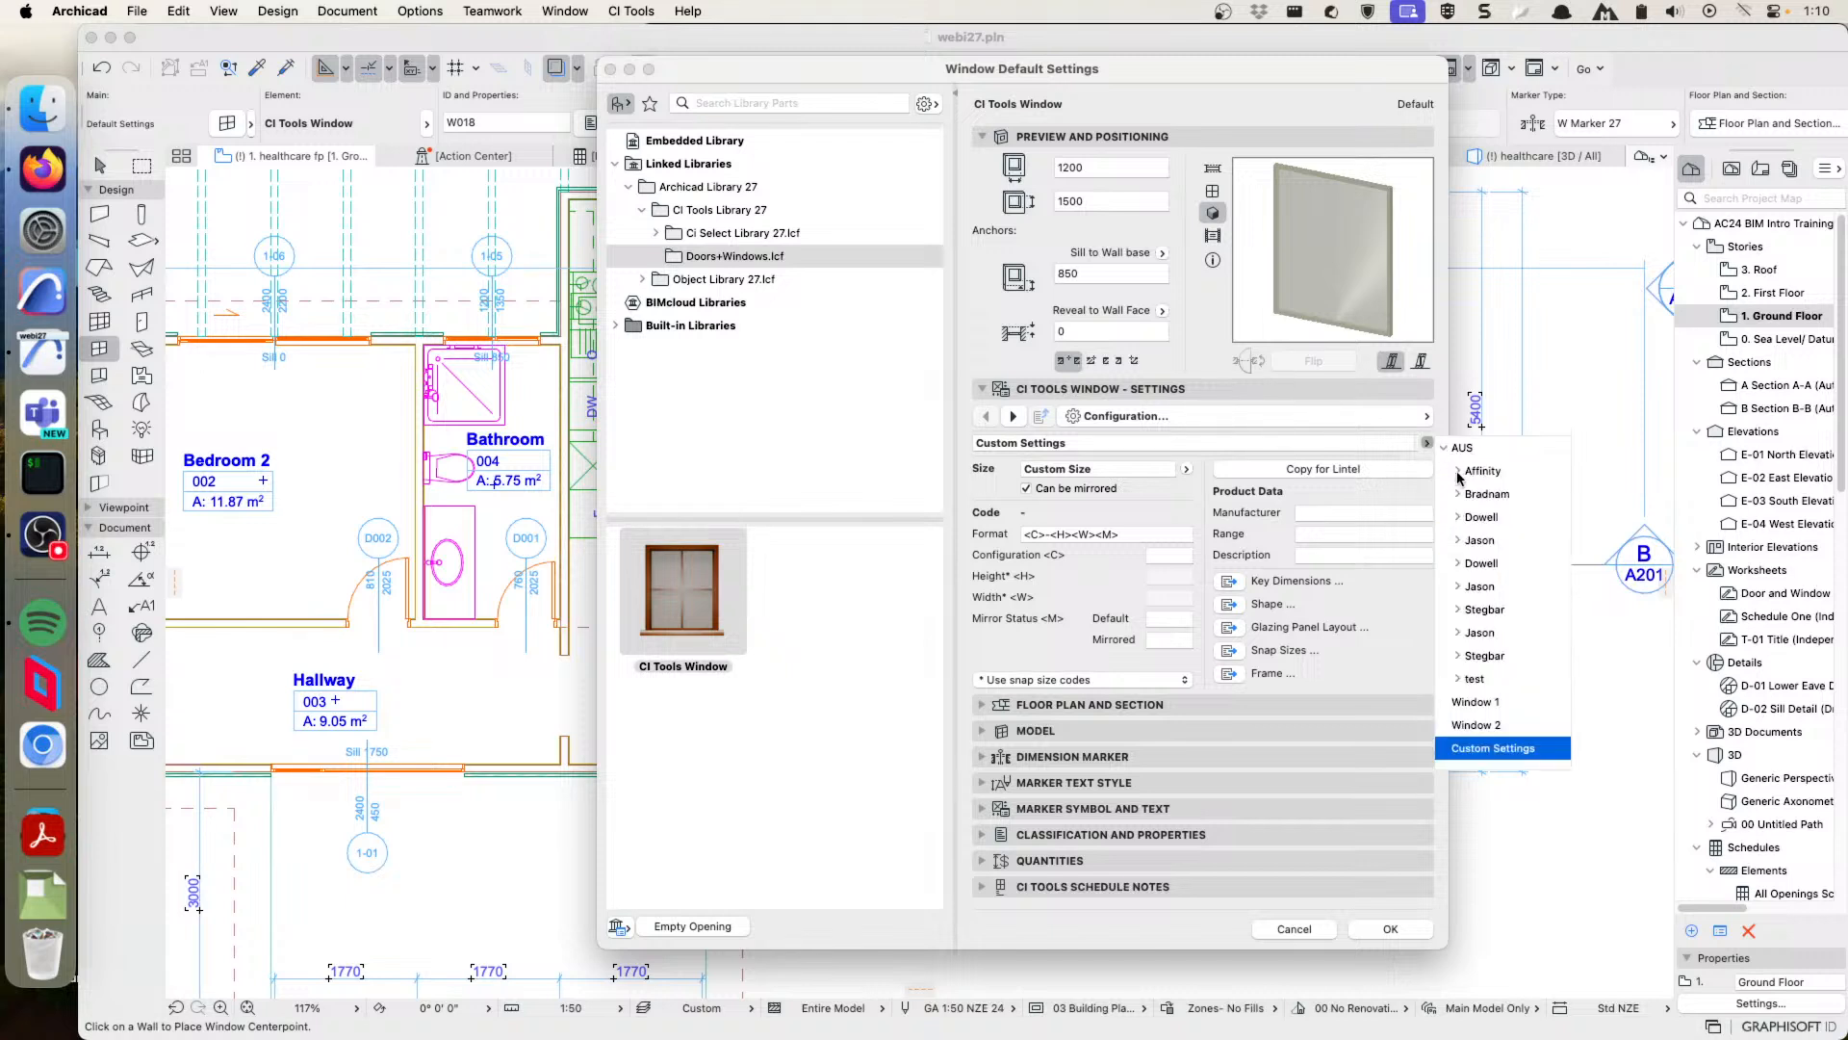
left_click(1458, 586)
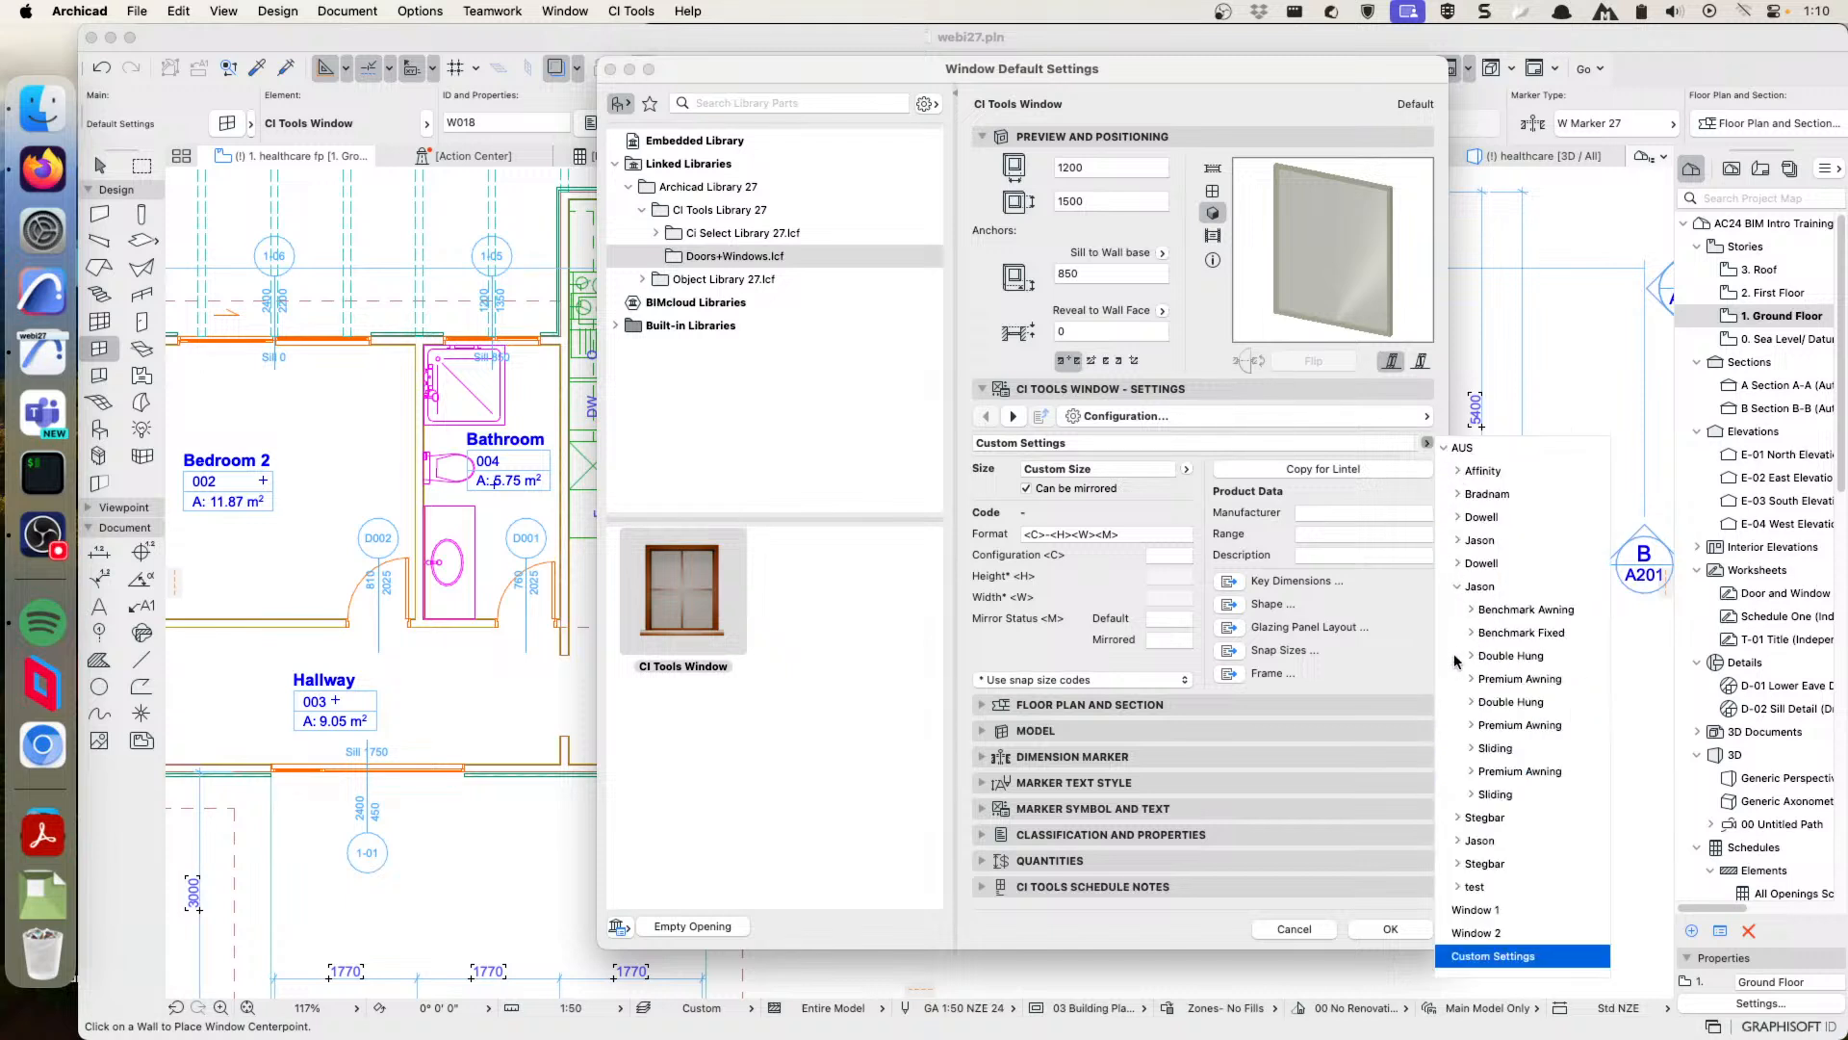
left_click(1469, 680)
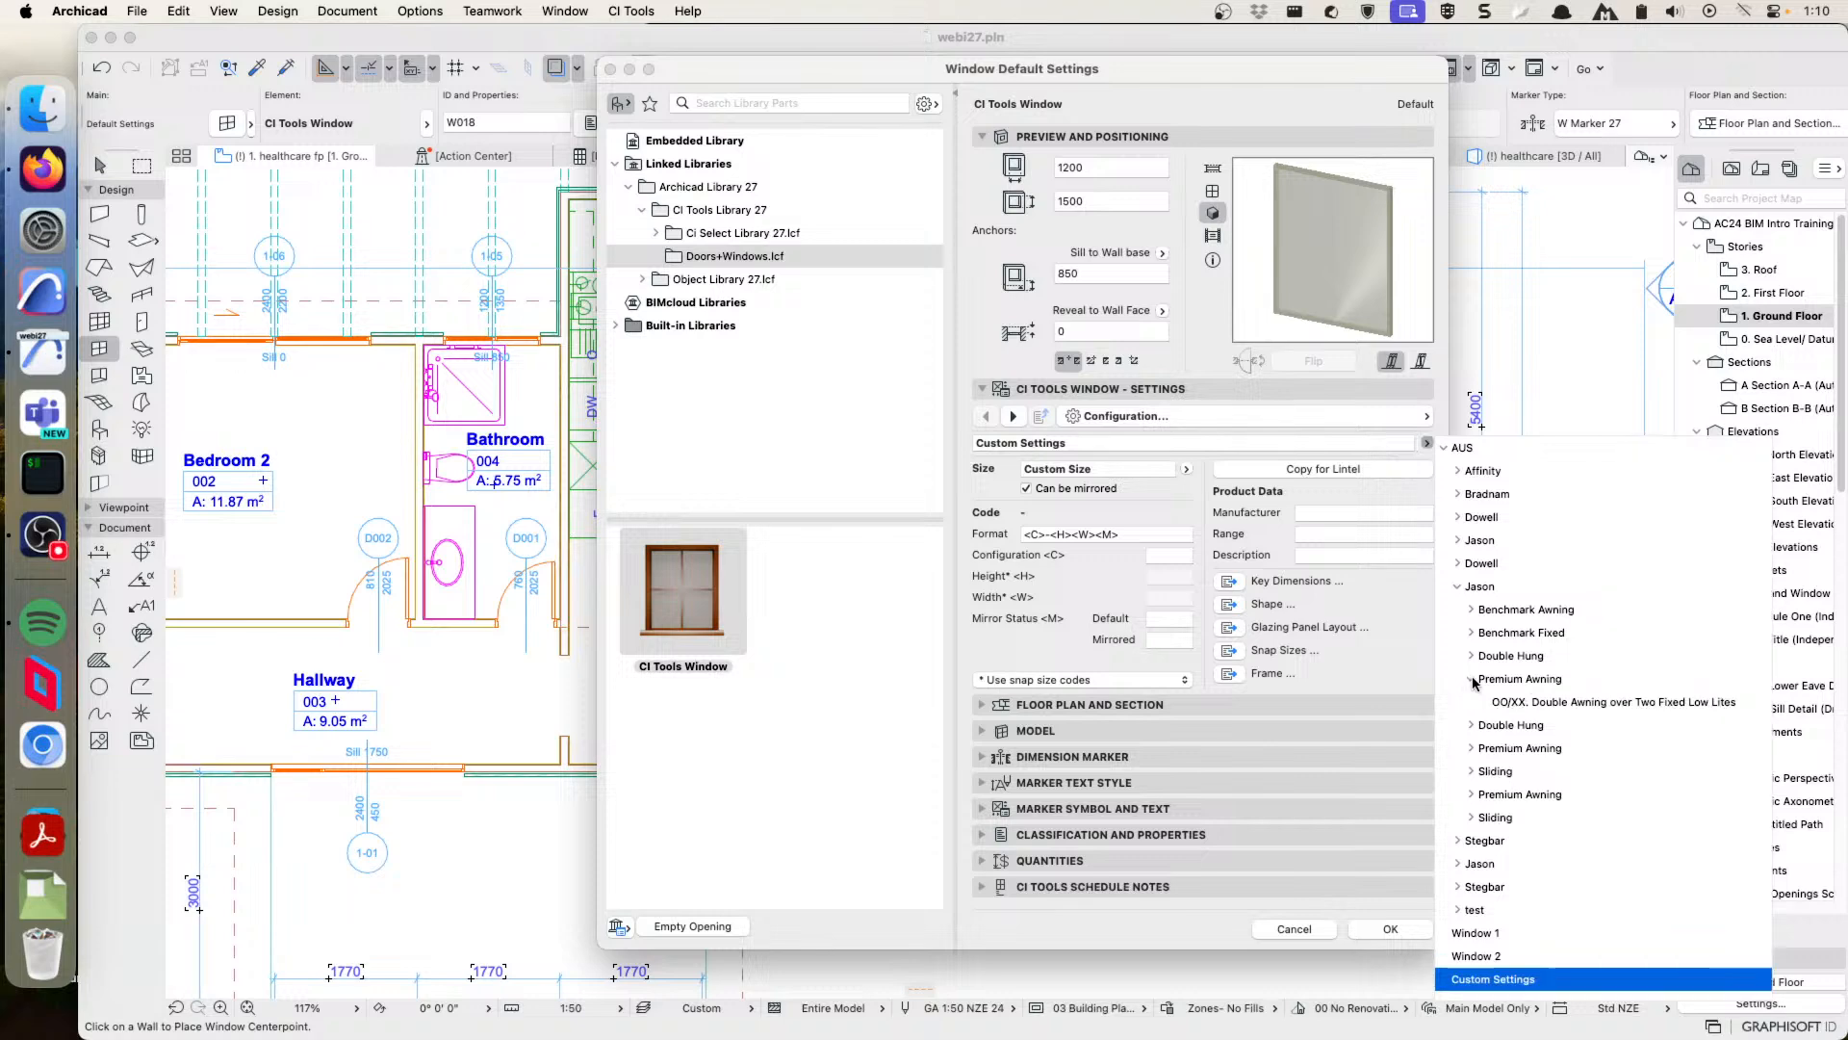
left_click(1560, 704)
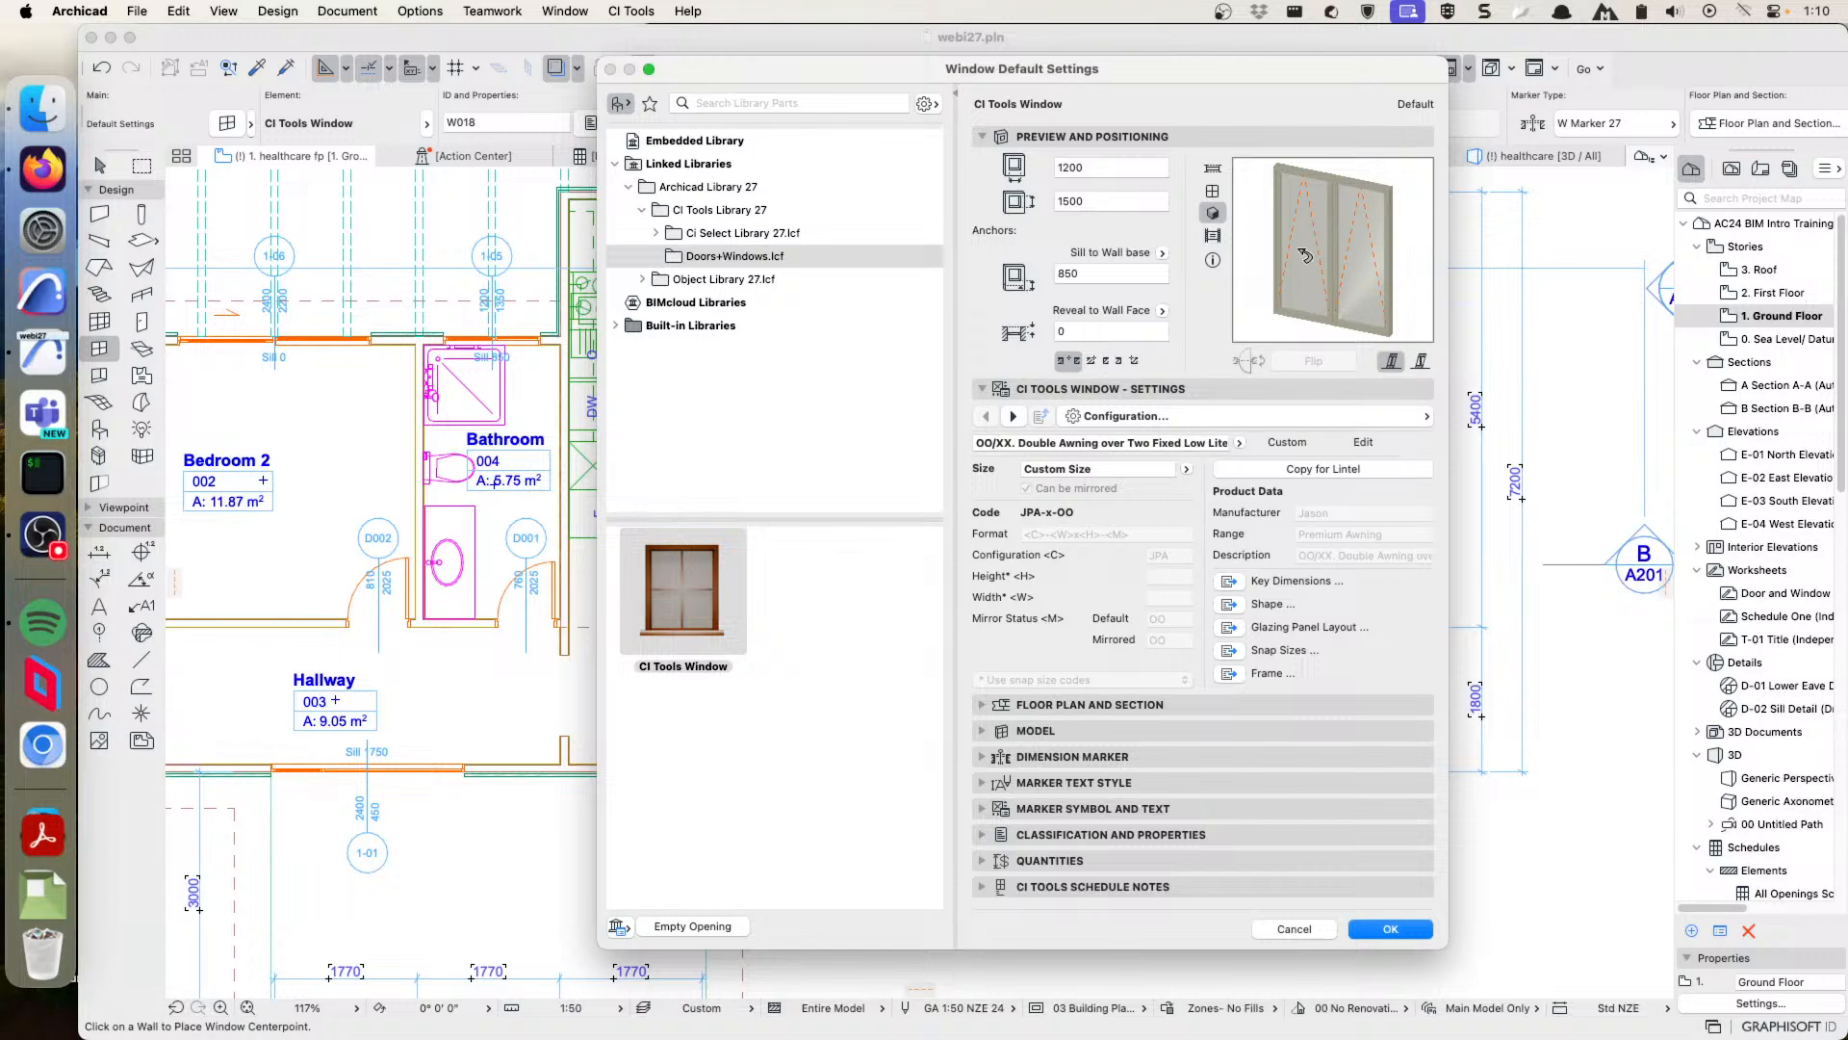
- Examine the glazing panel layout of the double awning configuration and return to the Configuration settings
left_click(1423, 416)
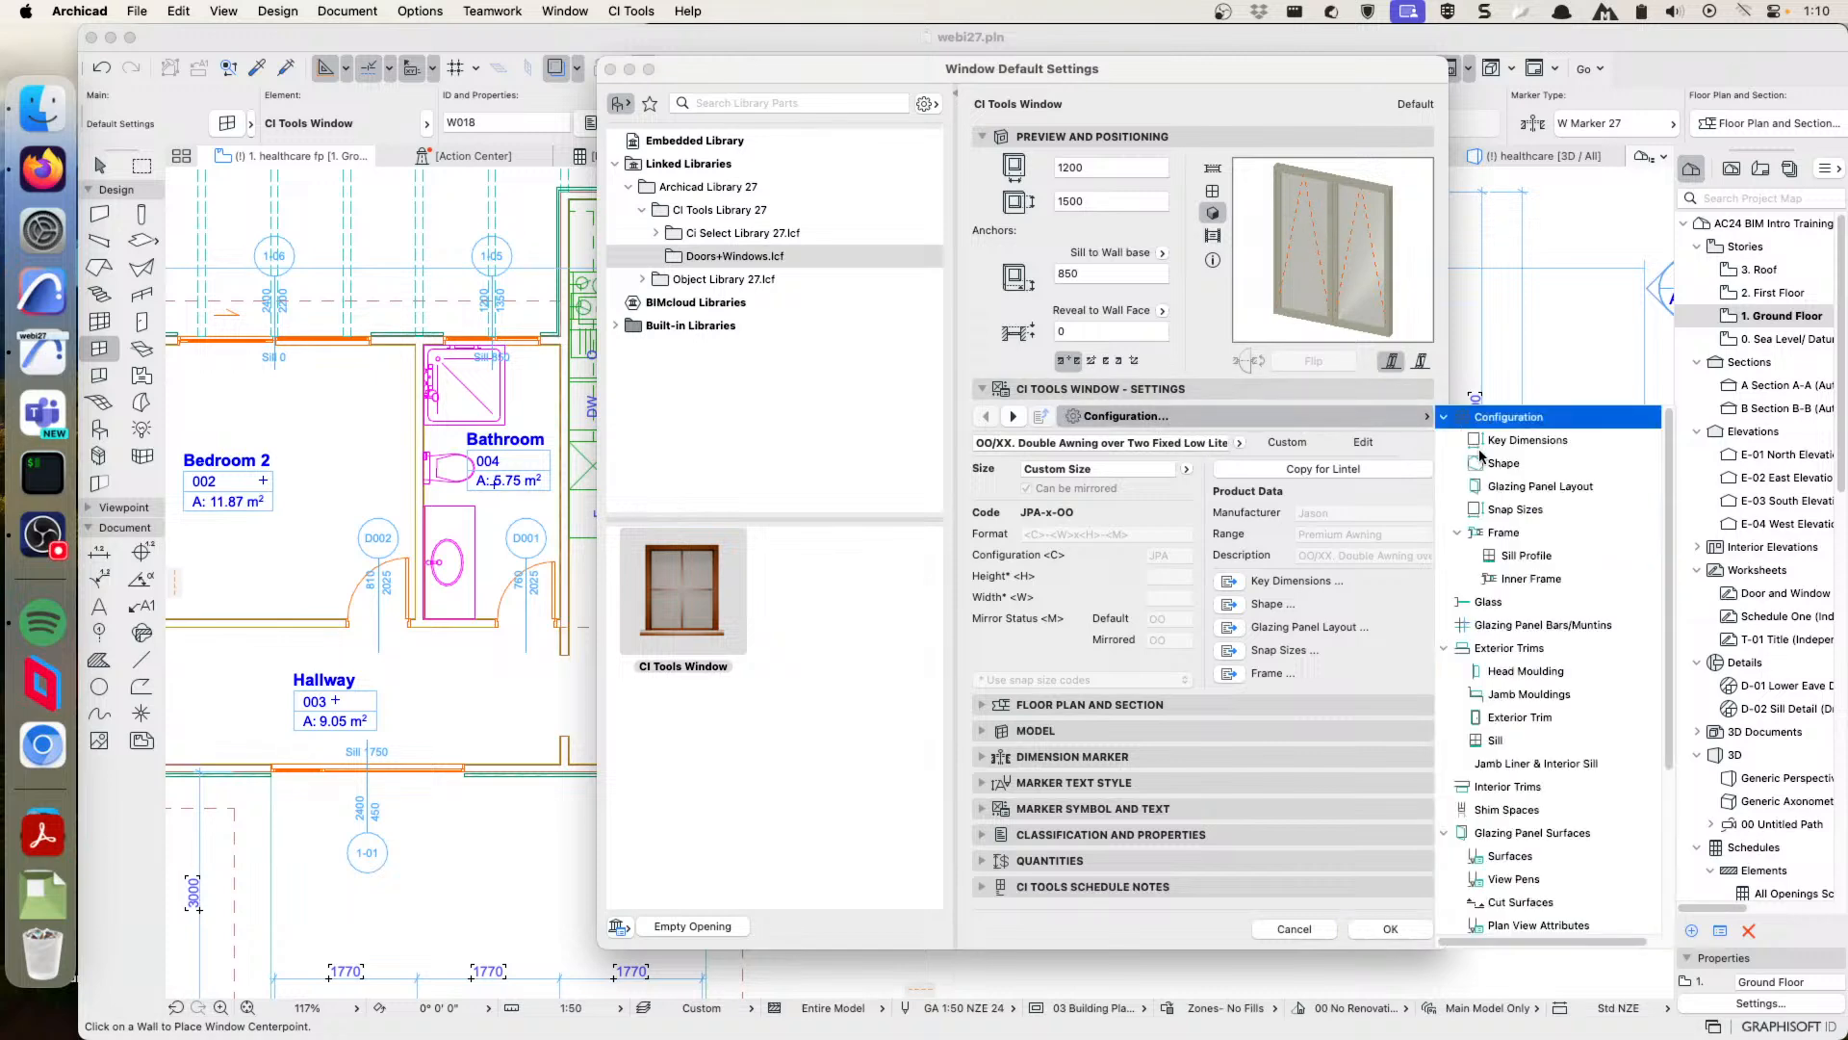
left_click(1562, 491)
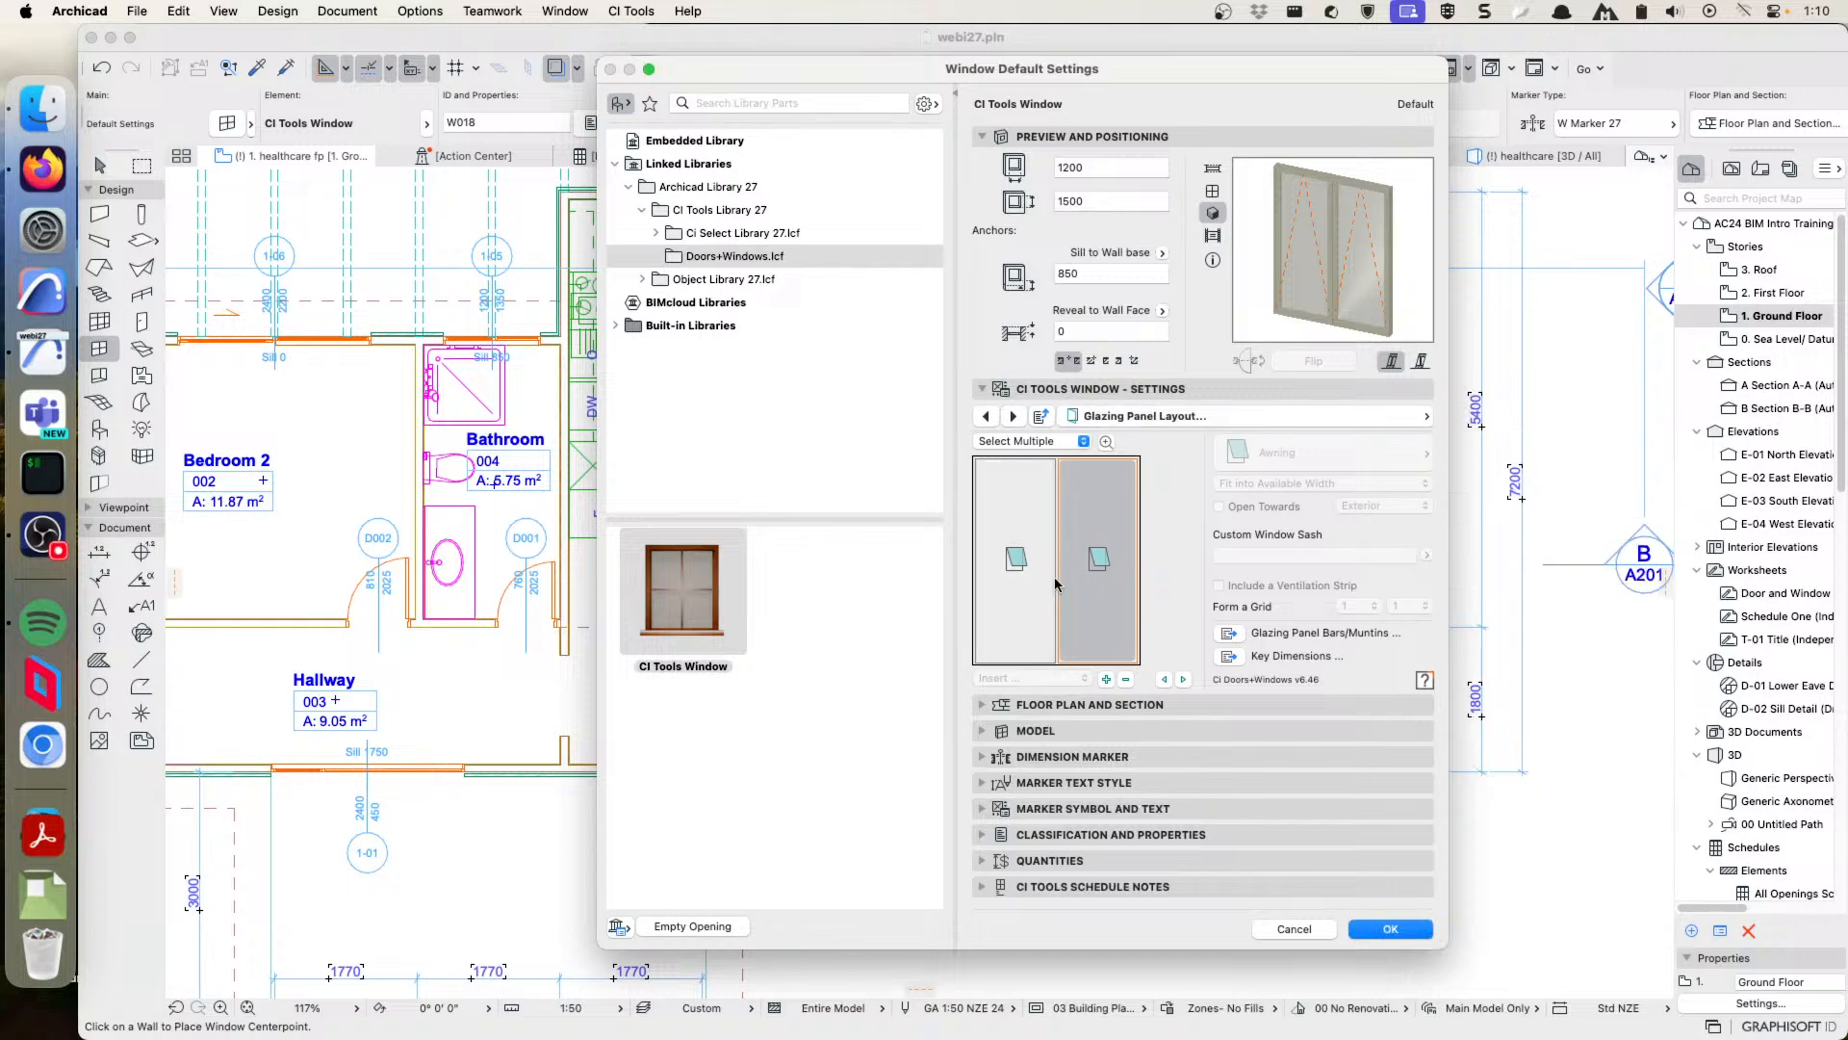
left_click(1248, 416)
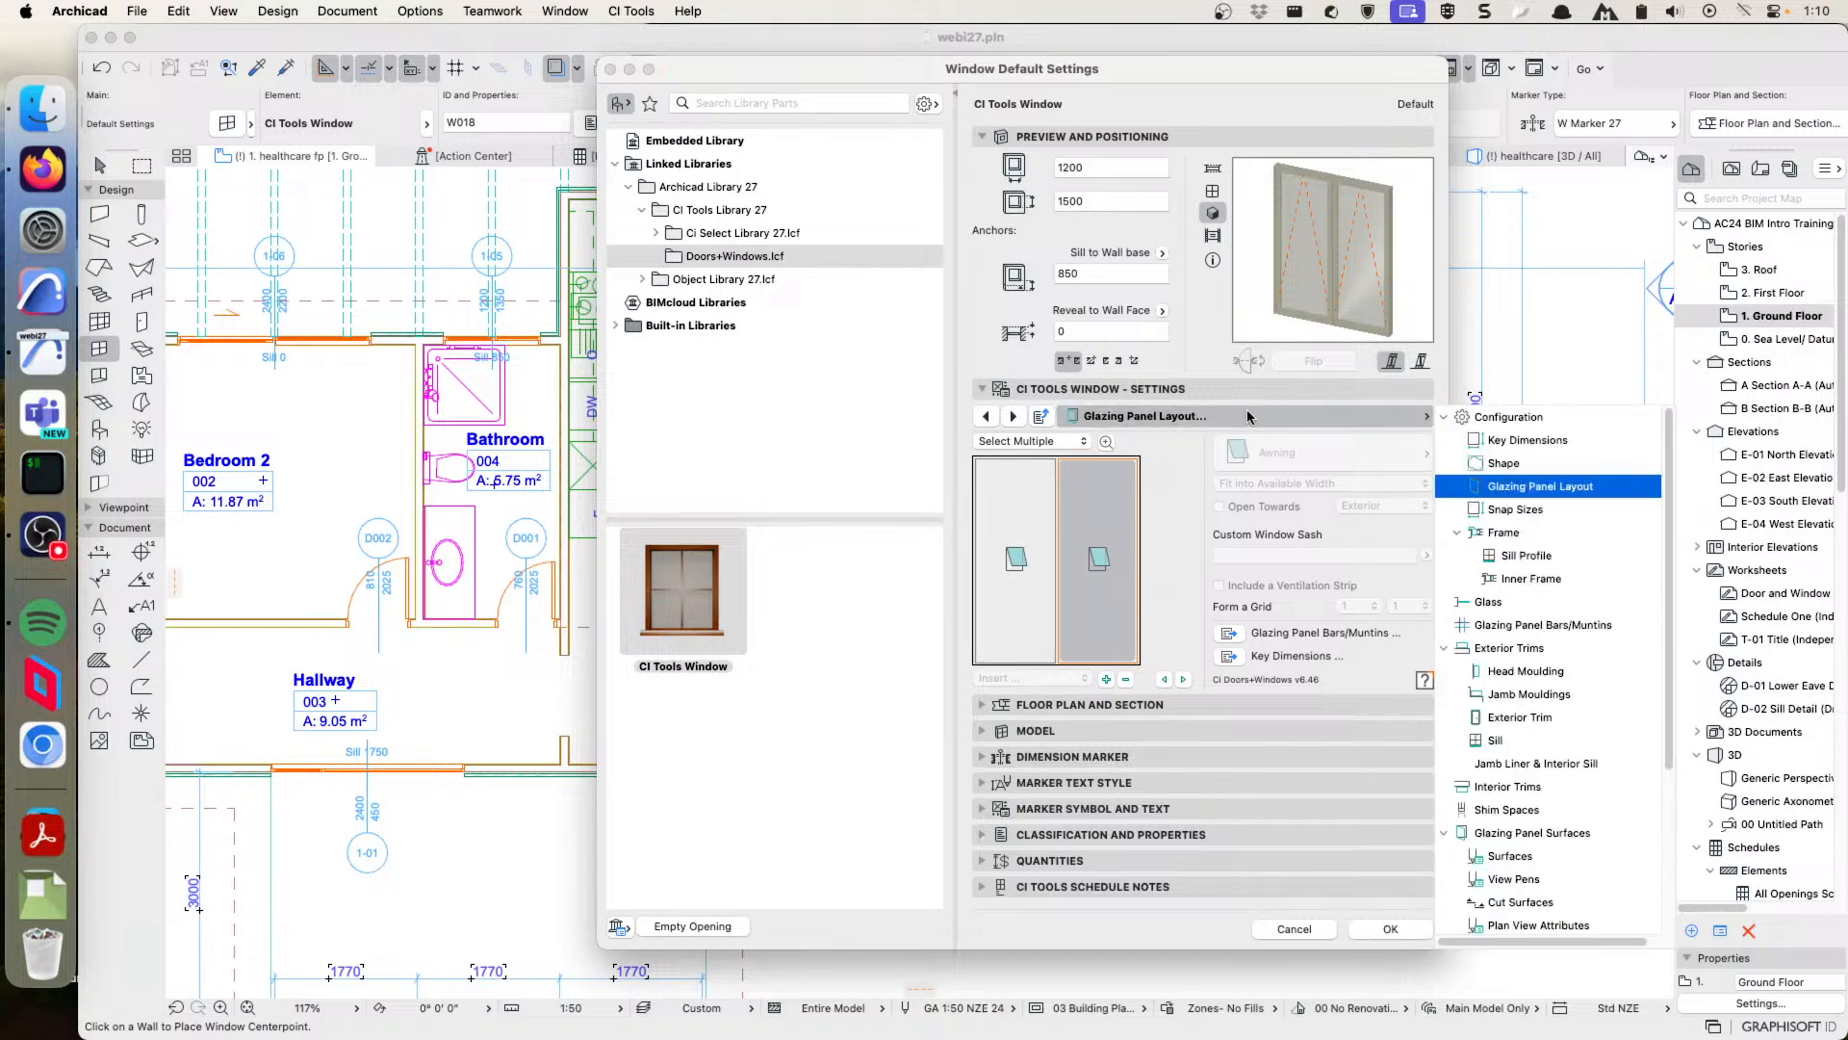
left_click(1507, 416)
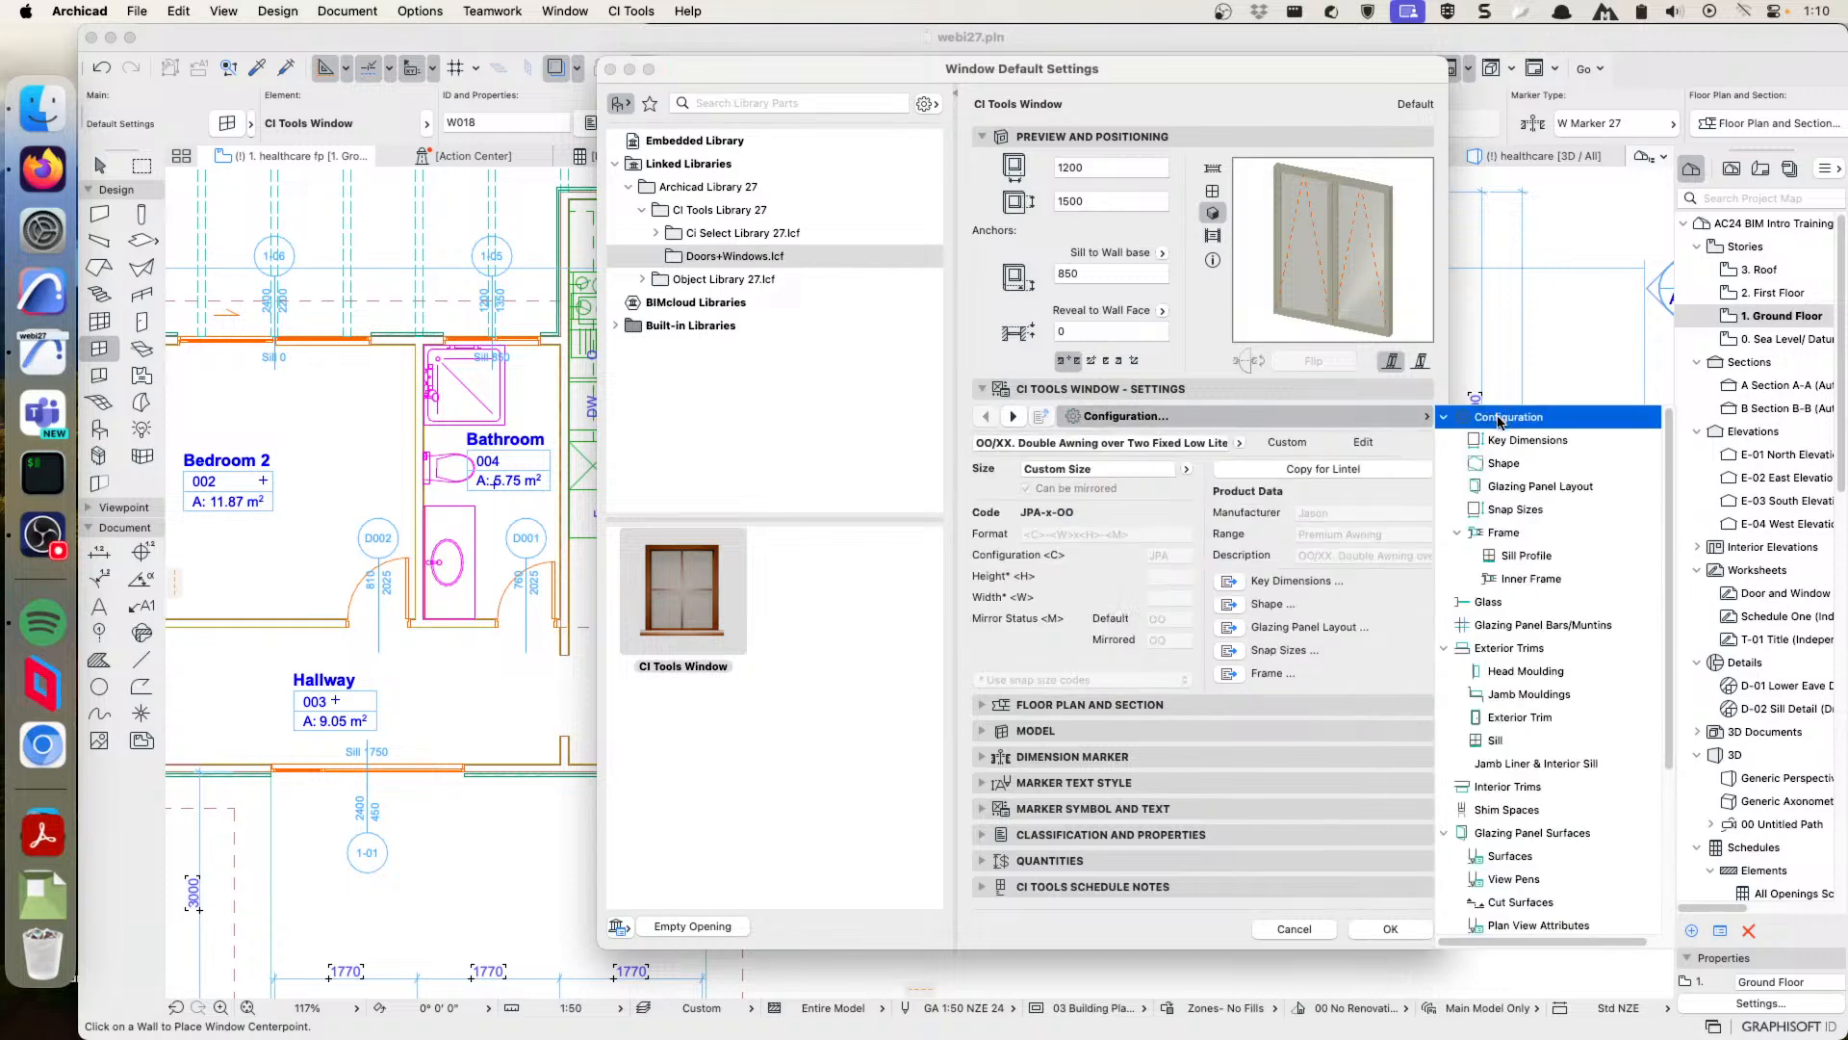
- Apply the Jason Premium Awning OXO/XXX double awning configuration with centre fixed lite and set the window size to 10 x 23c
left_click(1240, 443)
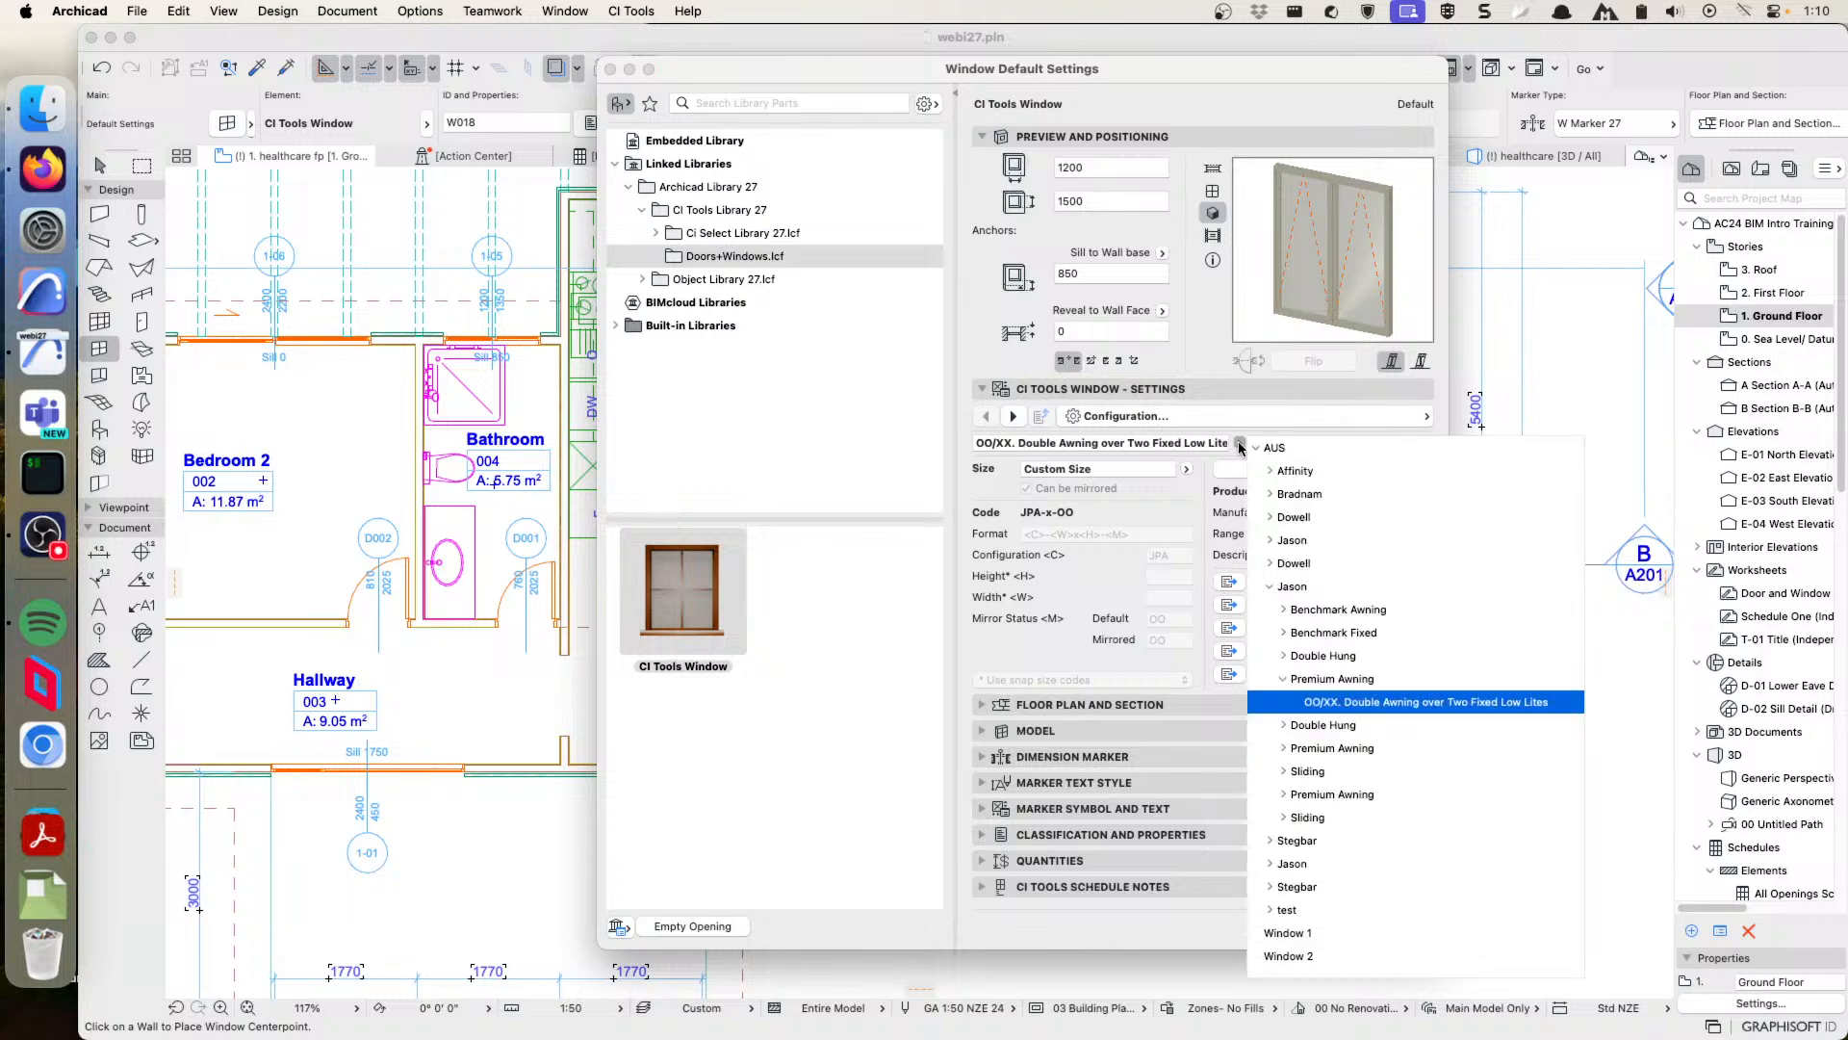
left_click(1284, 749)
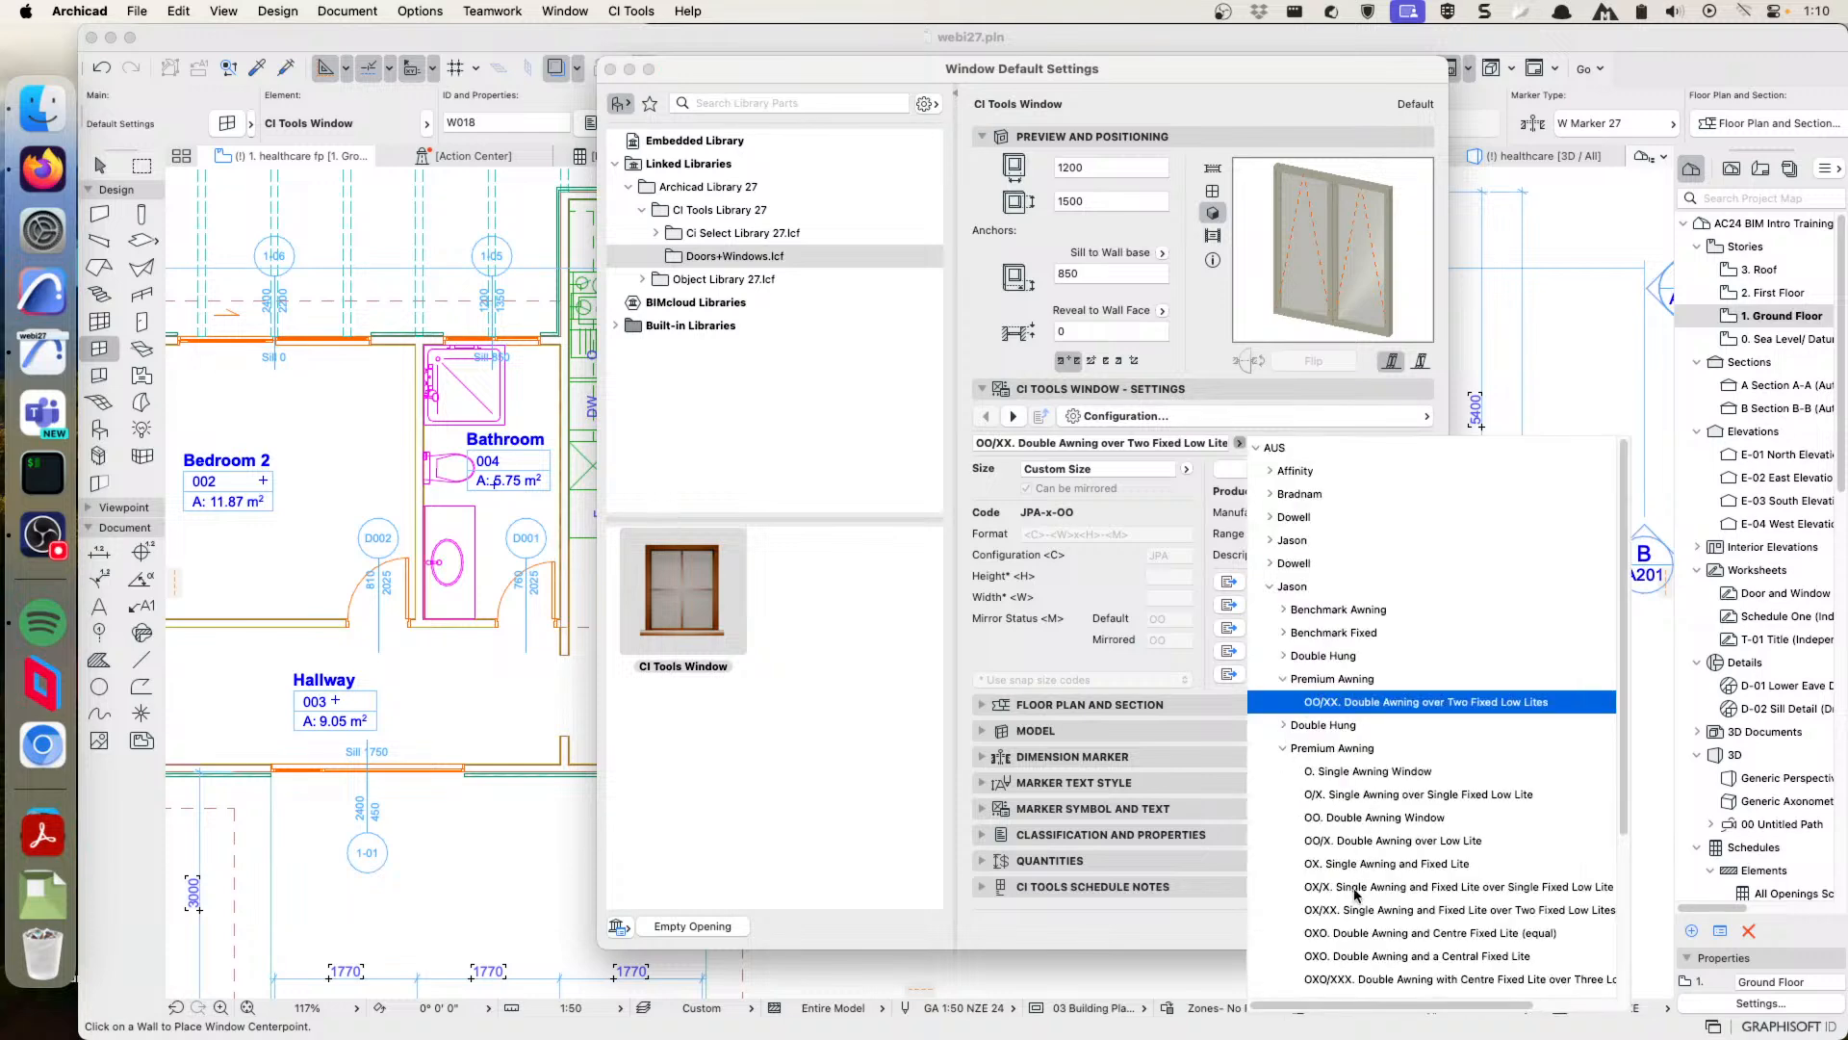
left_click(1343, 980)
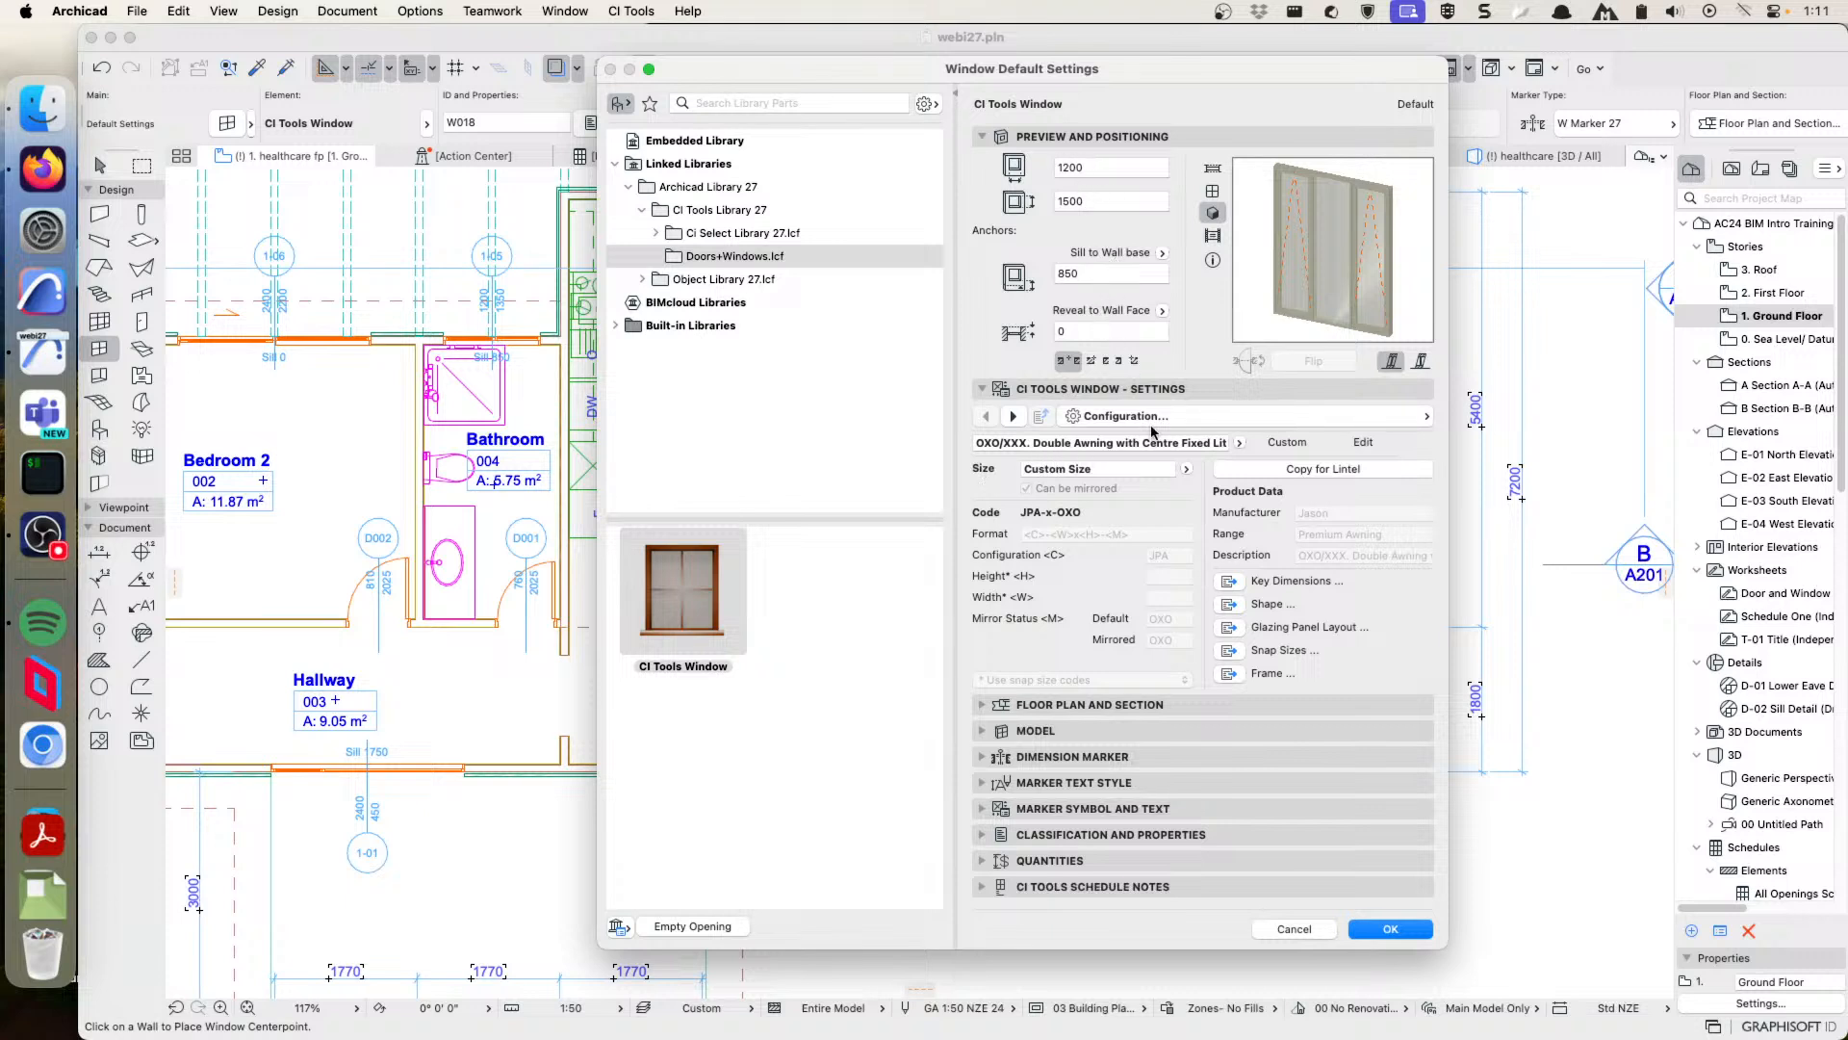
left_click(1185, 469)
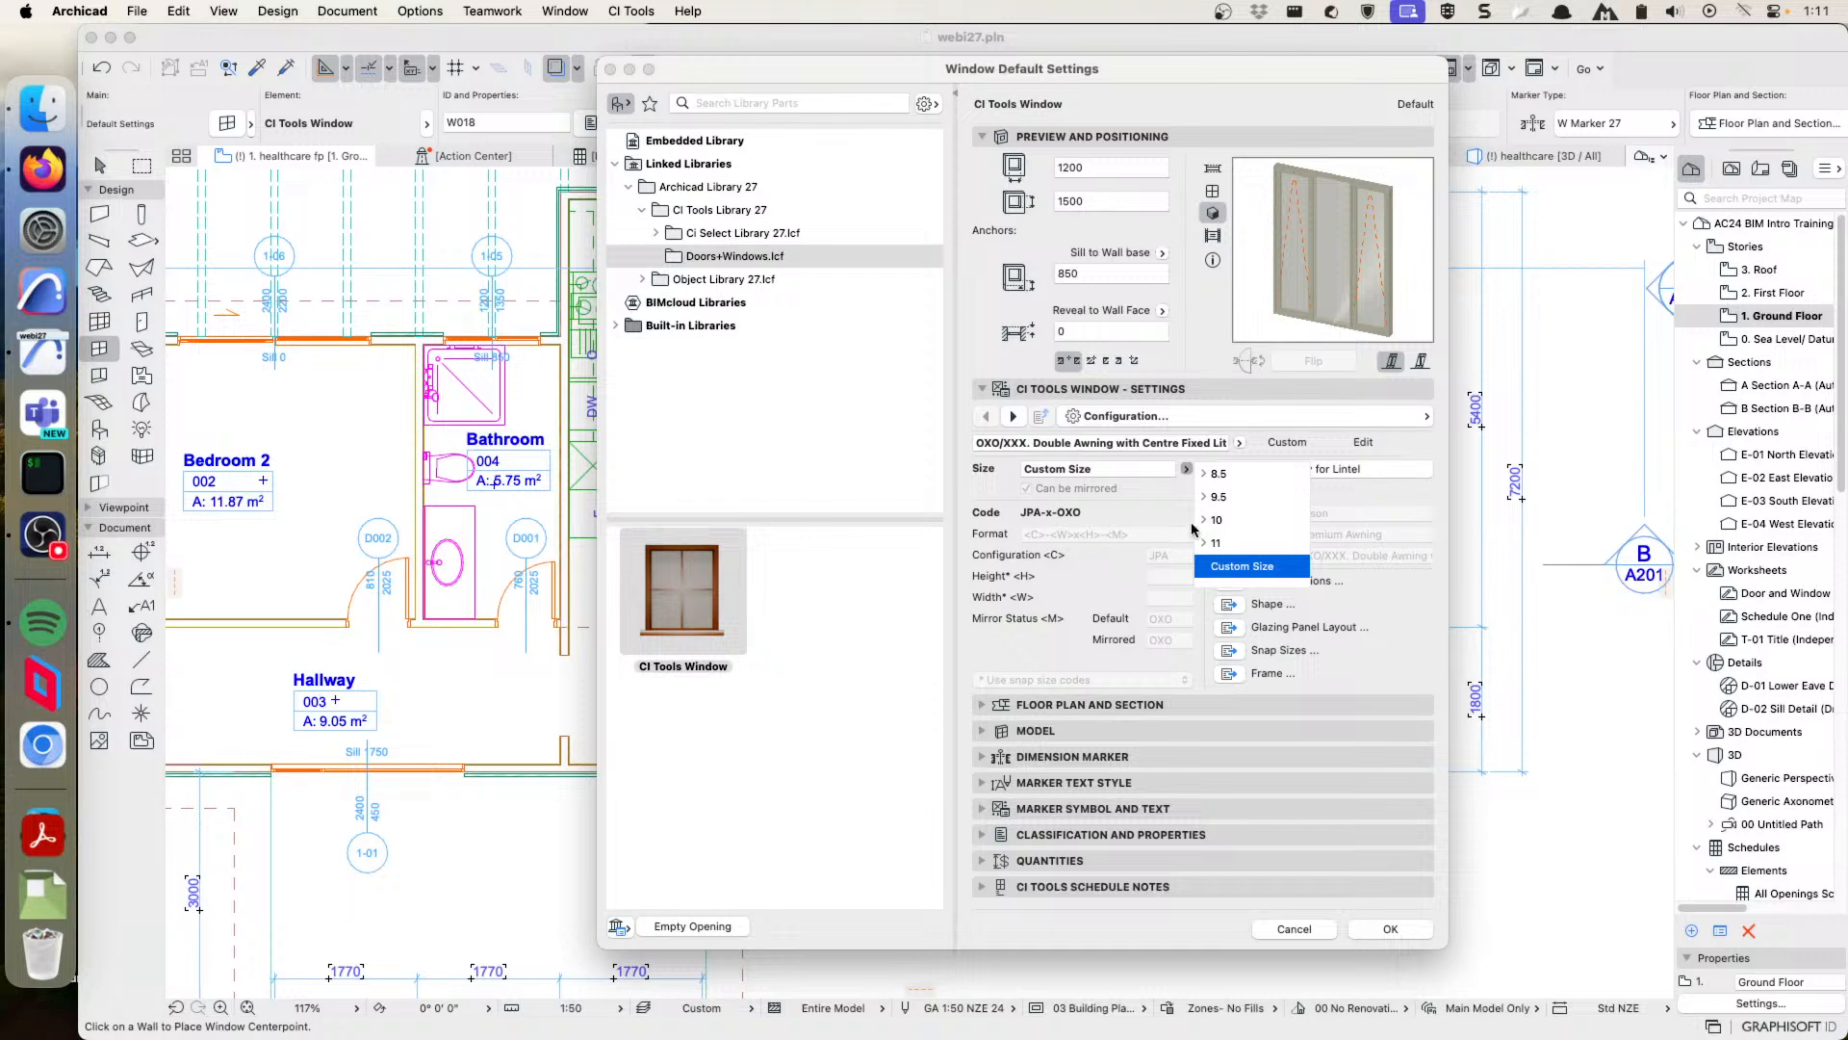
left_click(1205, 520)
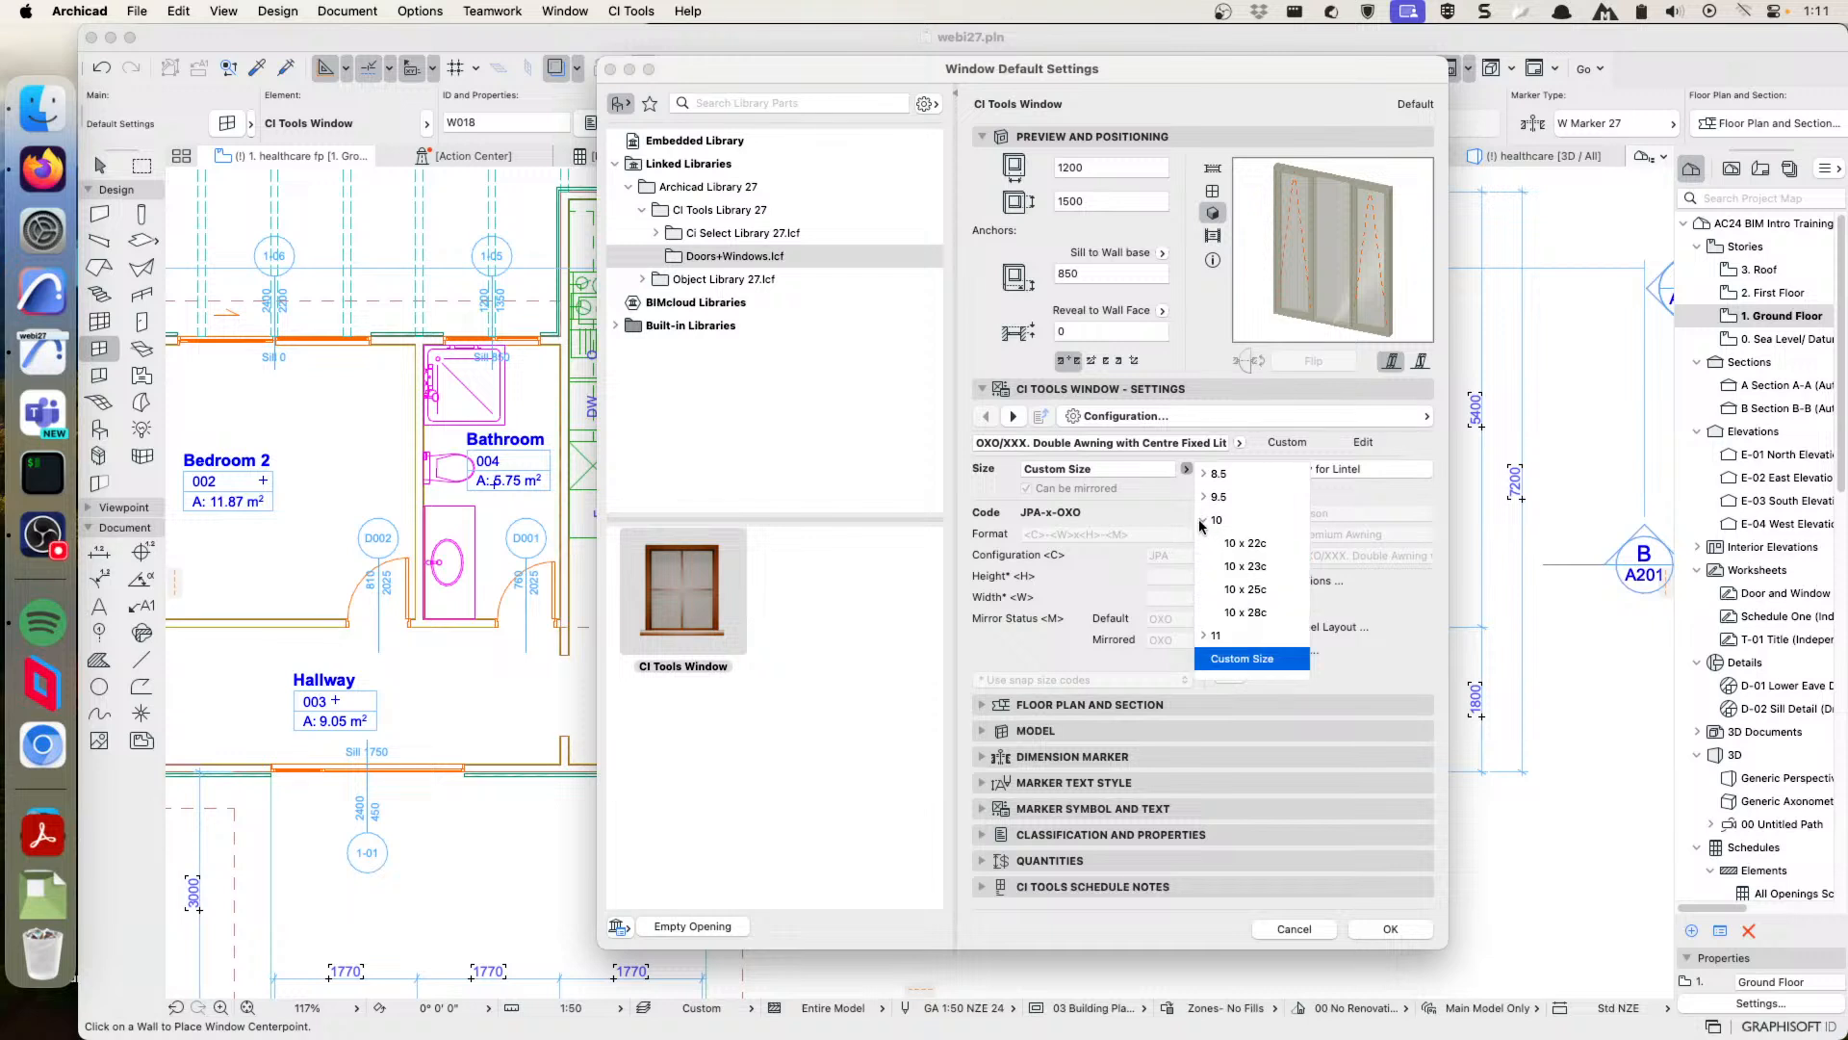
left_click(1252, 567)
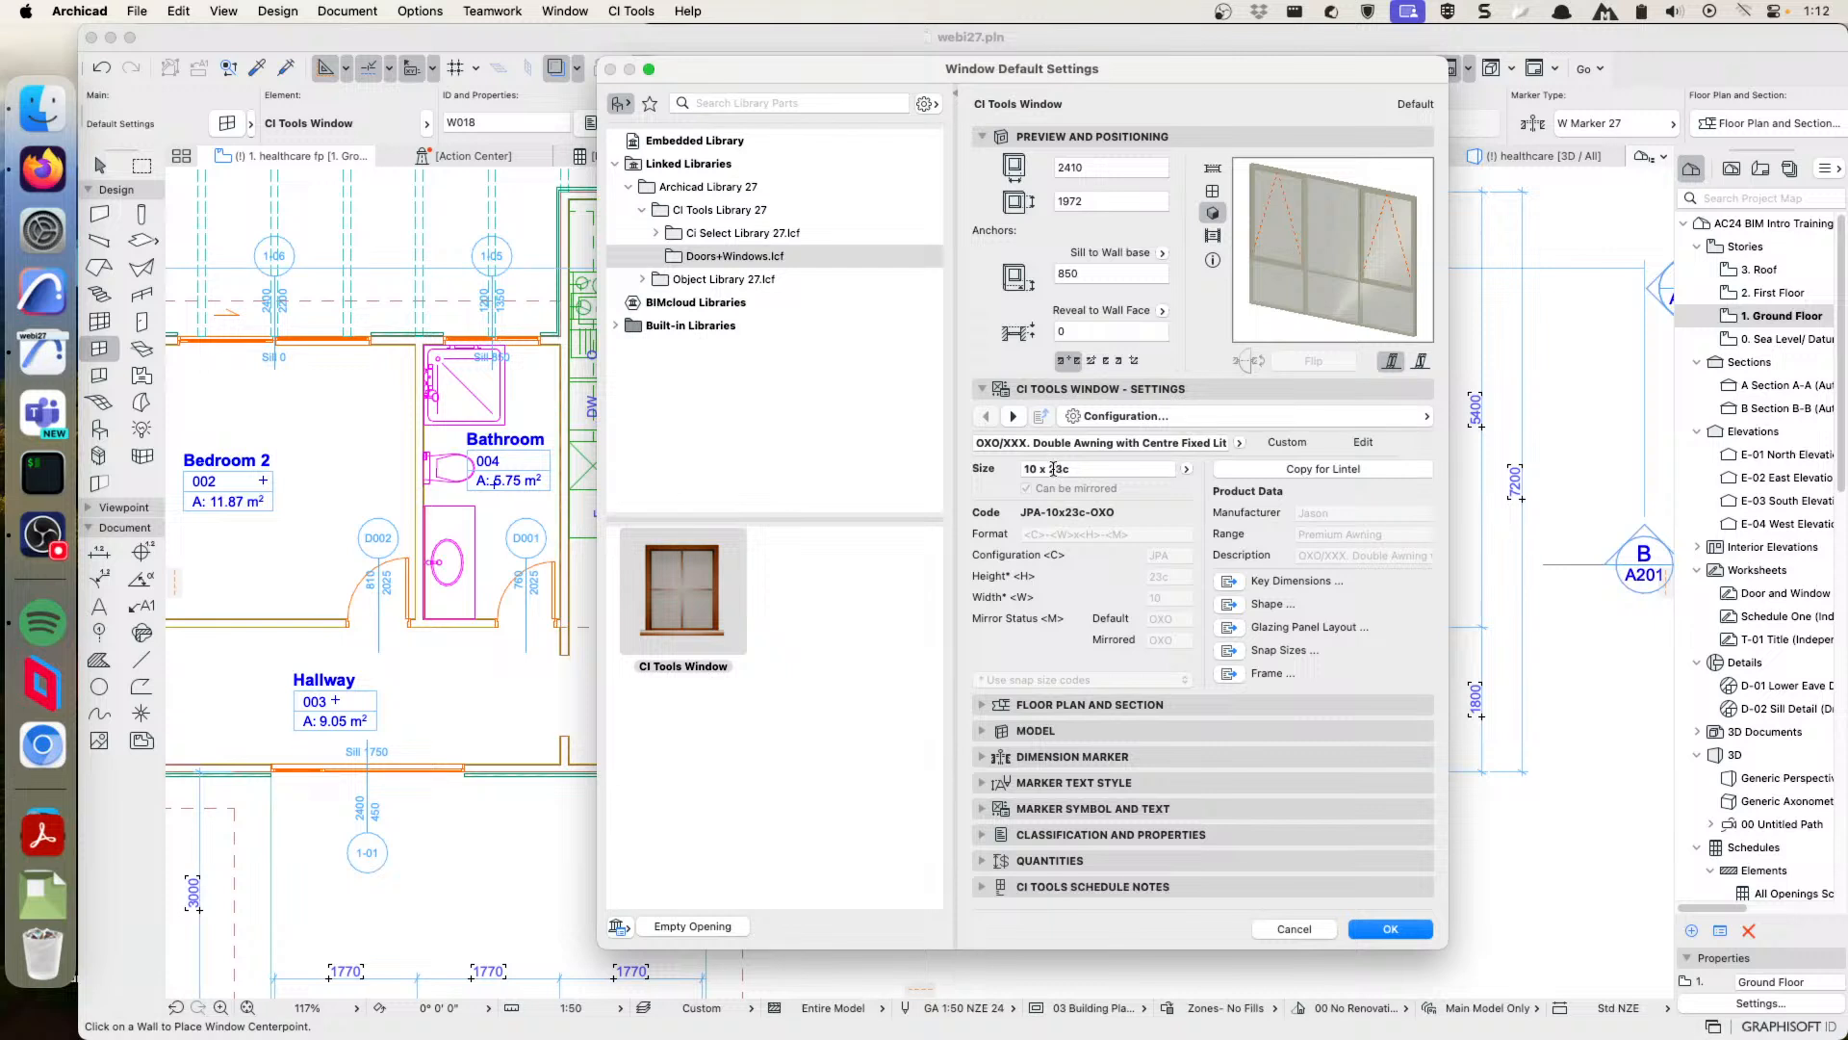
- Examine the manufacturer's standard window sizes available in the 9.5 and 8.5 groups
left_click(1187, 469)
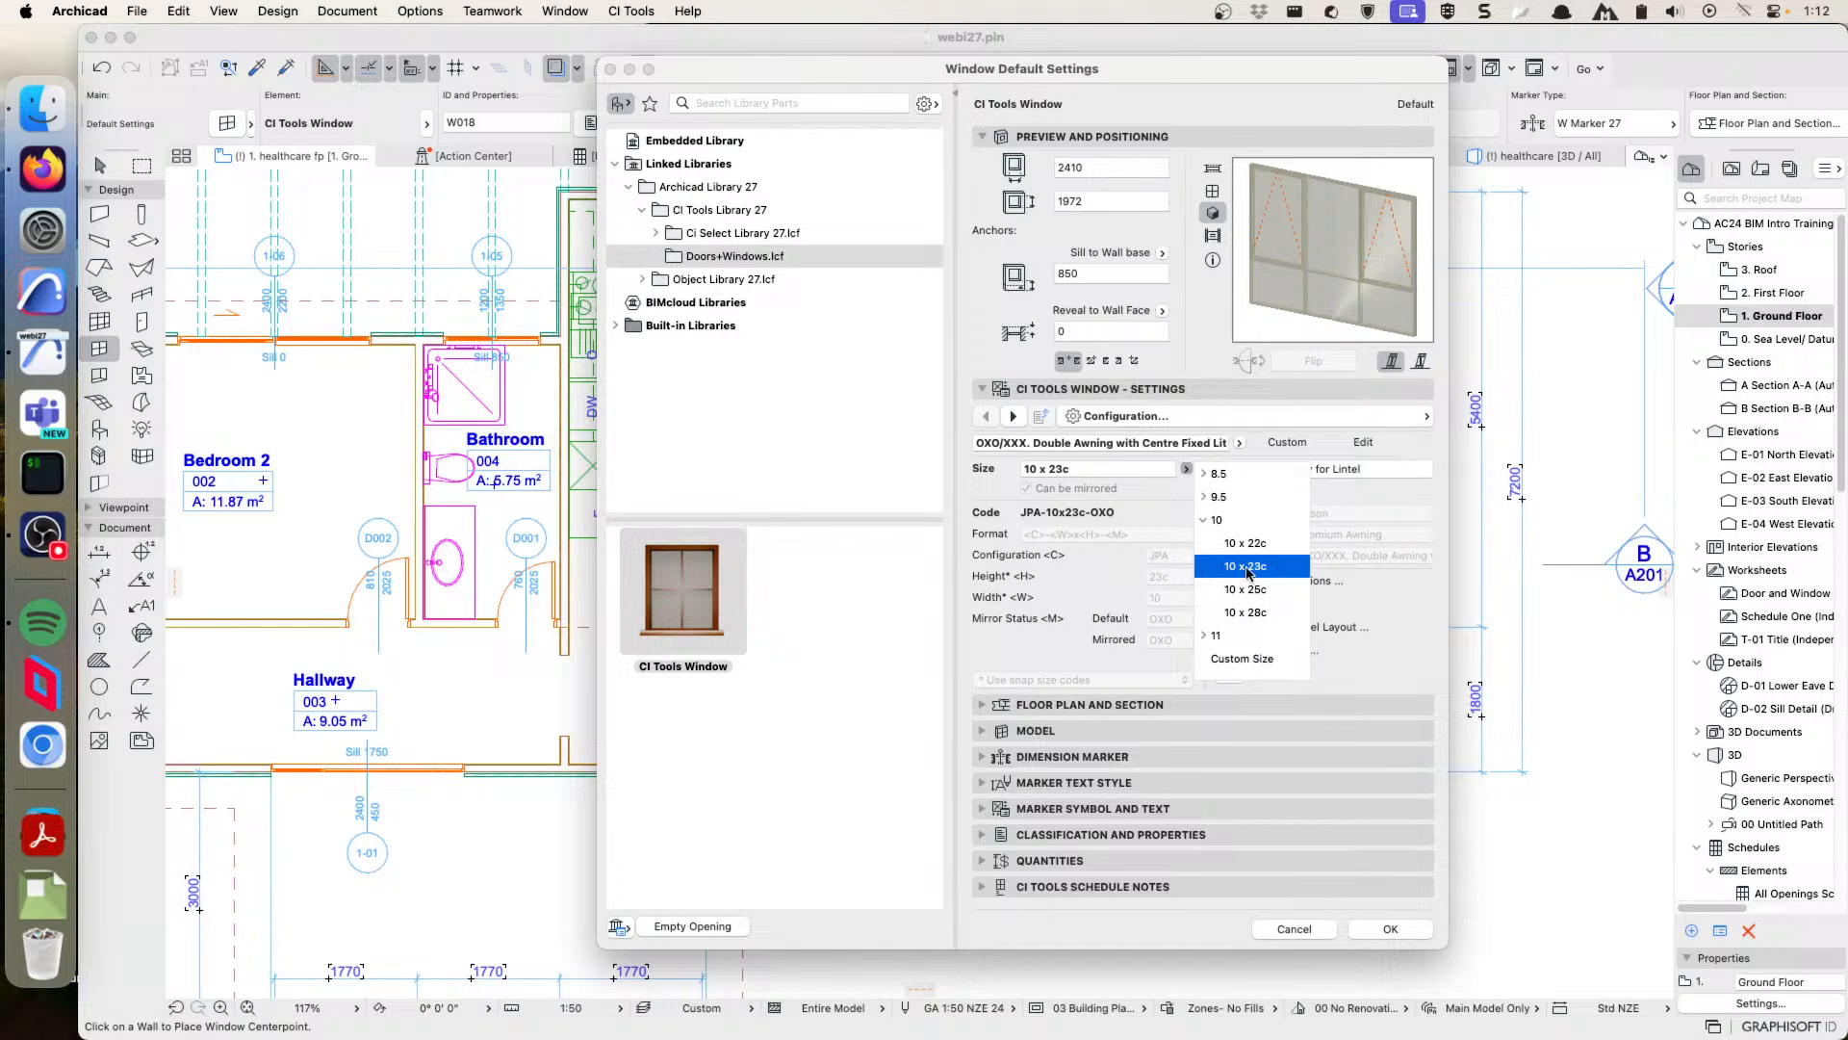
left_click(1203, 496)
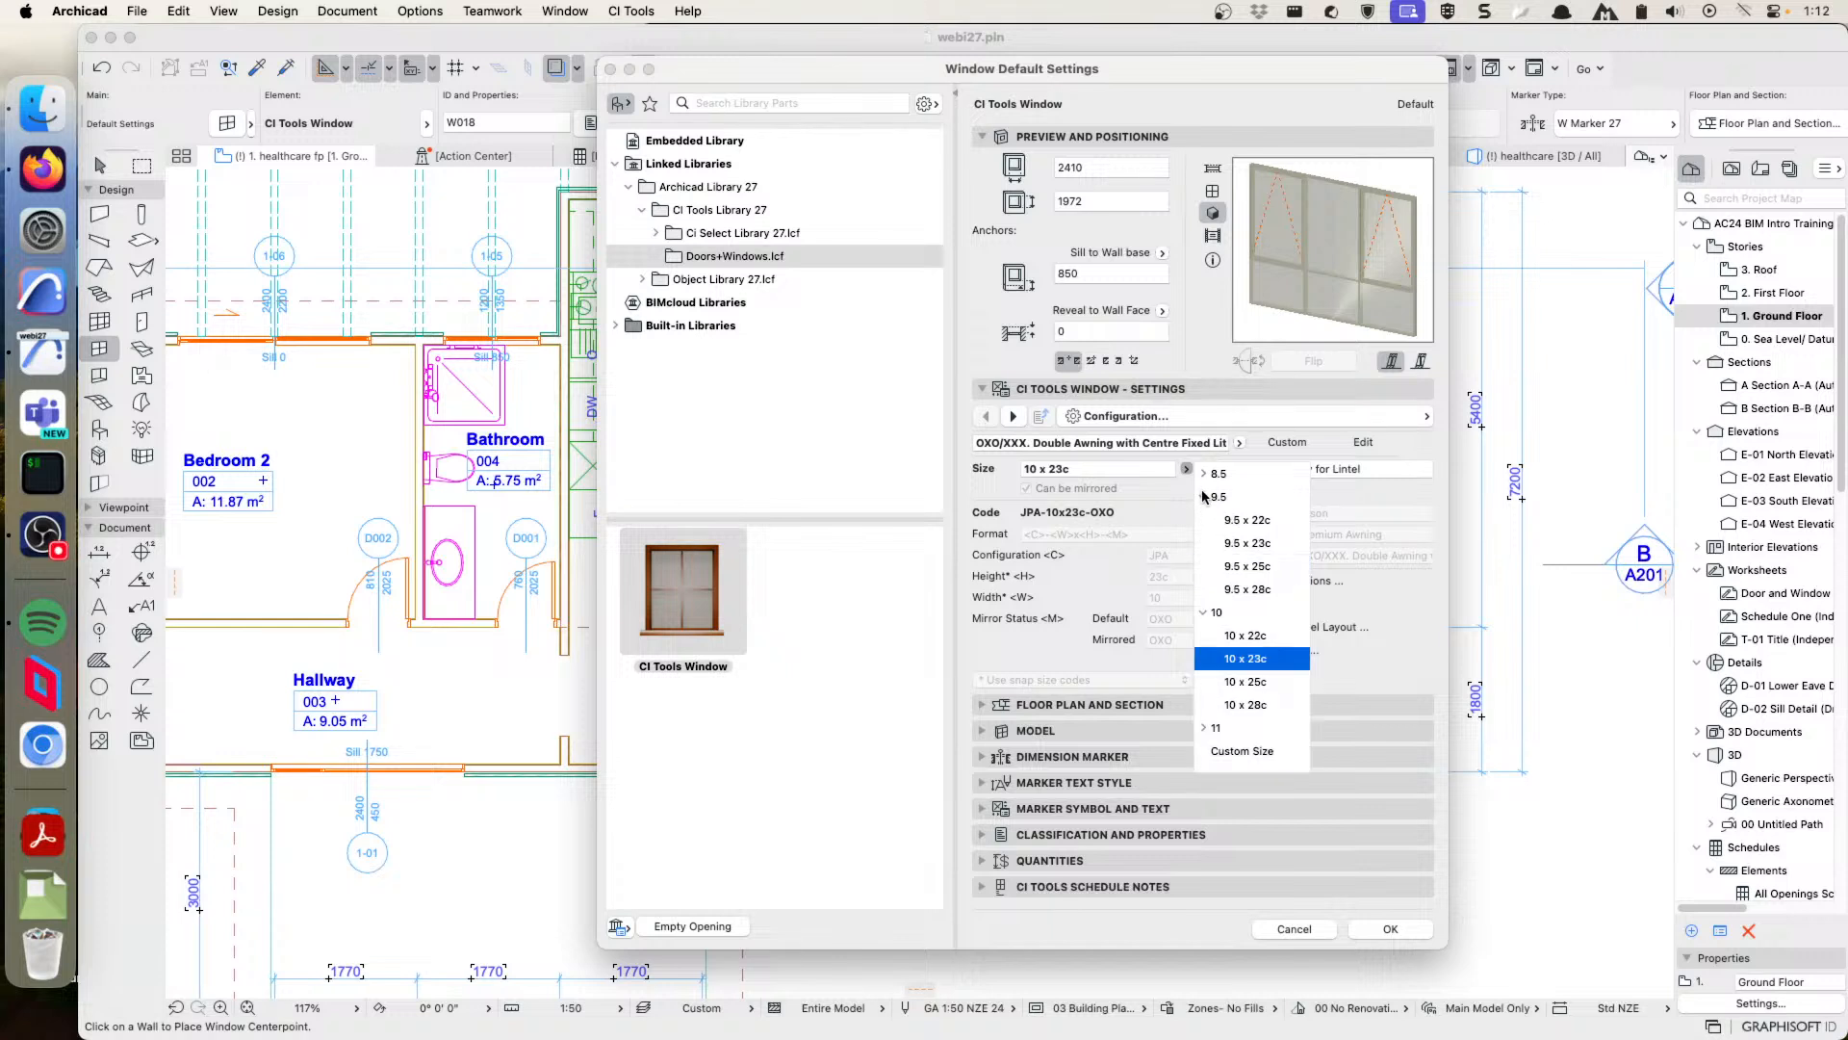
left_click(1203, 475)
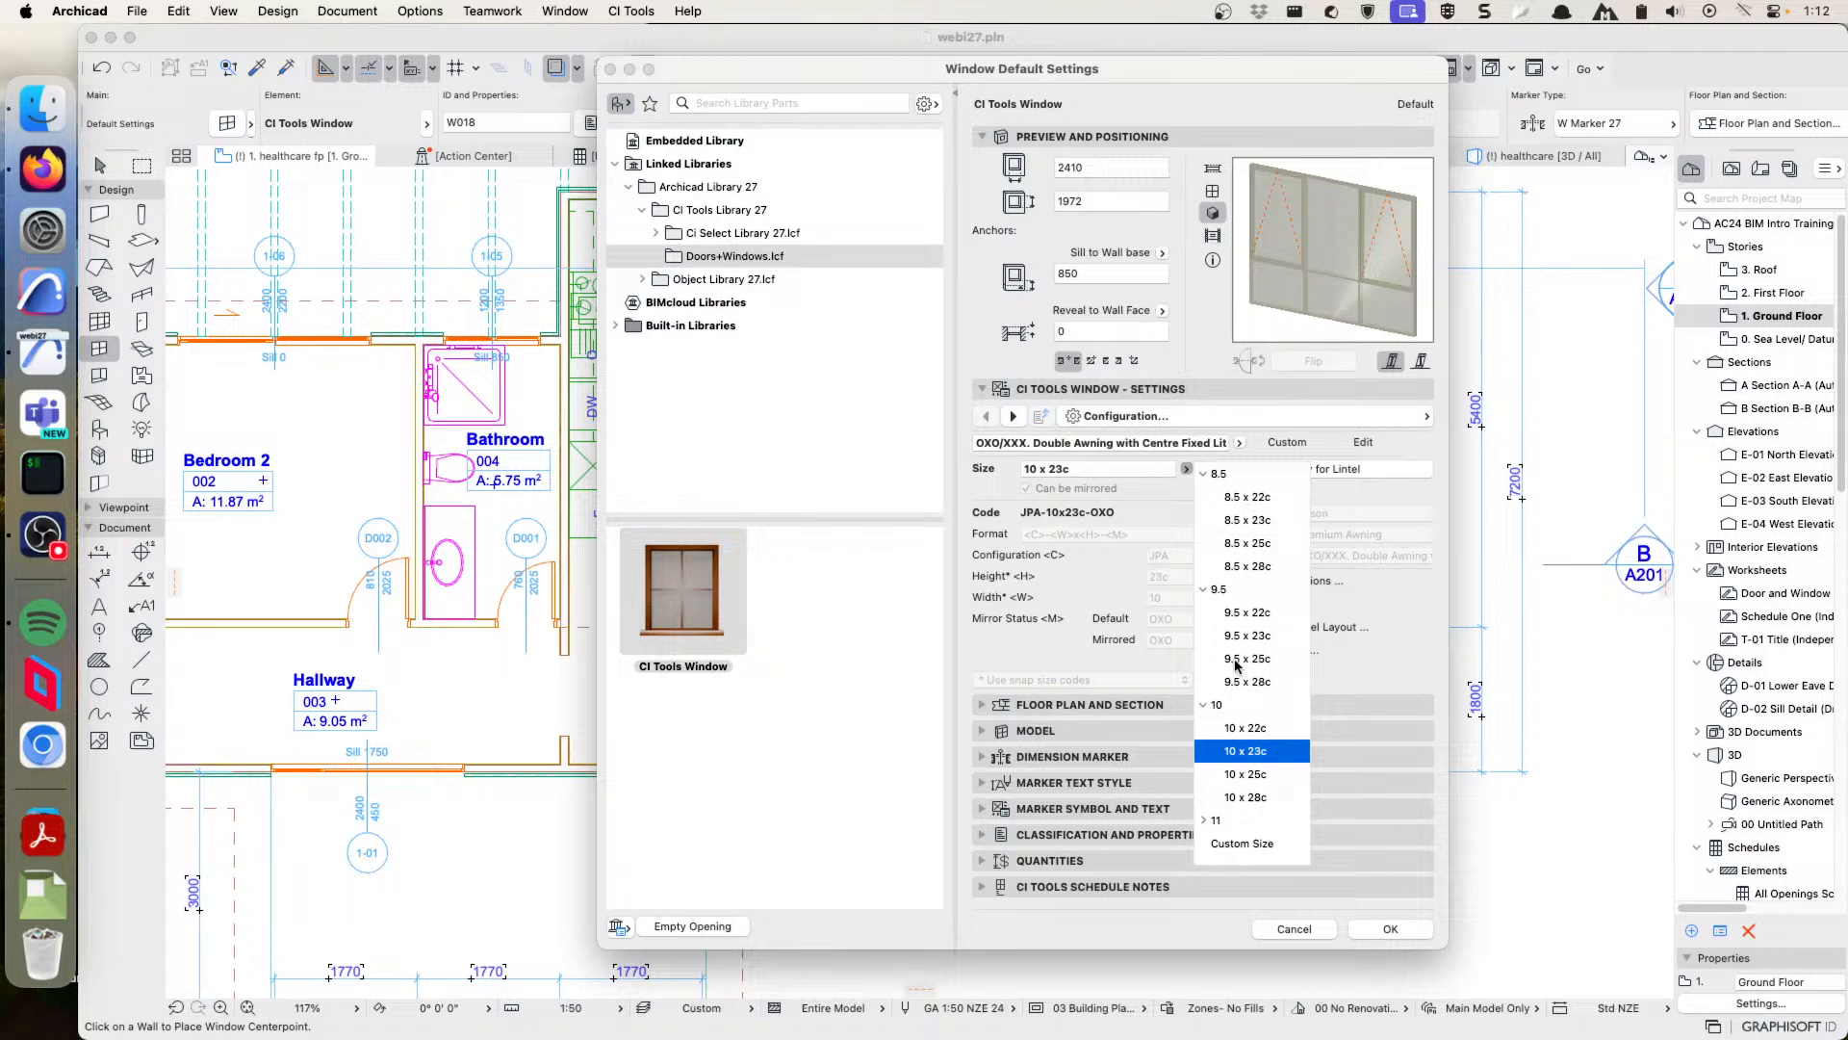
left_click(1016, 655)
- Accept the window defaults and place the window in the exterior wall below the Kitchen, orienting it towards the outside
left_click(1391, 929)
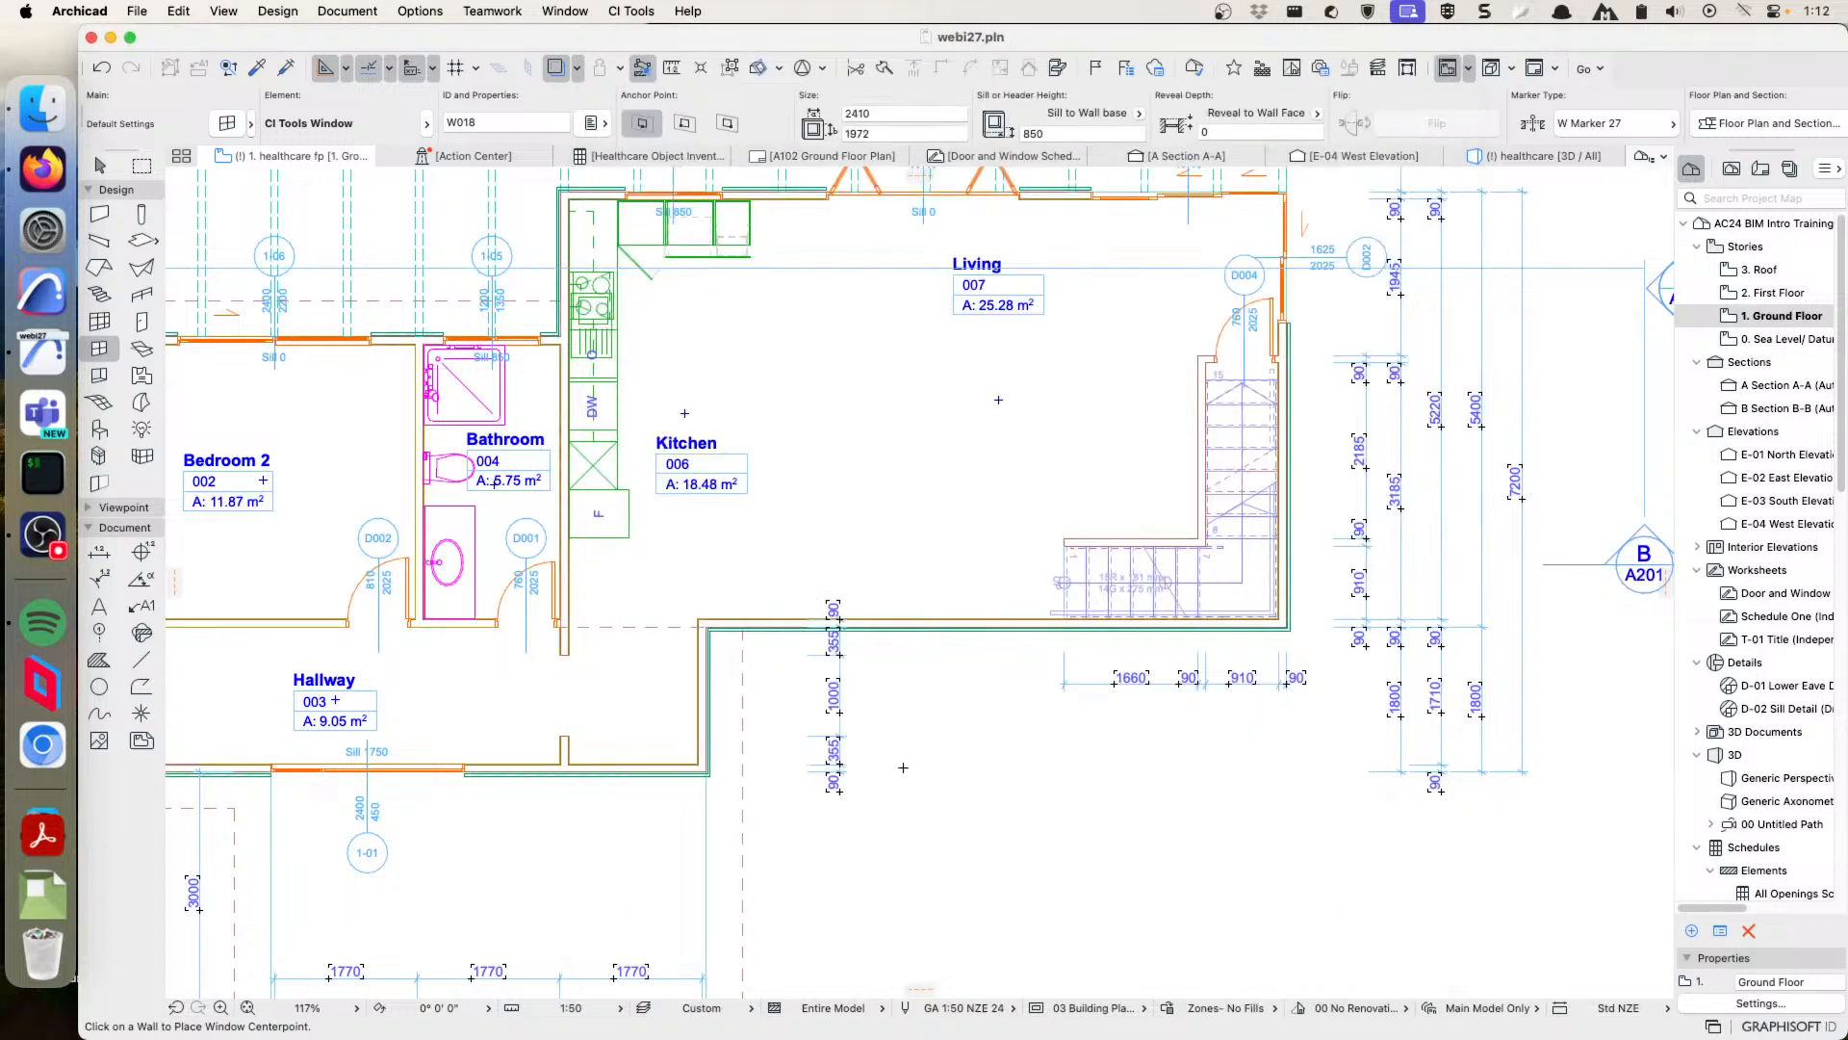
left_click(907, 627)
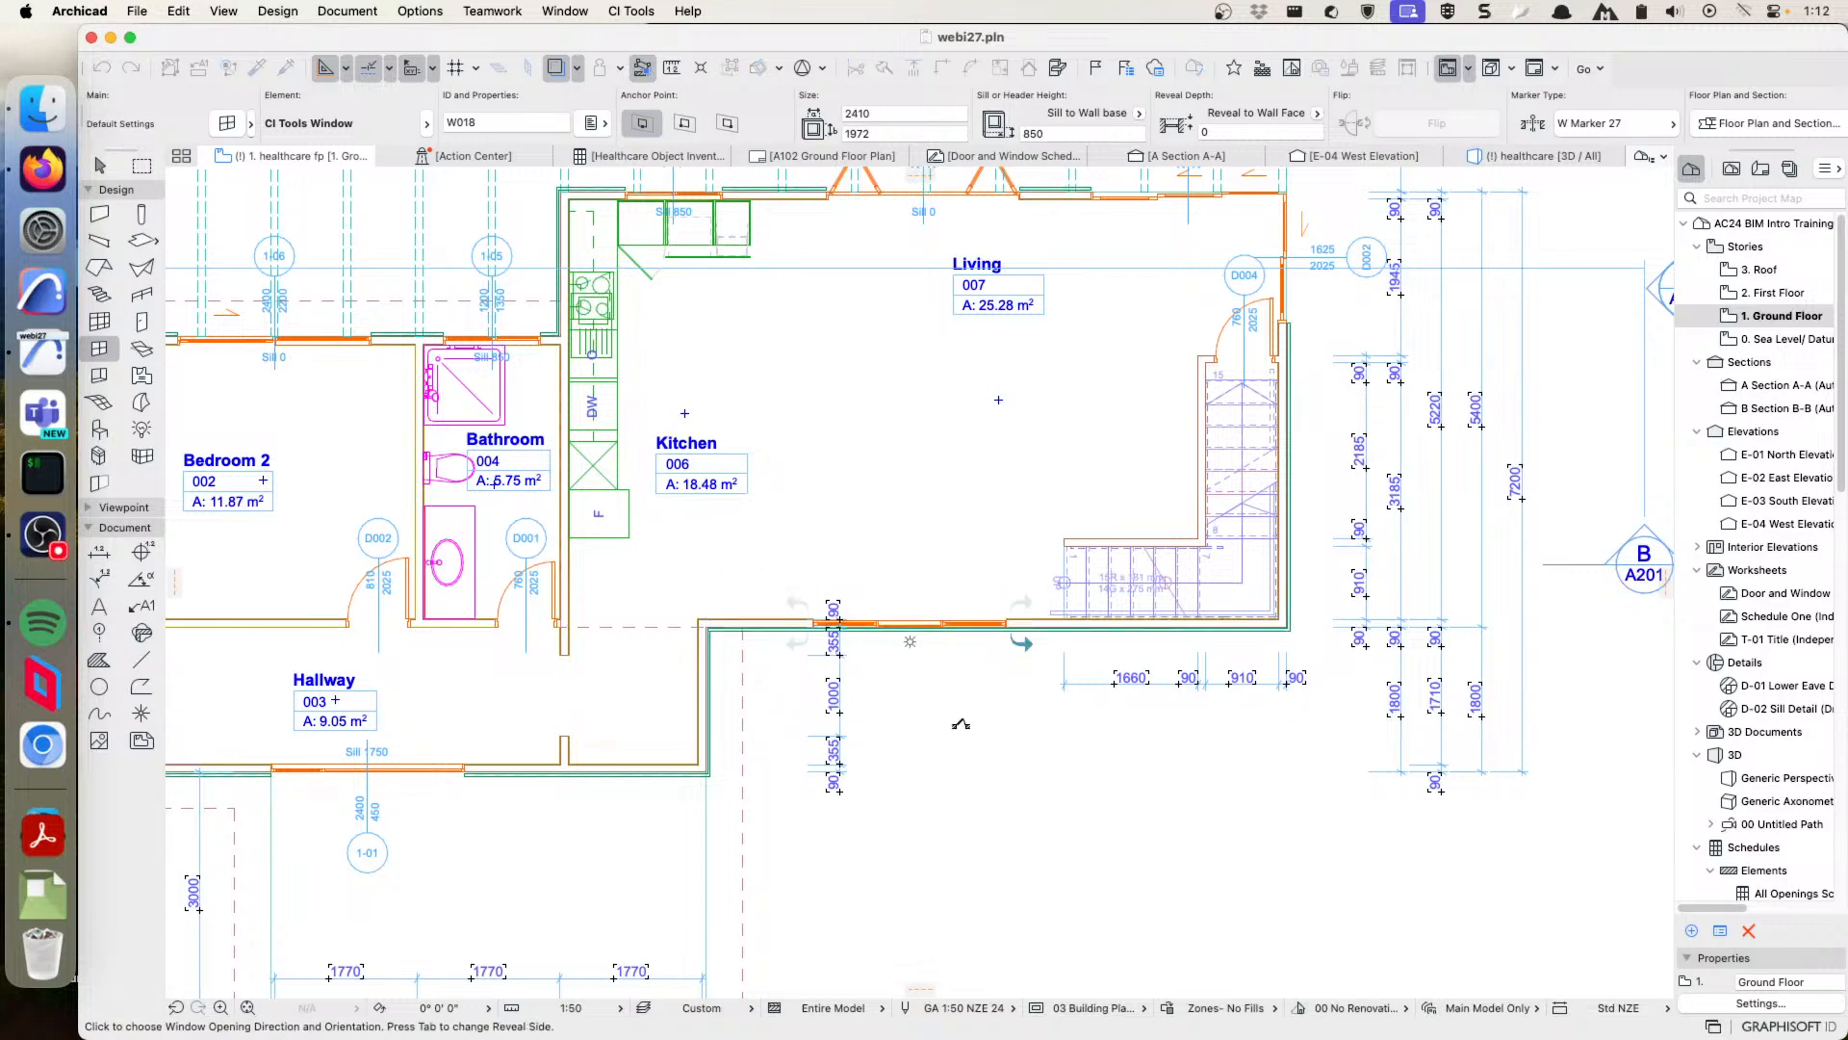
left_click(905, 660)
scroll(856, 655, "up", 3)
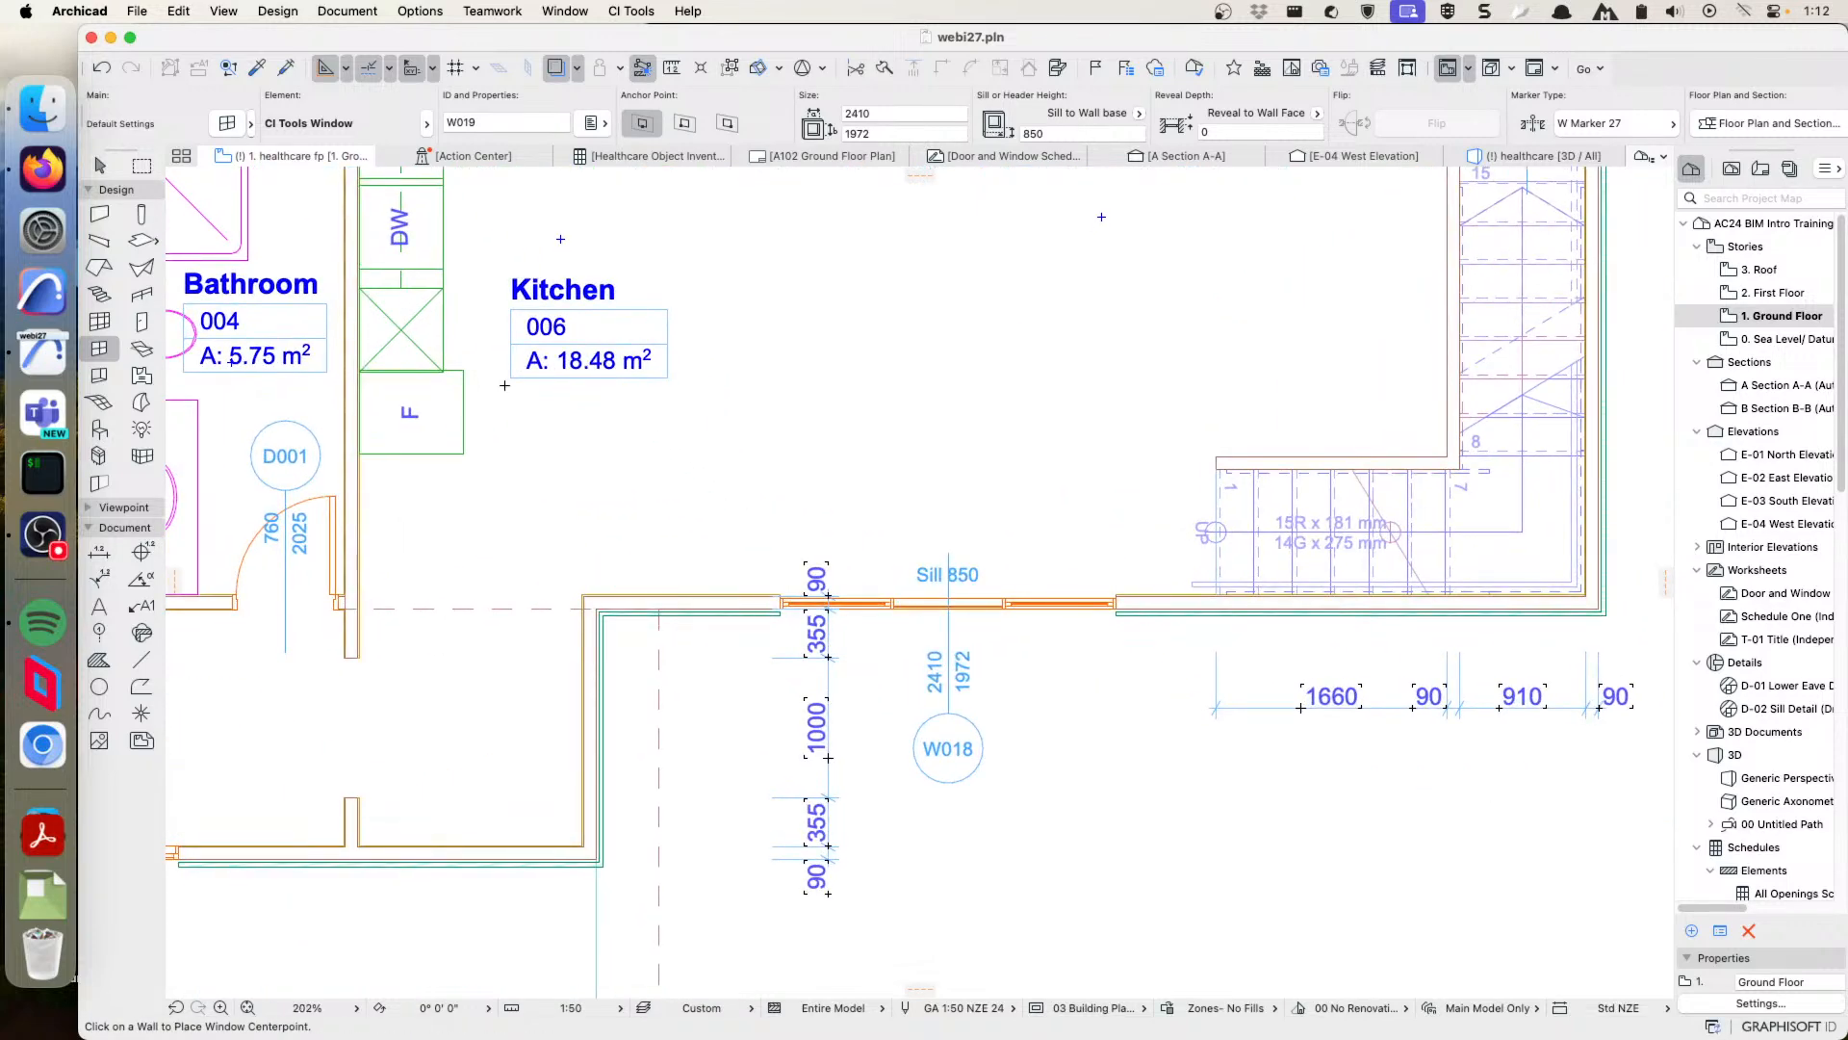
- Select the window below the Kitchen and stretch its end in the plan to narrow it to 2050 mm
left_click(100, 166)
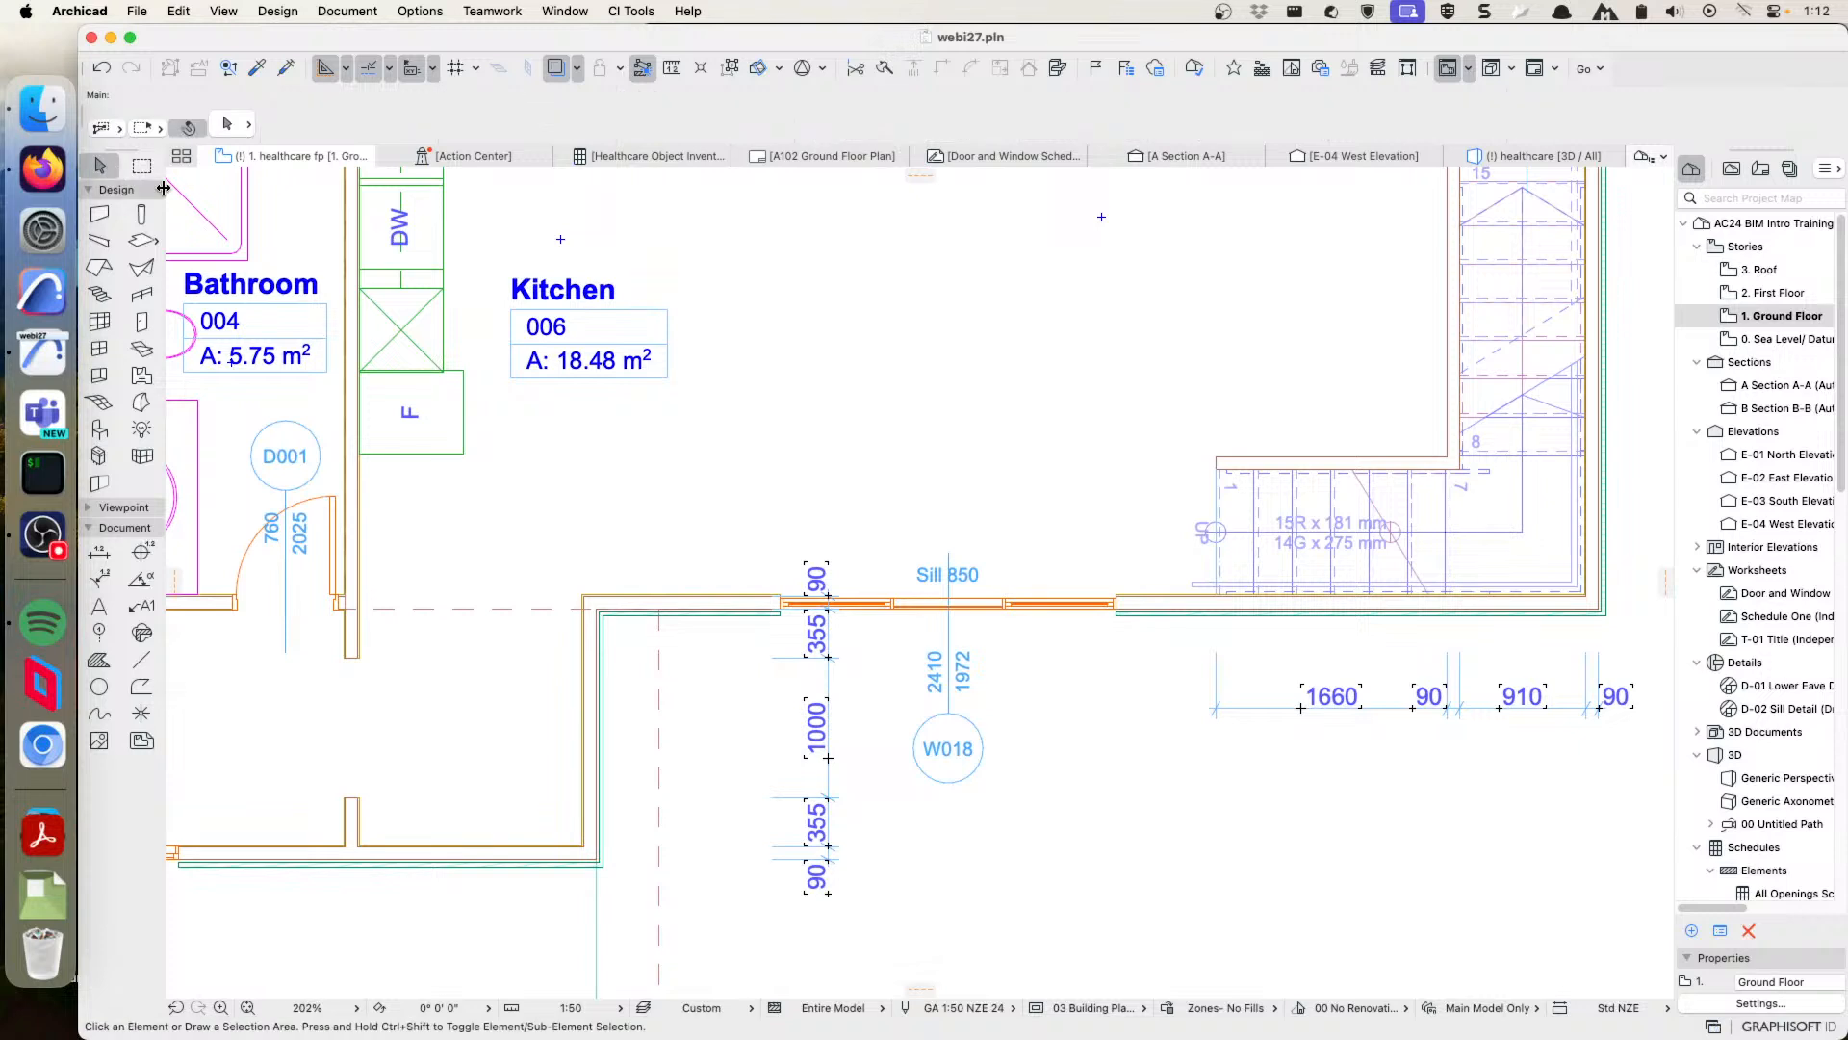
left_click(1115, 604)
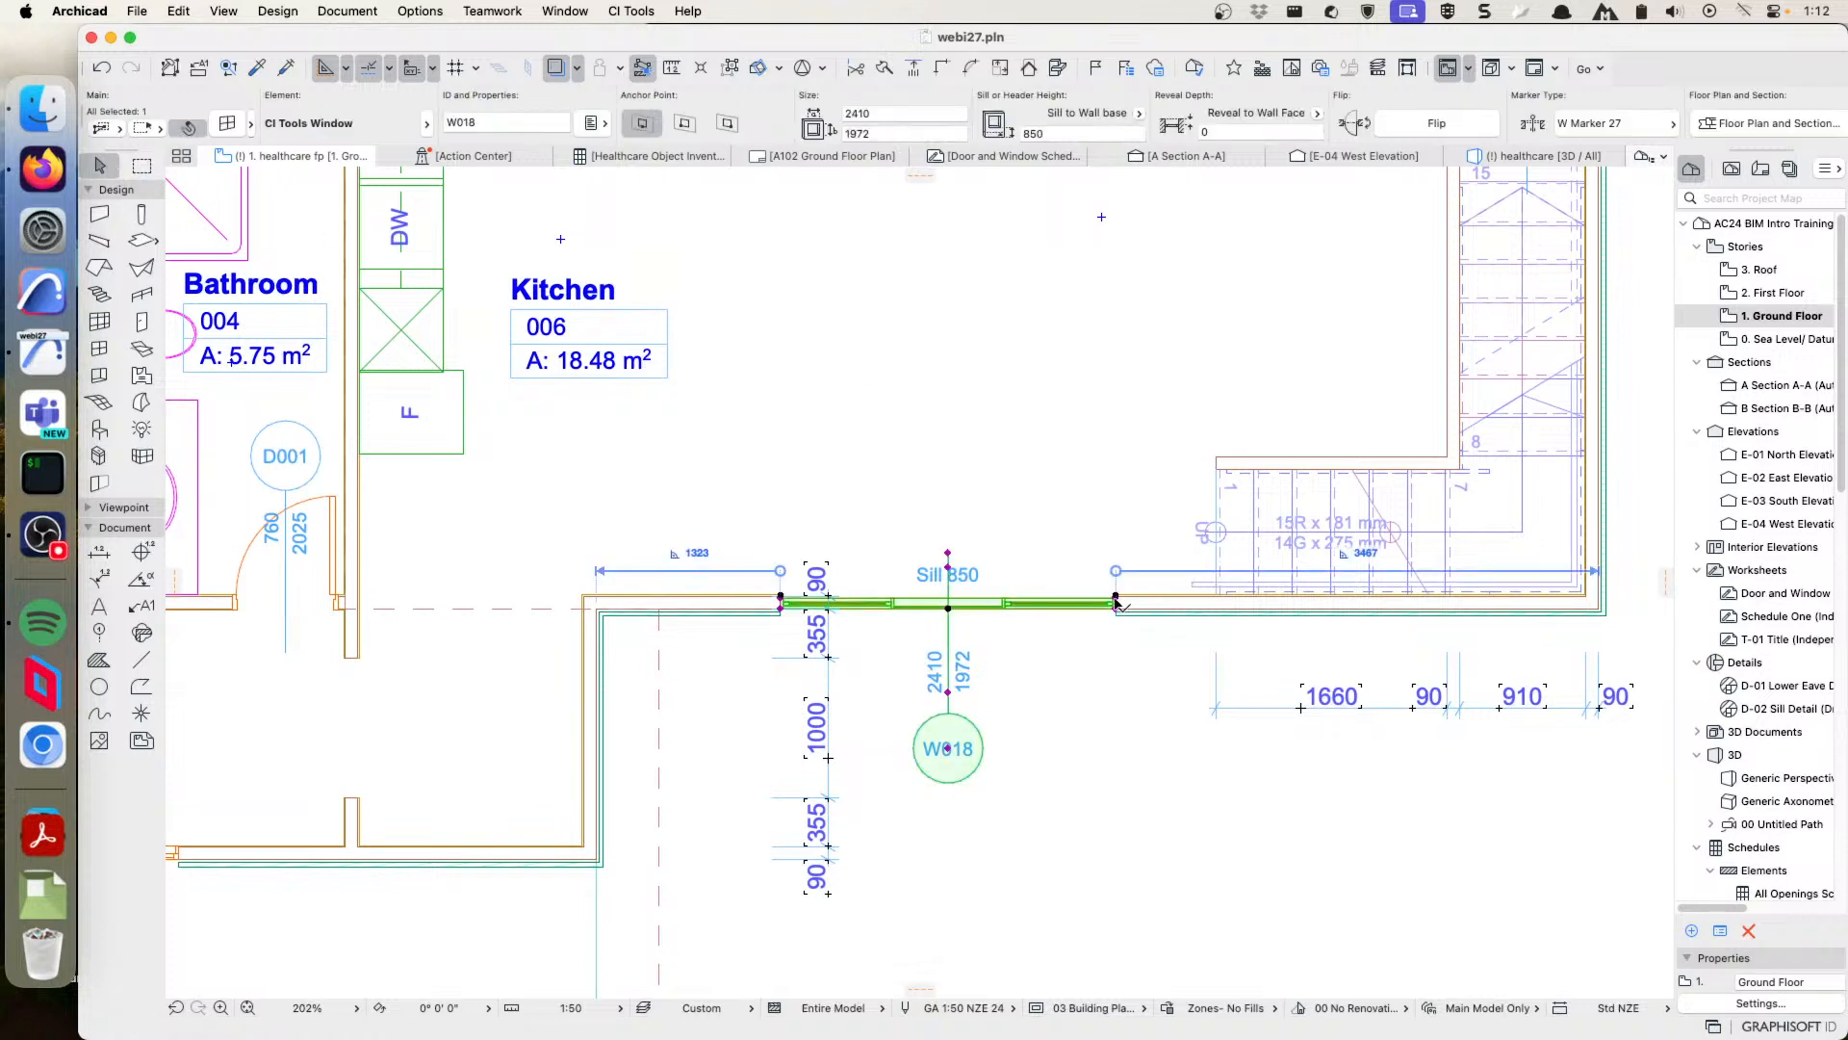
left_click(1114, 603)
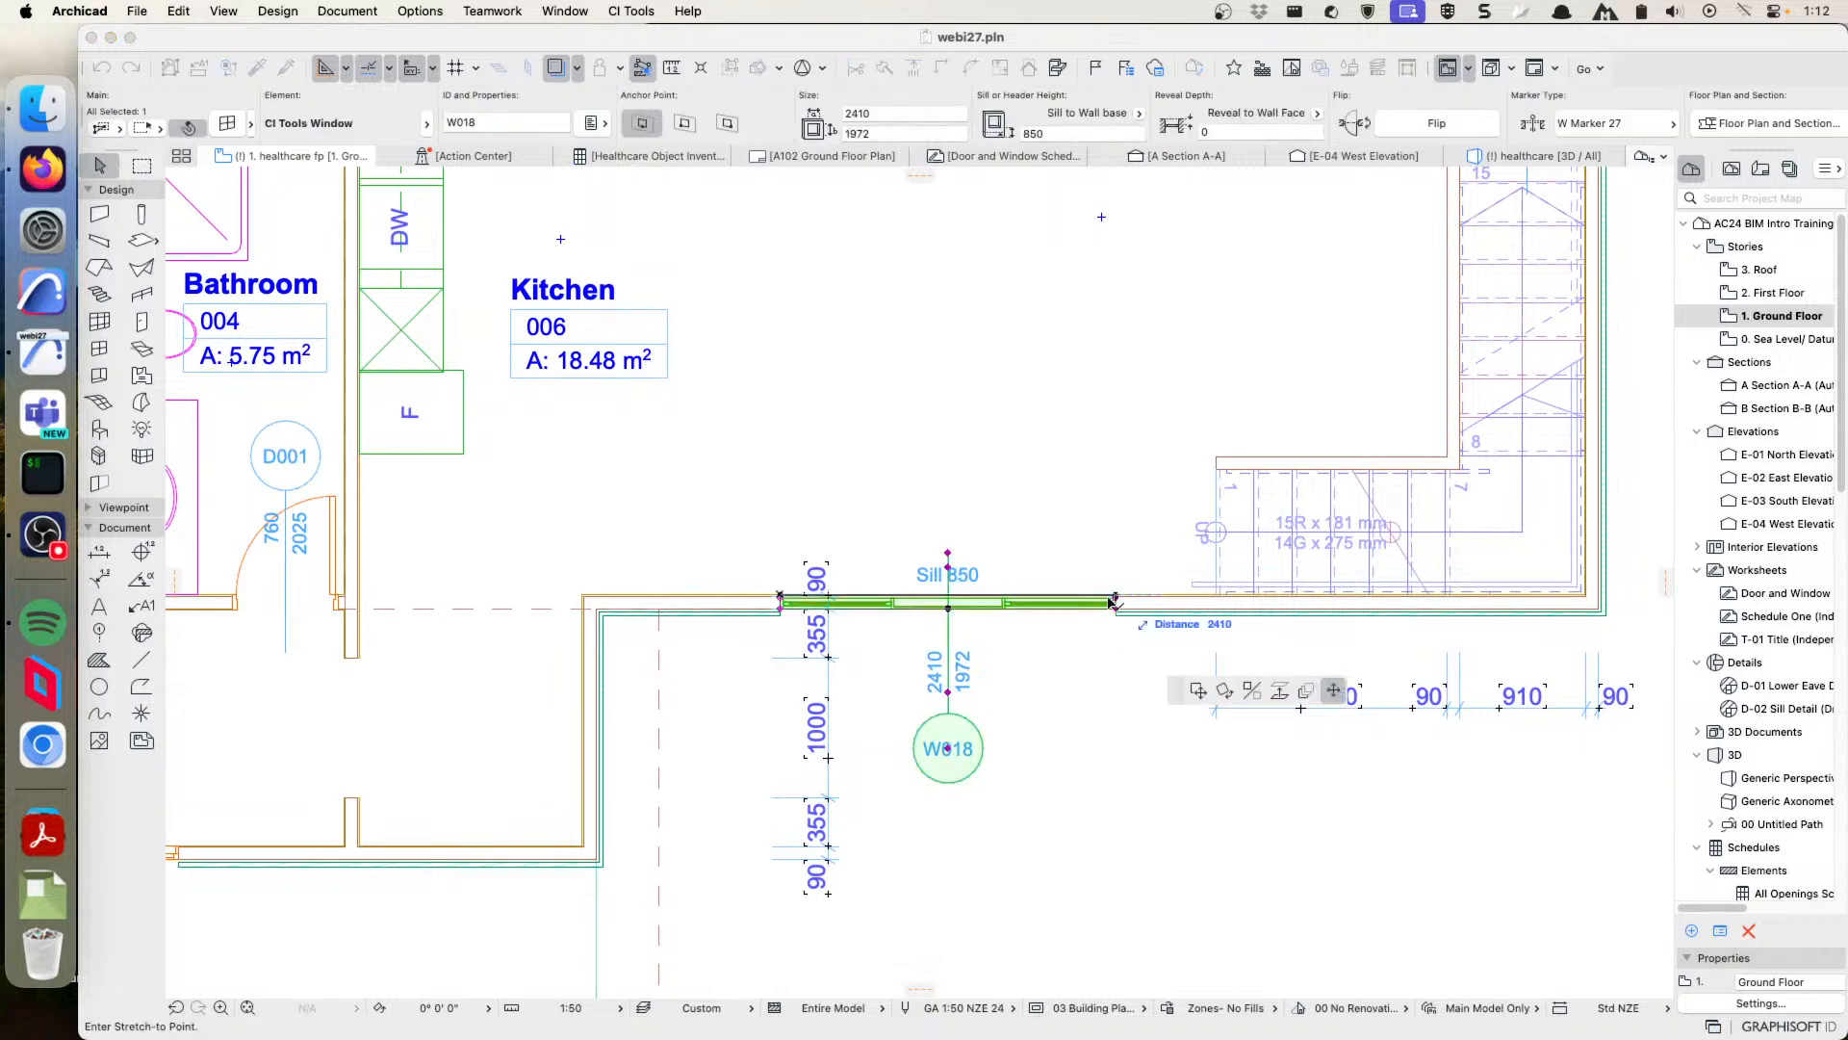
left_click(907, 600)
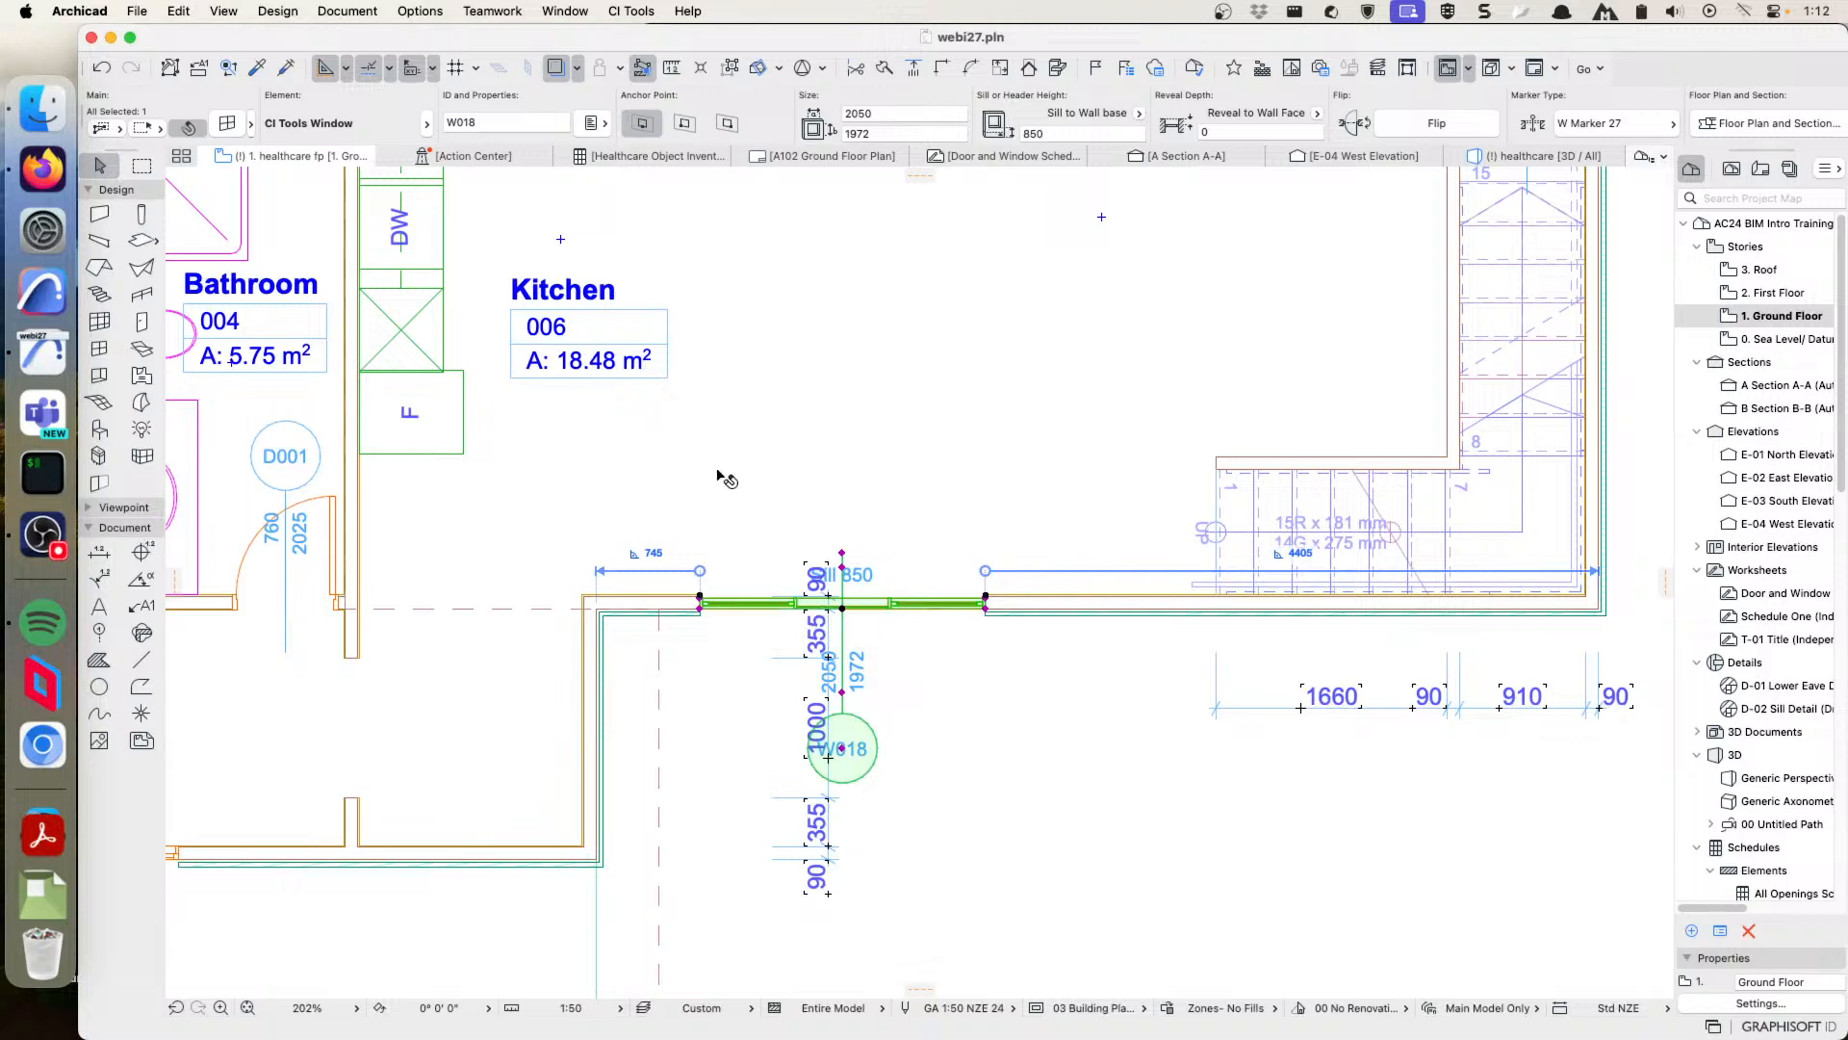
- Check the narrowed window's standard size against the manufacturer's size list in its settings, and leave without changes
left_click(227, 124)
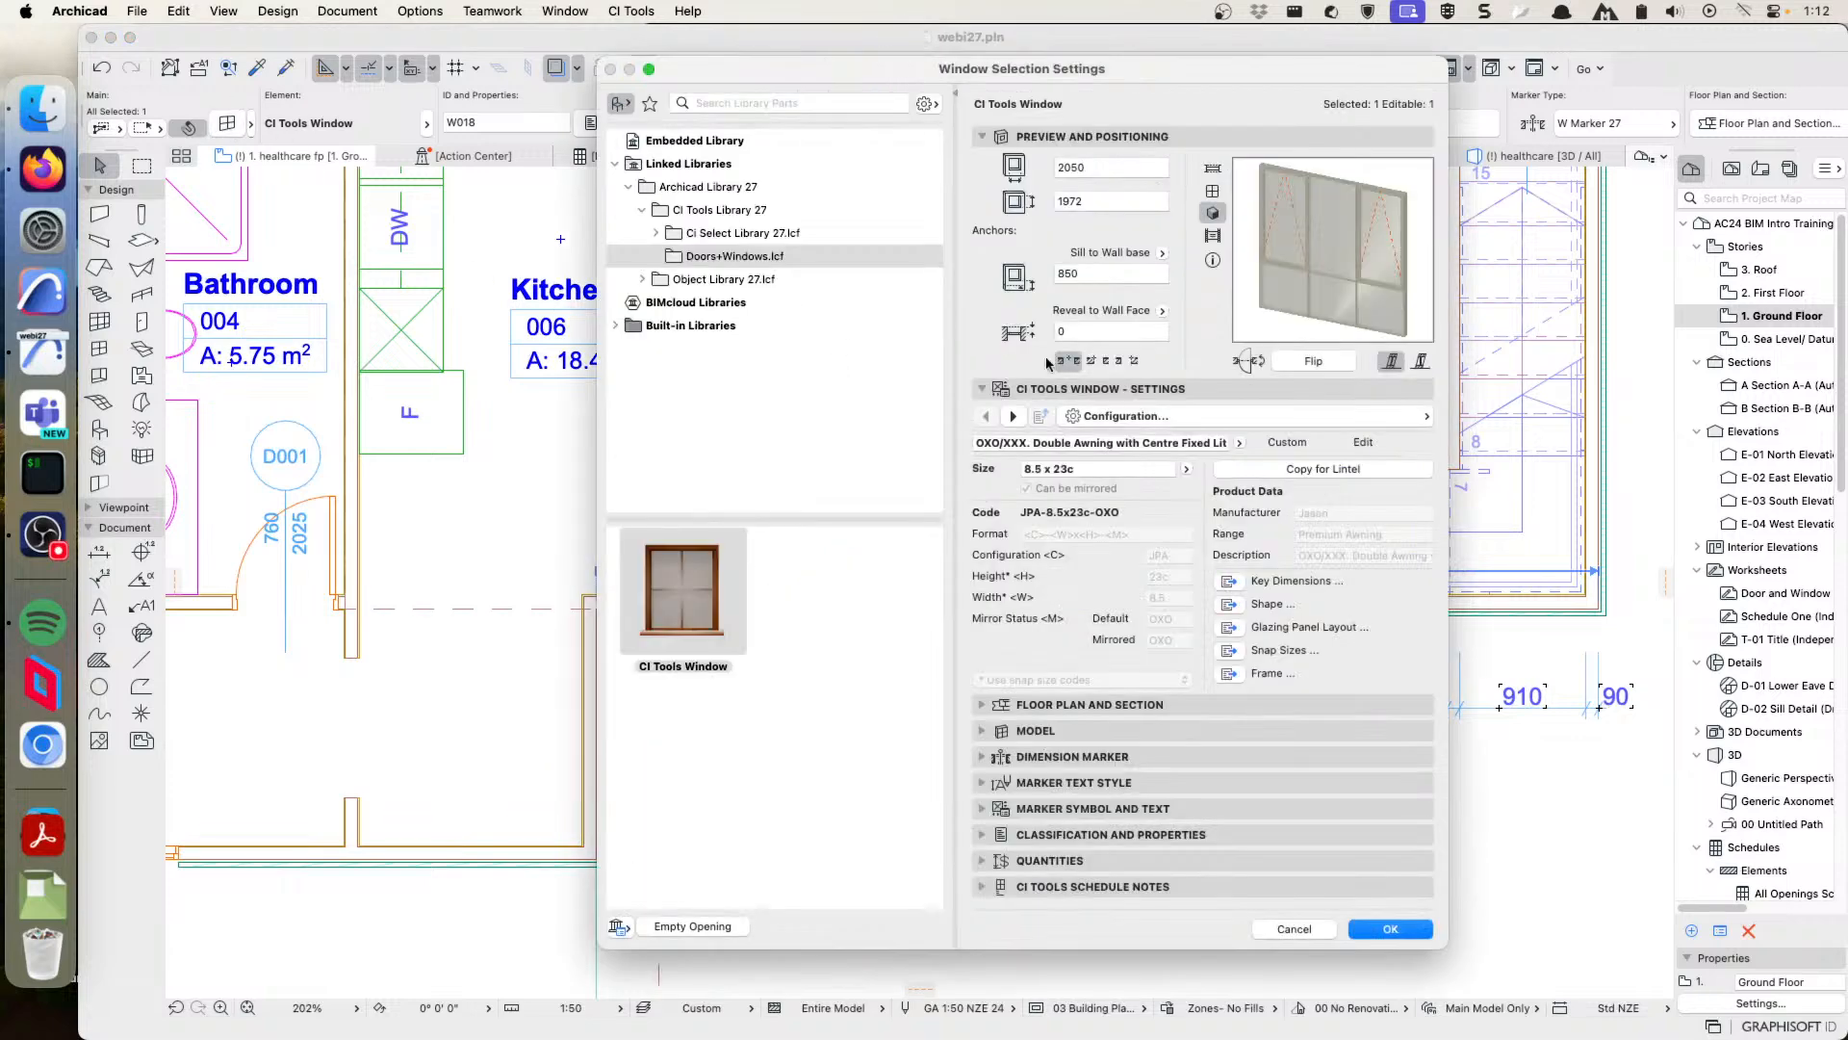
left_click(1185, 469)
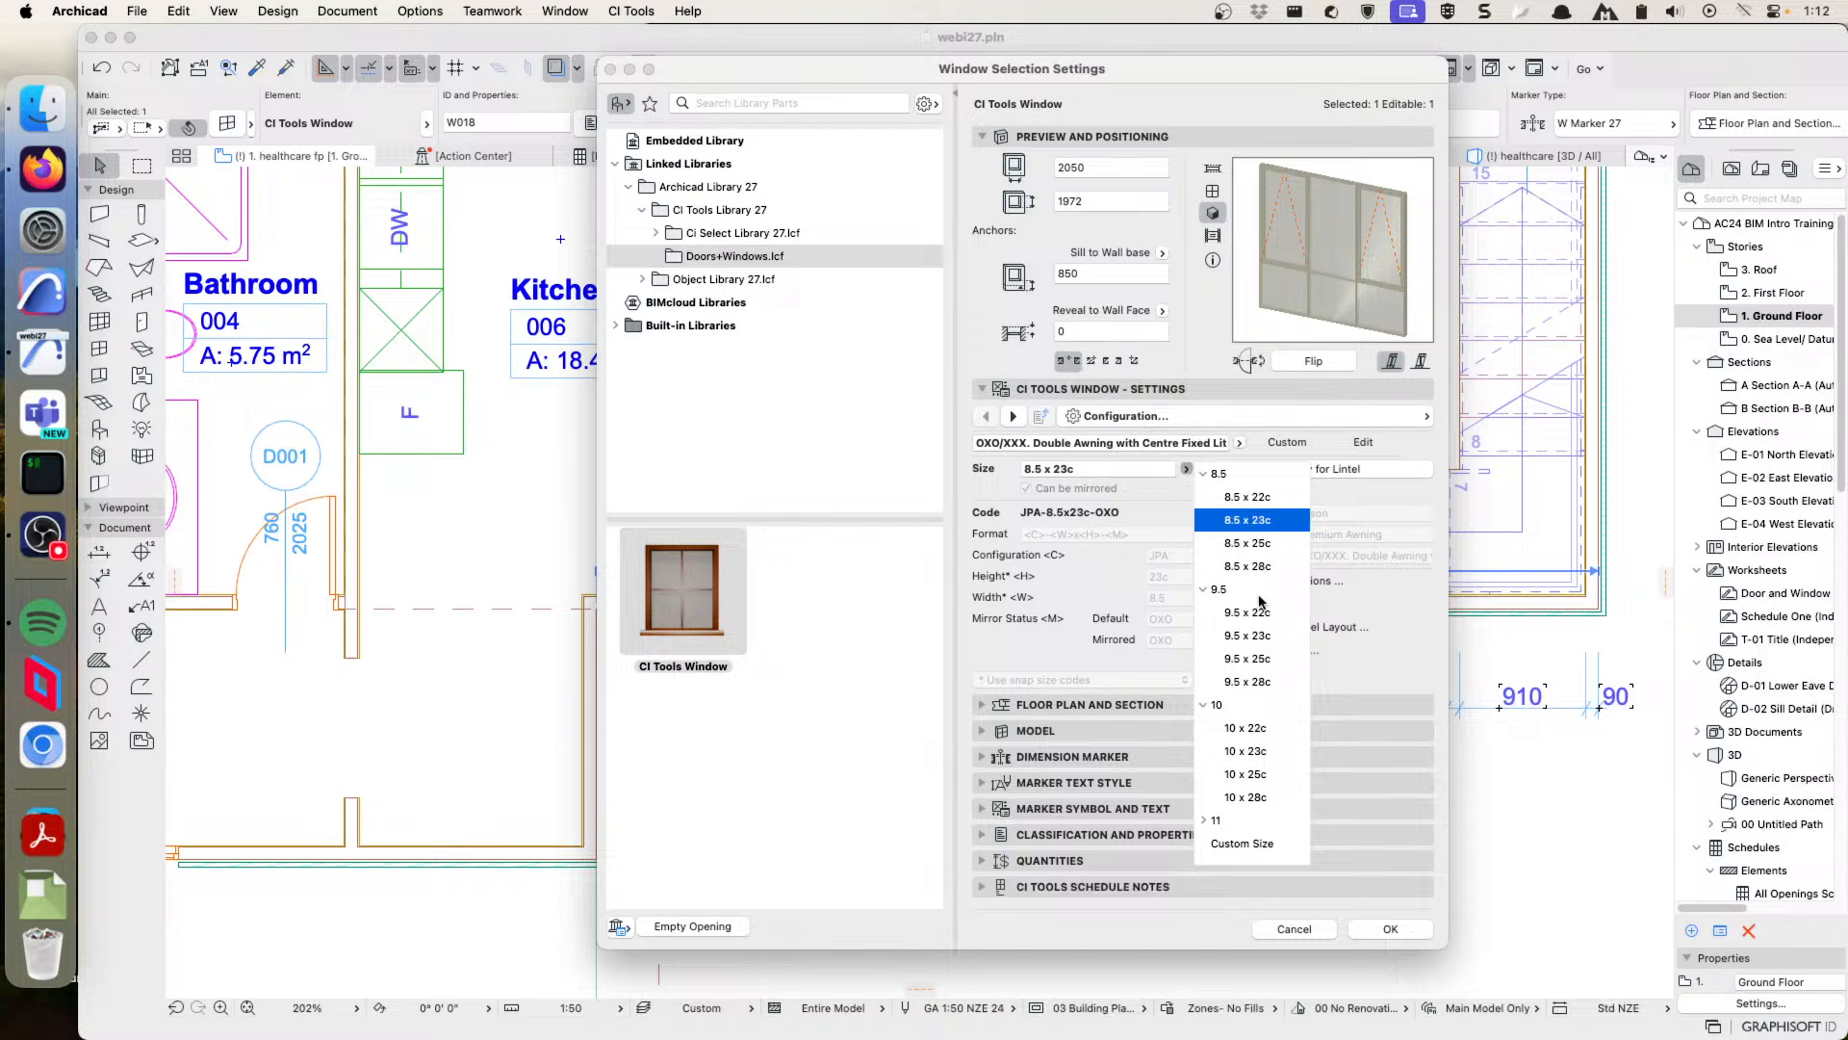
left_click(1288, 947)
left_click(1295, 930)
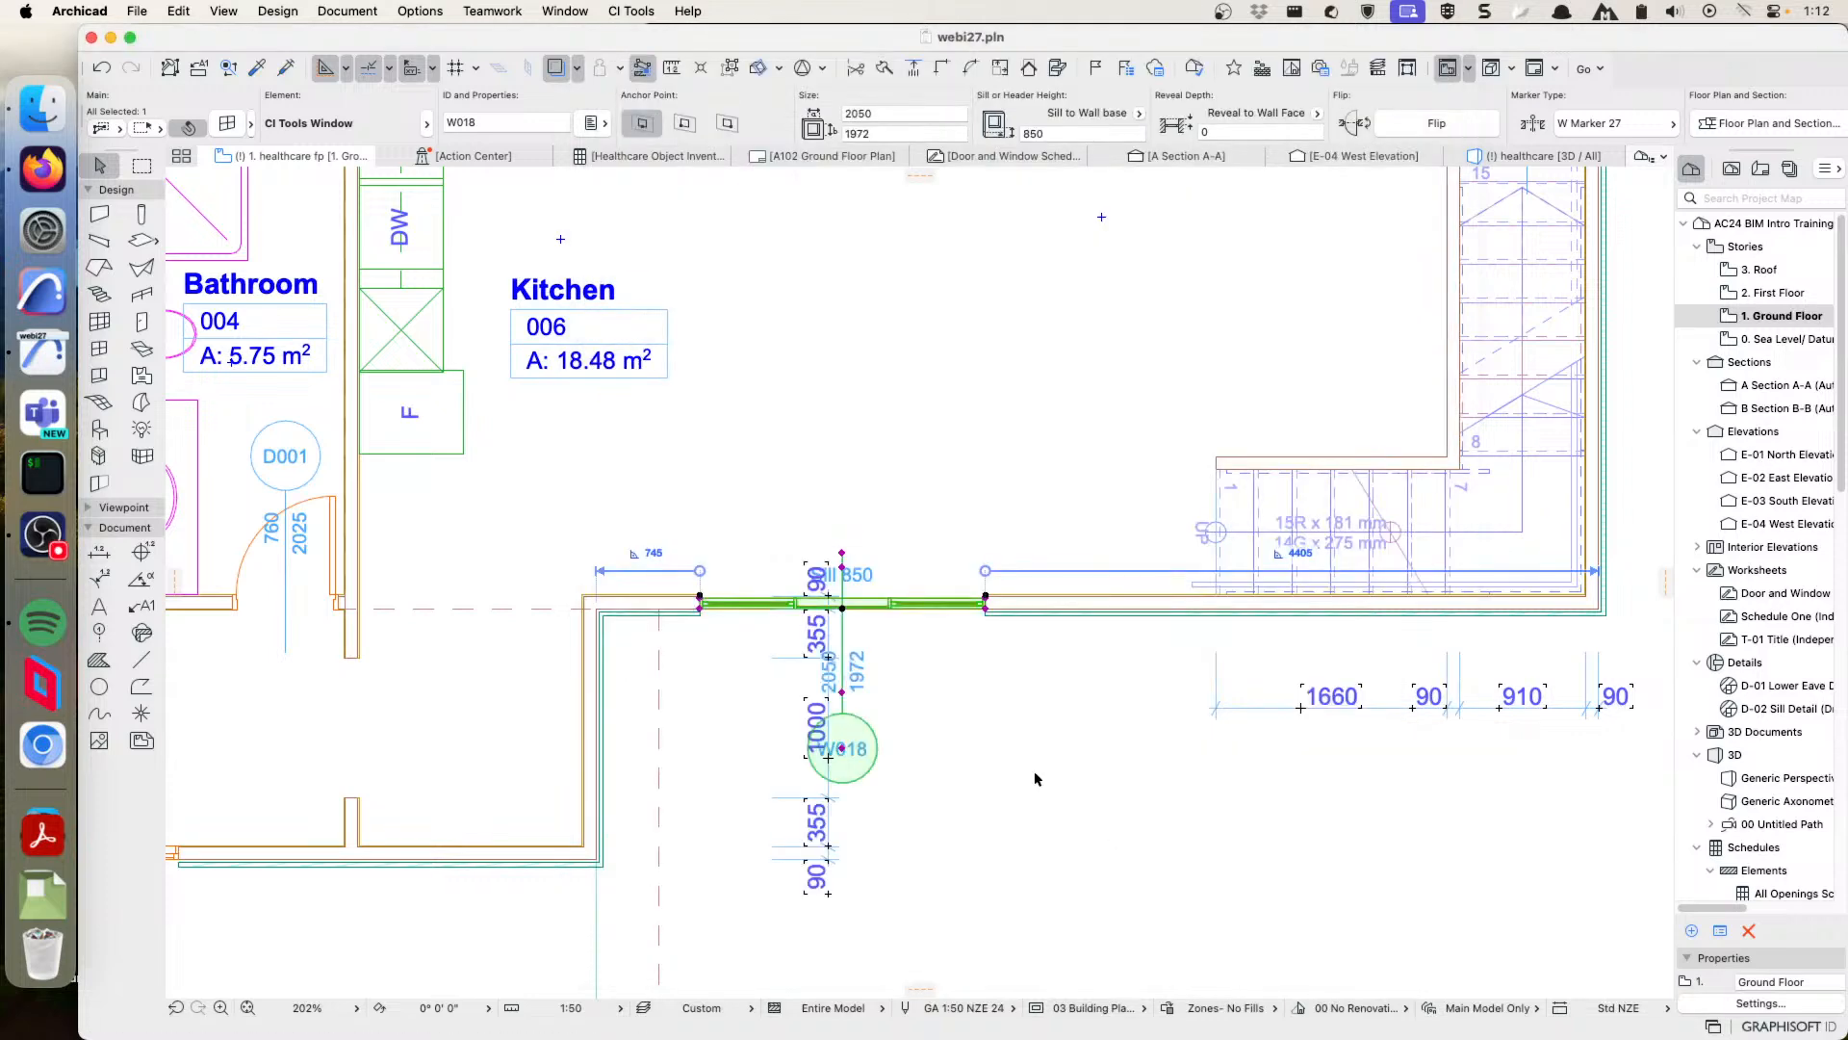
- Stretch the window to 2650 mm wide in the plan and check its standard size in the window settings
left_click(986, 599)
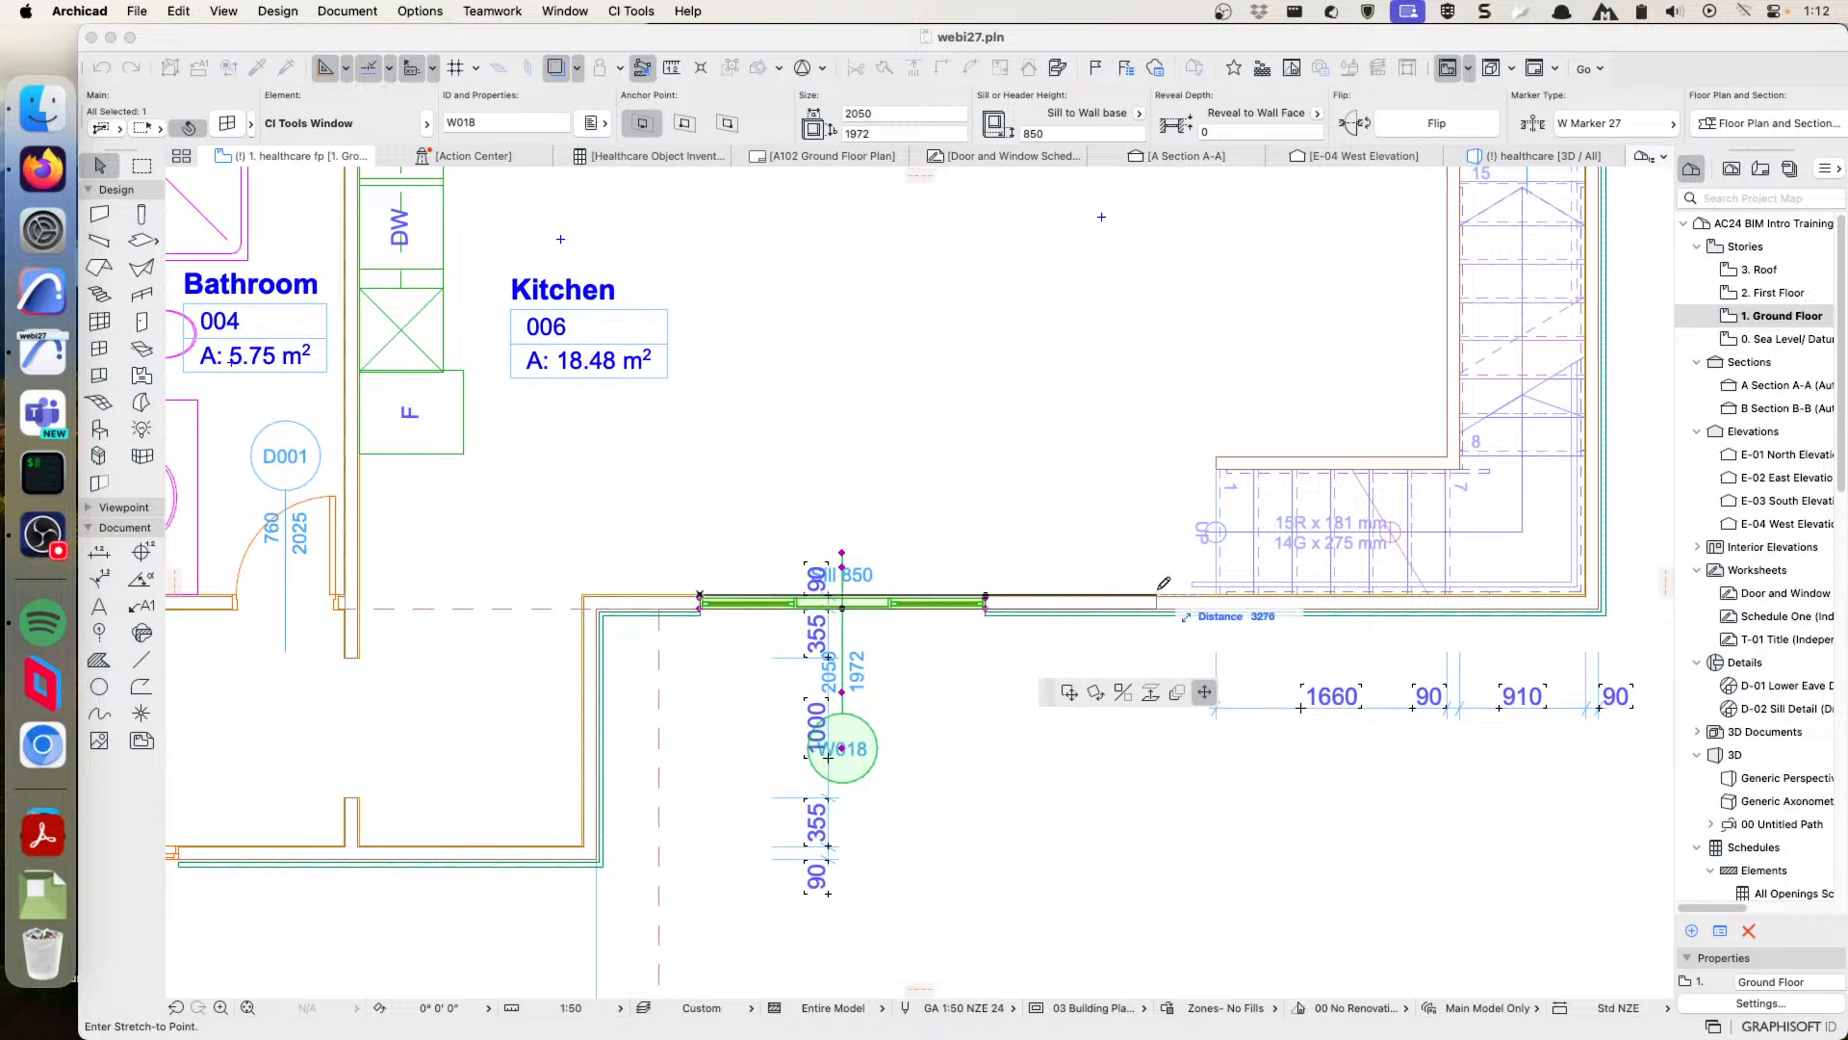
left_click(1194, 583)
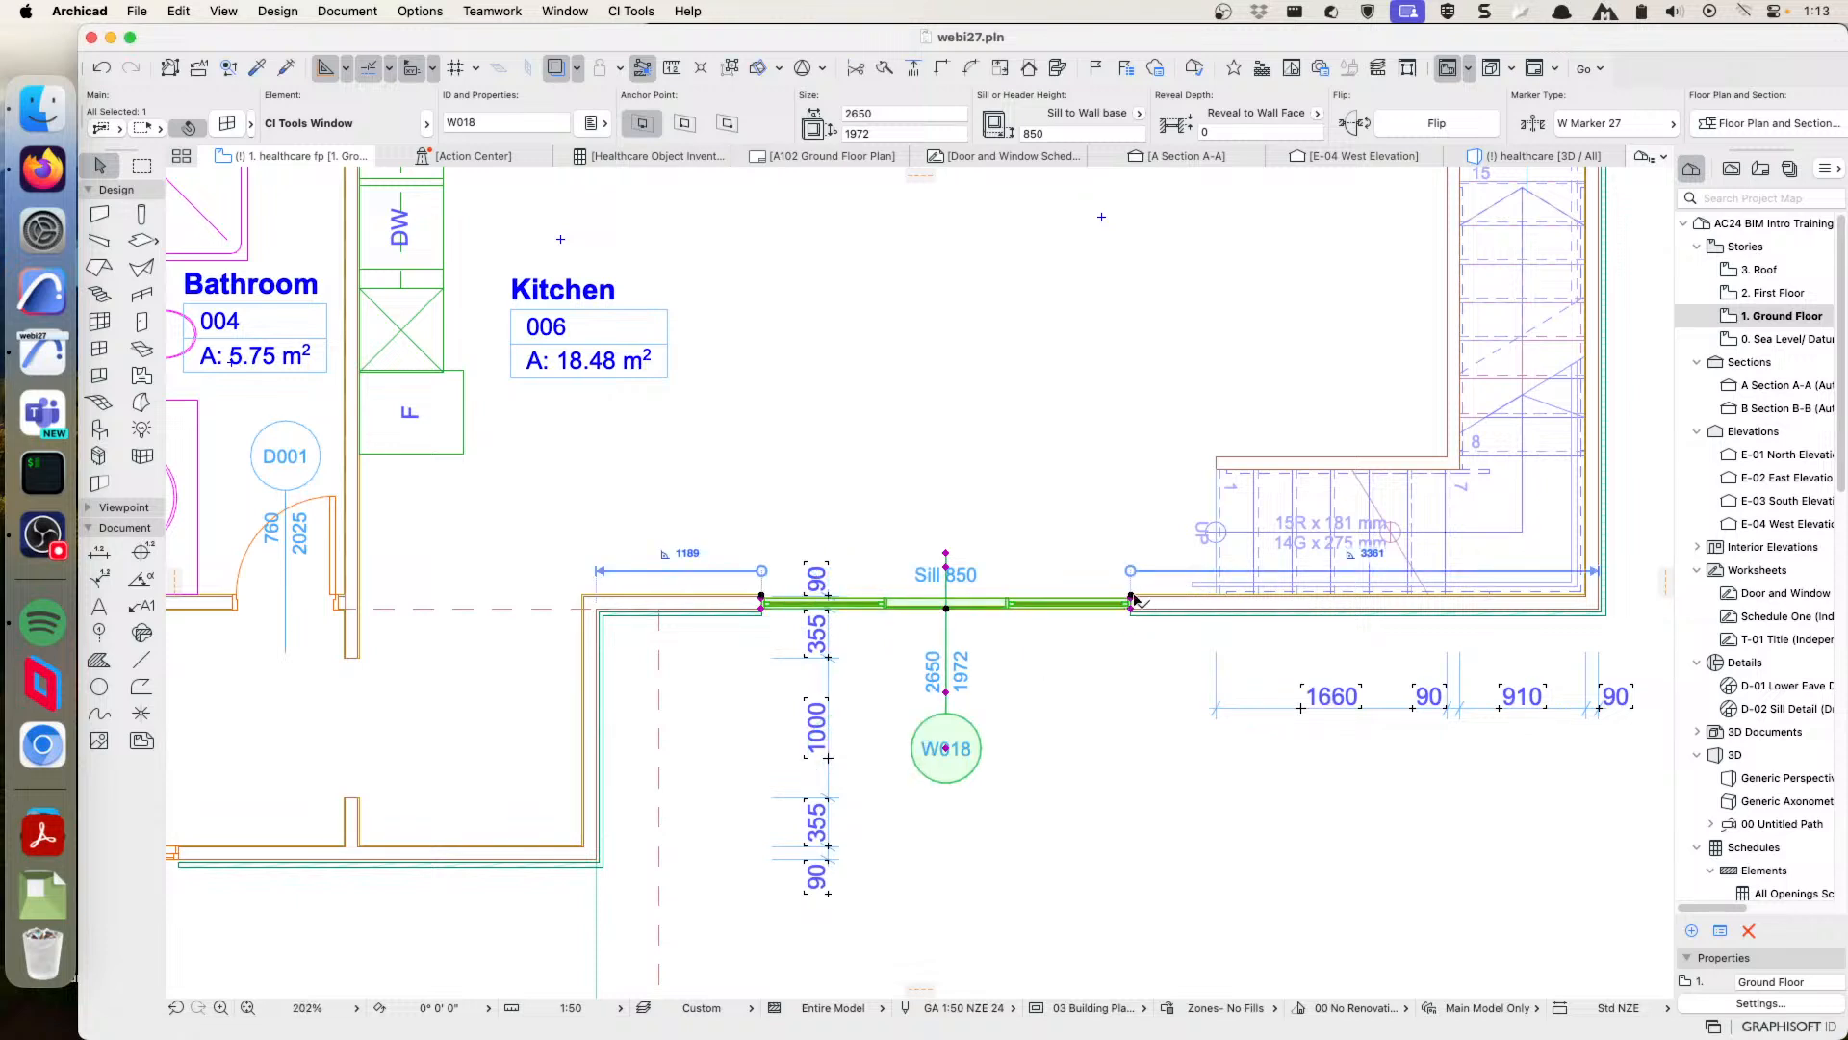
left_click(229, 125)
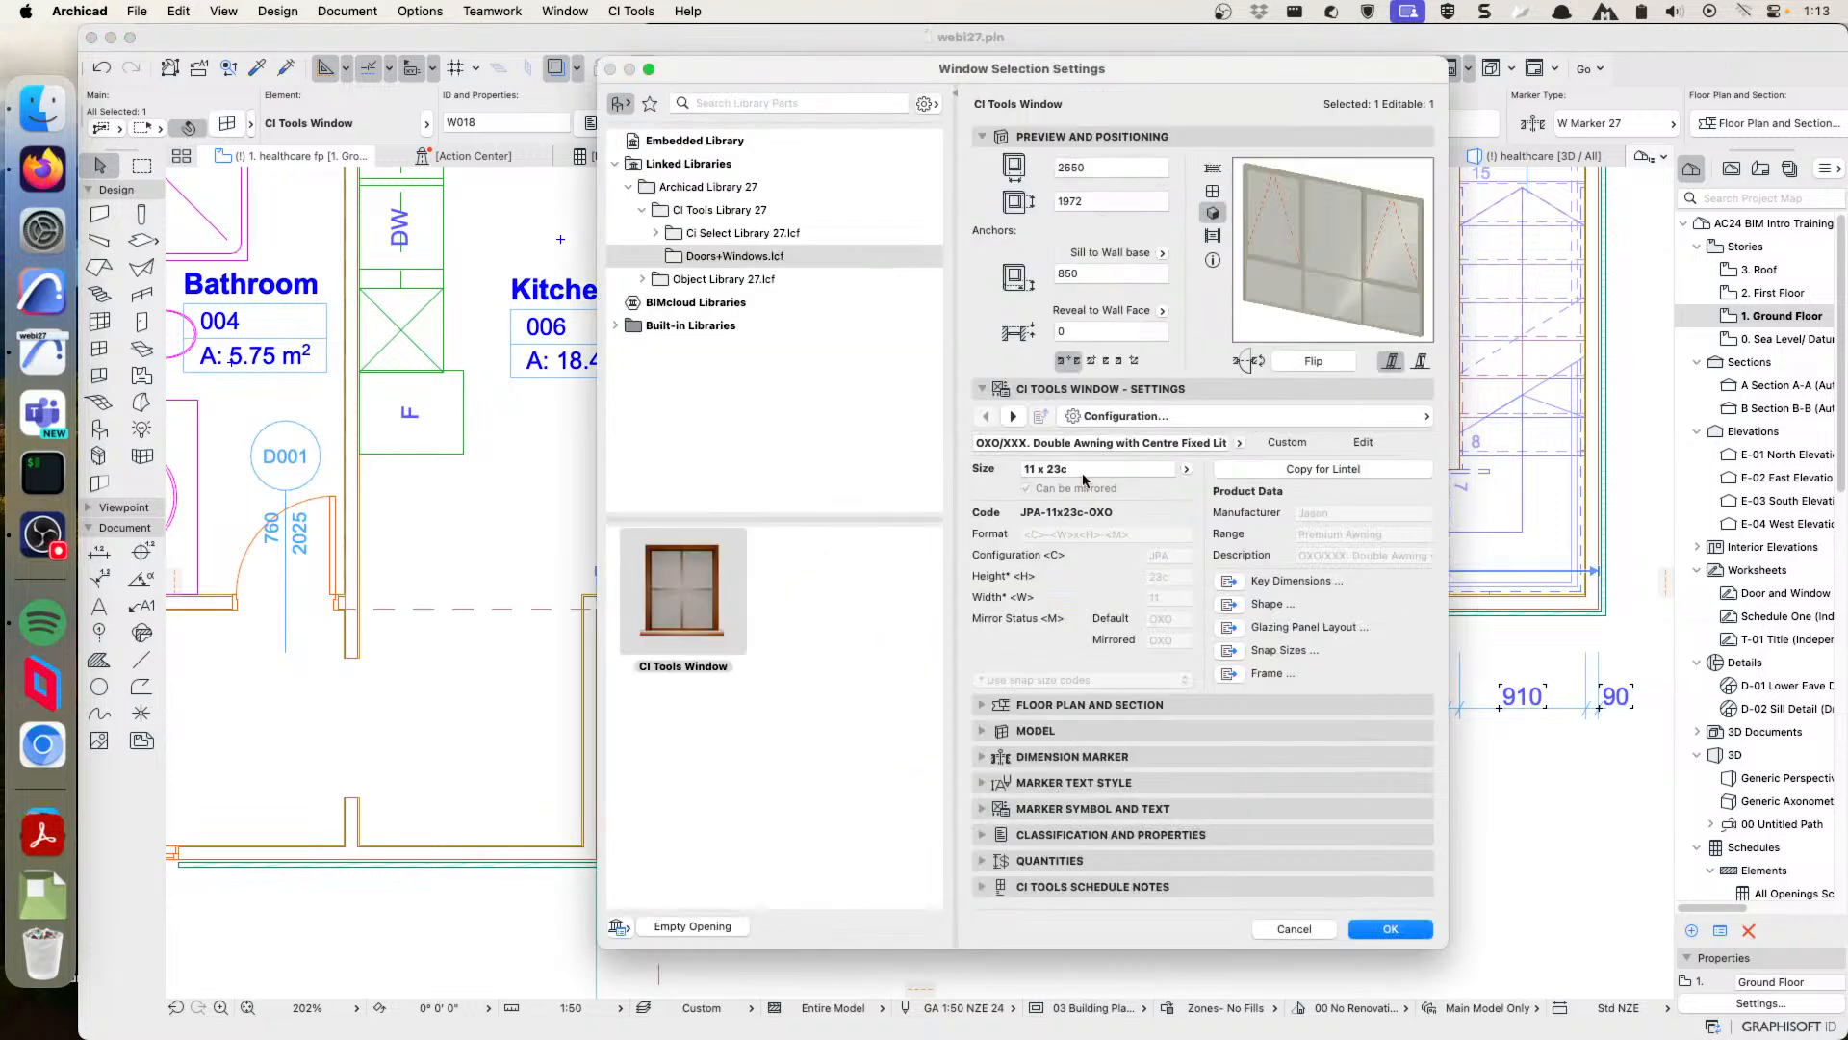
left_click(1186, 469)
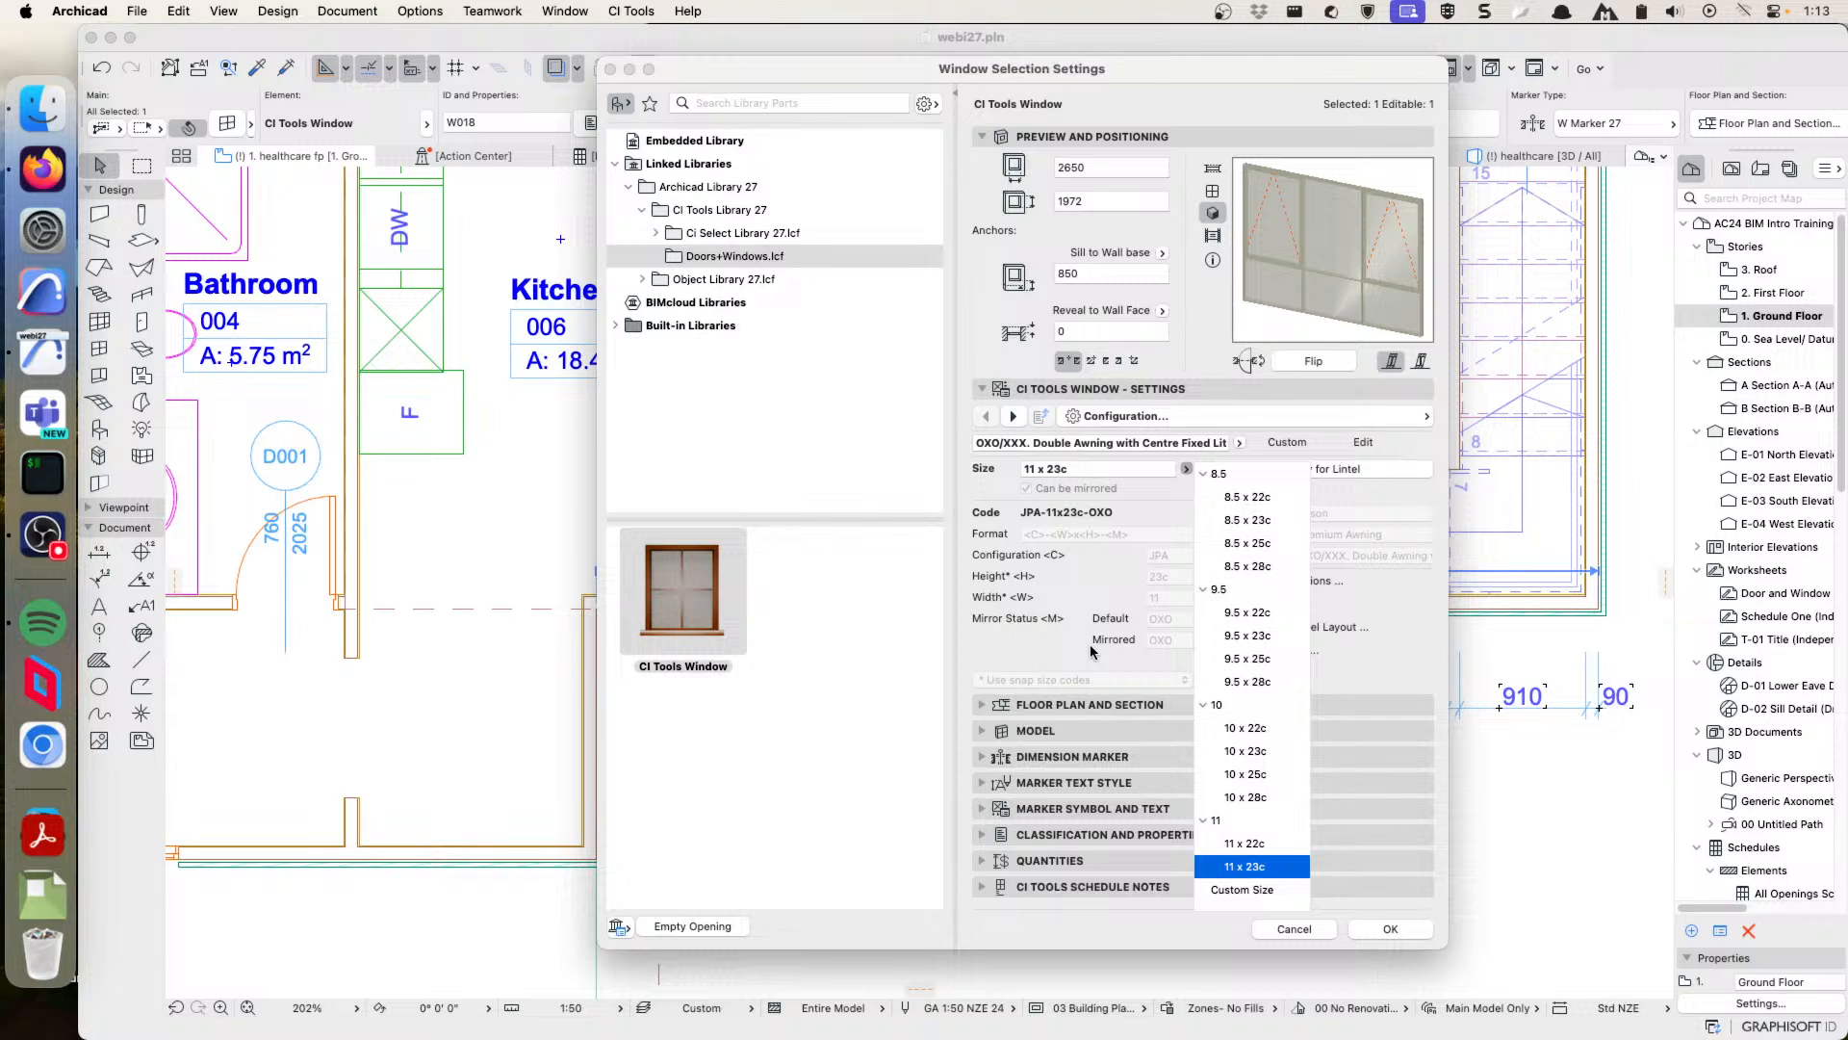
left_click(1087, 585)
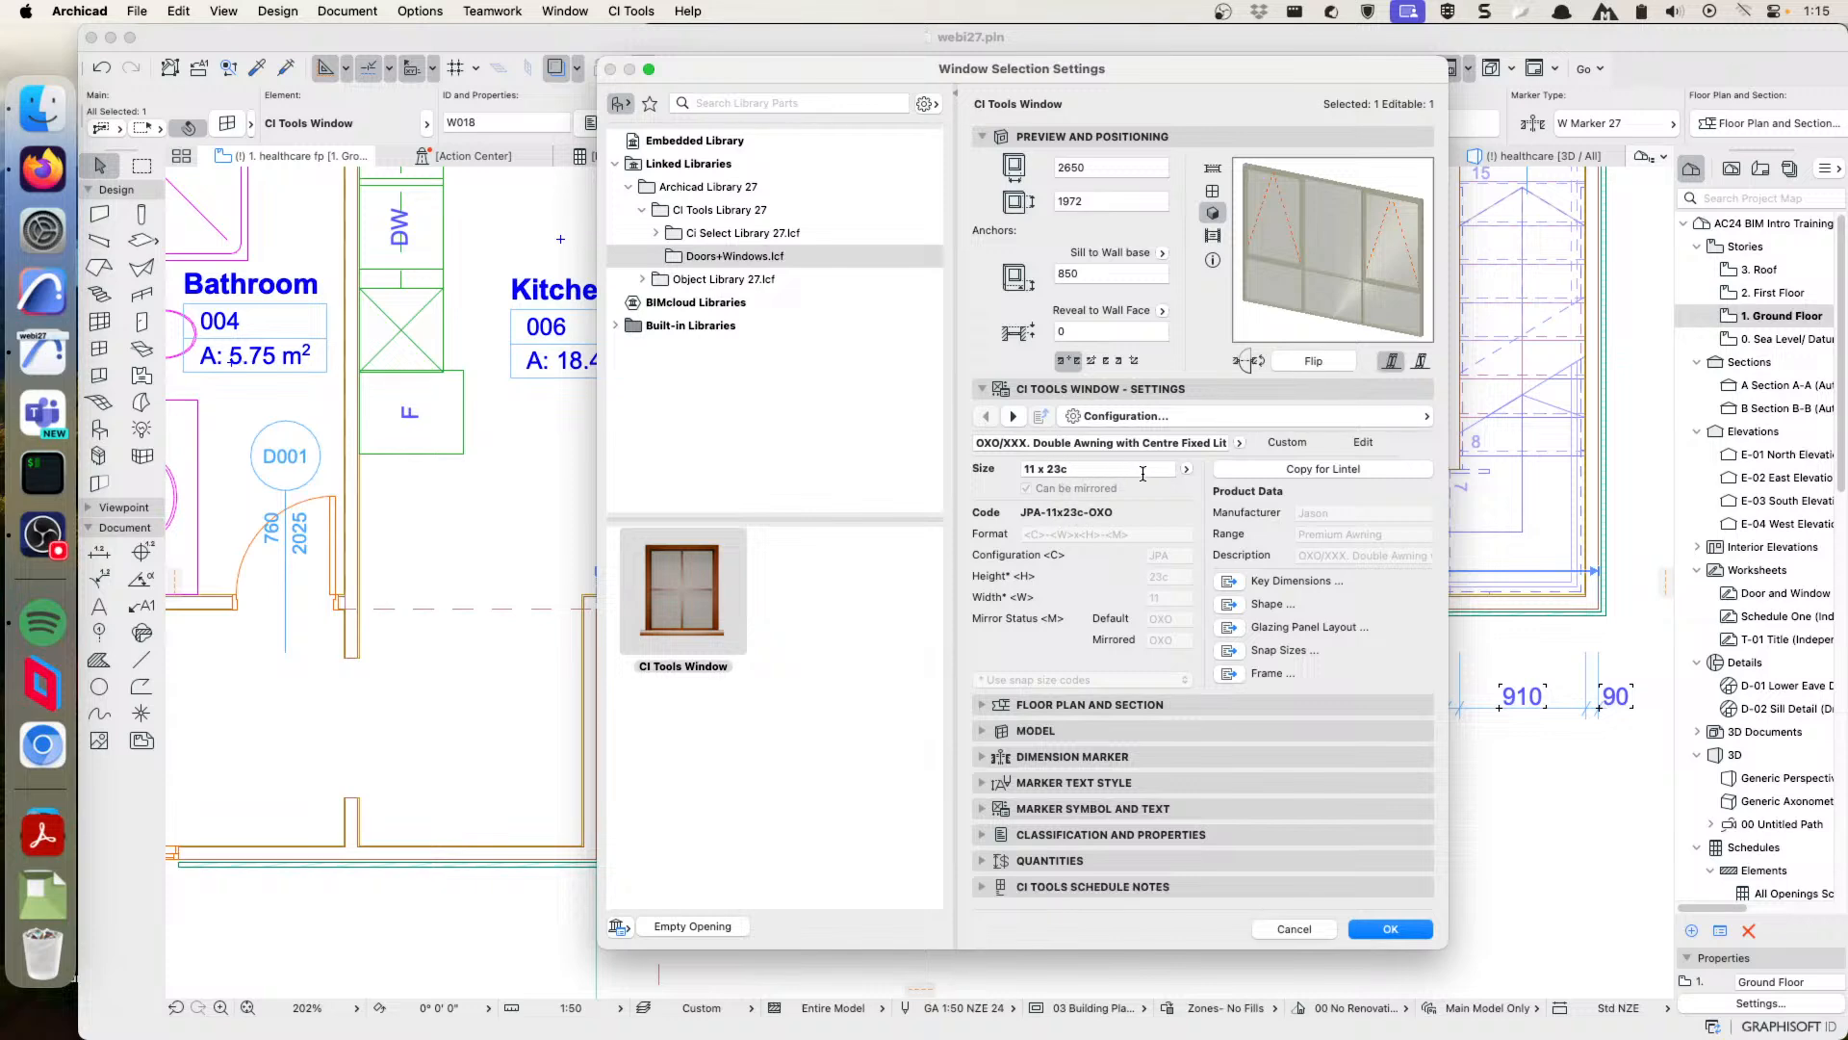
left_click(1405, 929)
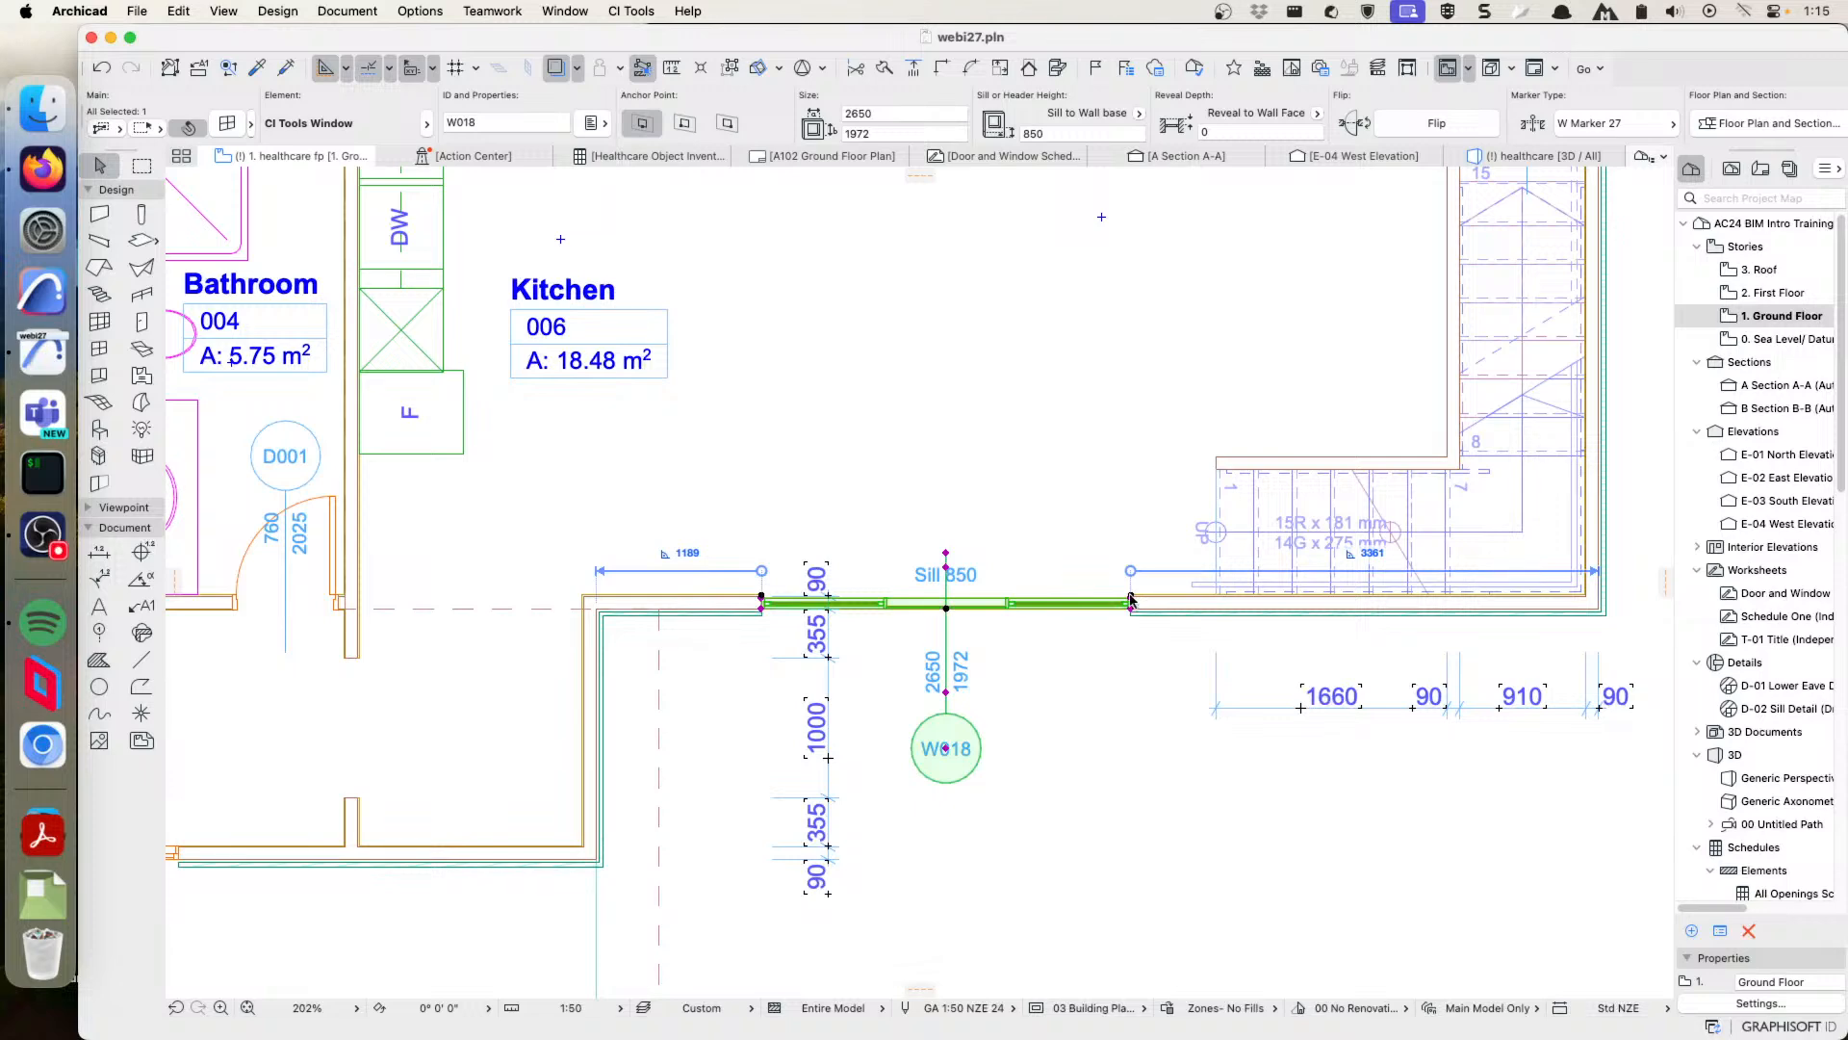
- Stretch the window's end back along the wall to a width of 2050 mm
left_click(1130, 596)
left_click(885, 596)
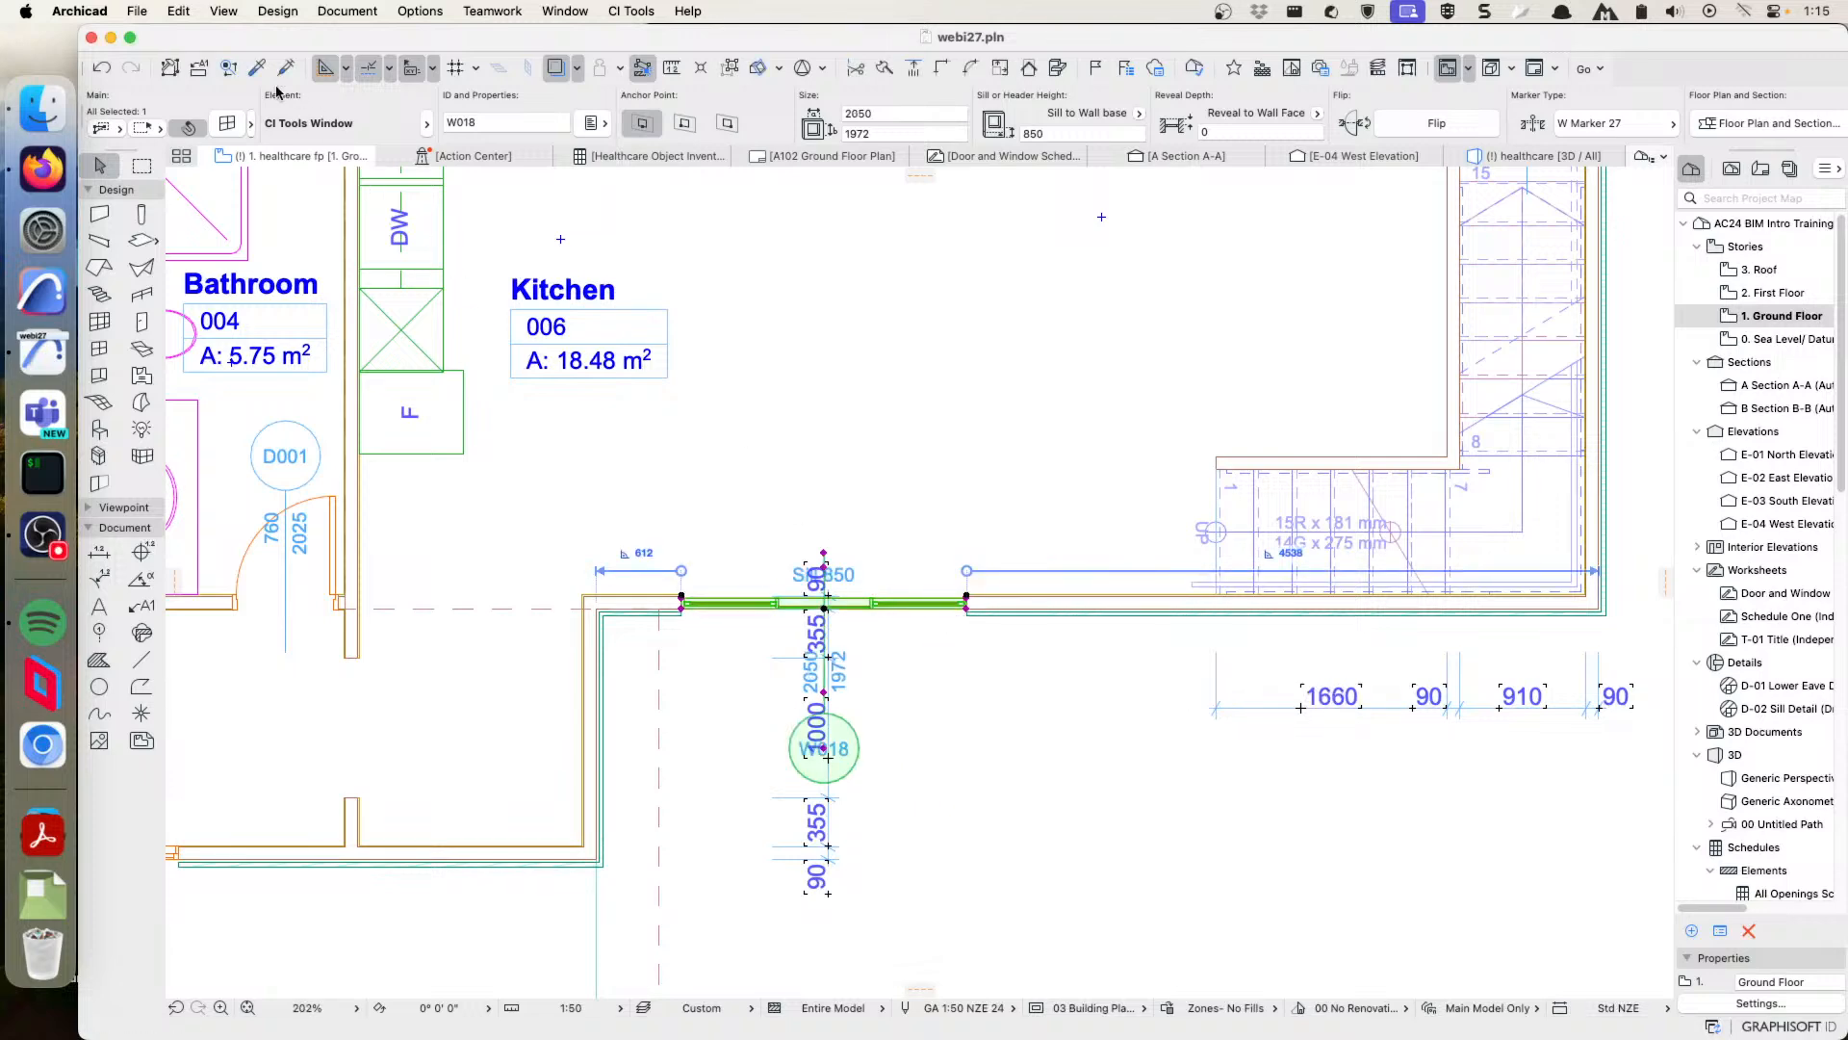
- Examine the window's Plan View Items and Display Options settings for its plan symbol and label controls
left_click(228, 124)
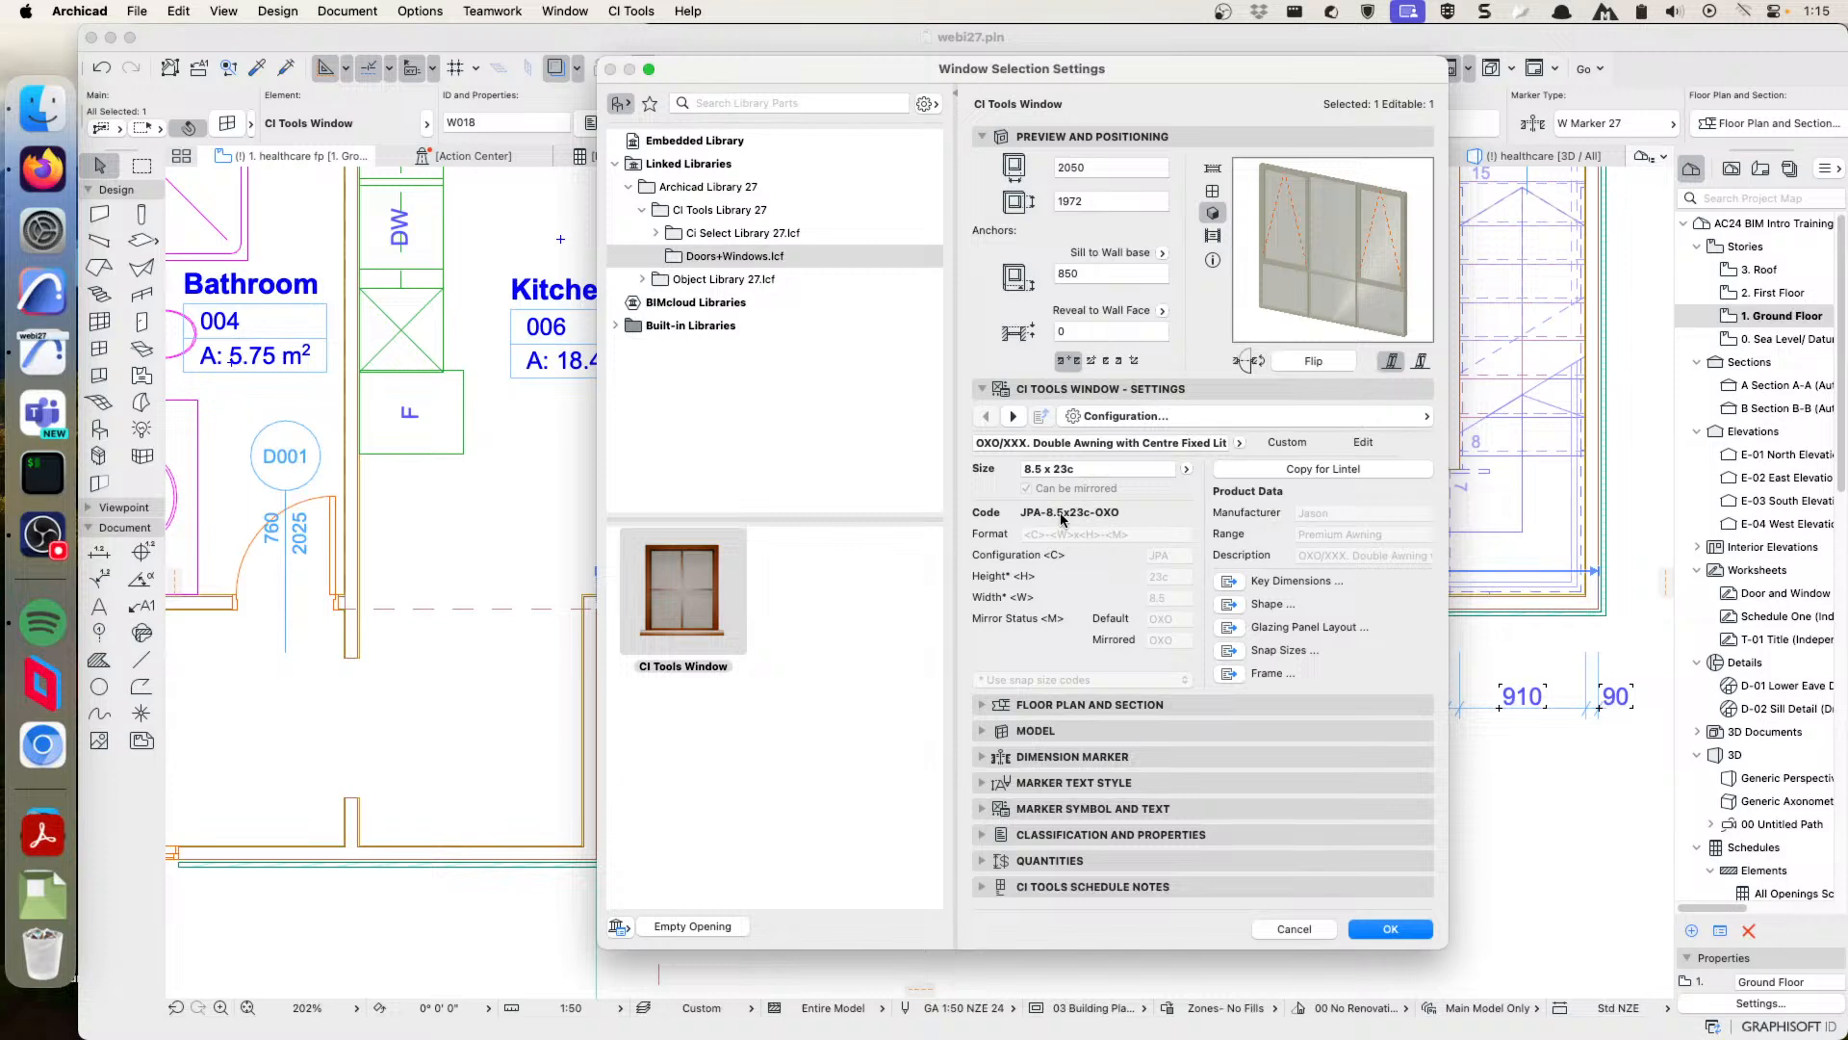
left_click(1261, 416)
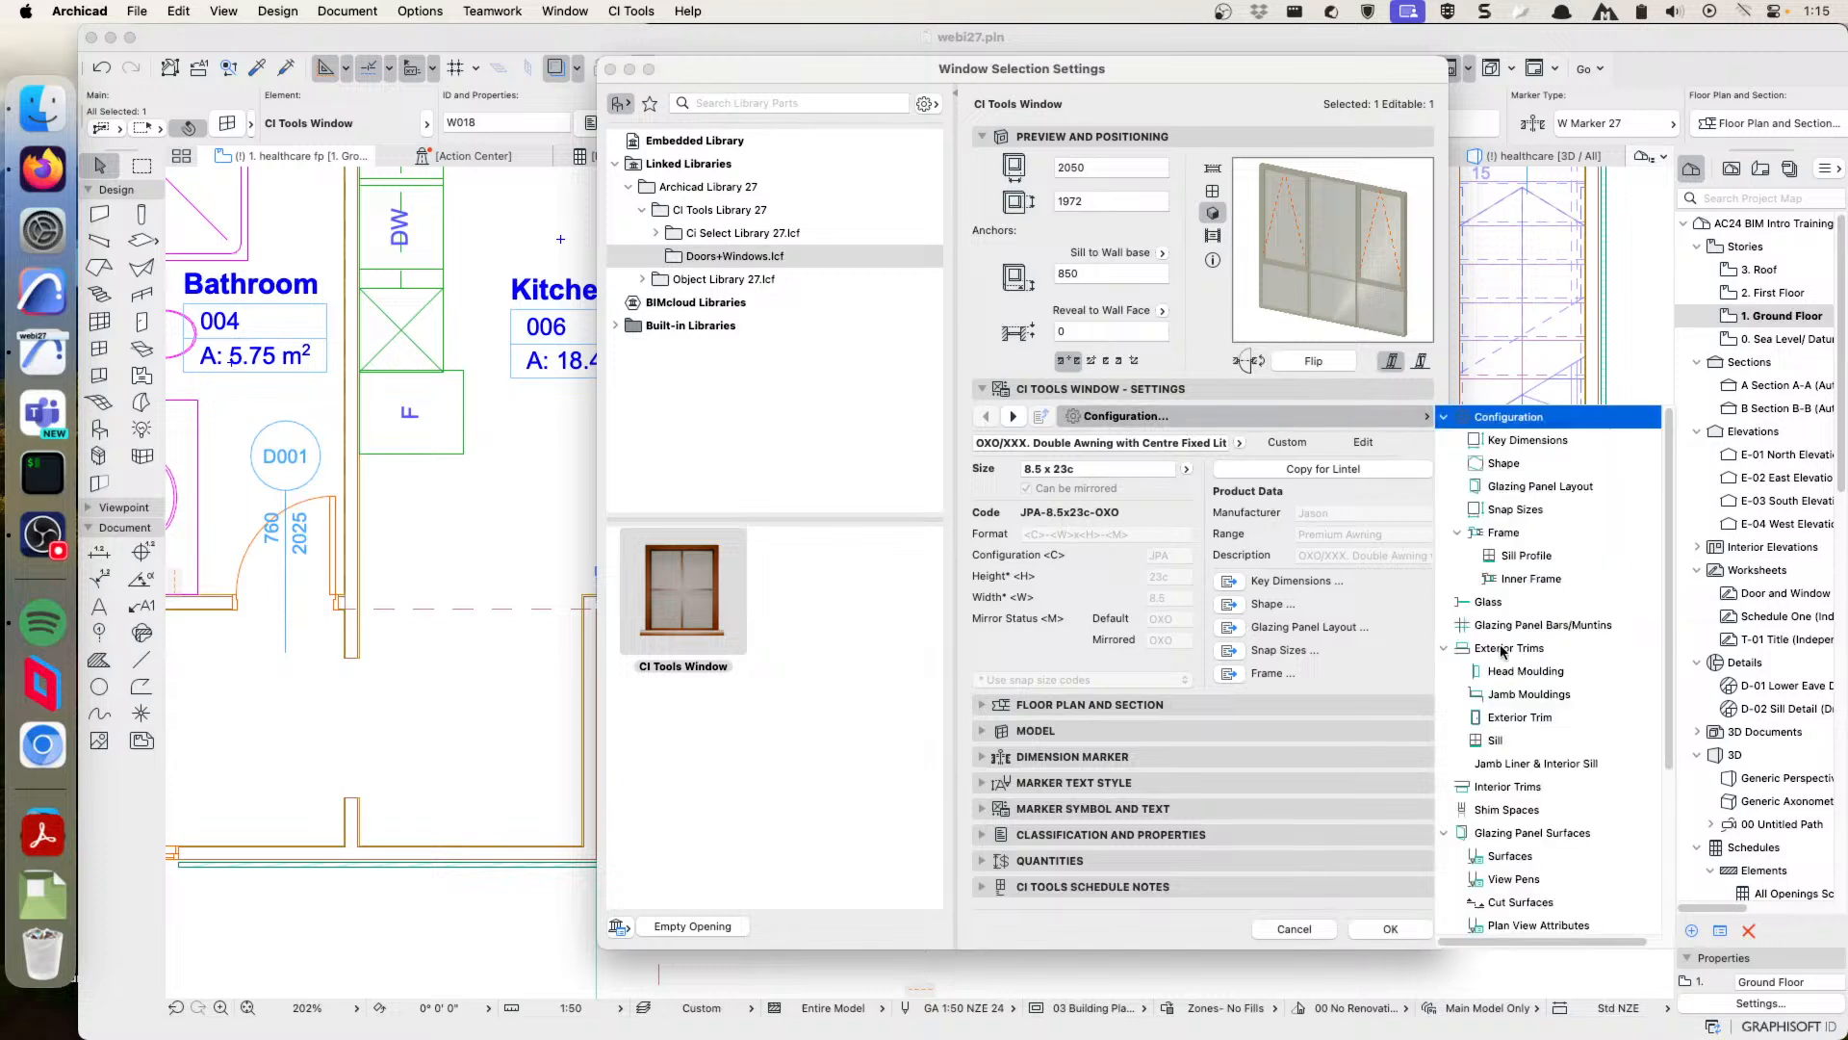
scroll(1525, 703, "down", 5)
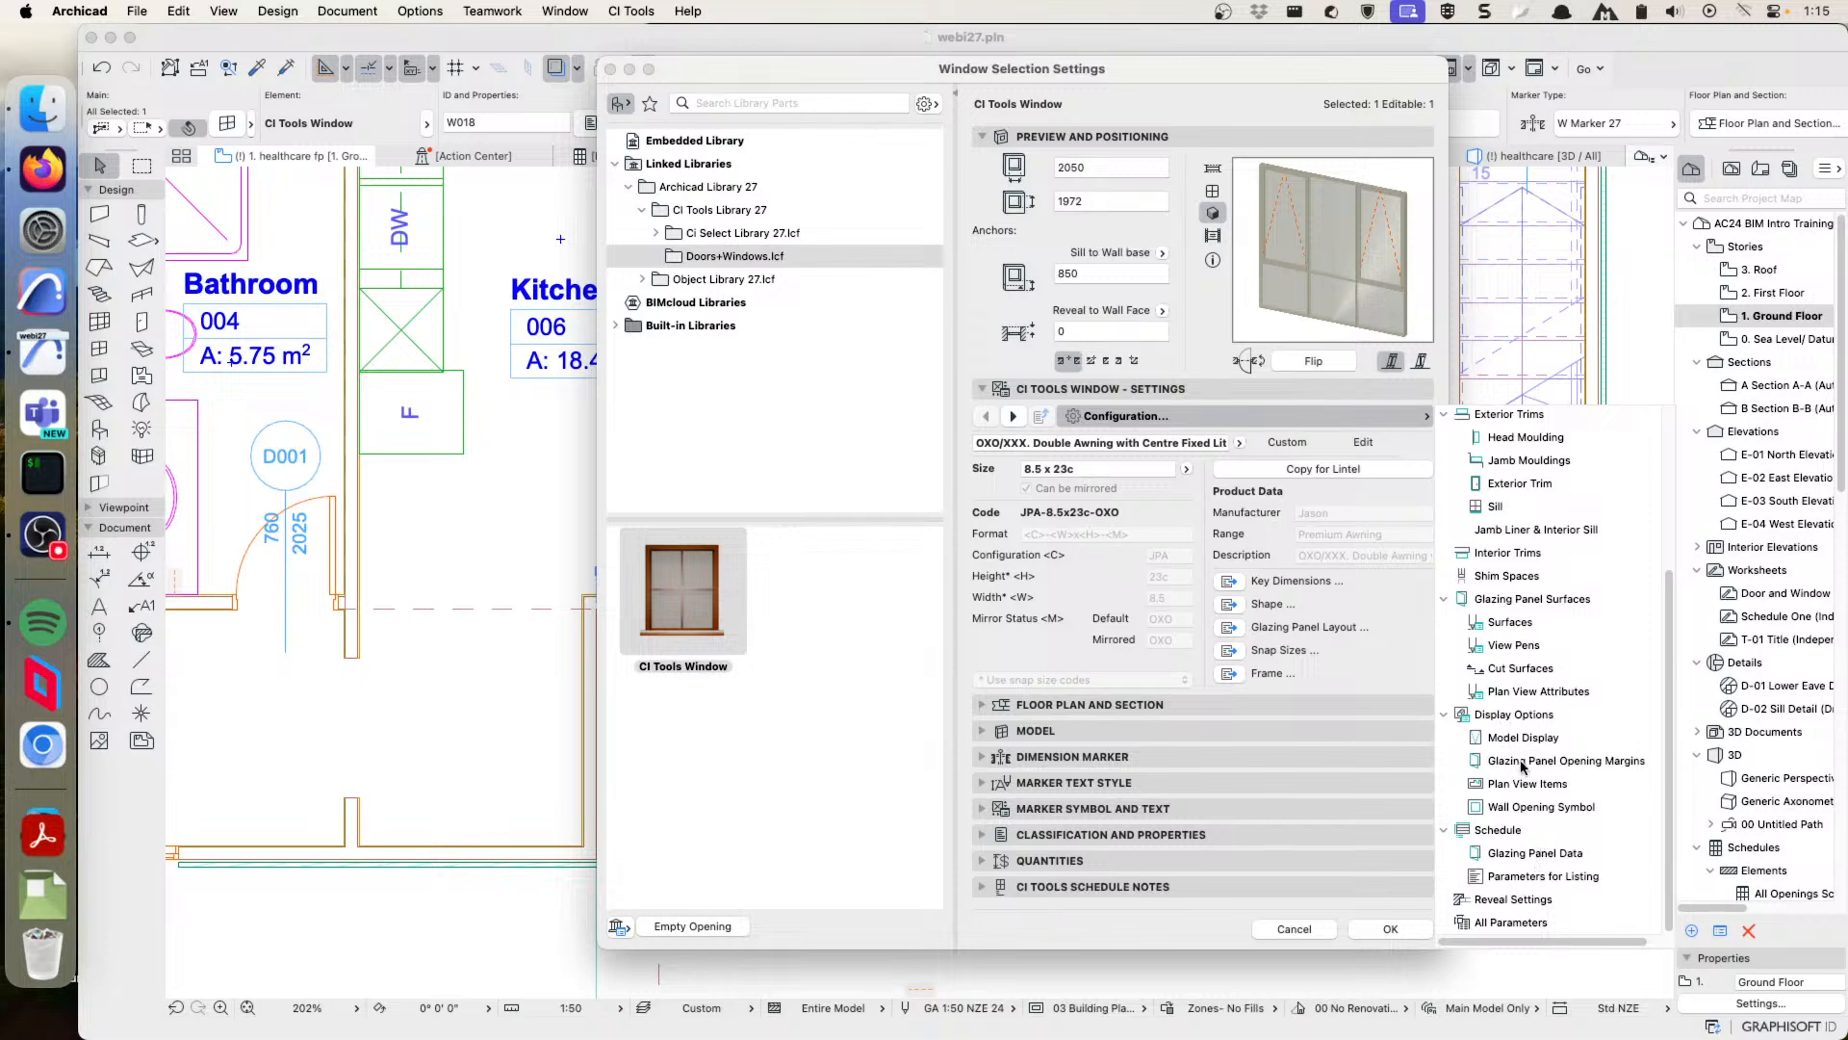
left_click(1508, 785)
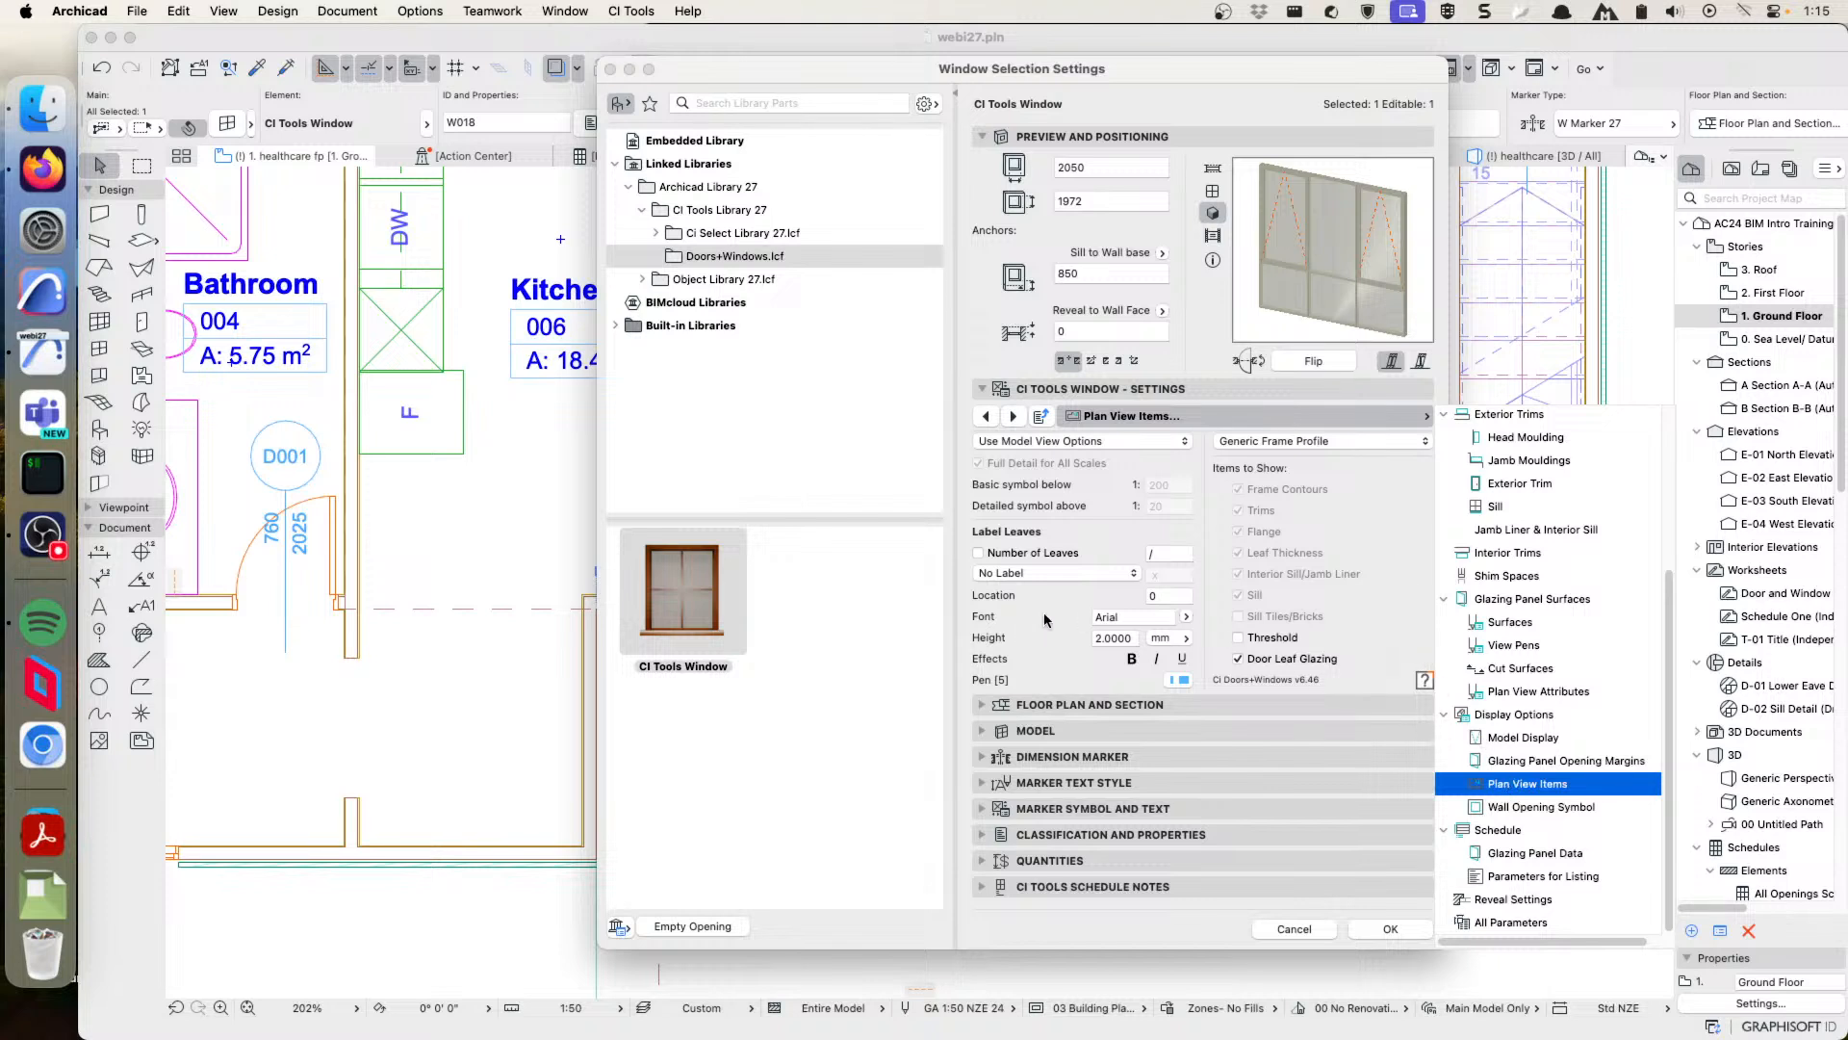
left_click(1526, 717)
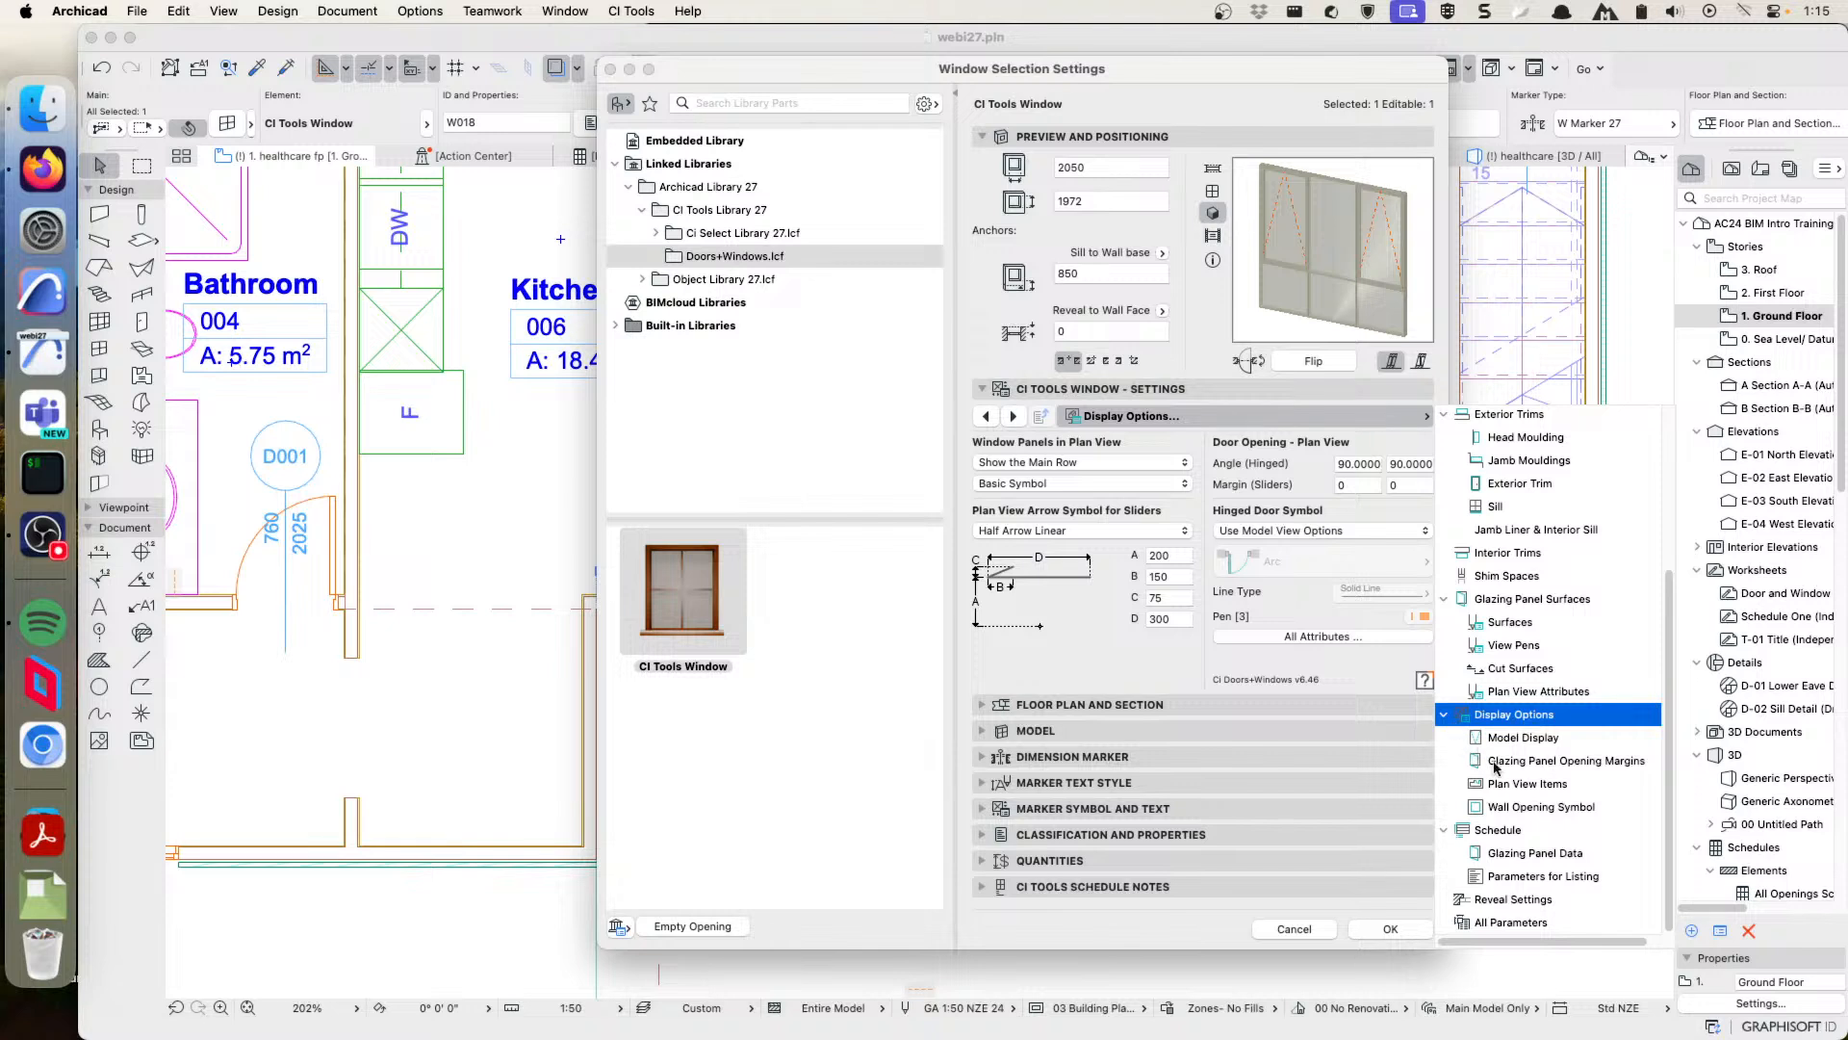
left_click(1369, 903)
left_click(1390, 928)
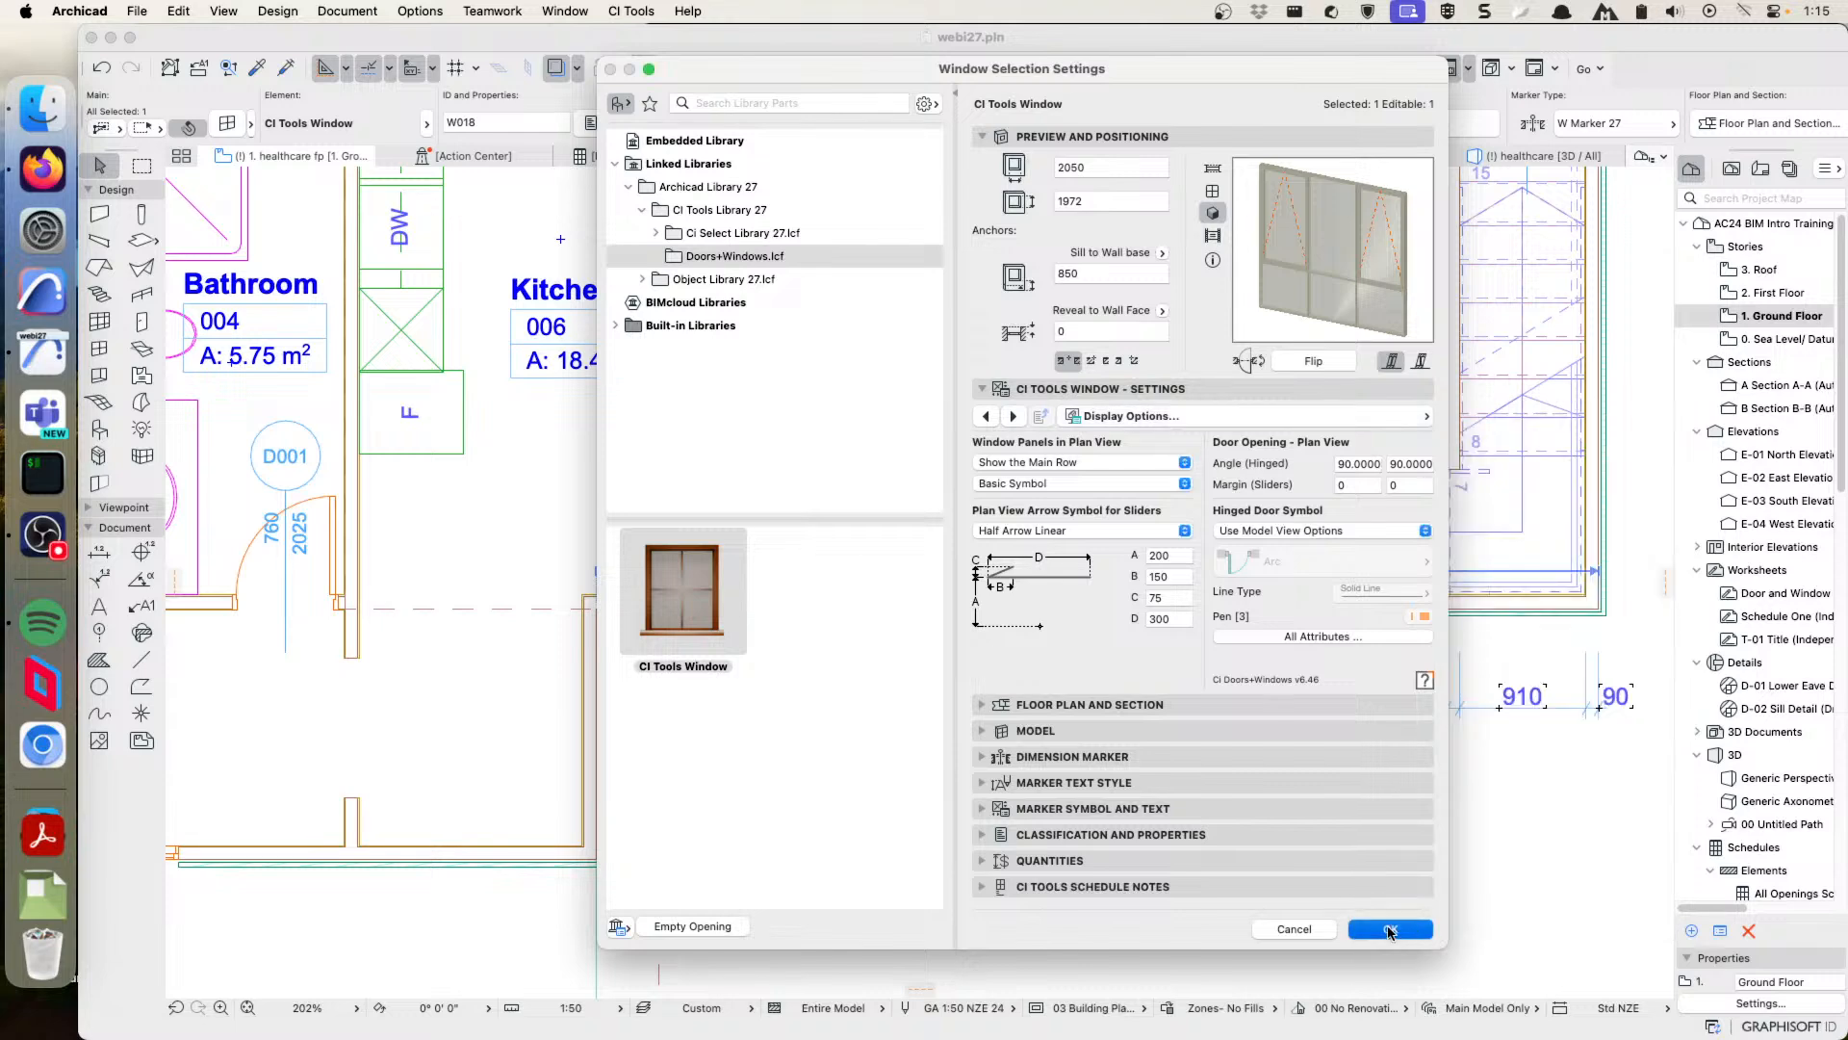
- Examine the CI Tools Doors+Windows plan view label choices in the 03 Building Plans Markers model view options, without changing them
left_click(369, 13)
mouse_move(385, 160)
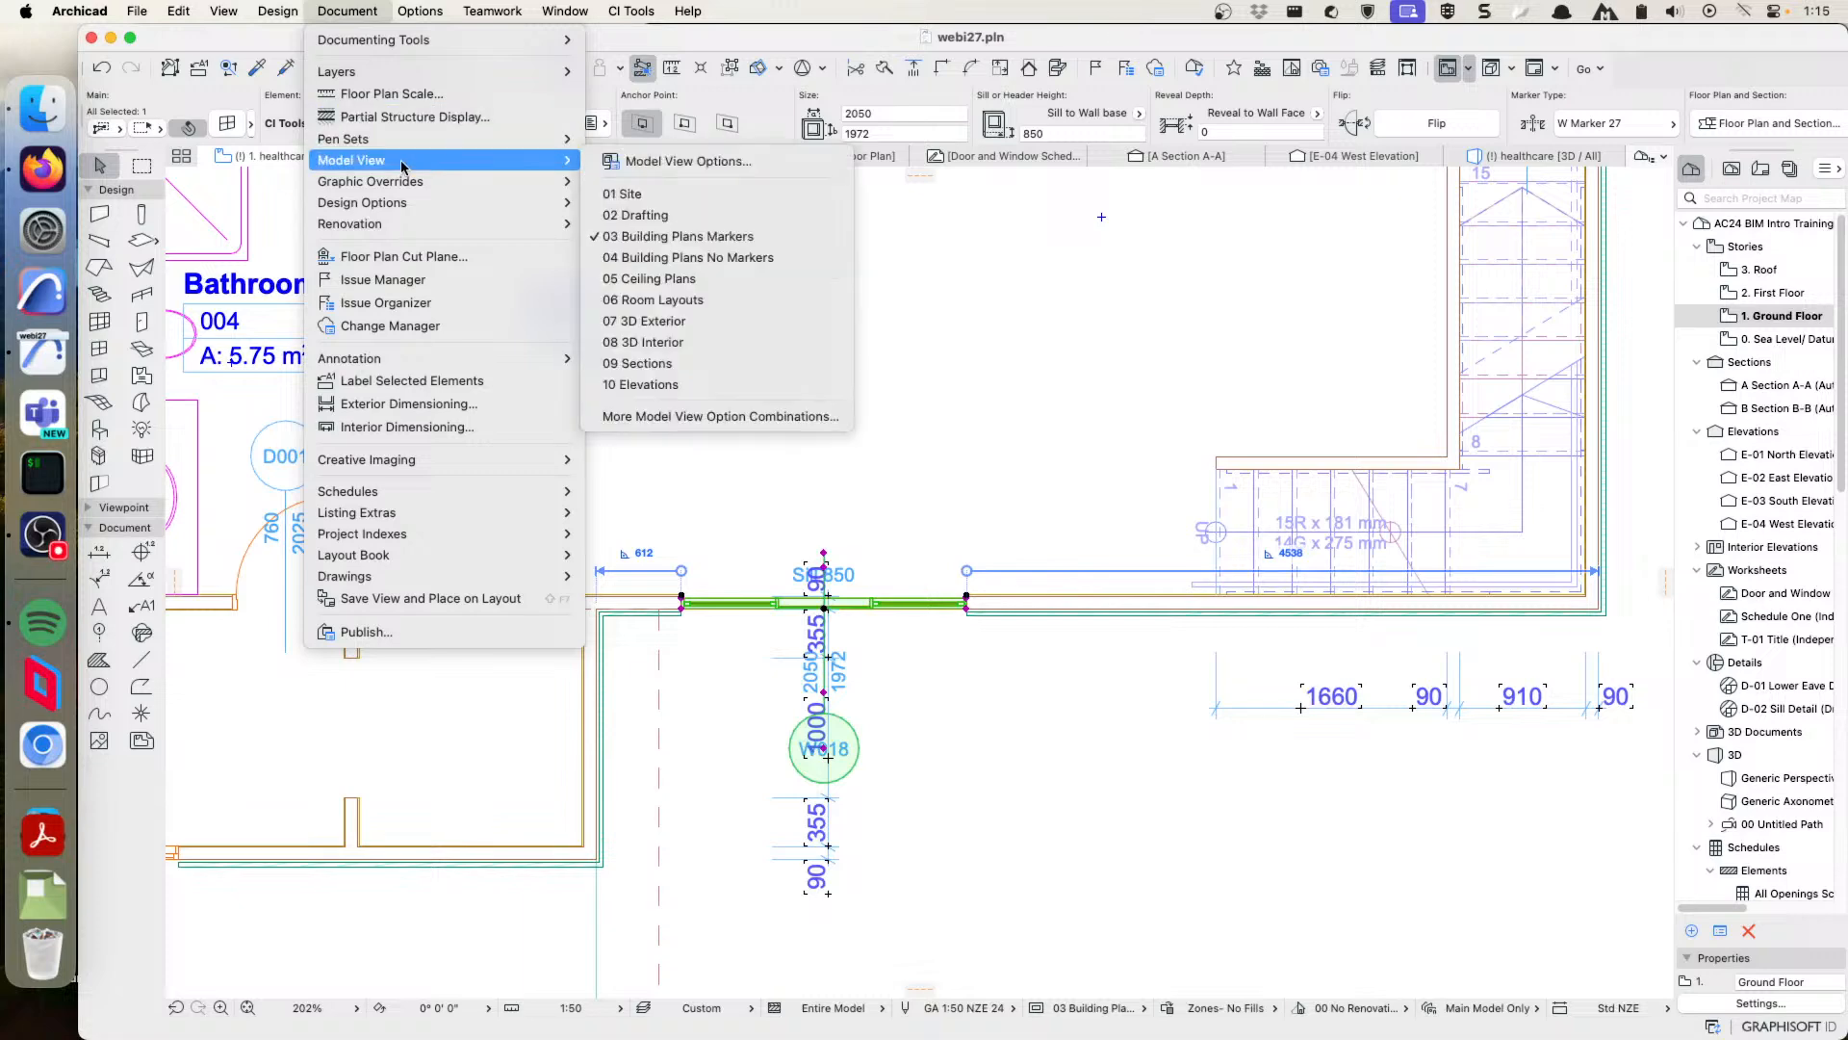
left_click(640, 162)
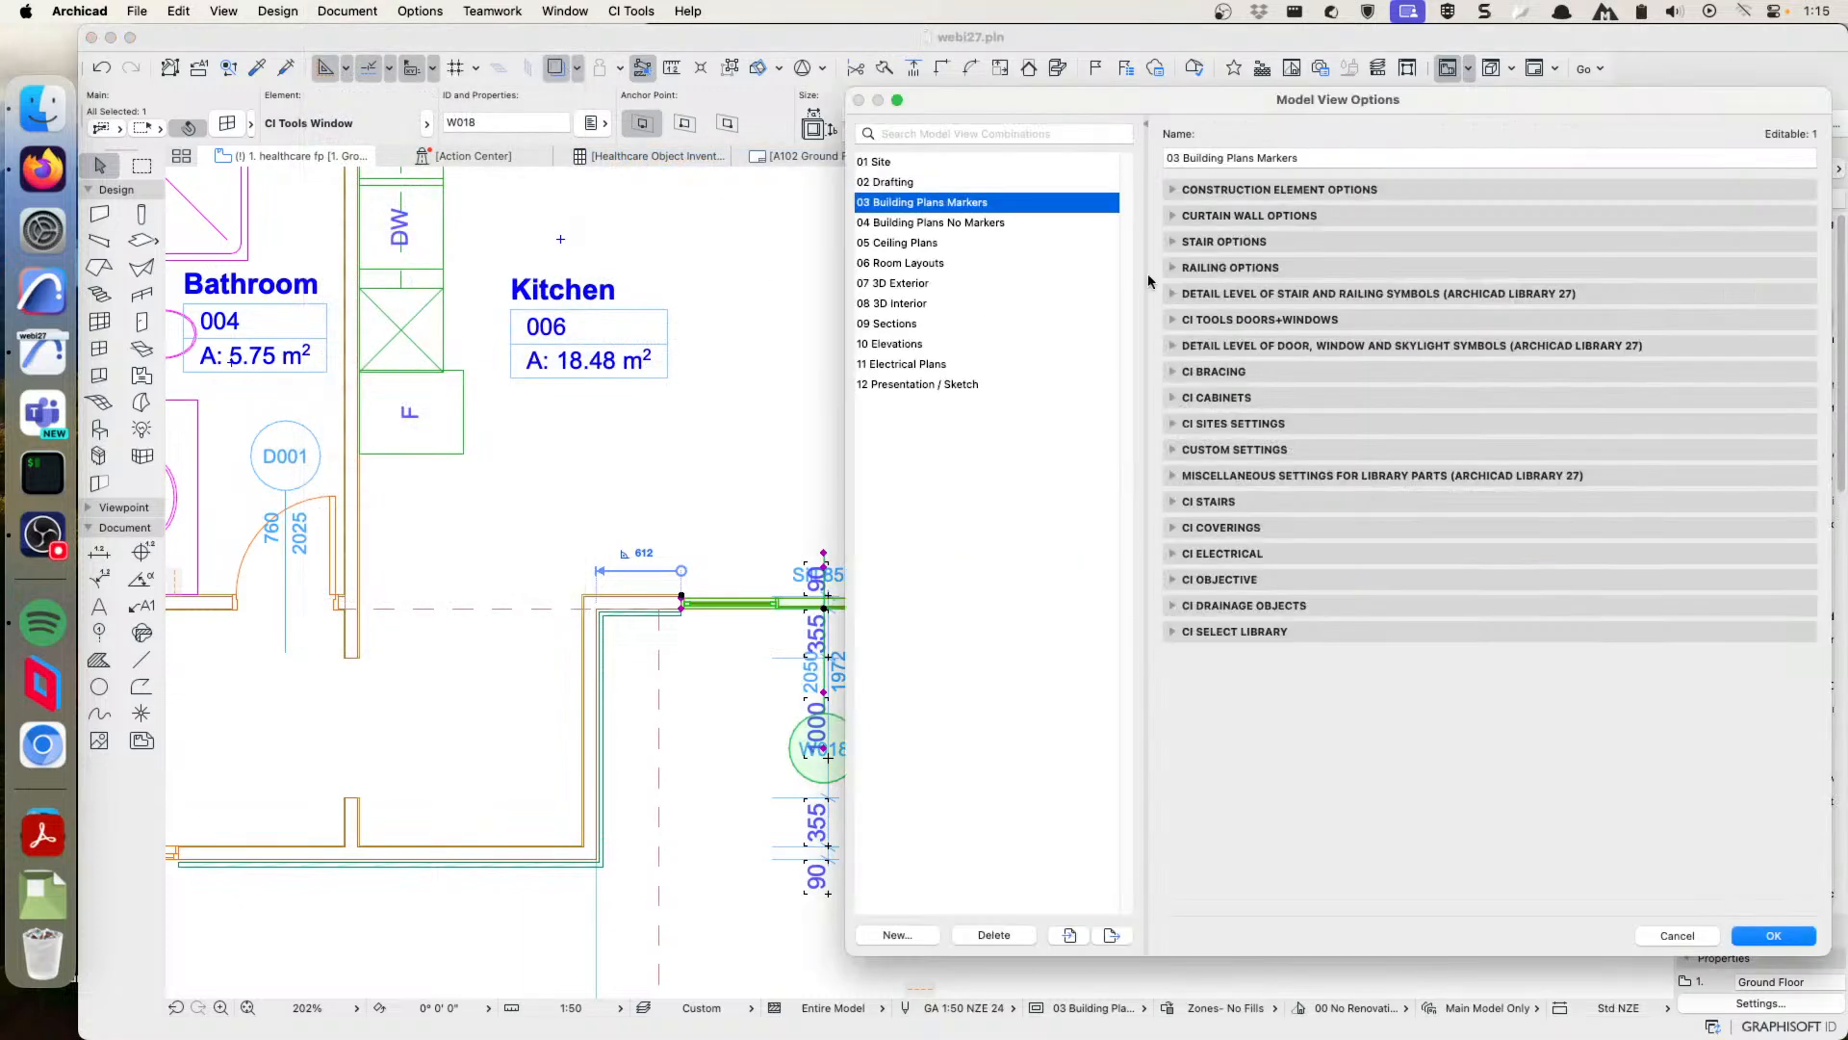
left_click(1253, 321)
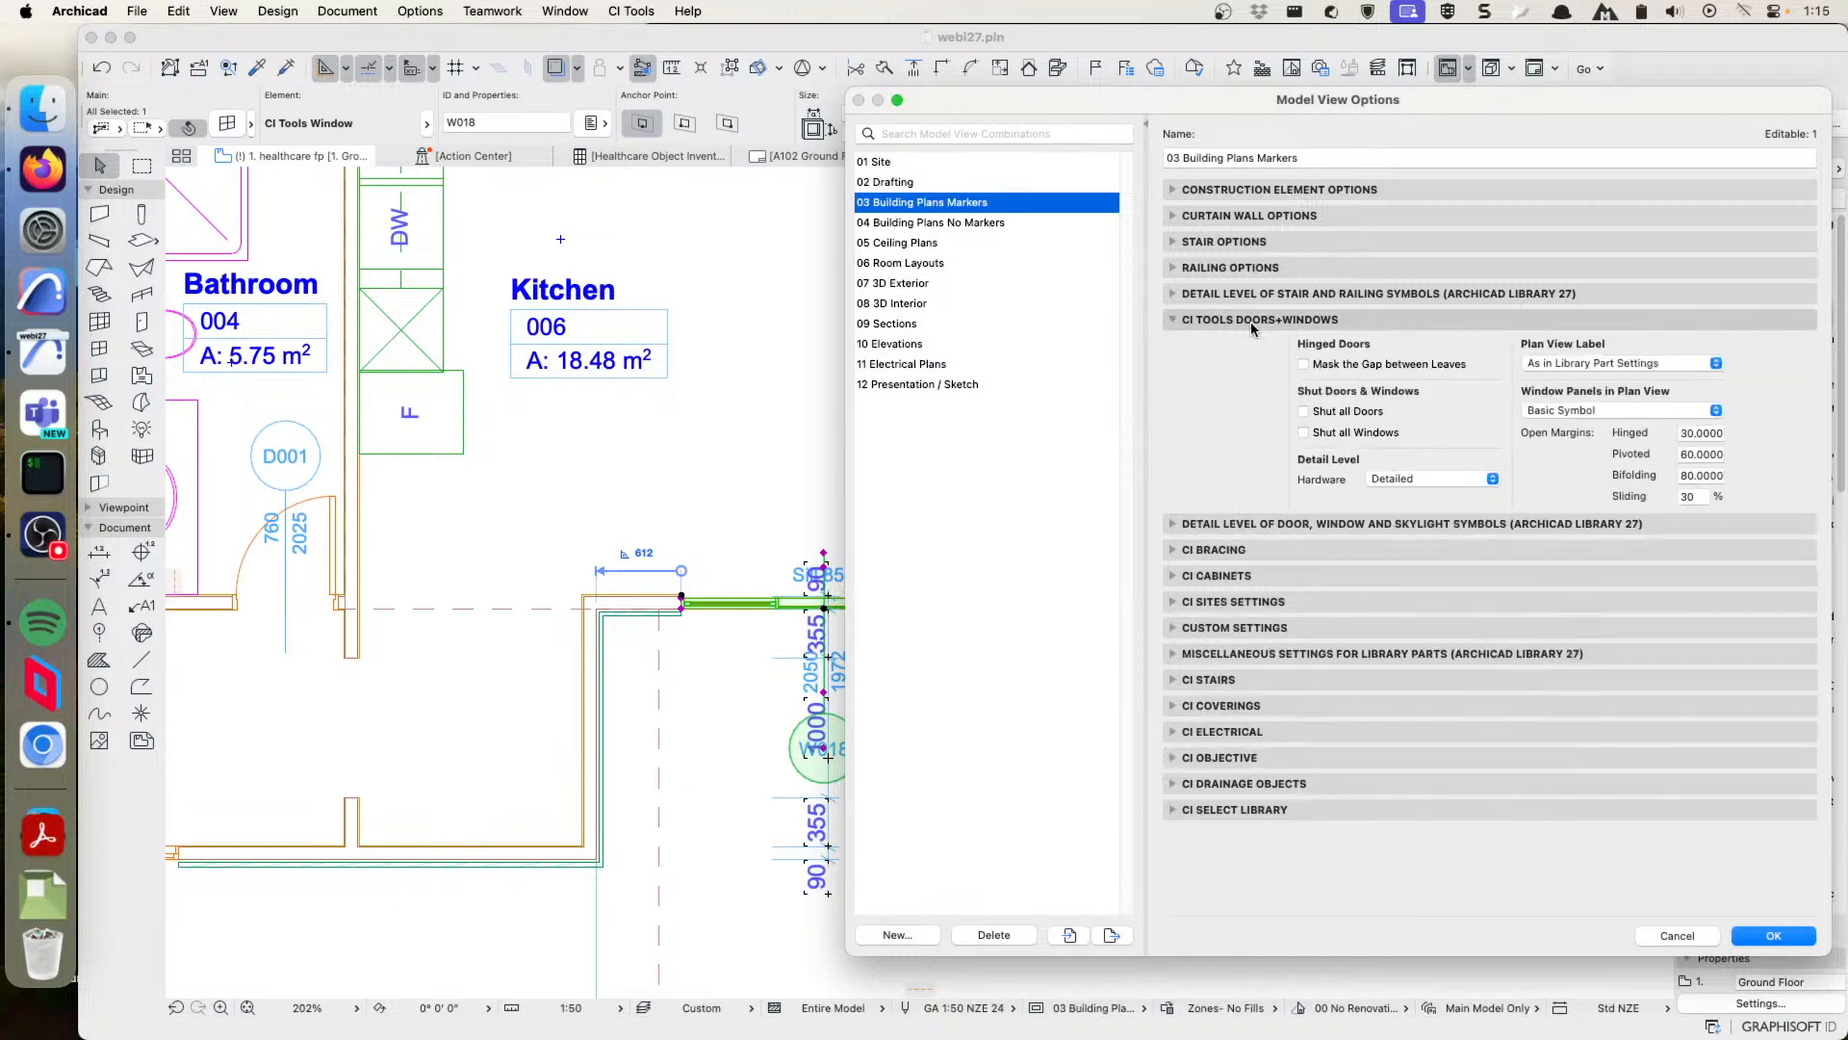
left_click(1660, 368)
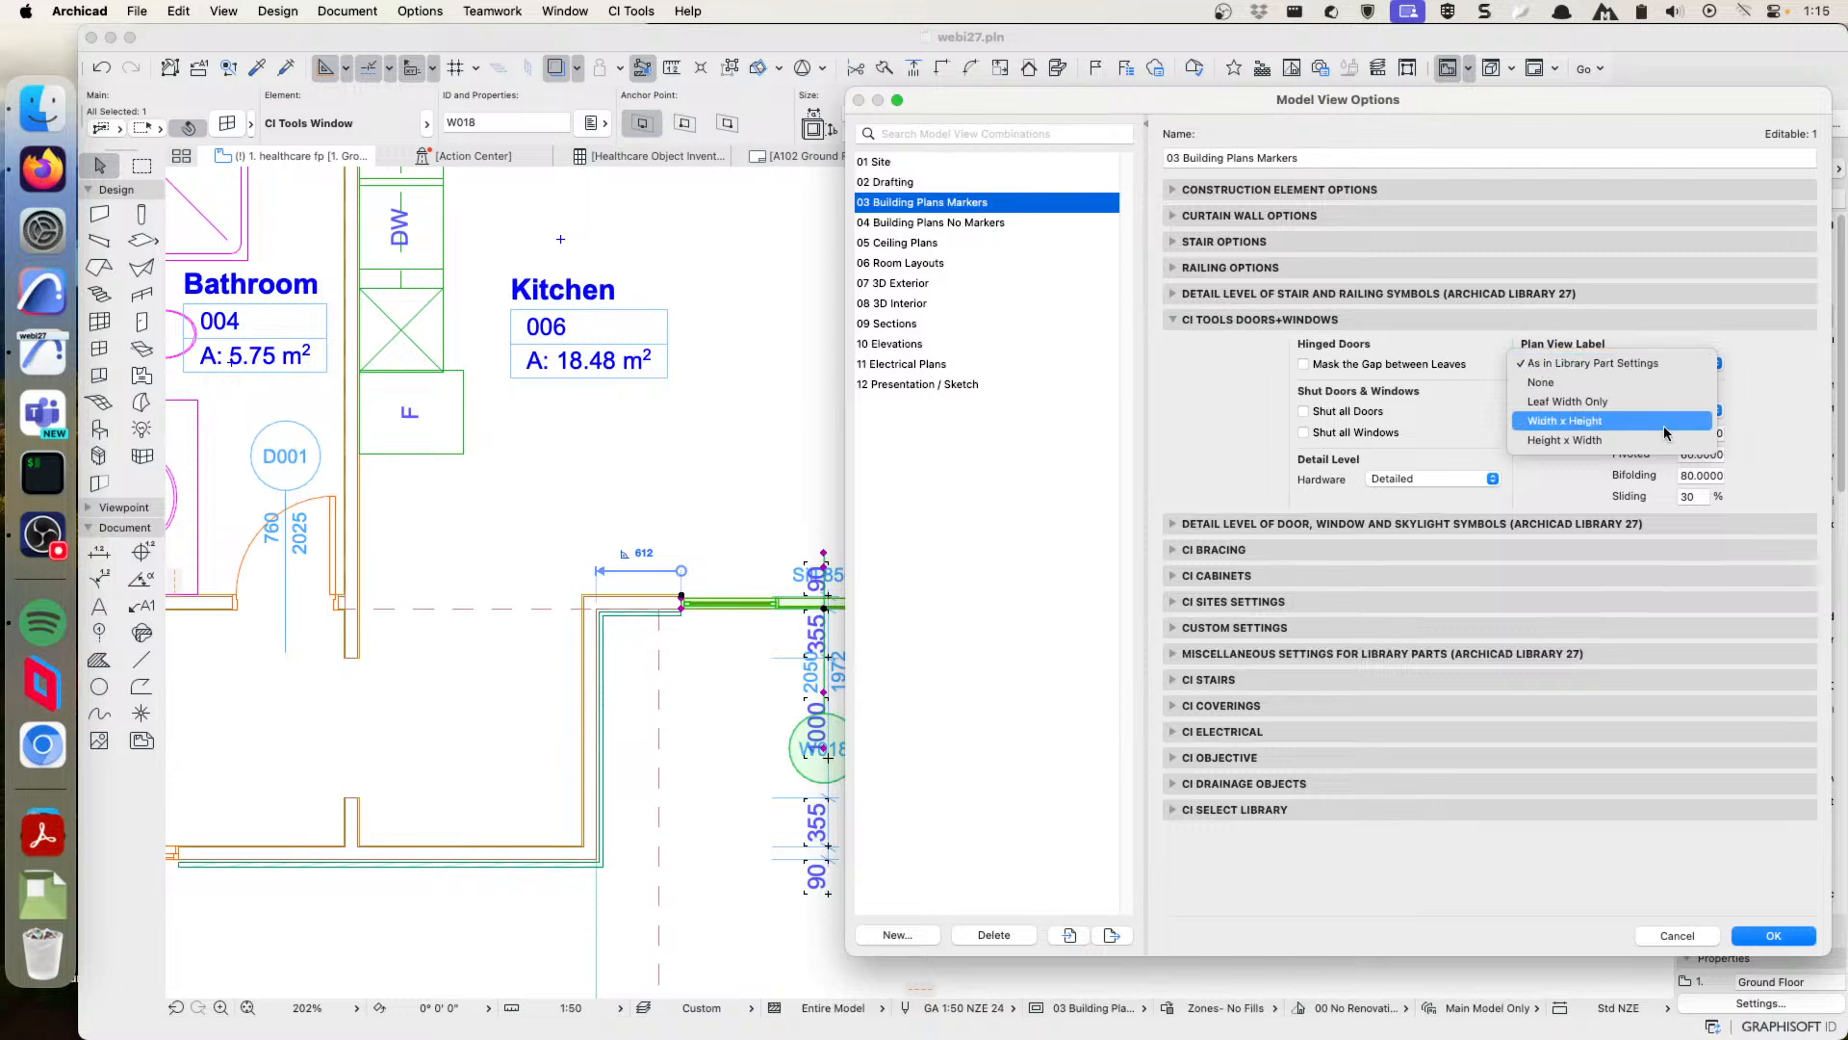
left_click(1571, 621)
left_click(1676, 936)
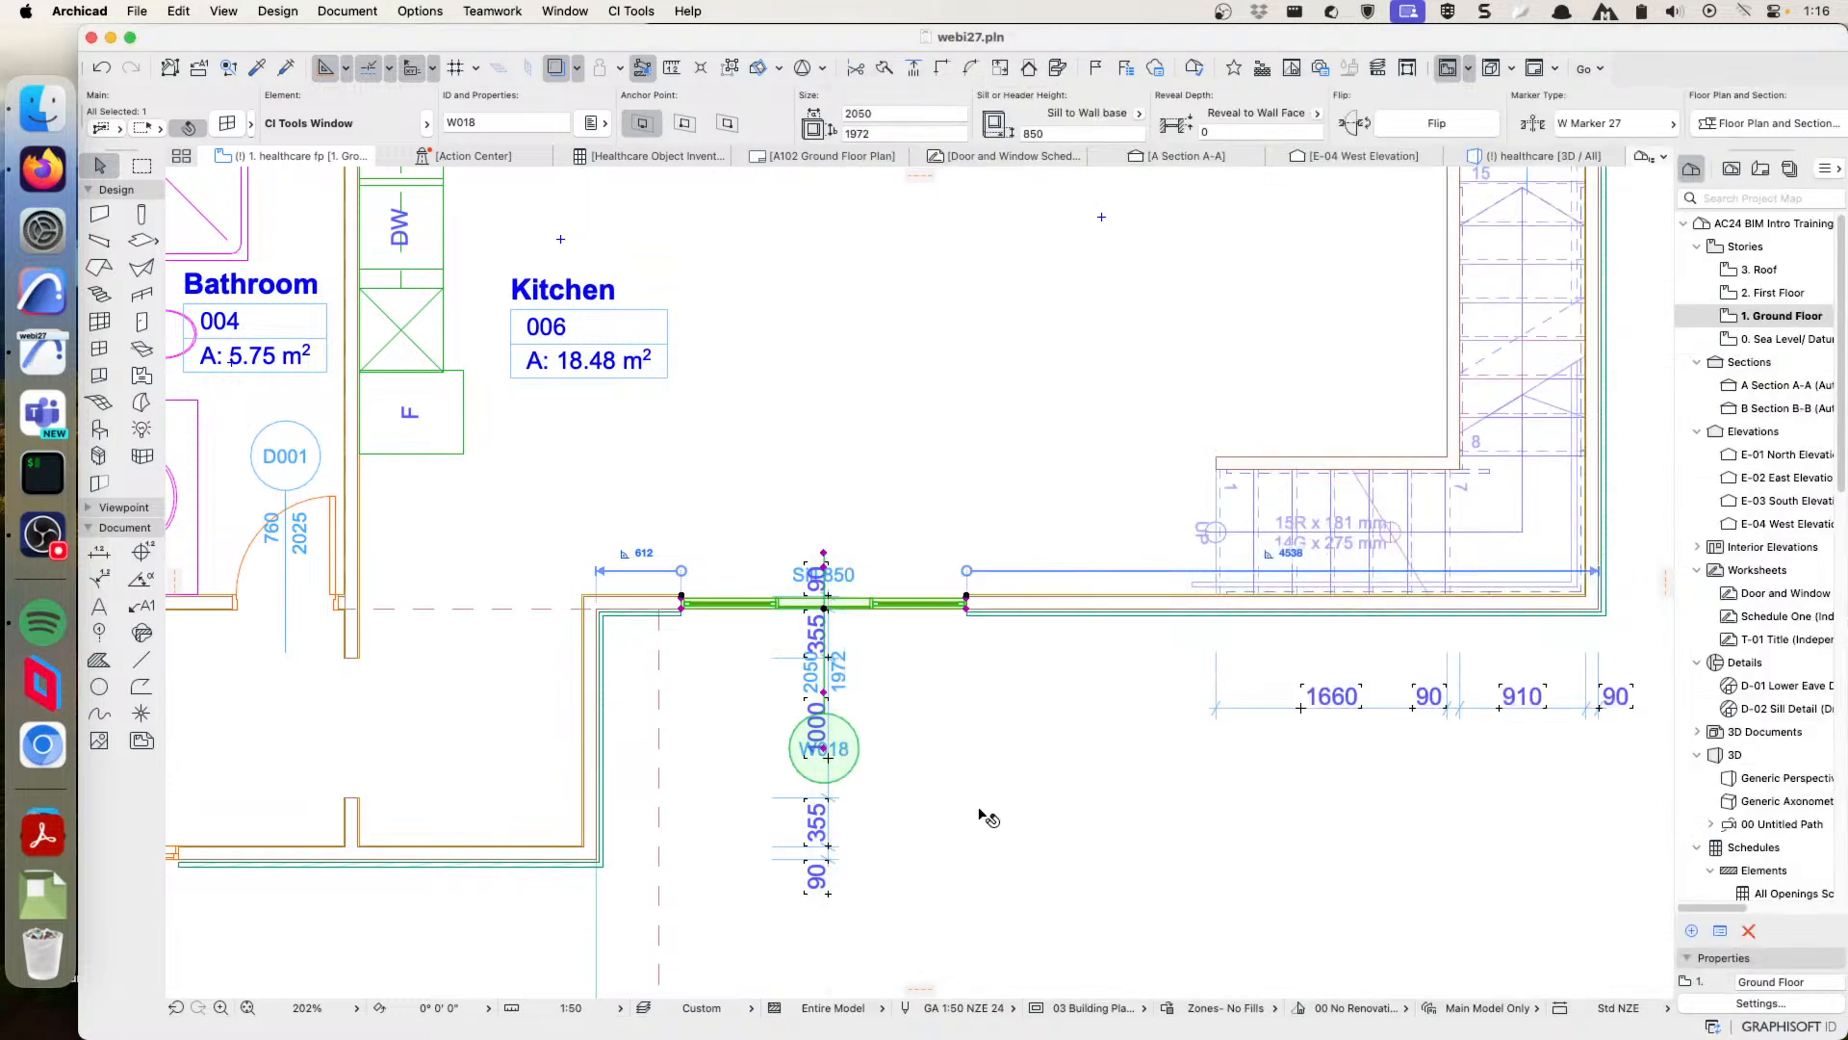
- Change the window's dimension marker to CI Tools DW Marker, show the 2D plan preview and apply the settings
scroll(857, 730, "up", 4)
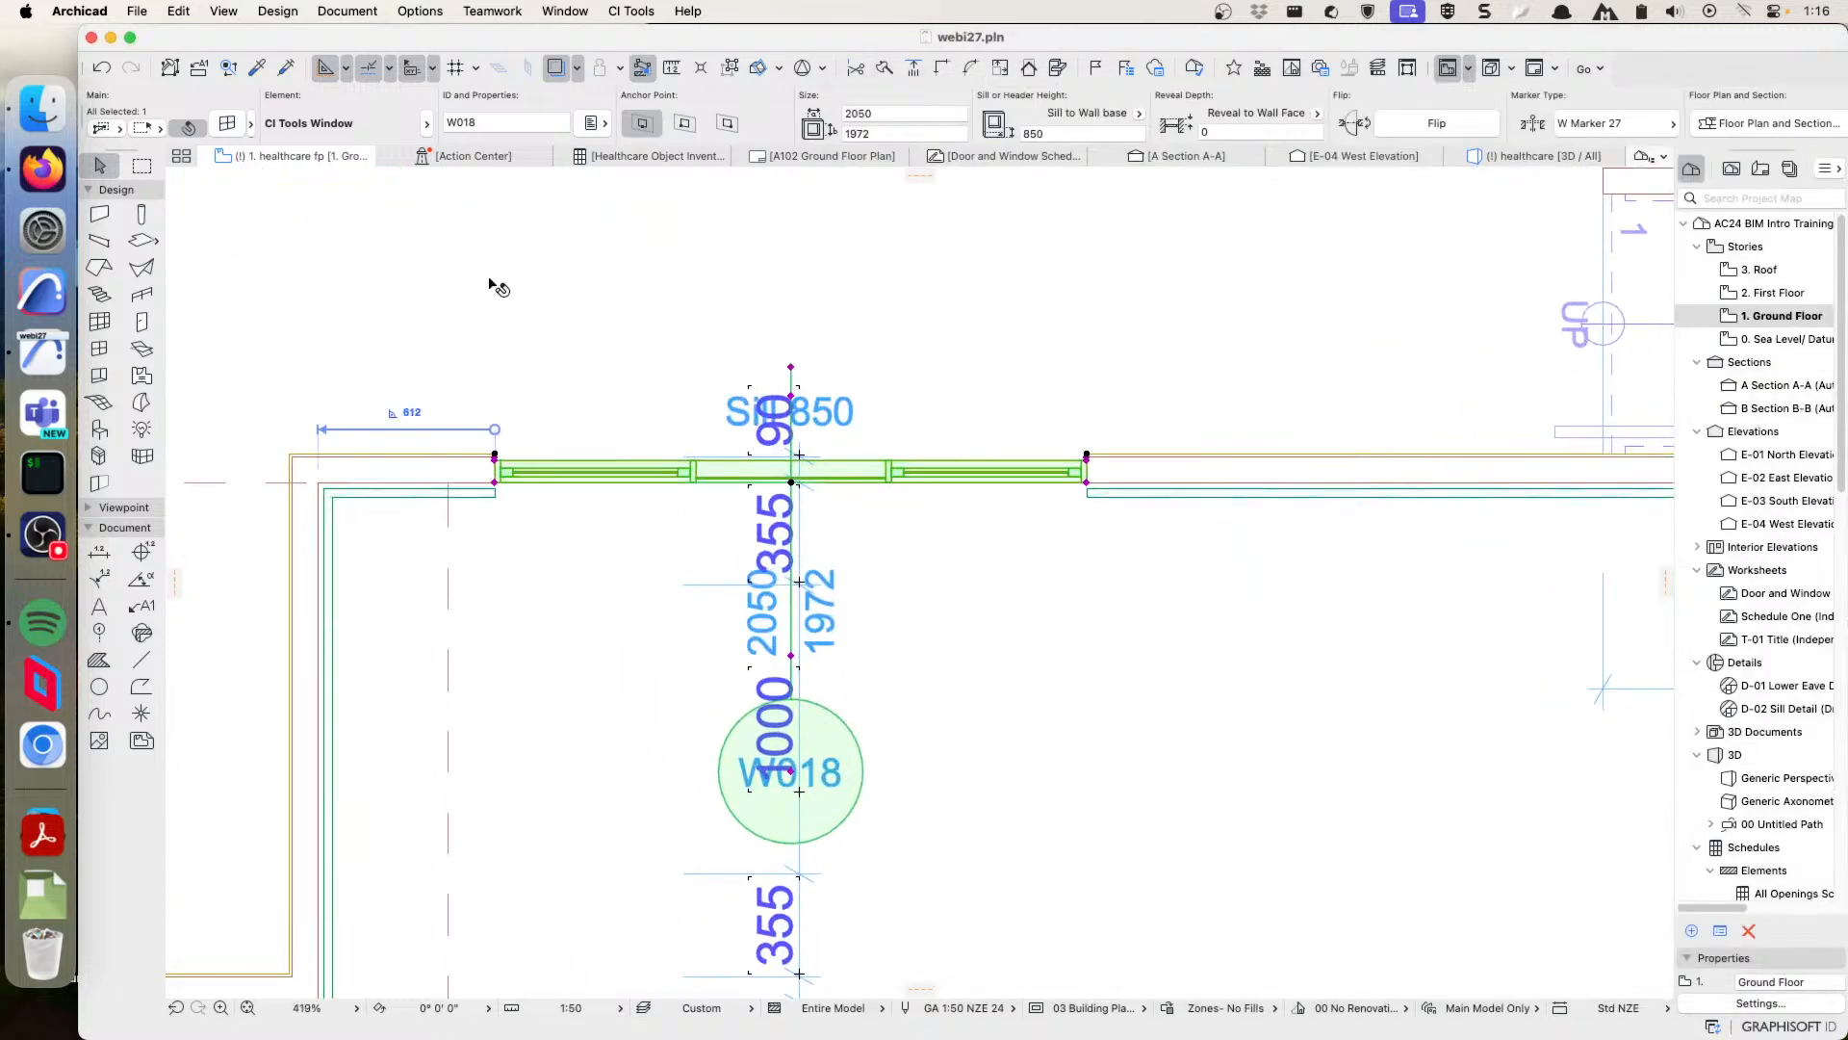
left_click(227, 123)
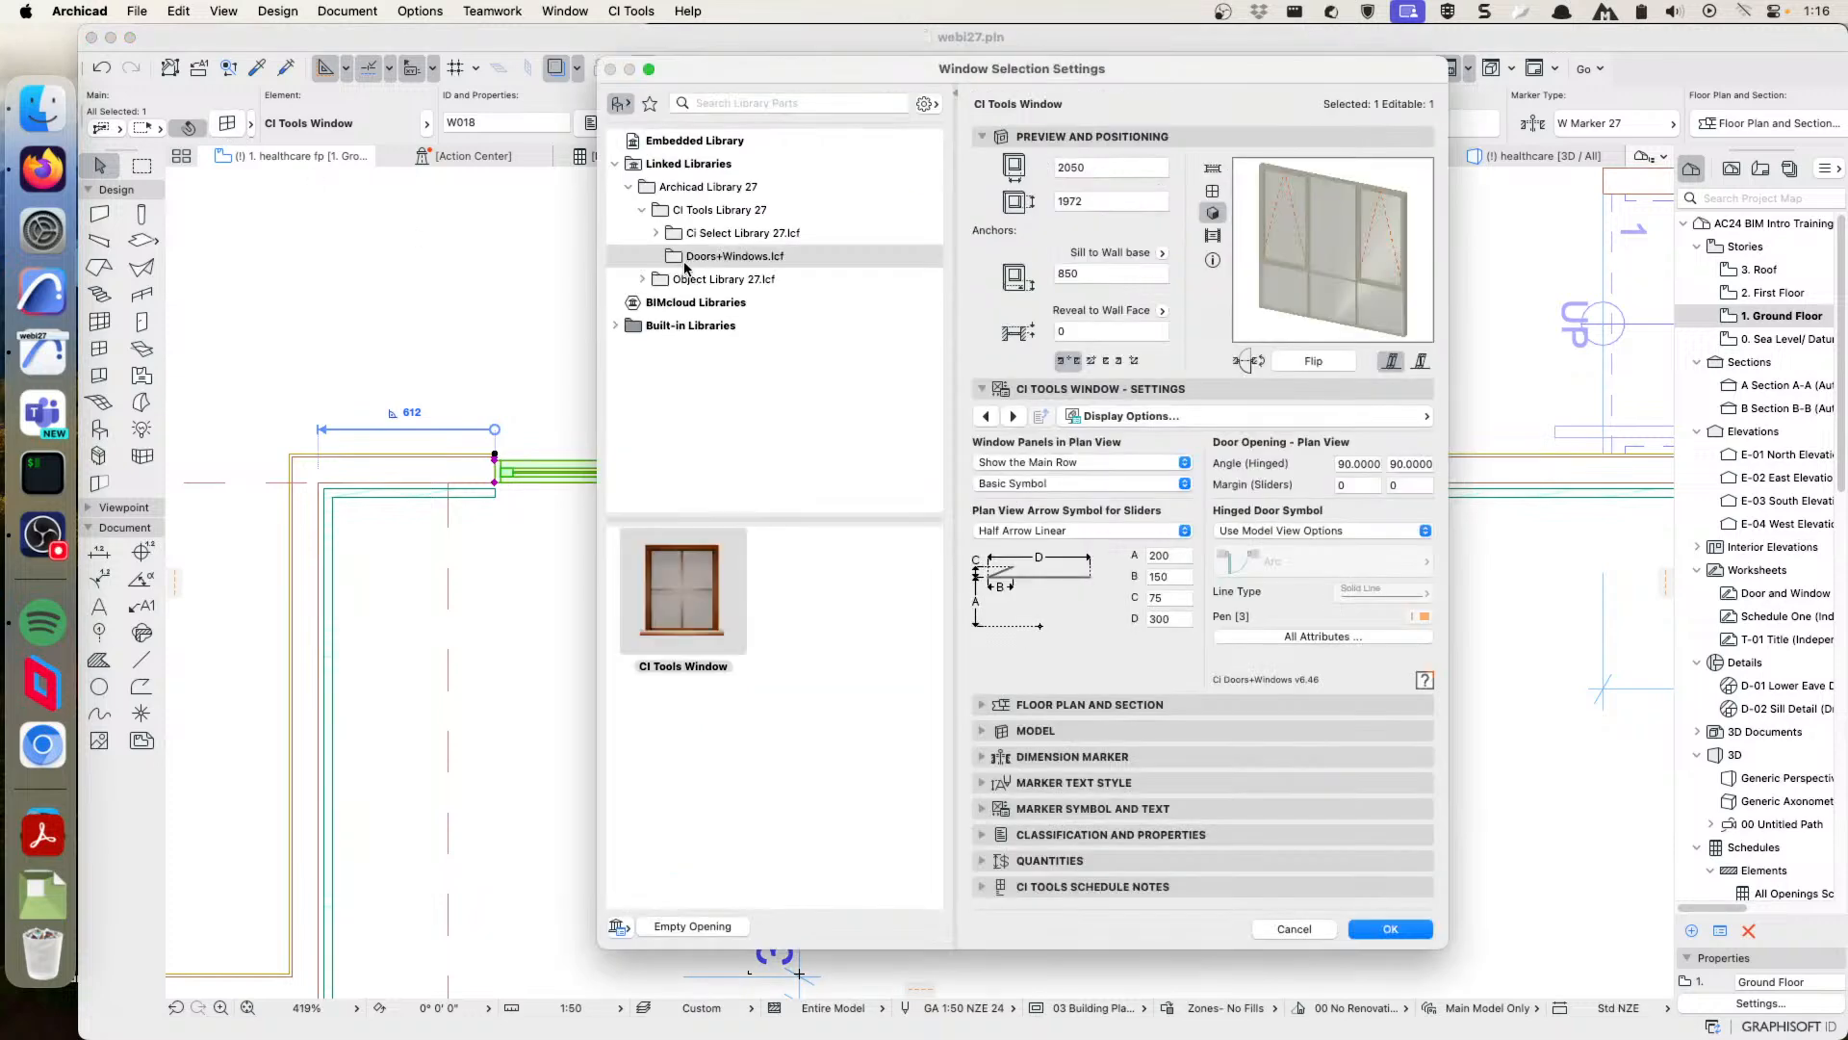
left_click(1073, 767)
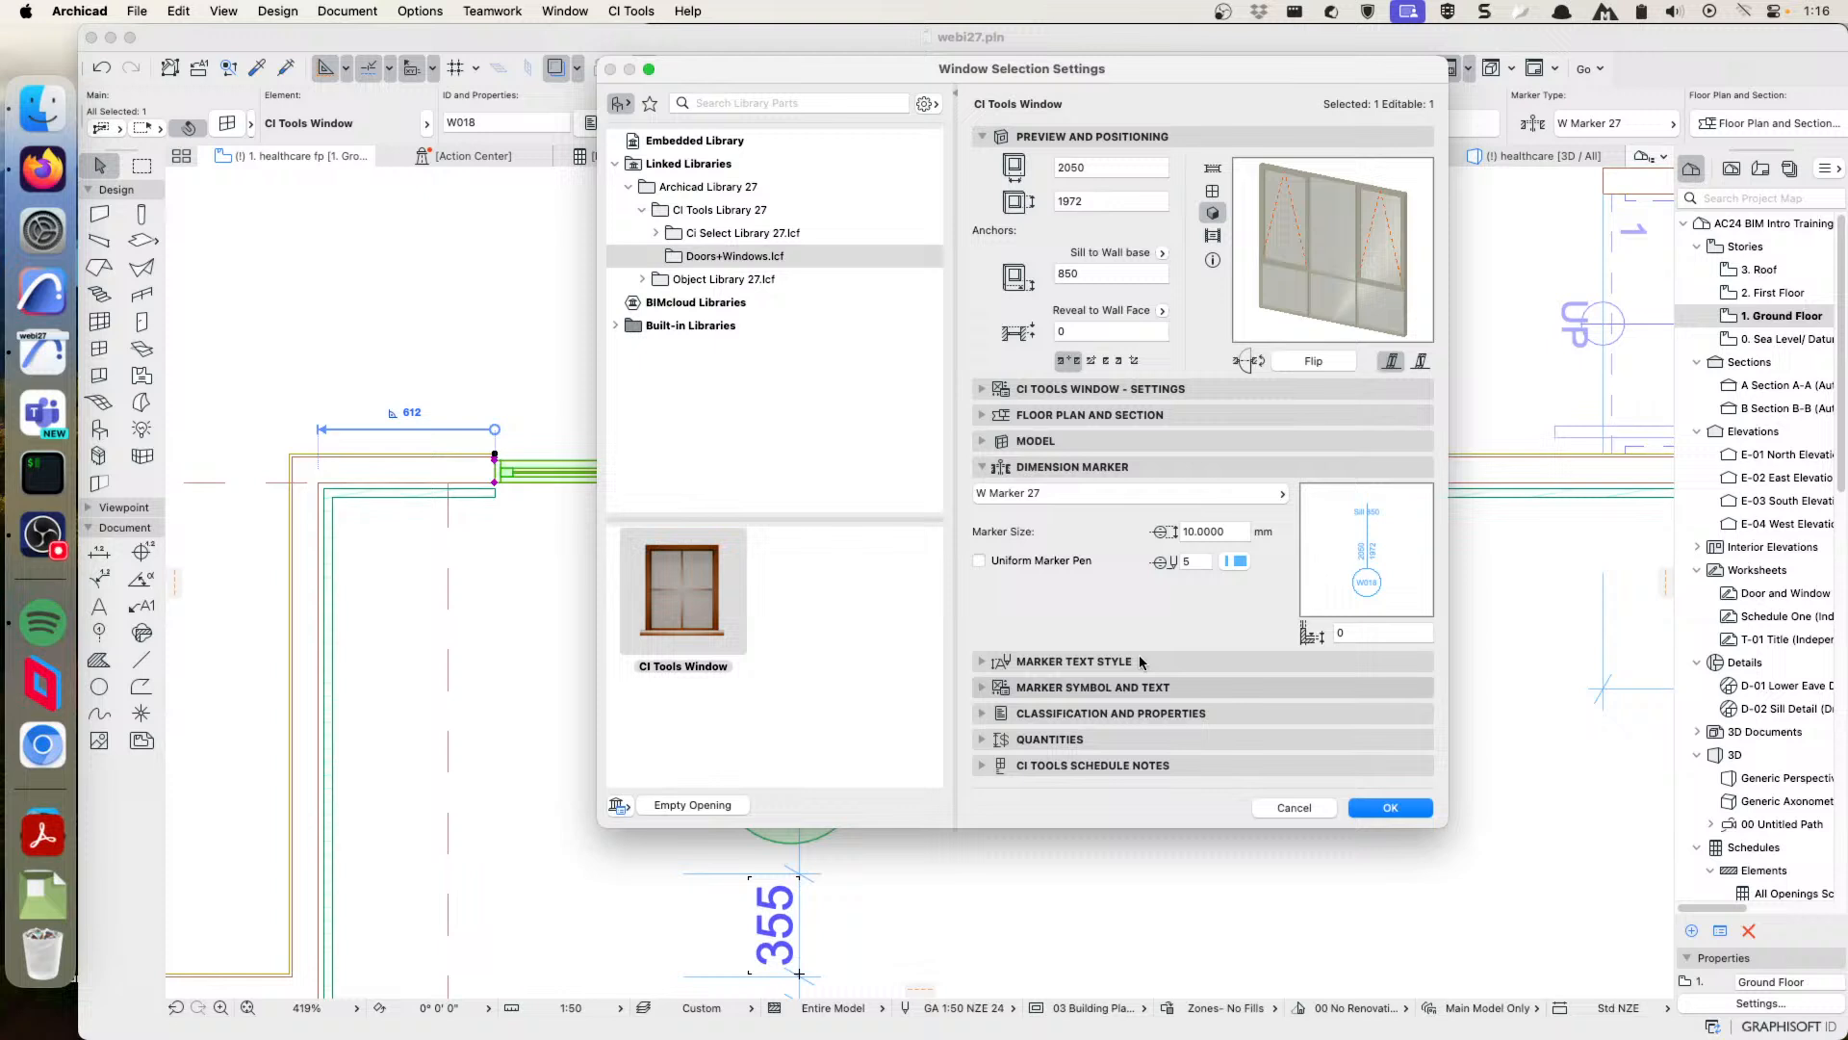
left_click(1117, 504)
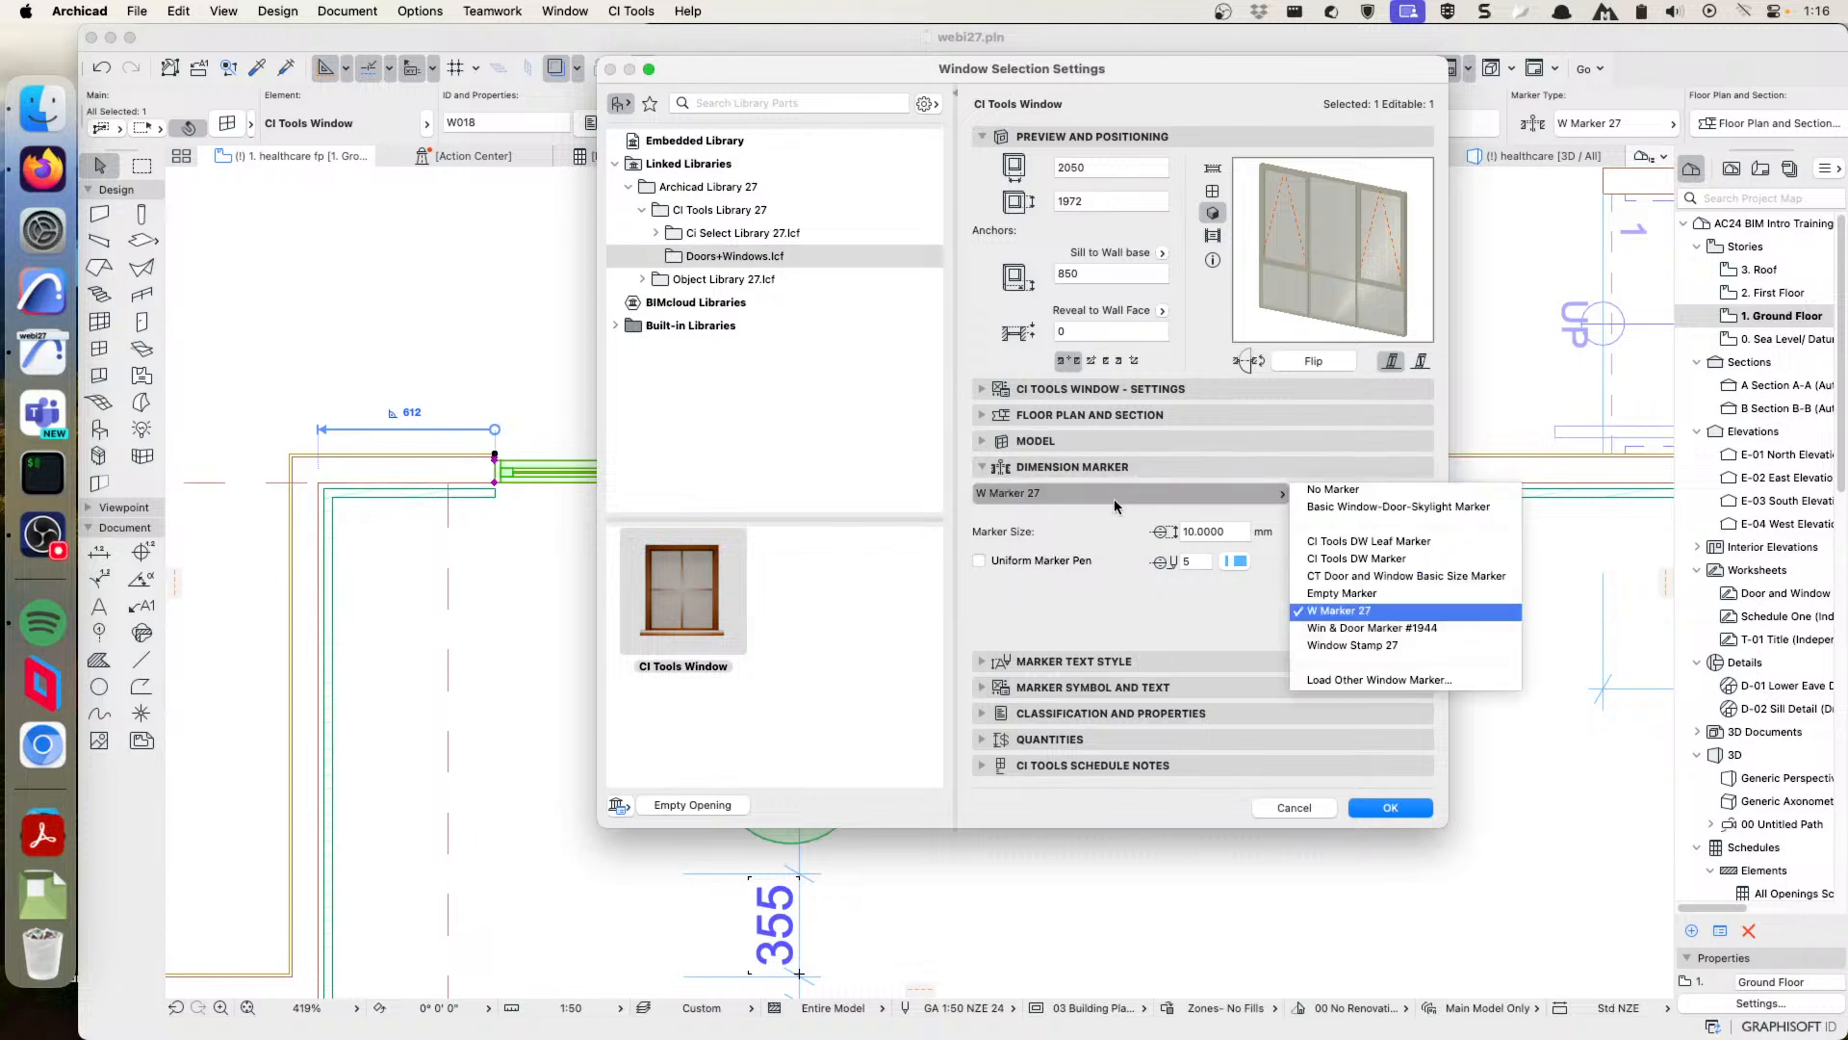
left_click(1388, 560)
left_click(1211, 169)
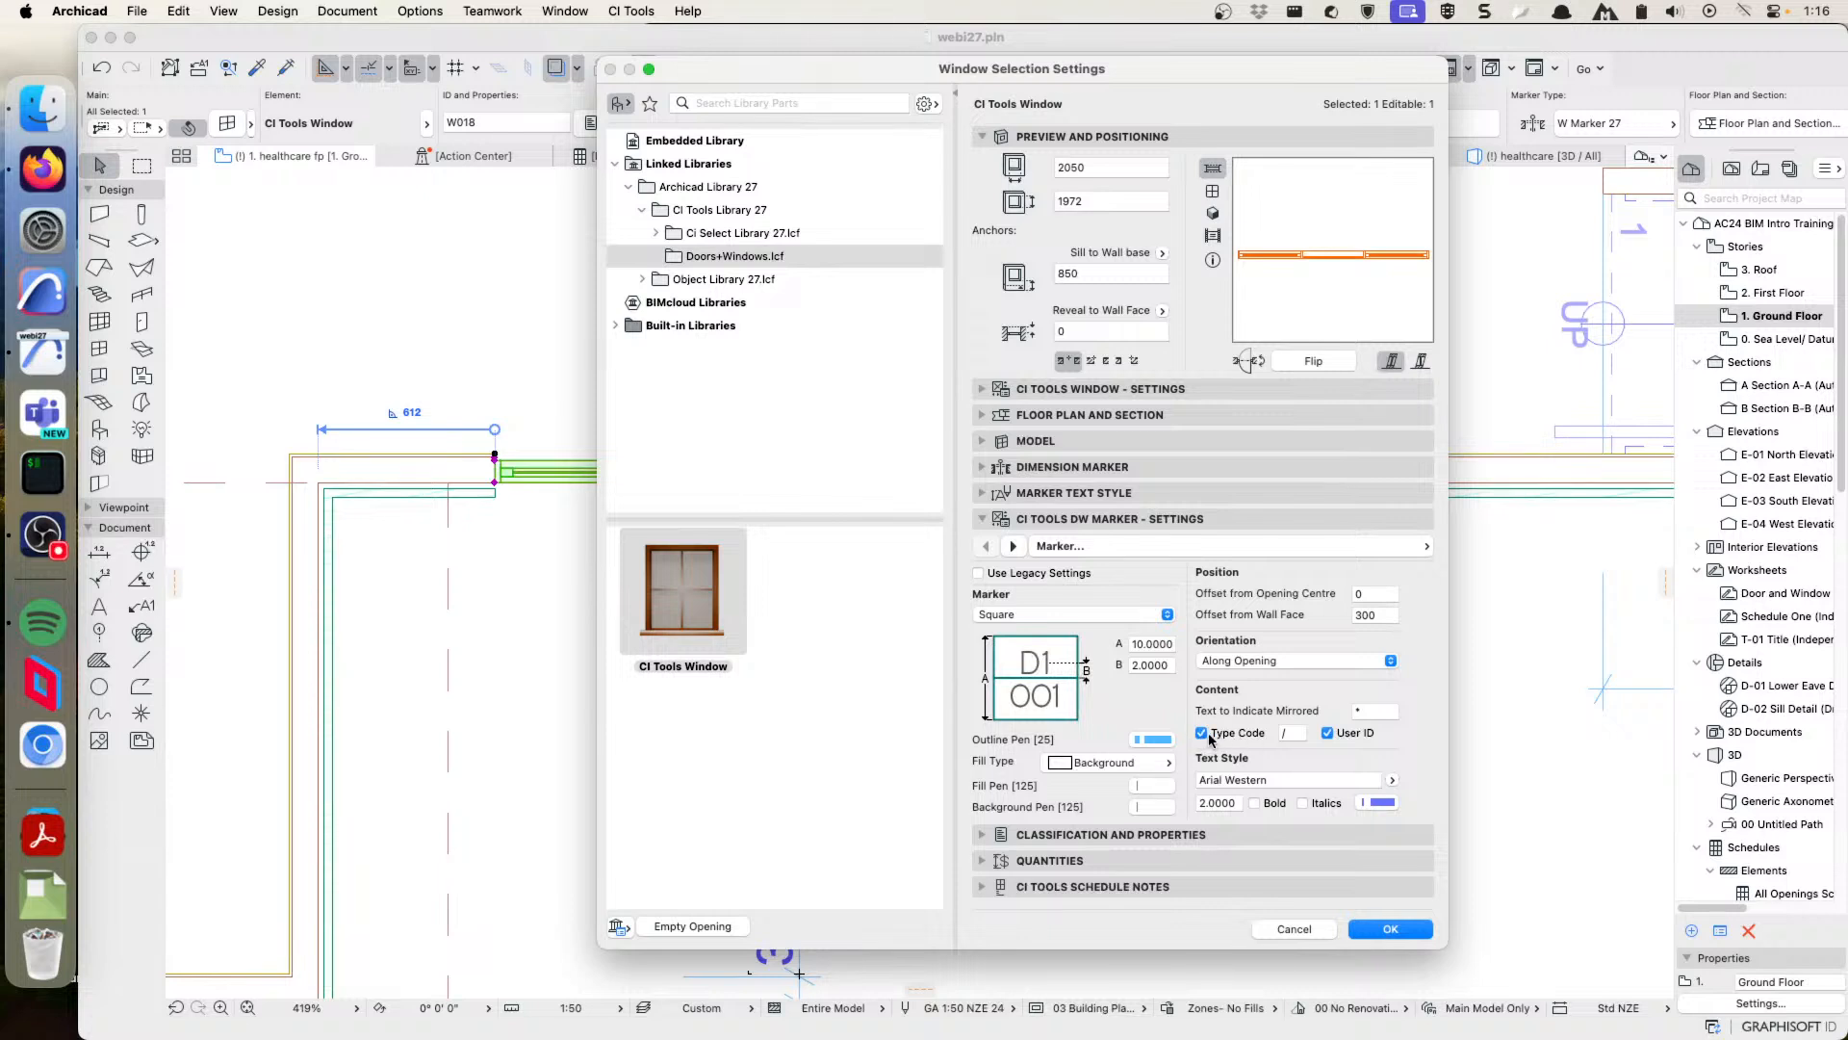
left_click(1391, 930)
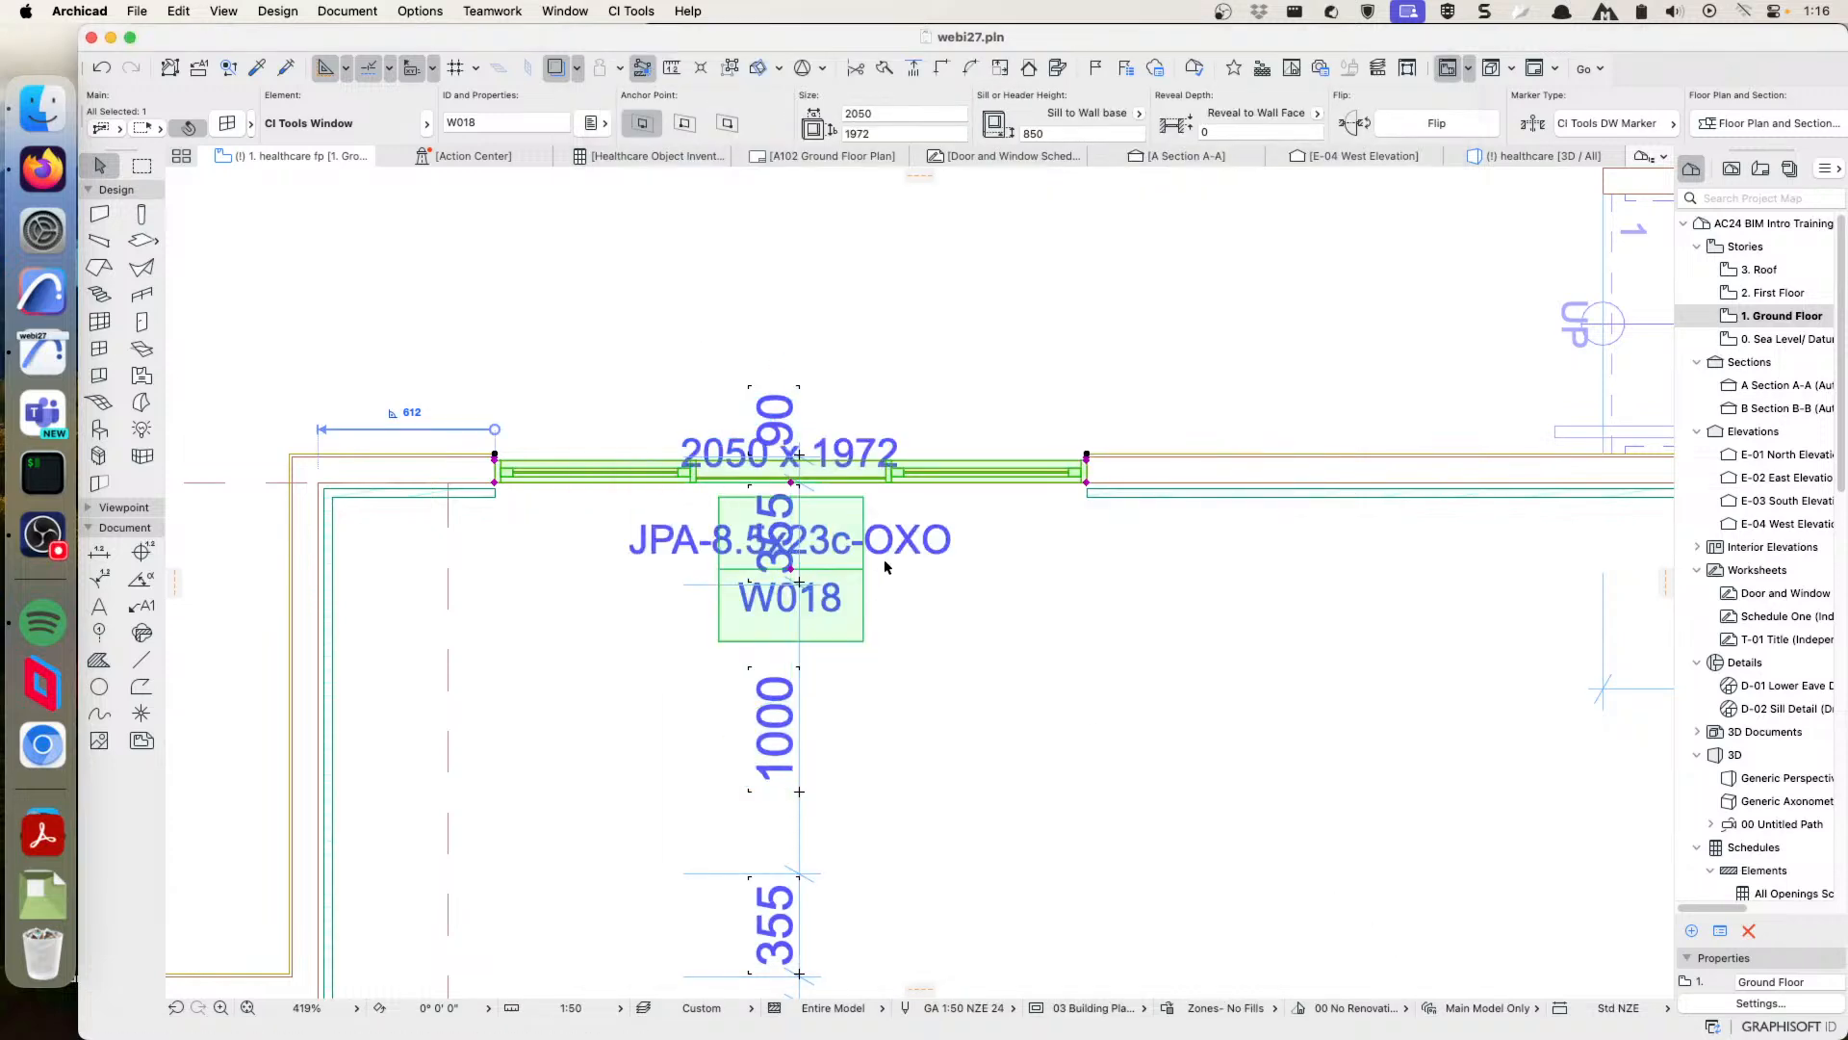
- Set the selected window's CI Tools DW Marker shape to No Marker and apply the settings
middle_click_drag(886, 567, 978, 601)
key("Escape")
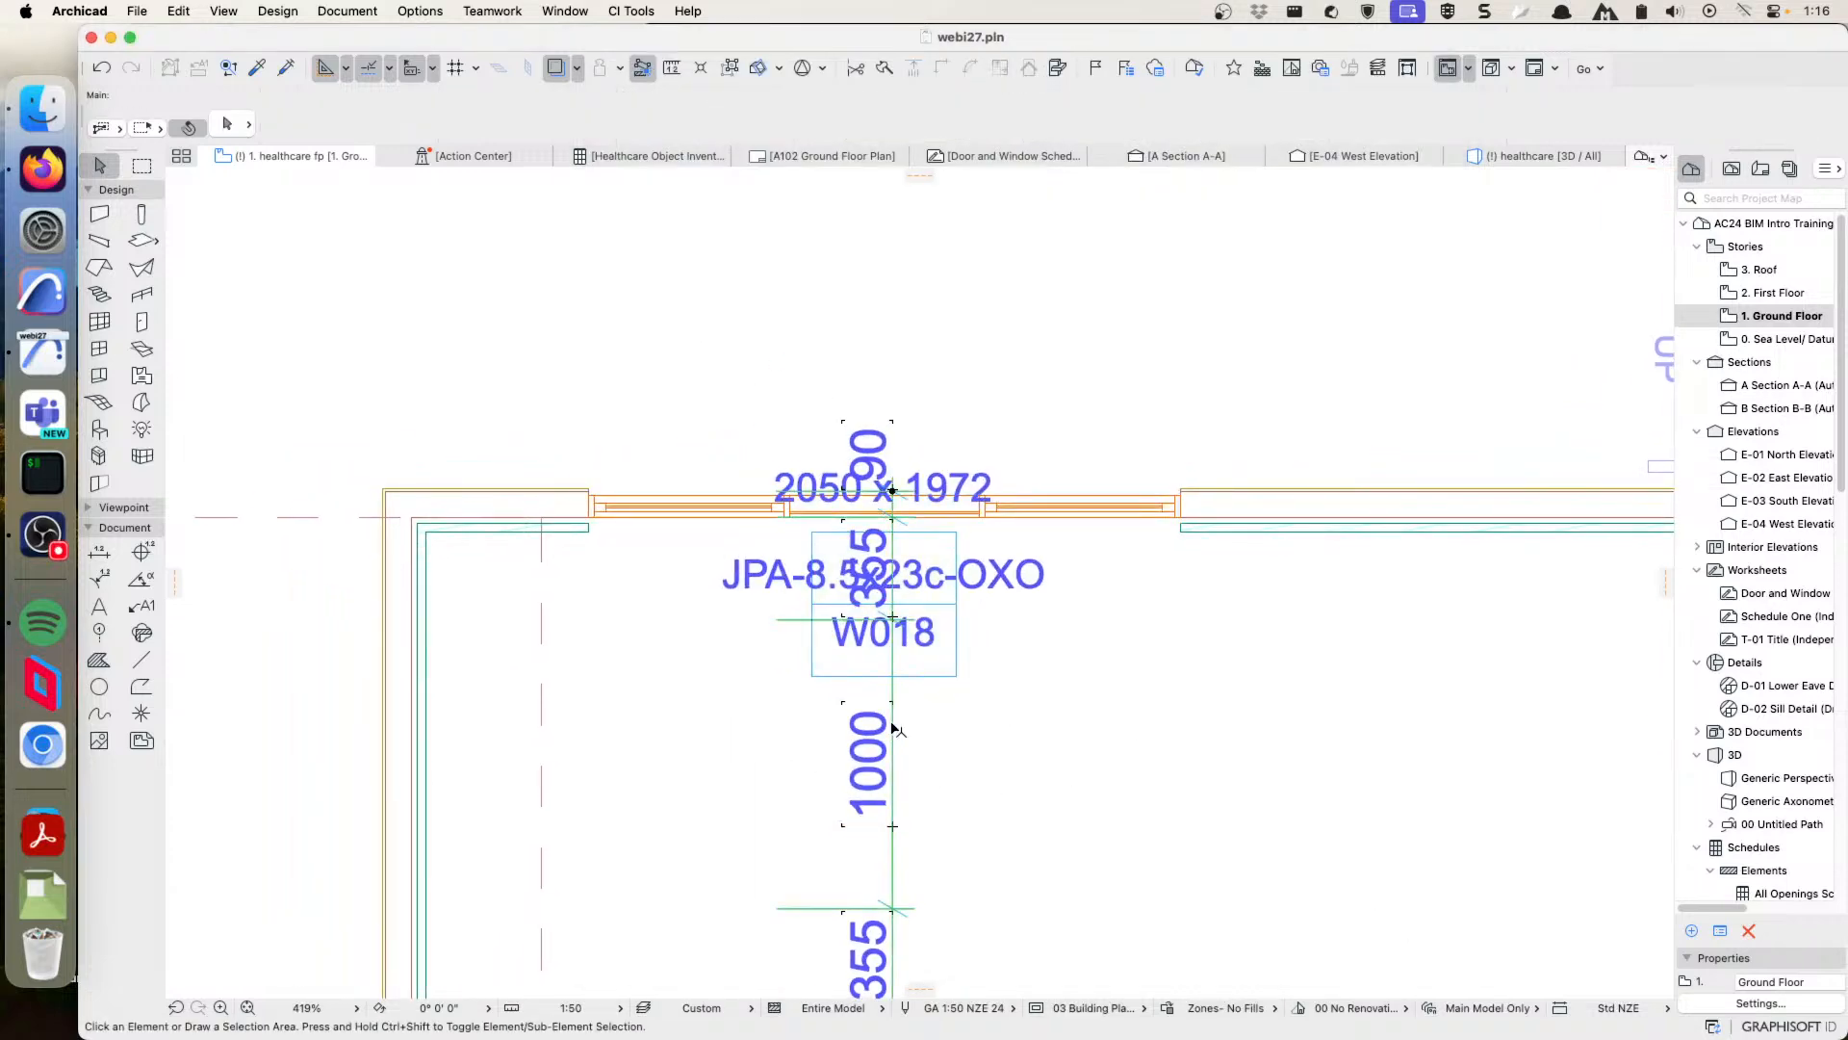
left_click(816, 539)
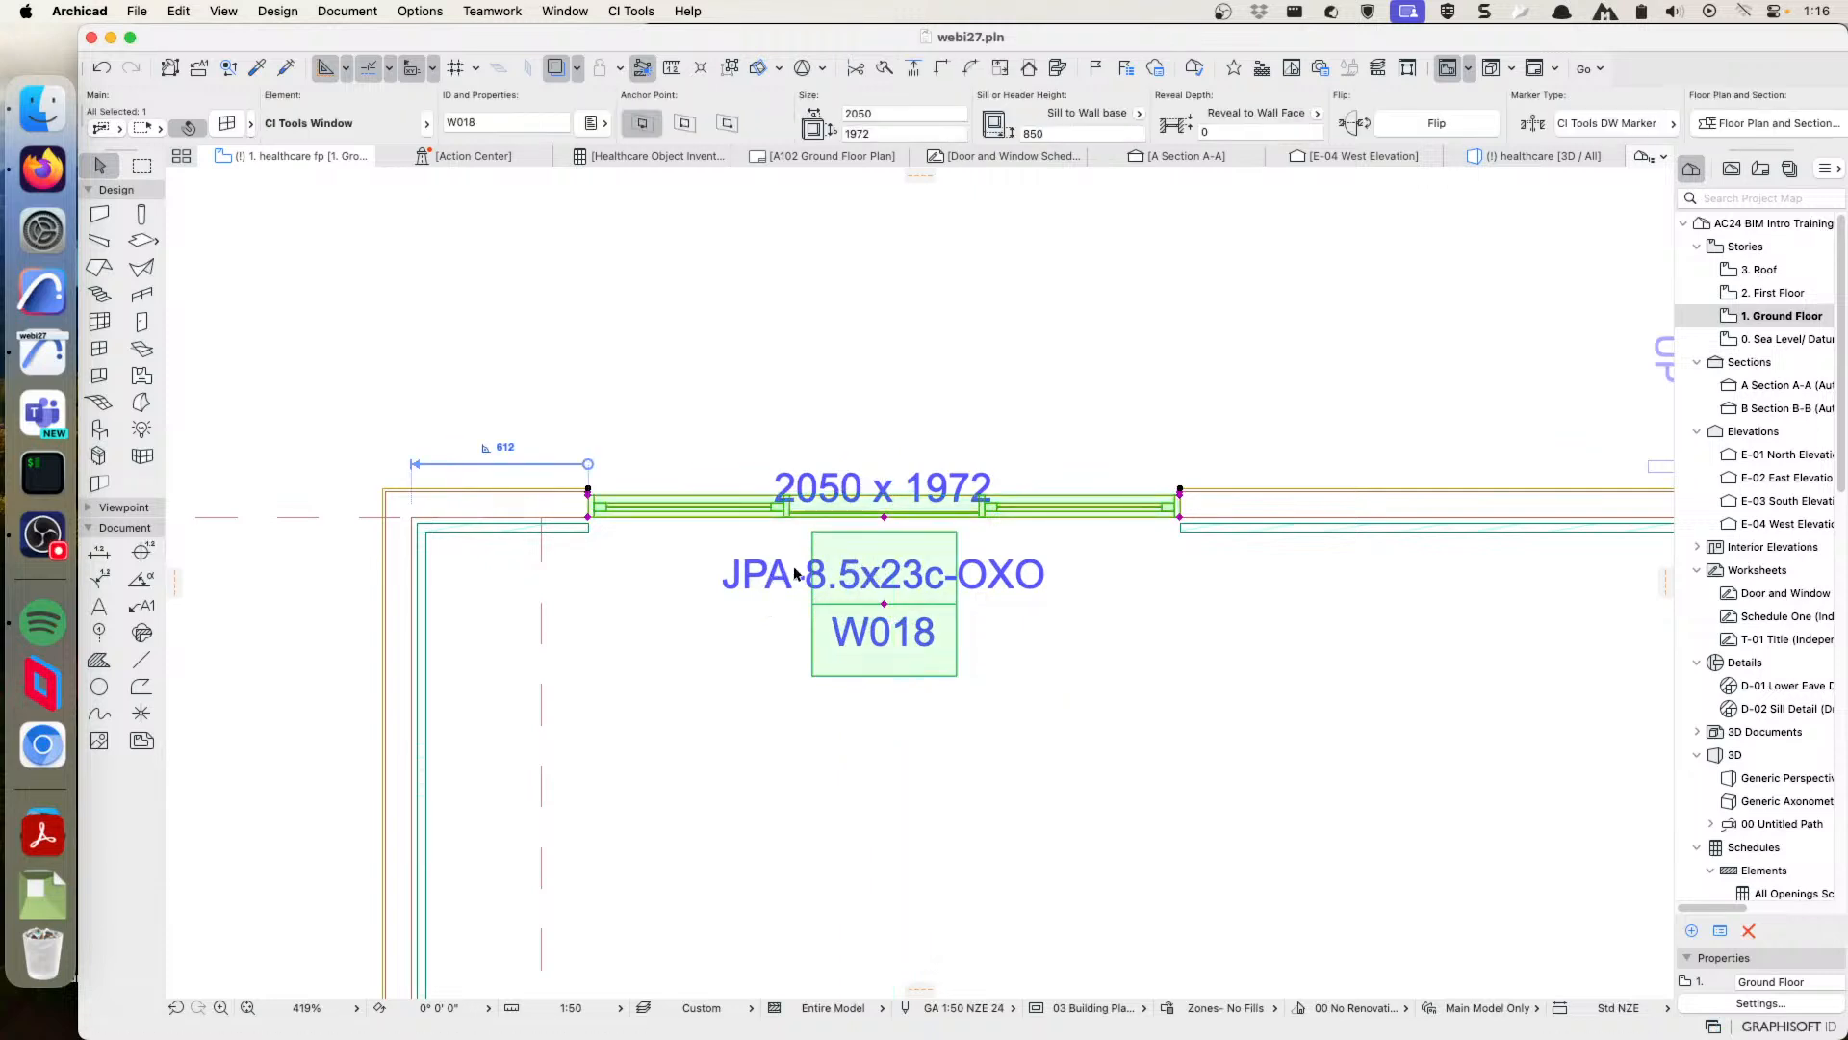
left_click(227, 123)
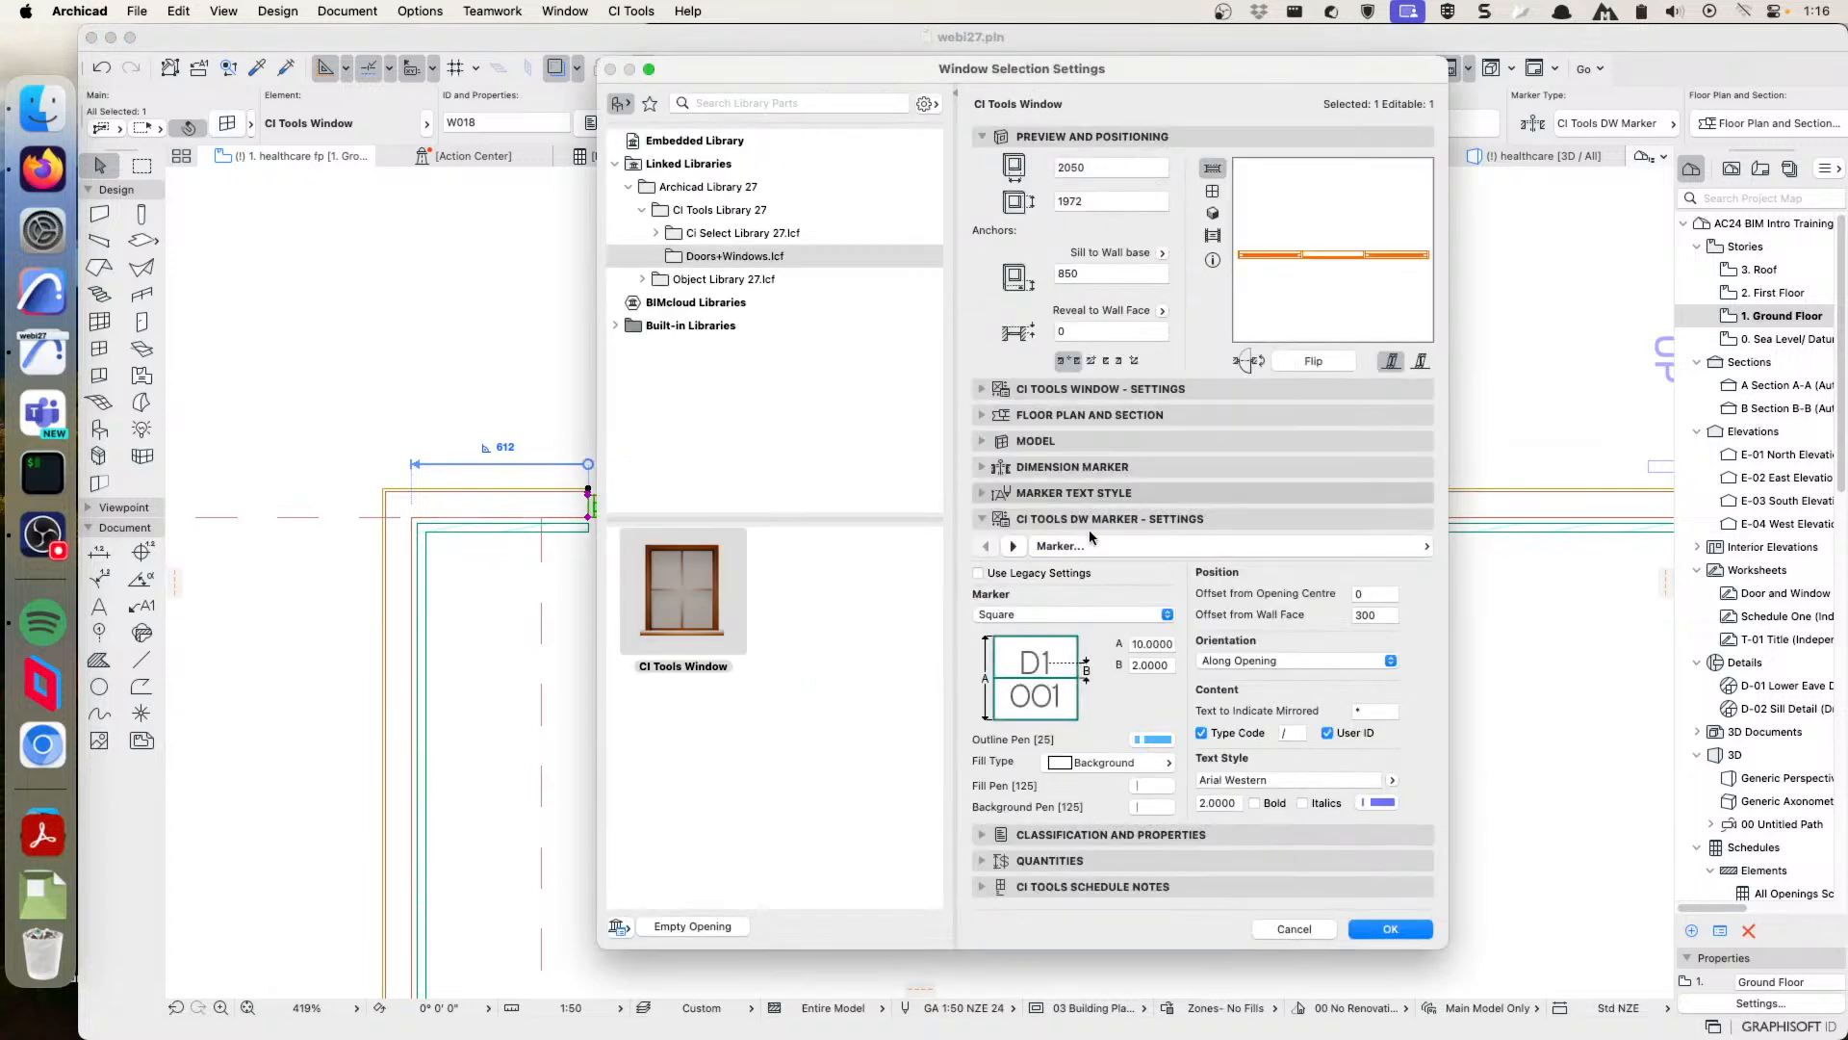
left_click_drag(1095, 70, 1495, 71)
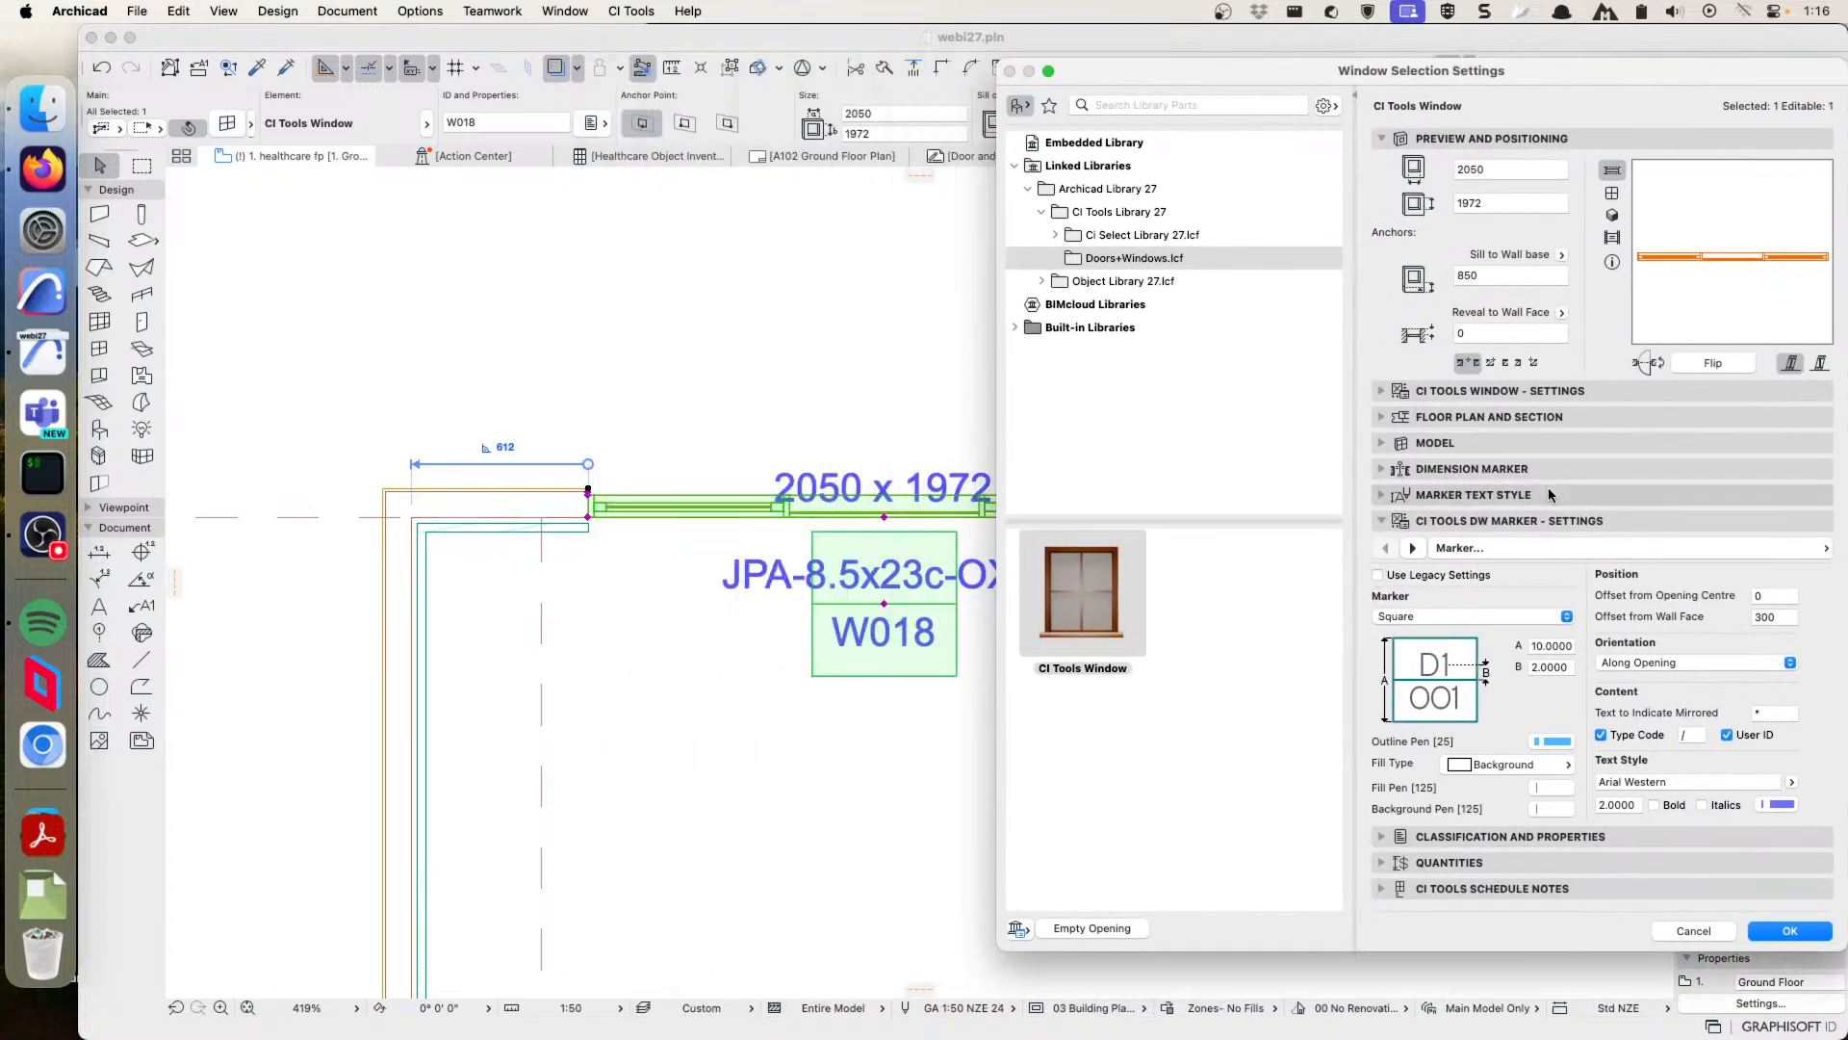
left_click(1474, 617)
left_click(1471, 619)
left_click(1422, 620)
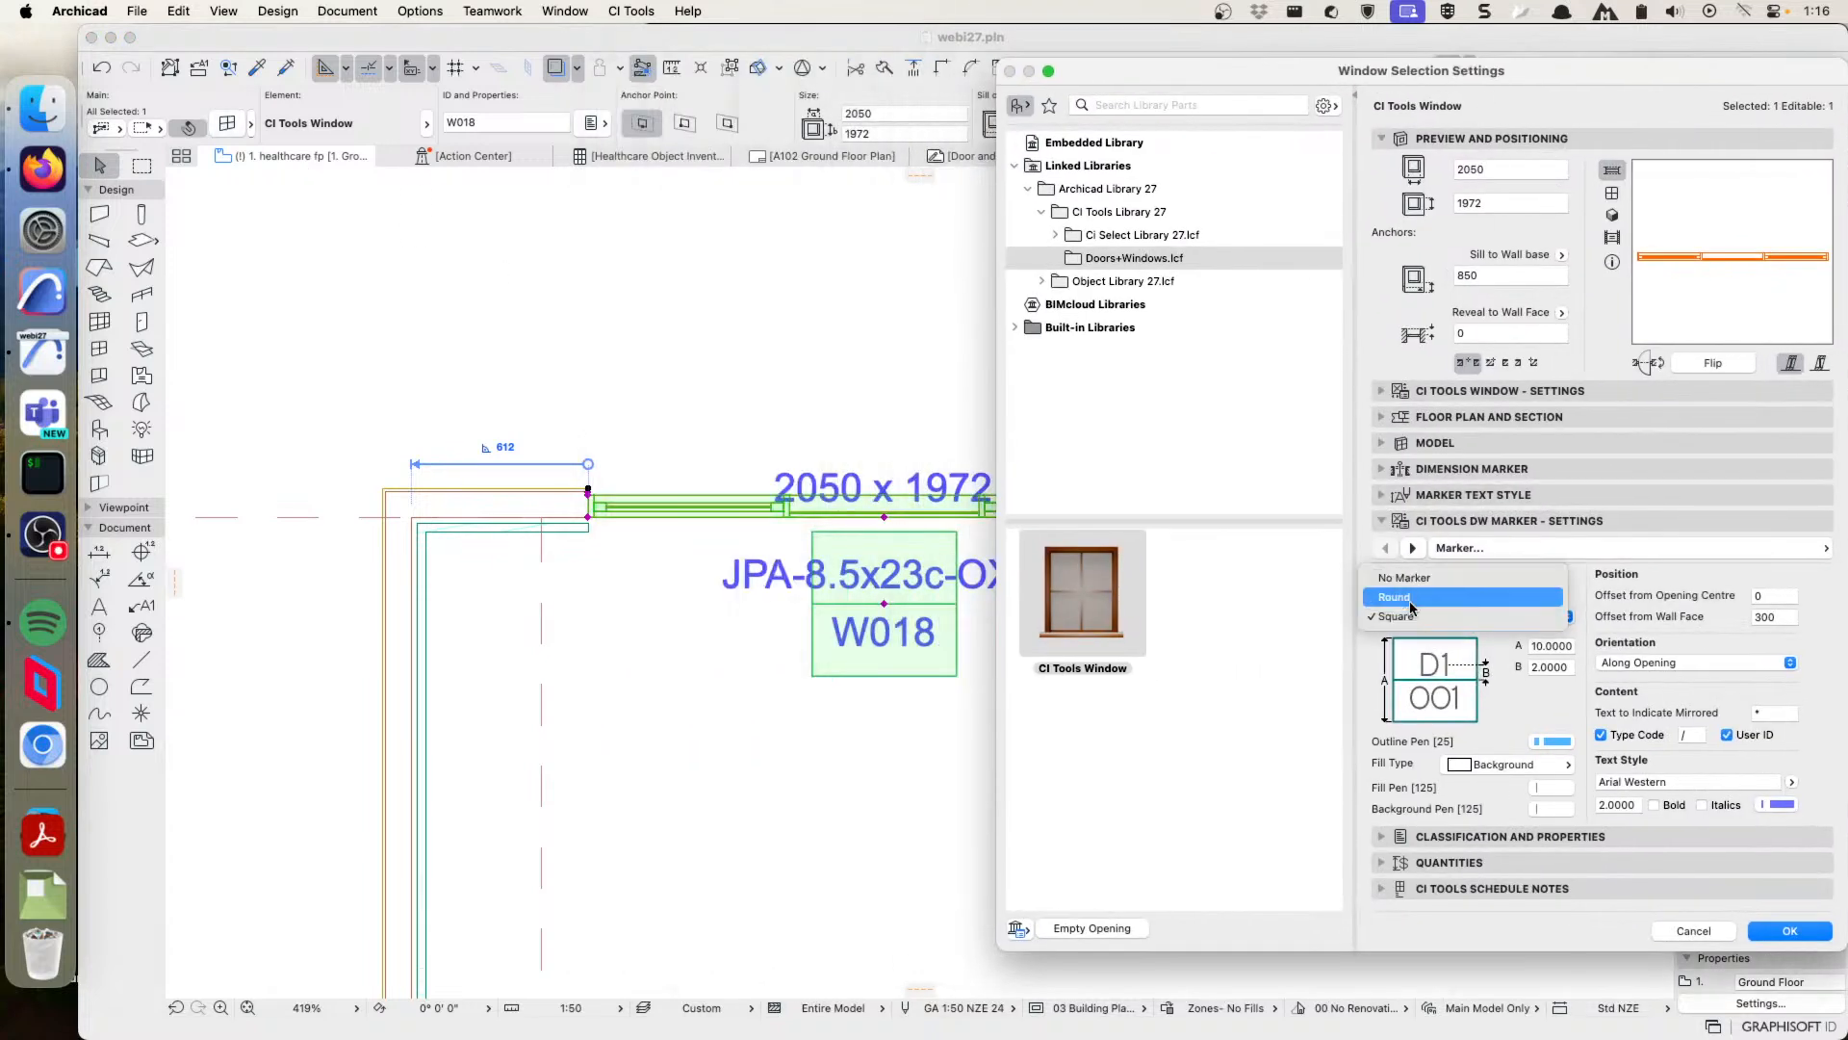
left_click(1400, 586)
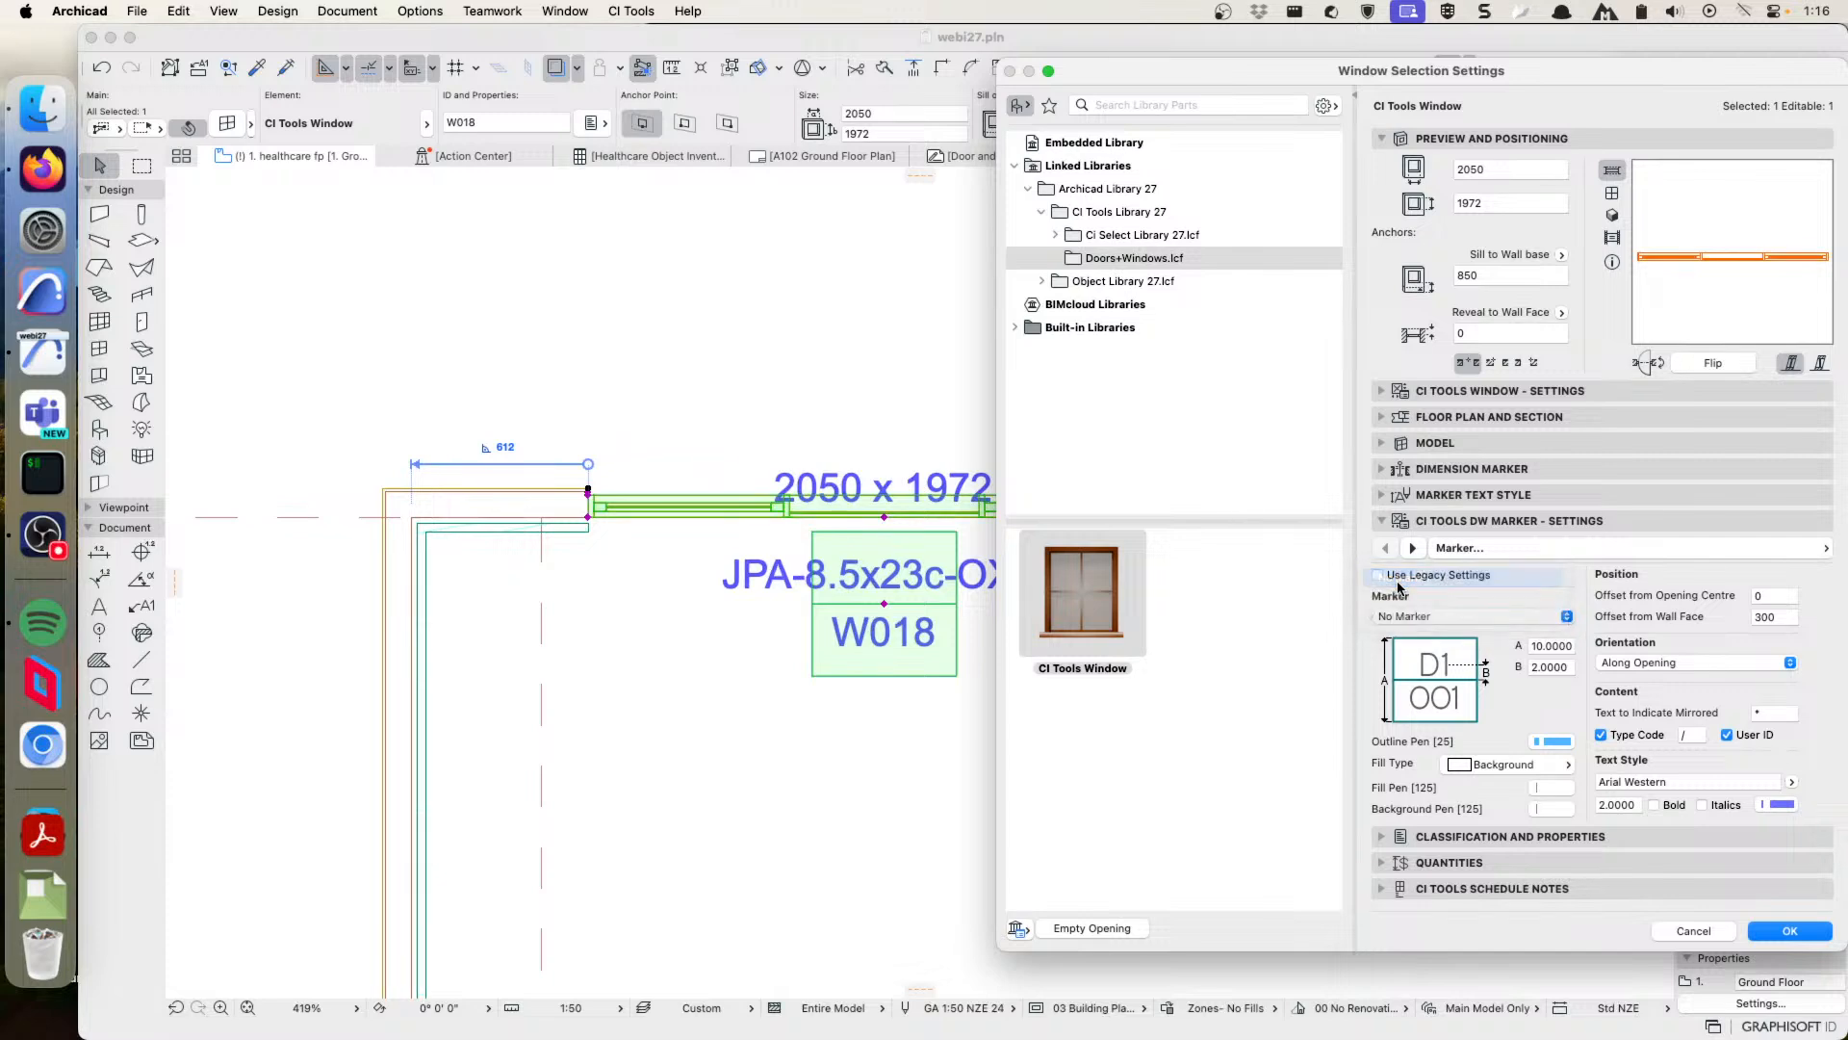
left_click(1793, 934)
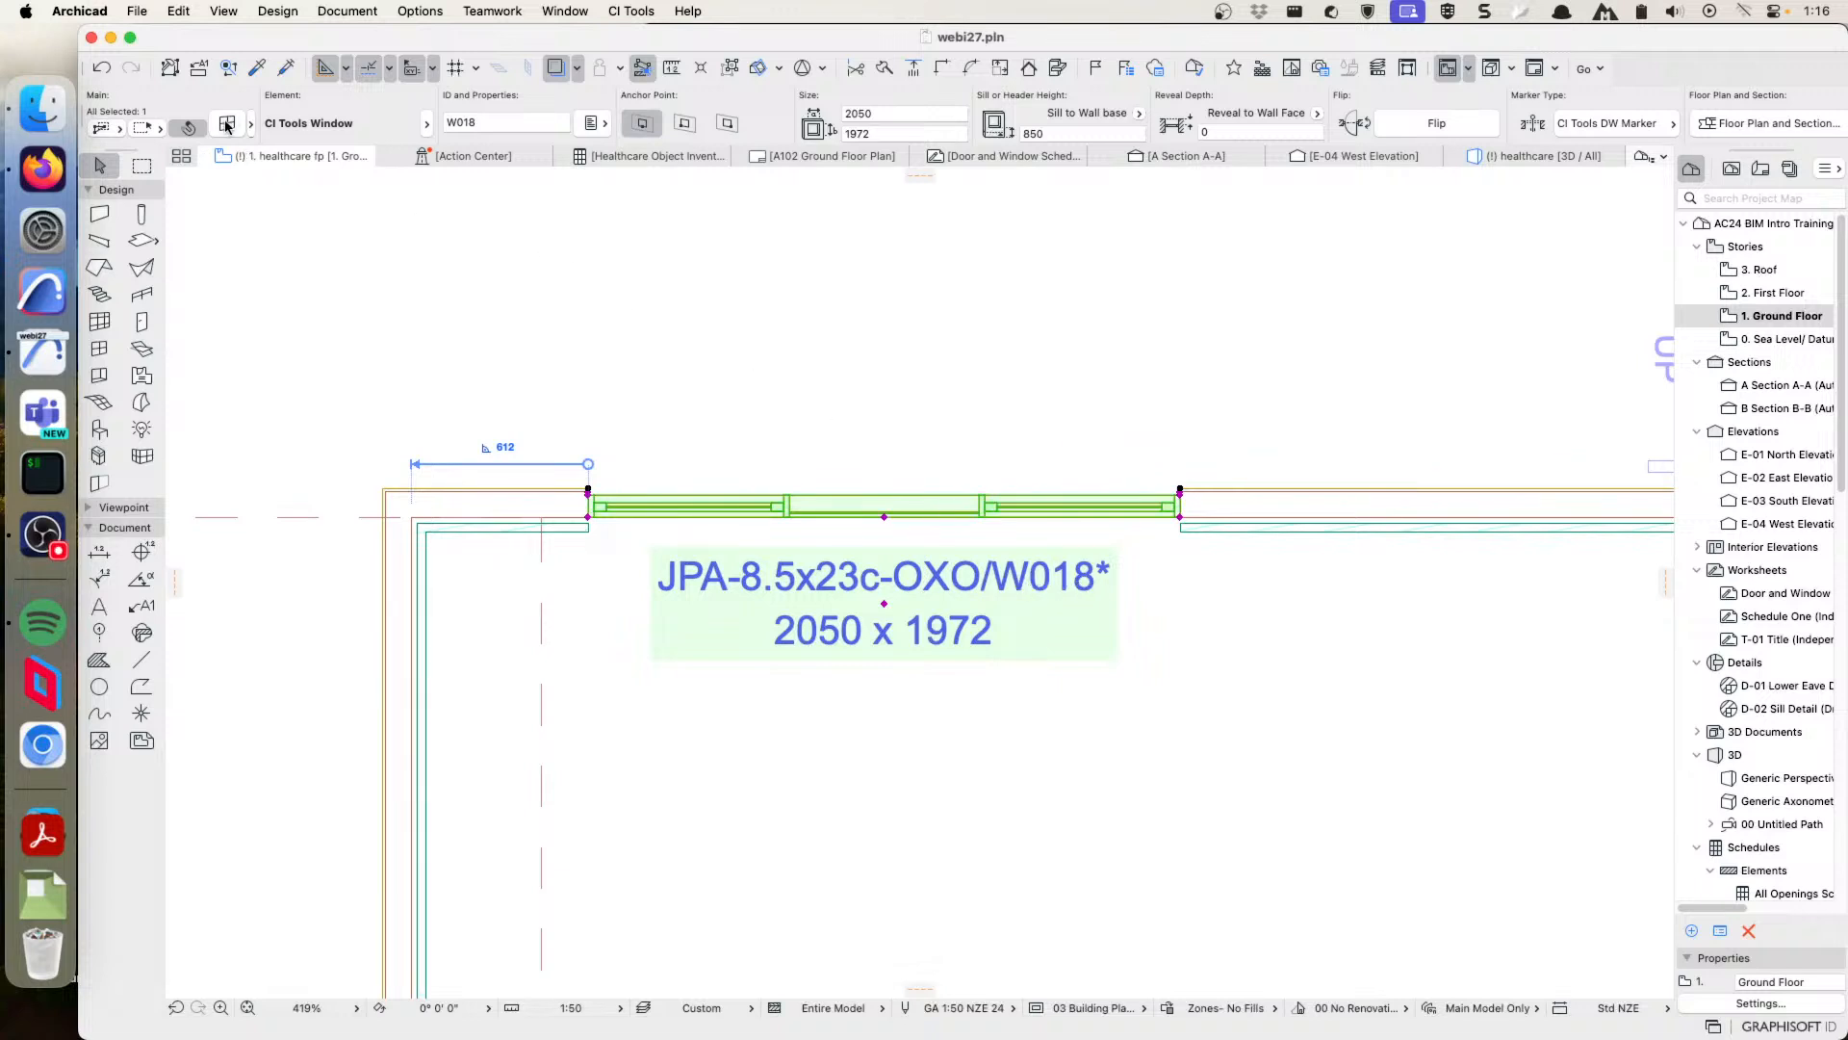
- Stretch the window's end outward along the wall to a width of 2650 mm
left_click(361, 122)
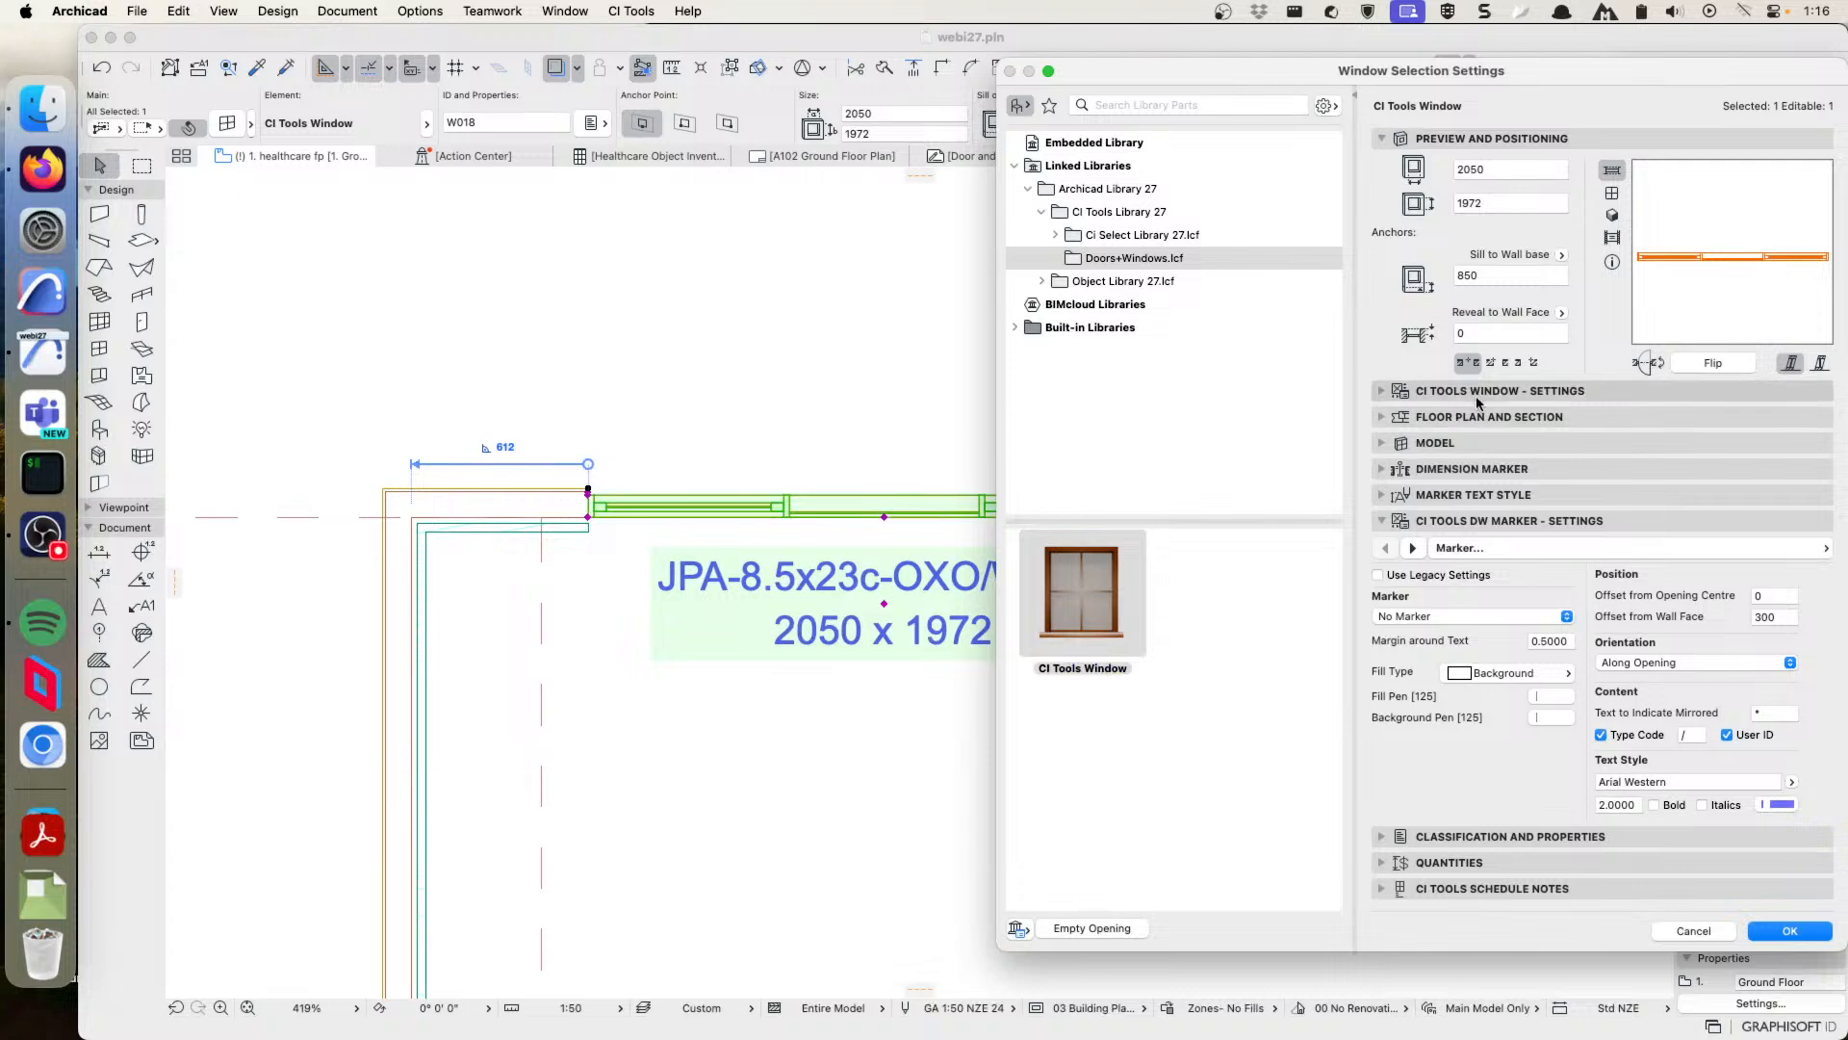
left_click(1694, 930)
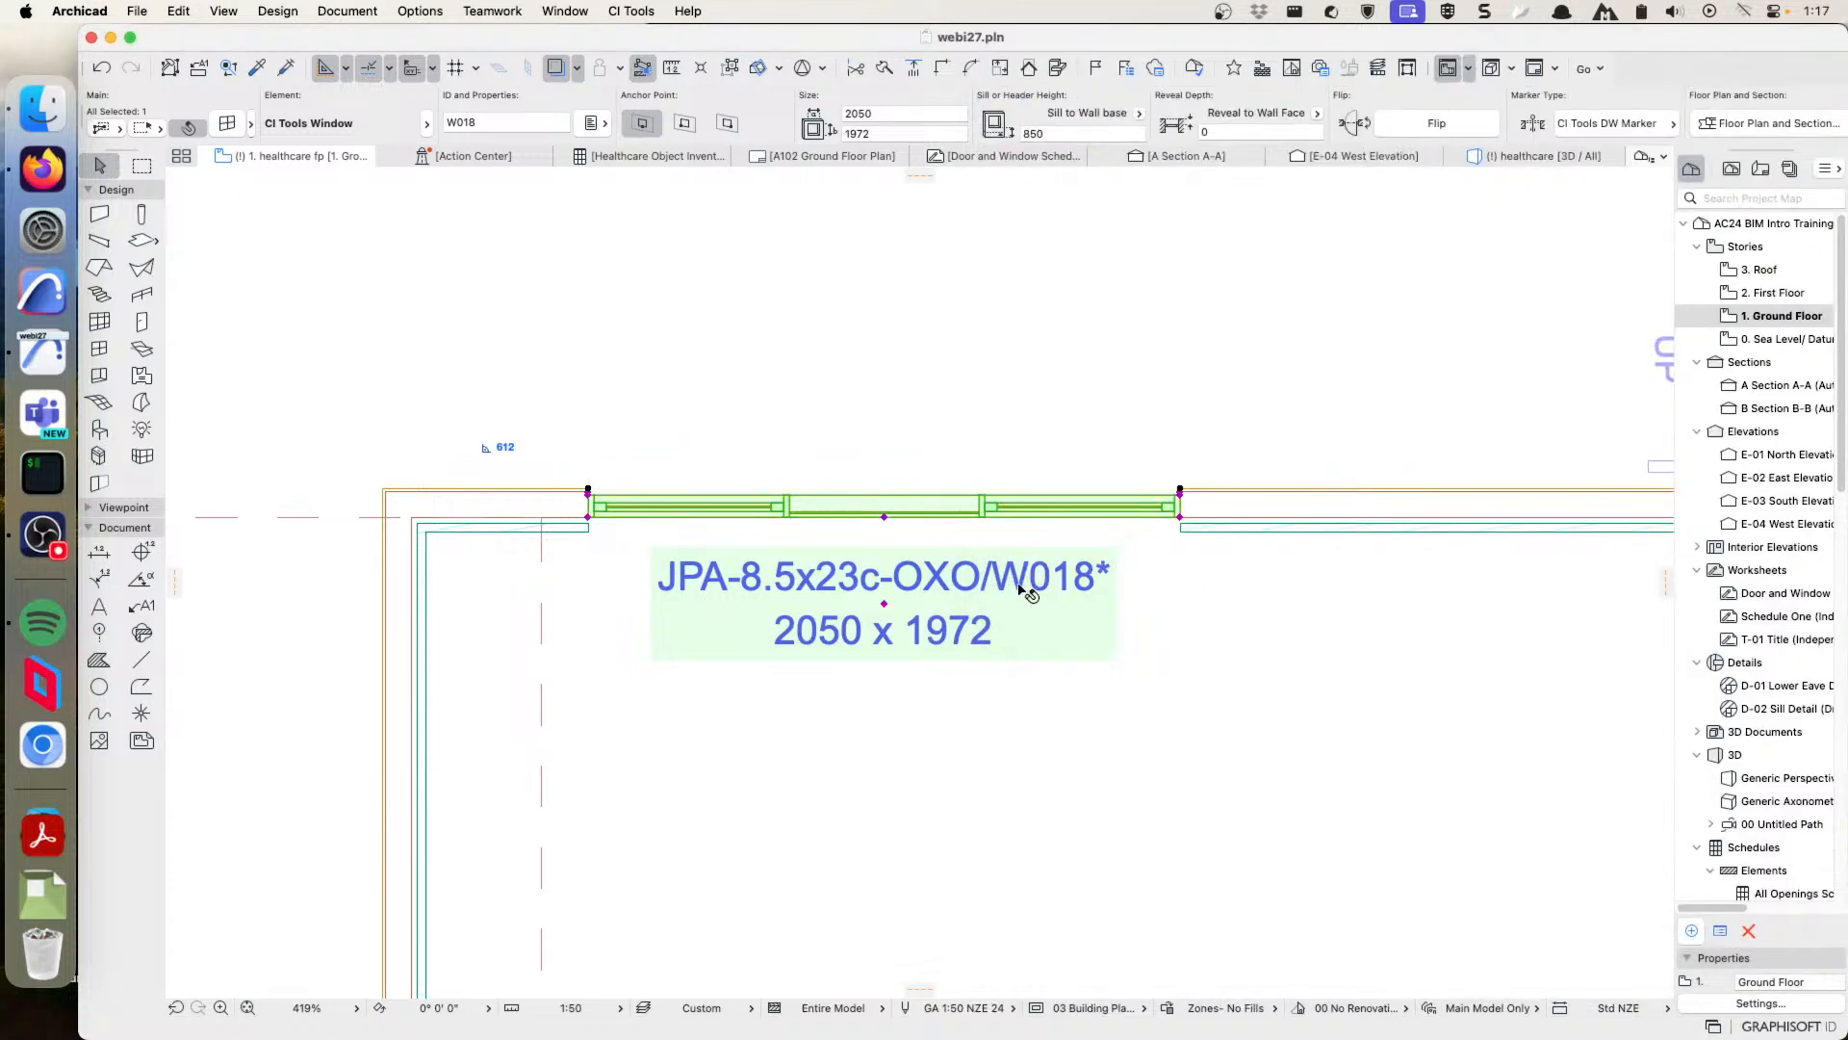
scroll(1020, 592, "up", 3)
scroll(1020, 592, "right", 3)
left_click(1056, 624)
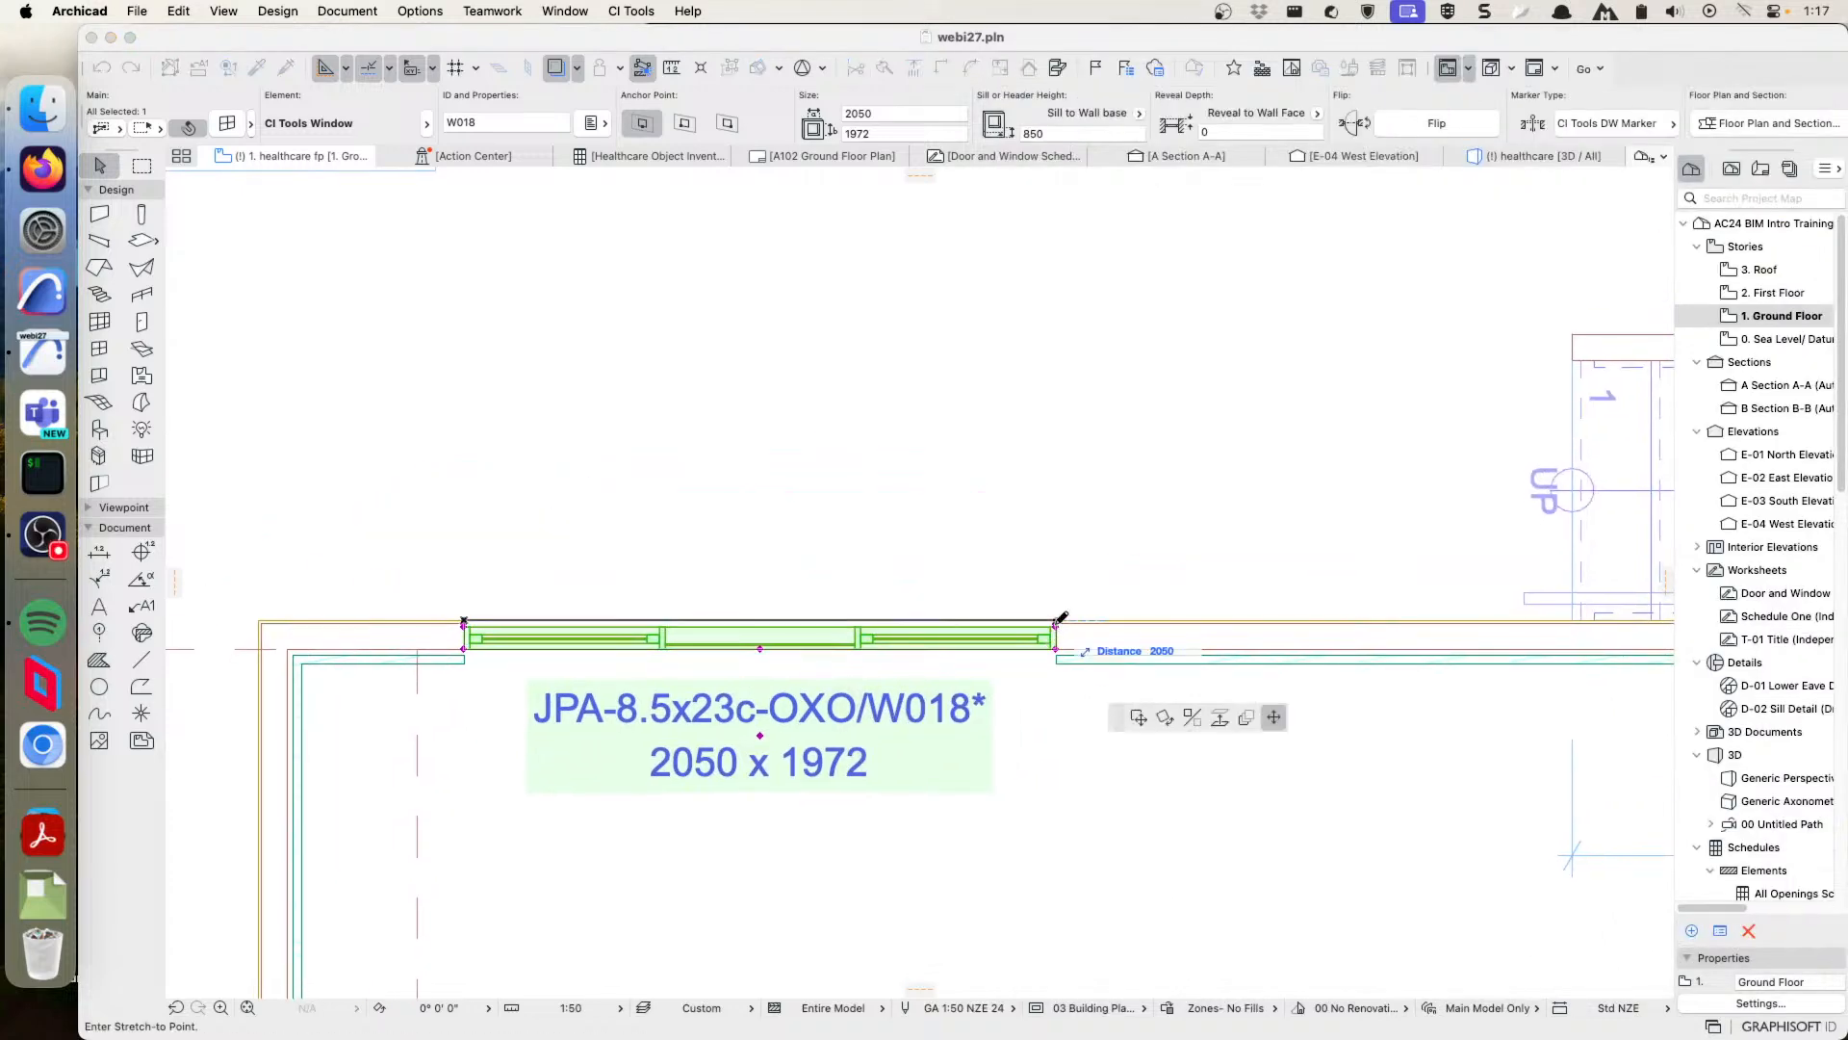
left_click(1387, 589)
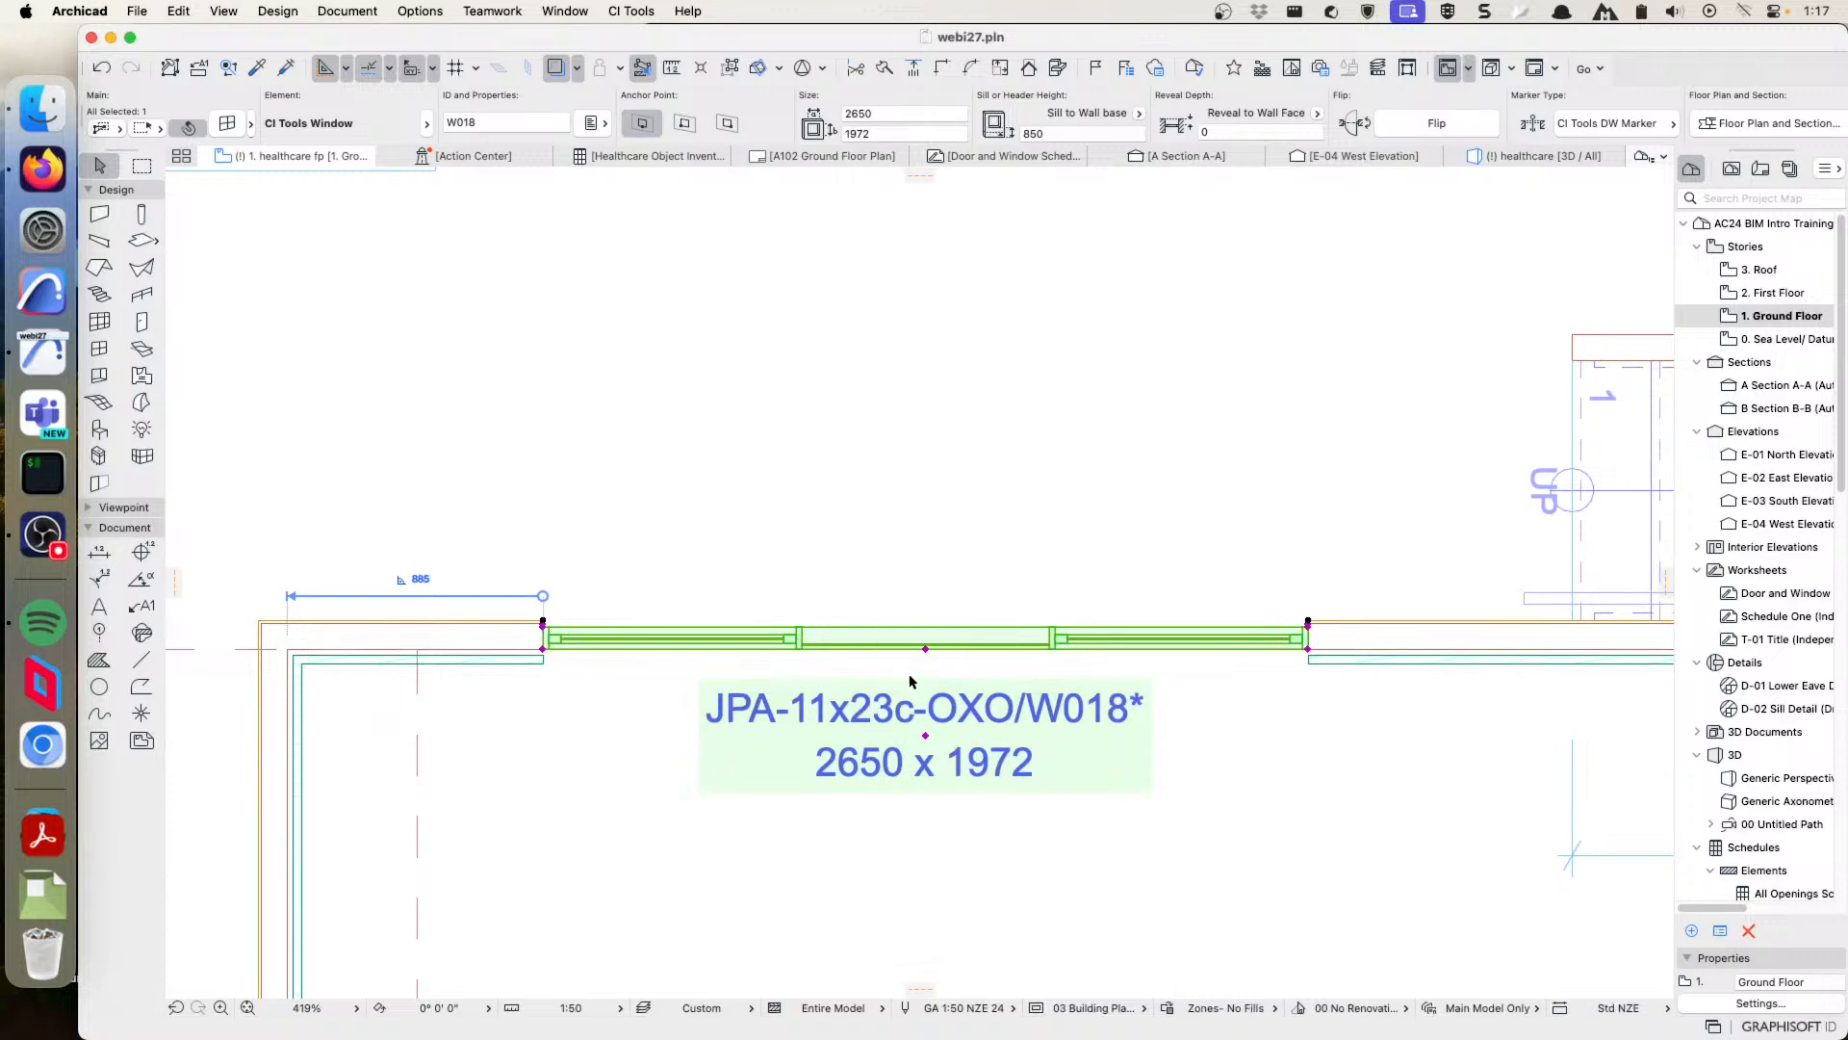
- Change the window's configuration preset to Dowell Casement OXO/XXX, Double Casement and a Central Fixed Lite, and apply it
left_click(228, 126)
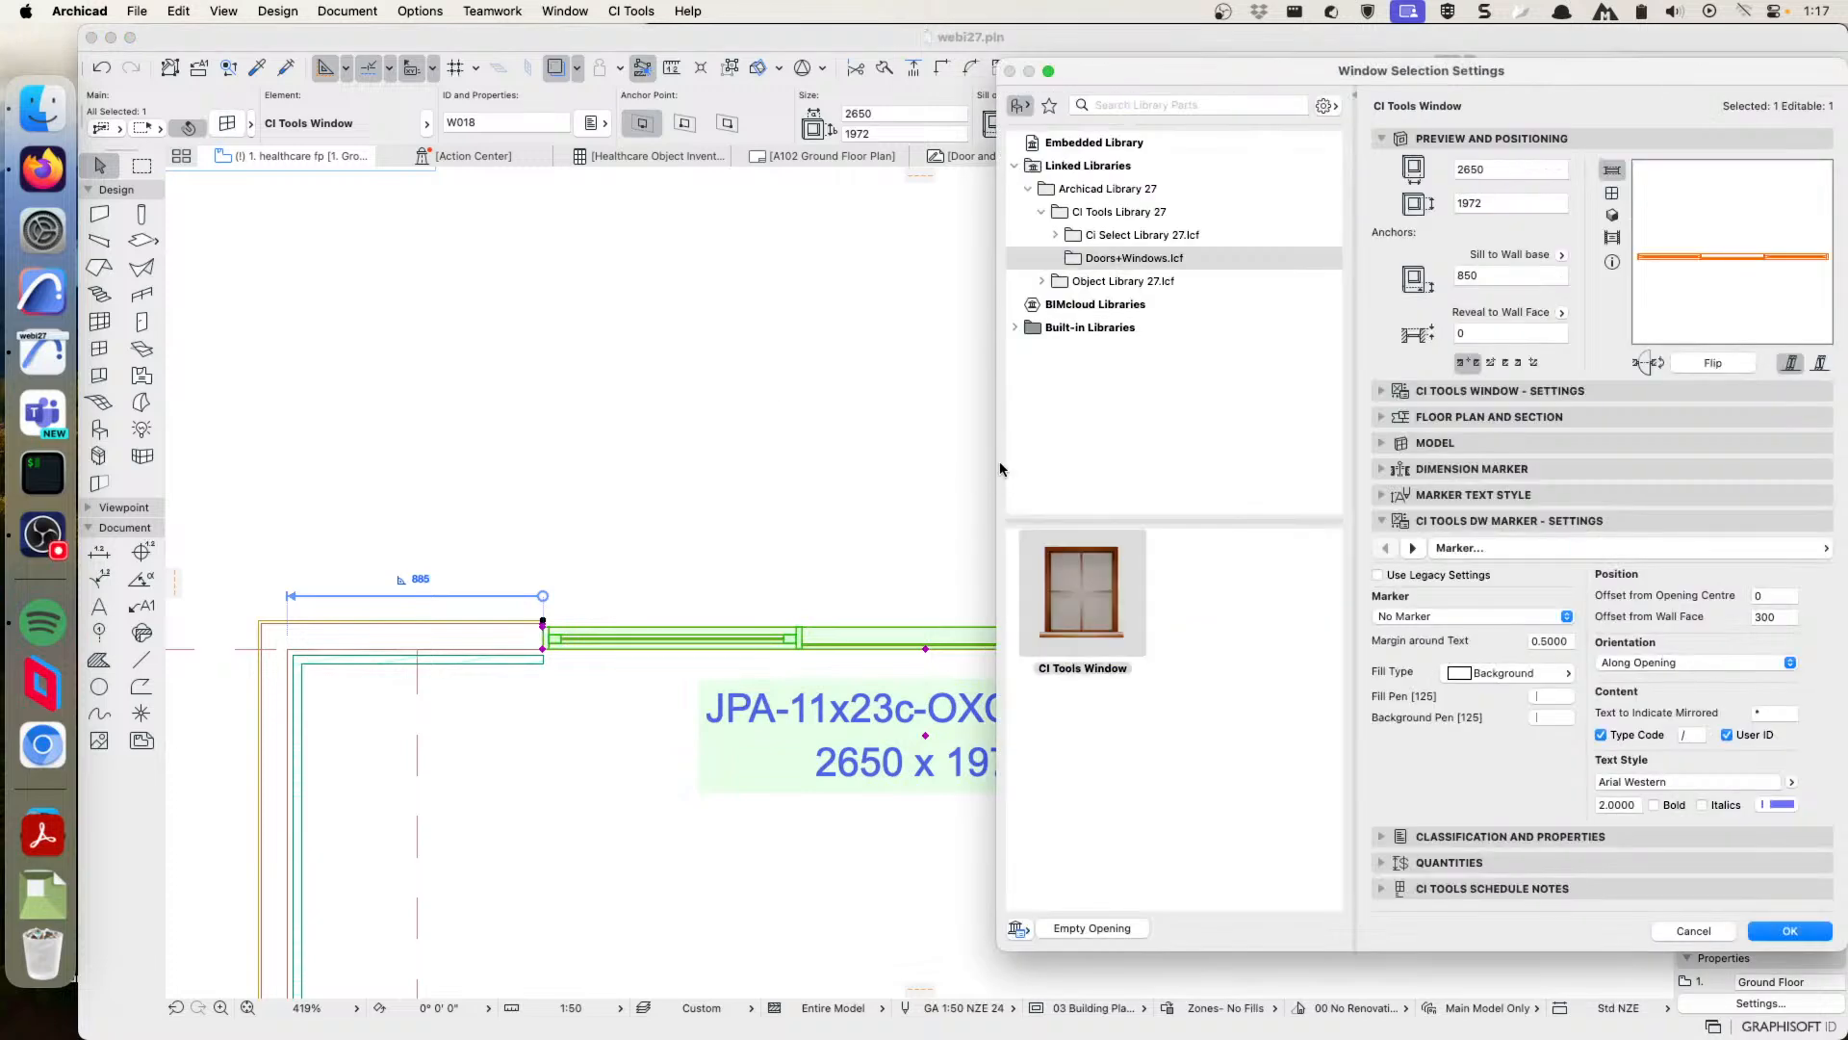
left_click_drag(1528, 79, 1295, 78)
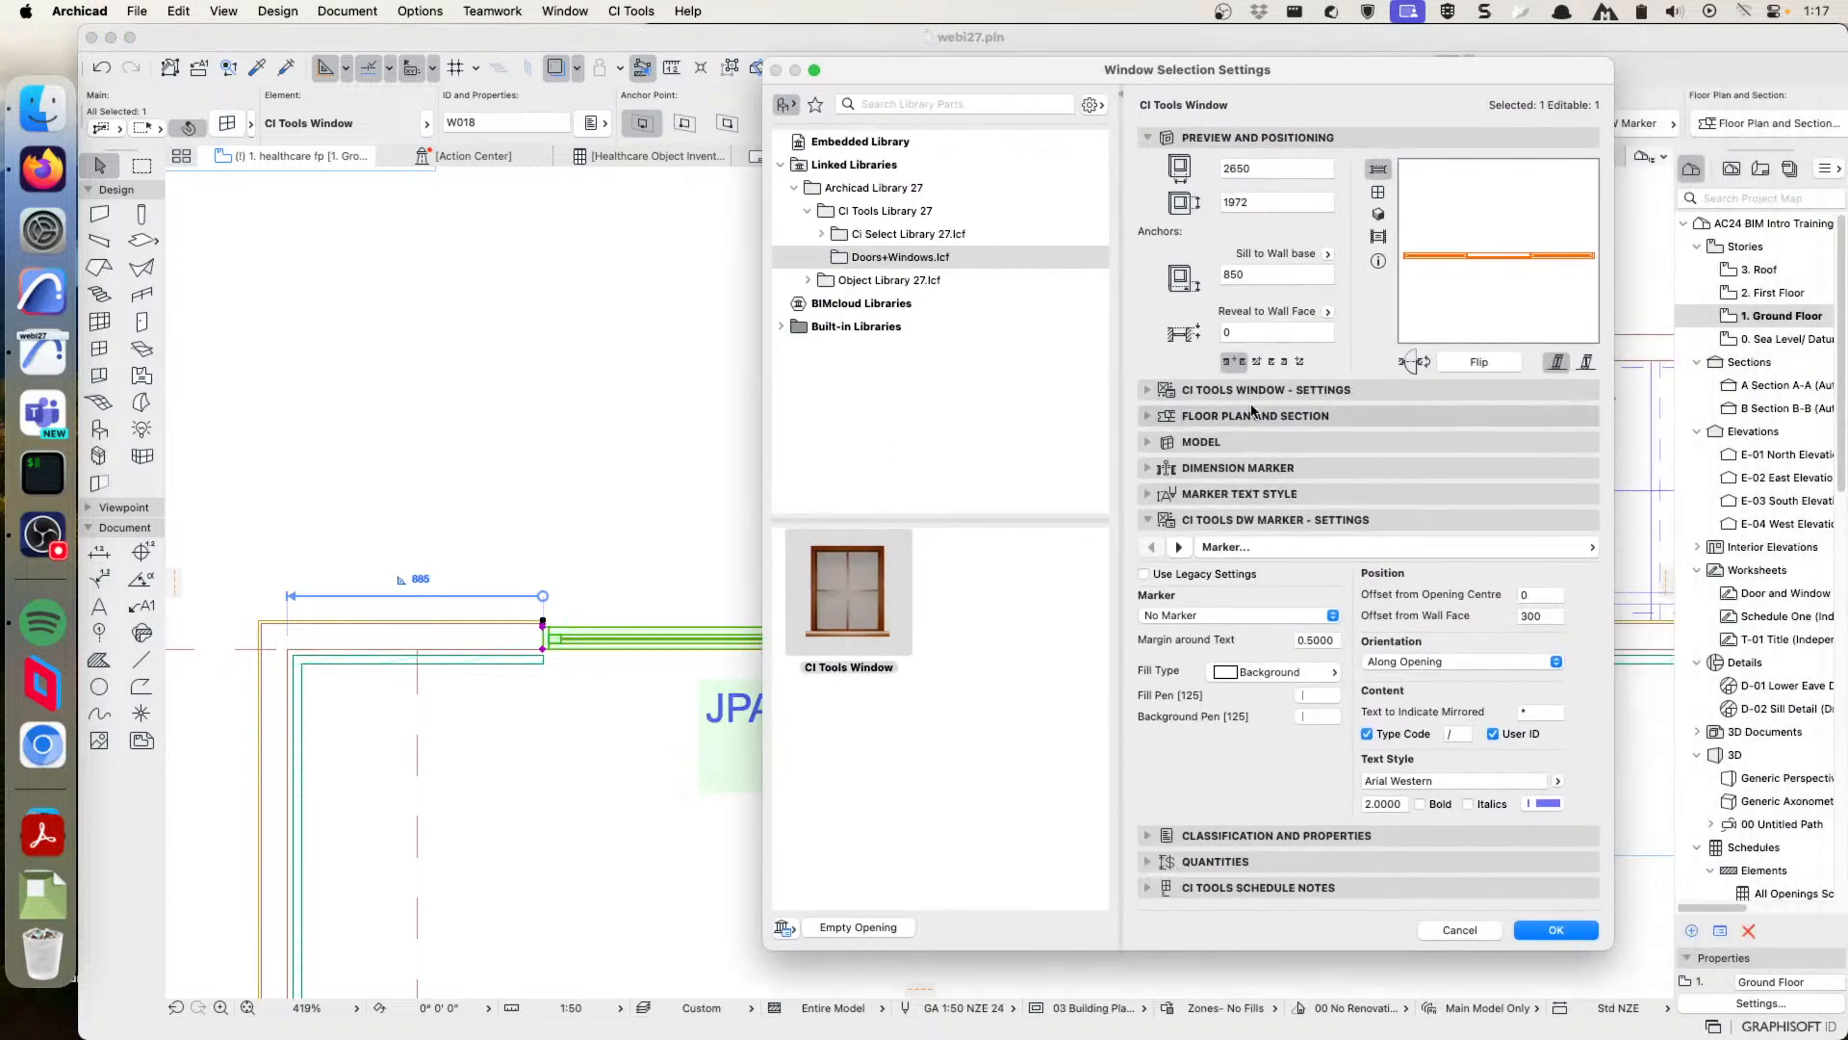
left_click(1147, 389)
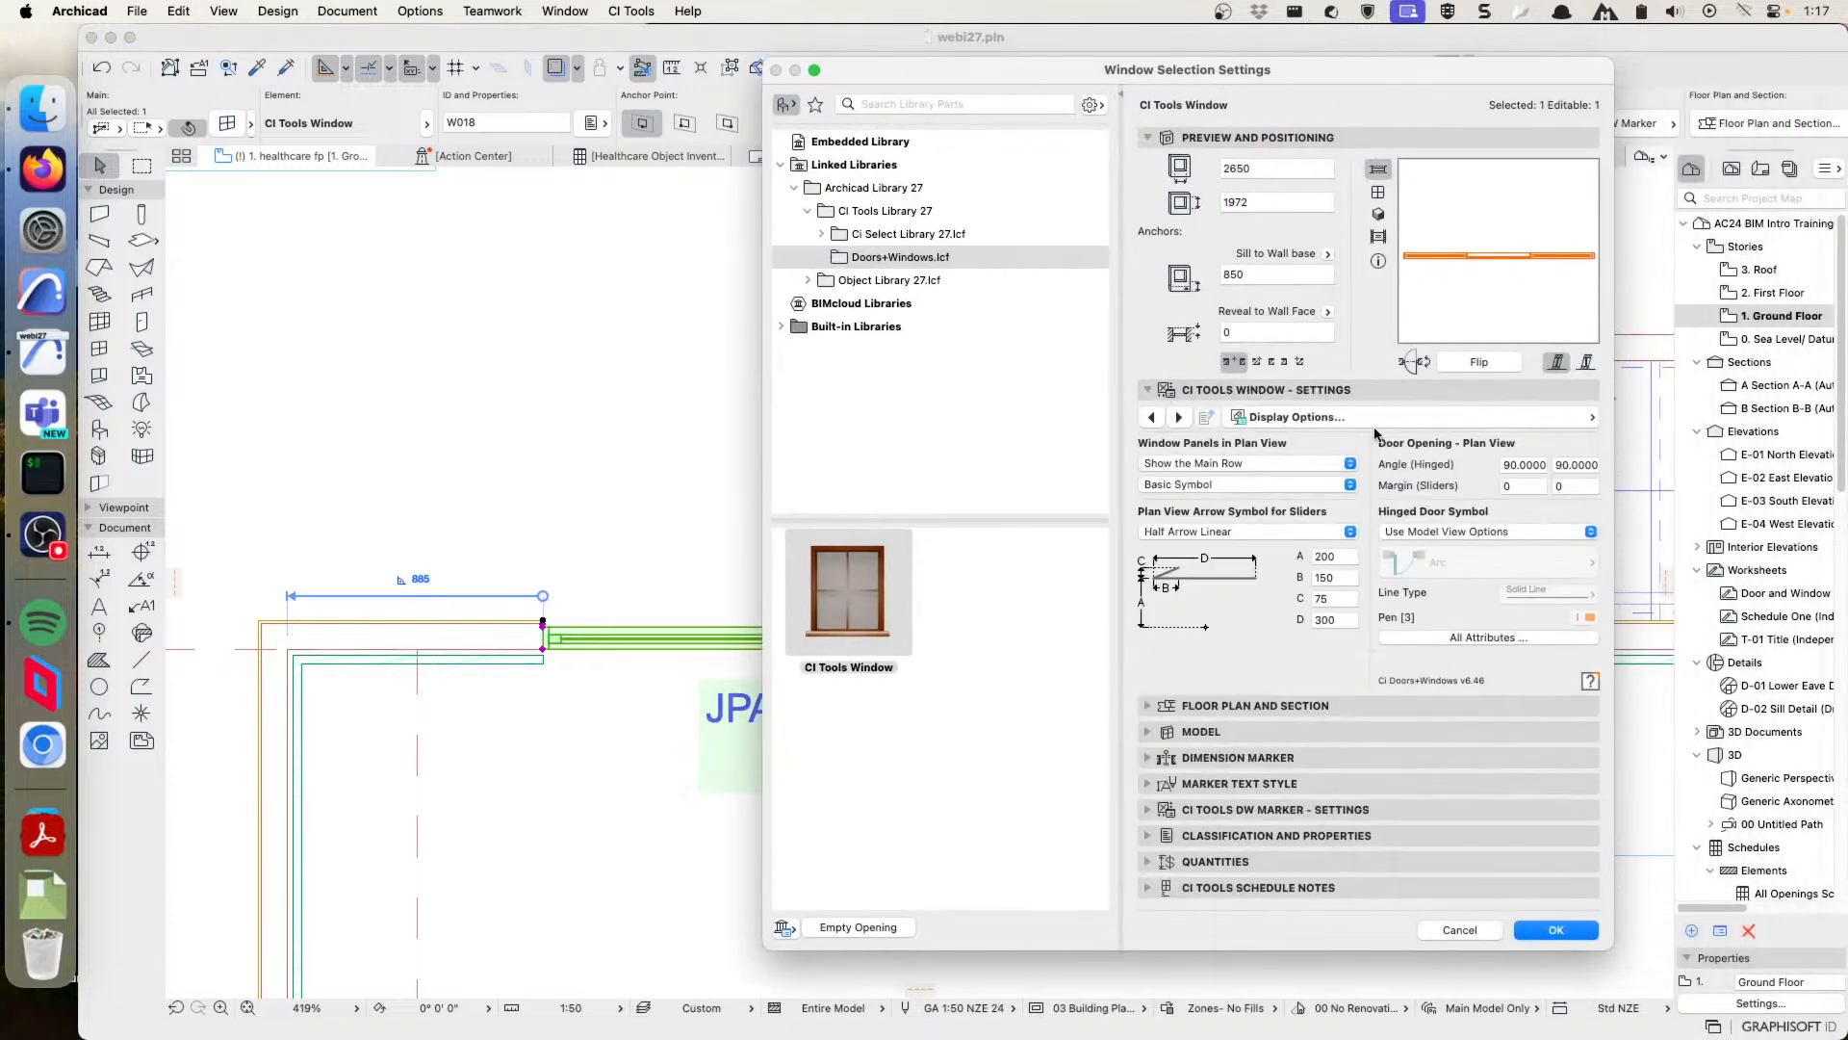
left_click(1344, 410)
scroll(1684, 438, "up", 1)
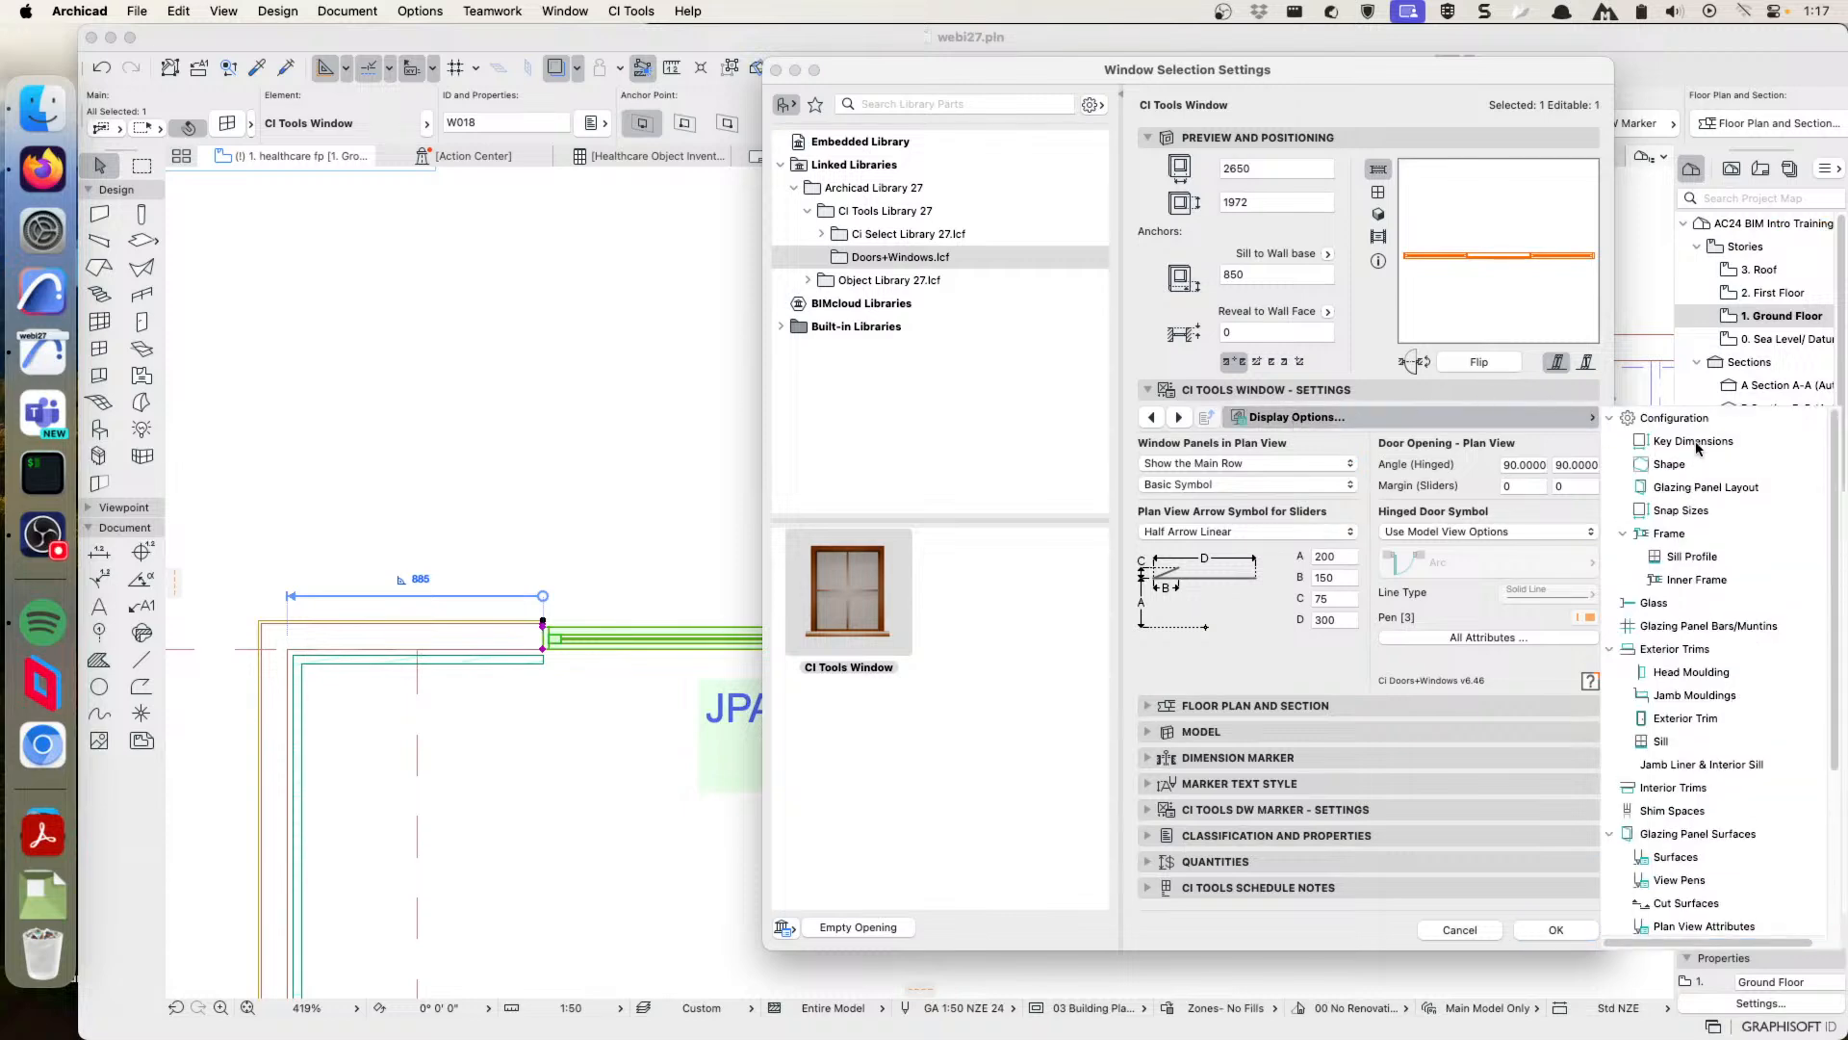
left_click(1672, 419)
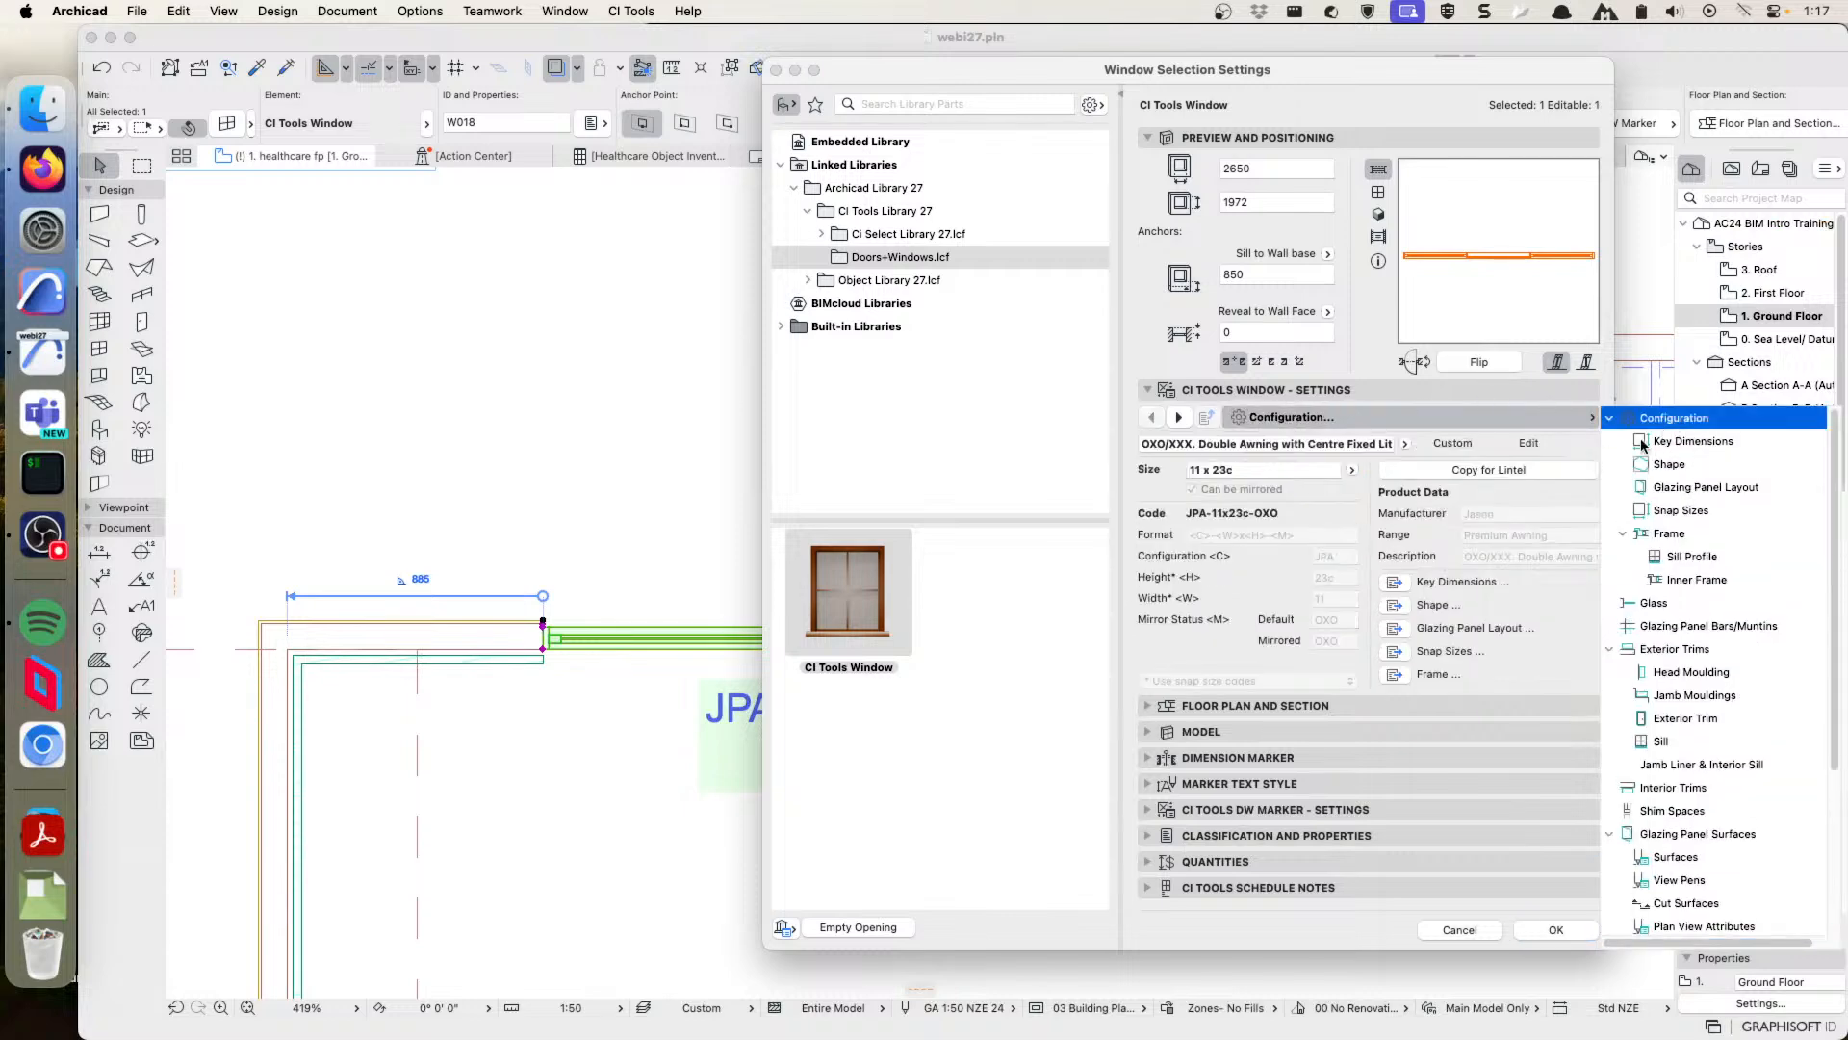
left_click(1405, 444)
left_click(1435, 519)
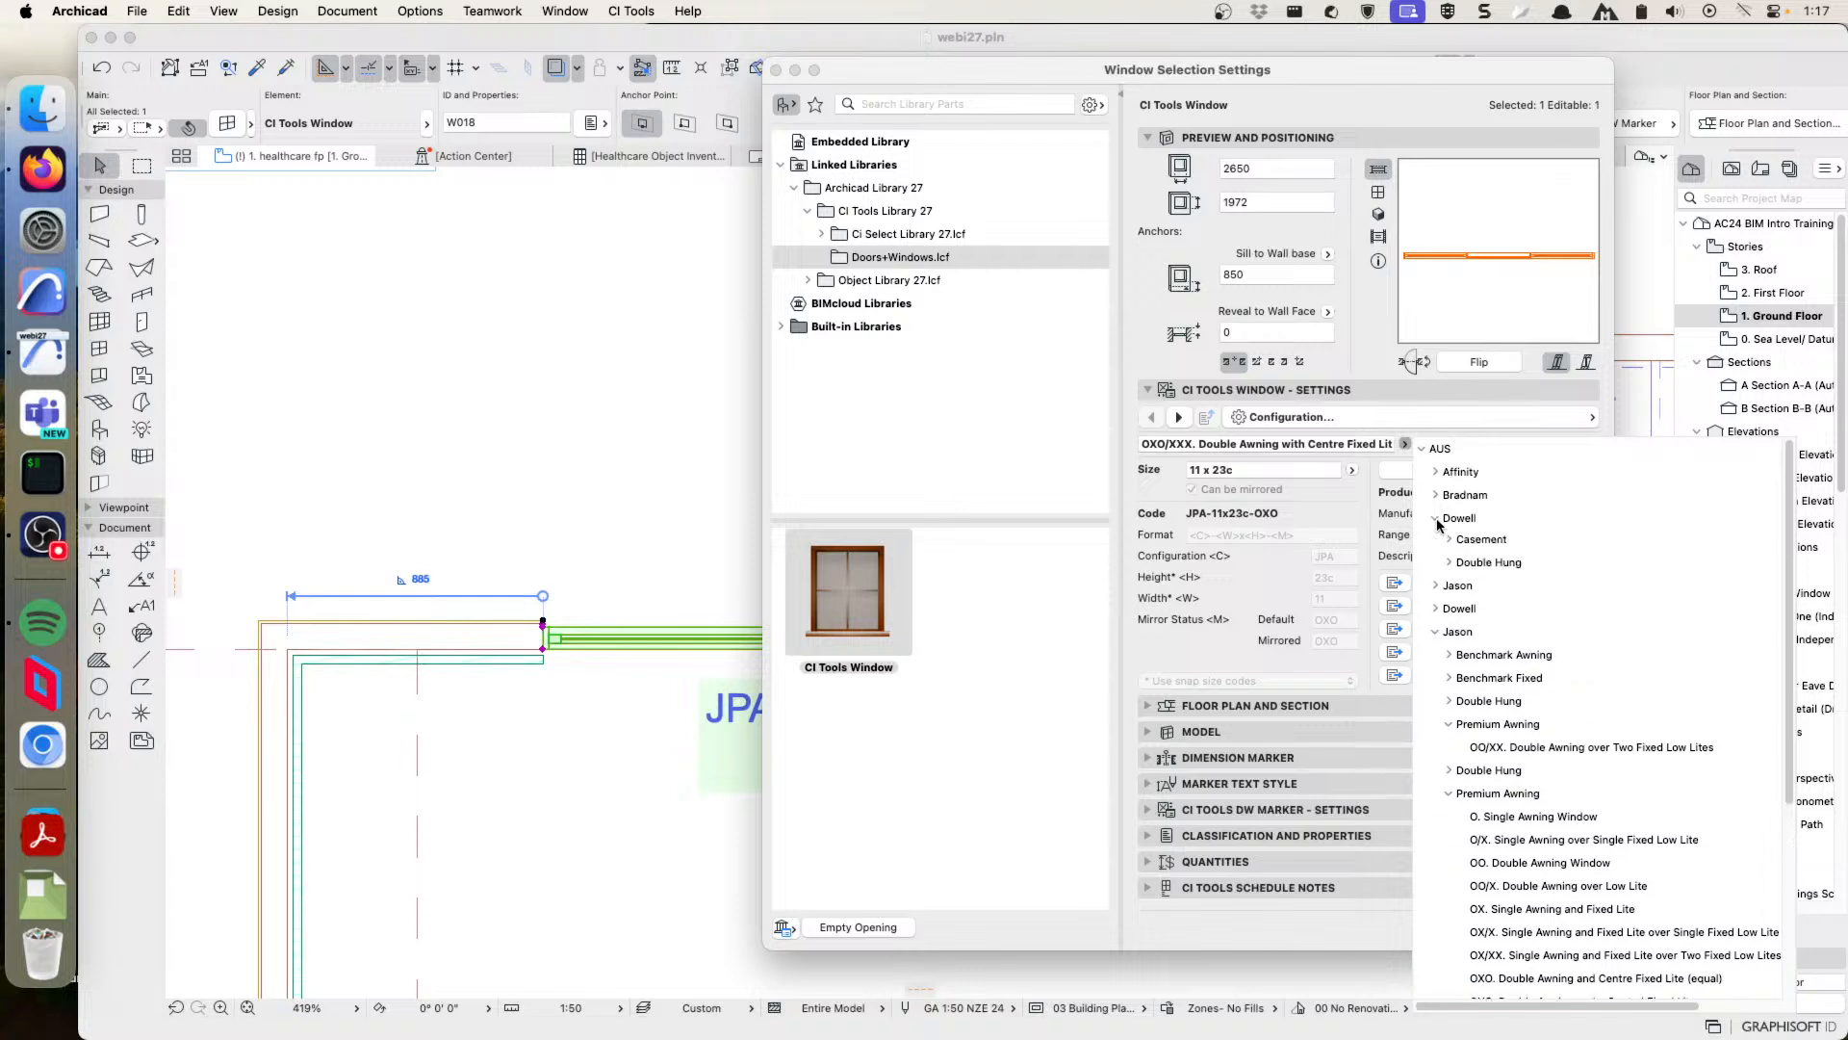
left_click(1449, 565)
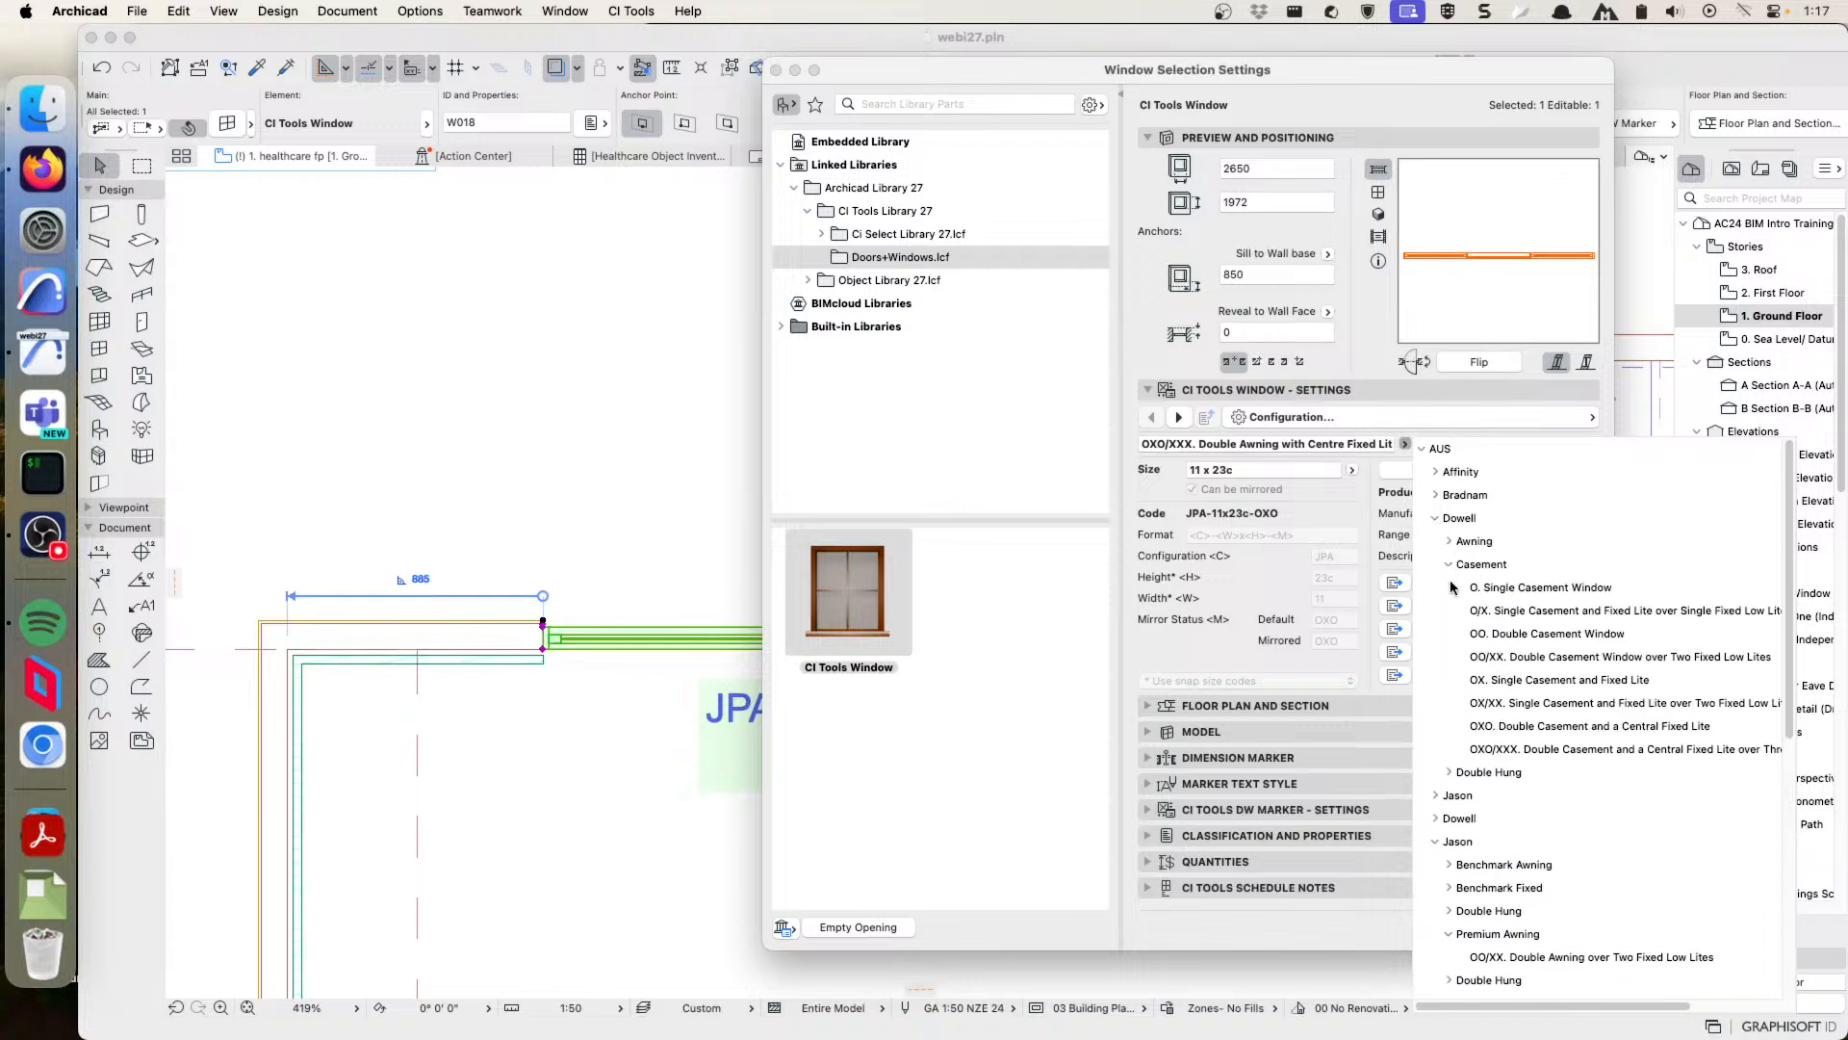
left_click(1511, 750)
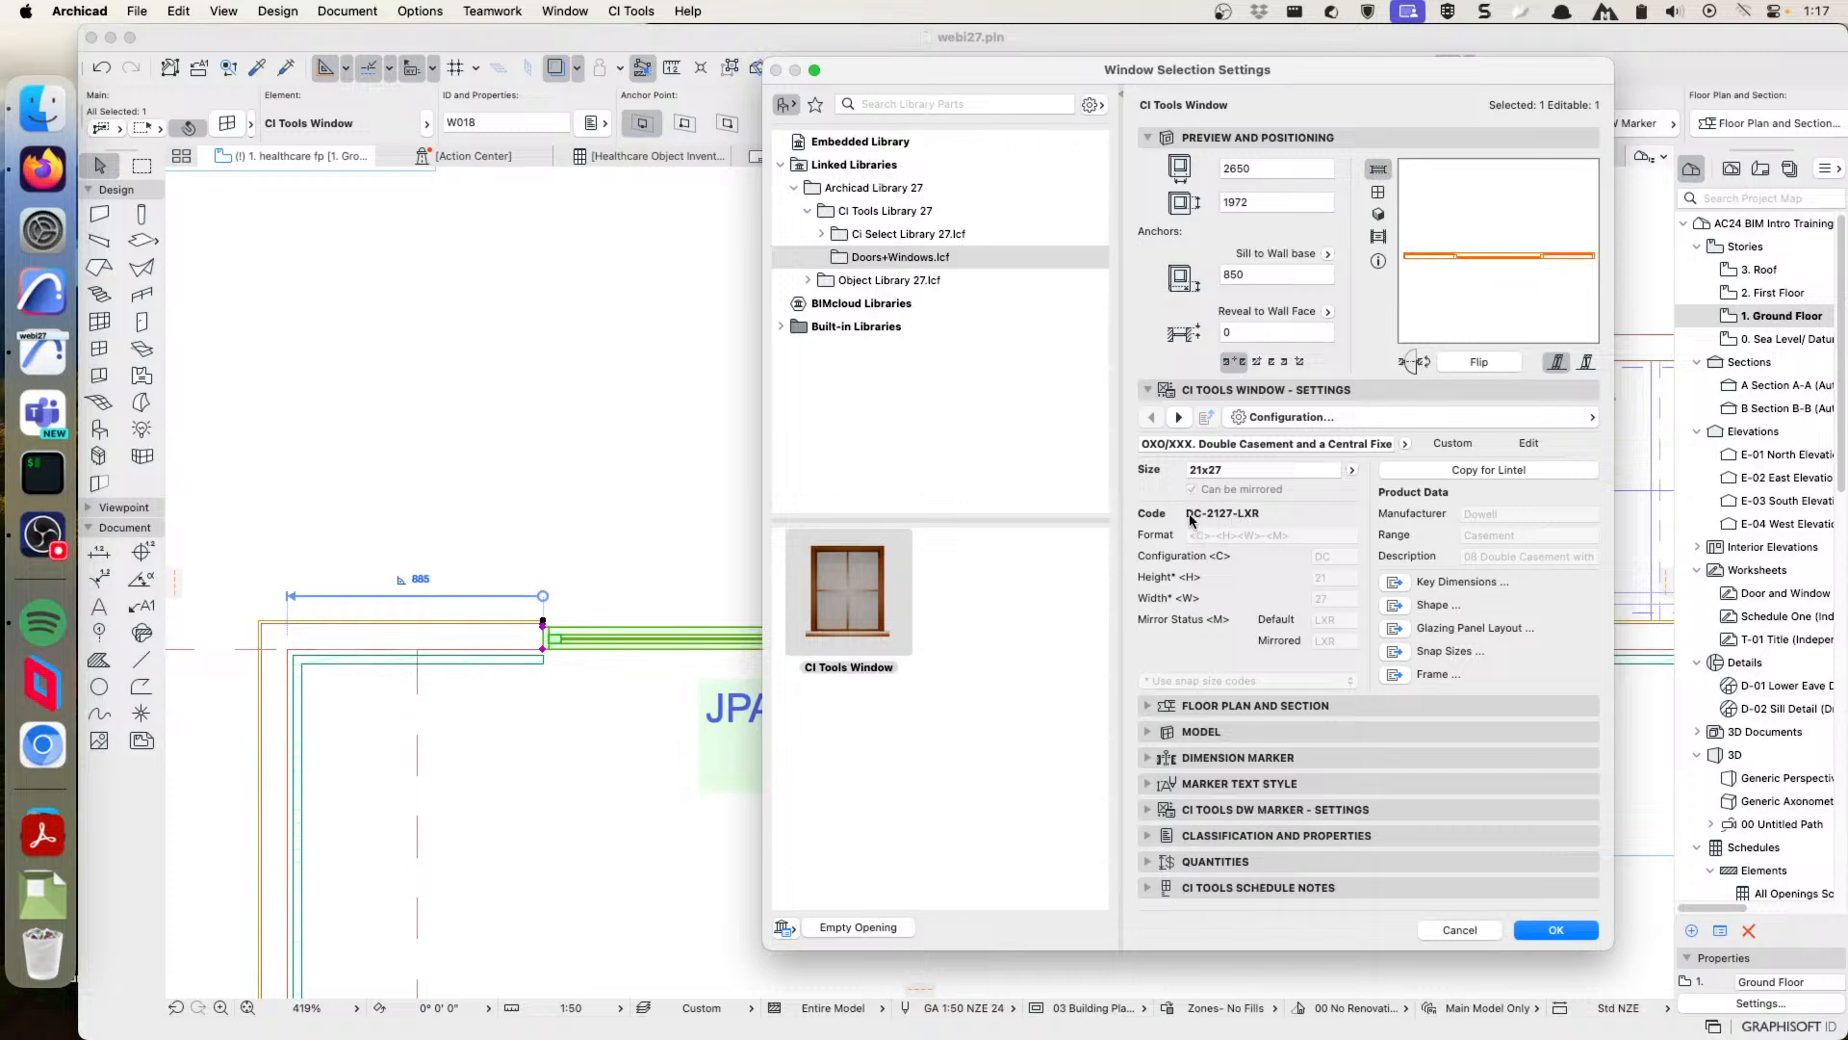
left_click(1354, 474)
key("Escape")
left_click(1557, 930)
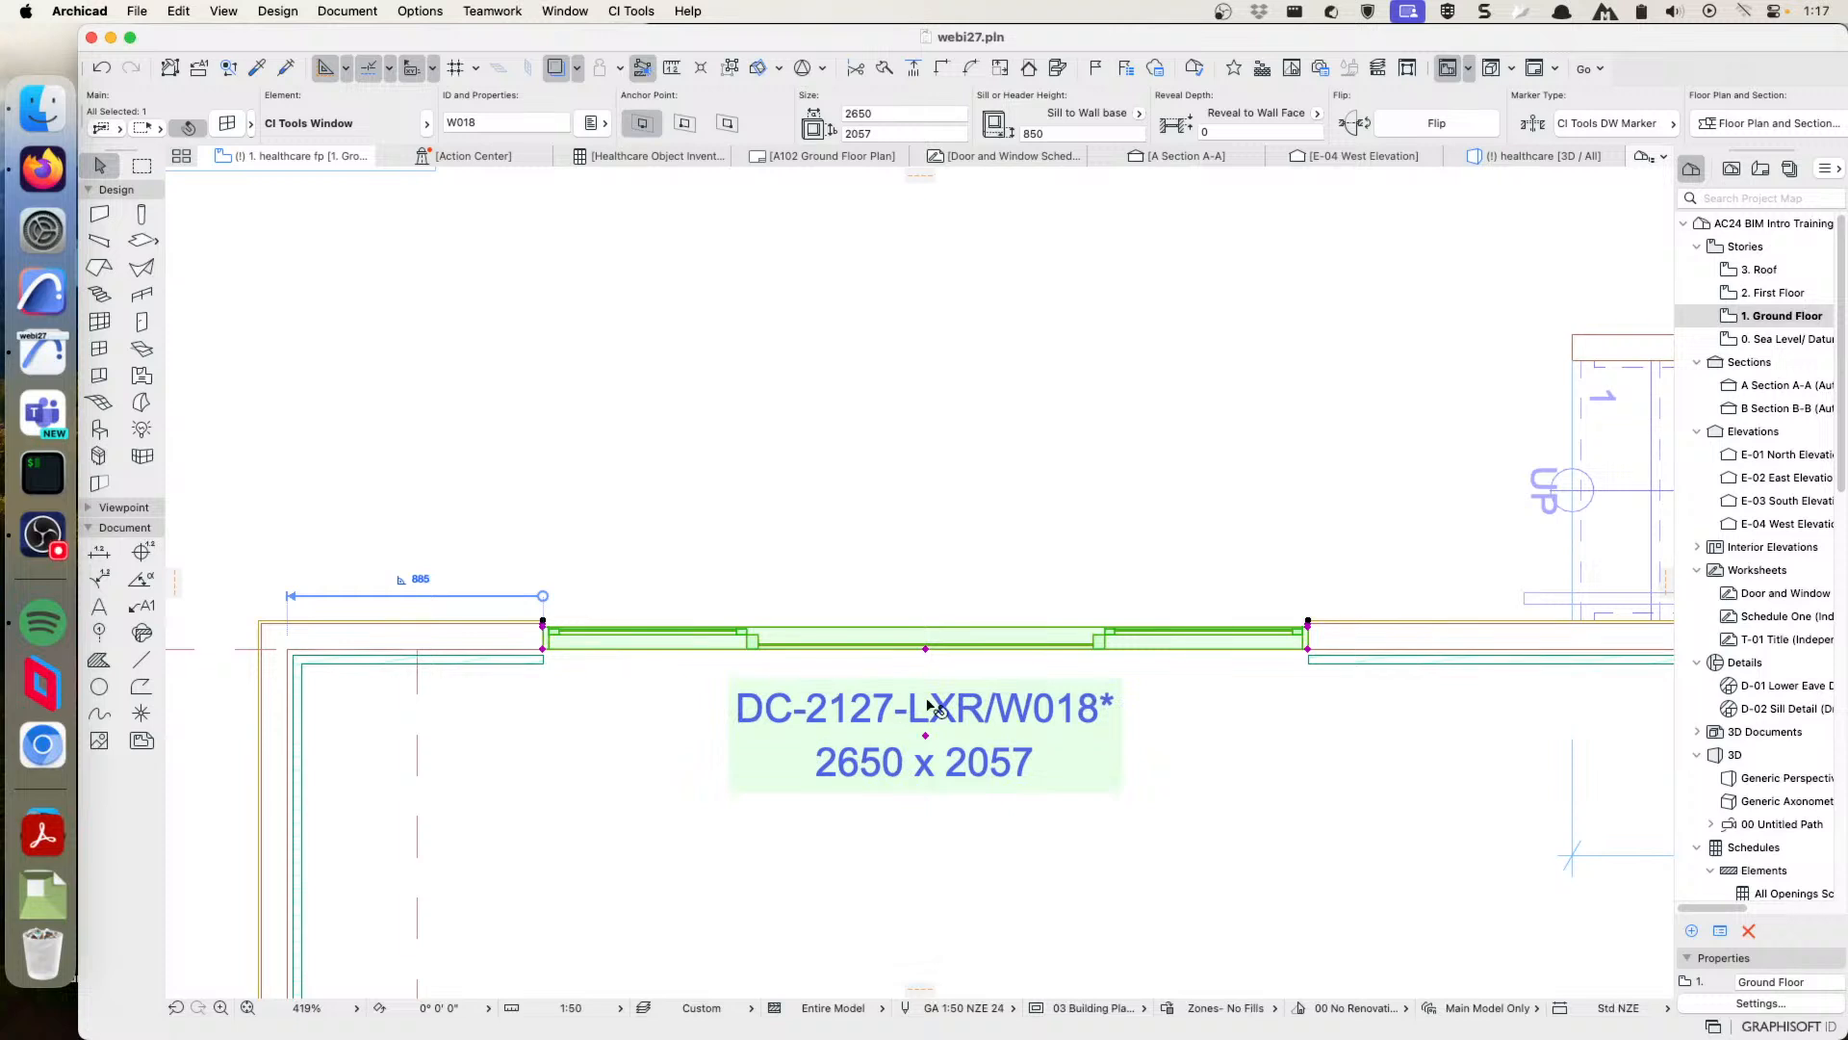
- Stretch the window's end inward to a width of 1810 mm and outward again to 2650 mm
left_click(1308, 621)
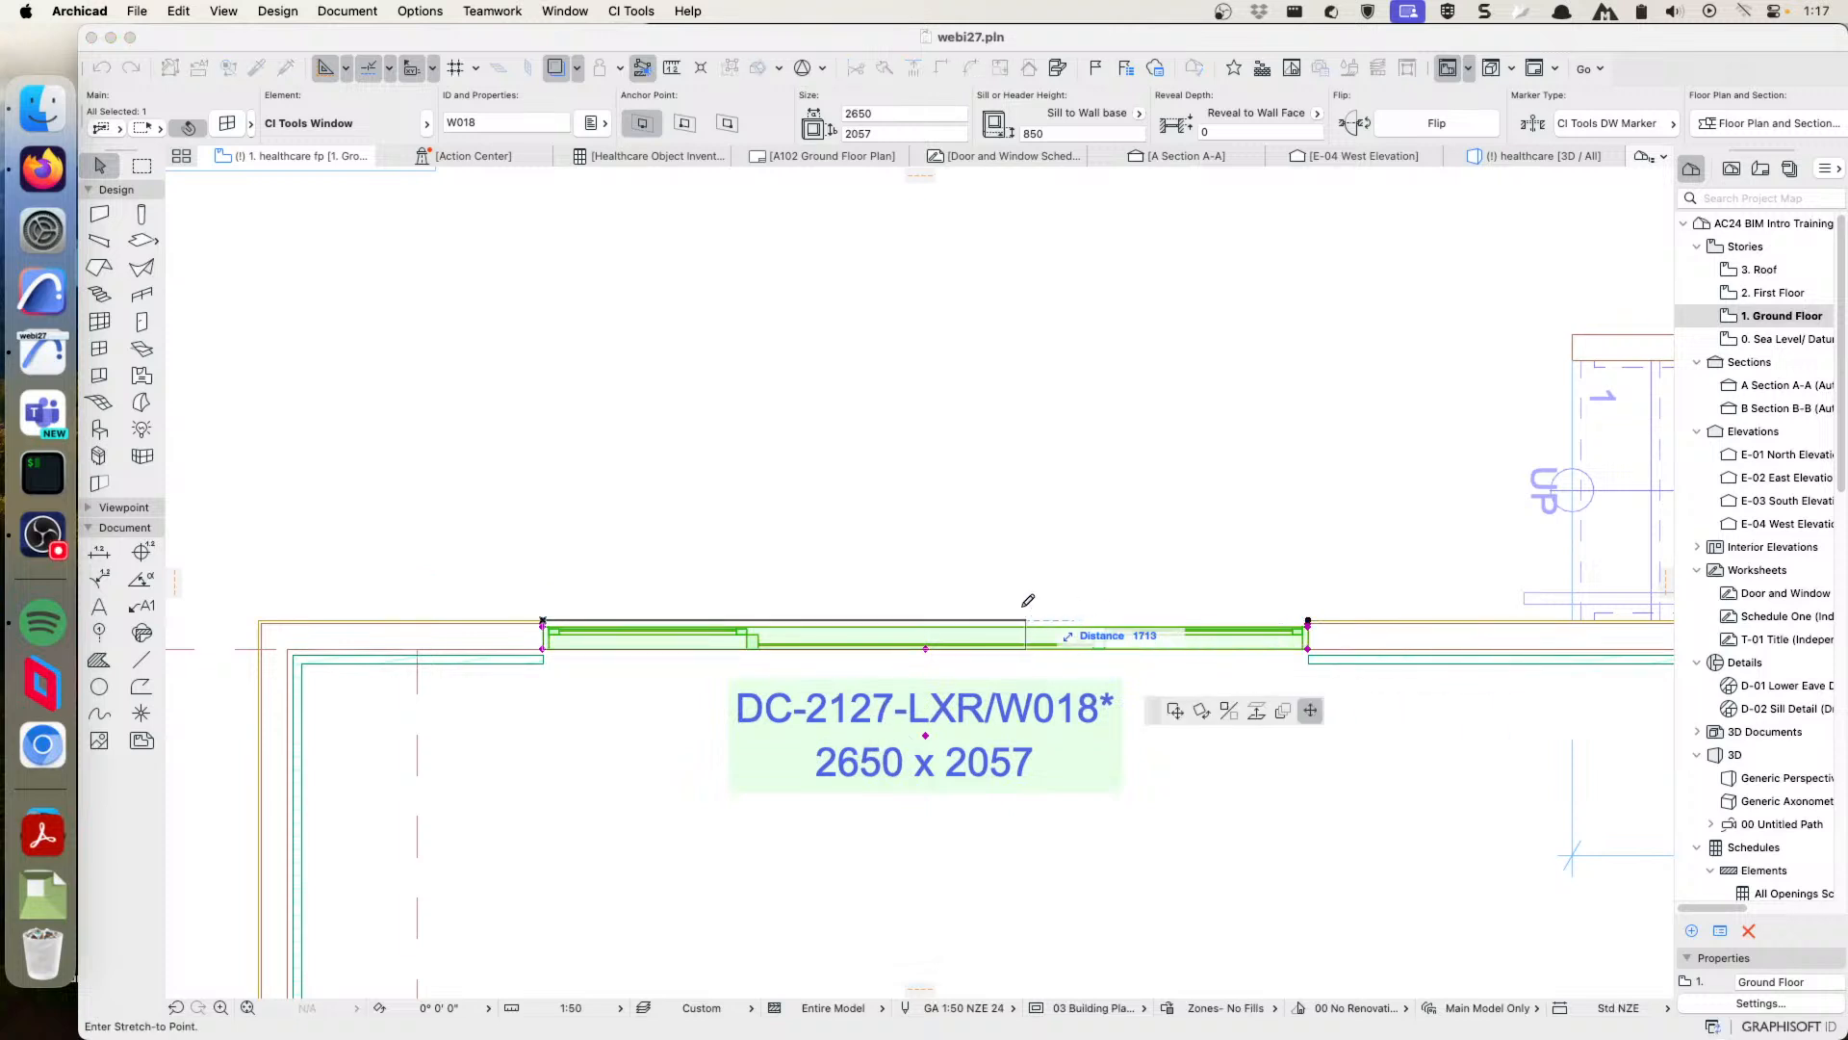
left_click(932, 603)
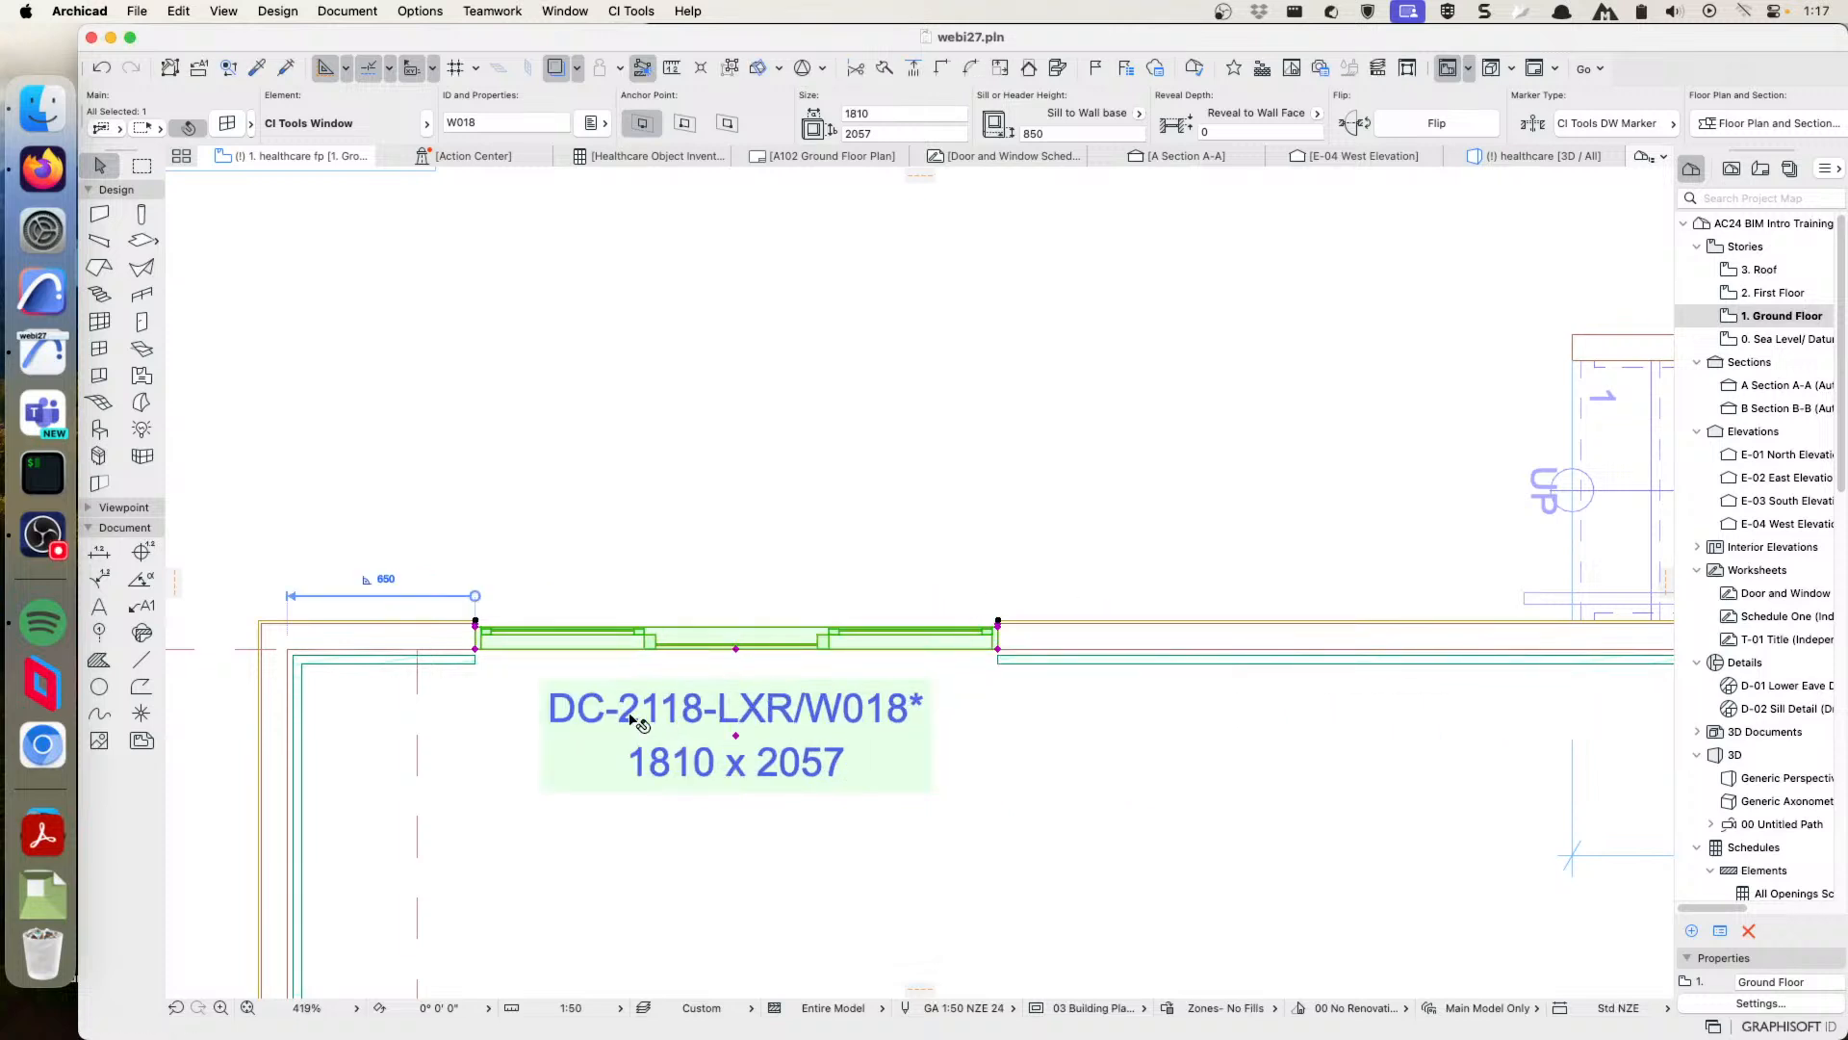
left_click(997, 622)
left_click(1507, 587)
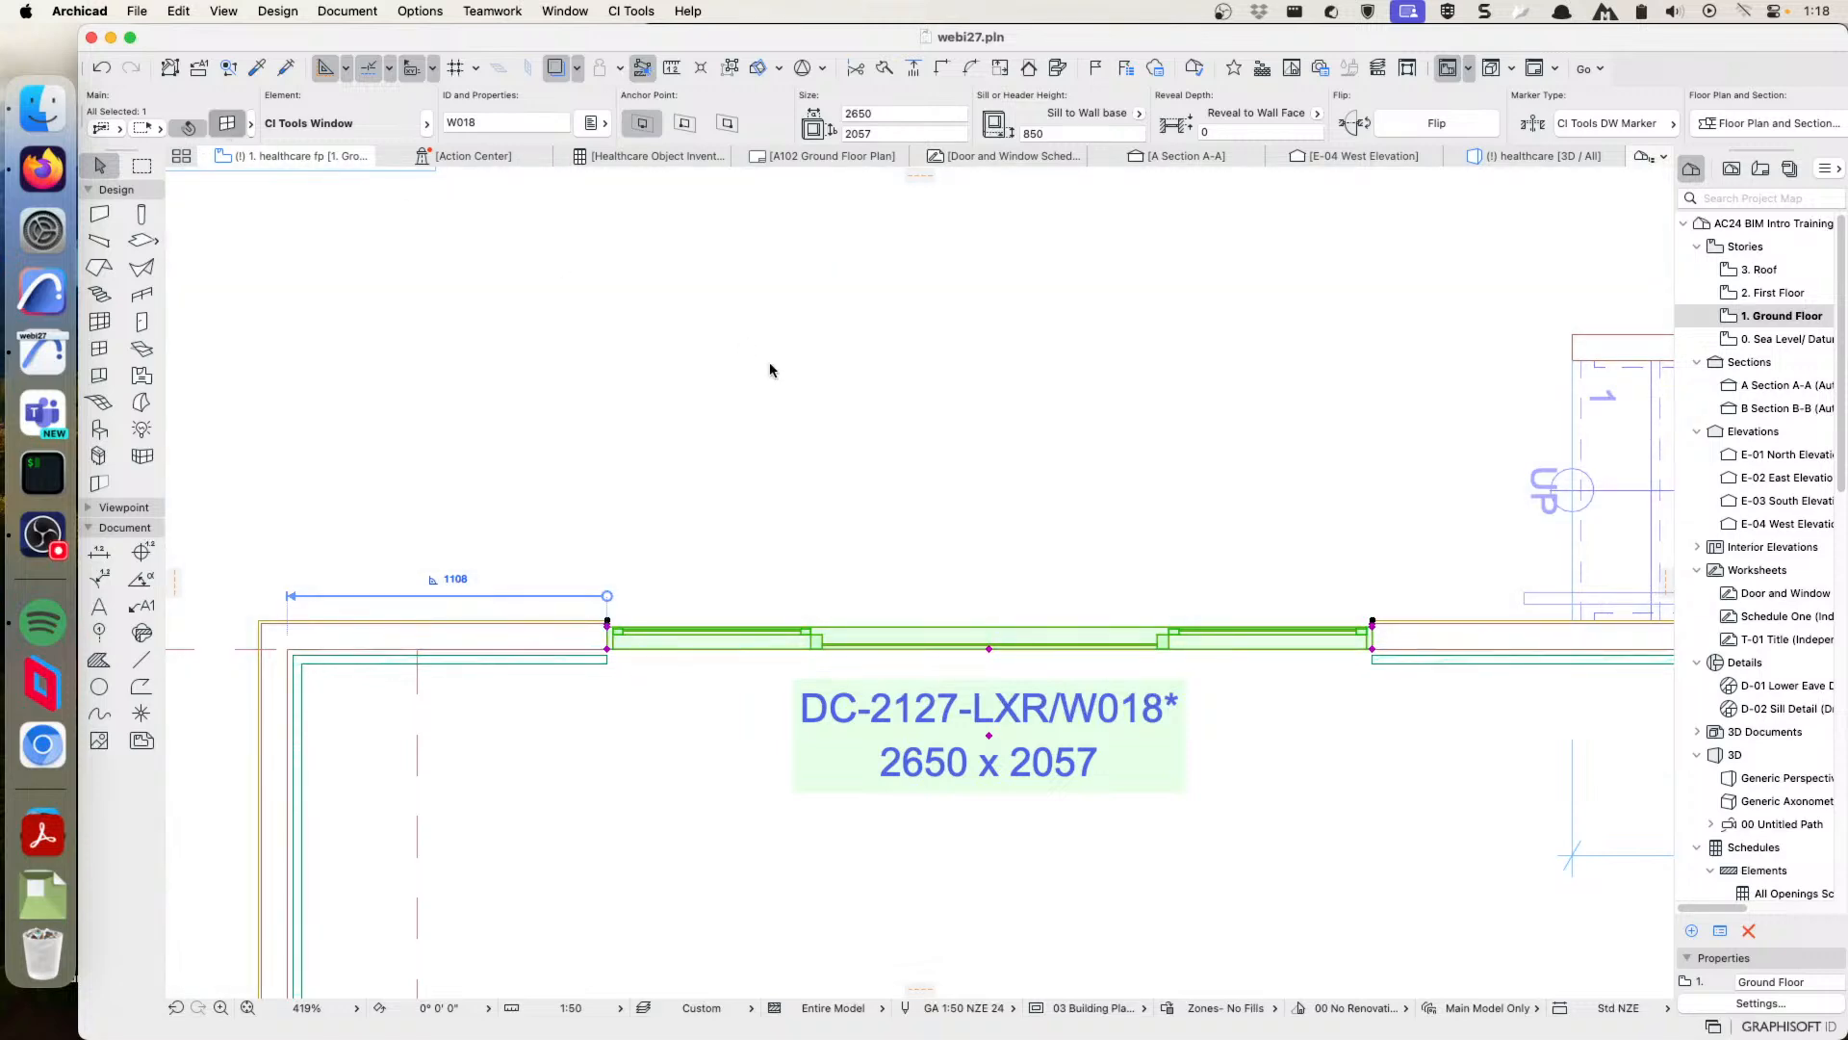
- Examine the list of manufacturers' presets in the window's configuration settings, without choosing another one
key("super+t")
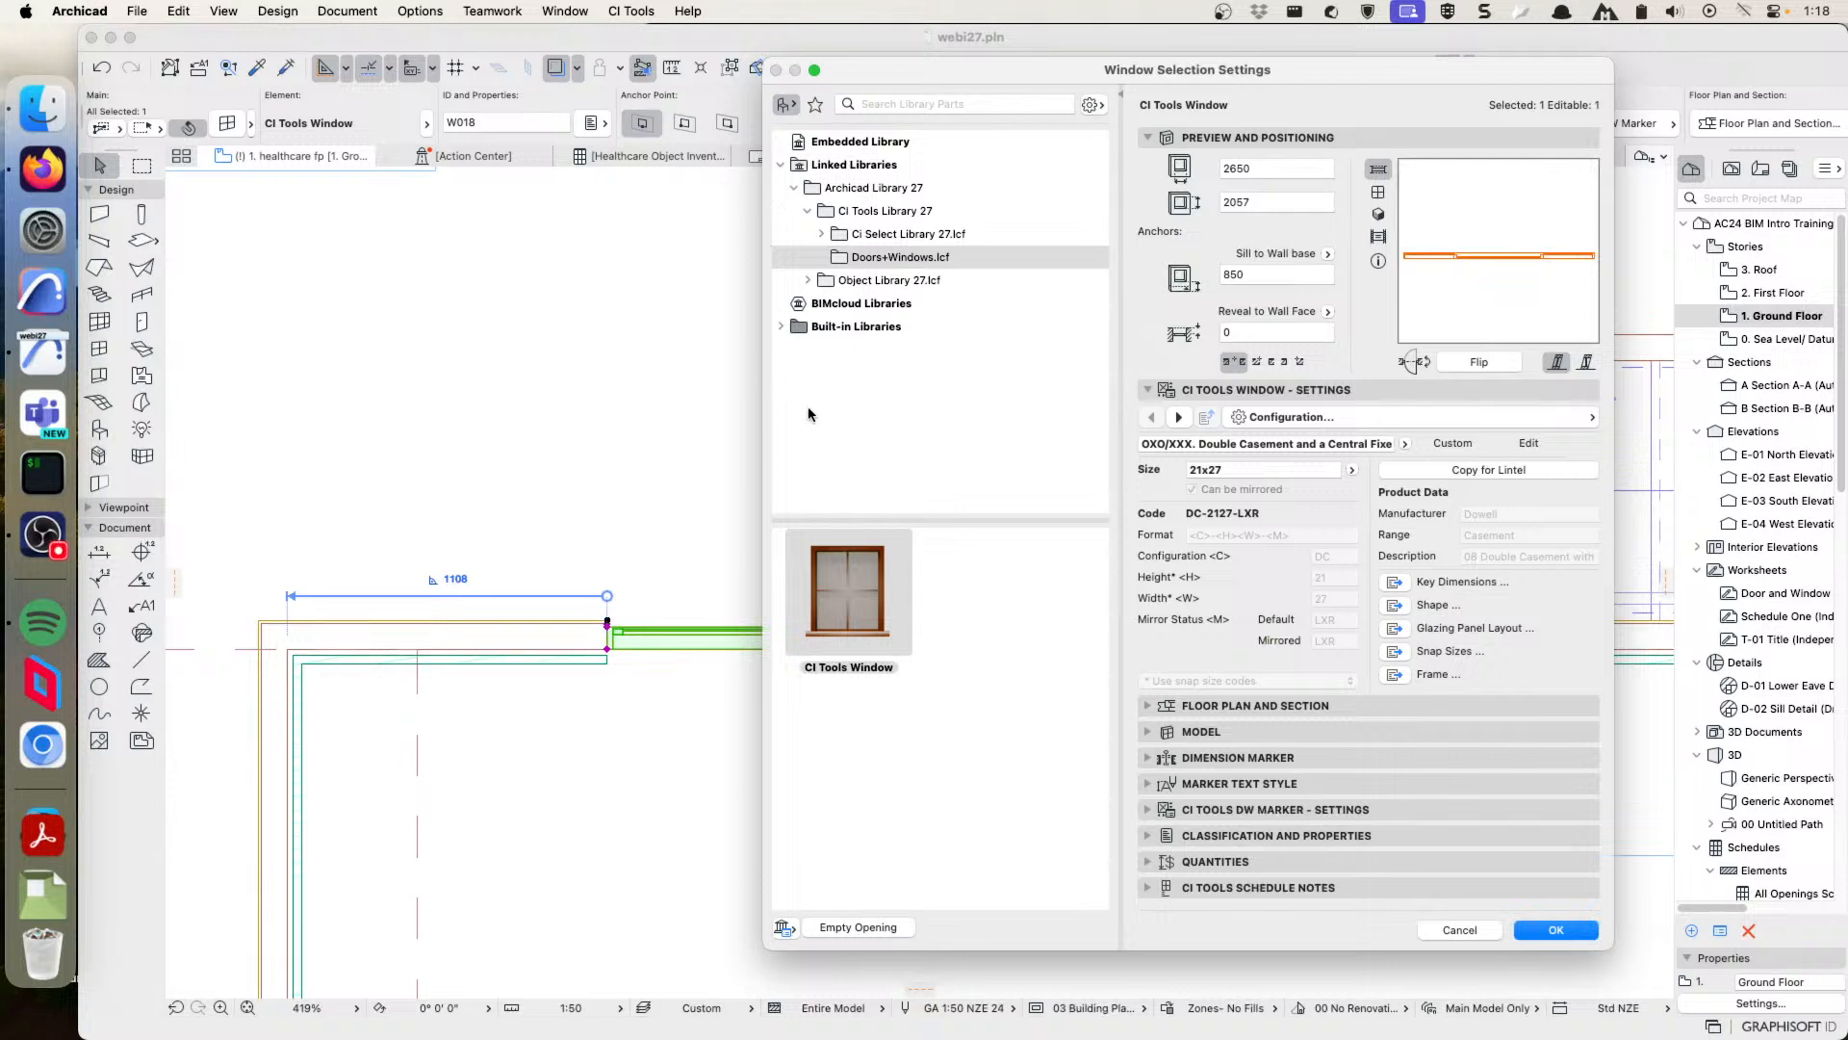
left_click_drag(1299, 72, 1198, 83)
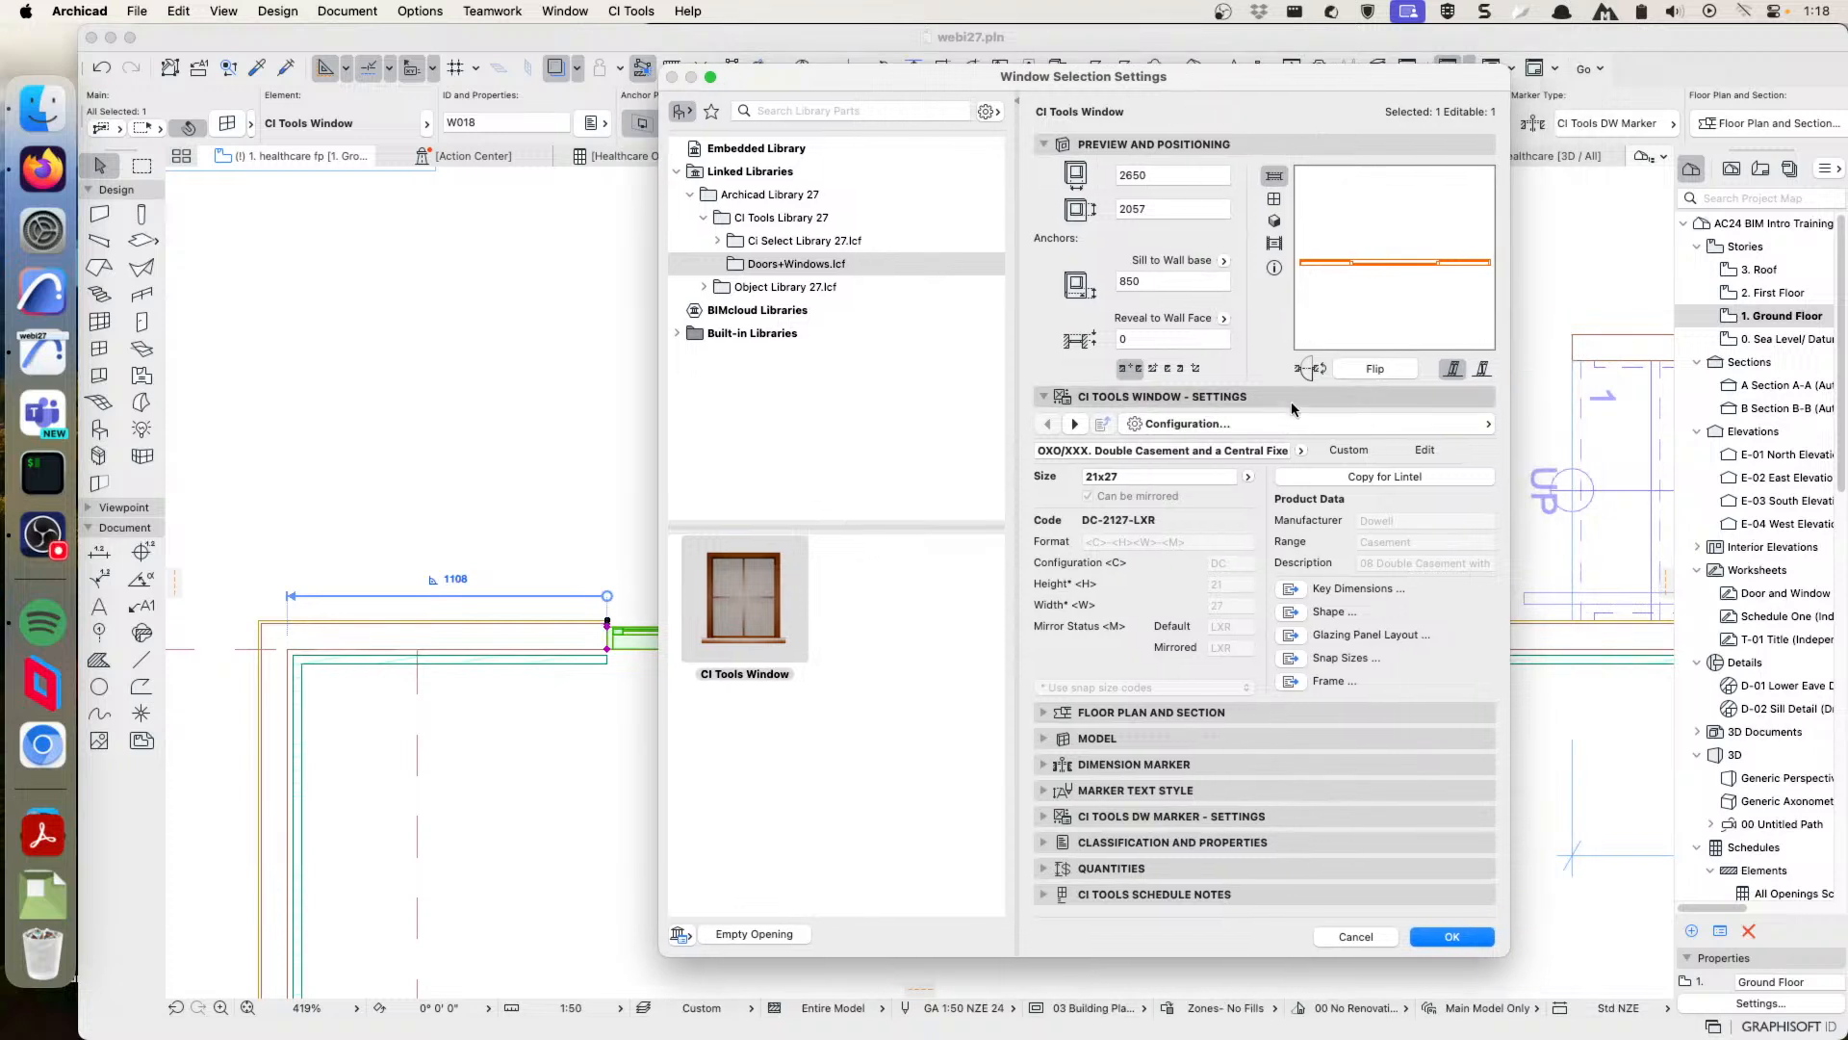
left_click(1301, 451)
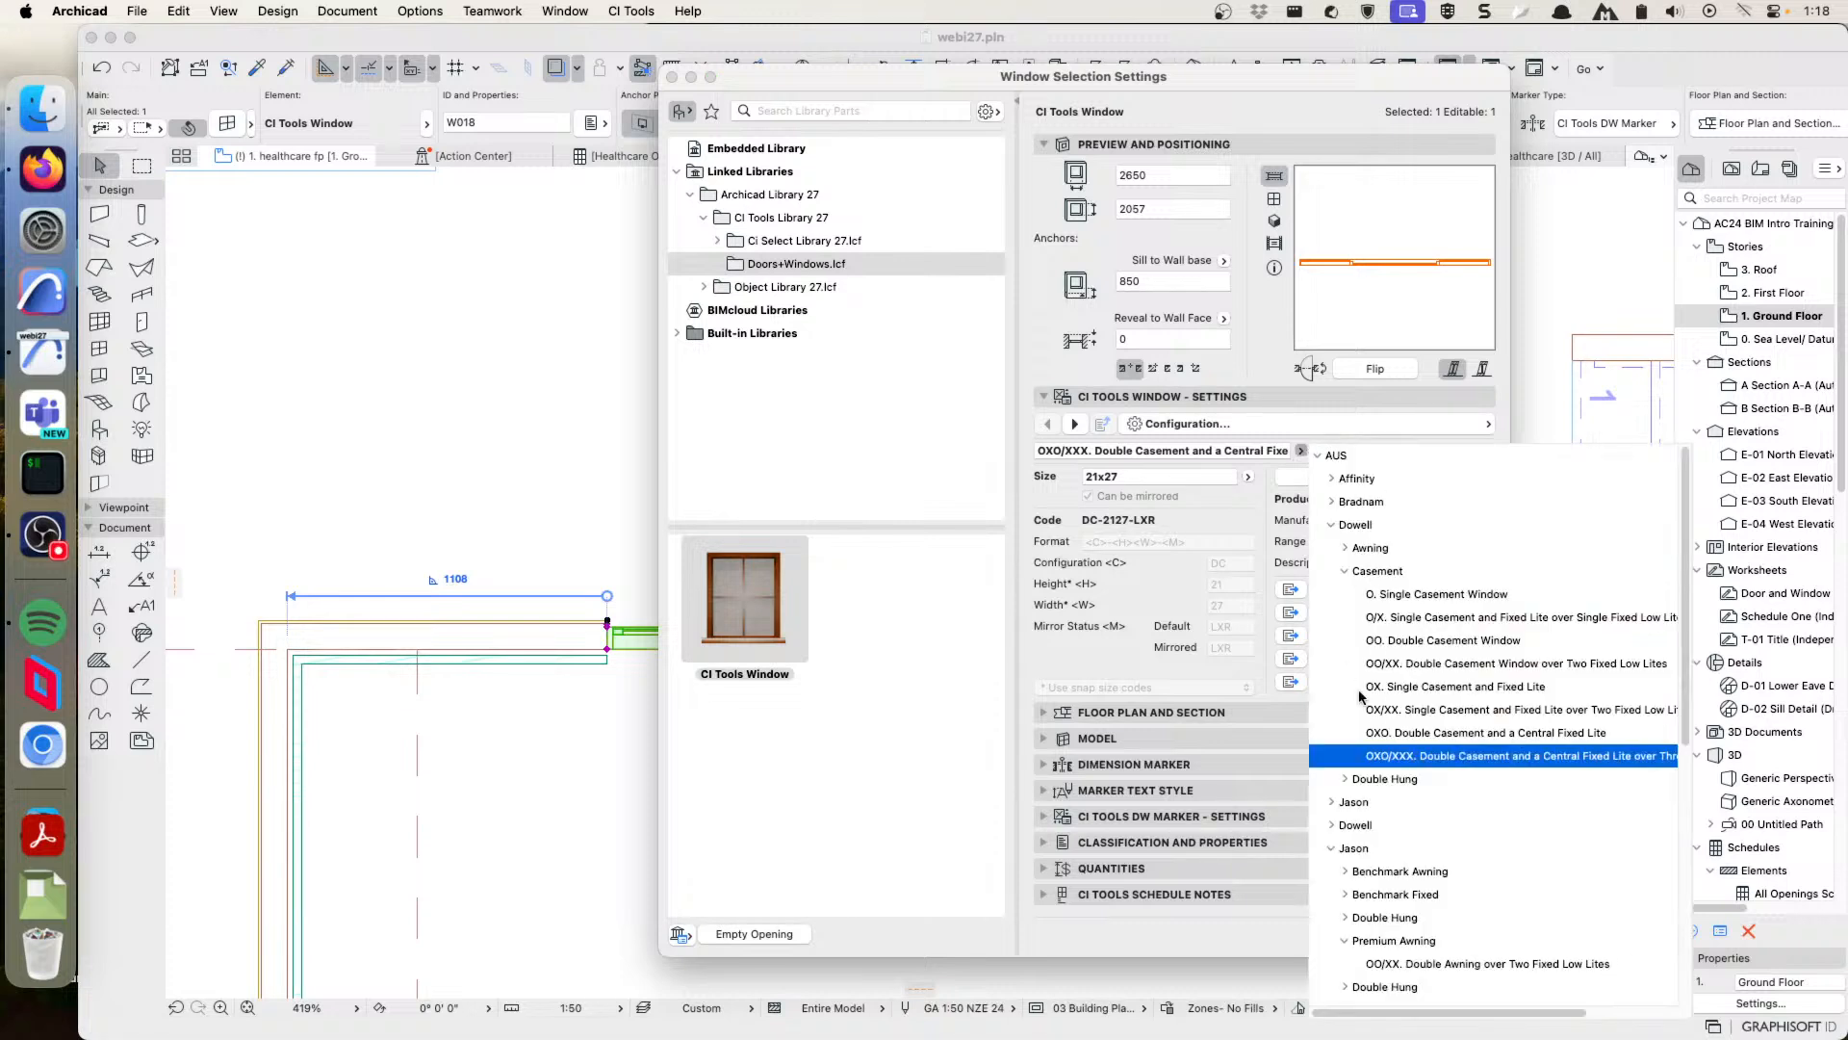
left_click(1332, 524)
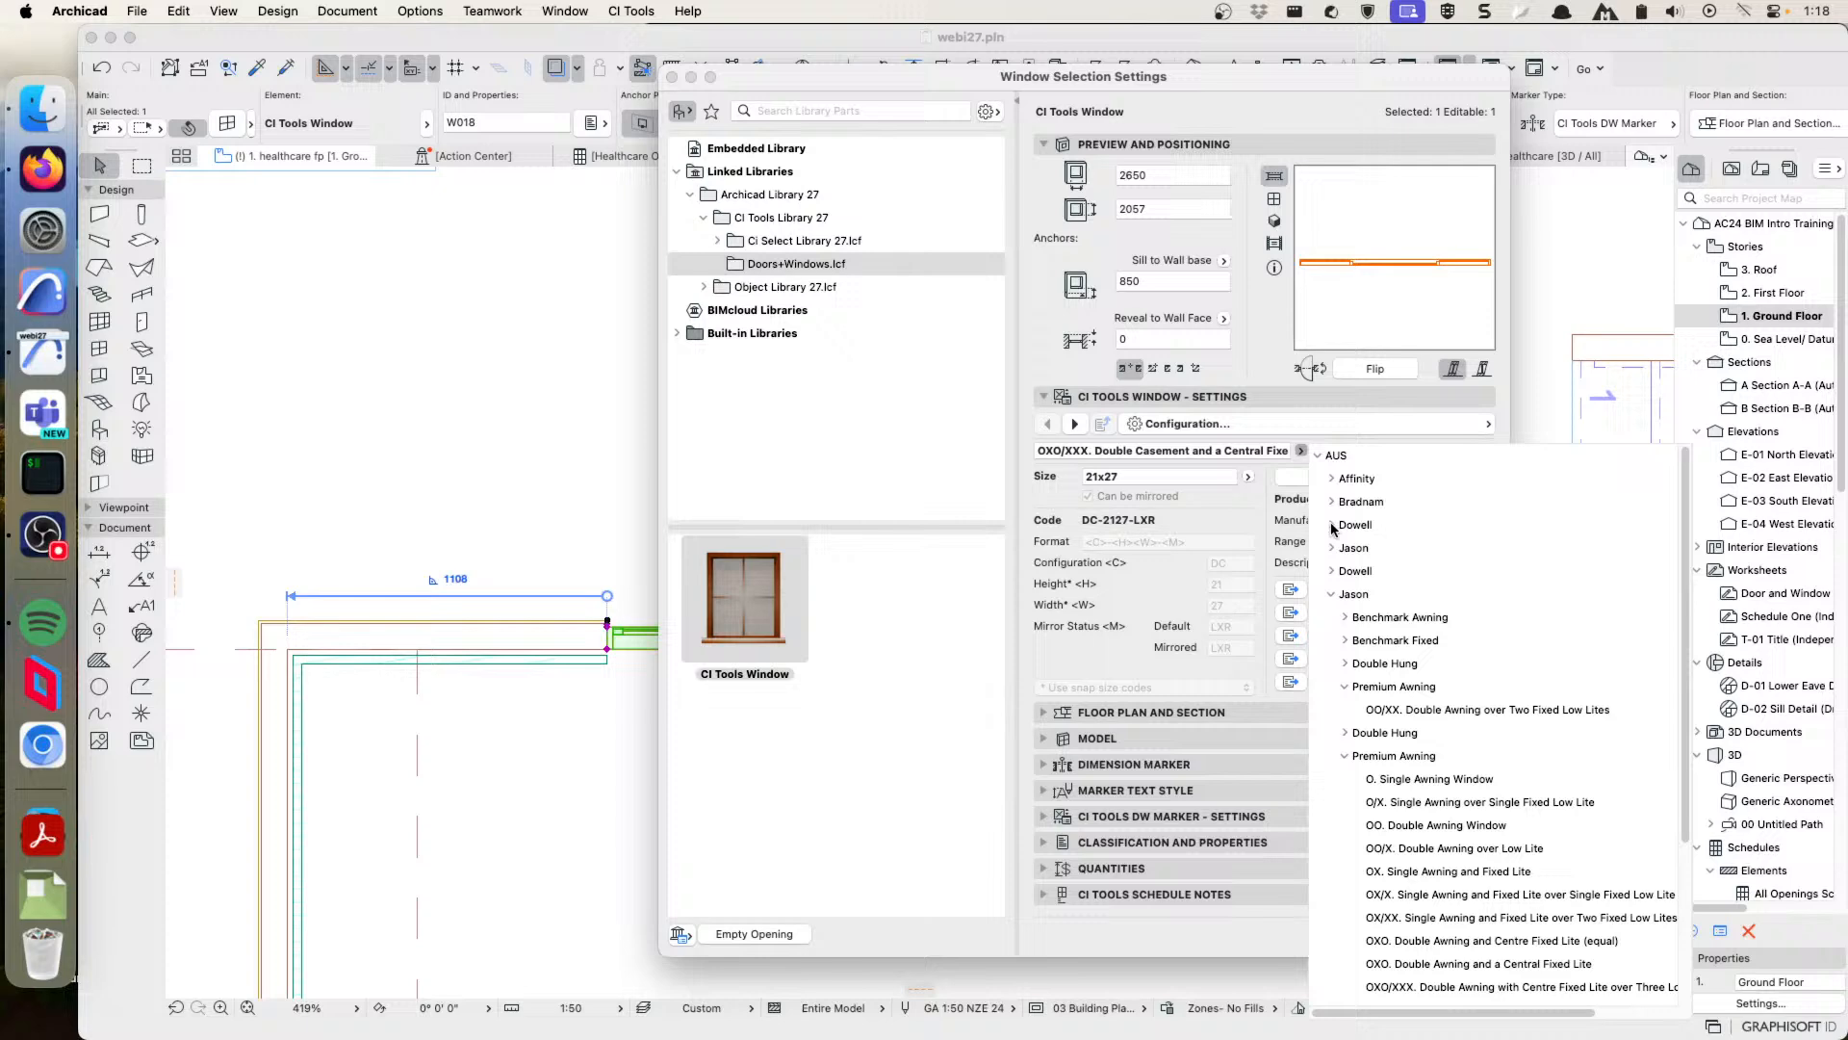
left_click(1332, 594)
left_click(1367, 214)
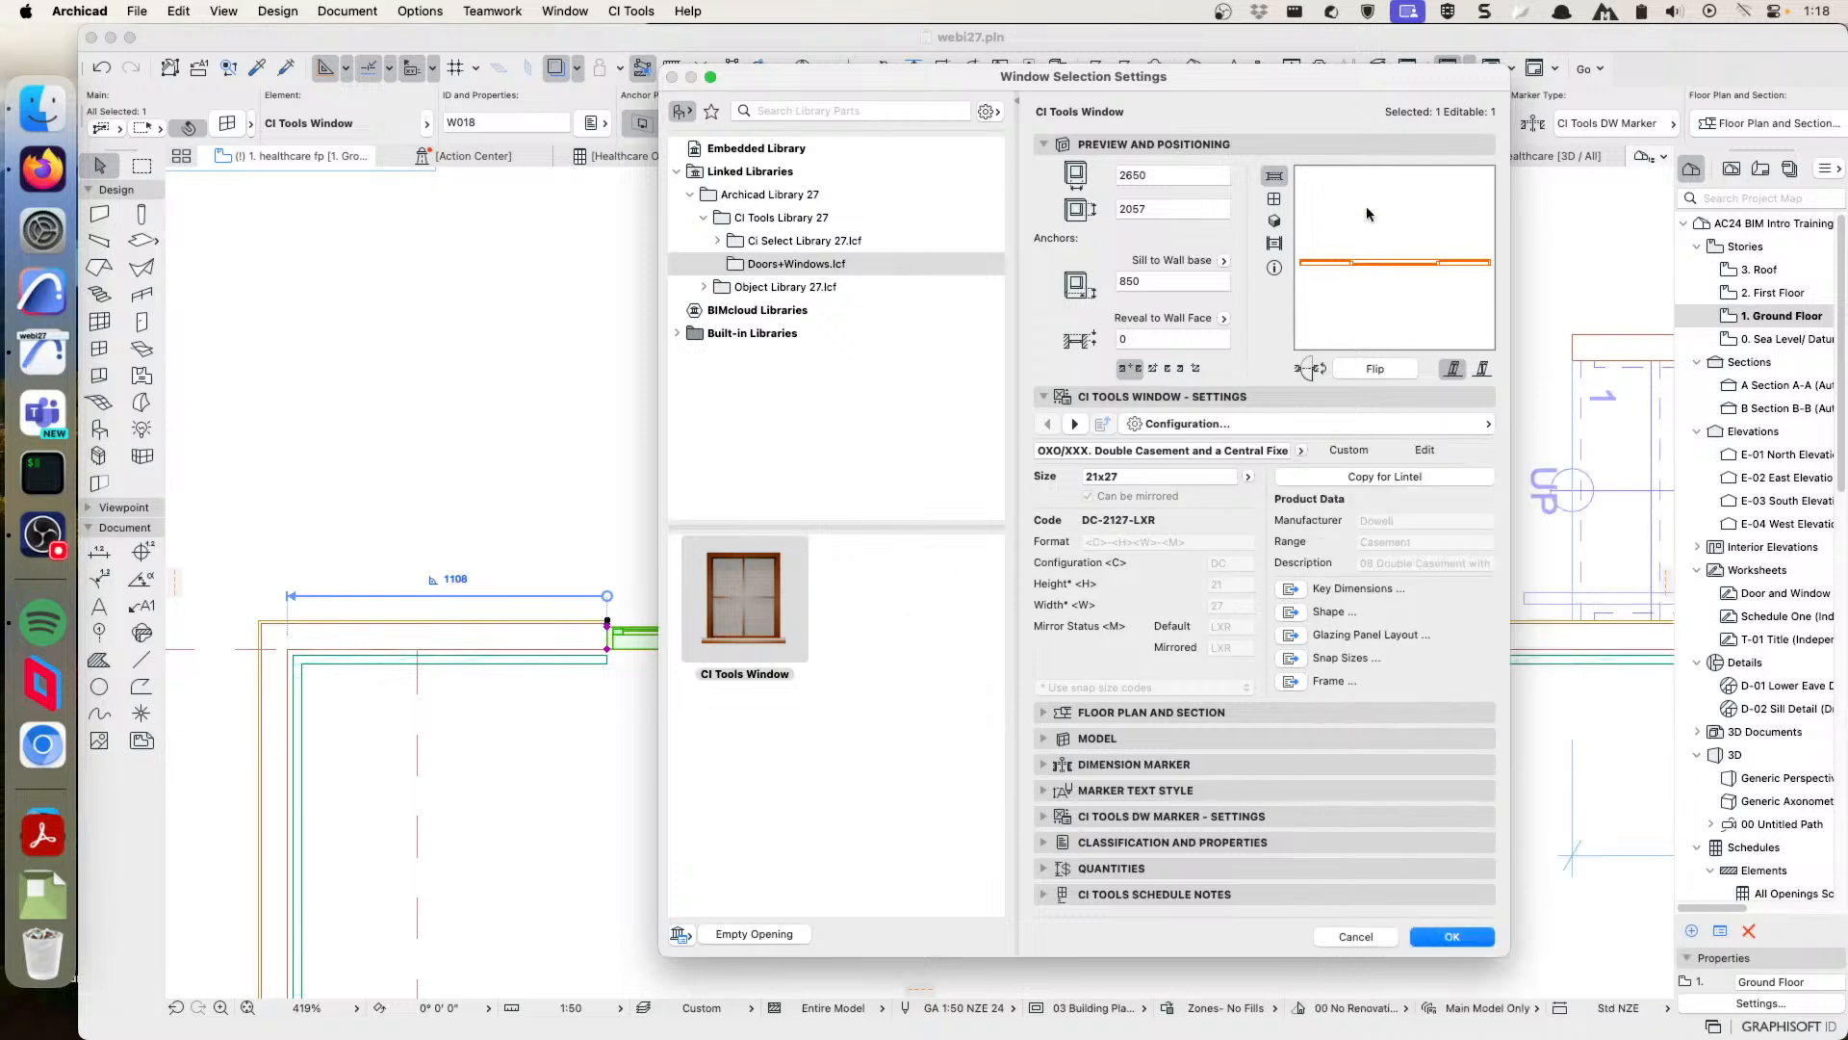
- Show the window's 3D preview and reset the CI Tools Window to its default settings
left_click(1273, 221)
right_click(751, 609)
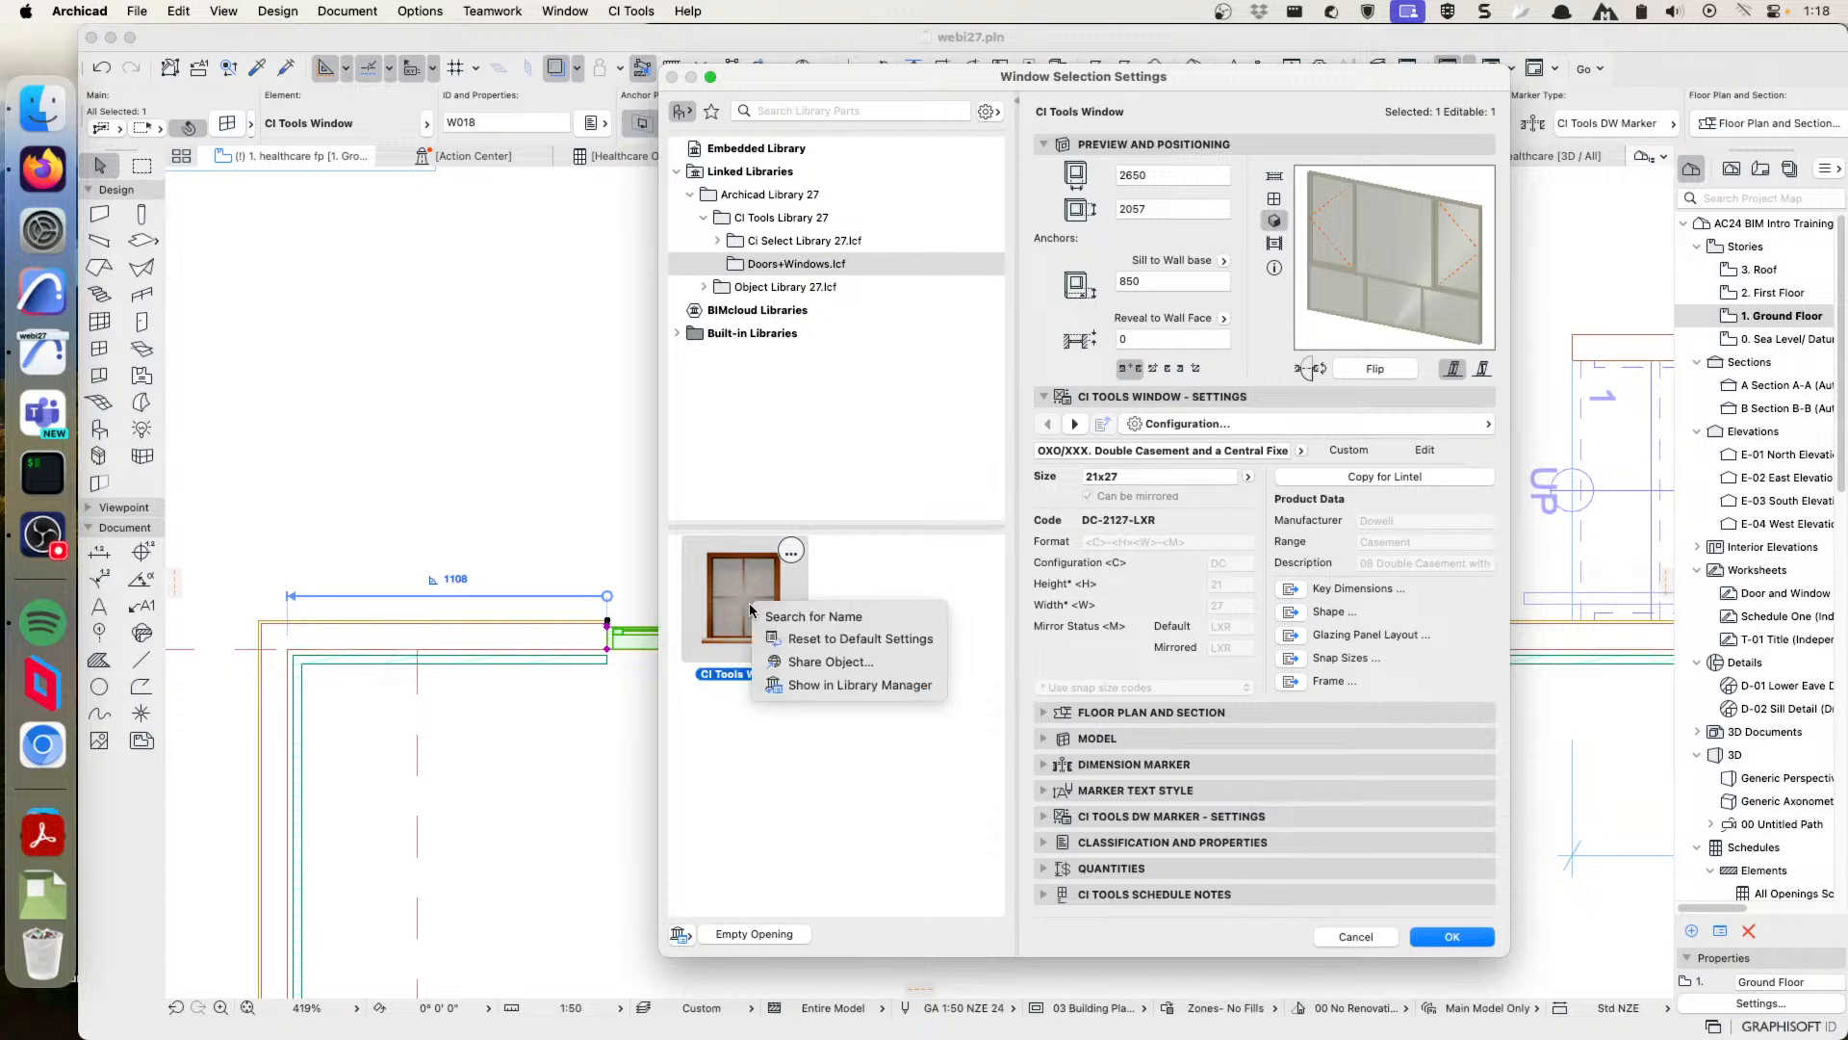
left_click(841, 636)
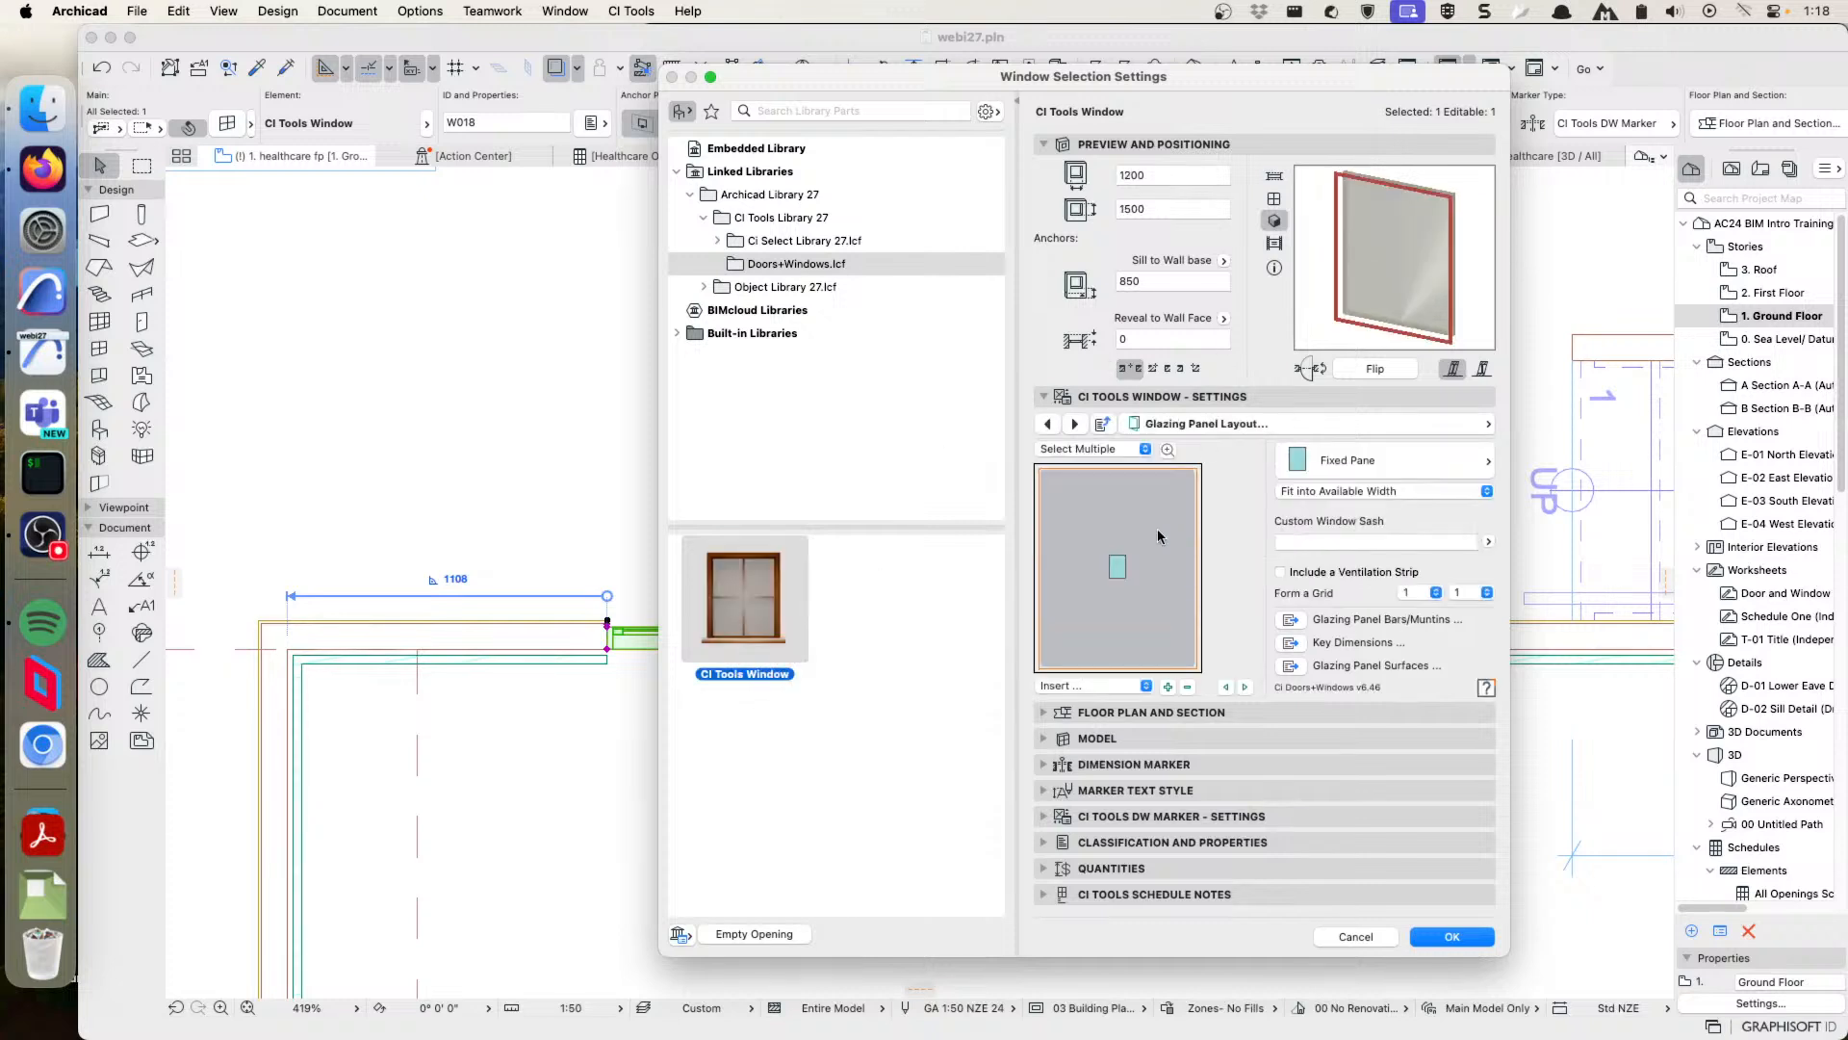
- Add a second glazing panel to the window's layout and change the right-hand panel to Louvres
left_click(1166, 687)
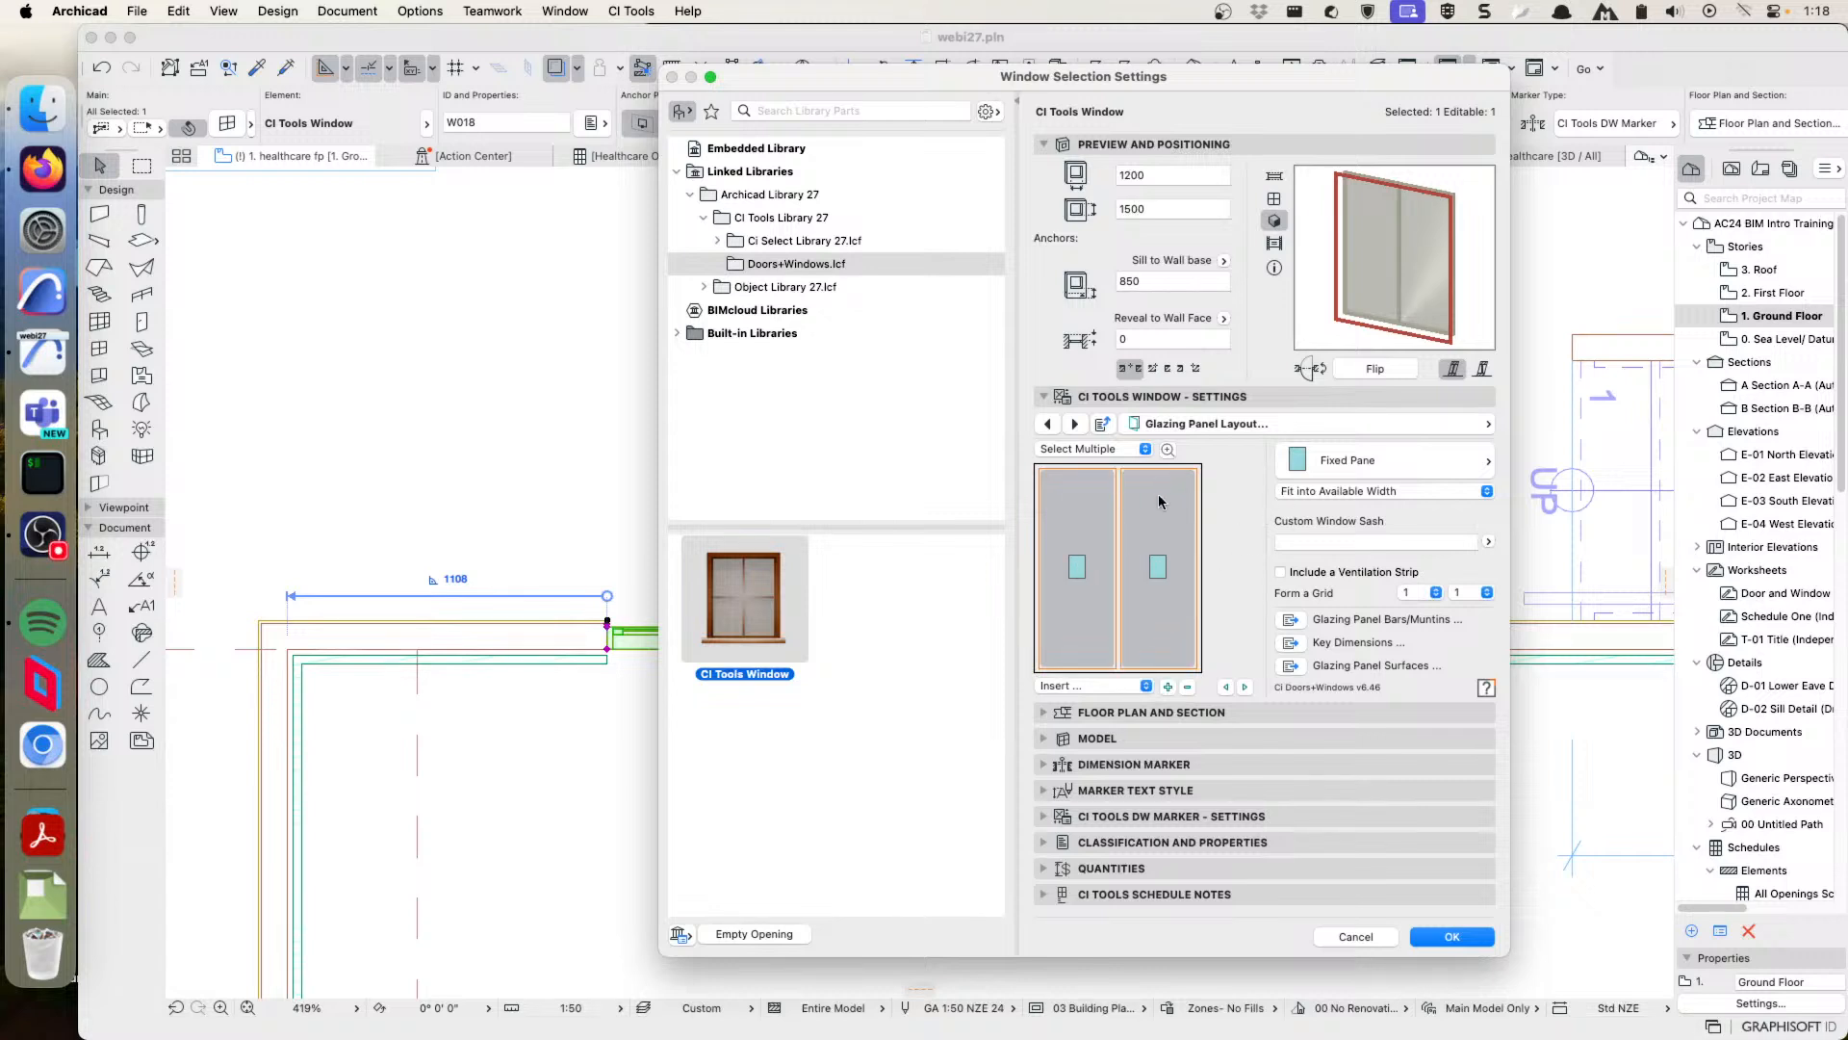
left_click(1105, 532)
left_click(1348, 461)
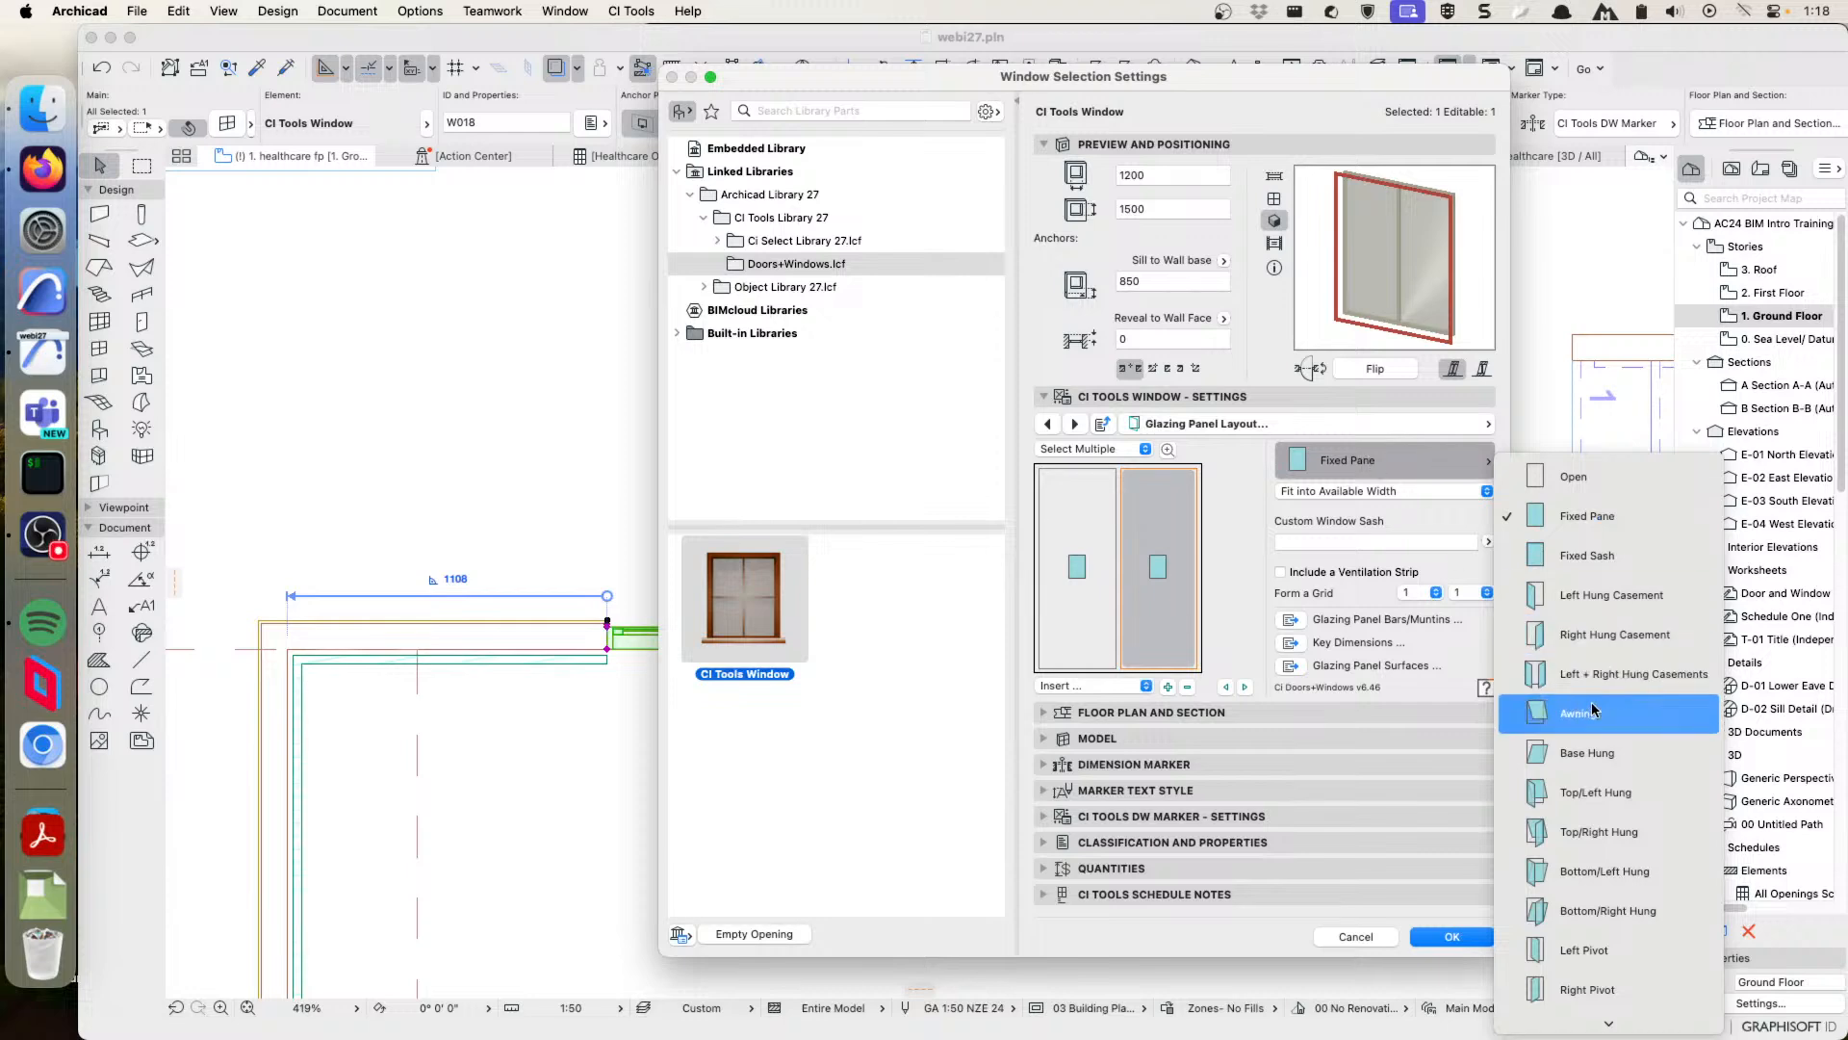
left_click(1593, 891)
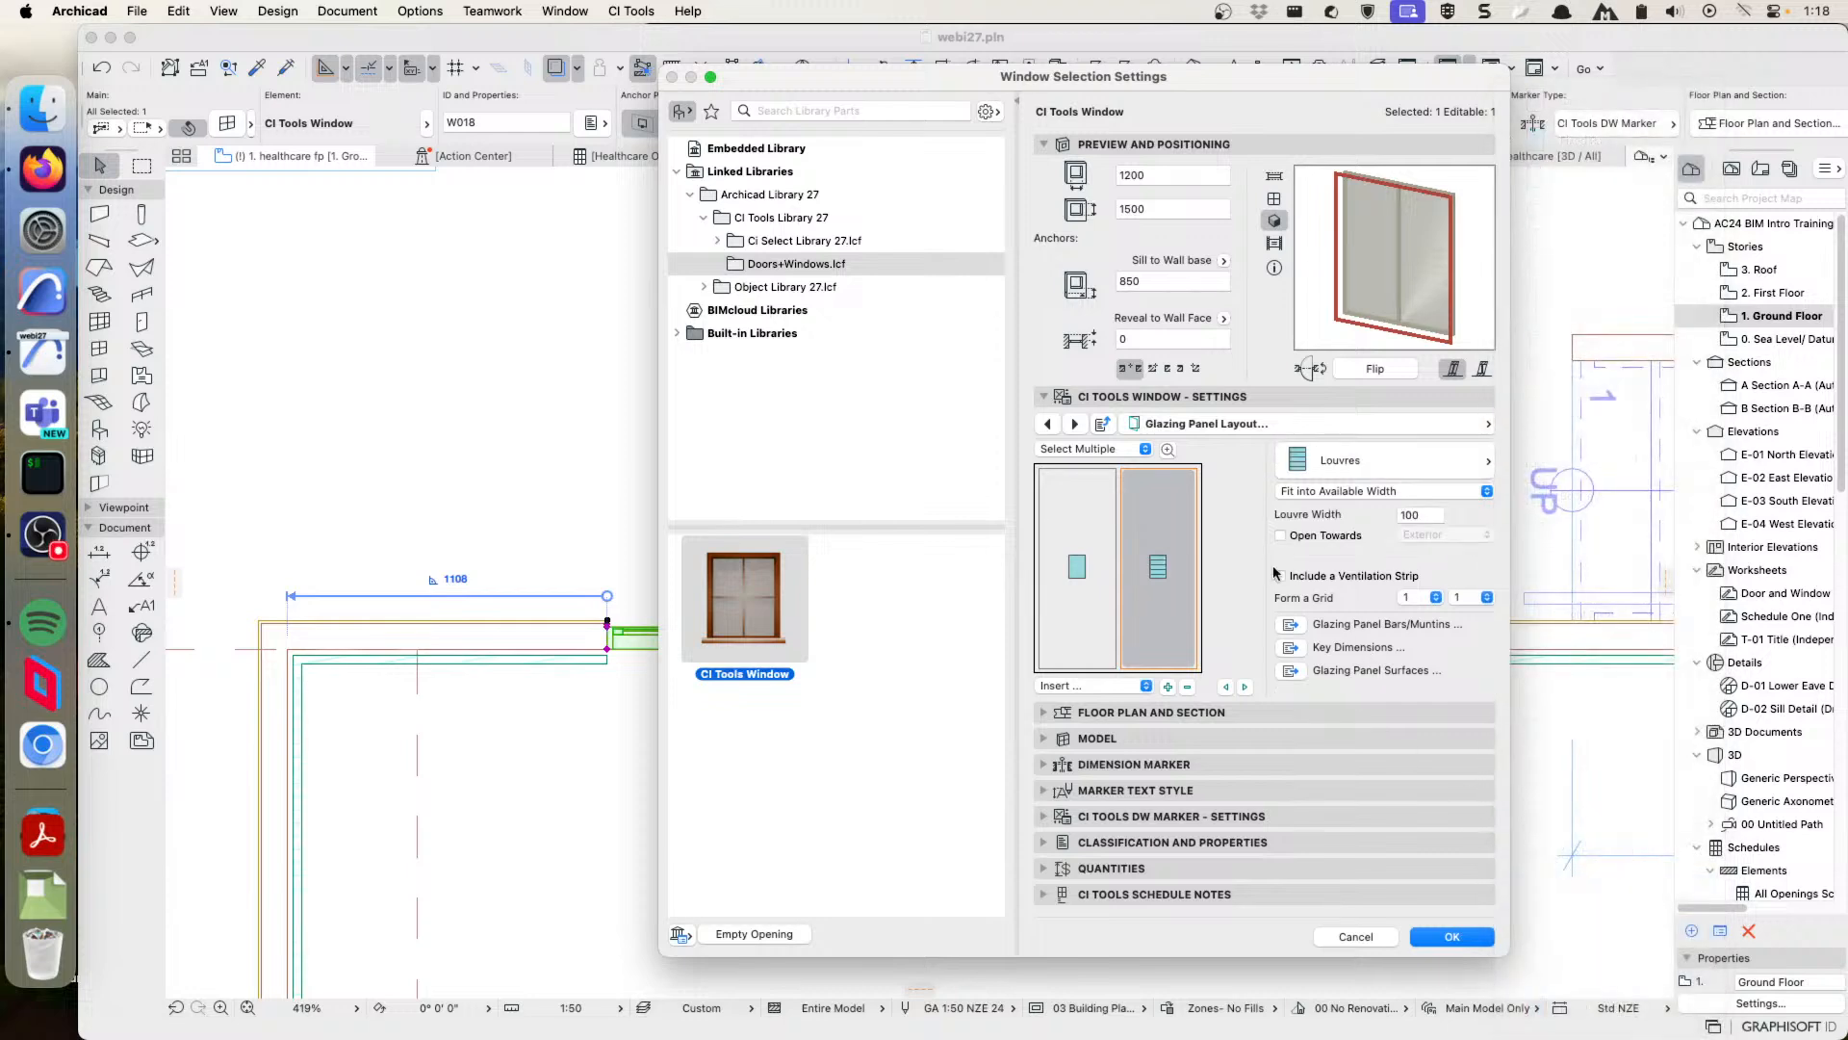
- Give the right-hand louvre panel a fixed width of 250 in the glazing layout
left_click(1353, 492)
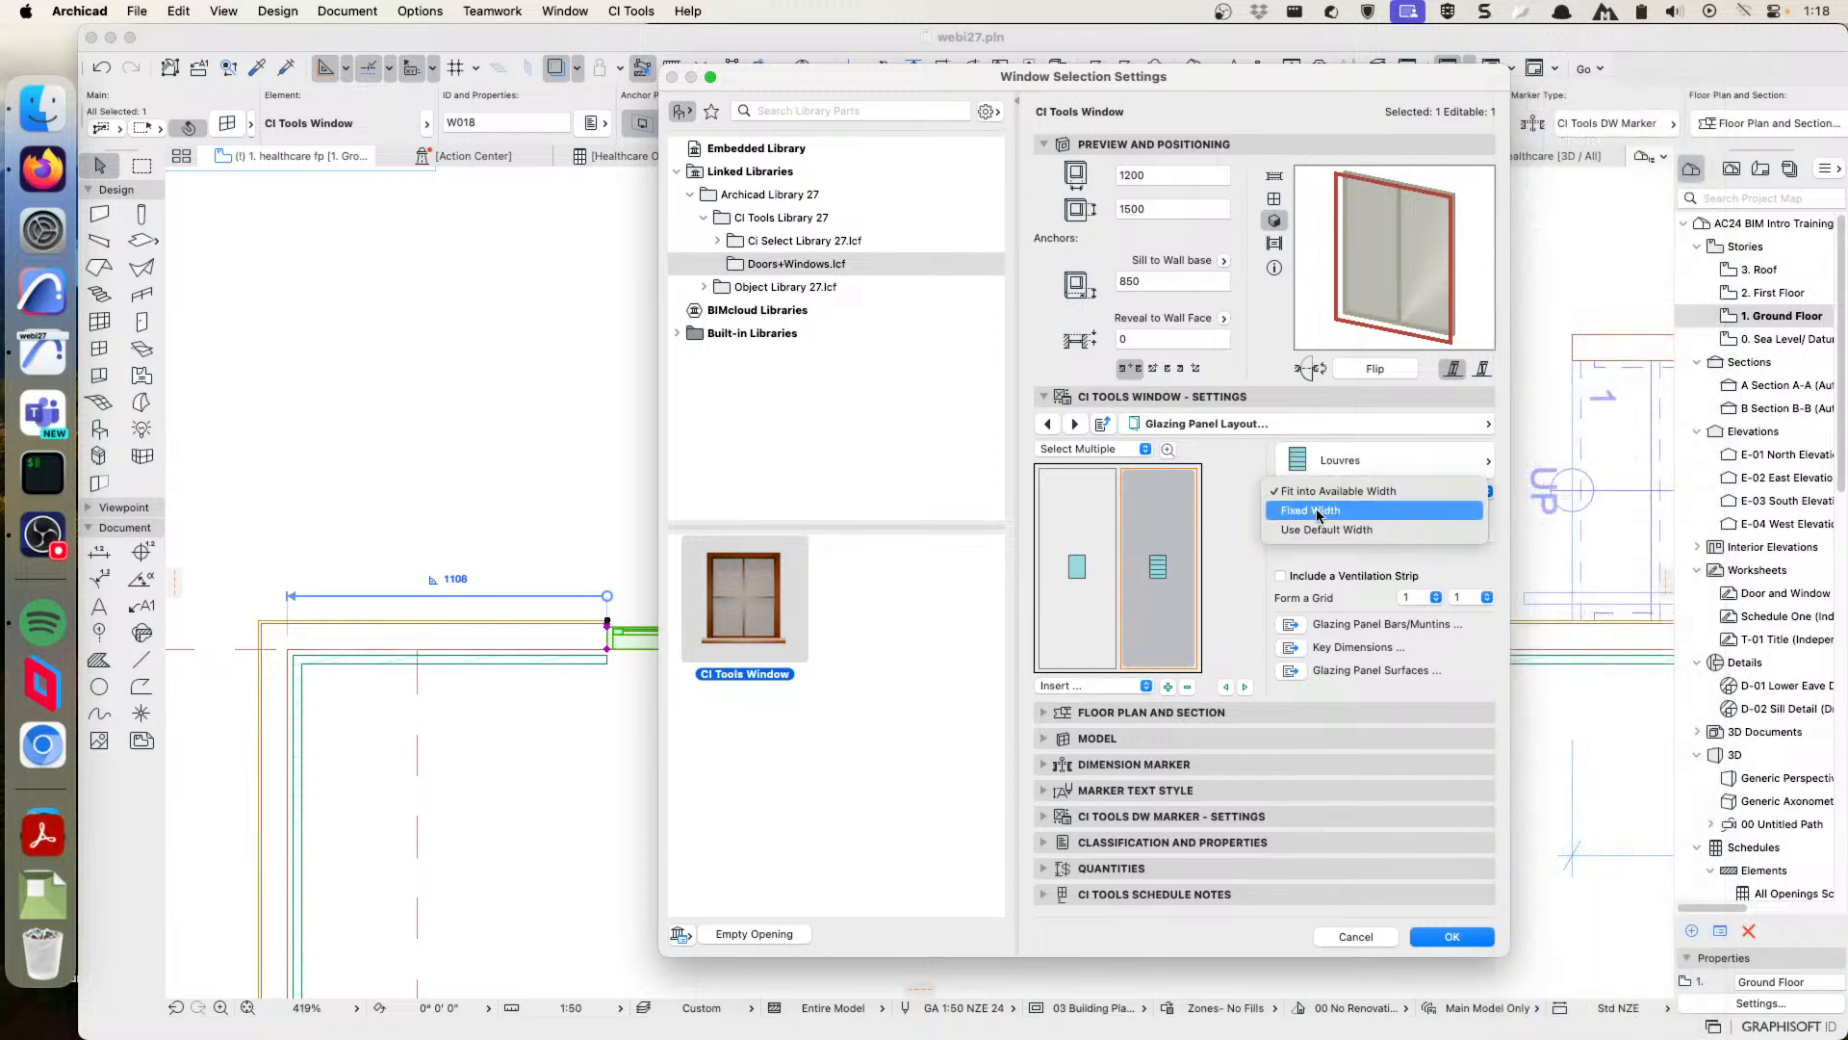
left_click(1317, 510)
left_click(1467, 492)
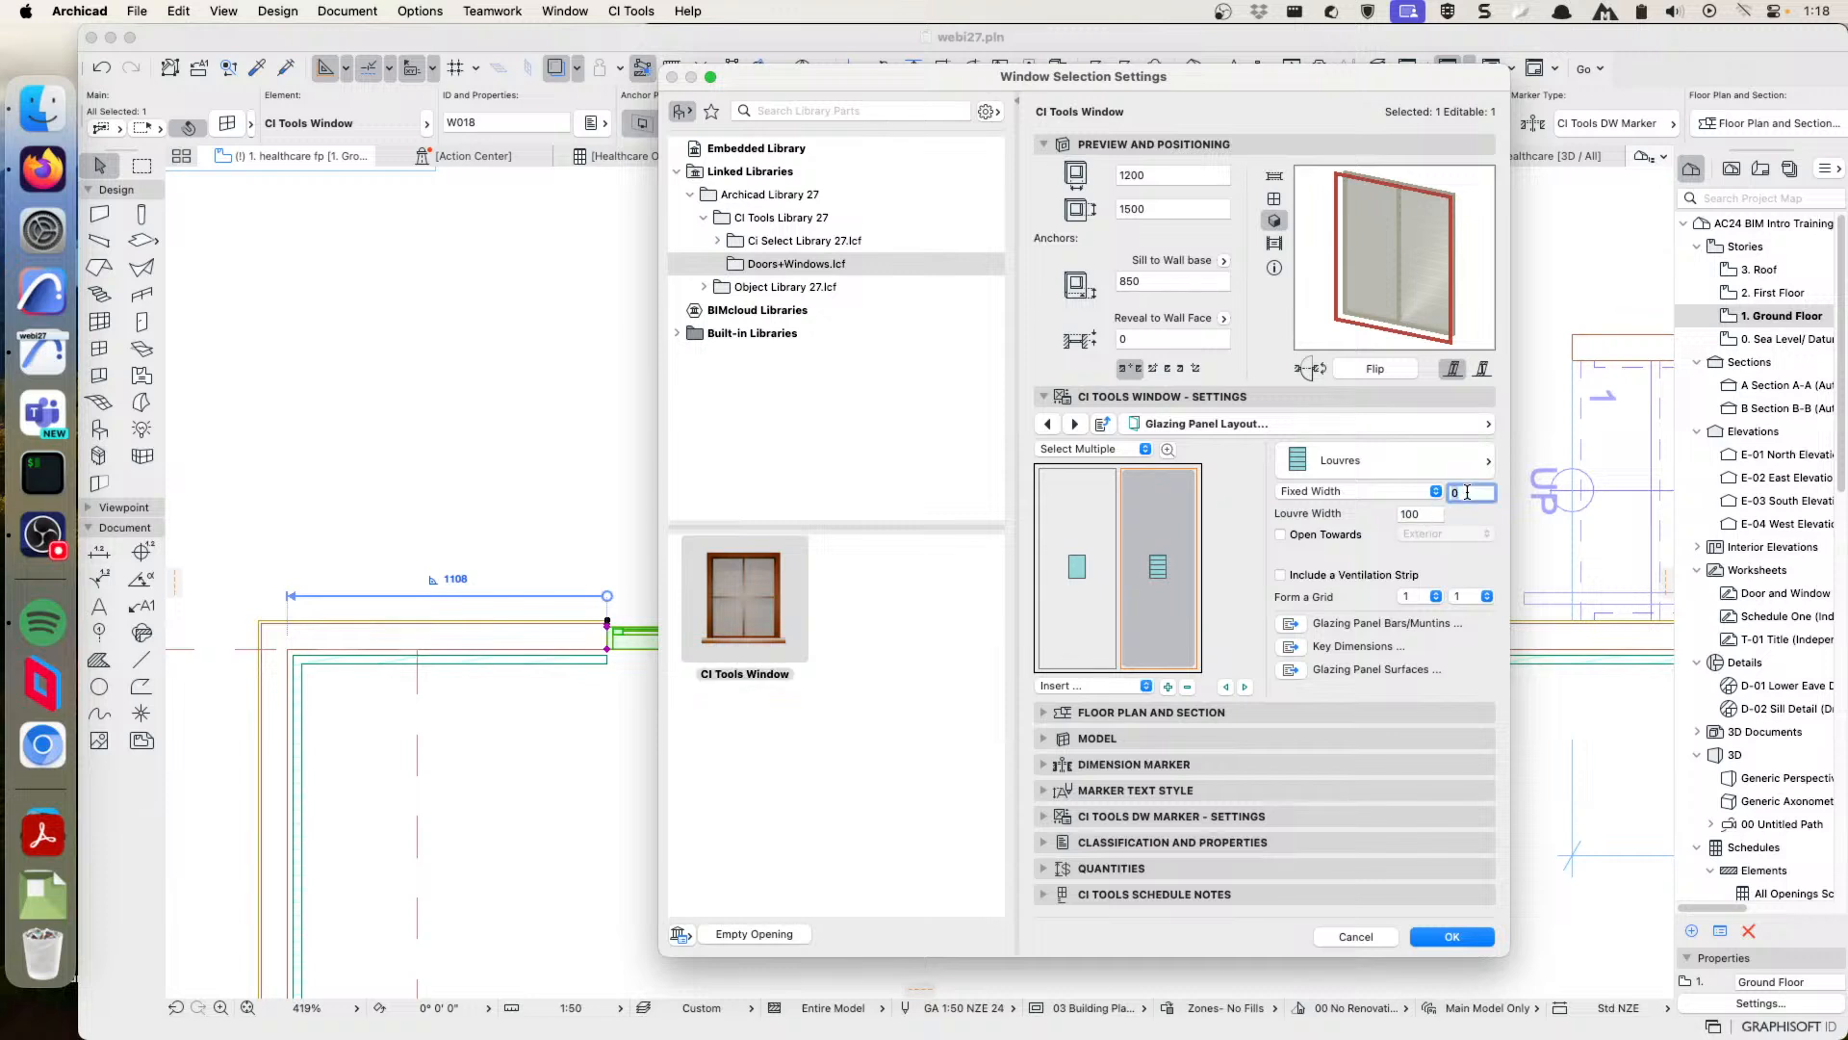
type("25")
key("Return")
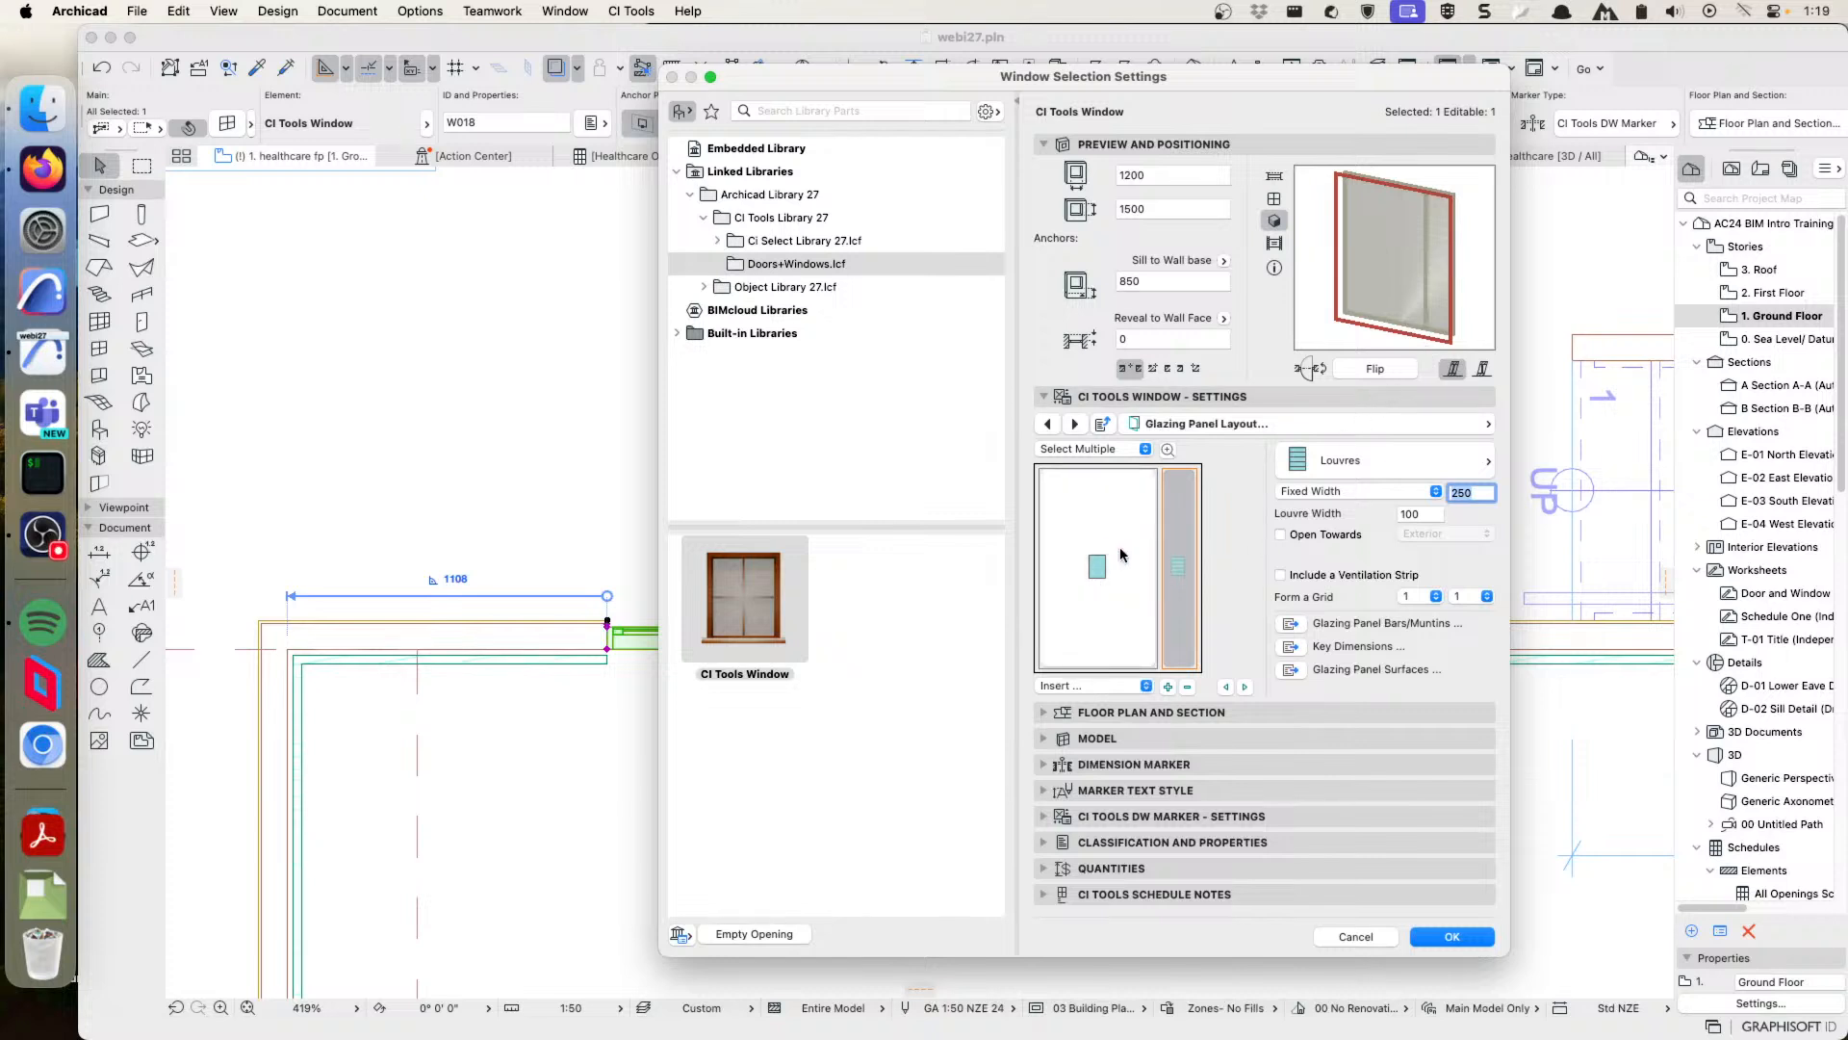
left_click(1147, 530)
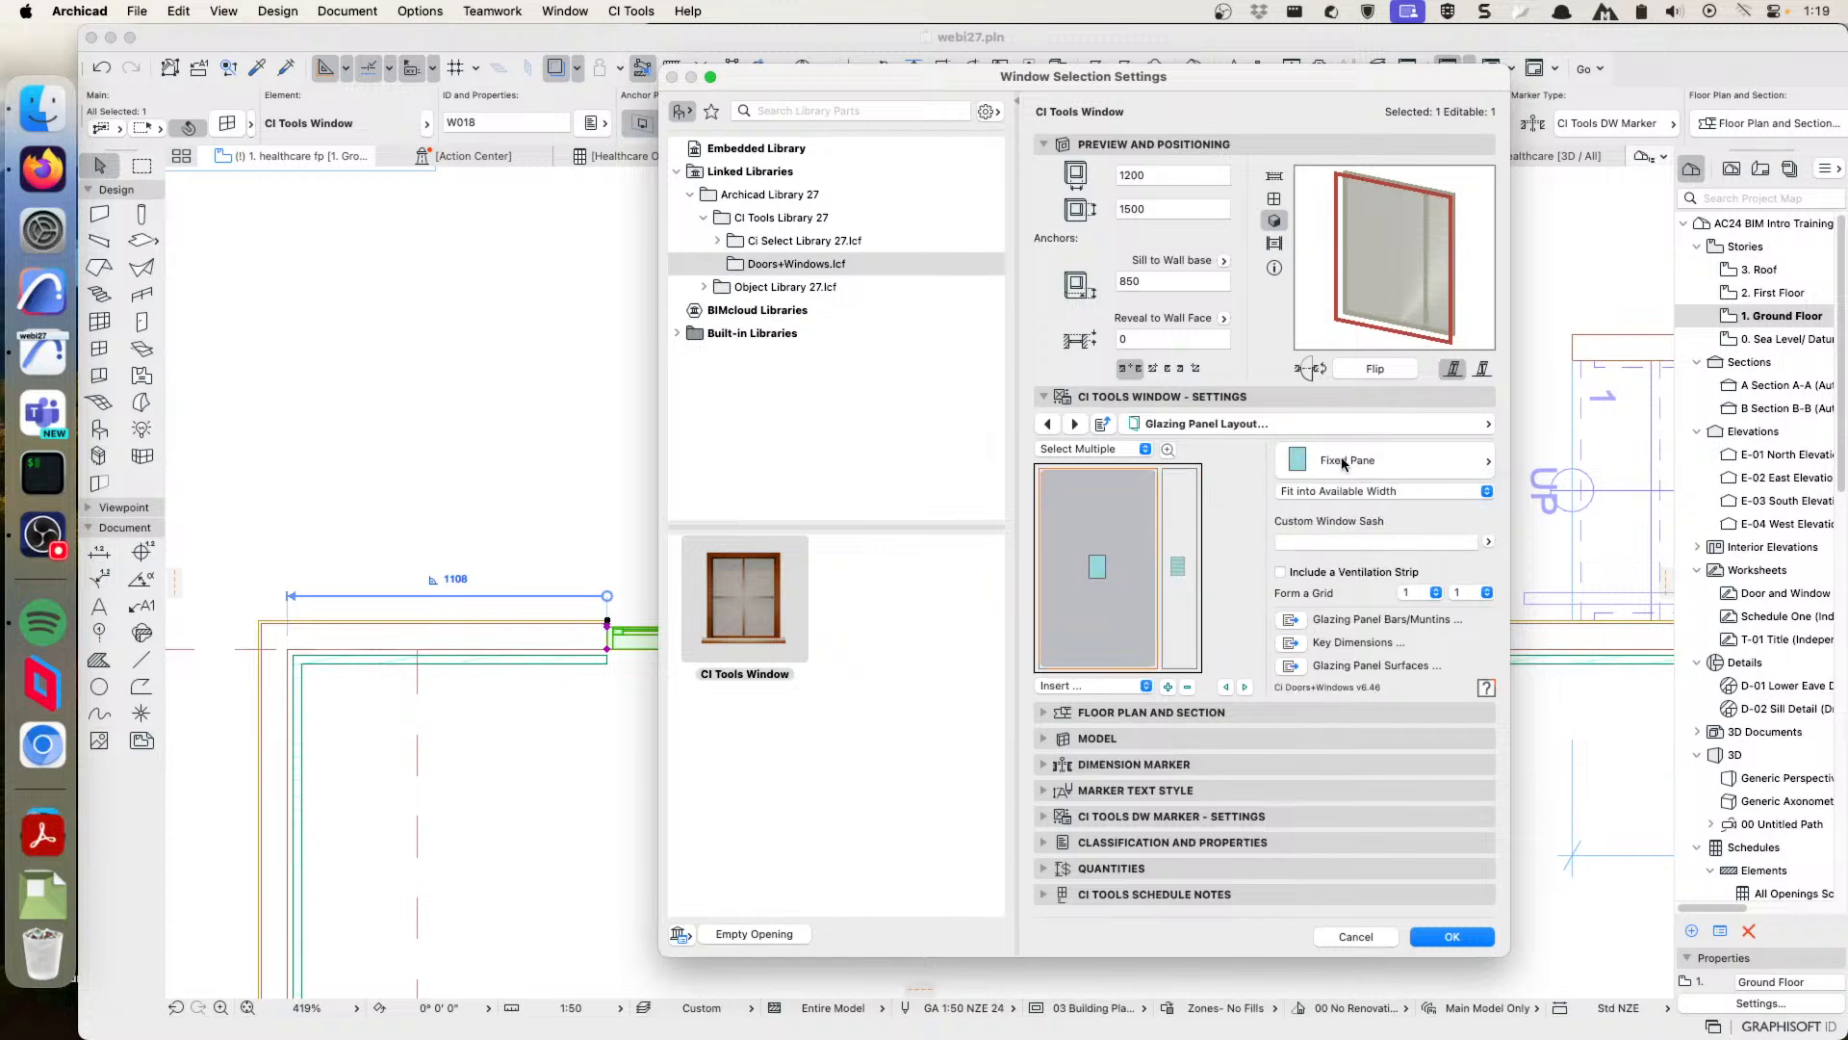
left_click(1132, 537)
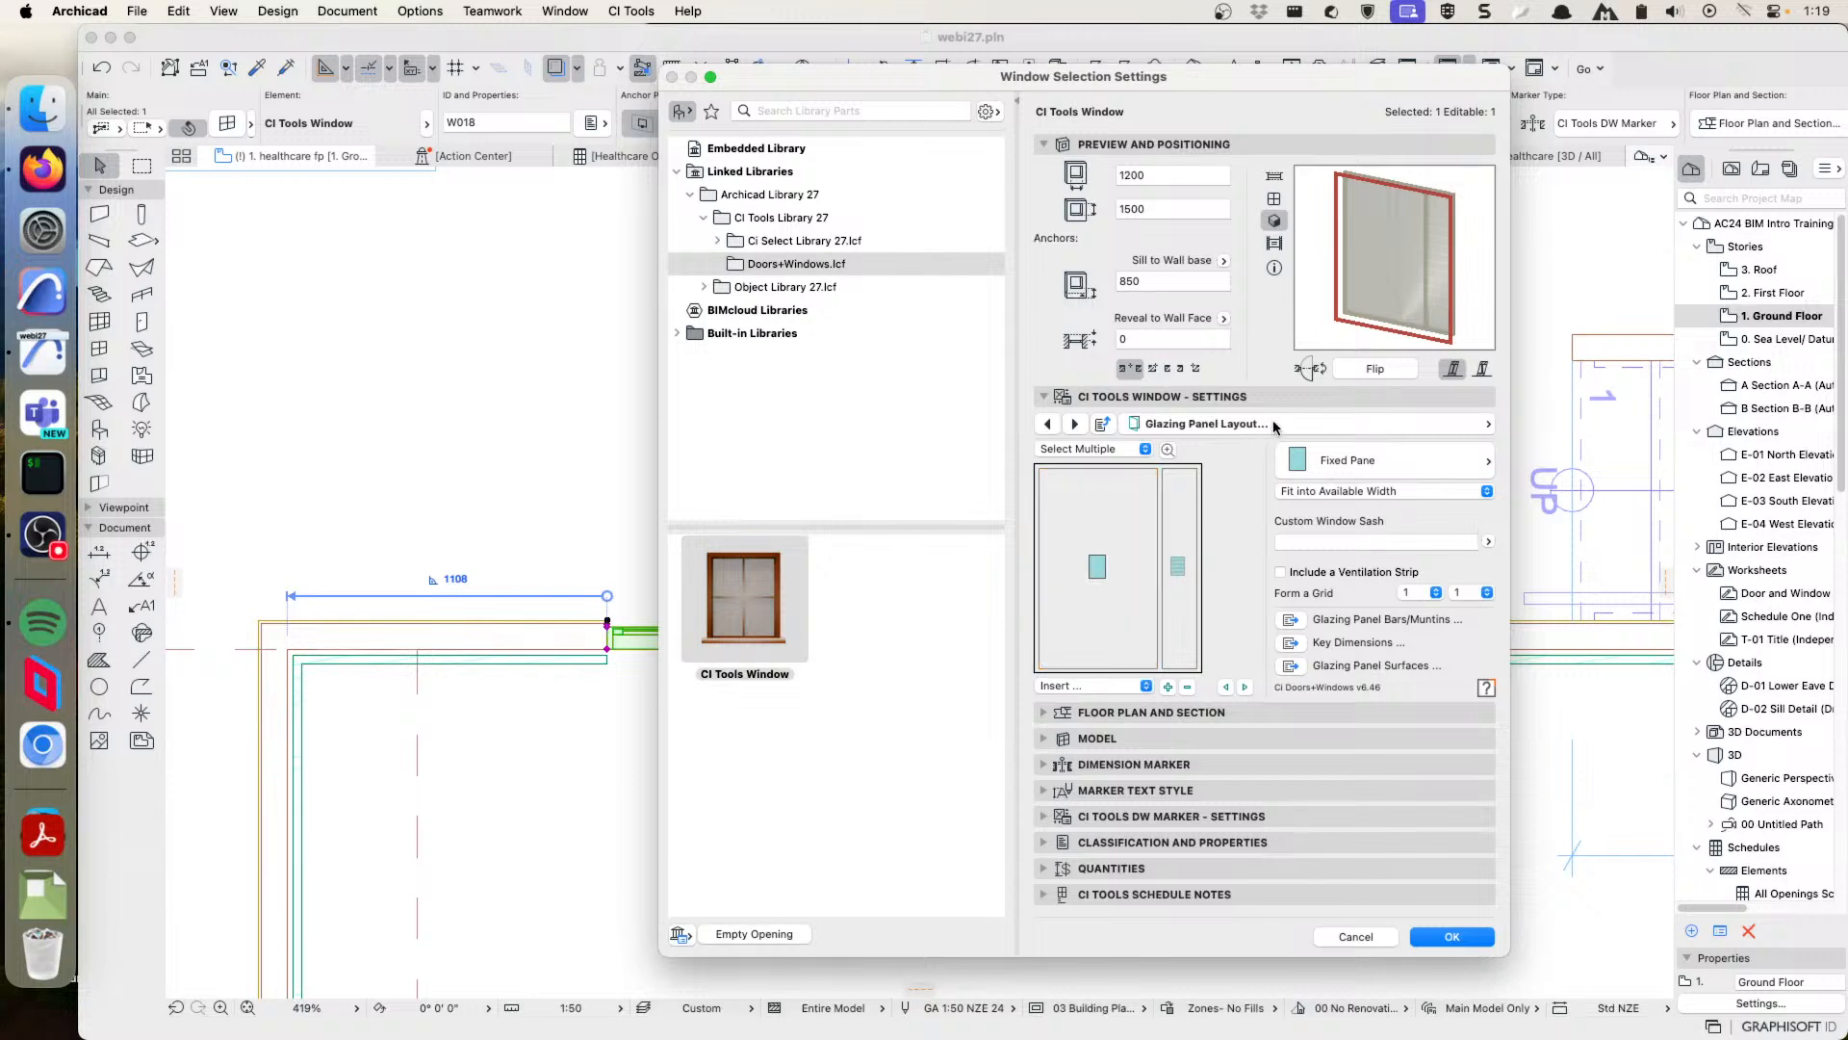
- Save the window's configuration as a preset named "Louvre on the Right"
left_click(1272, 422)
left_click(1569, 428)
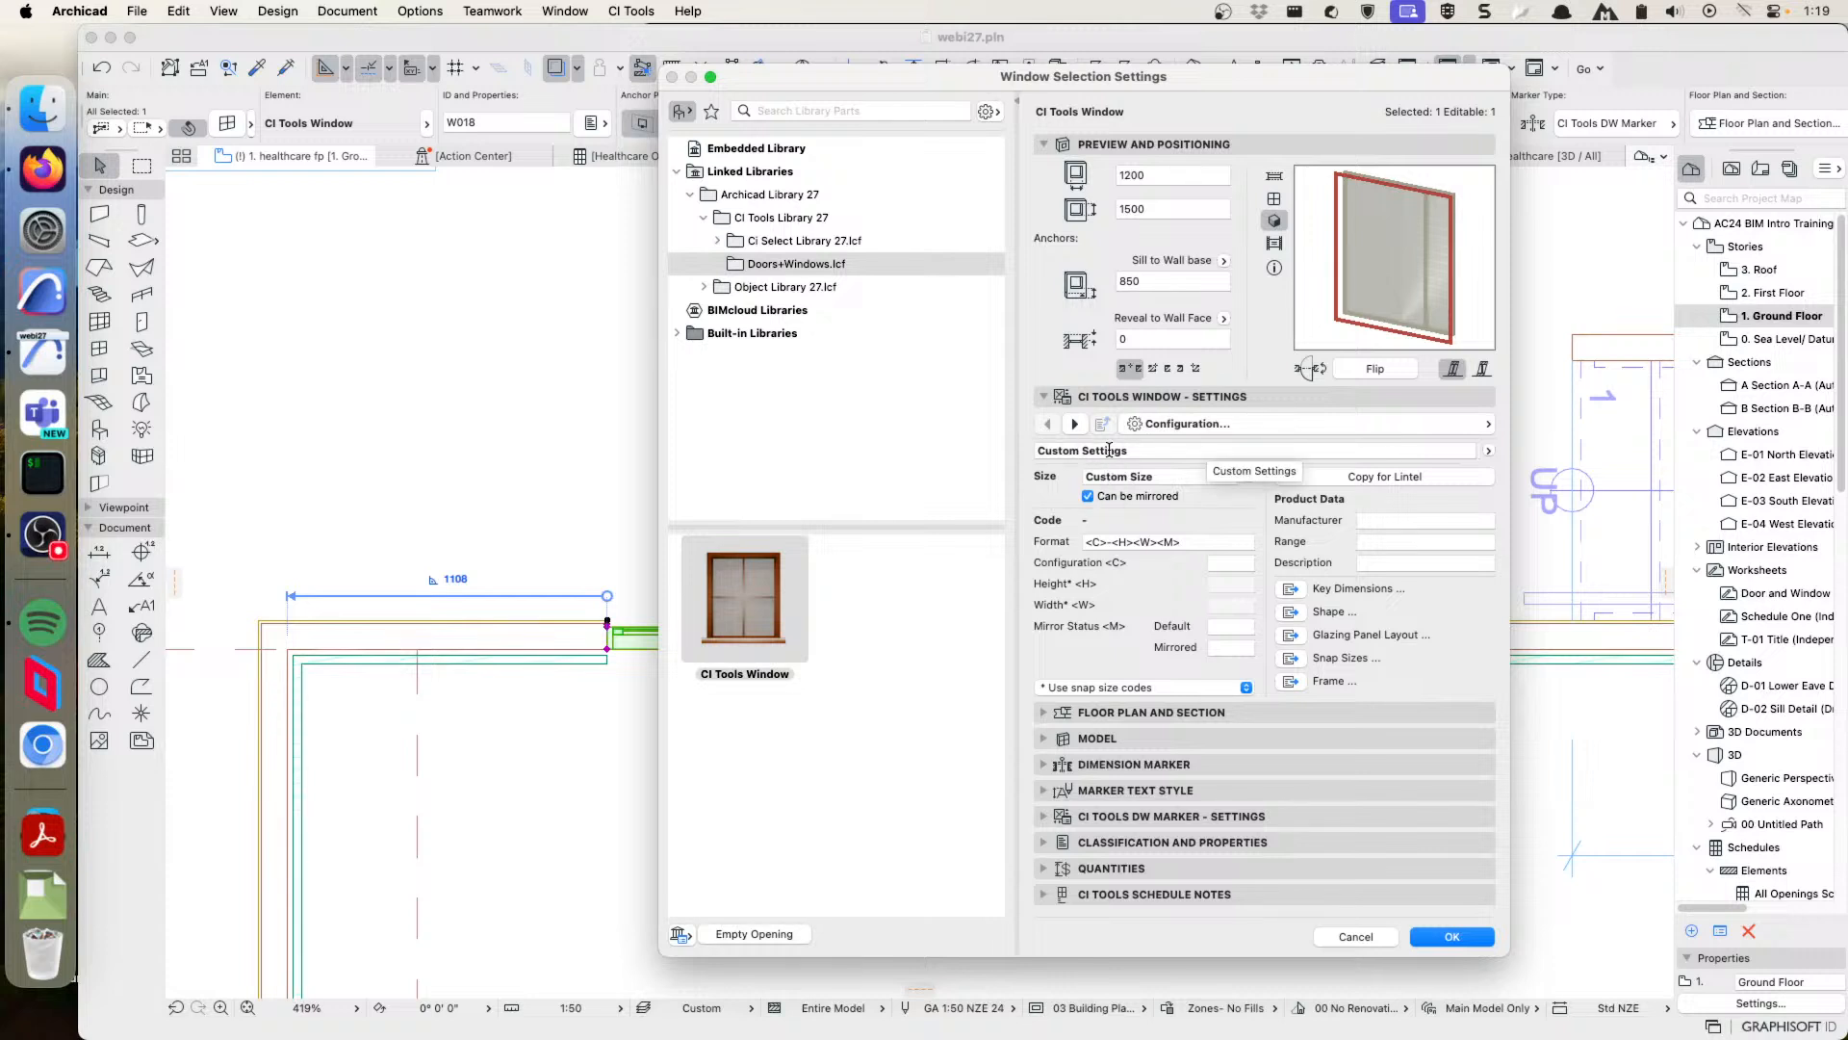
left_click(1173, 450)
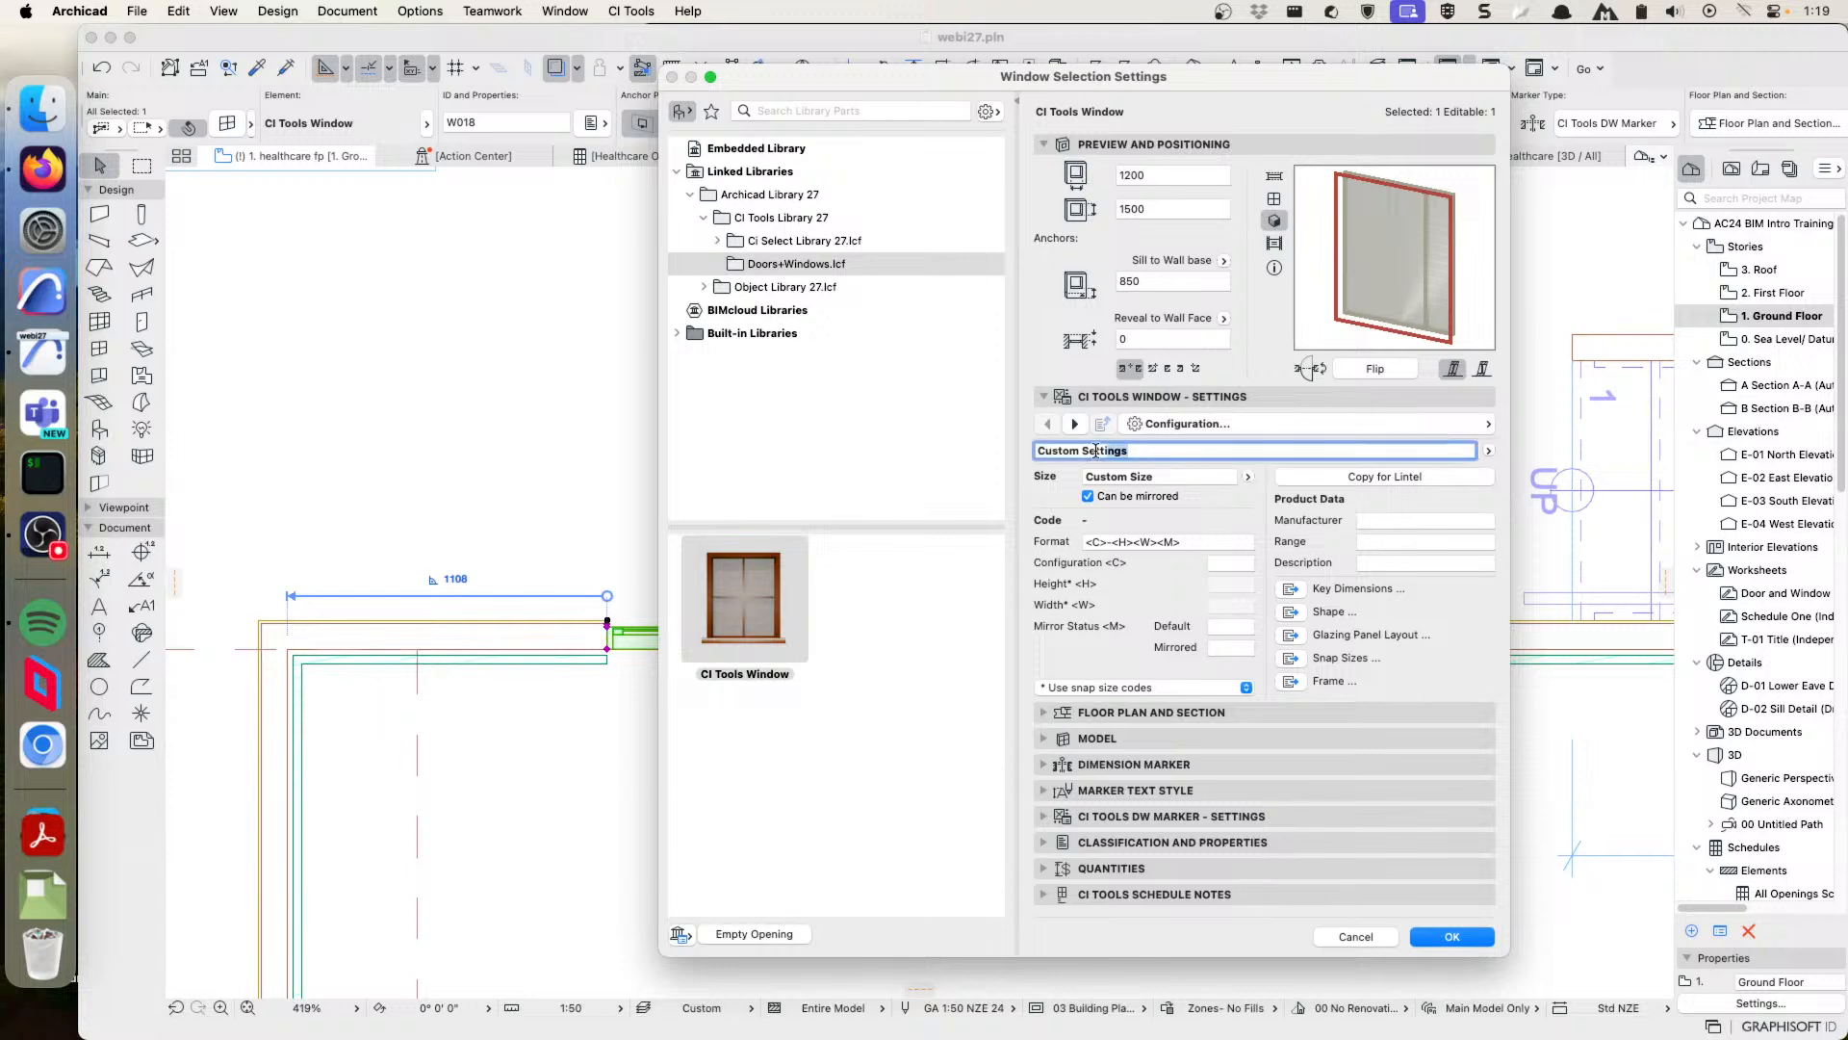
left_click_drag(1173, 451, 1005, 451)
type("Louvre on the Right")
key("Return")
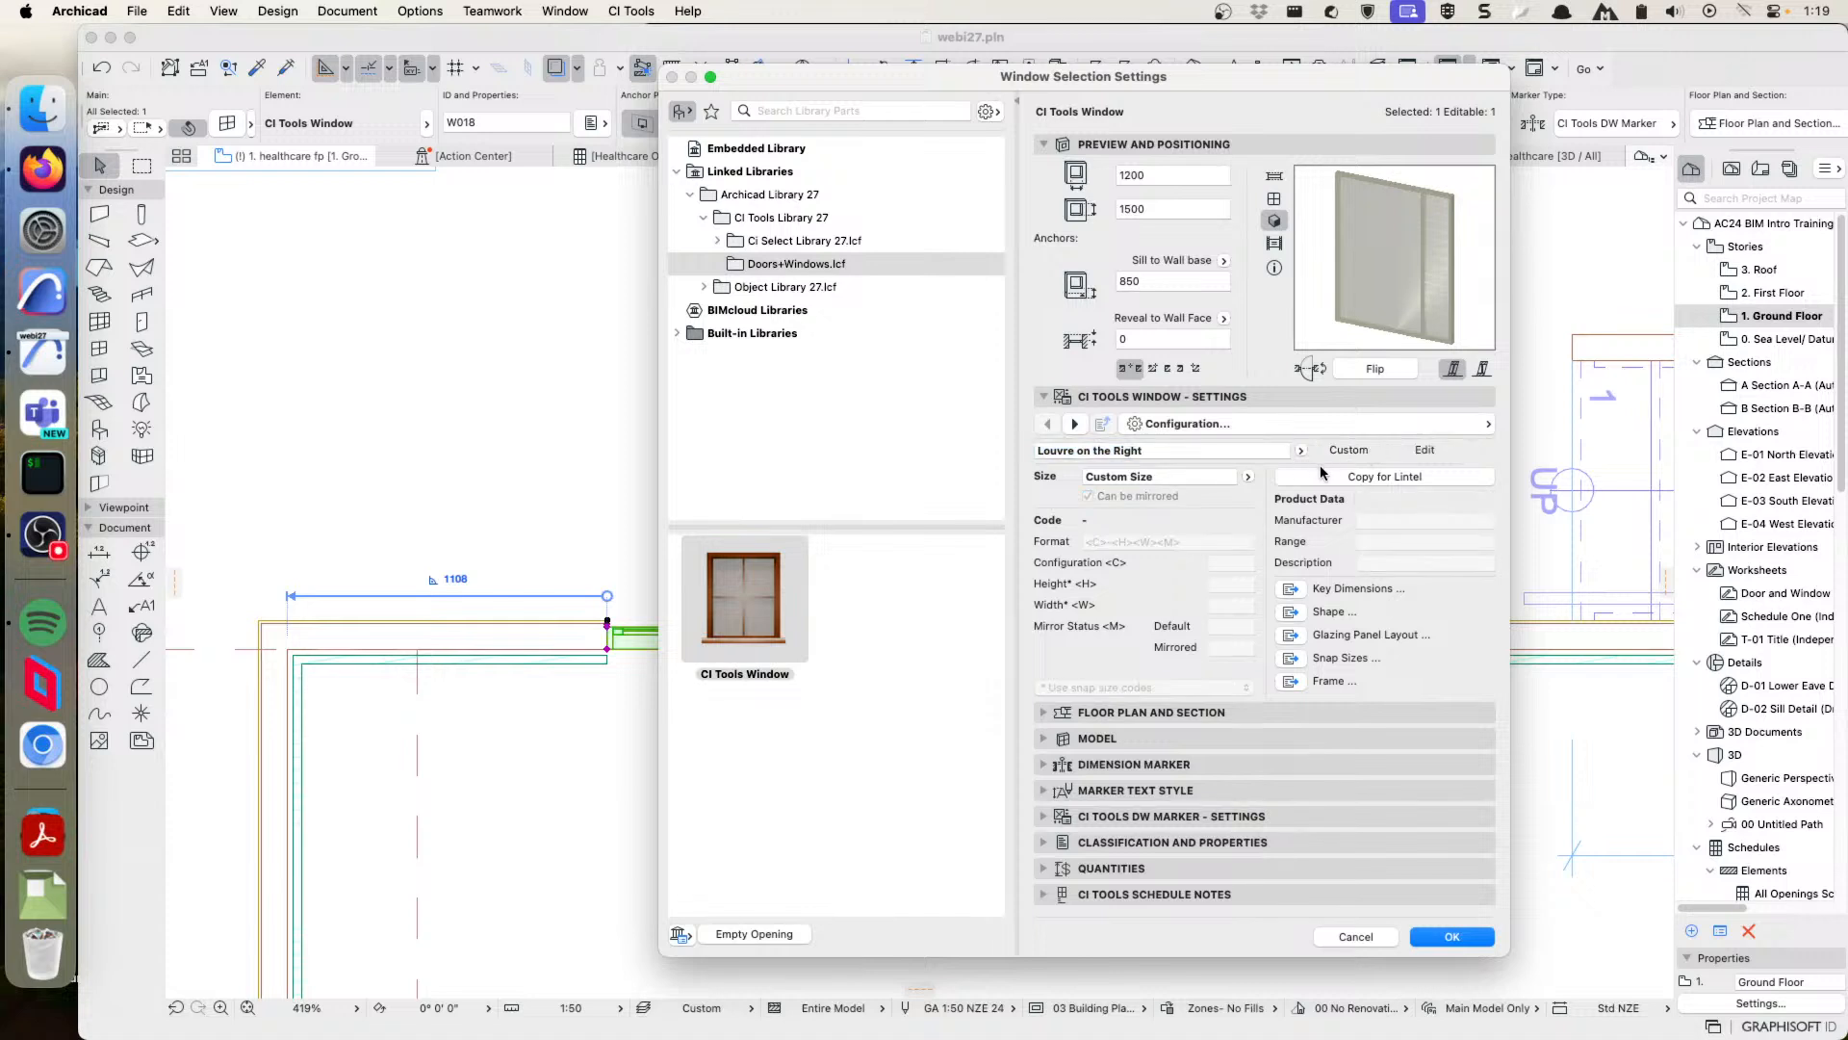
- Examine the settings of both glazing panels in the saved preset's panel layout
left_click(1388, 422)
left_click(1553, 500)
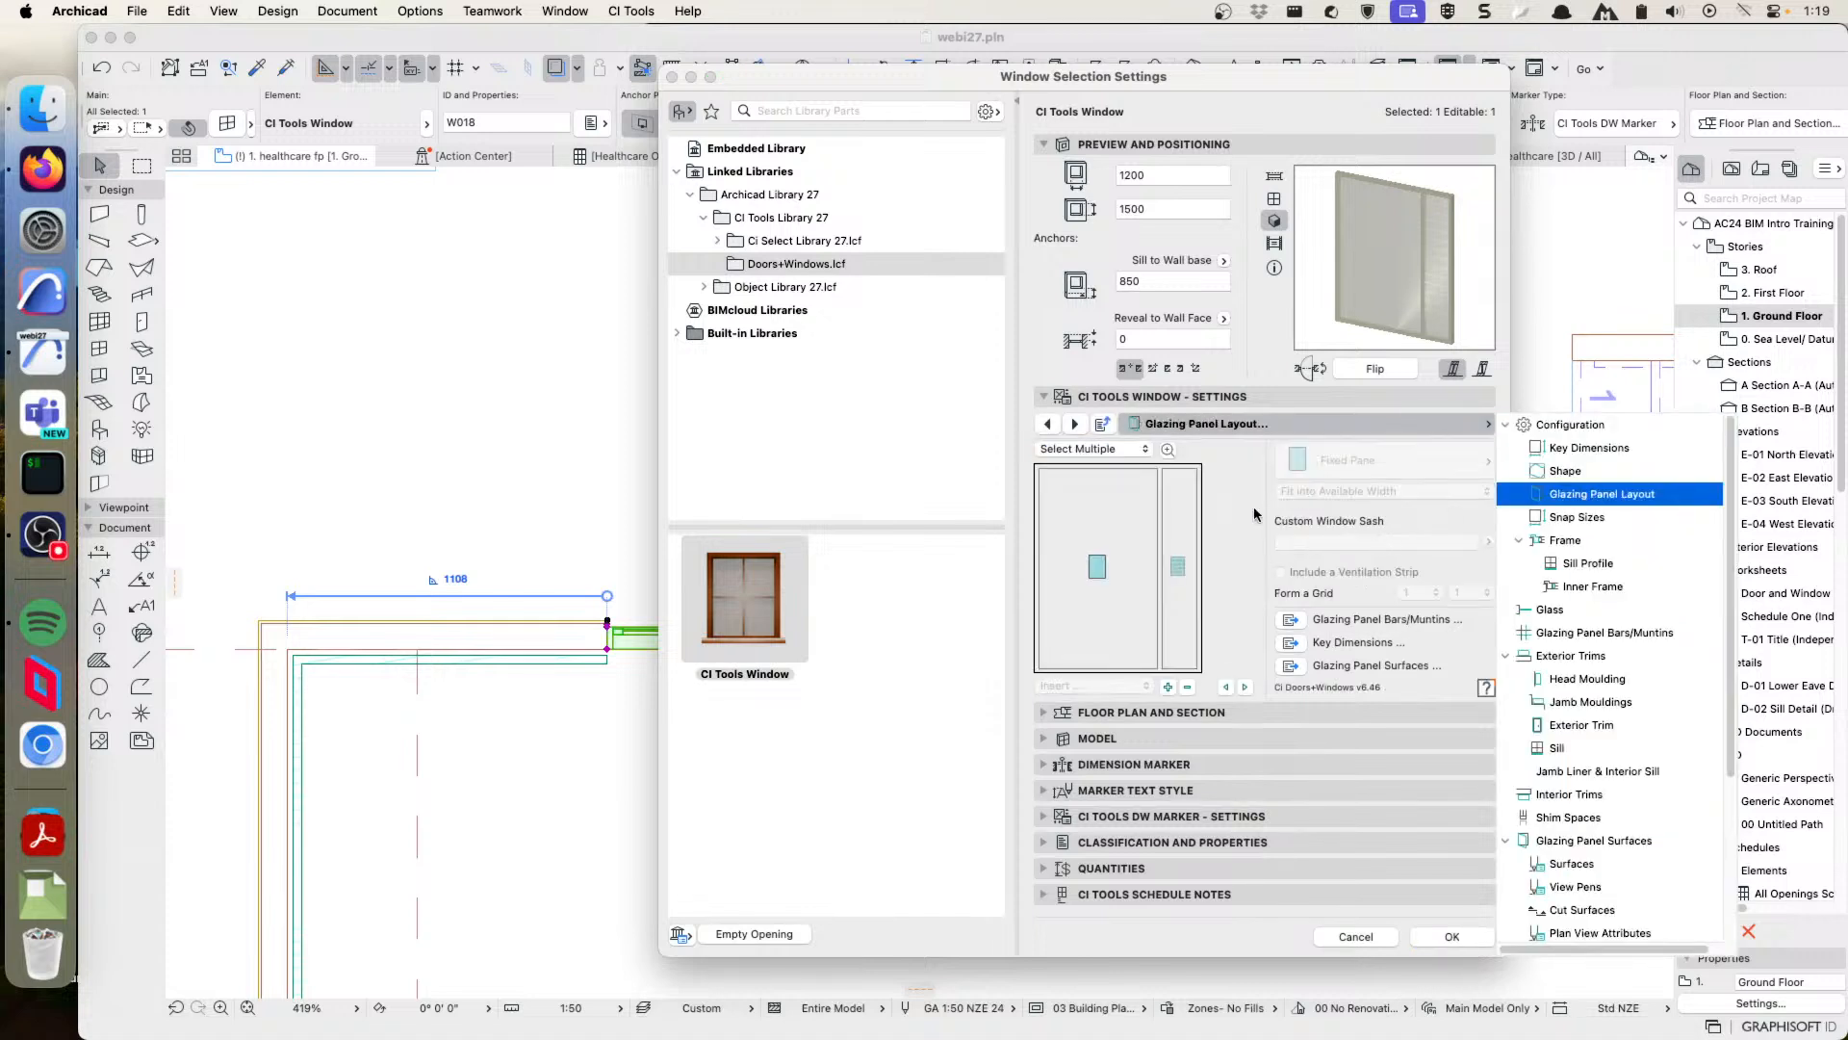
left_click(1190, 539)
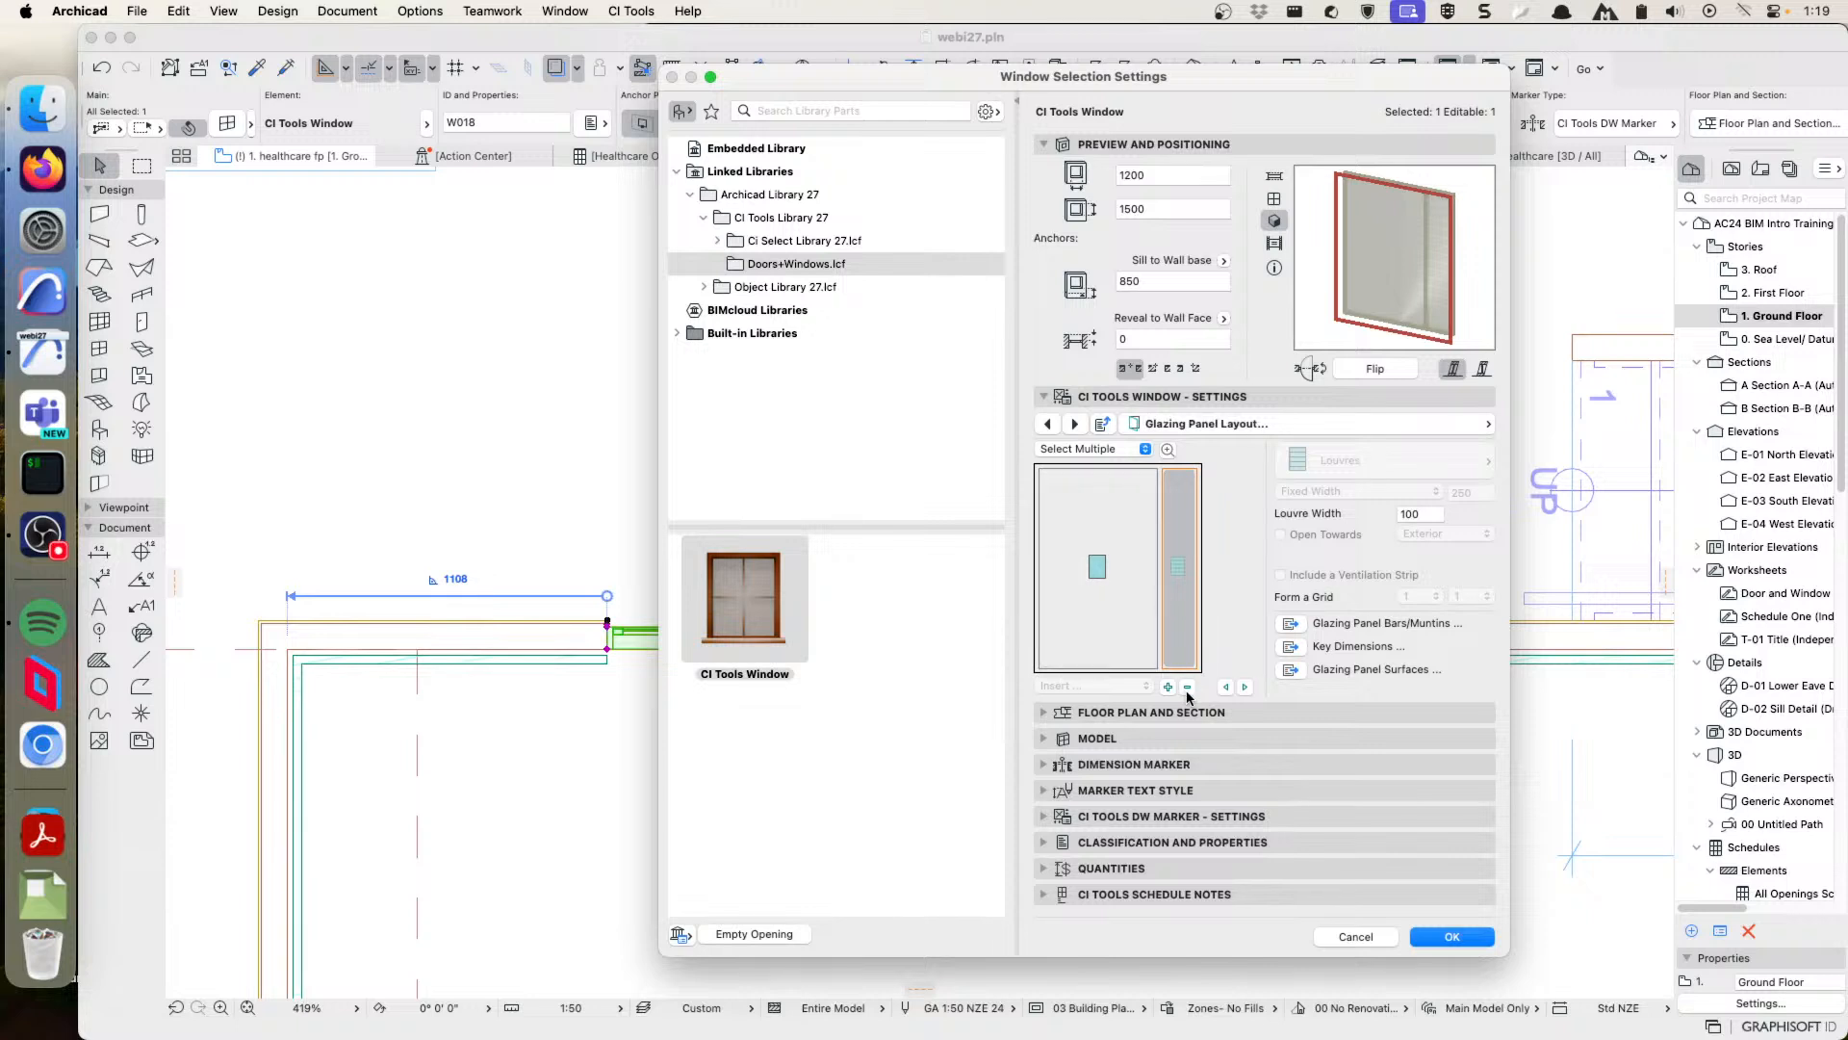
left_click(1123, 627)
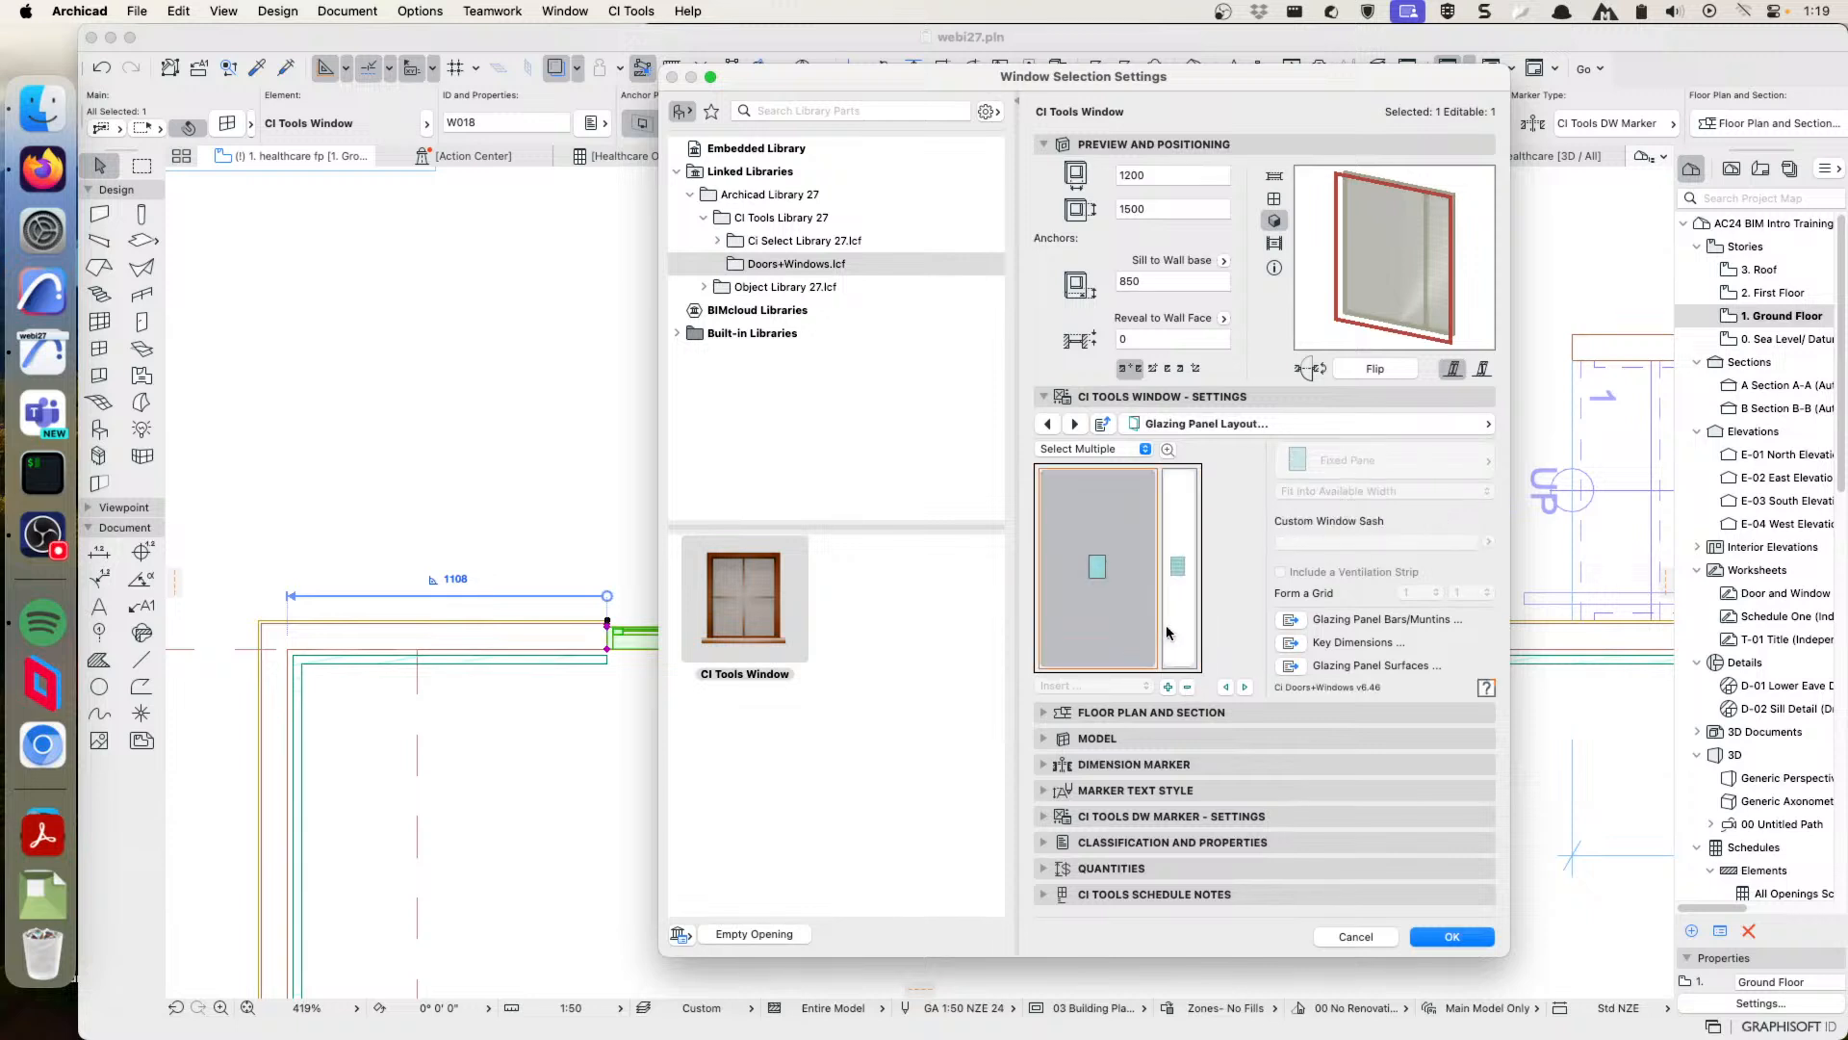
left_click(1168, 625)
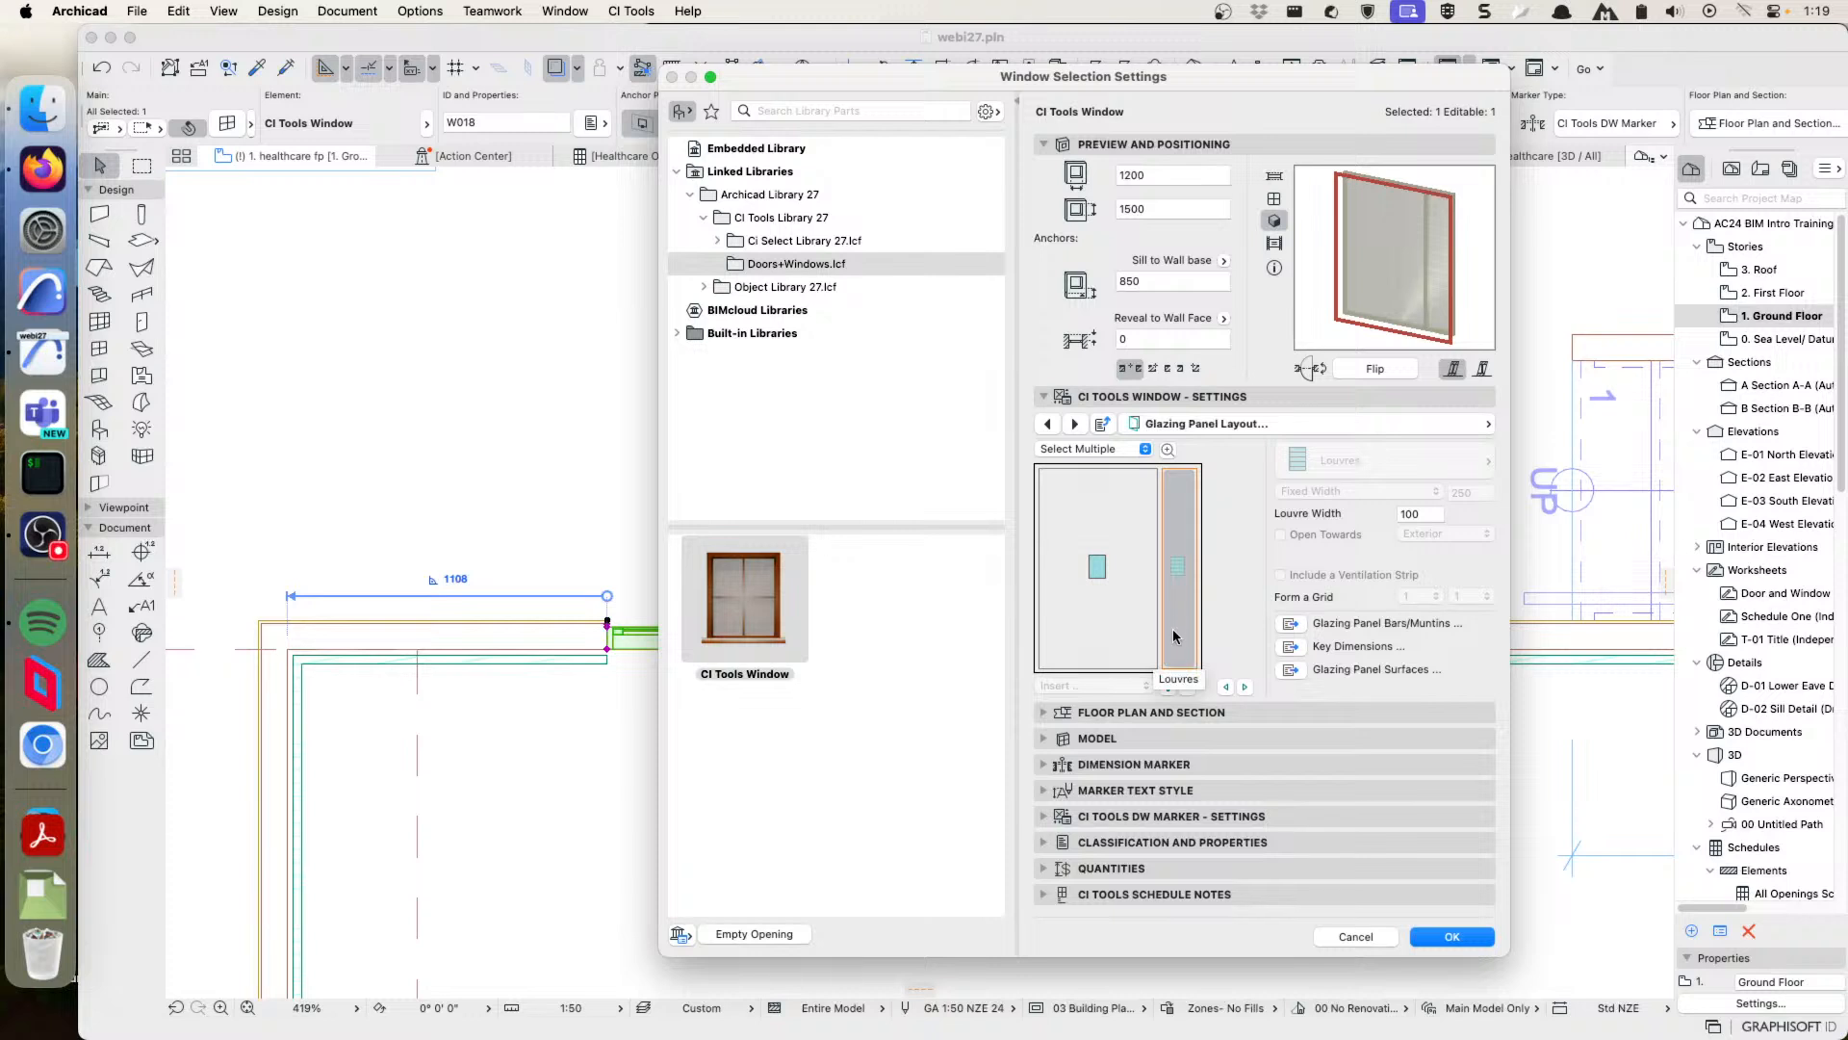
left_click(1128, 606)
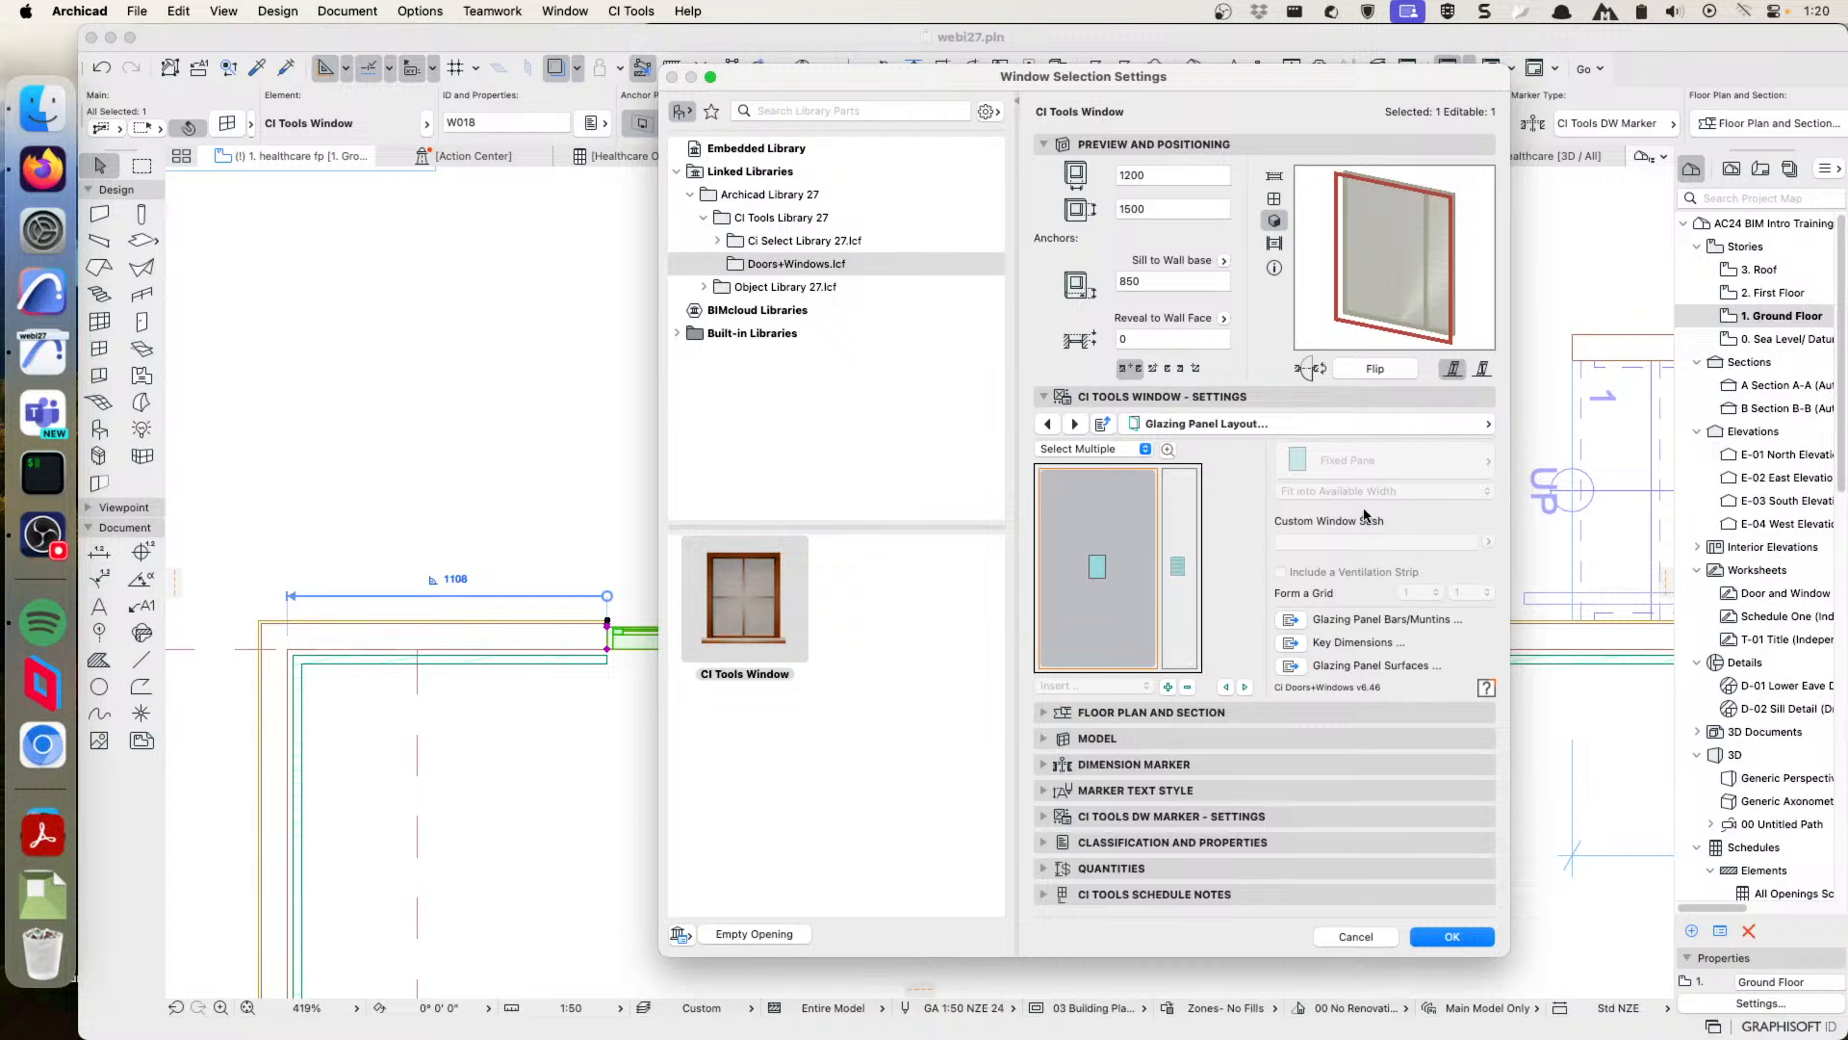
left_click(1186, 562)
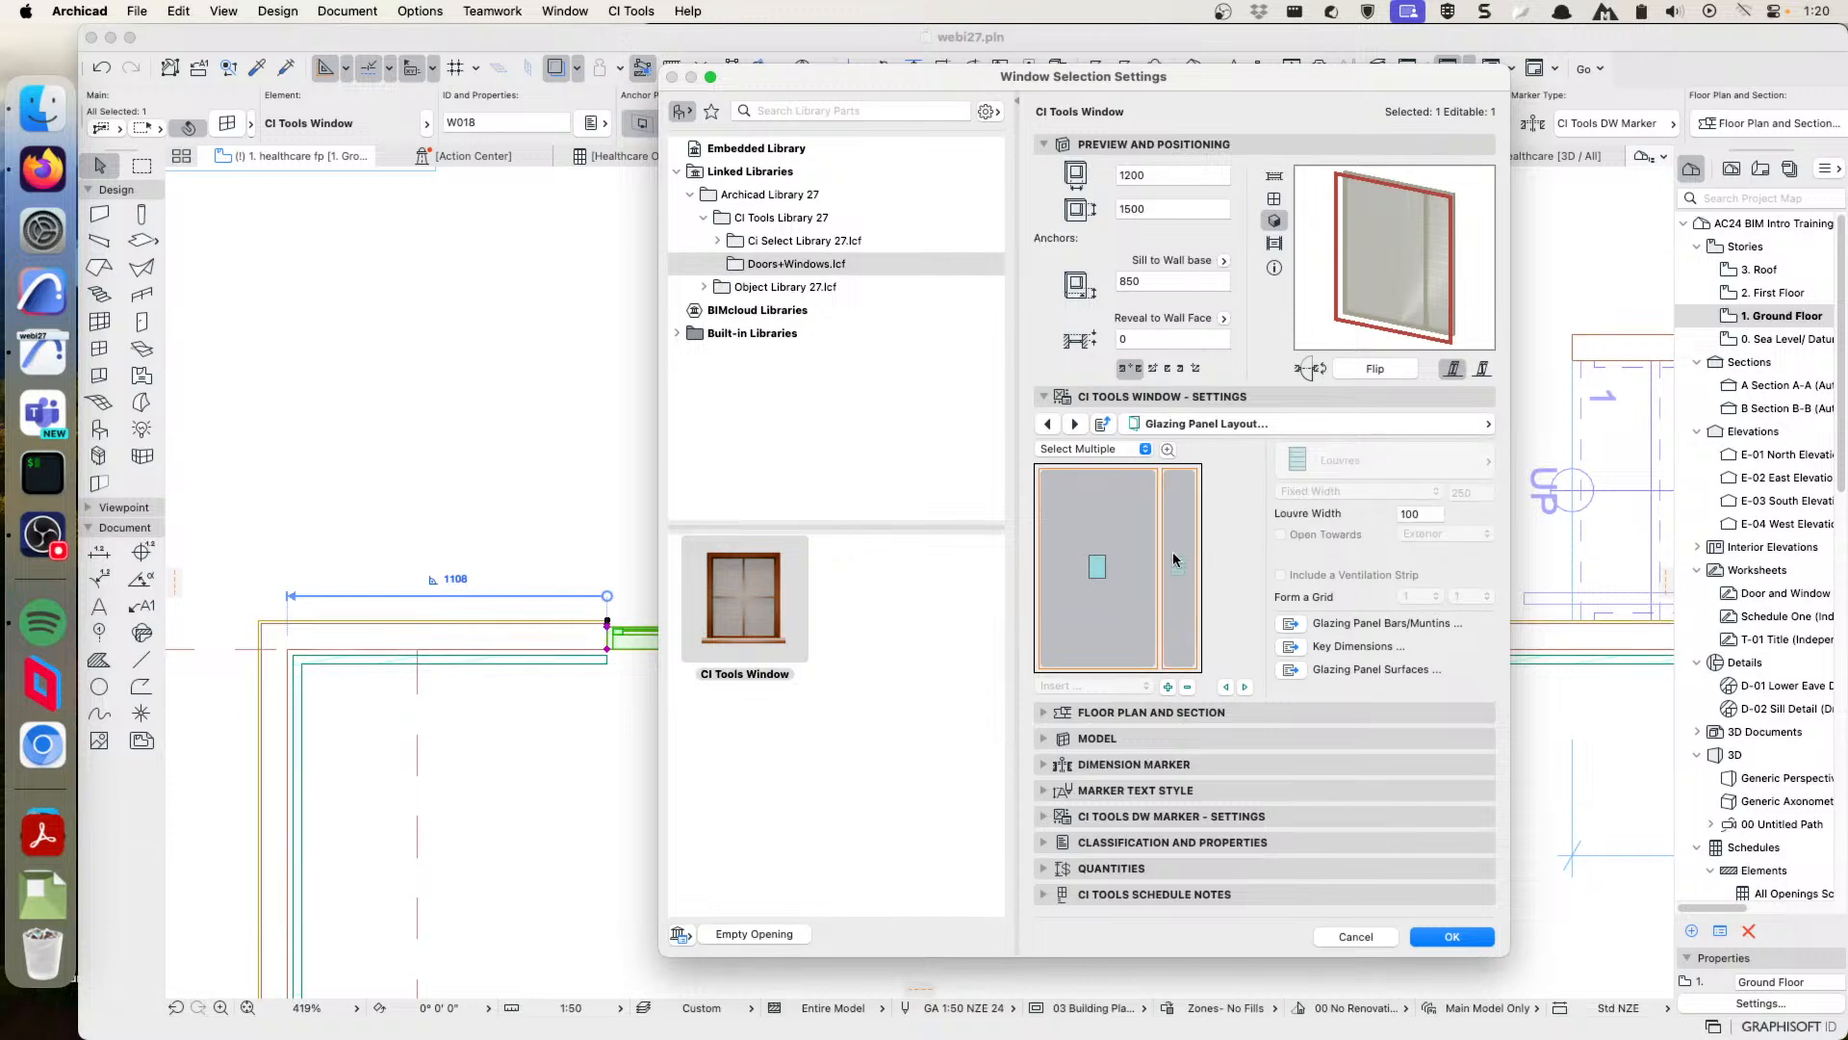
- Release the window's configuration from the "Louvre on the Right" preset into editable custom settings
left_click(1318, 426)
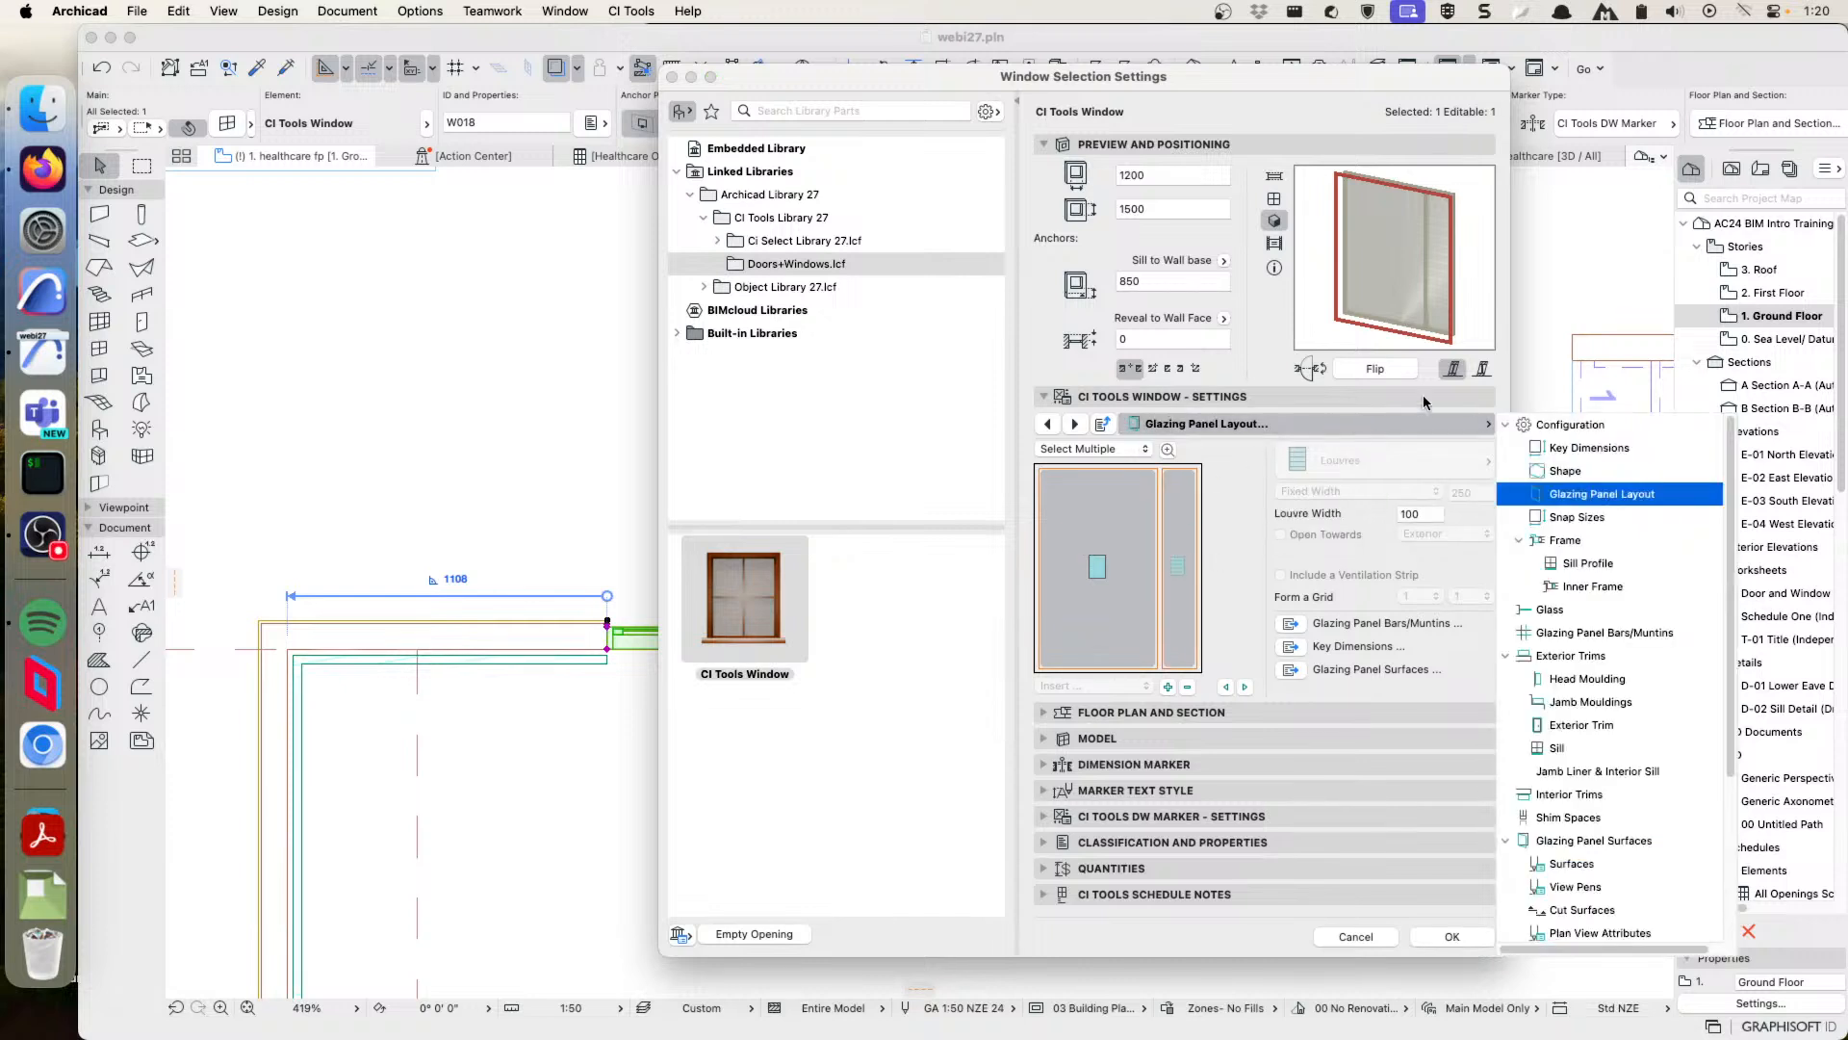
left_click(1556, 430)
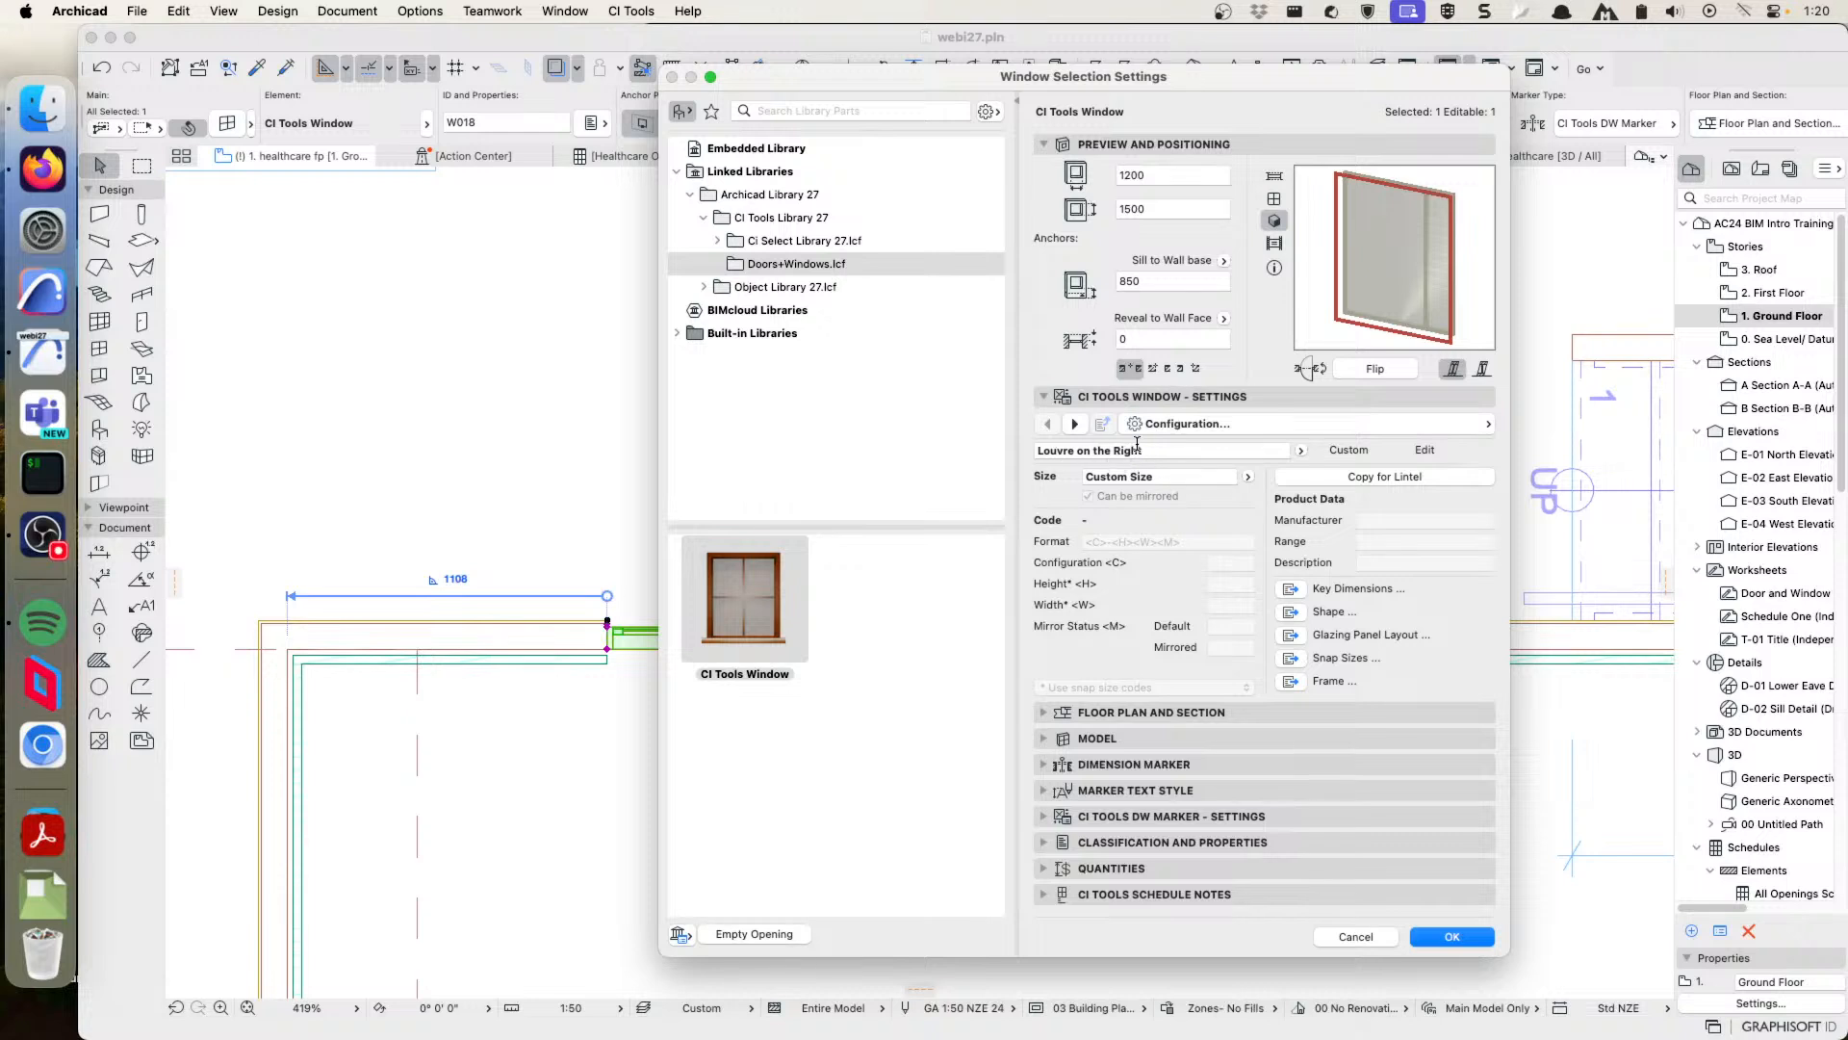
left_click(1296, 451)
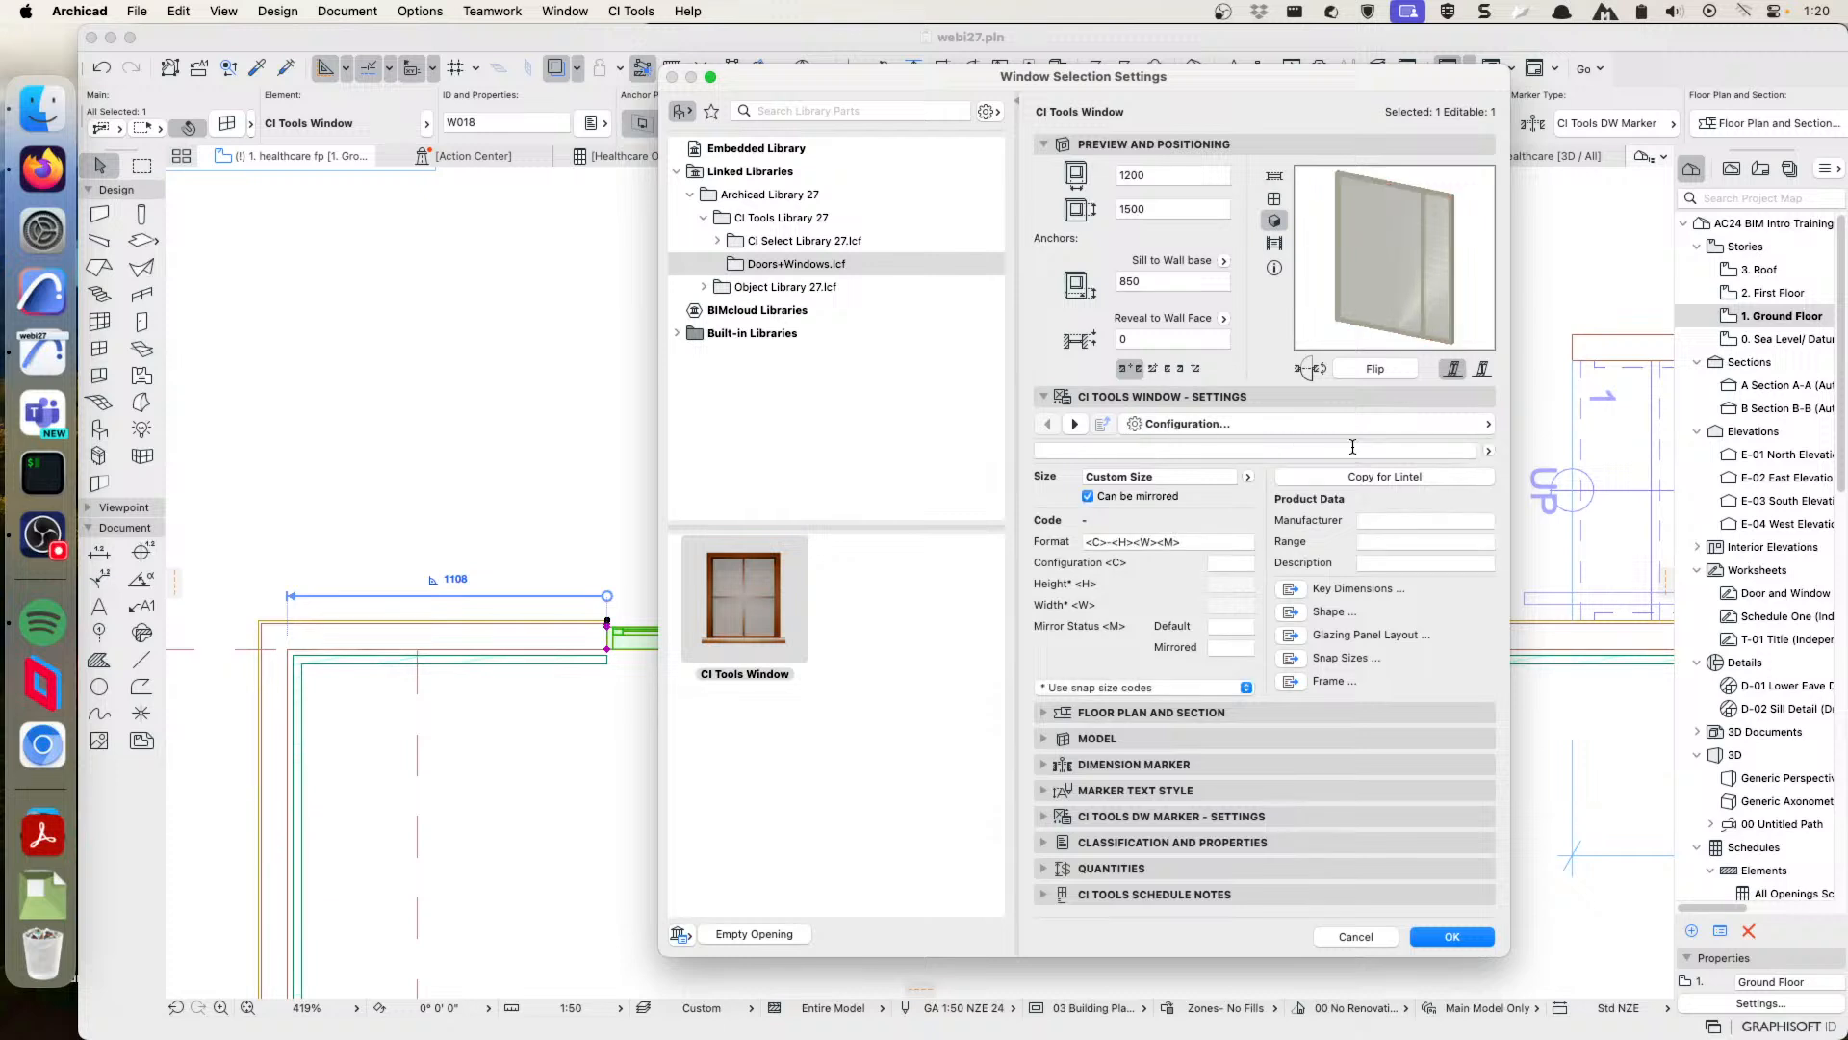
- Delete the right-hand louvre panel from the glazing layout and add a new fixed-pane panel
left_click(1377, 425)
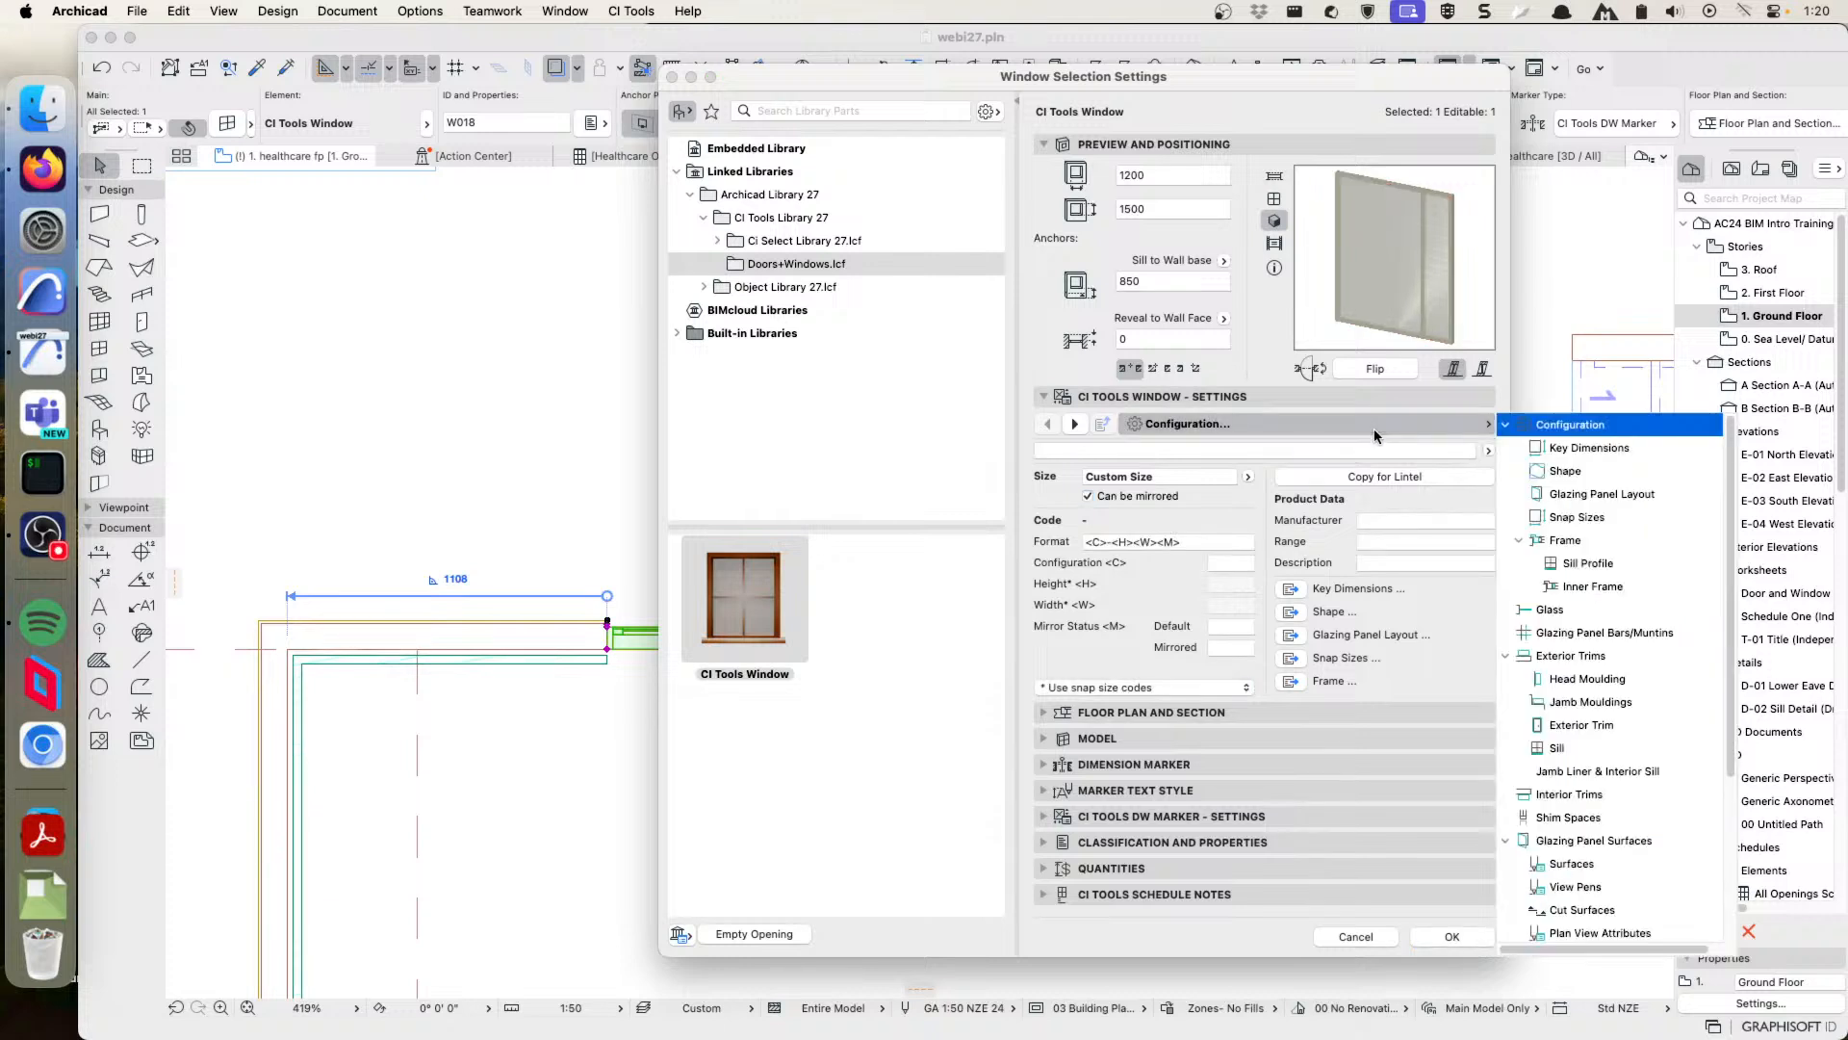
left_click(1588, 495)
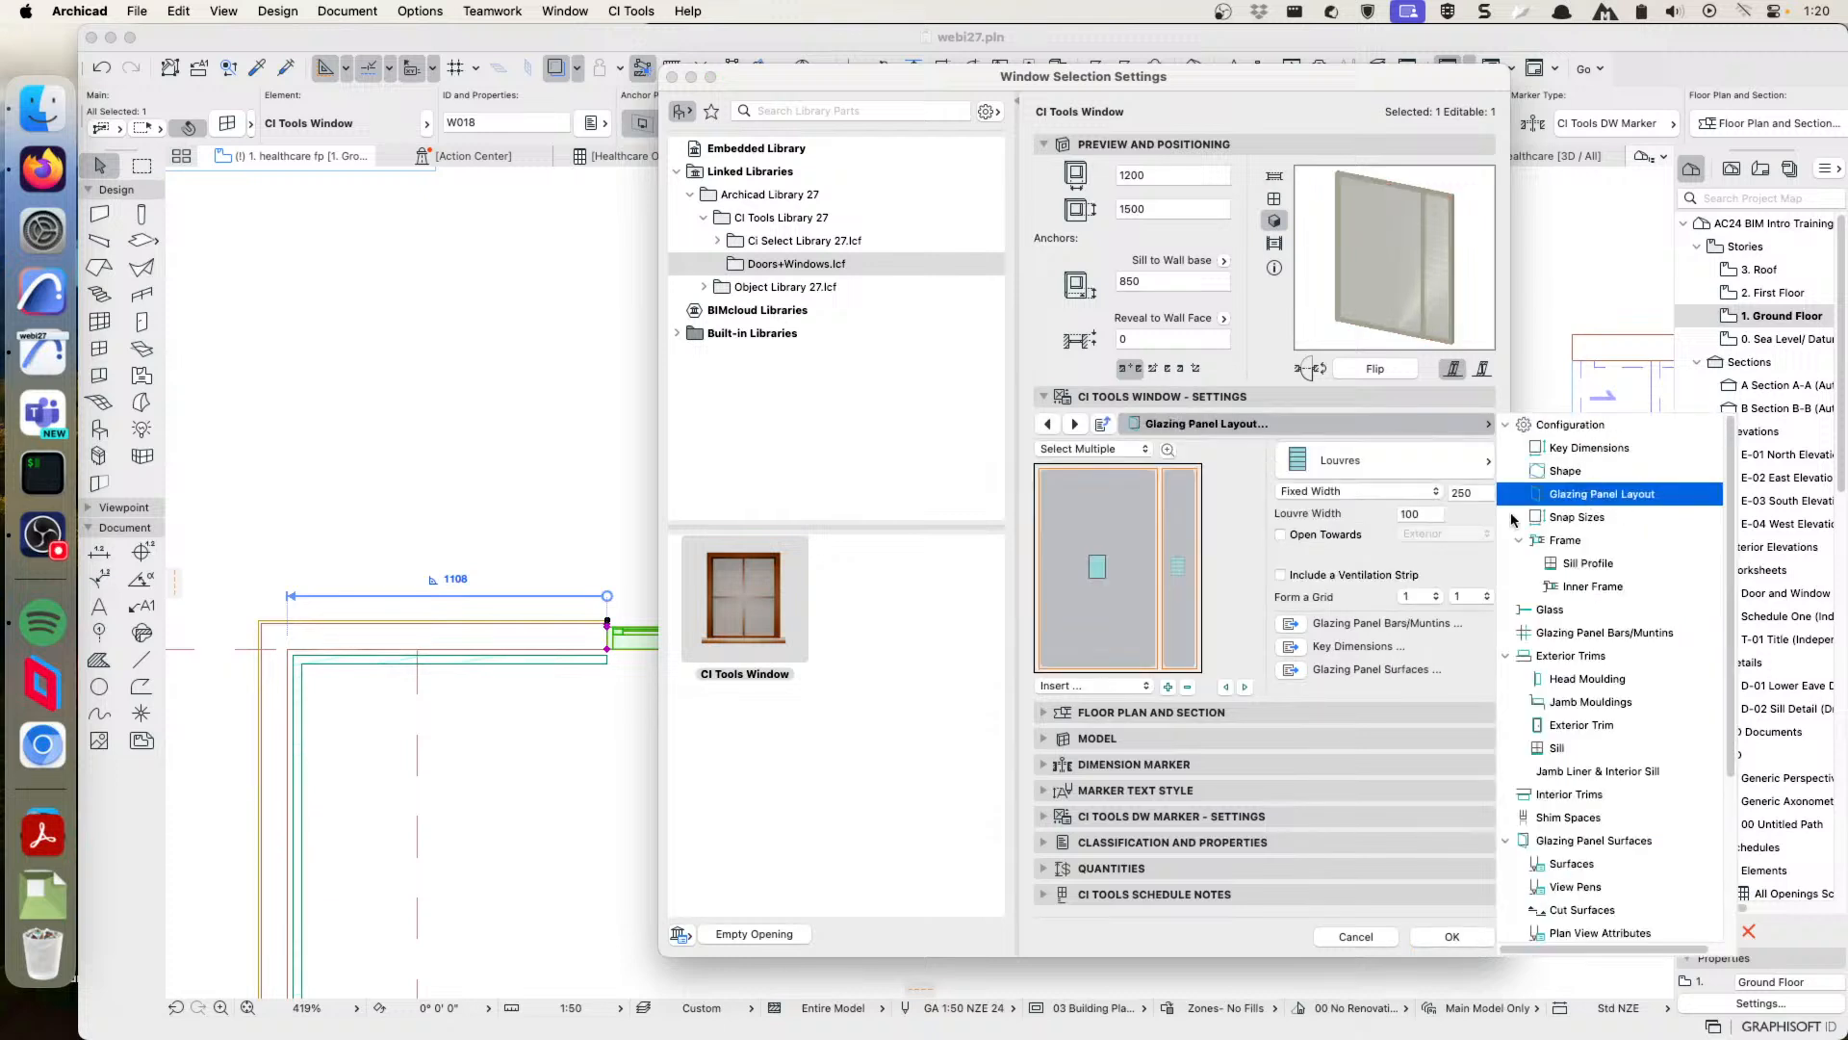
left_click(1182, 528)
left_click(1163, 525)
left_click(1191, 545)
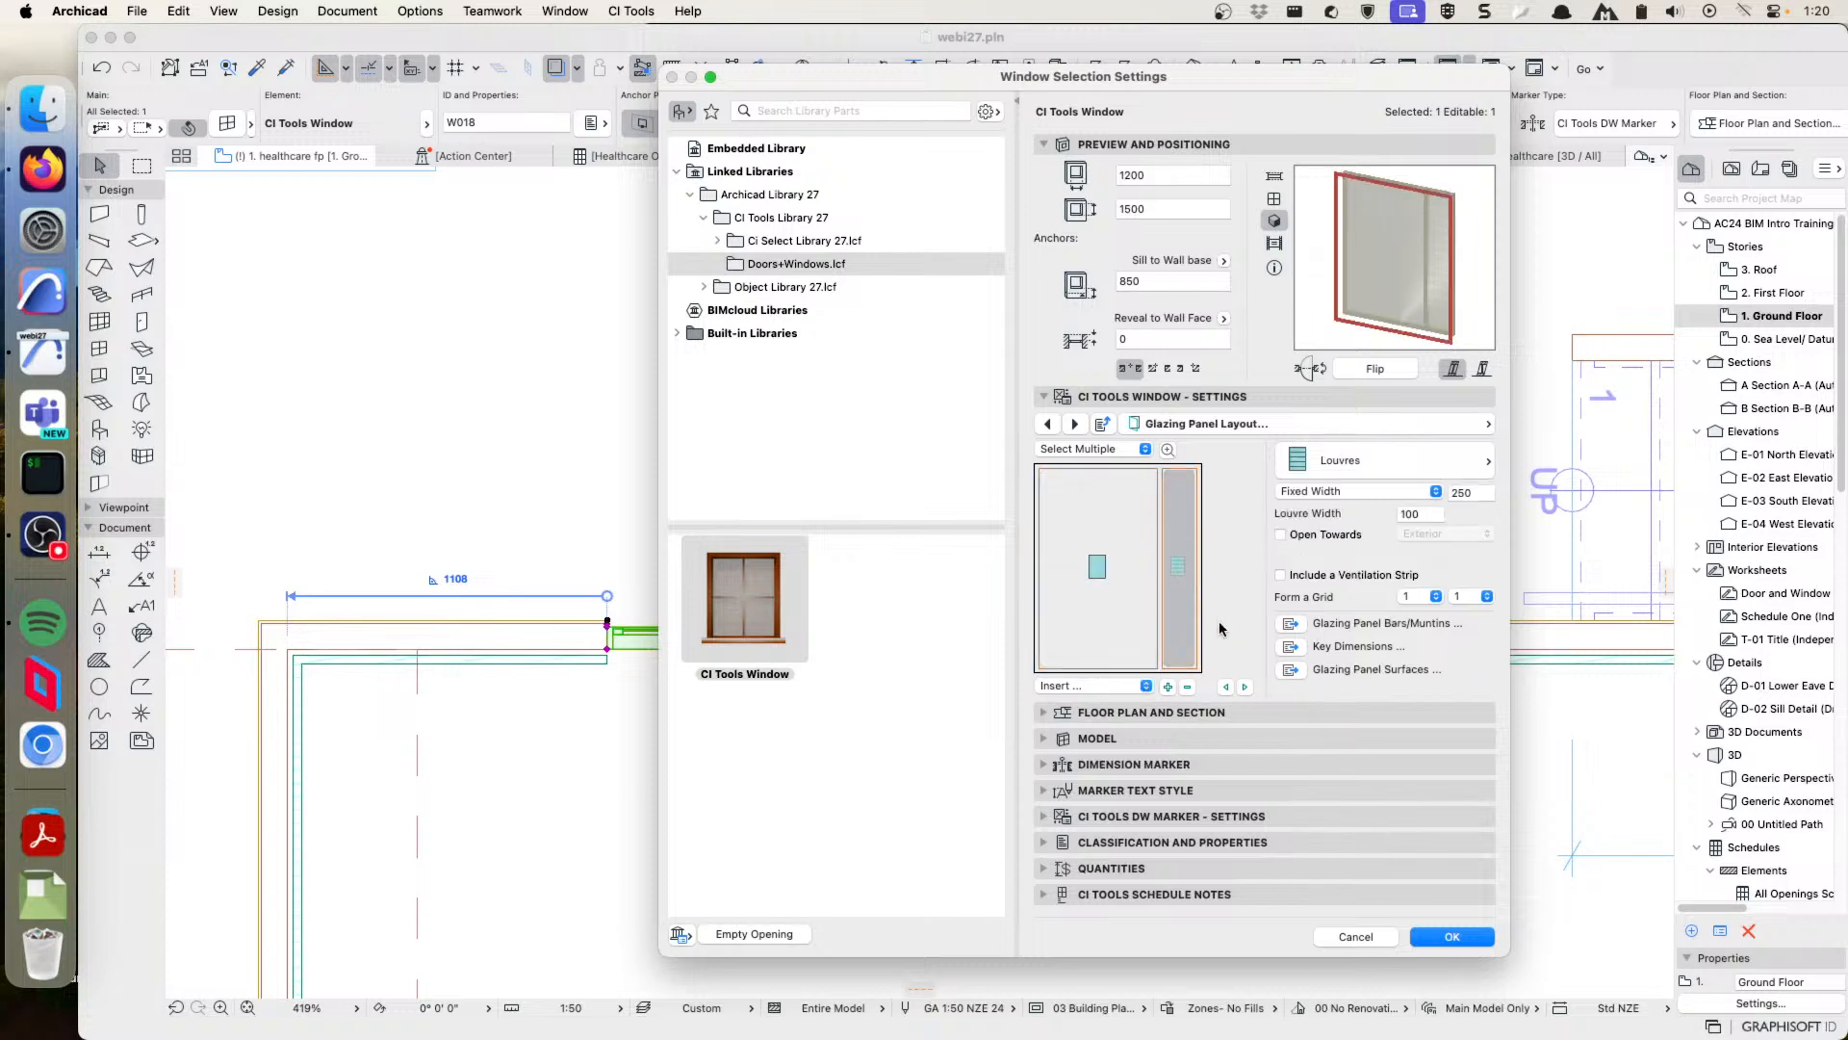
left_click(1188, 686)
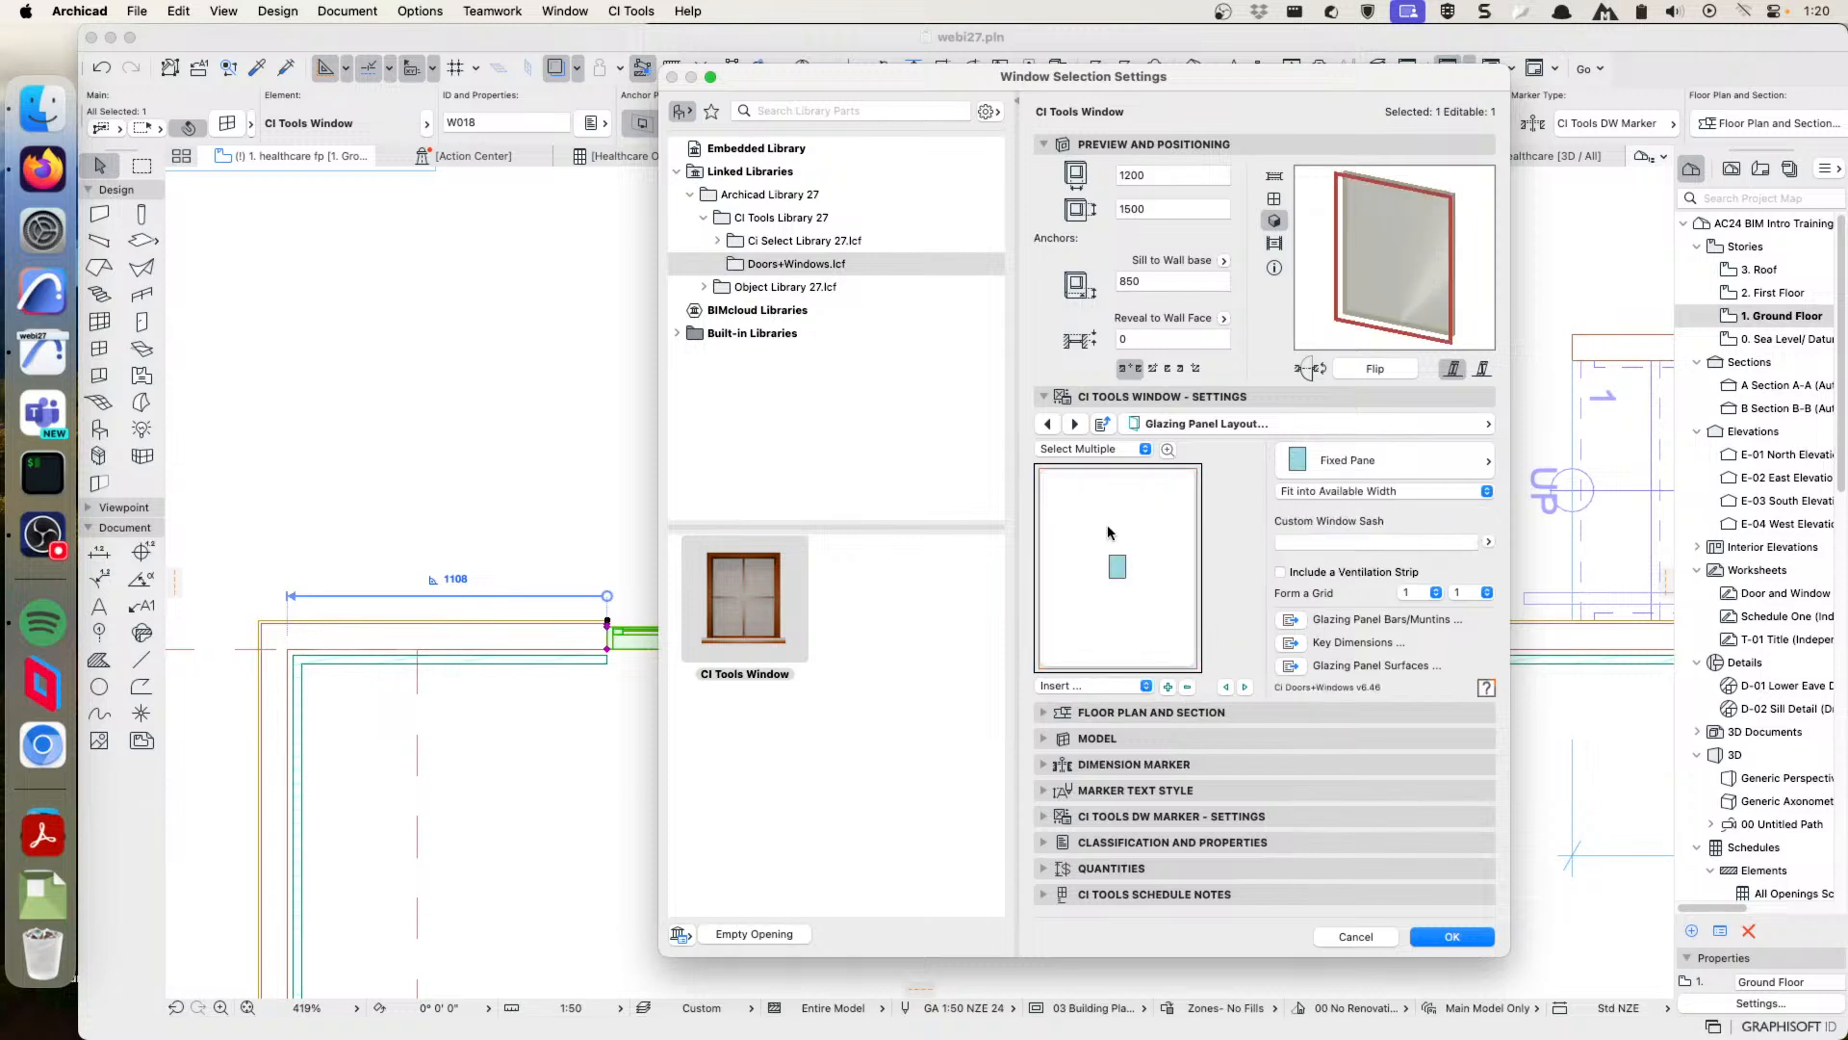
left_click(1168, 686)
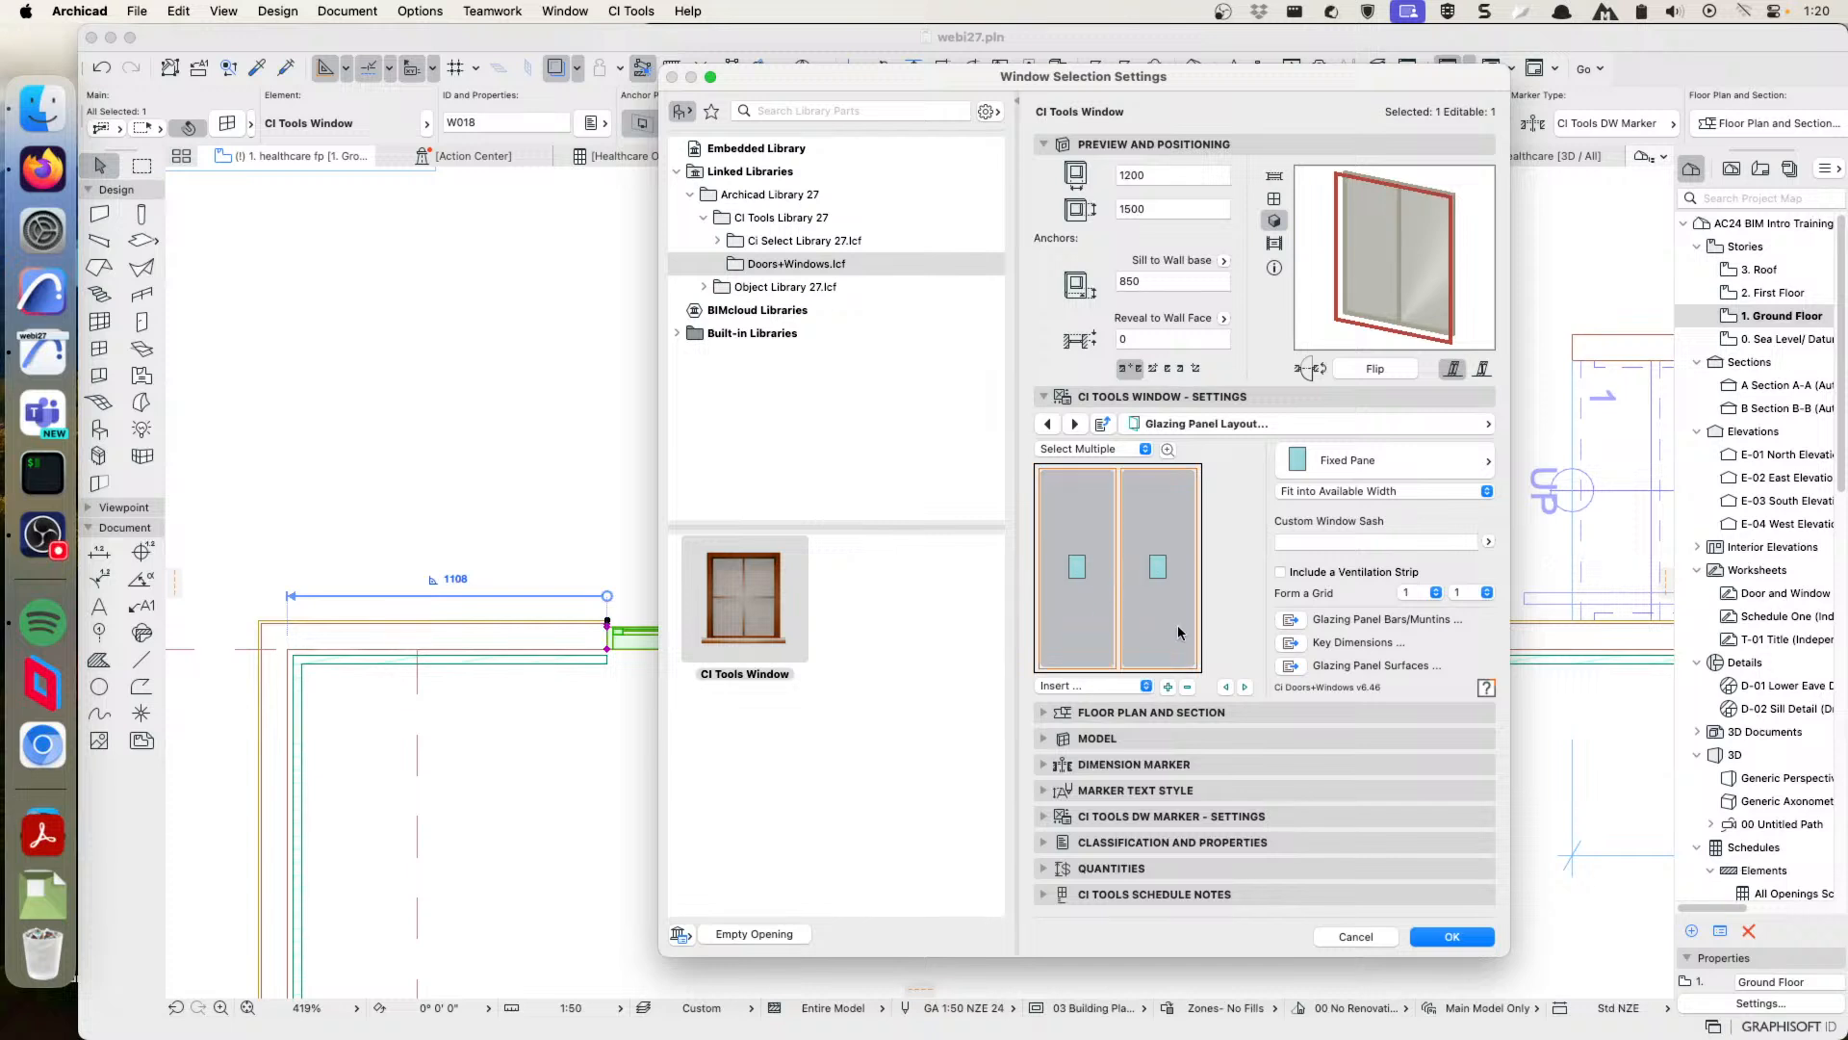
- Change the left-hand glazing panel to Louvres and set its fixed width to 250
left_click(1181, 633)
left_click(1367, 460)
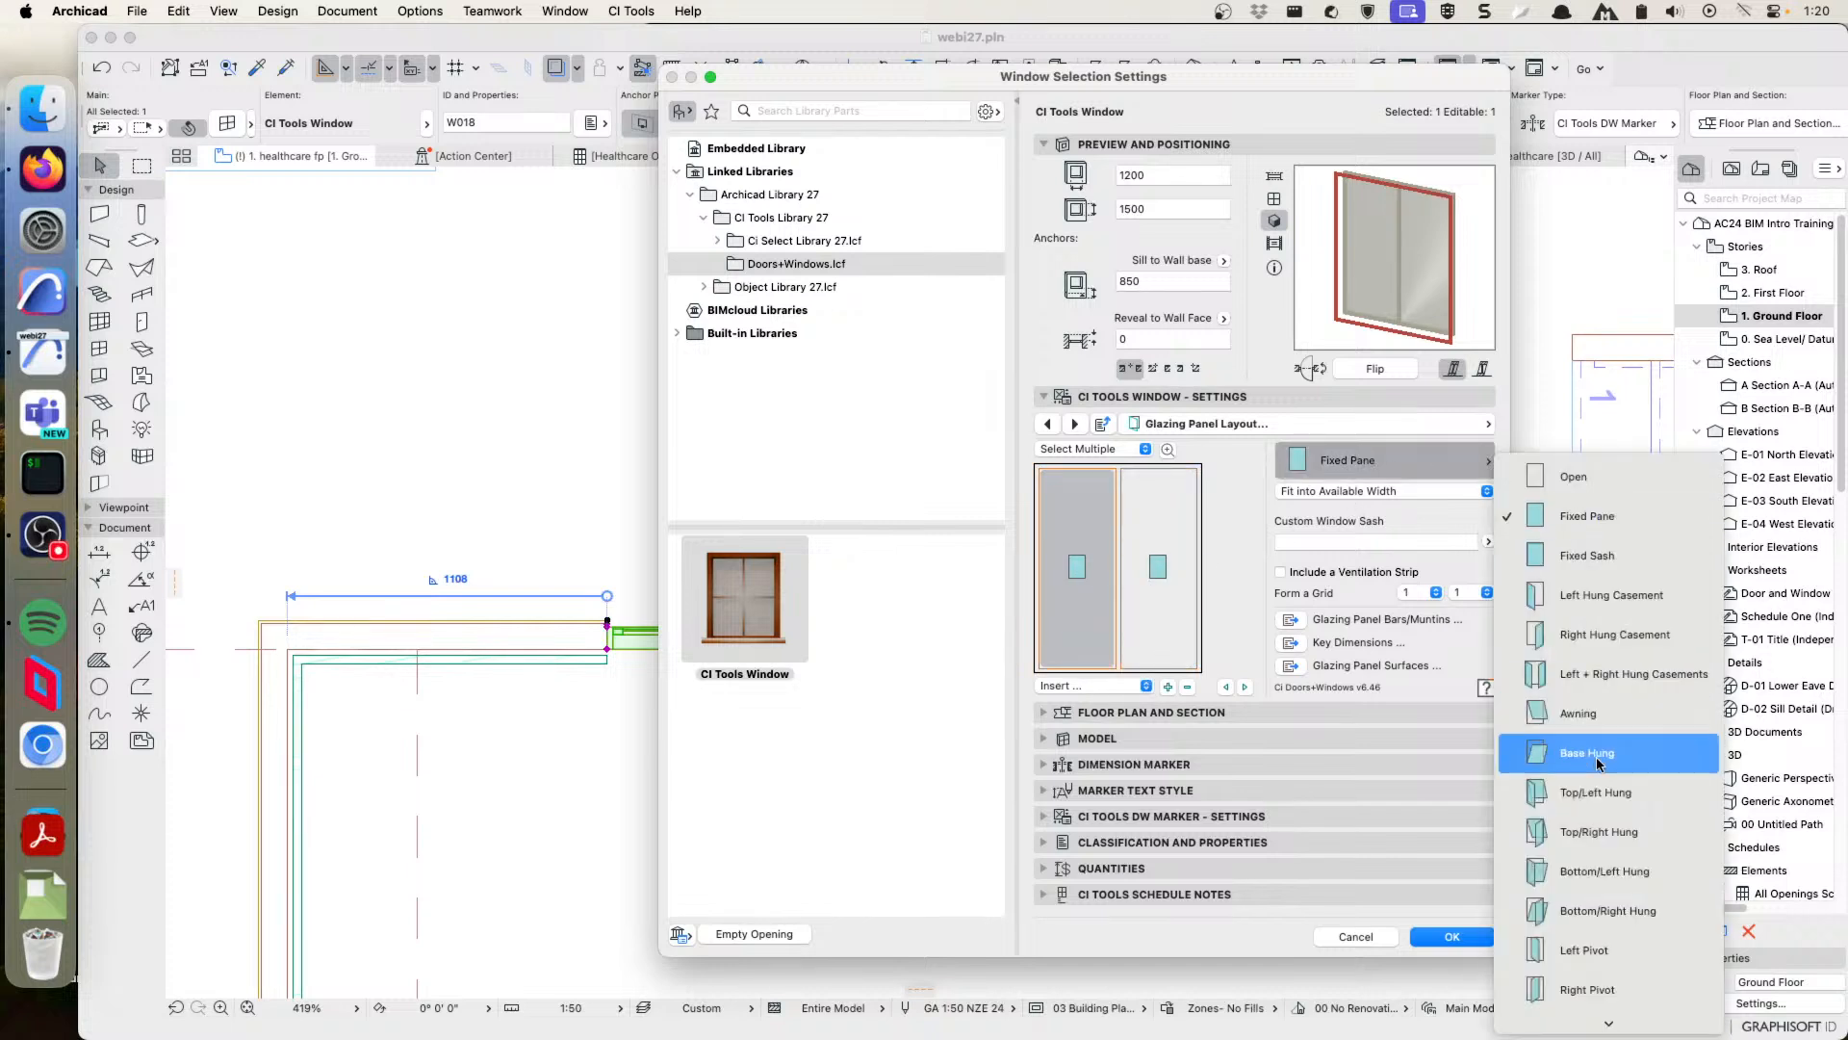
mouse_move(1619, 1025)
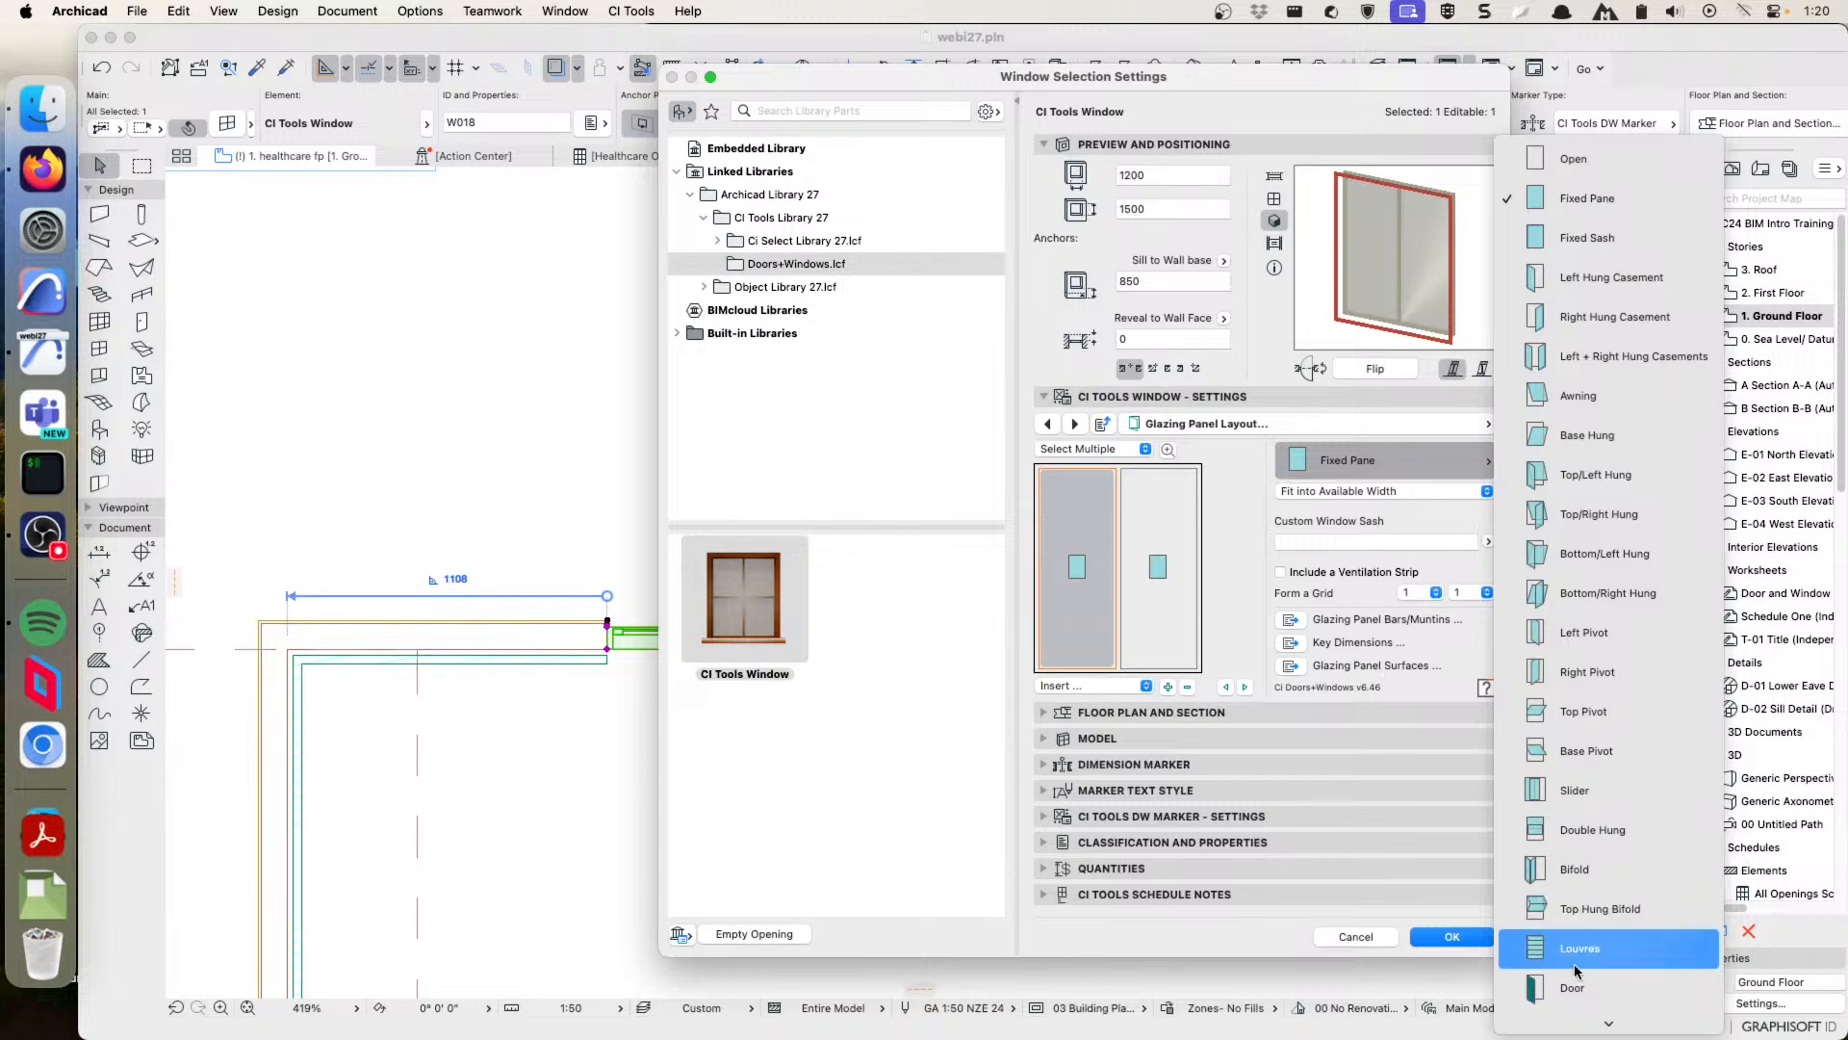
left_click(1576, 966)
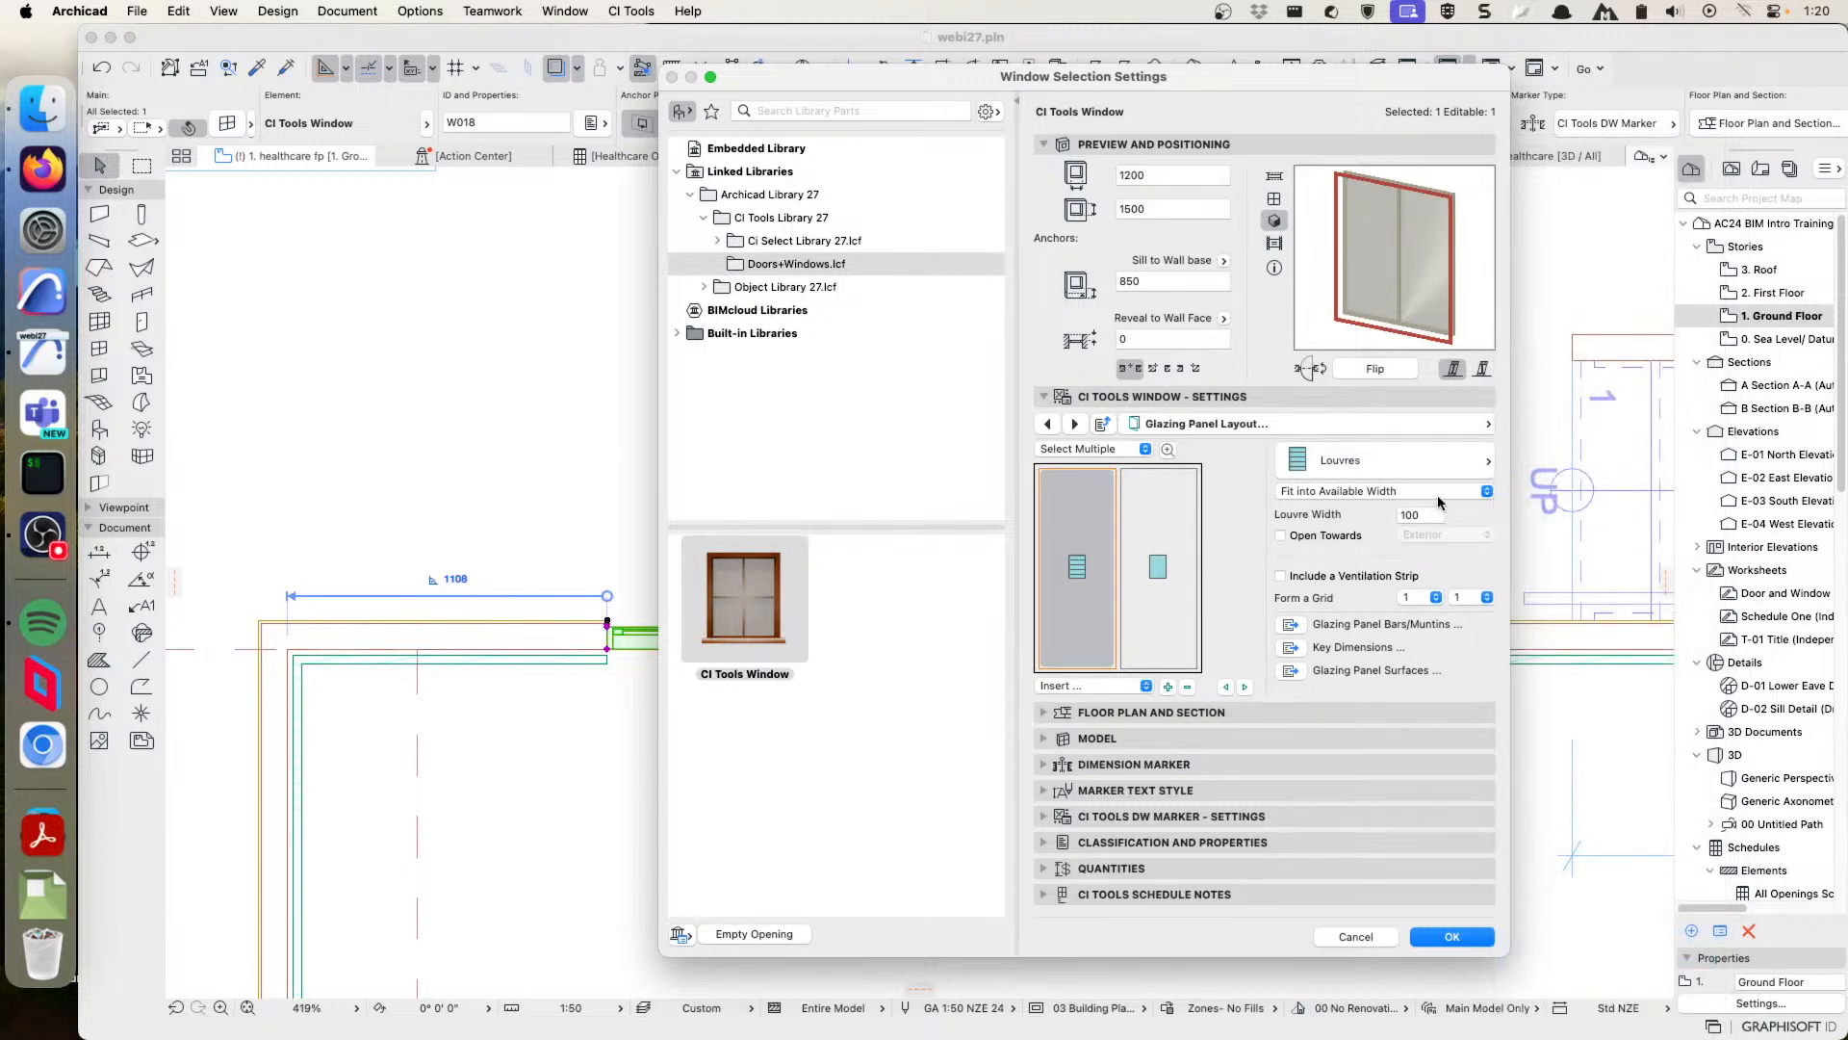
left_click(1438, 497)
left_click(1438, 508)
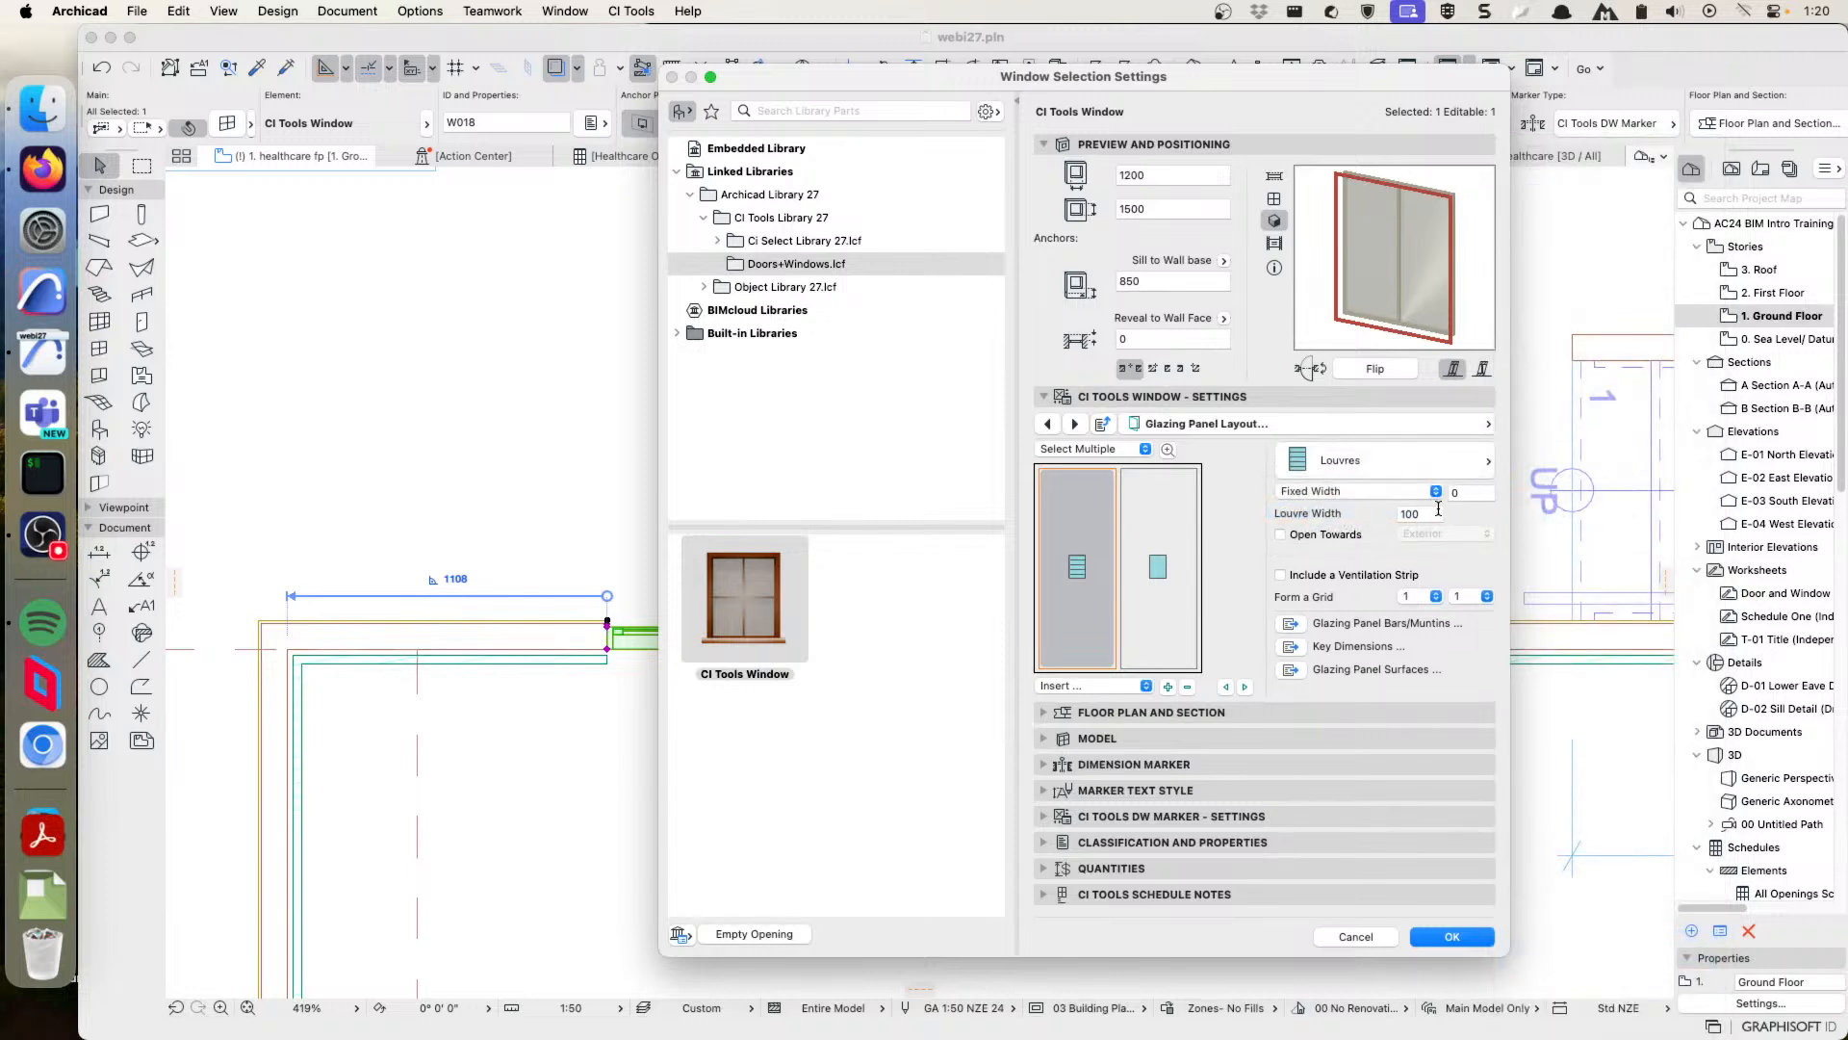
left_click(1468, 493)
type("250")
key("Return")
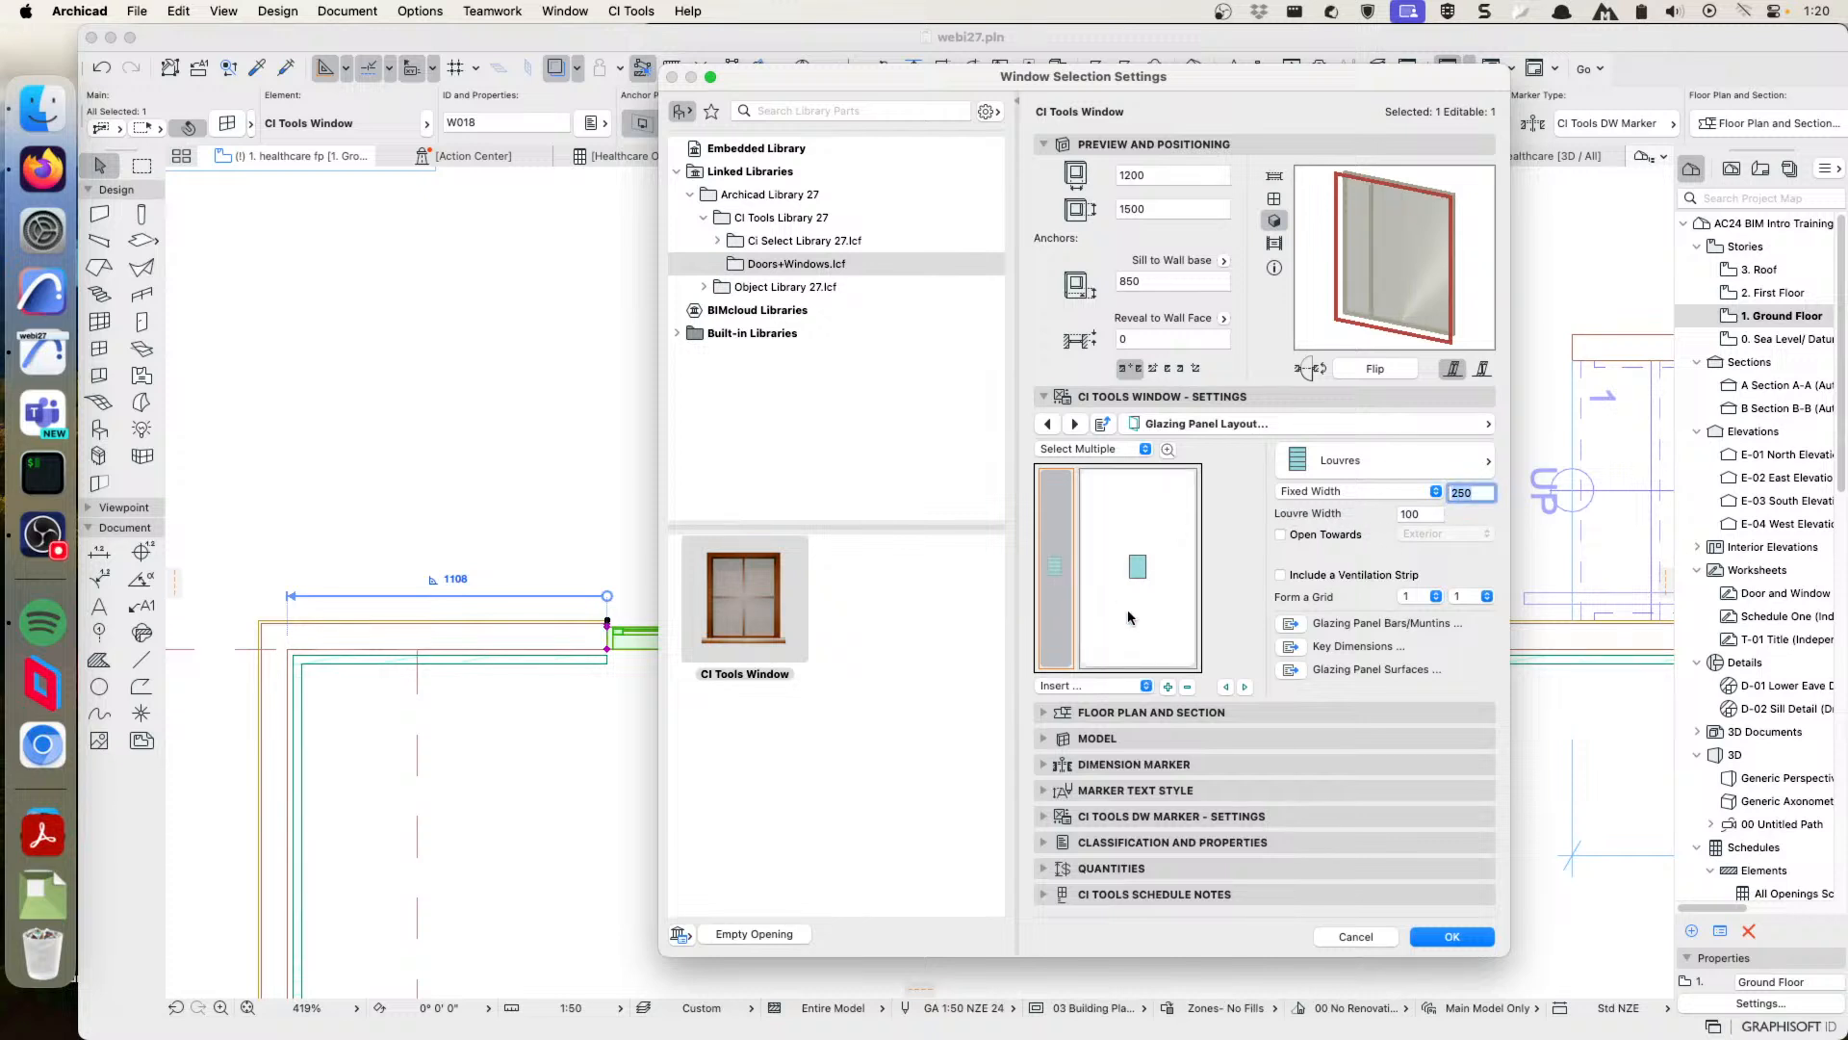
- Save the new window configuration as a preset named "Louvre on the Left"
left_click(1371, 423)
left_click(1584, 427)
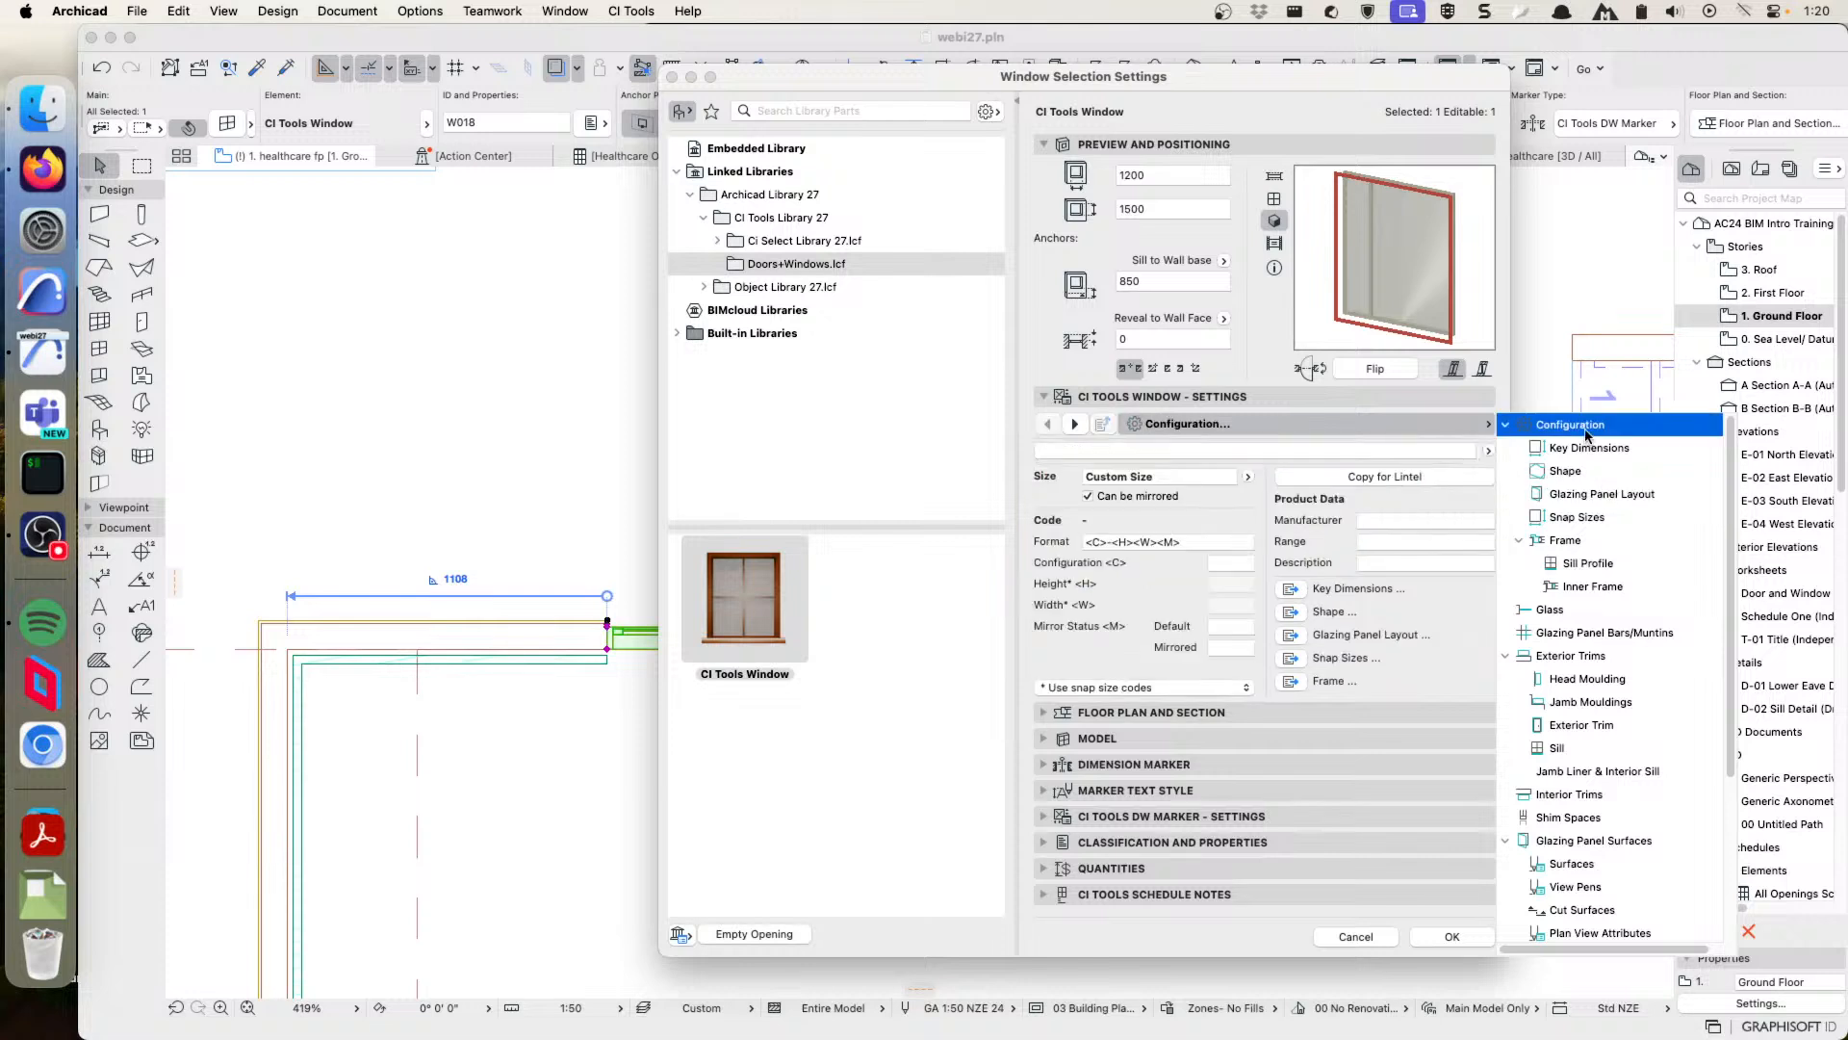
left_click(1248, 520)
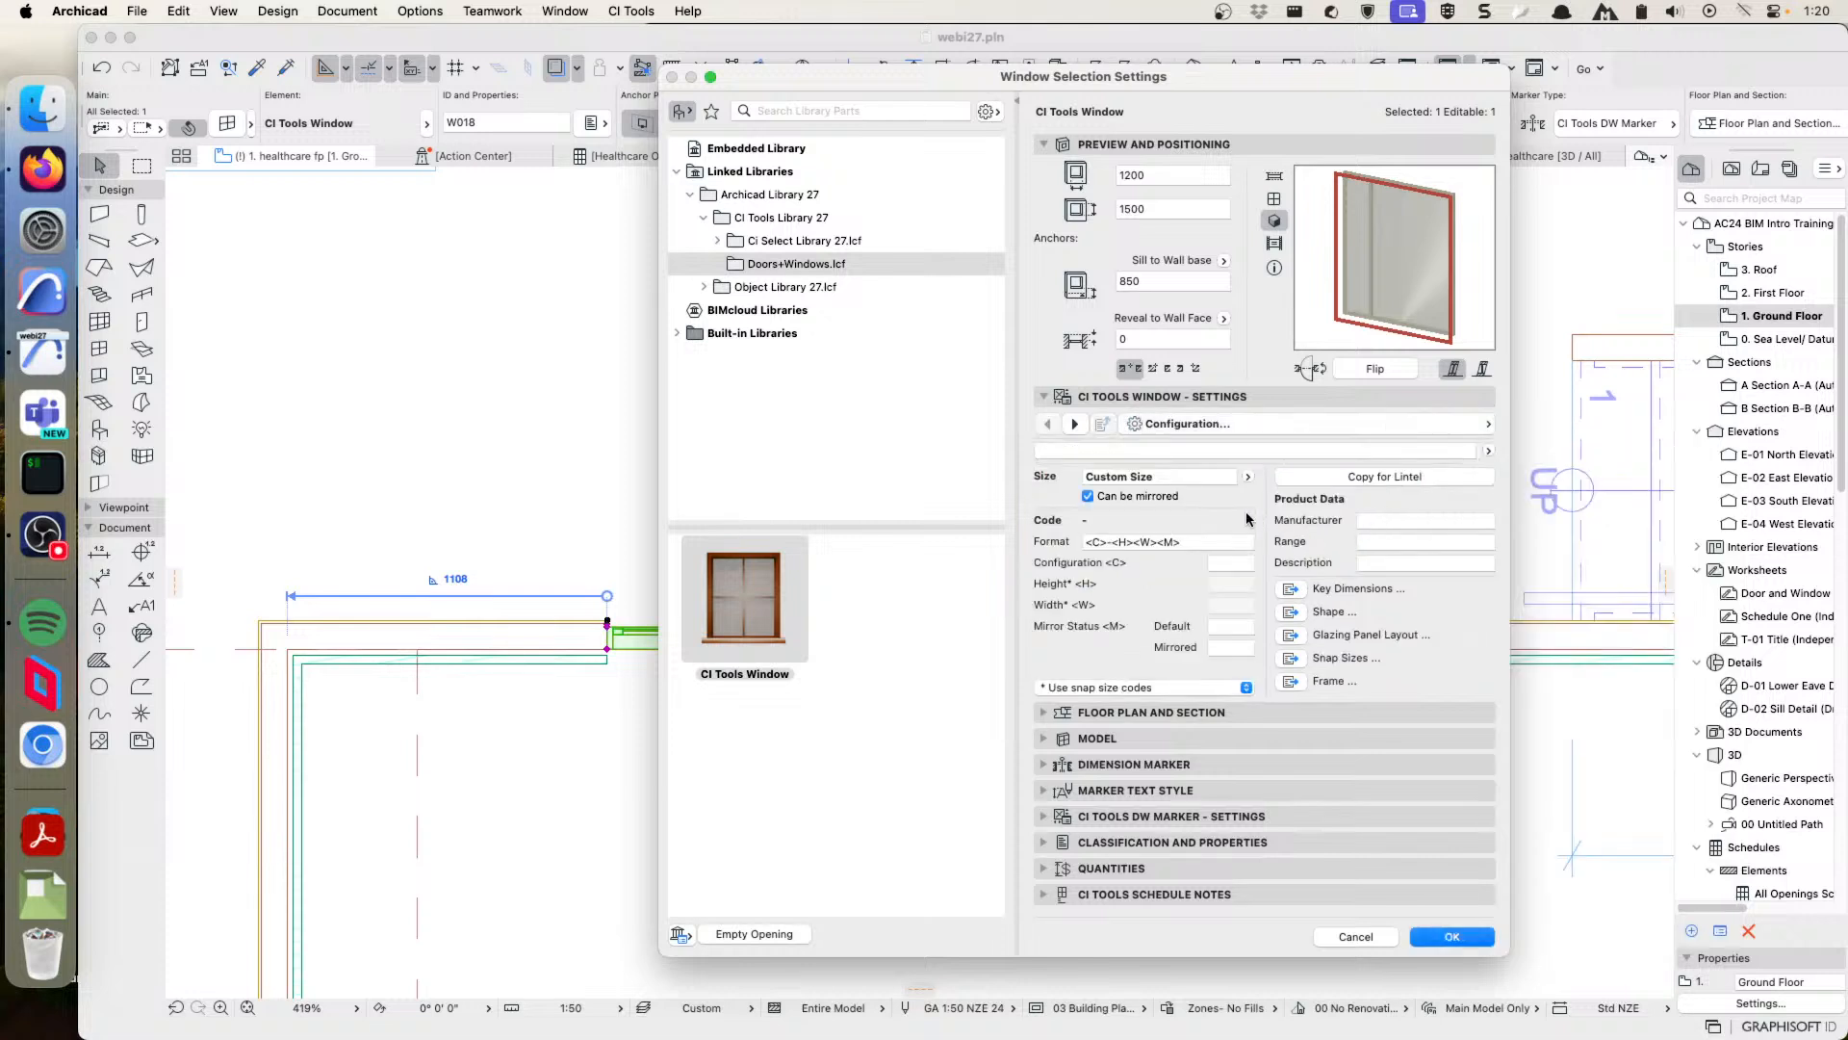
left_click(1340, 449)
type("Louv")
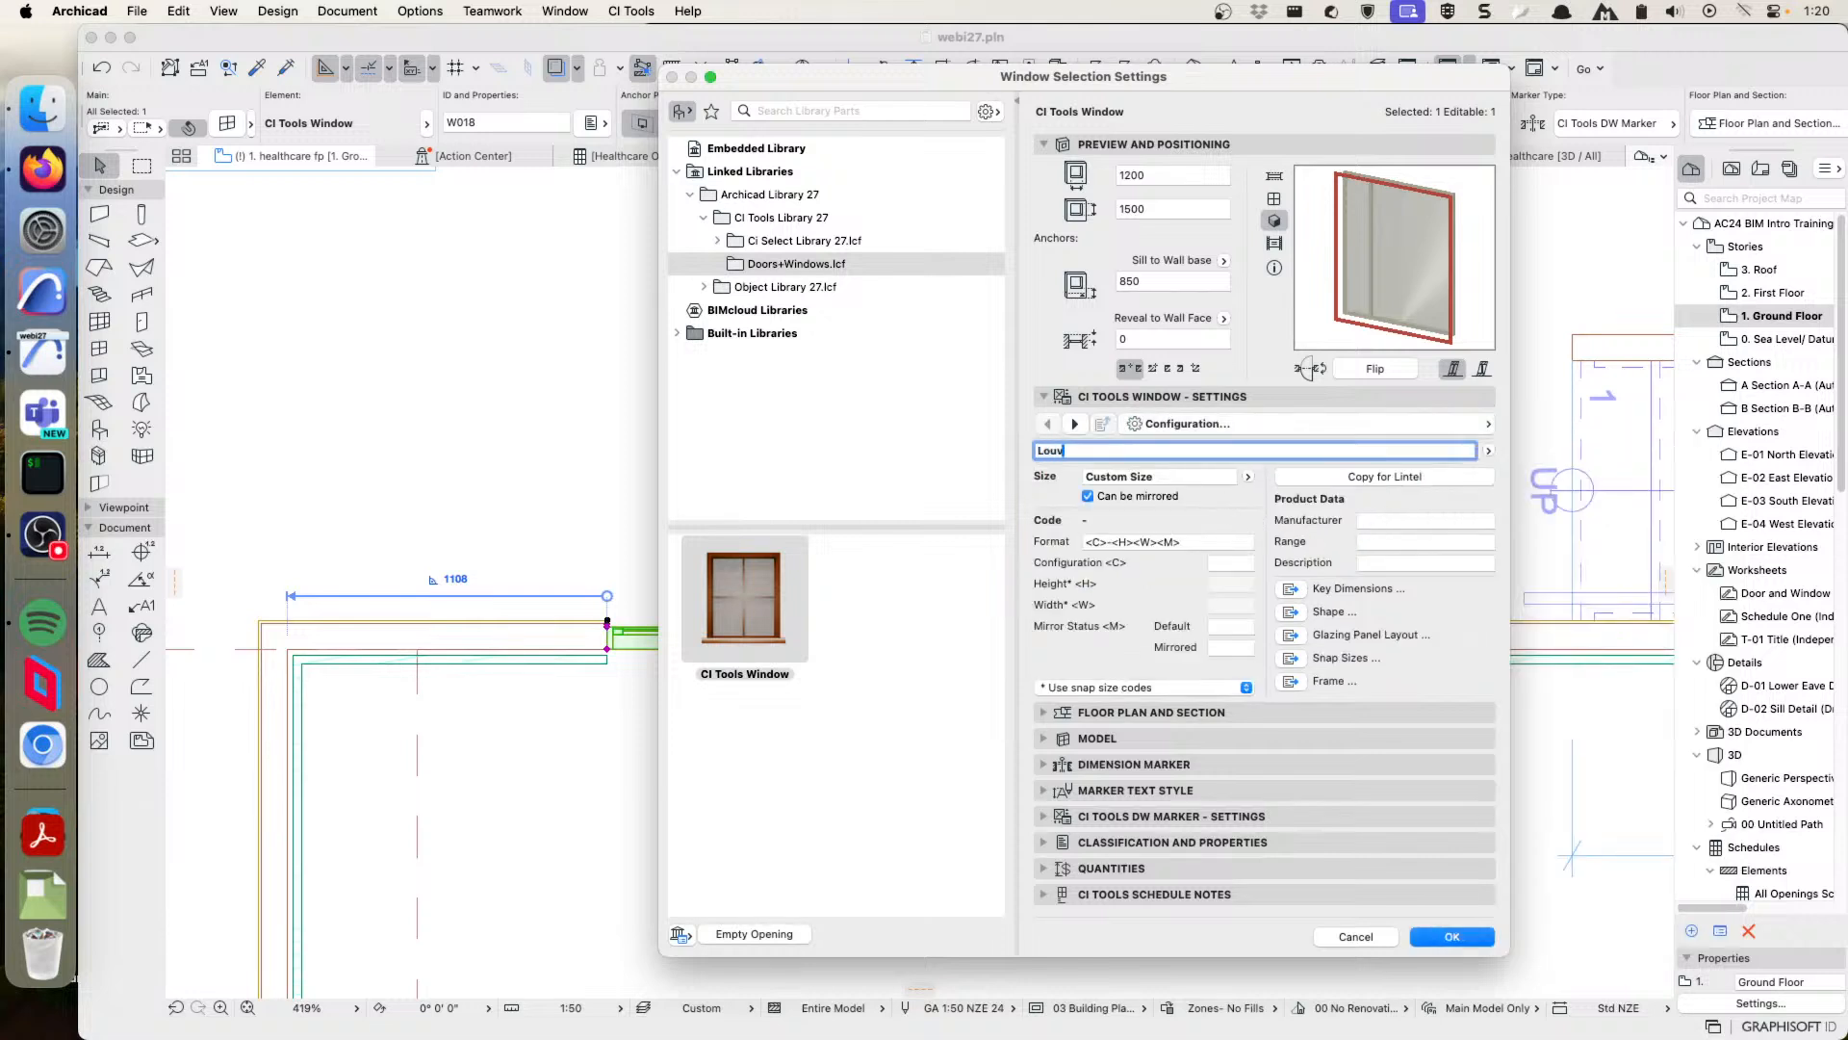
type("re on the Left")
key("Return")
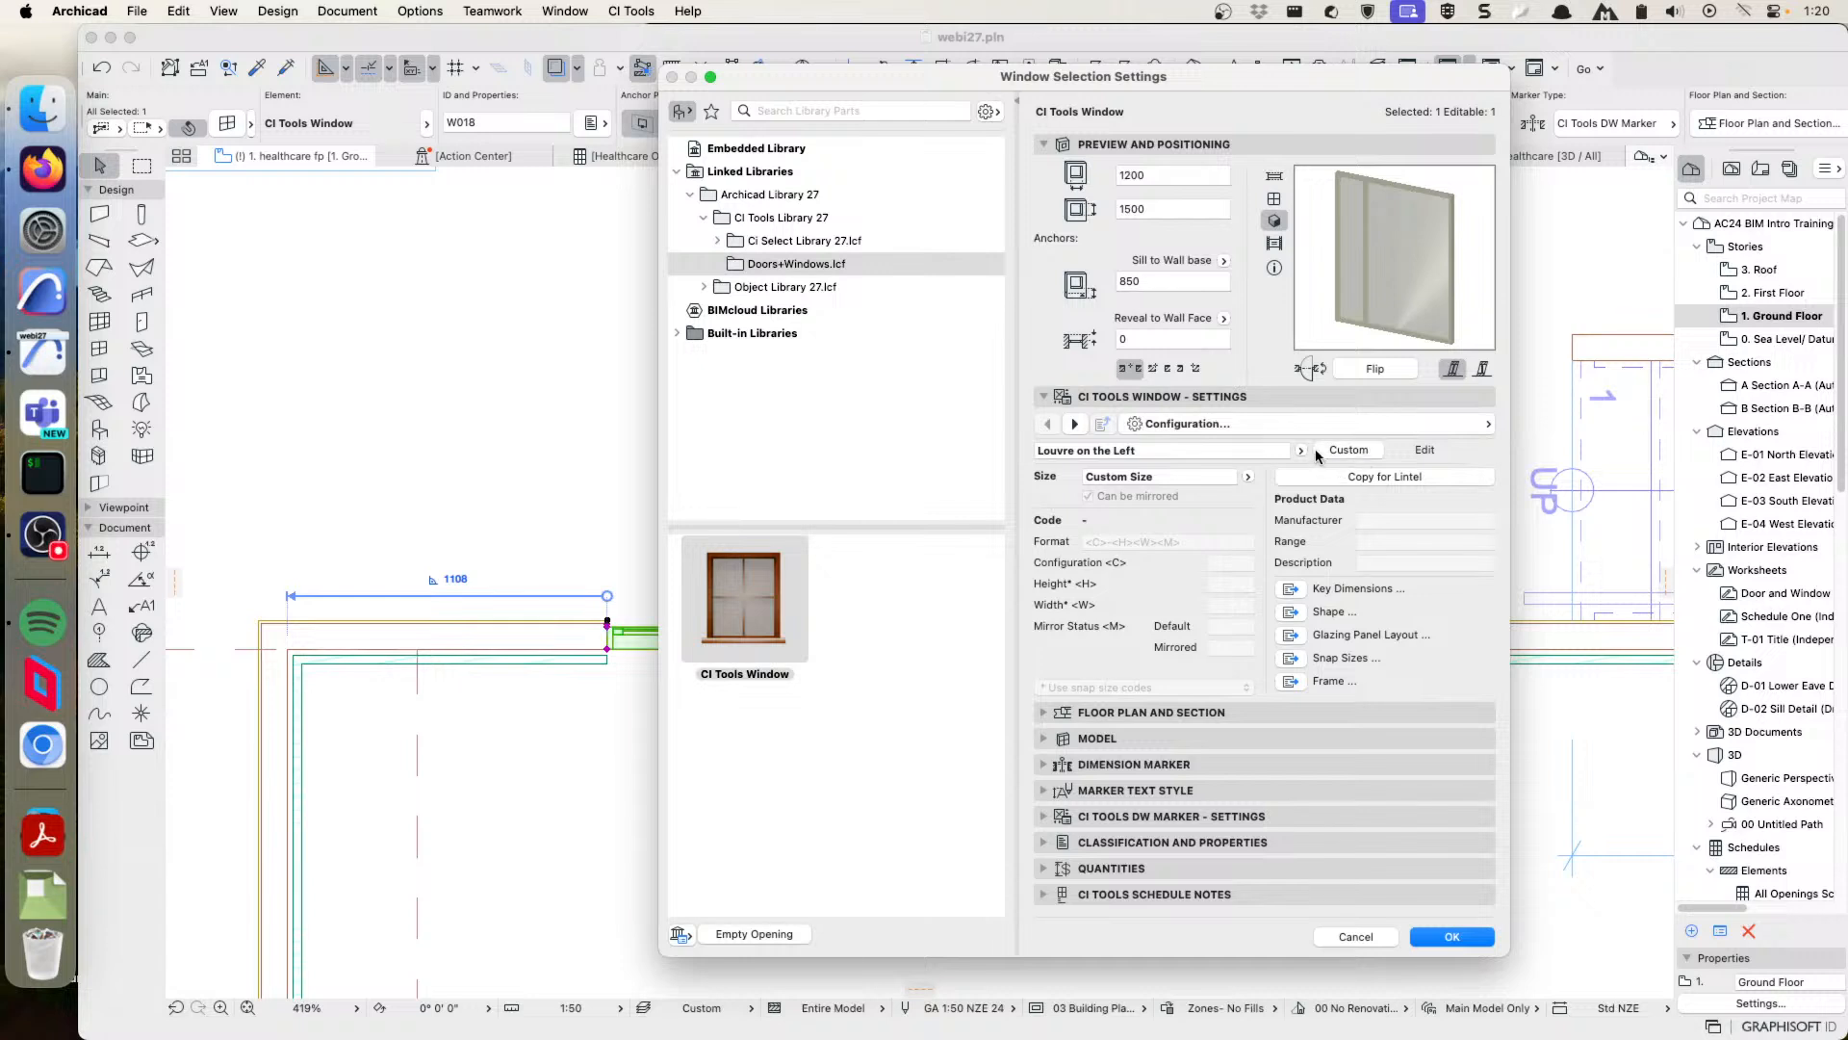
- Apply the "Louvre on the Right" preset to the window and switch back to "Louvre on the Left"
left_click(1300, 451)
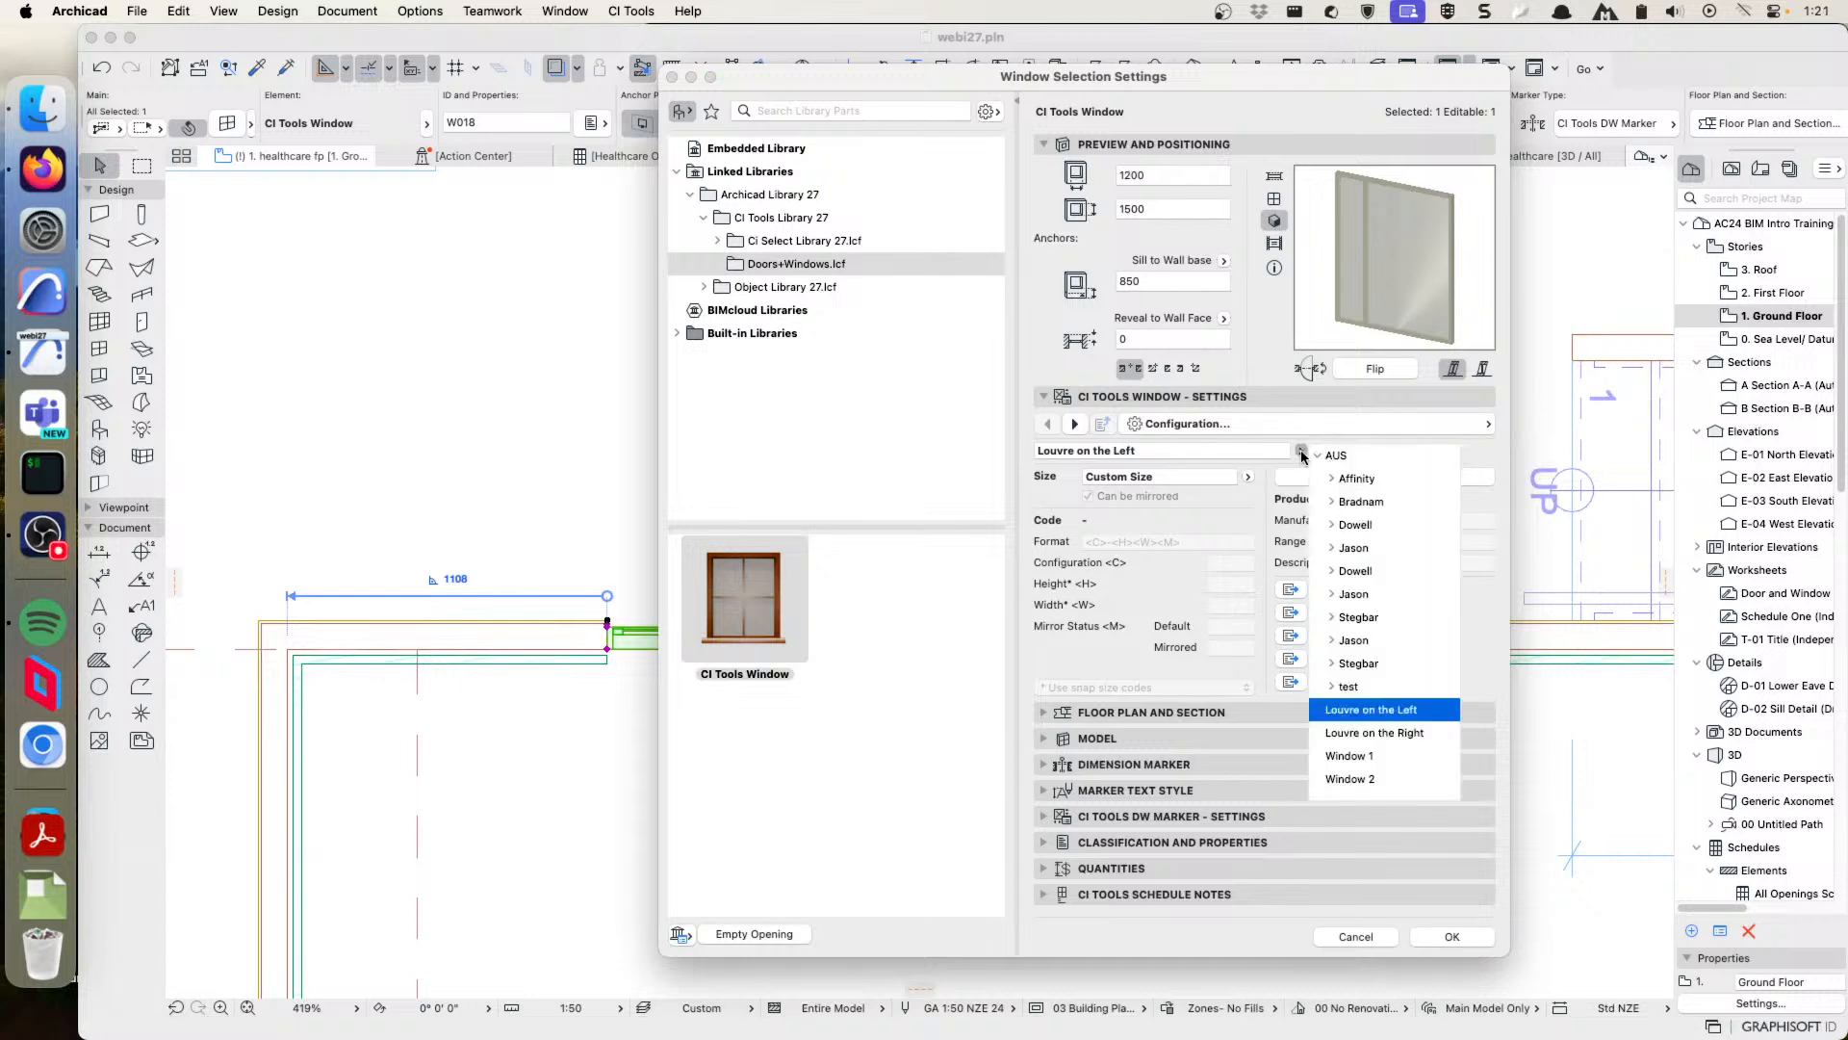
left_click(1374, 732)
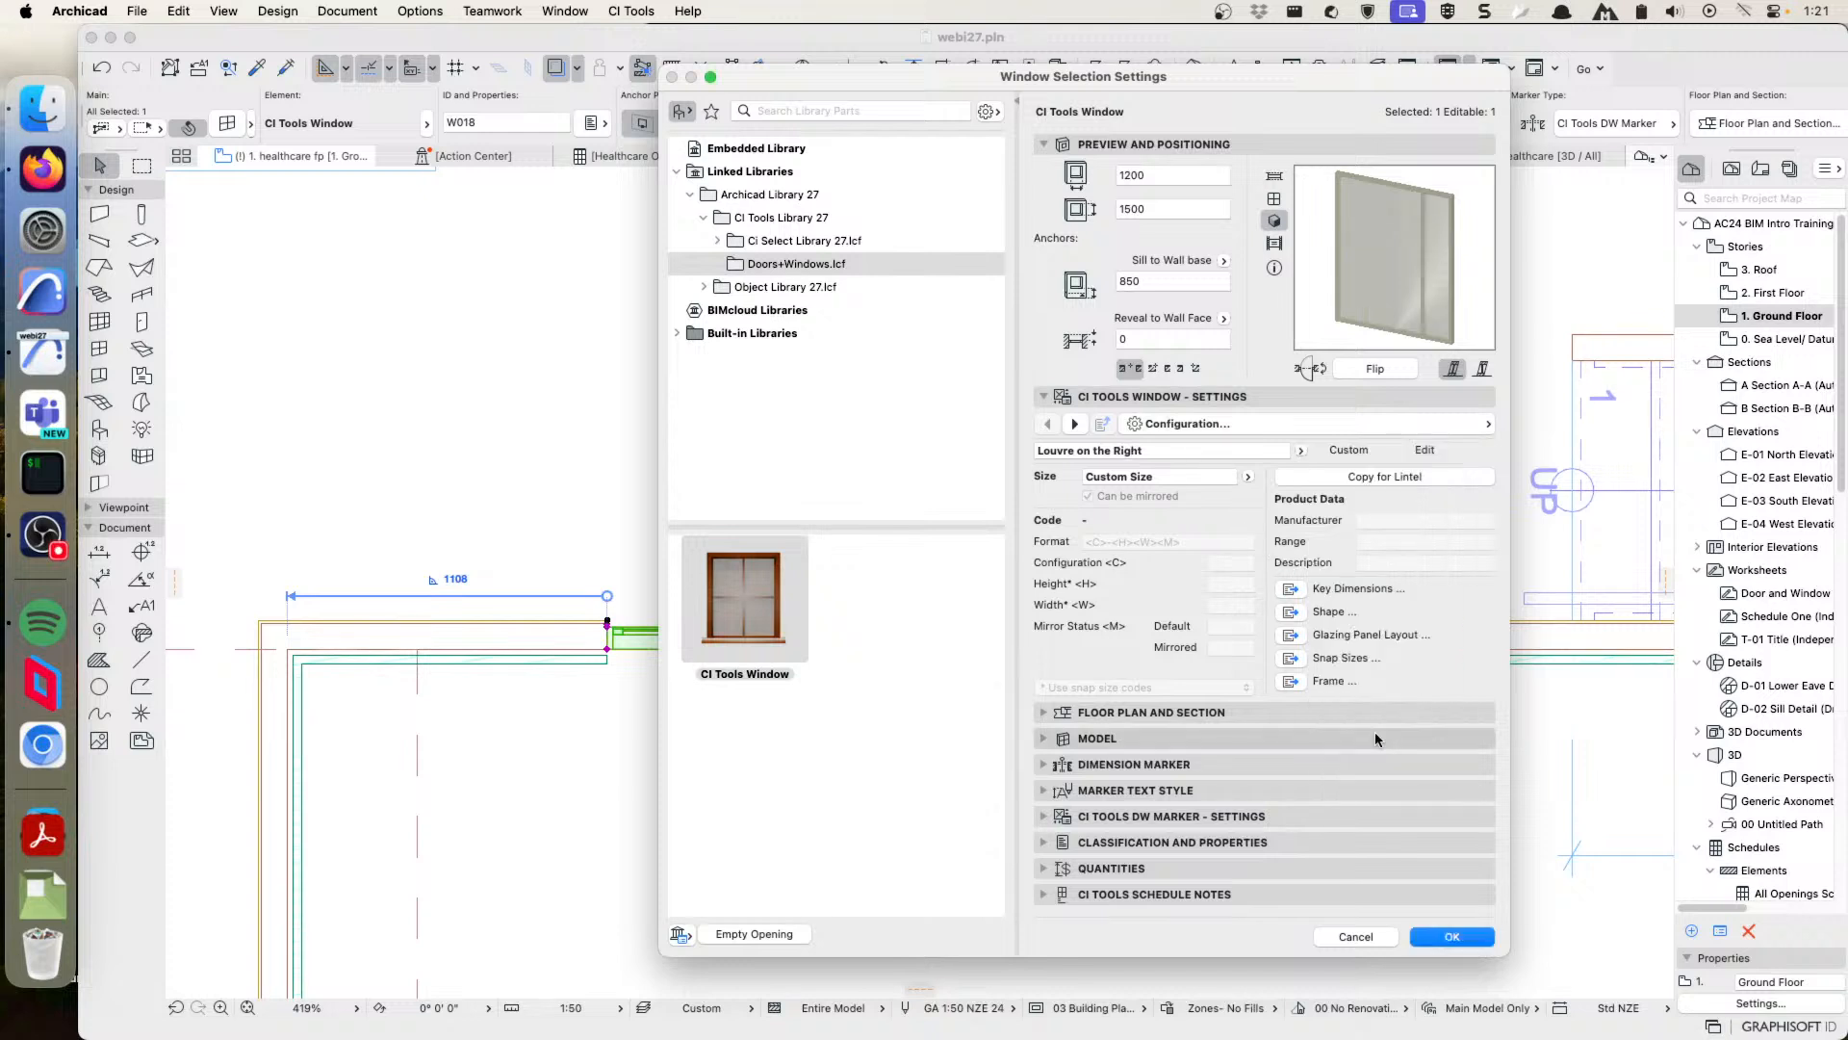
left_click(1301, 452)
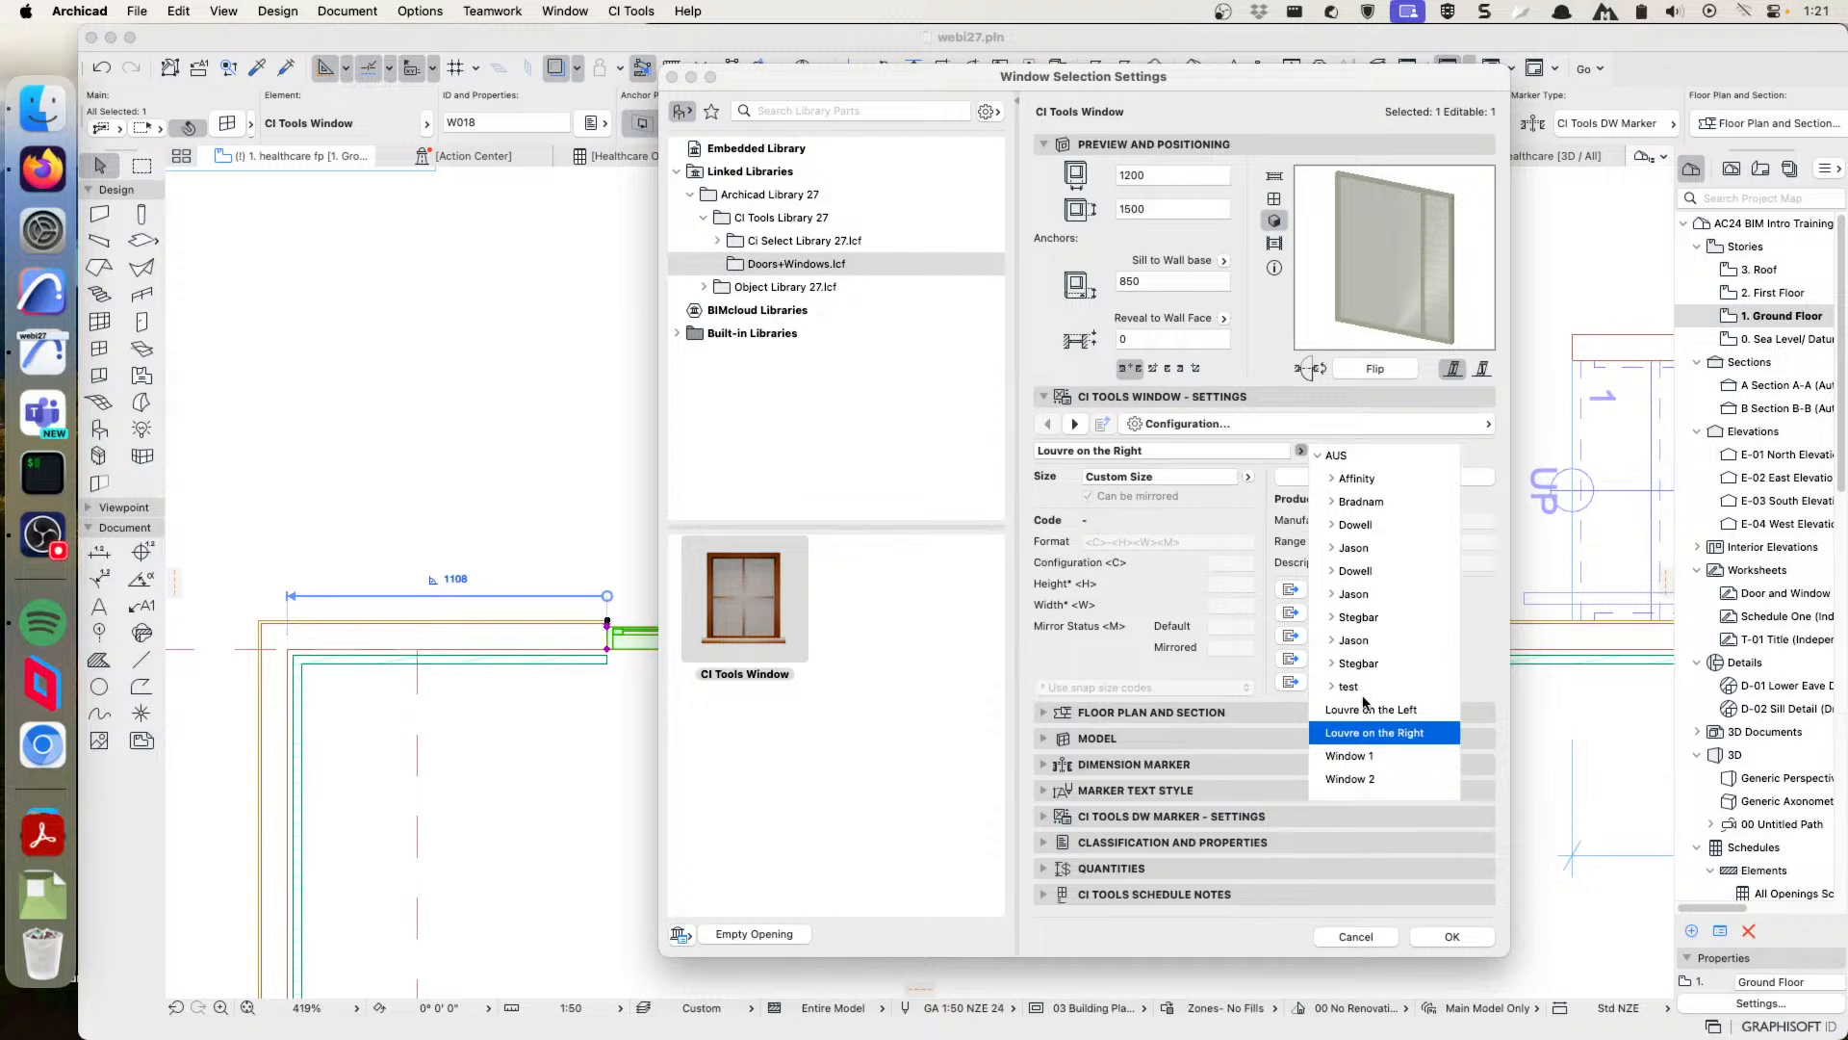
left_click(1360, 713)
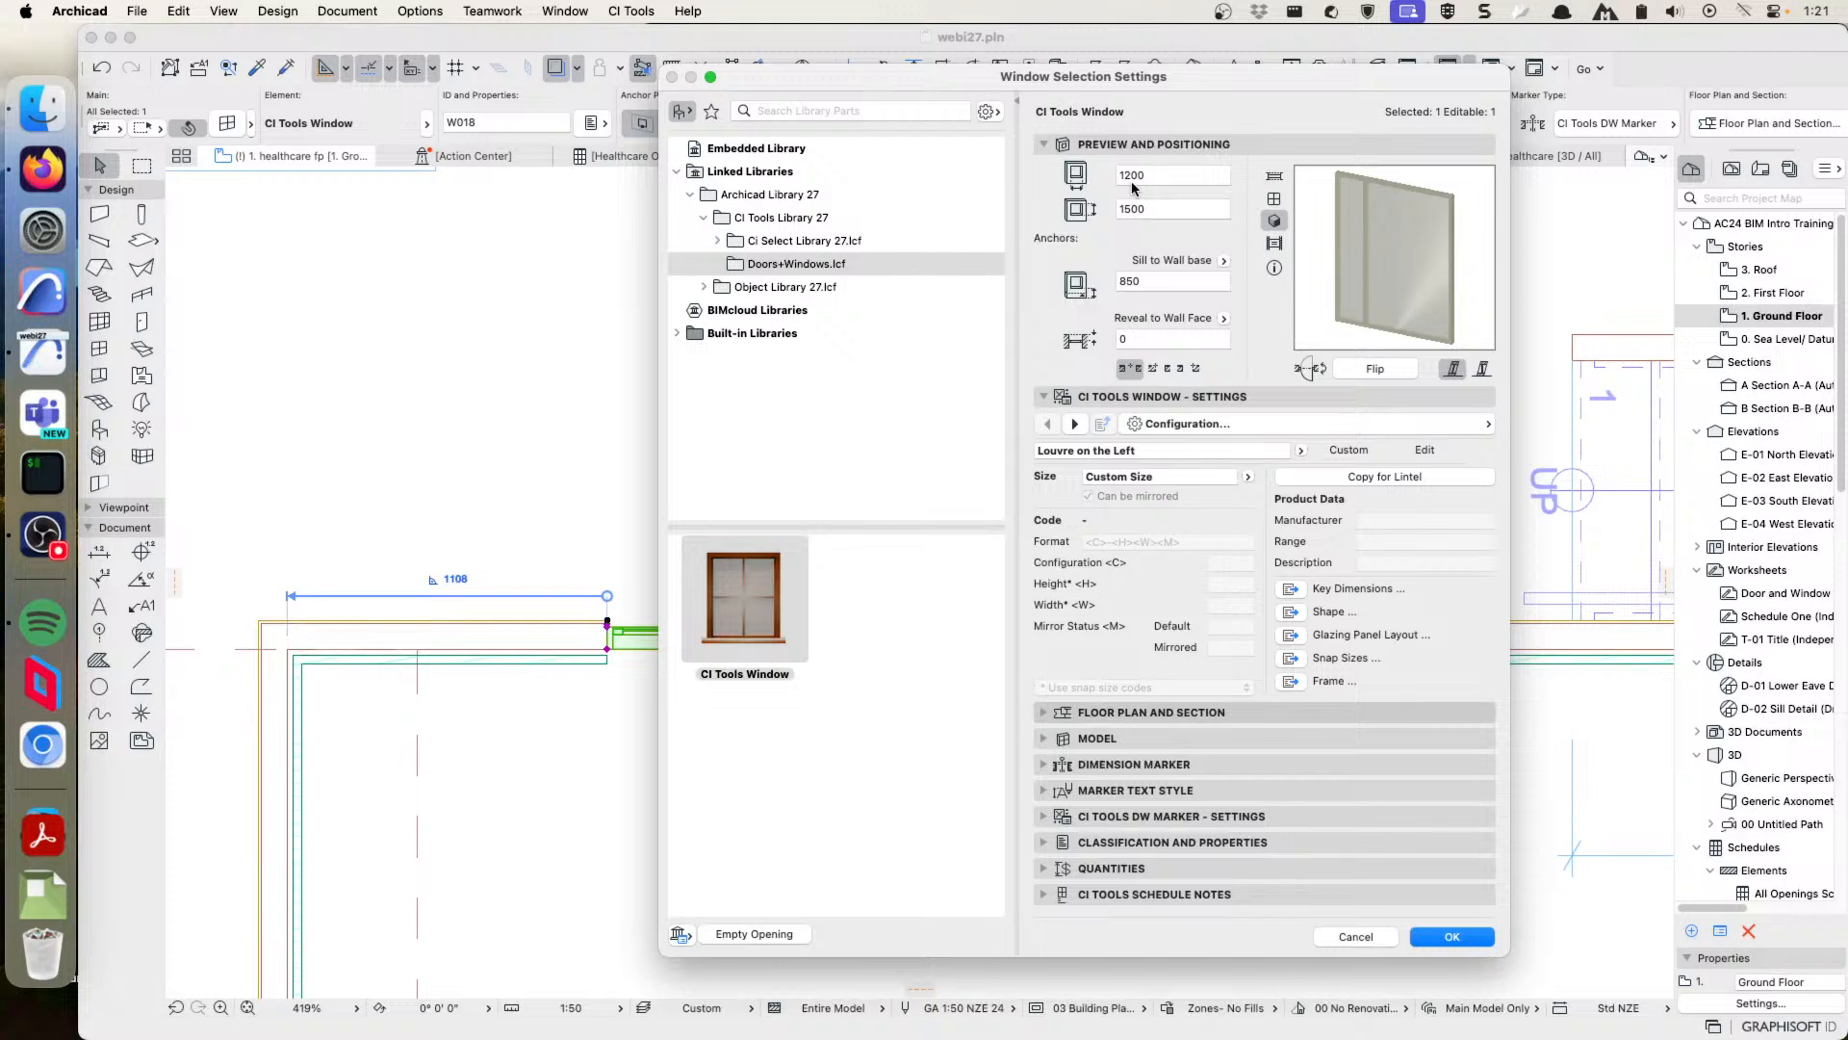
- Show the glazing panel layout, select the fixed pane and set the overall window width to 3000
left_click(1354, 426)
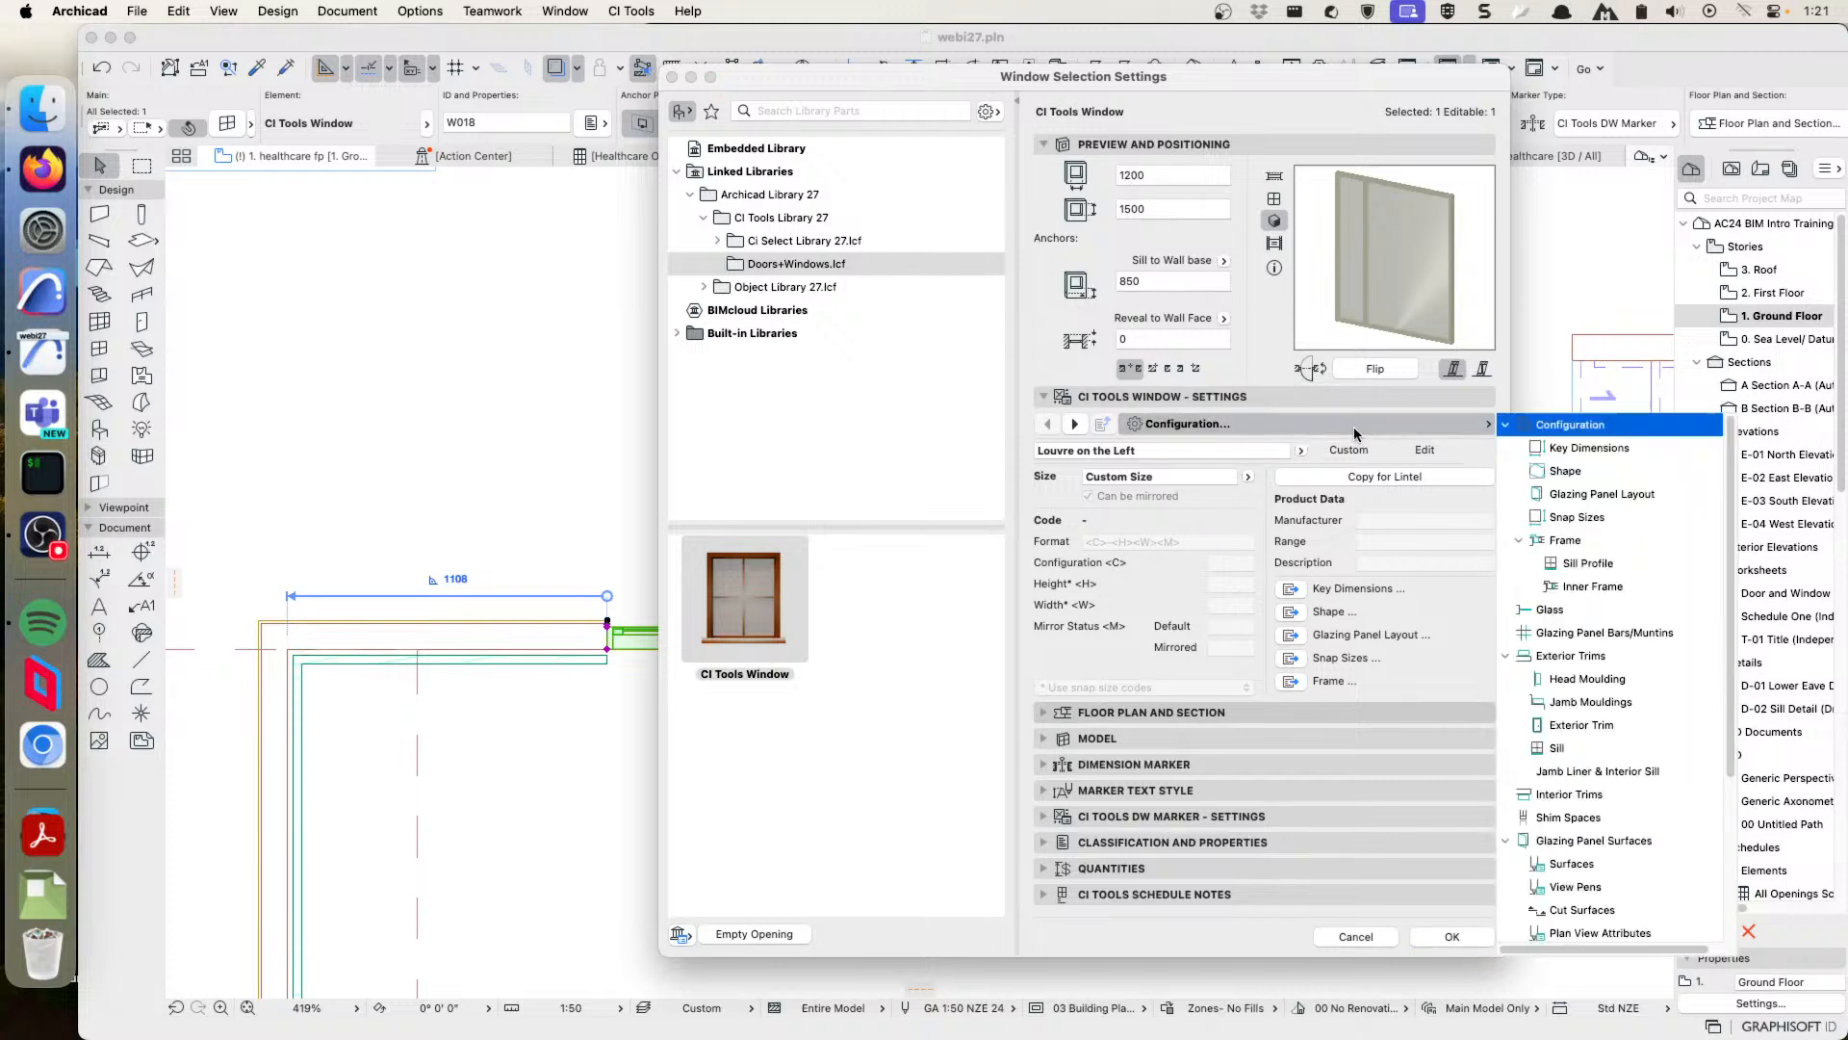
left_click(1601, 494)
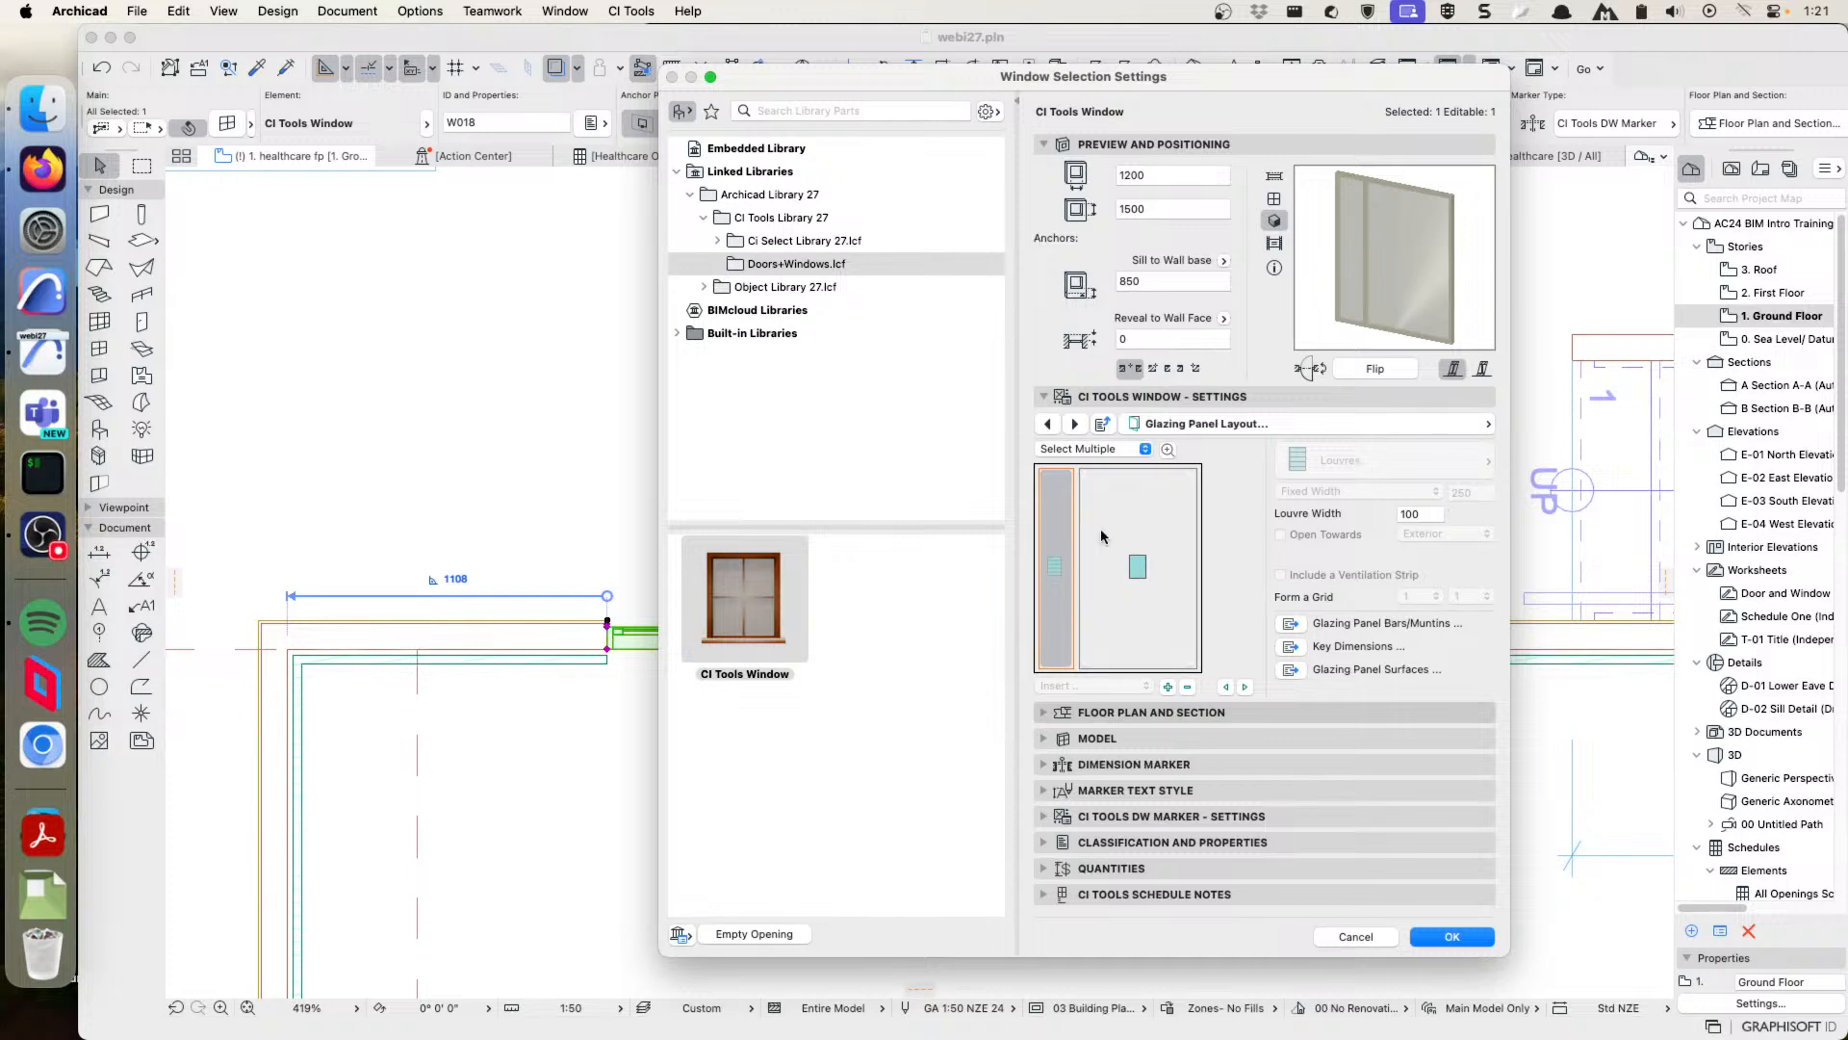
left_click(1151, 534)
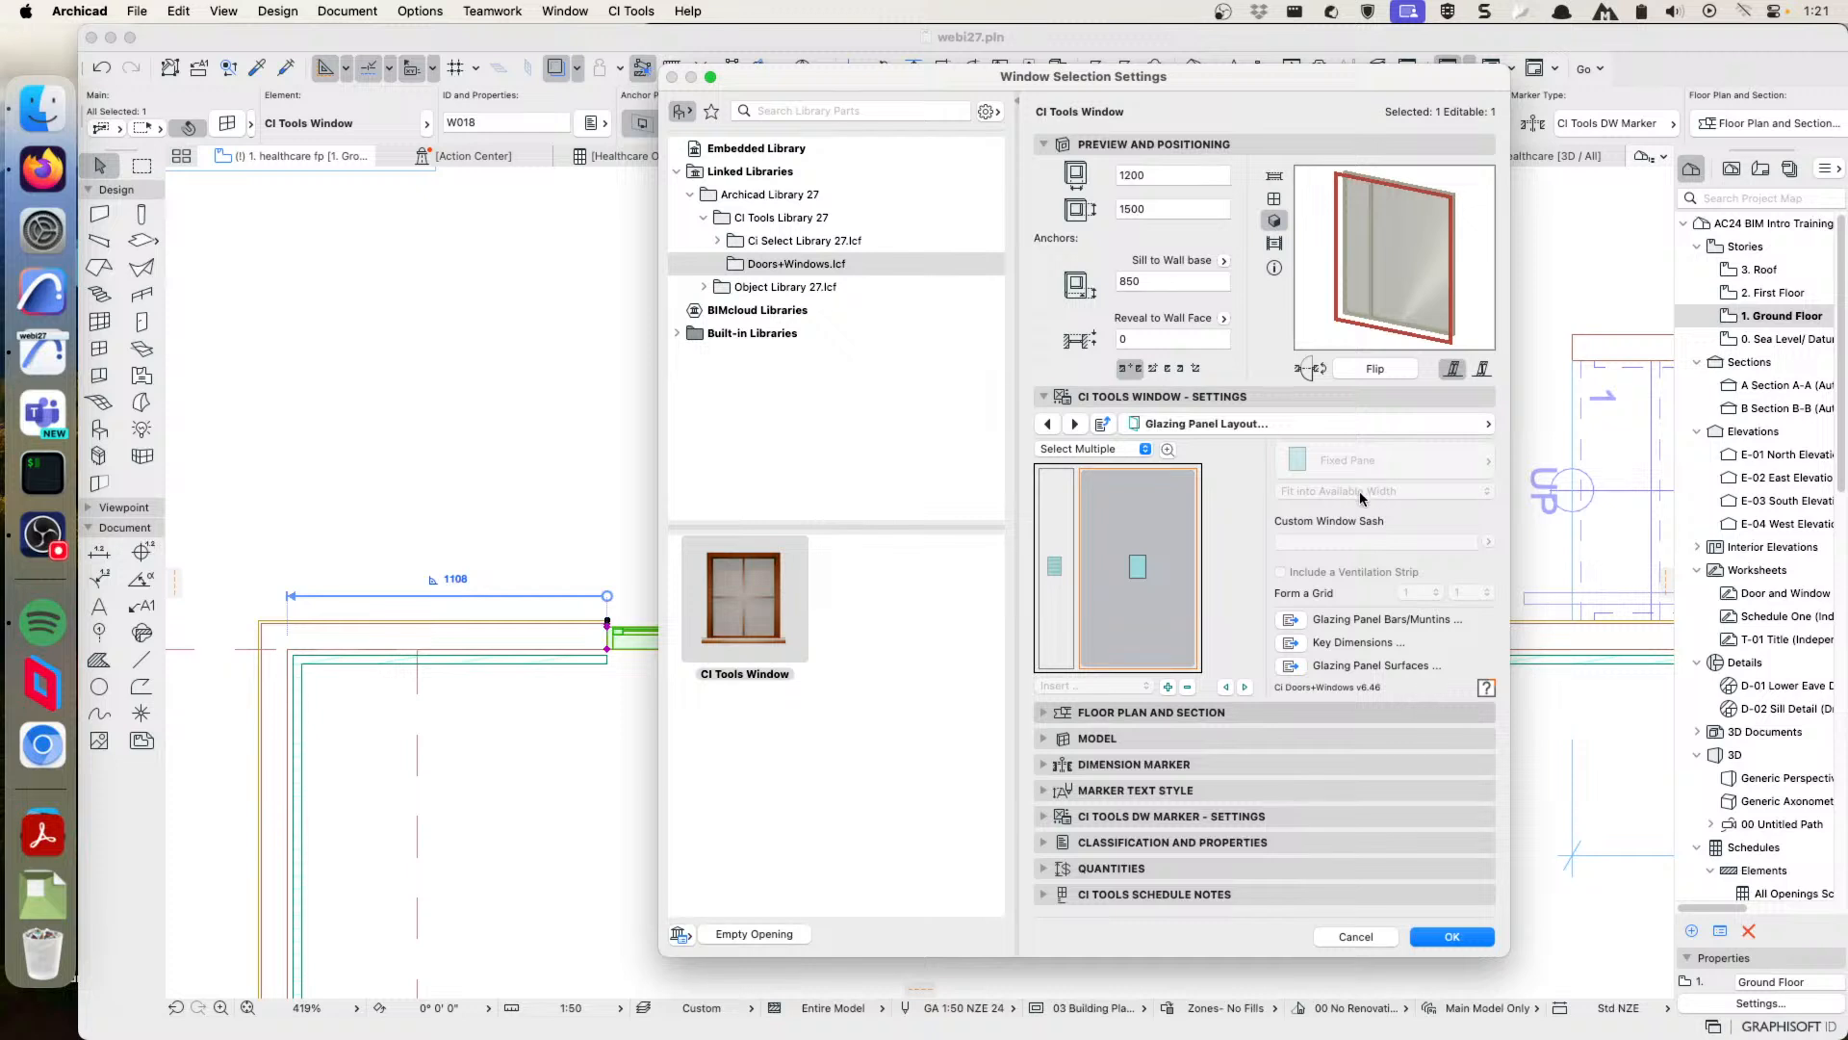
double_click(1151, 176)
type("3")
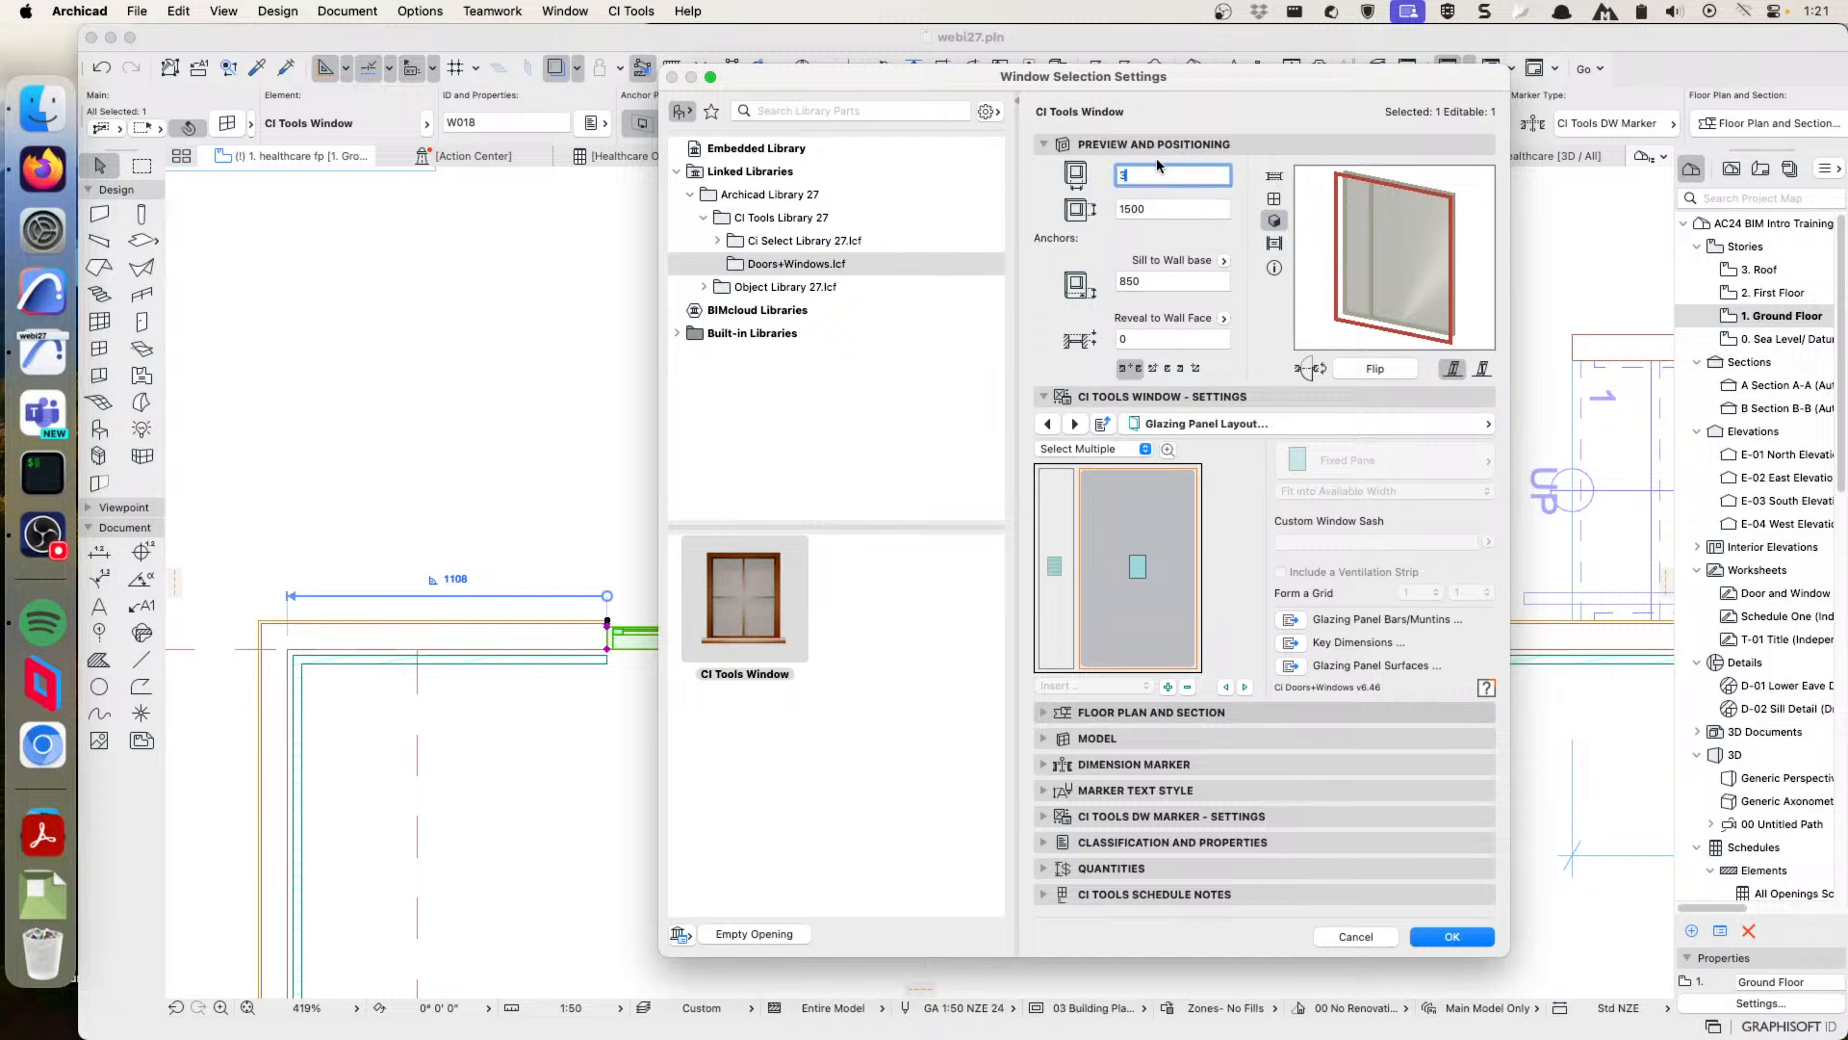
type("000")
key("Tab")
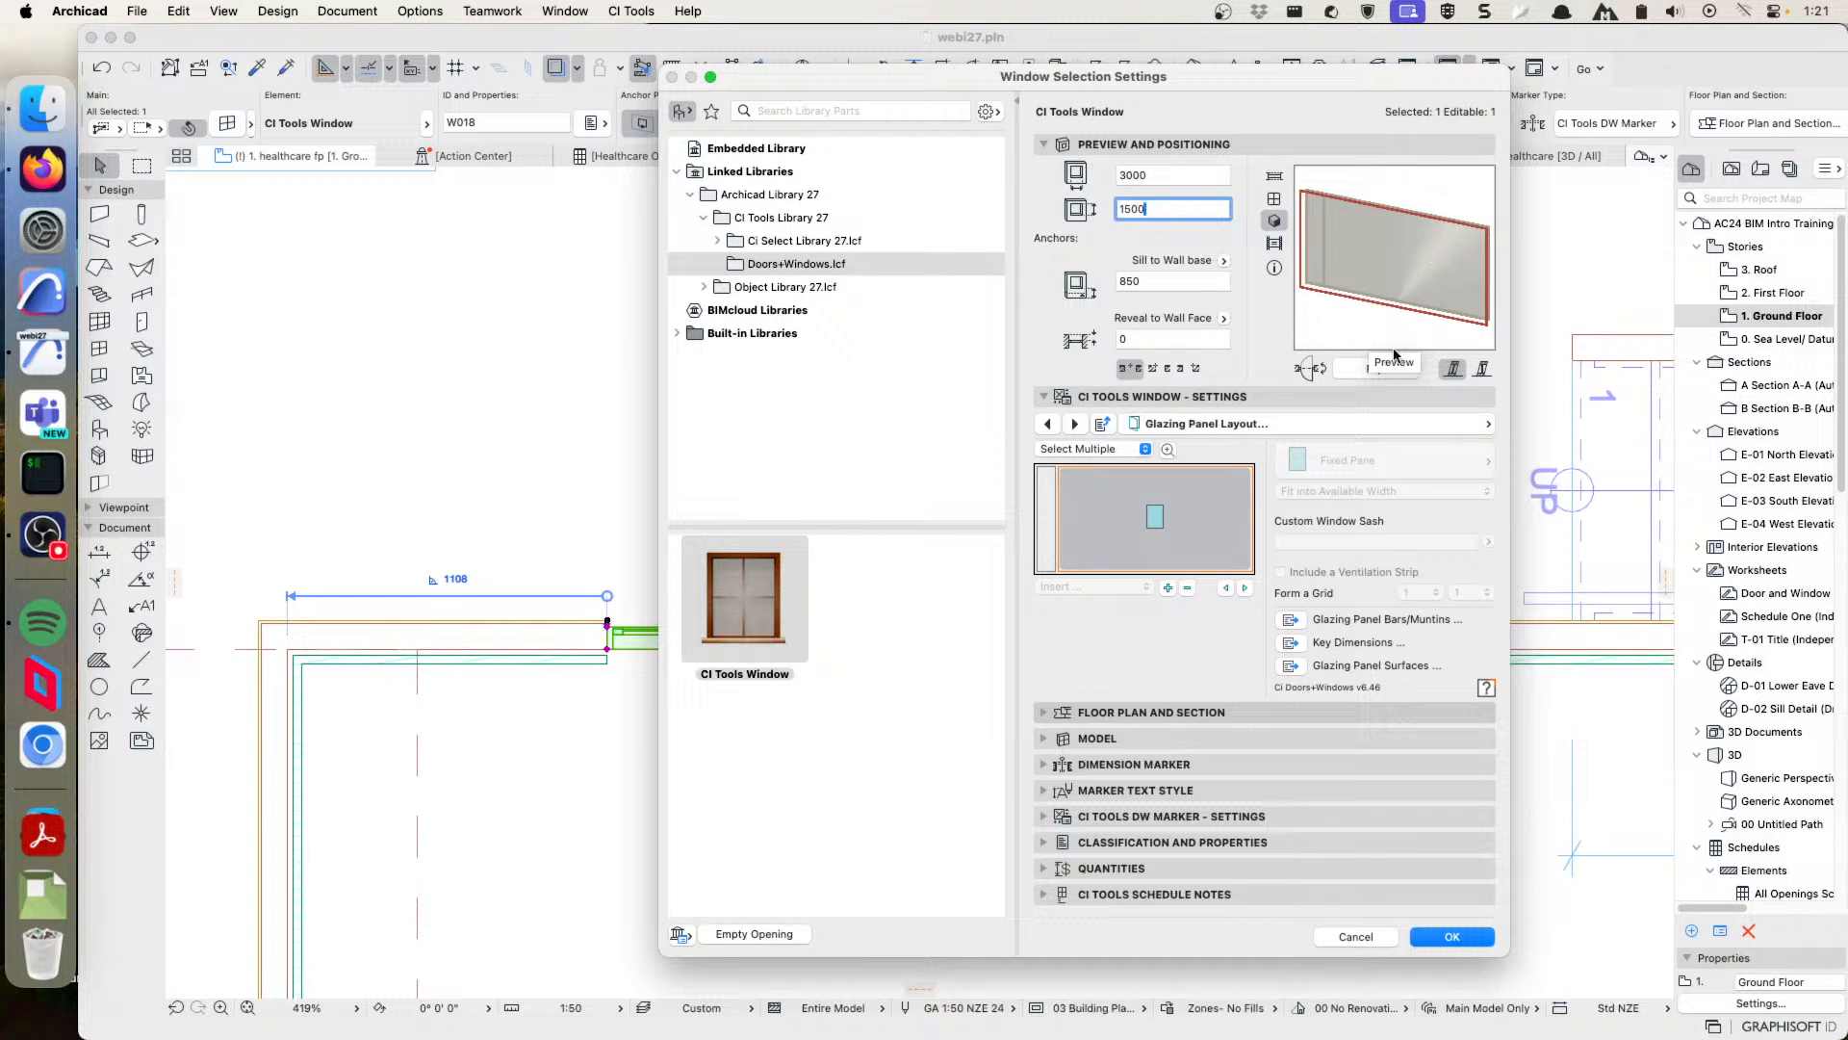
- Return to the Configuration settings and look through the available window size groups, keeping Custom Size
left_click(1333, 433)
left_click(1565, 426)
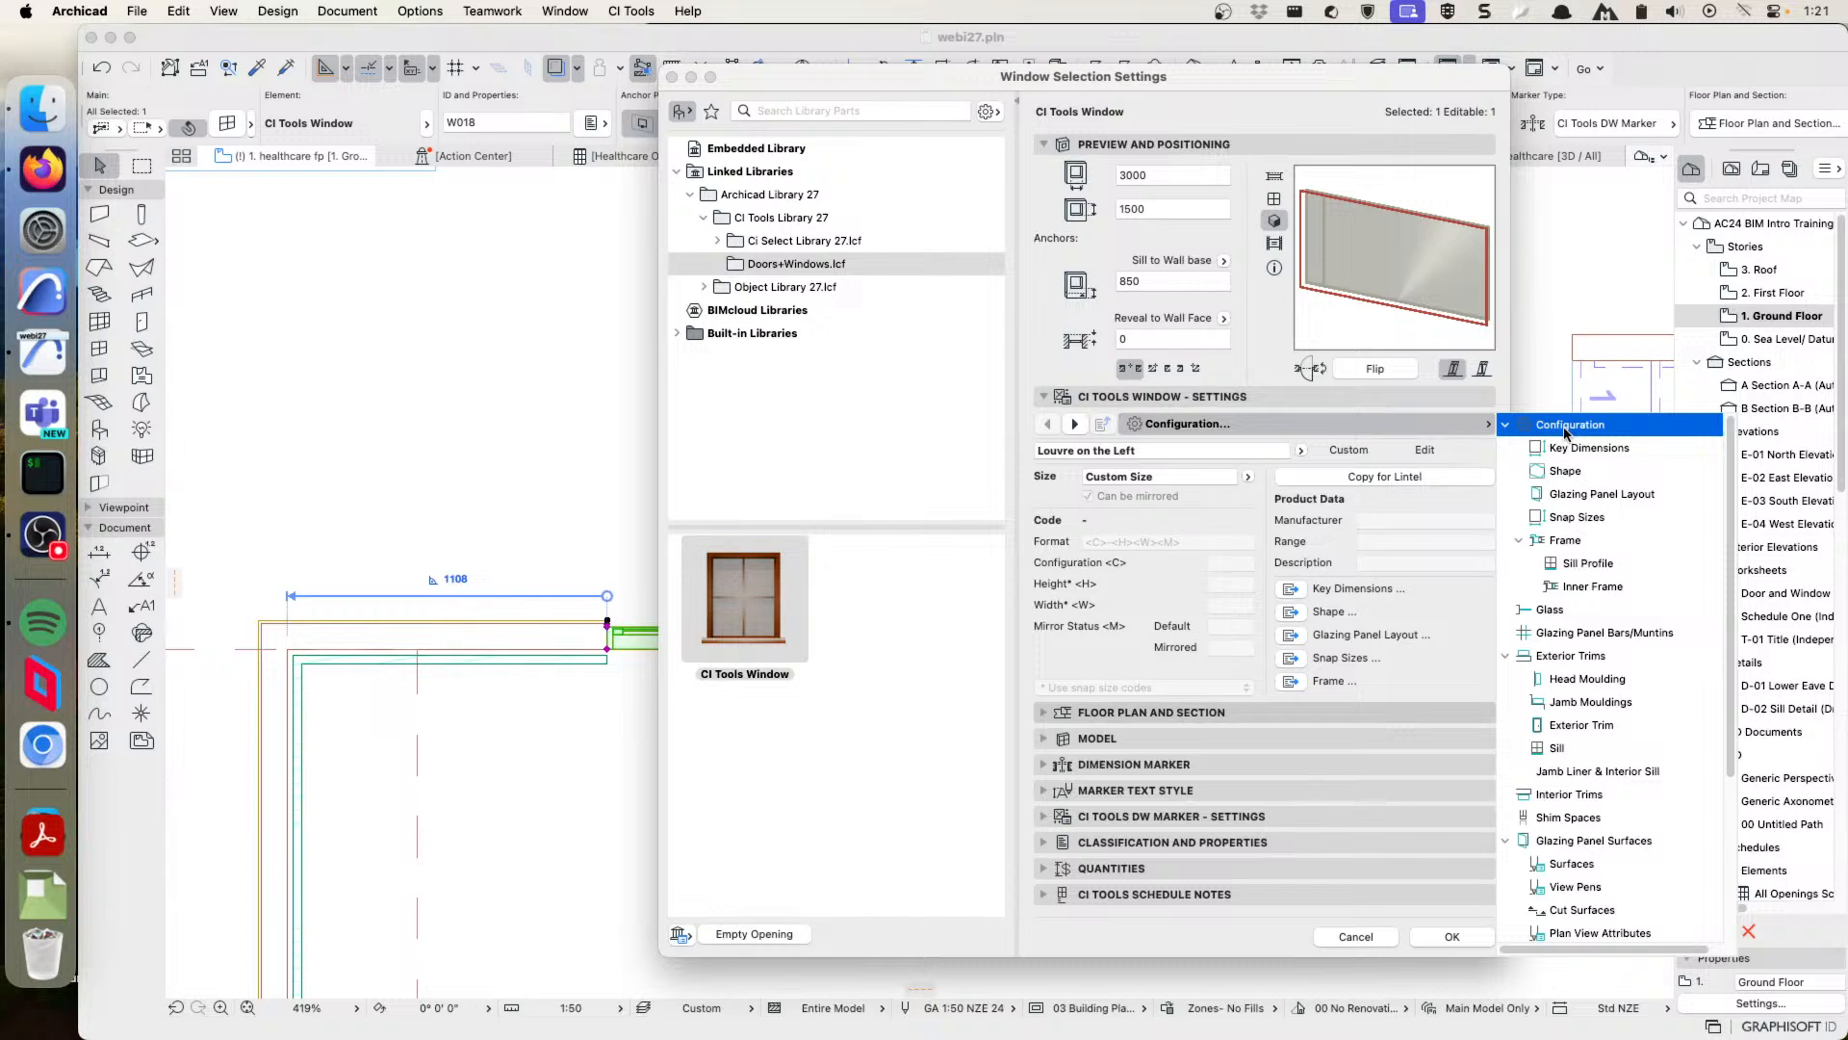
left_click(1290, 473)
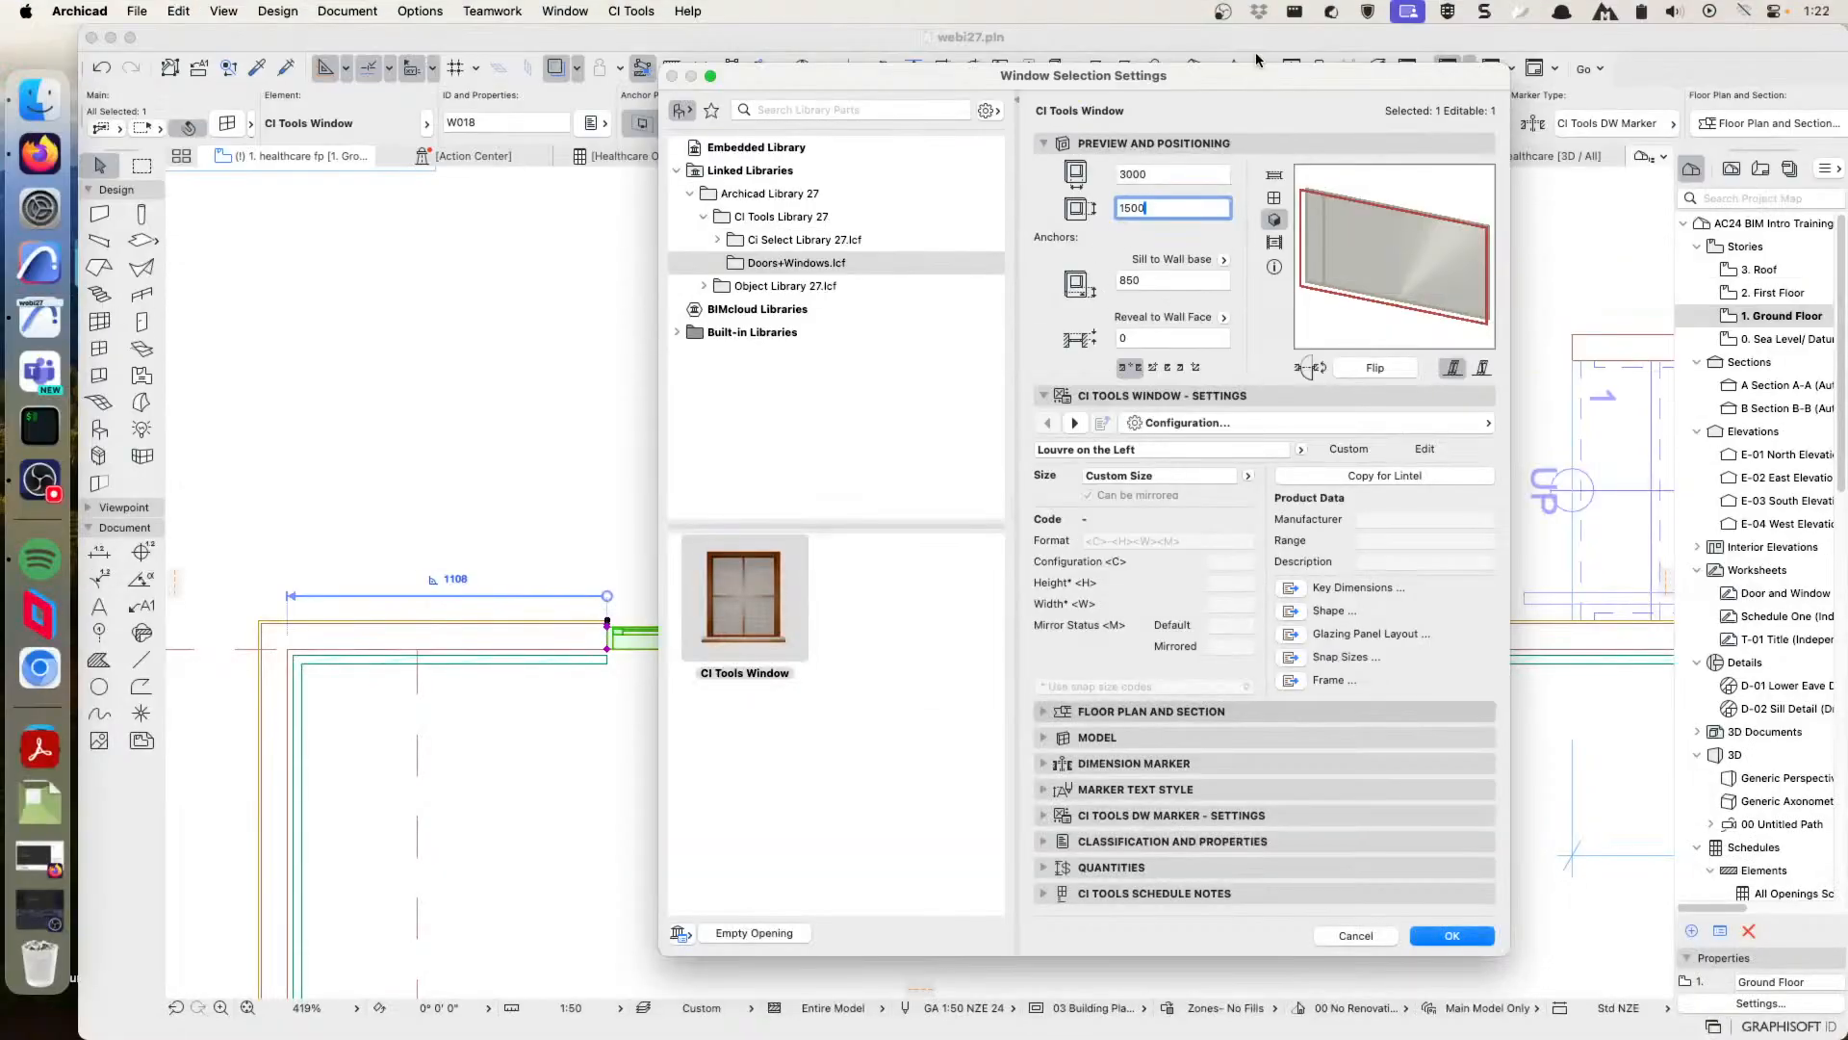
left_click_drag(1252, 77, 1211, 72)
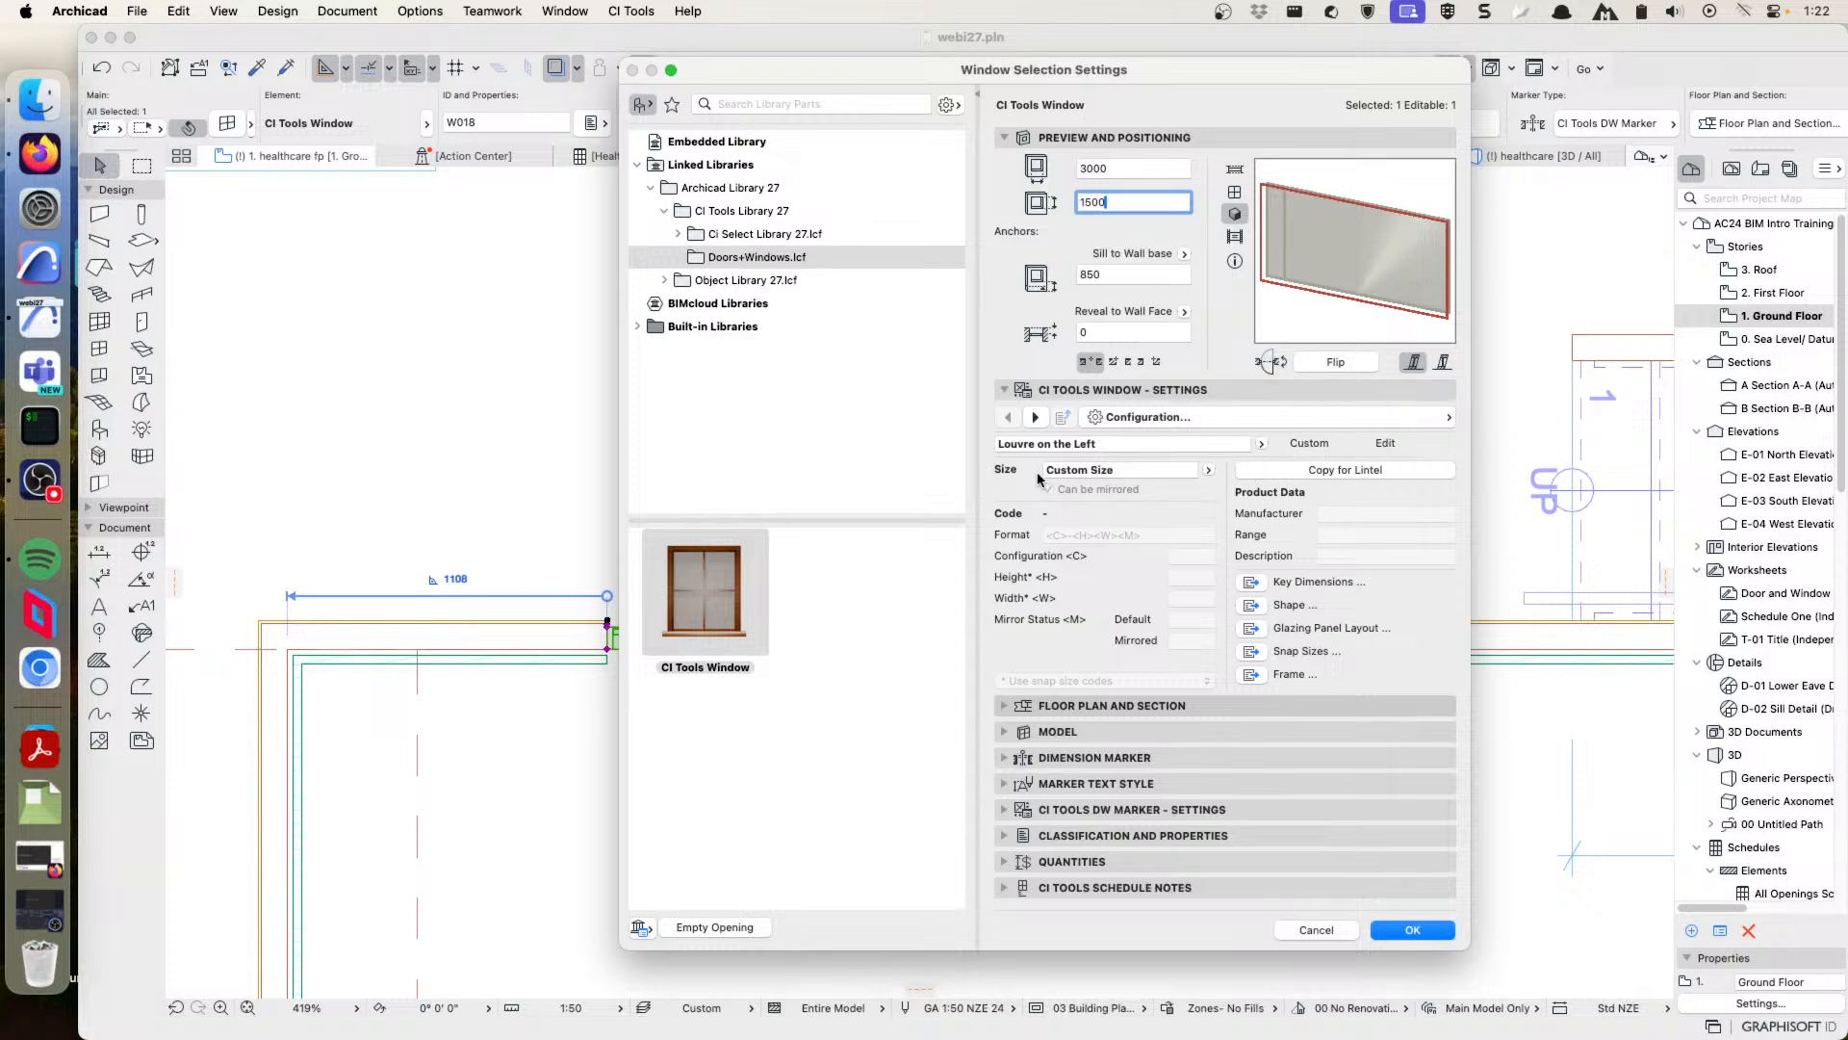
left_click(1208, 469)
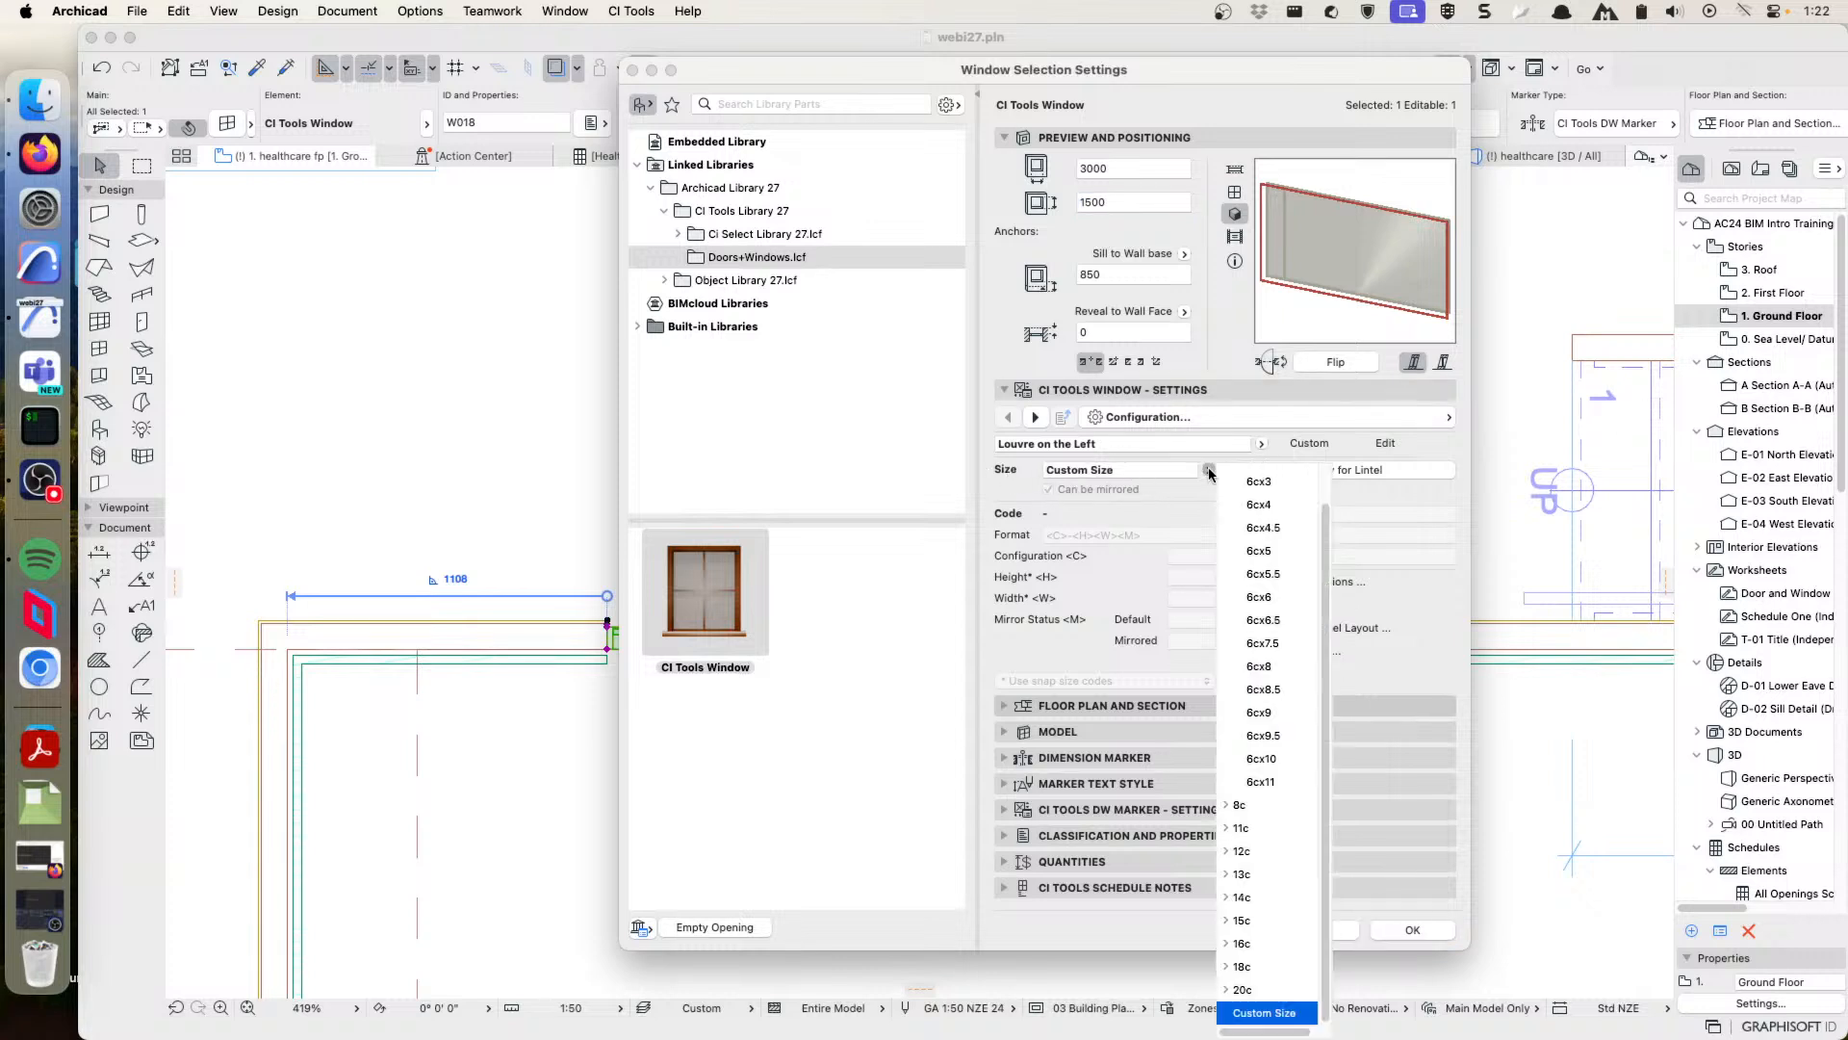
scroll(1218, 476, "up", 2)
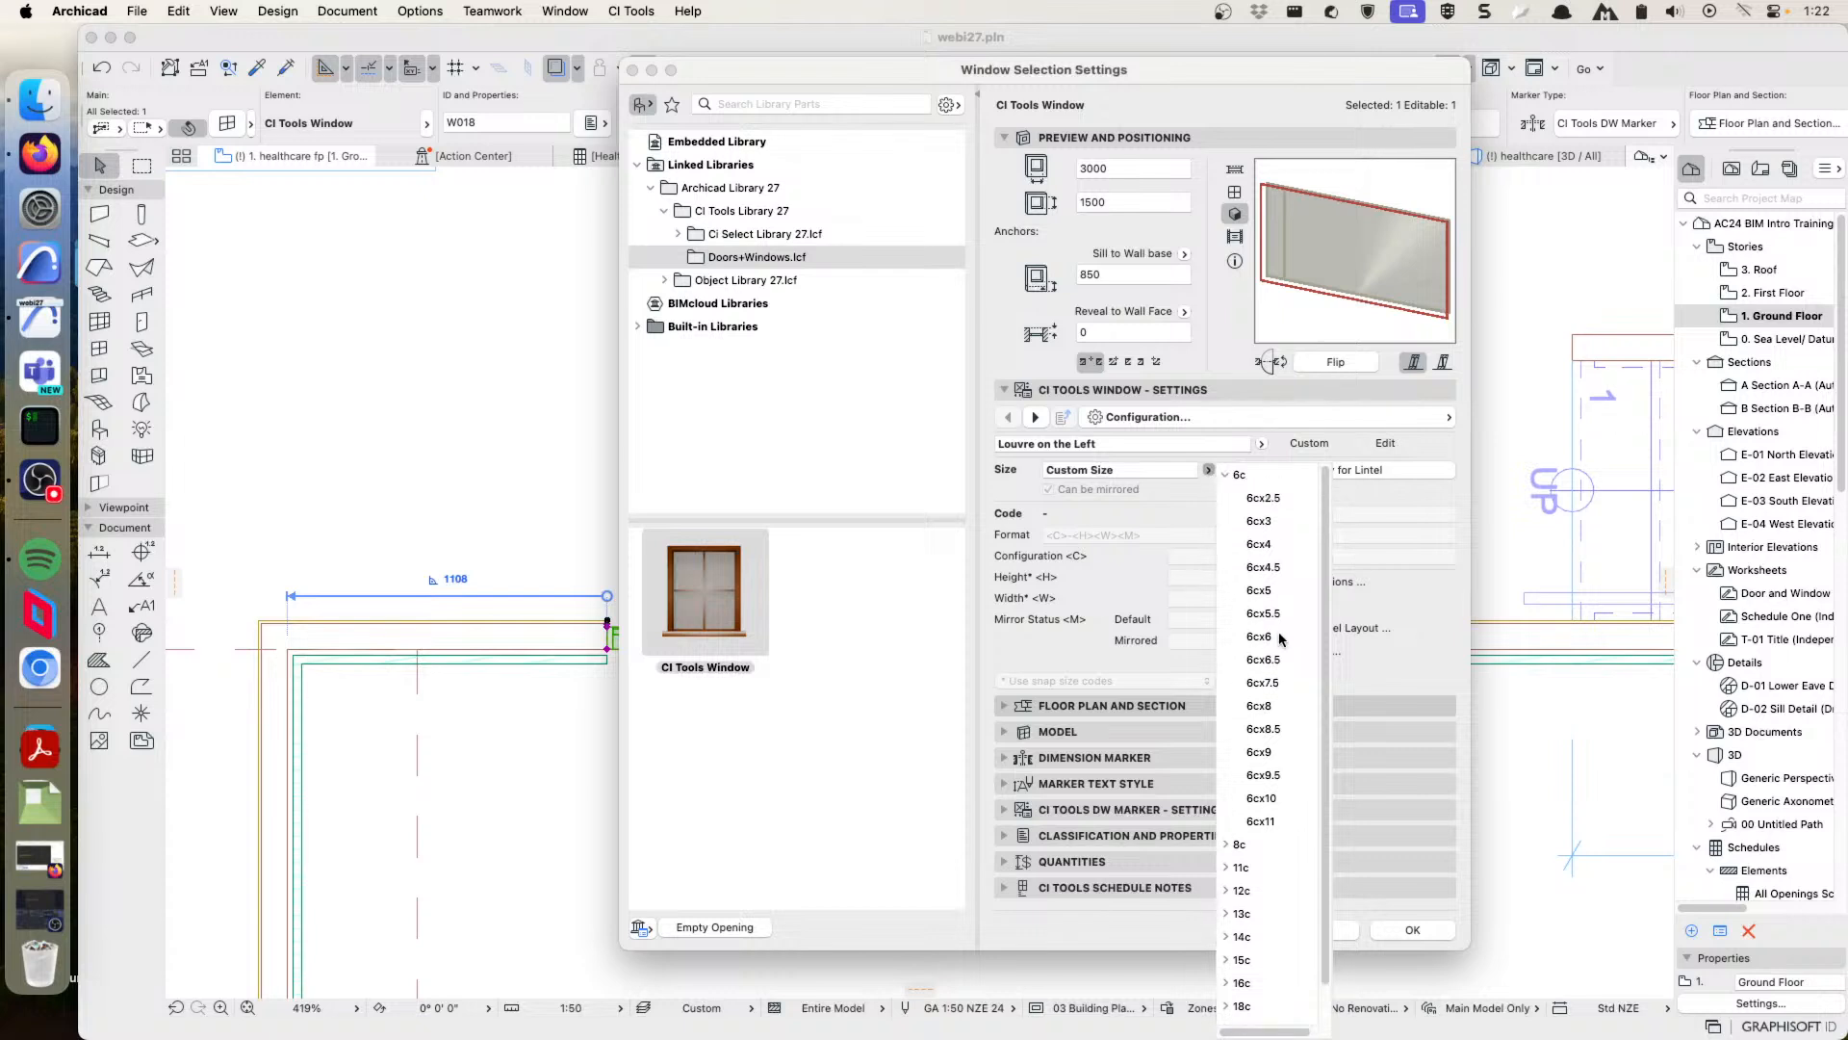
left_click(1225, 475)
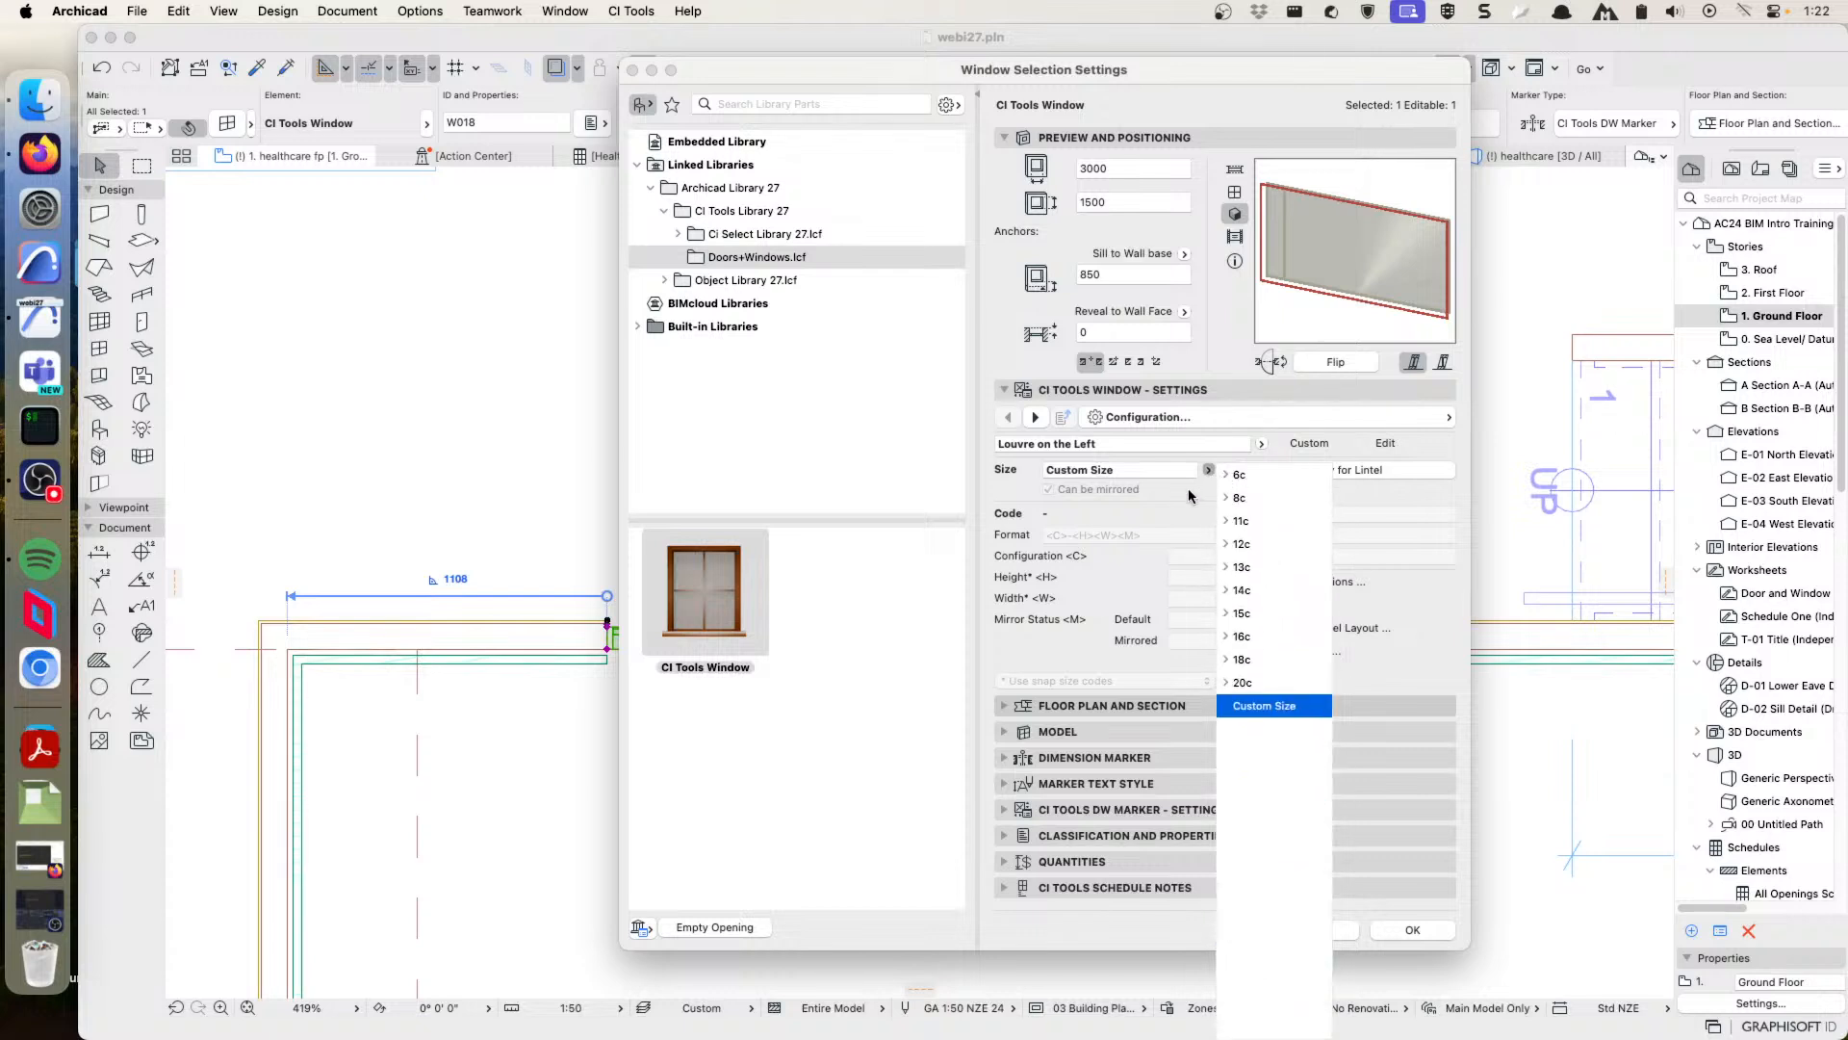
left_click(1189, 496)
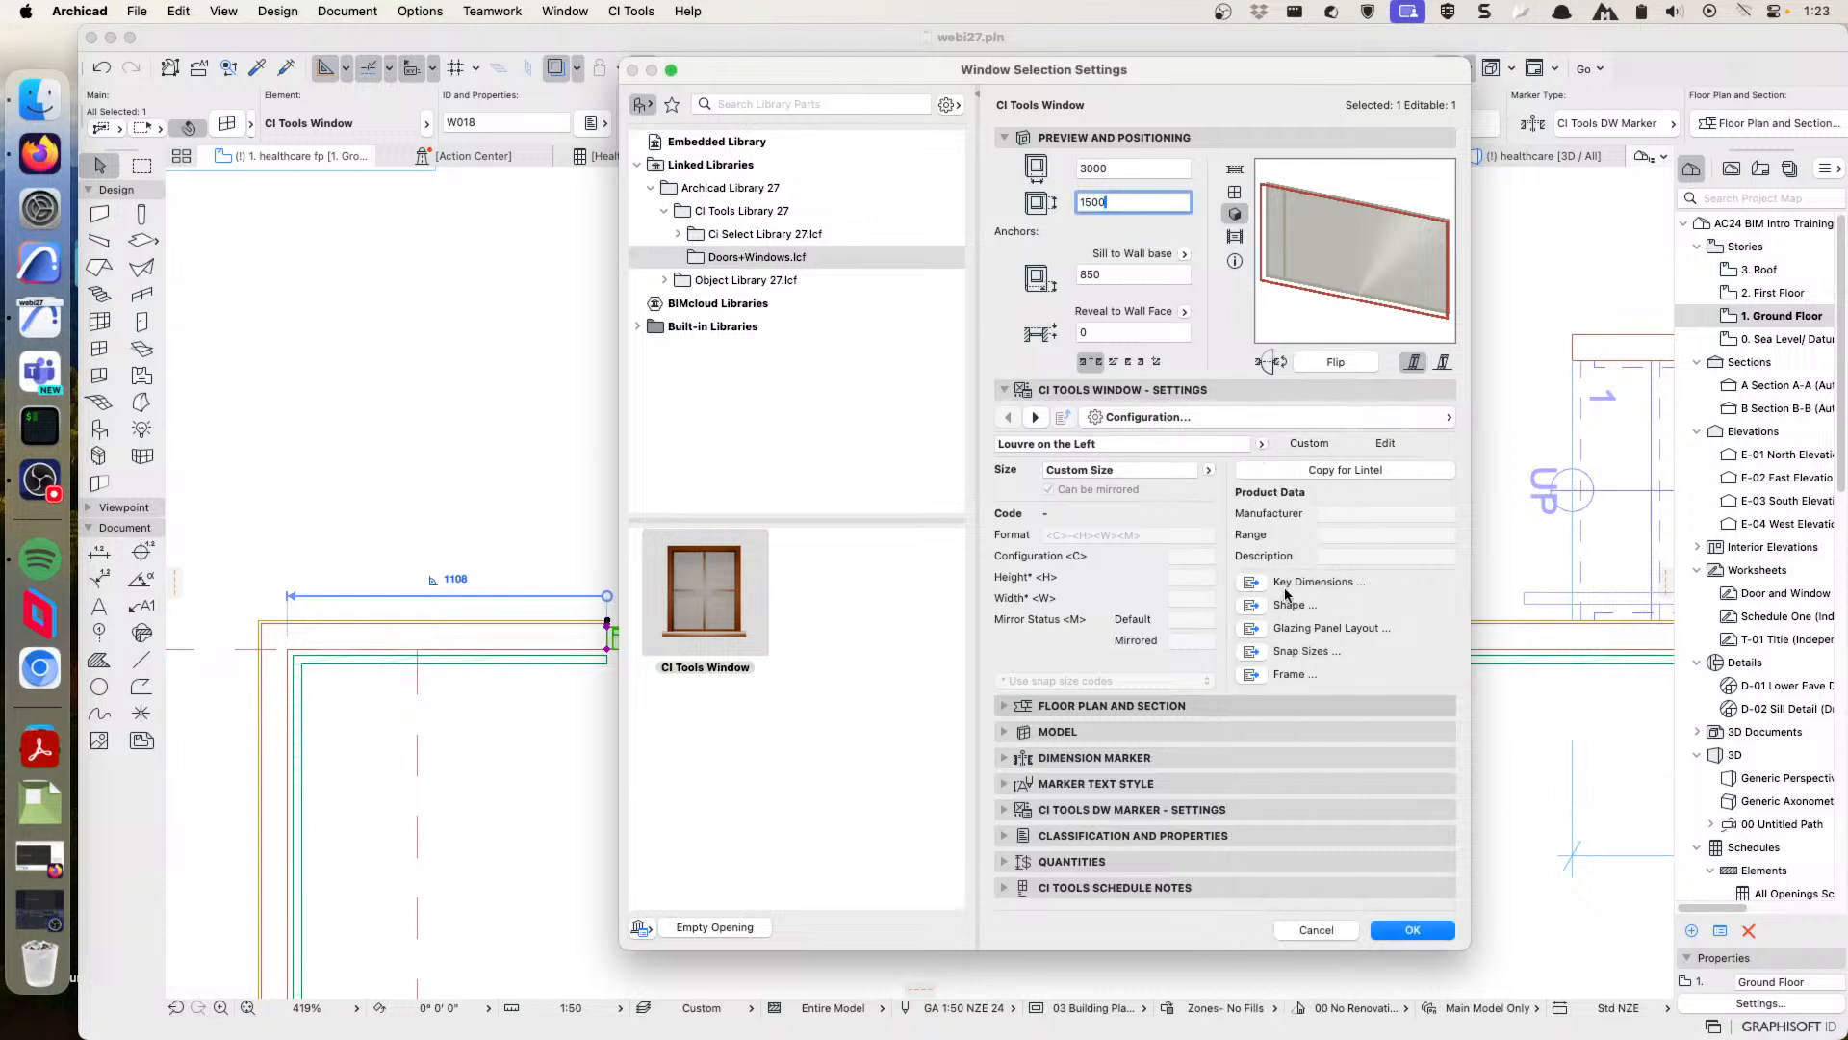
- Open the Snap Sizes settings and examine the Widths table, its width type options and the Heights table
left_click(1252, 652)
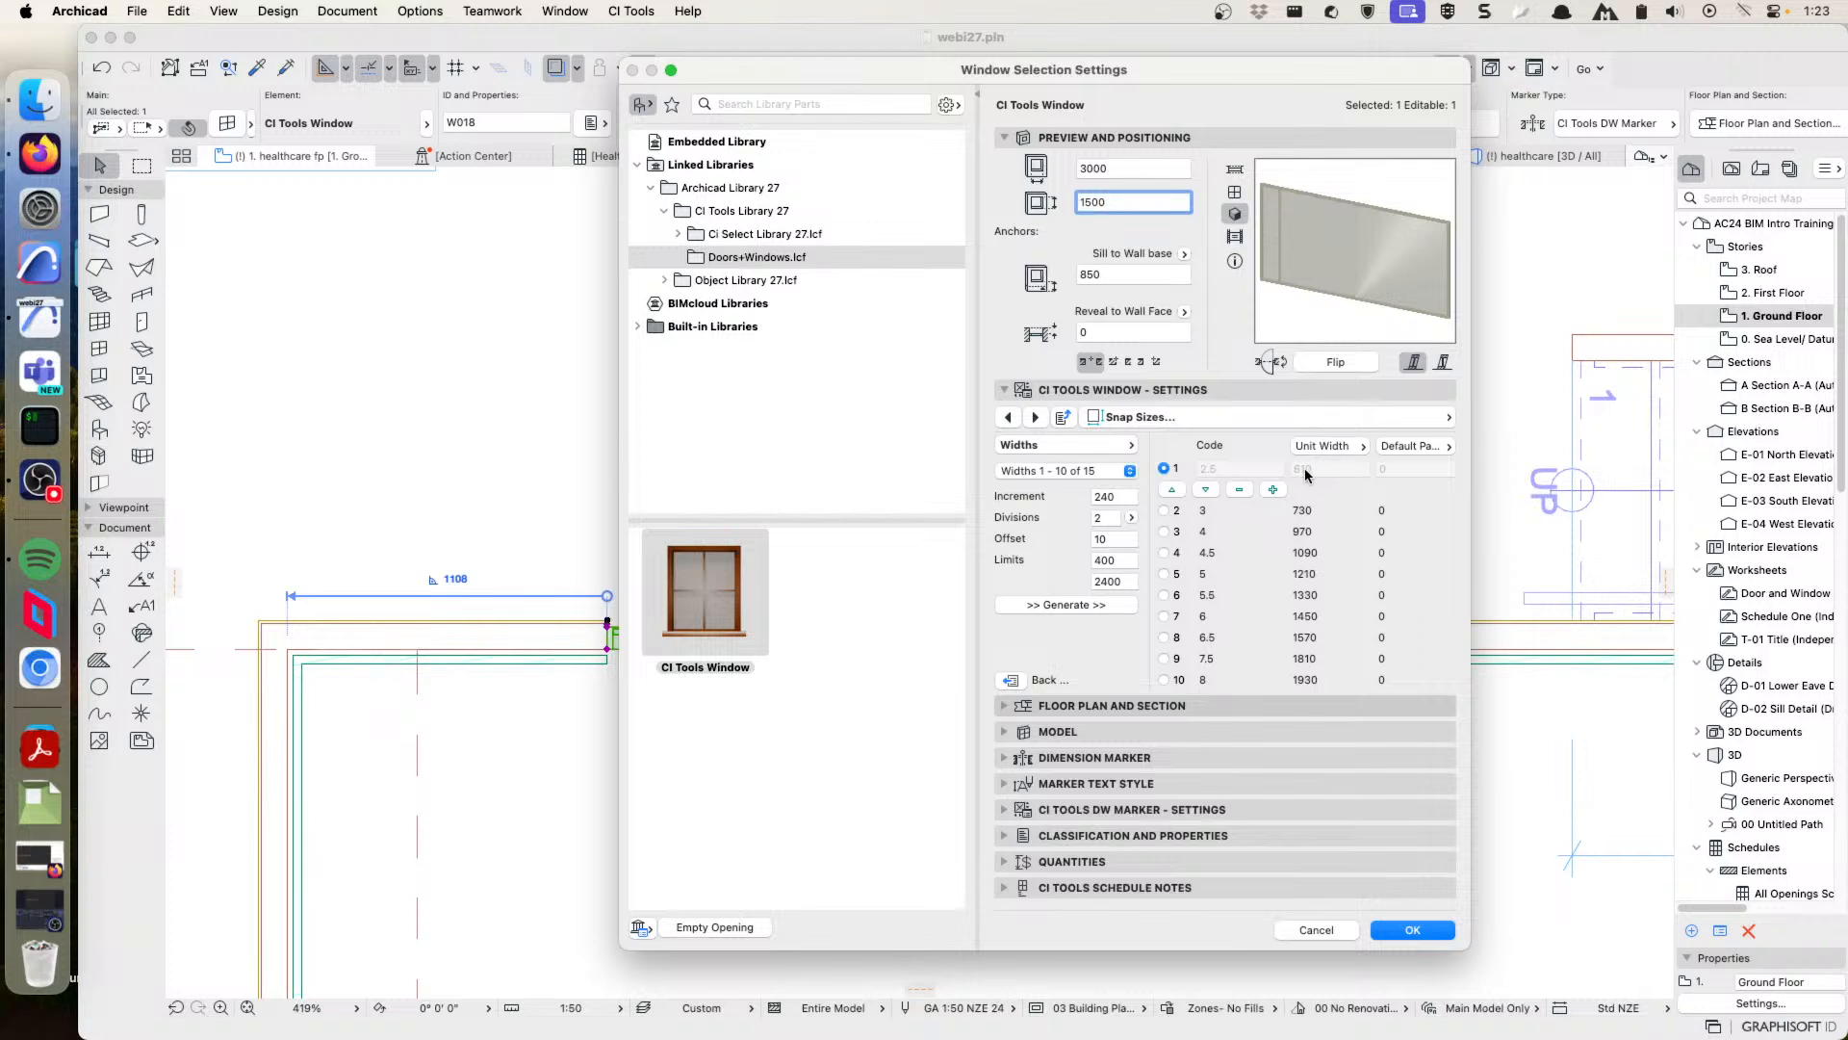
left_click(1429, 448)
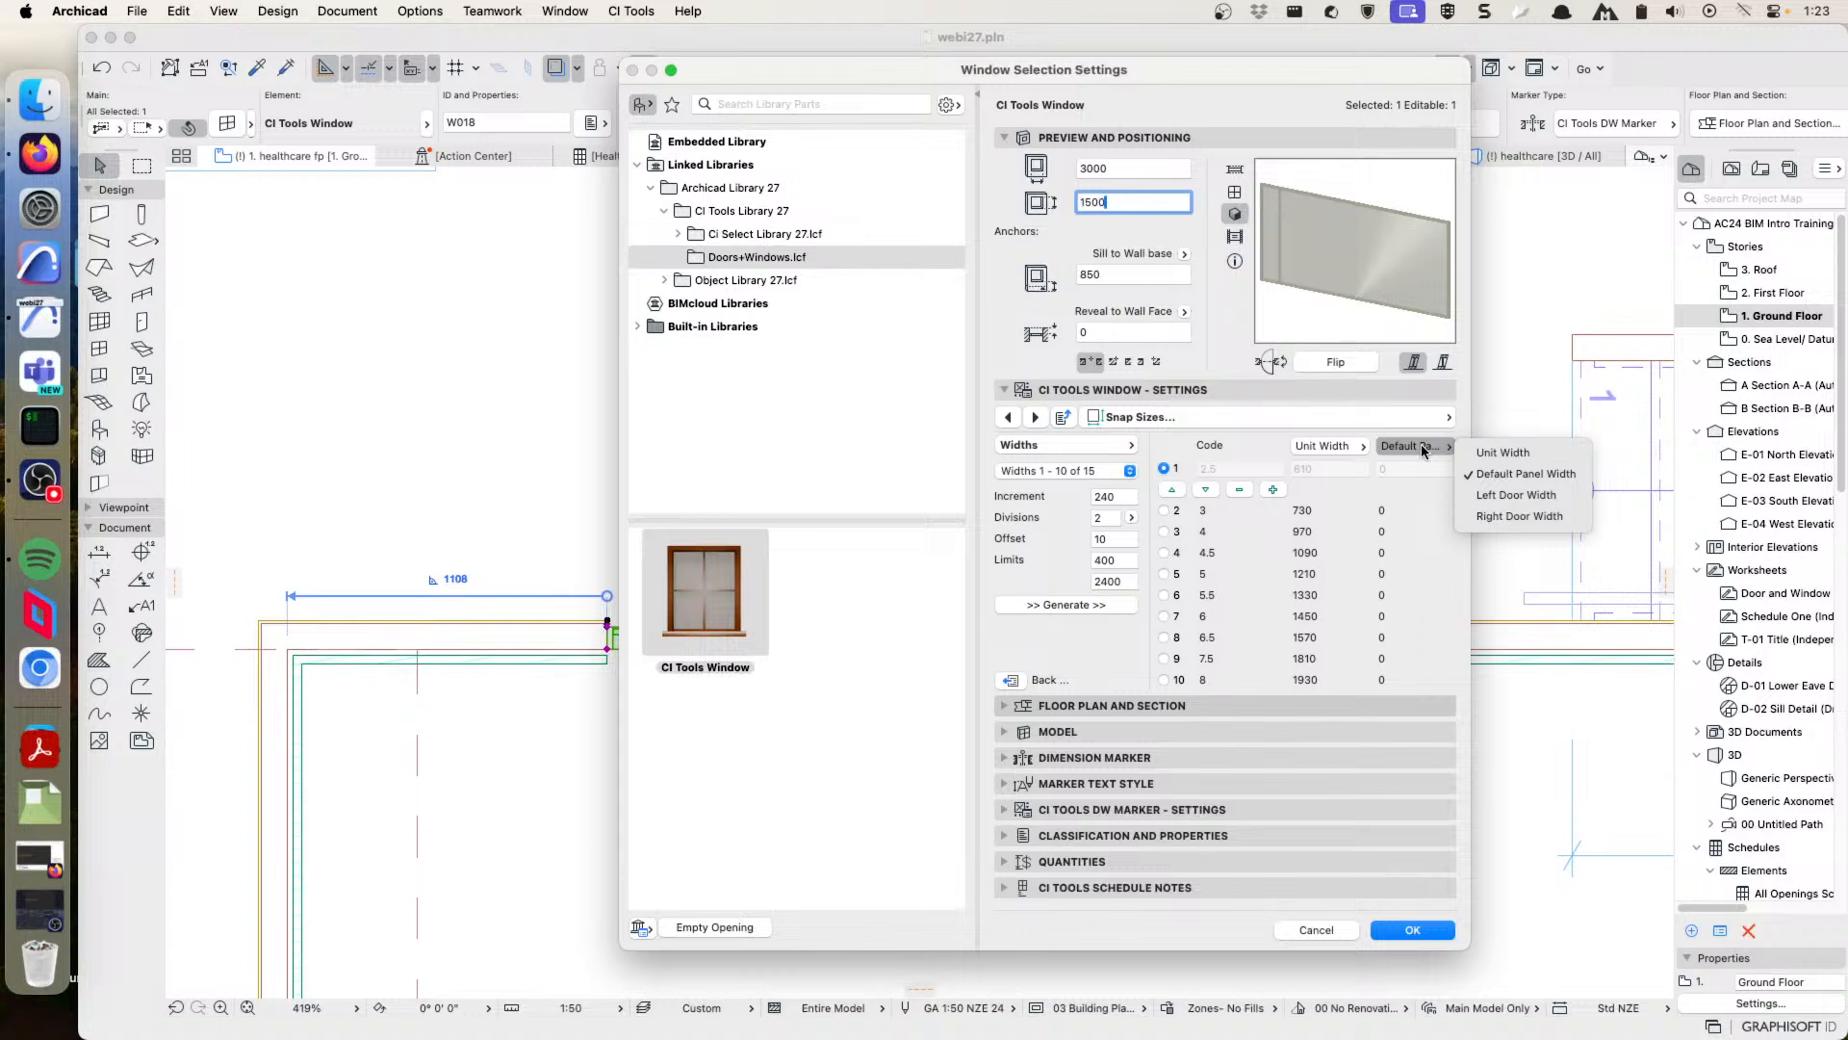
left_click(1406, 519)
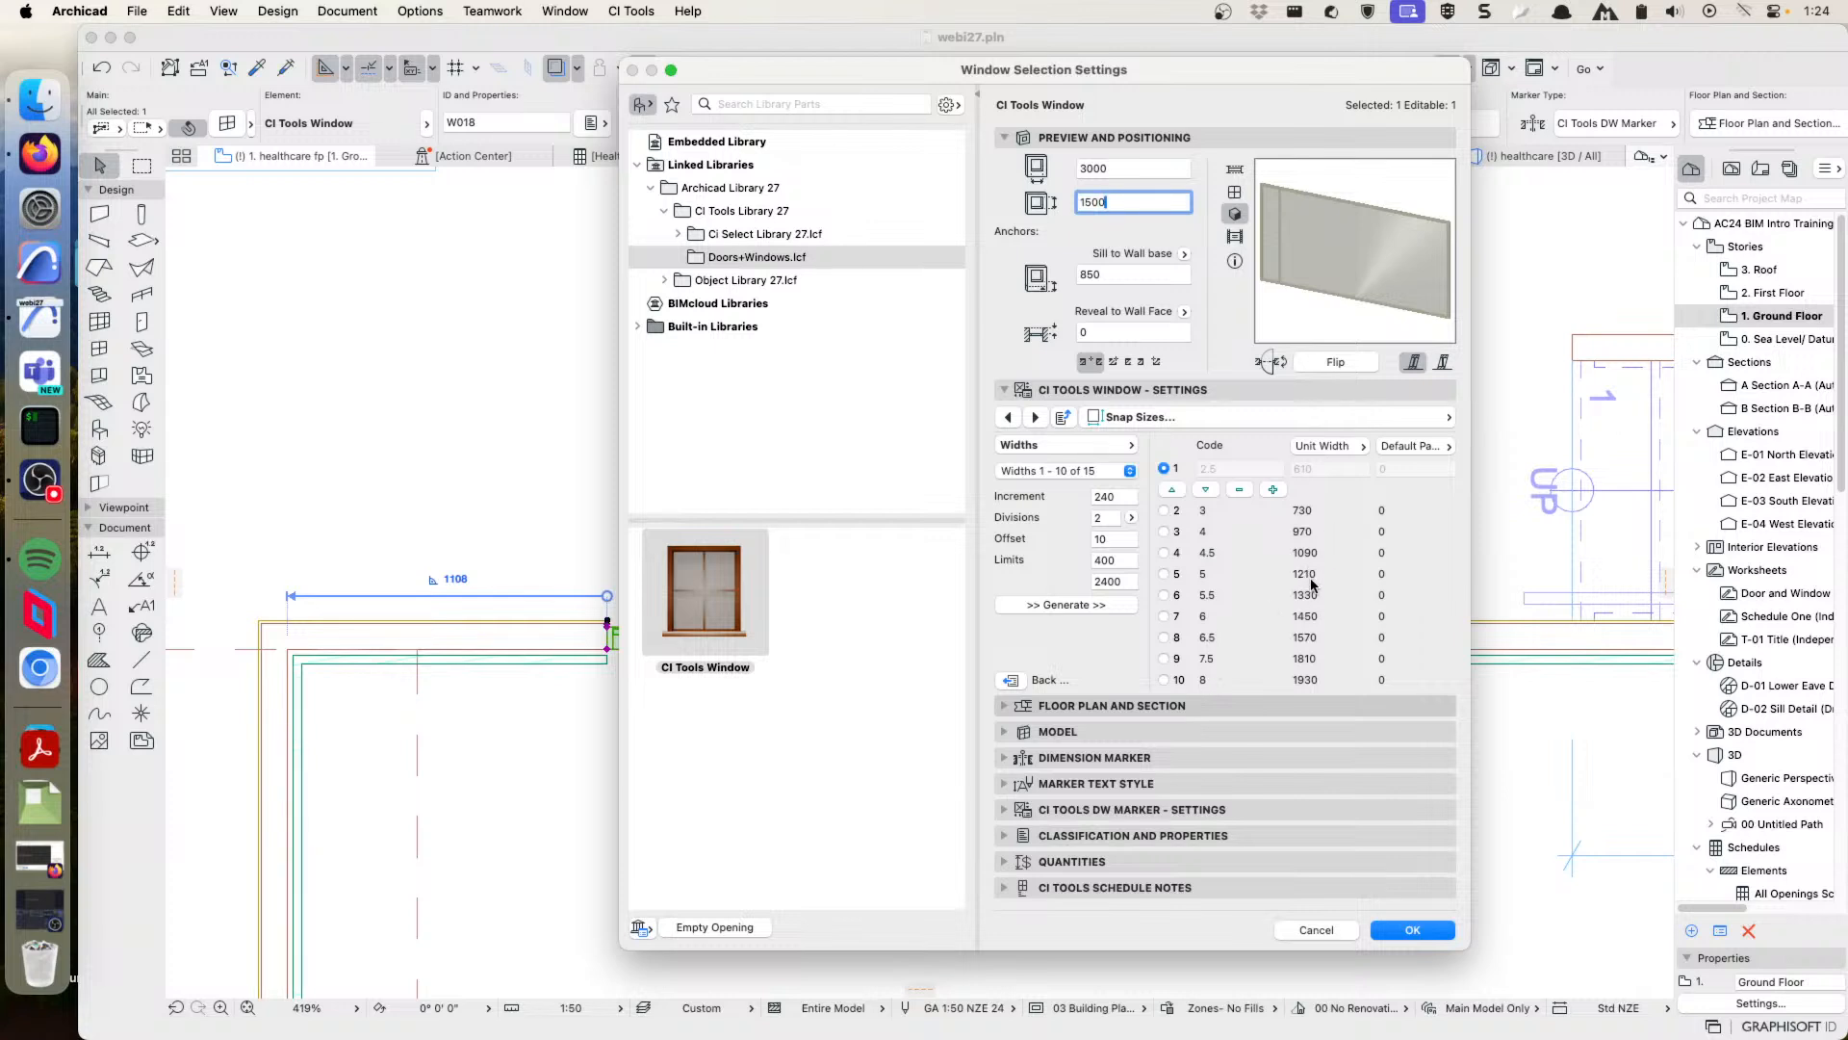
left_click(1078, 445)
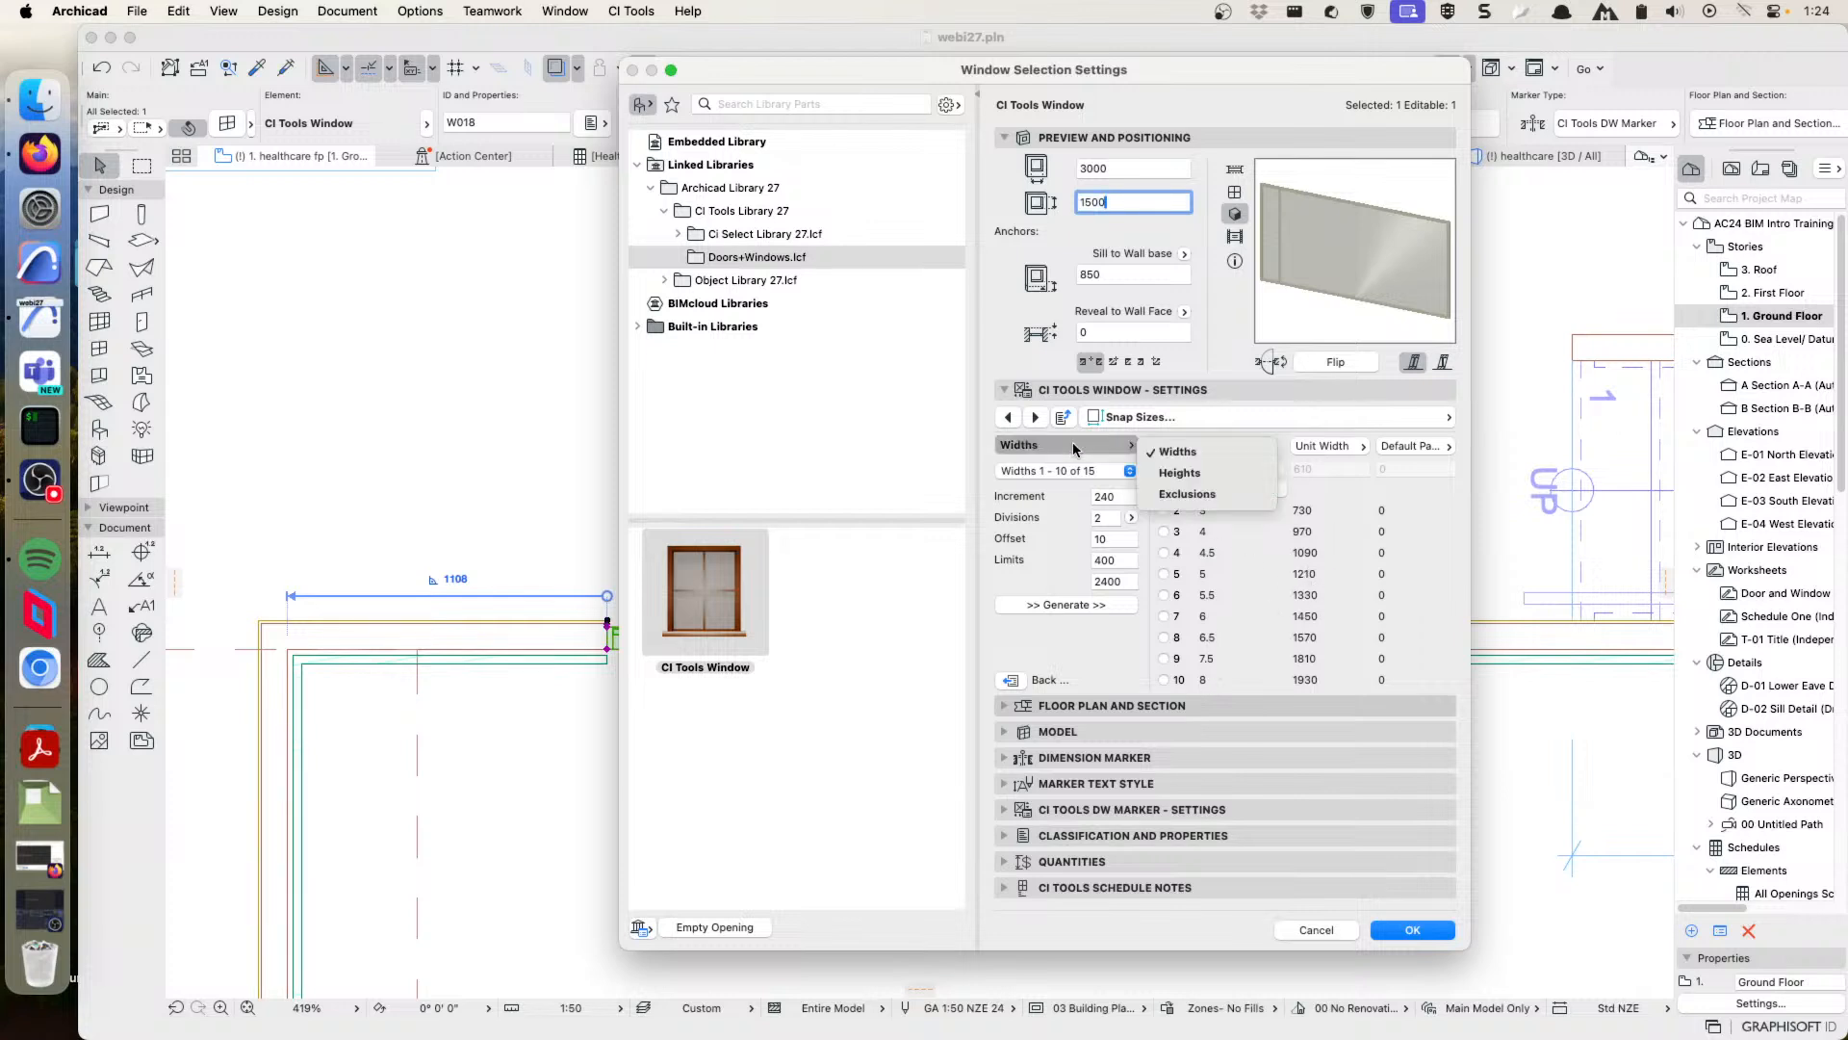
left_click(1179, 472)
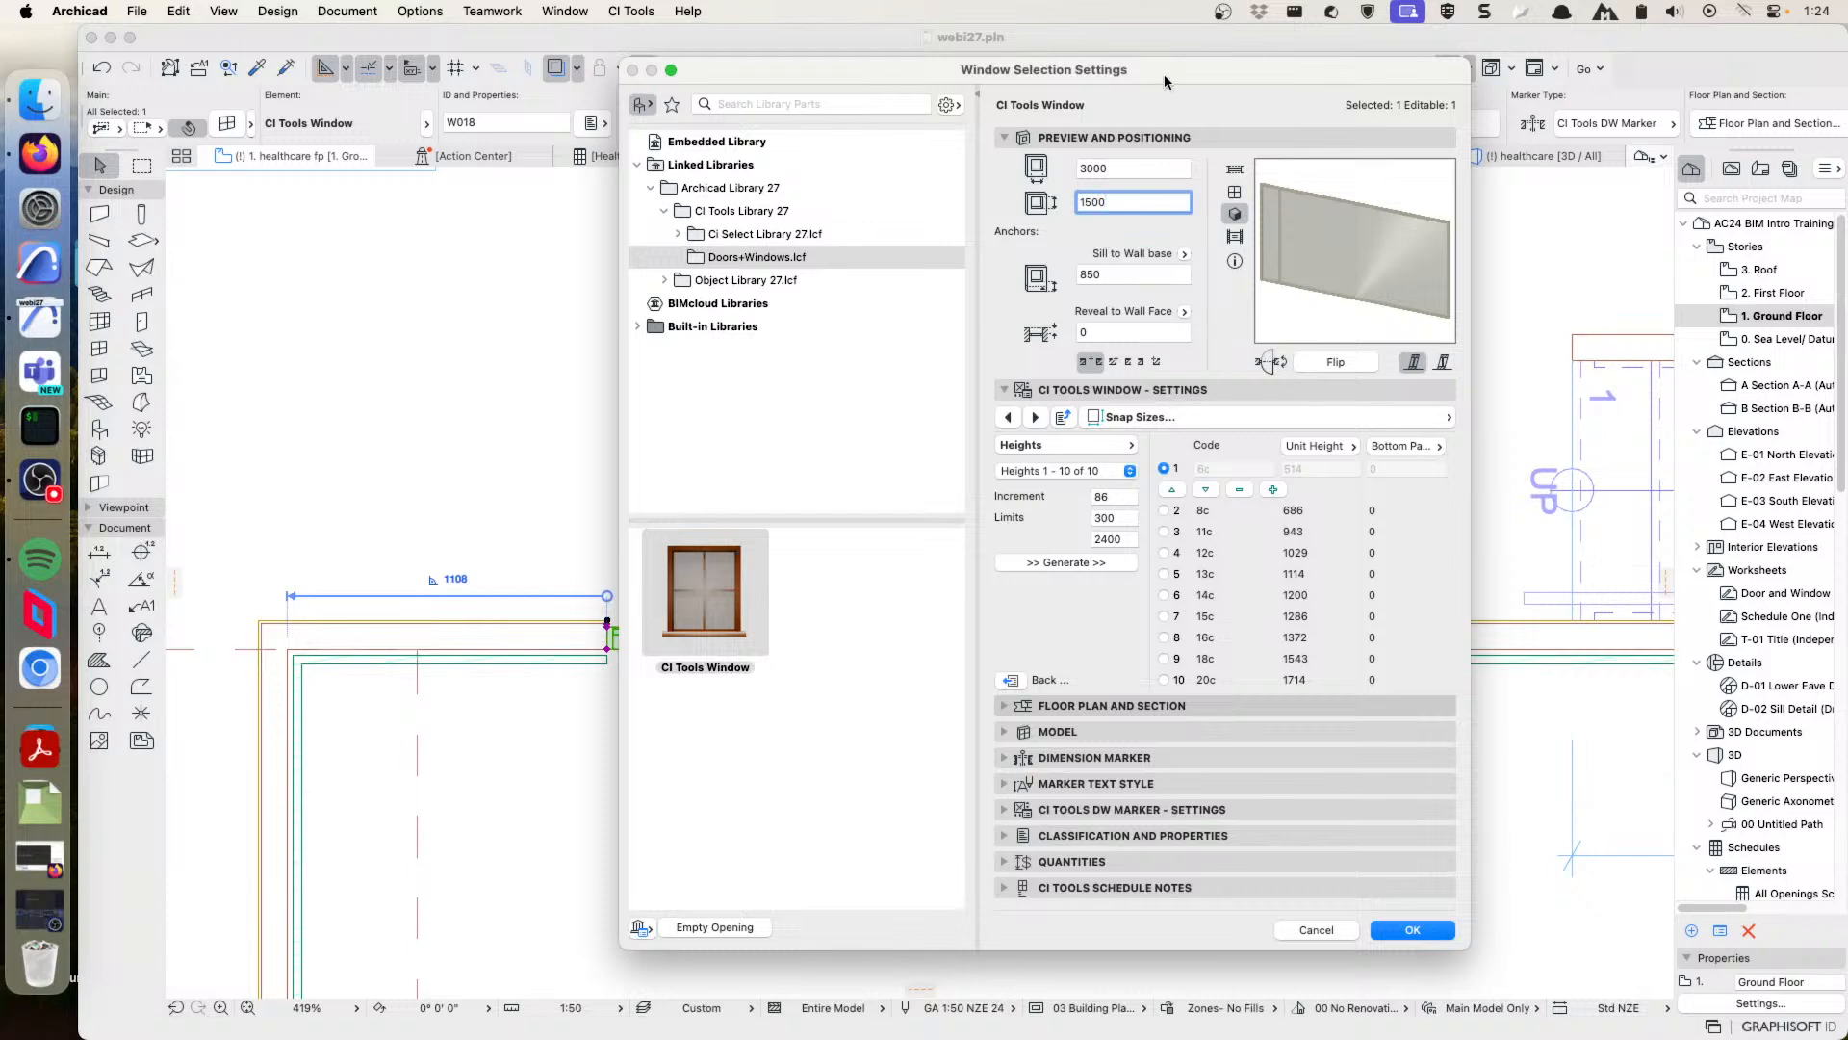
left_click_drag(1164, 74, 1227, 78)
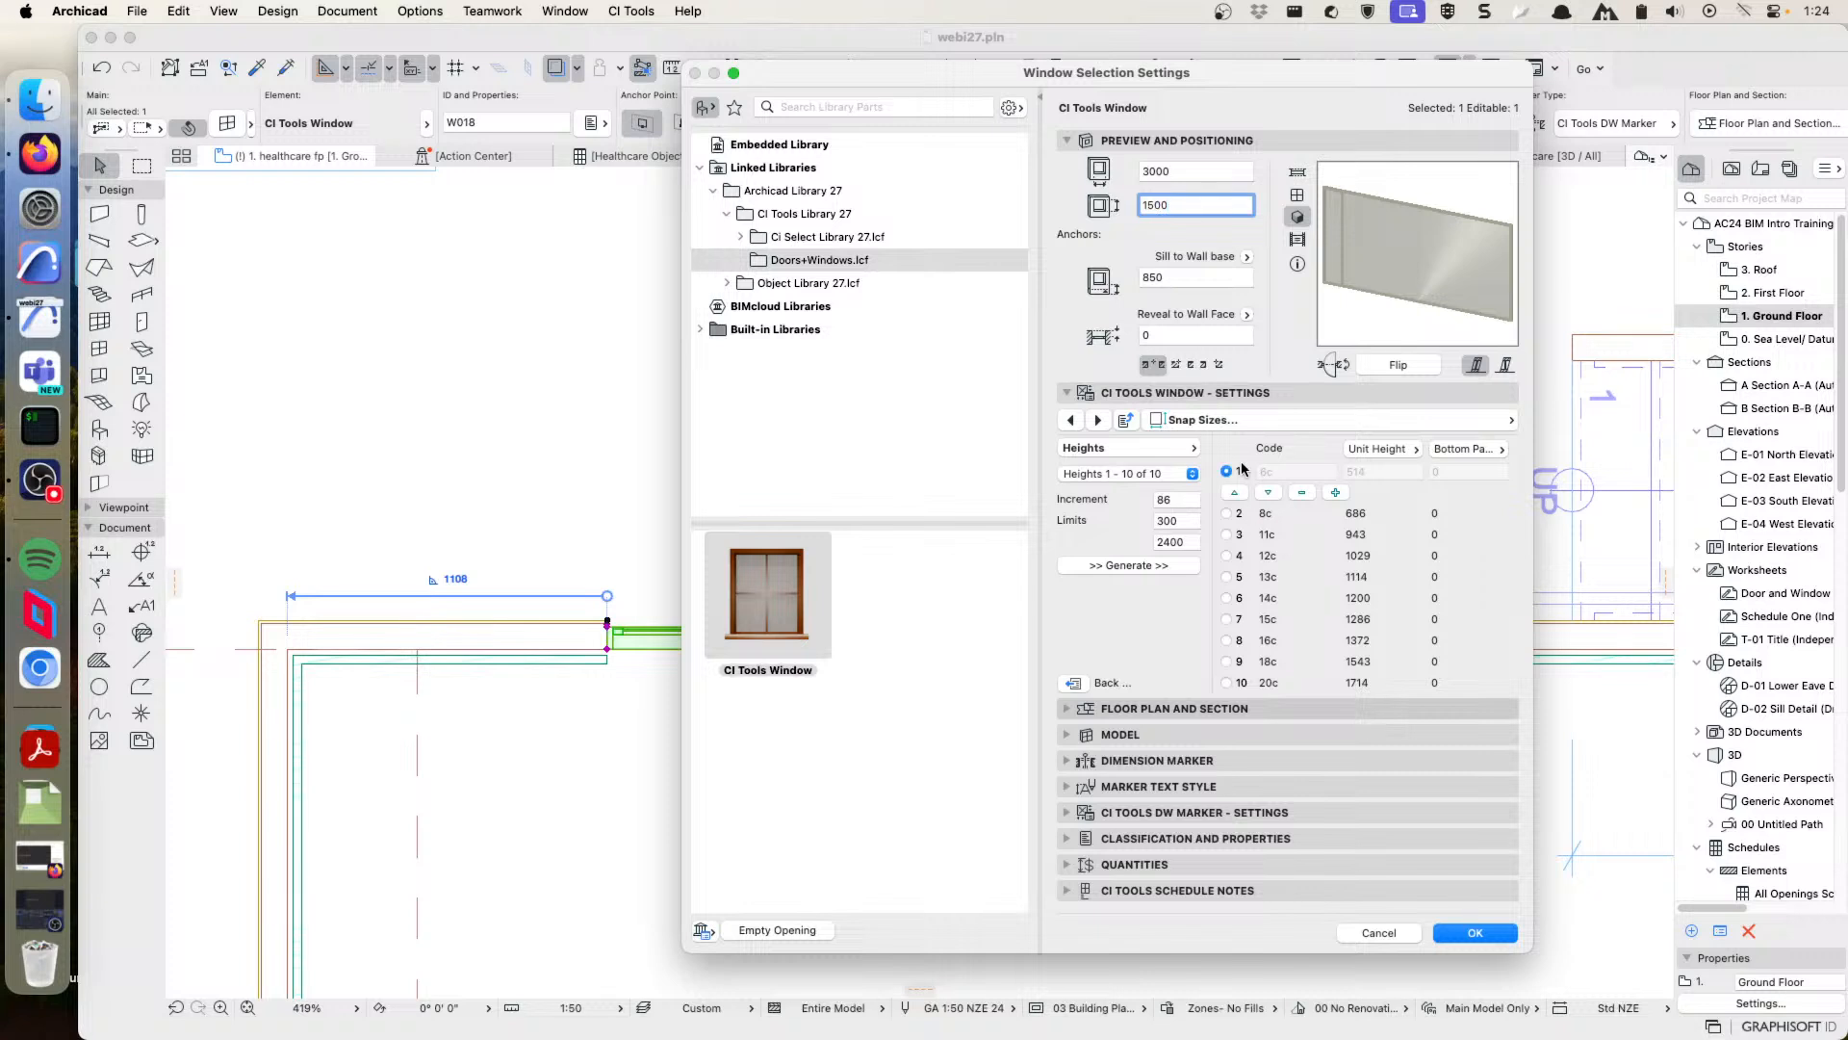
left_click(1179, 453)
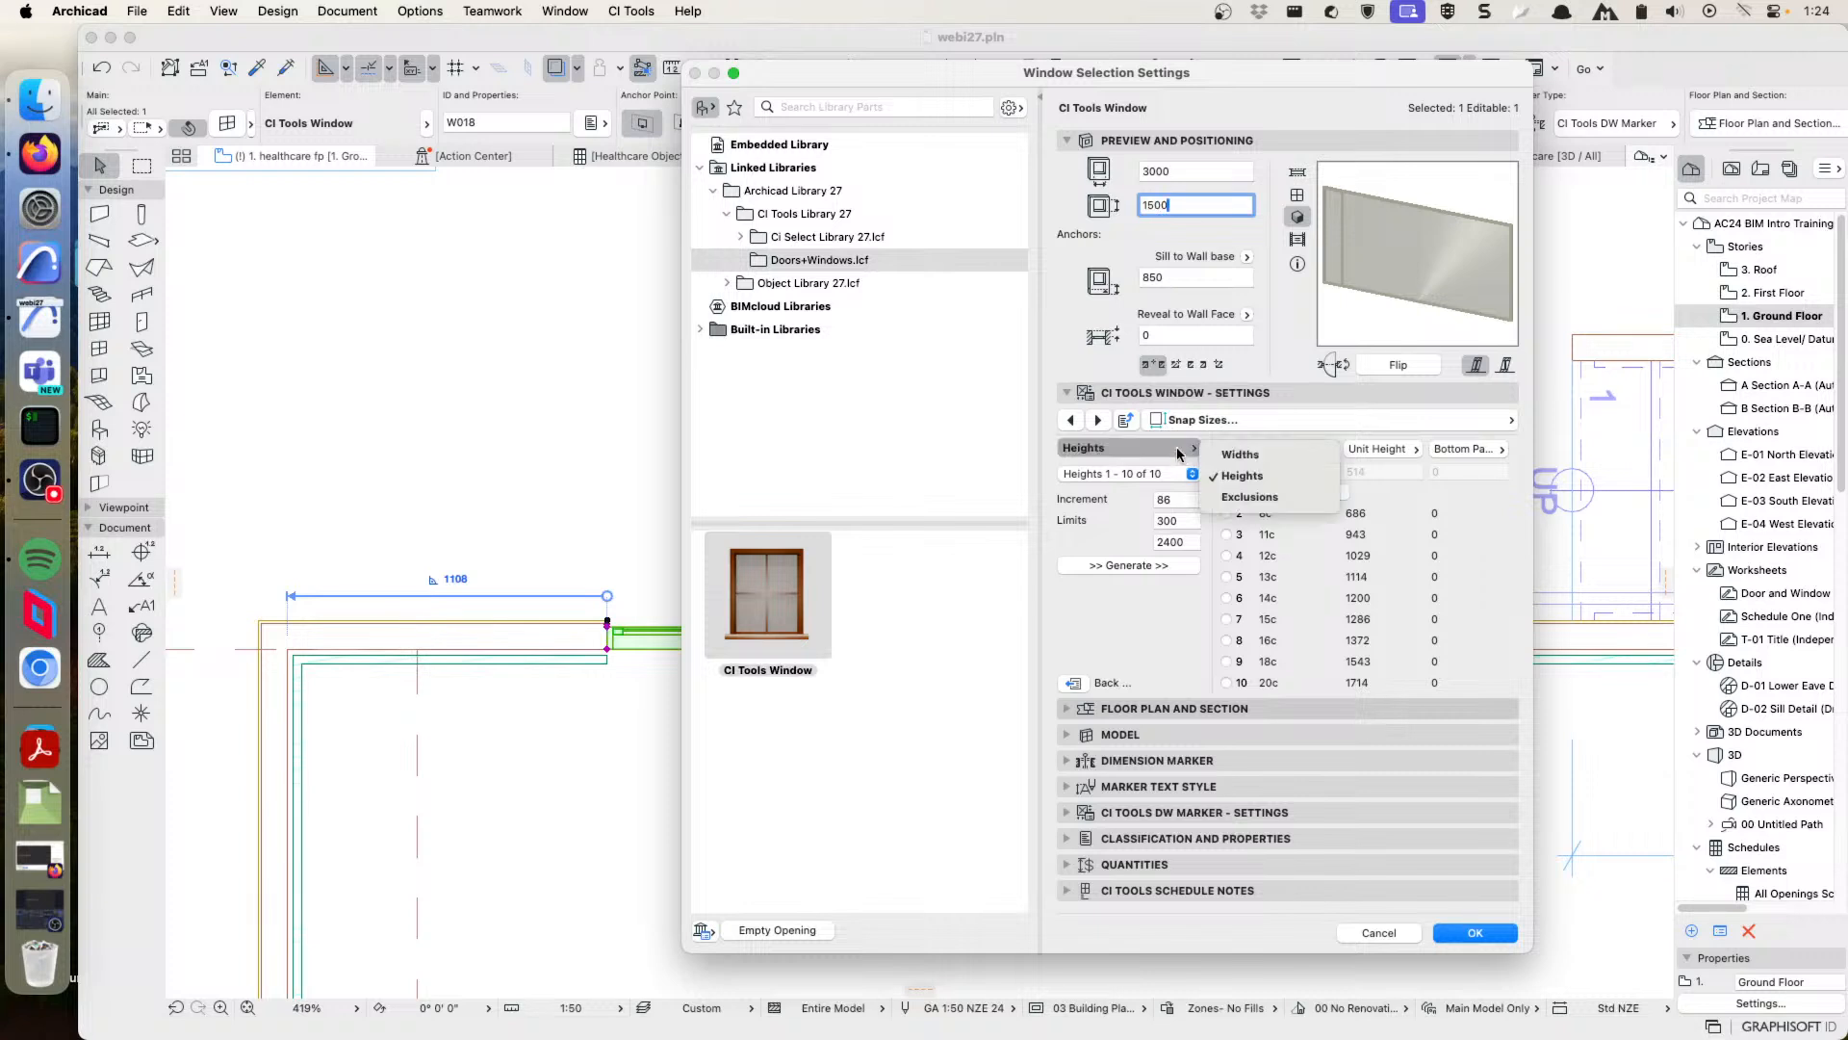
left_click(1250, 458)
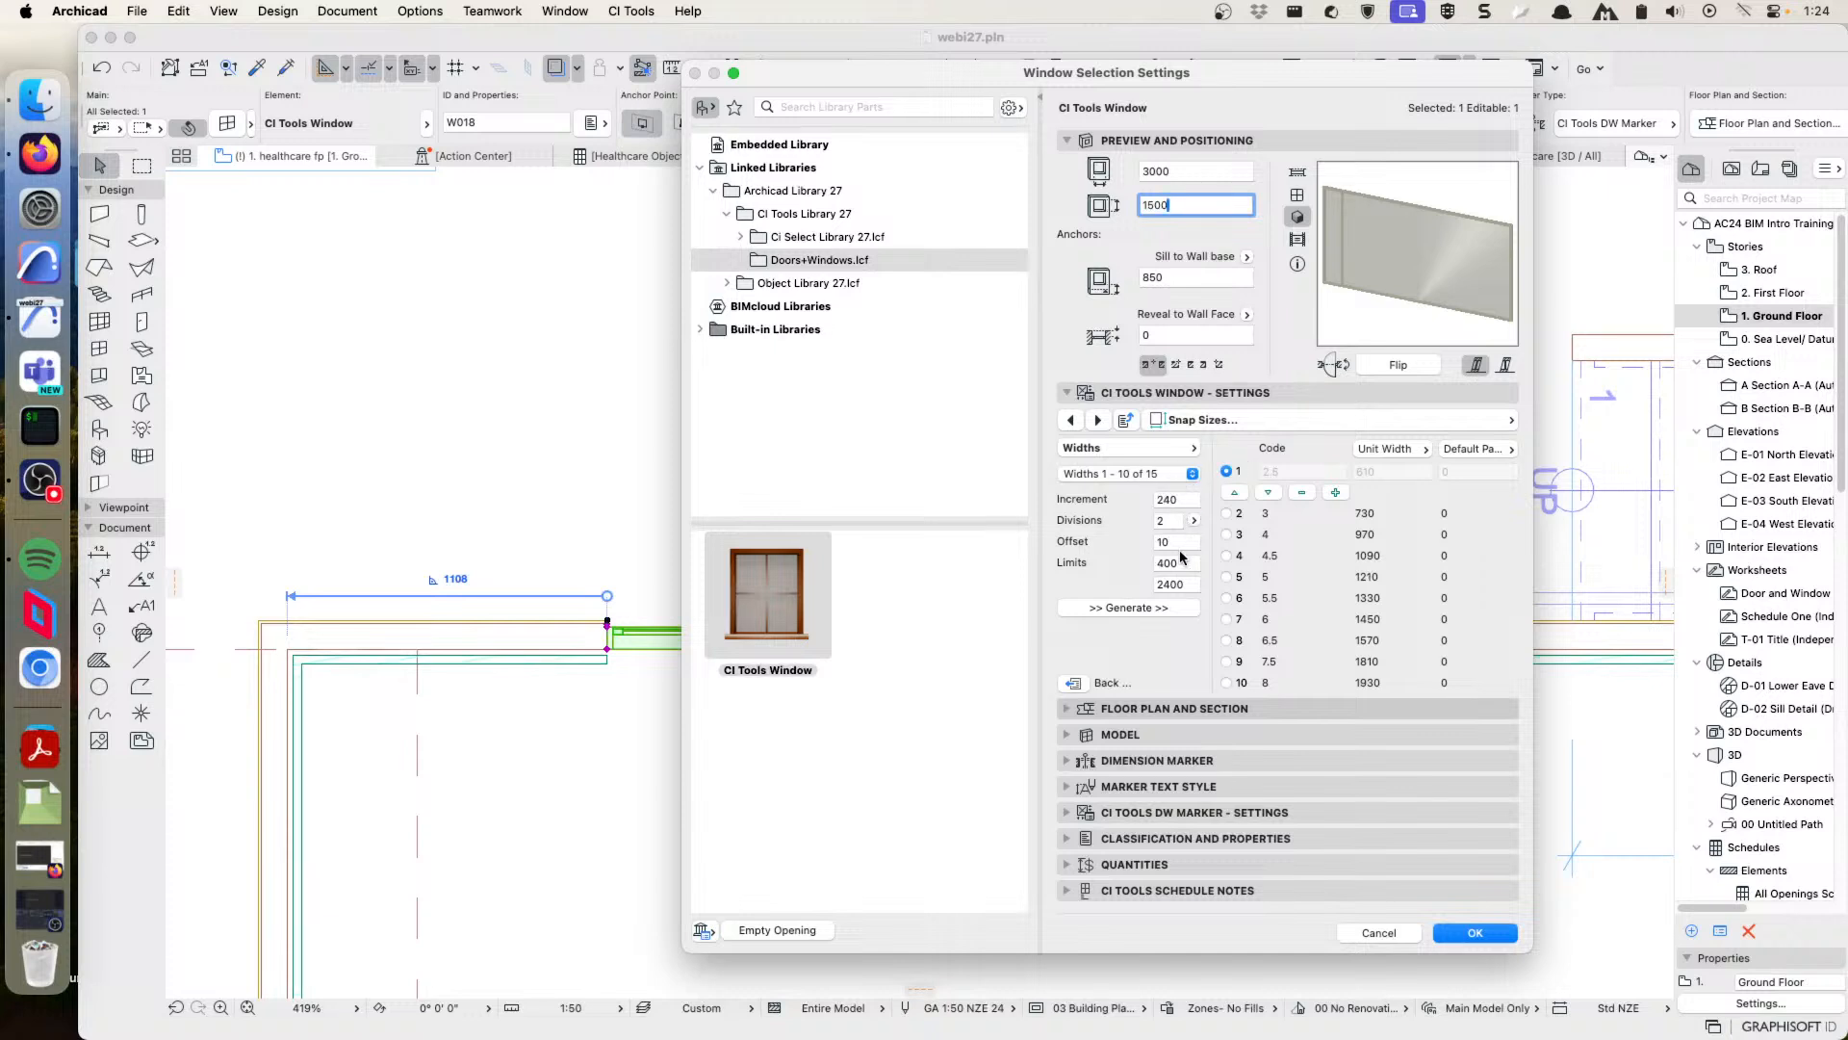
- Review the snap width increment and divisions options and try to generate the widths list
left_click(1184, 499)
double_click(1184, 498)
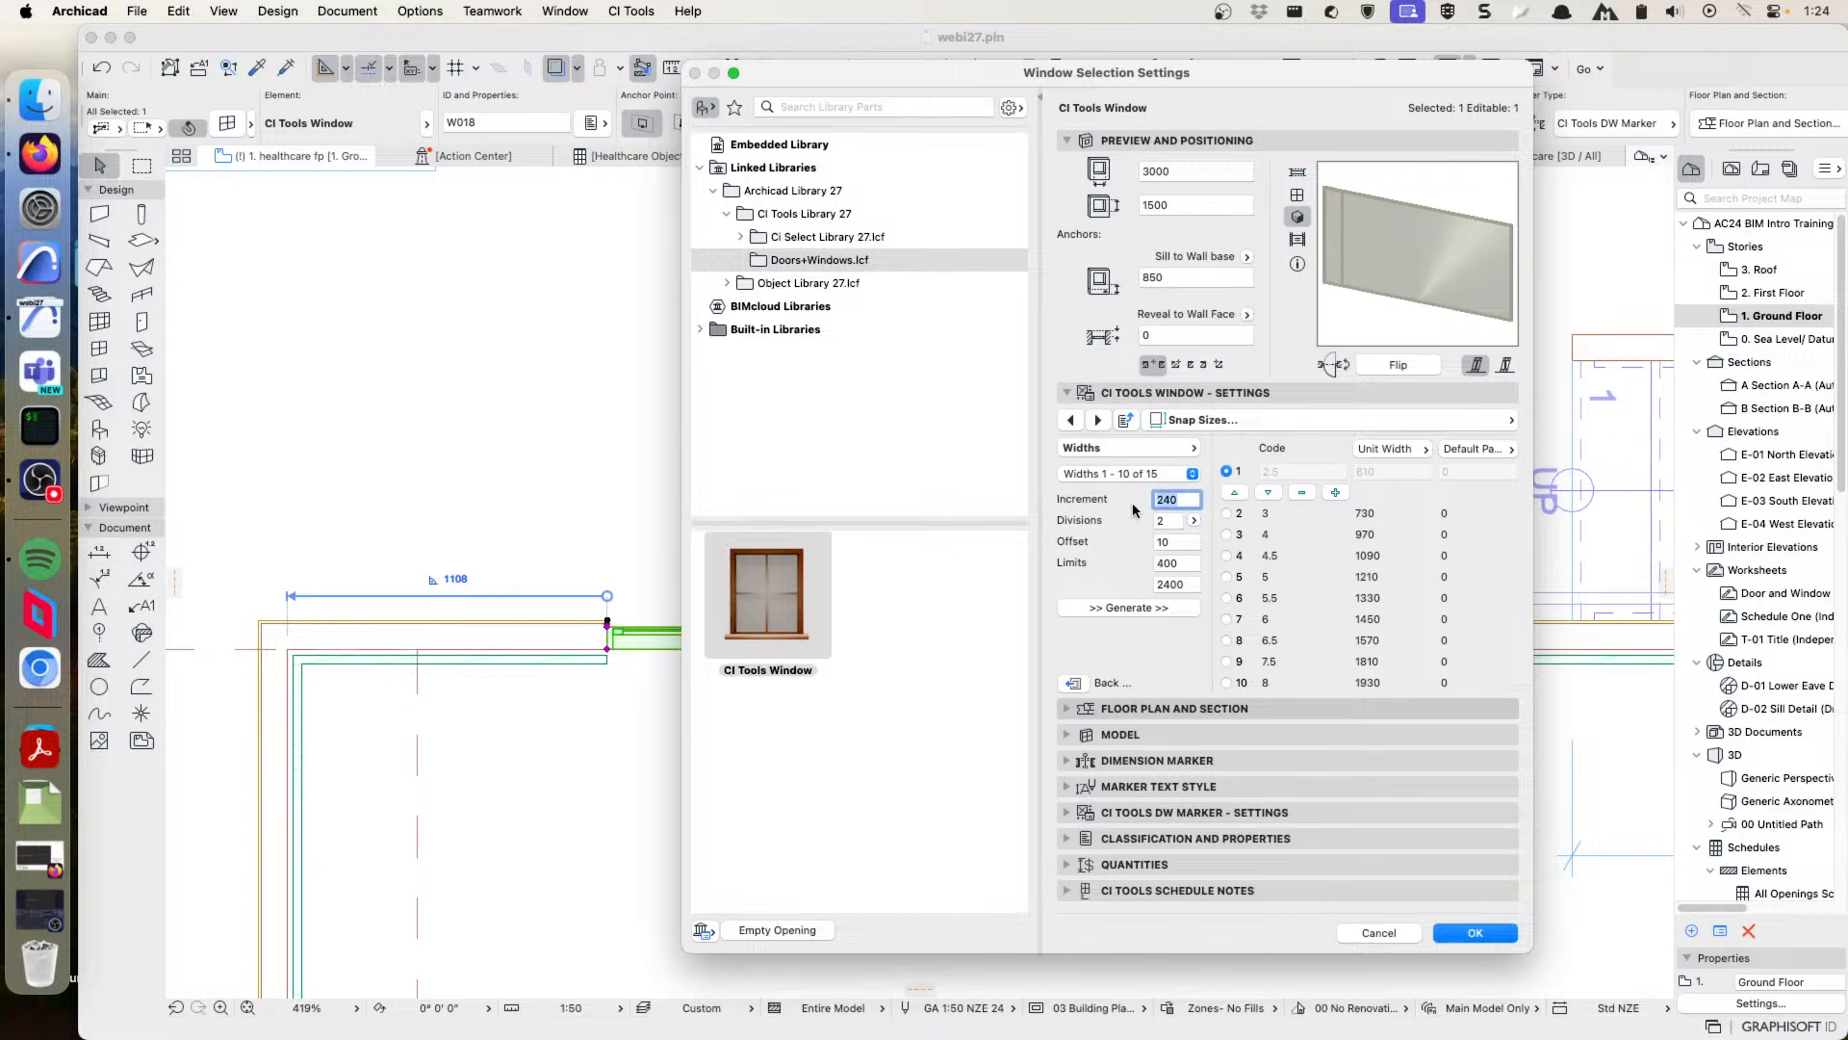
left_click(1195, 521)
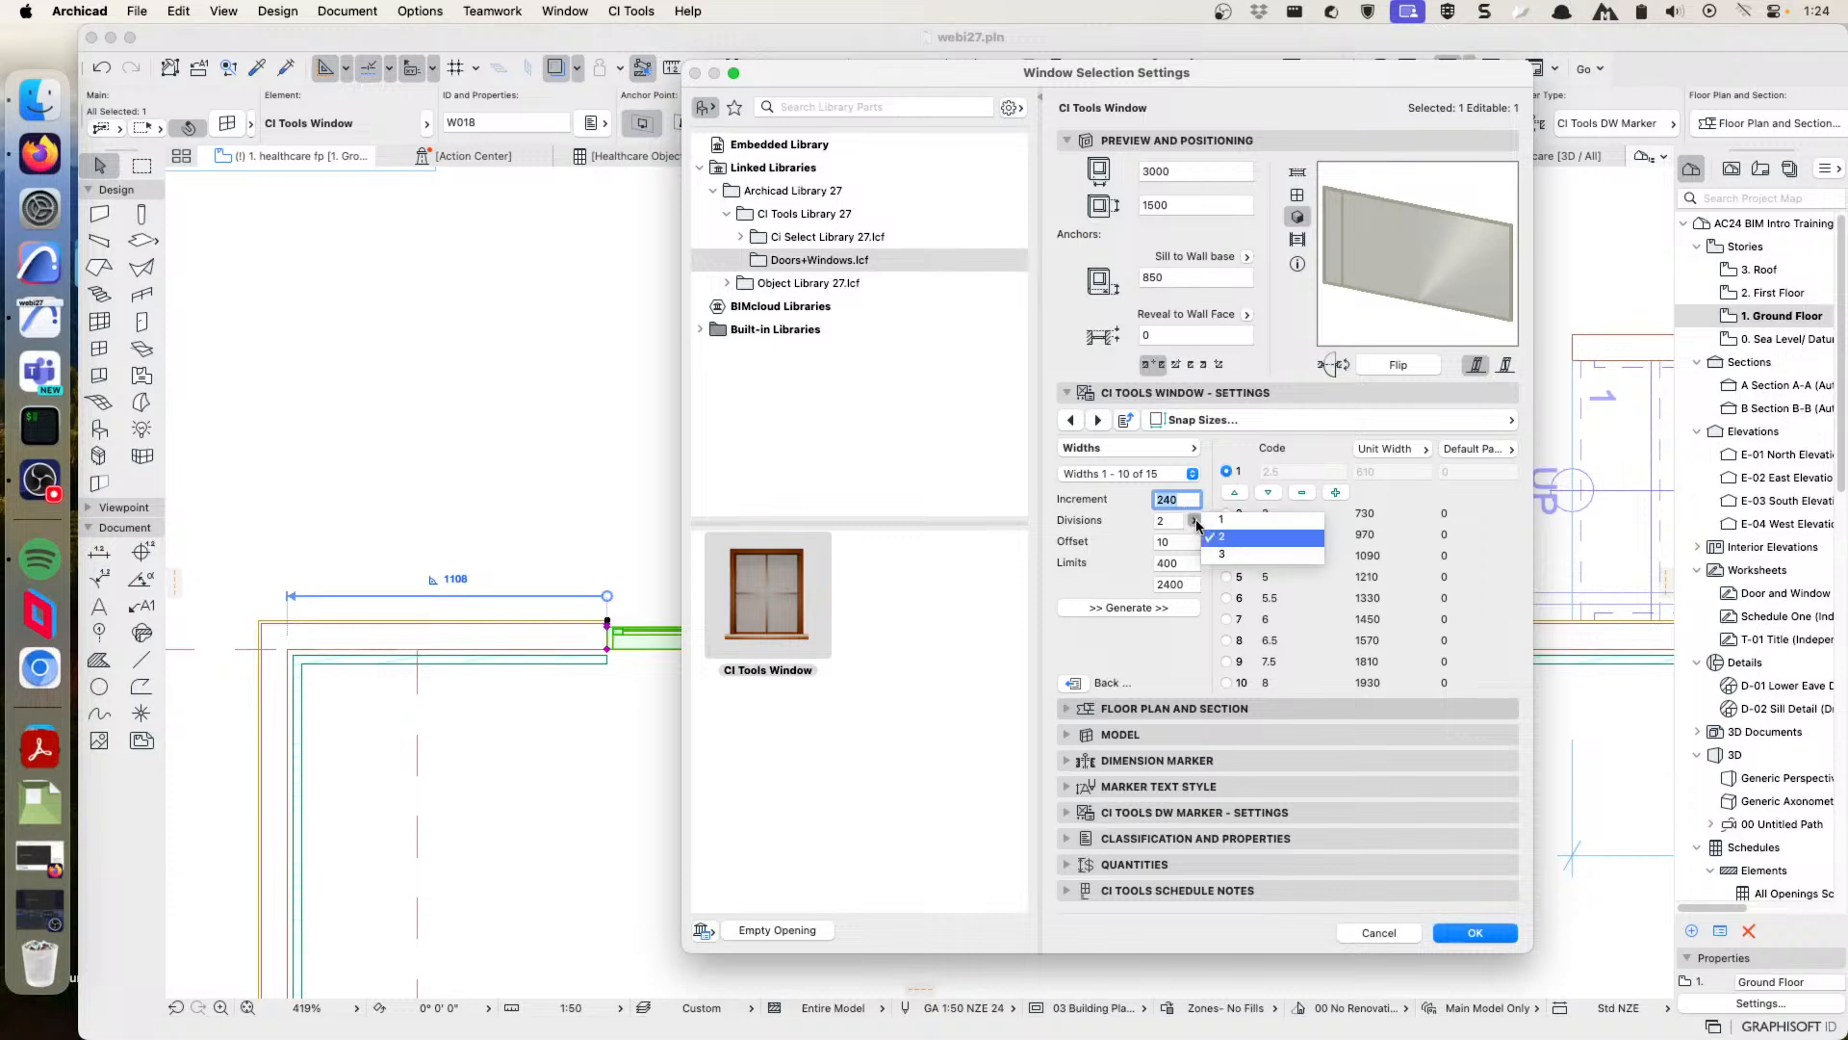
left_click(1192, 523)
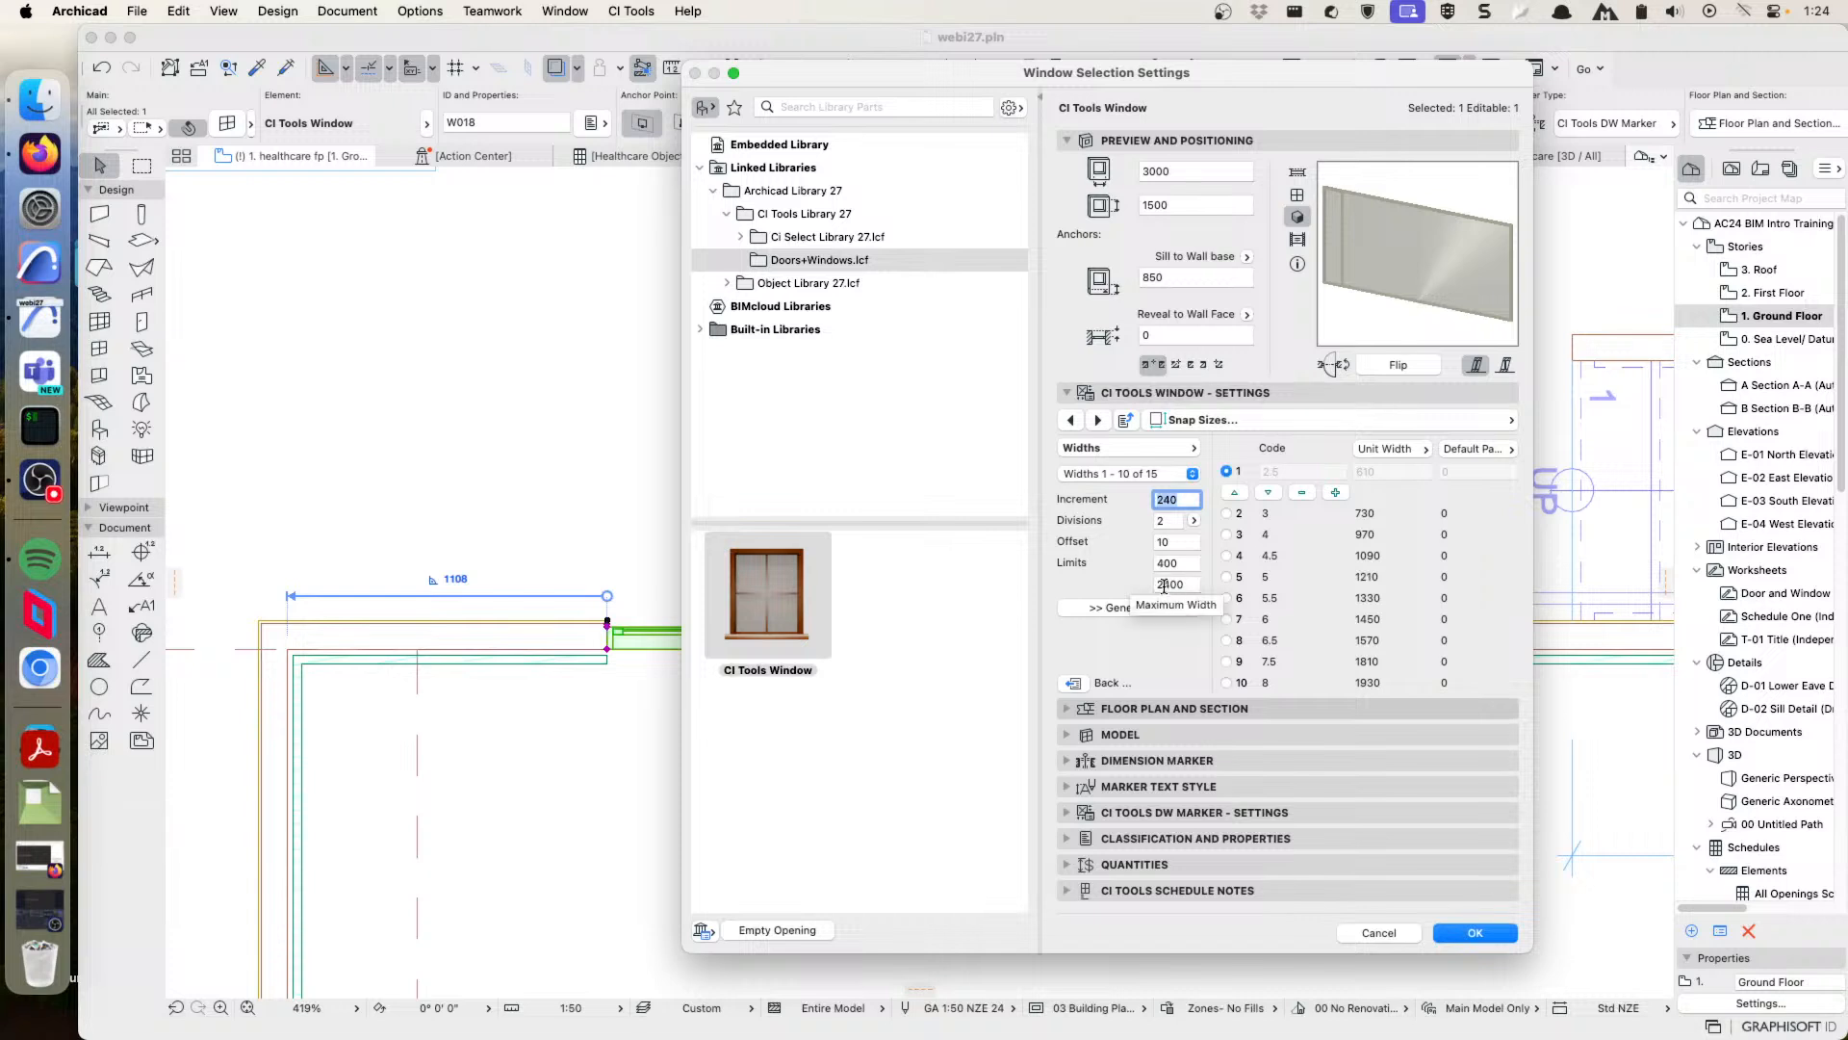
left_click(1123, 606)
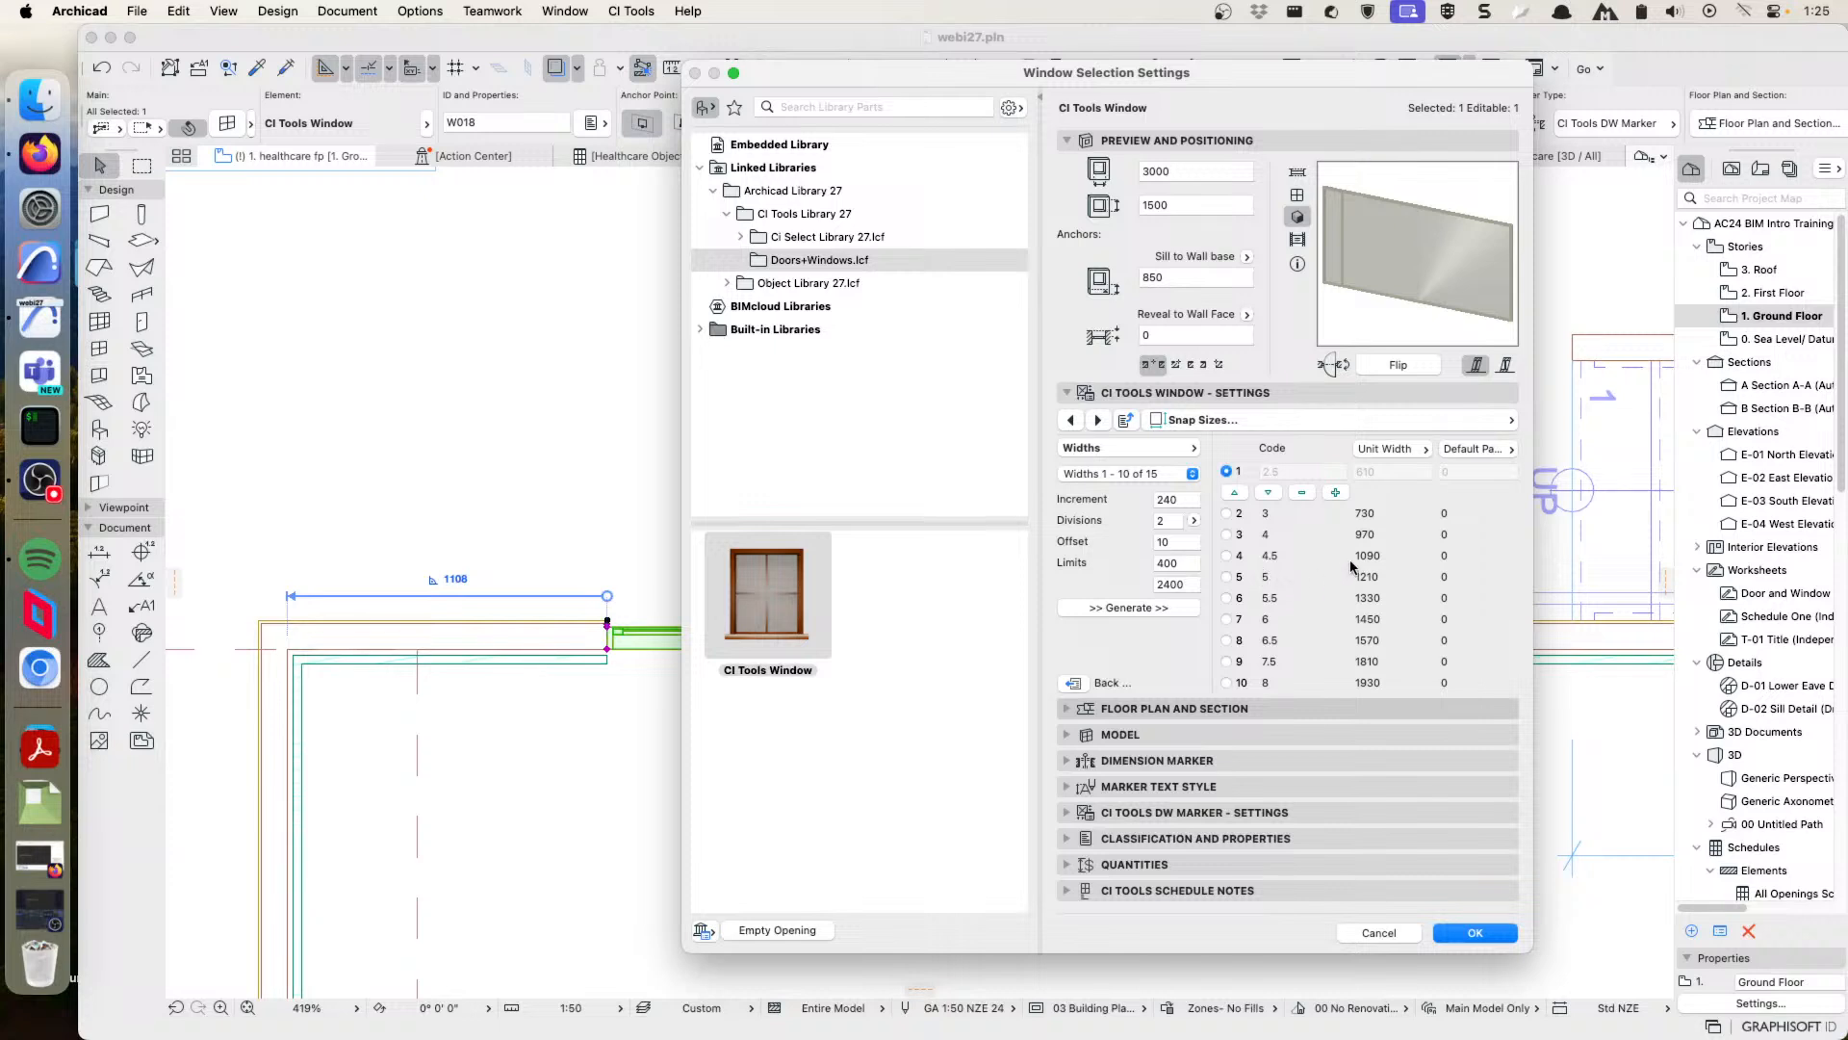
- Check widths 11 to 15 in the snap sizes list and go back to widths 1 to 10
left_click(1131, 474)
left_click(1124, 496)
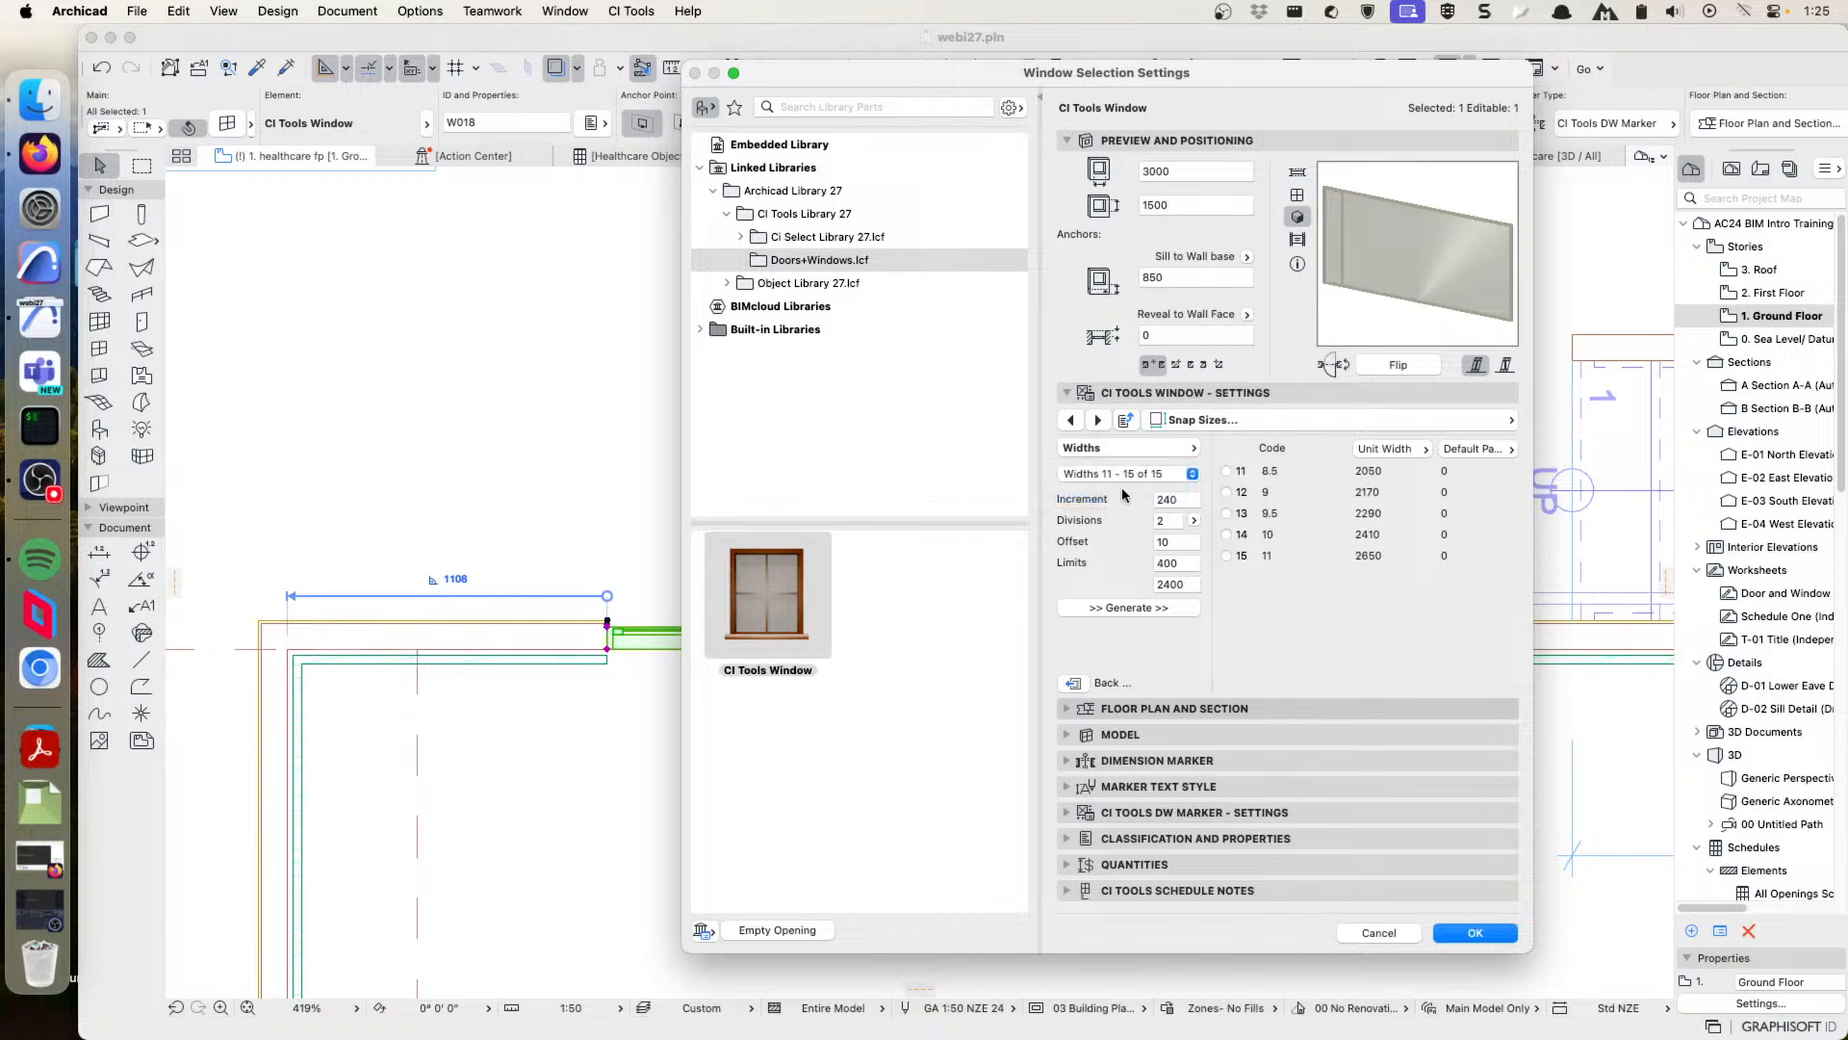
left_click(1140, 474)
left_click(1146, 452)
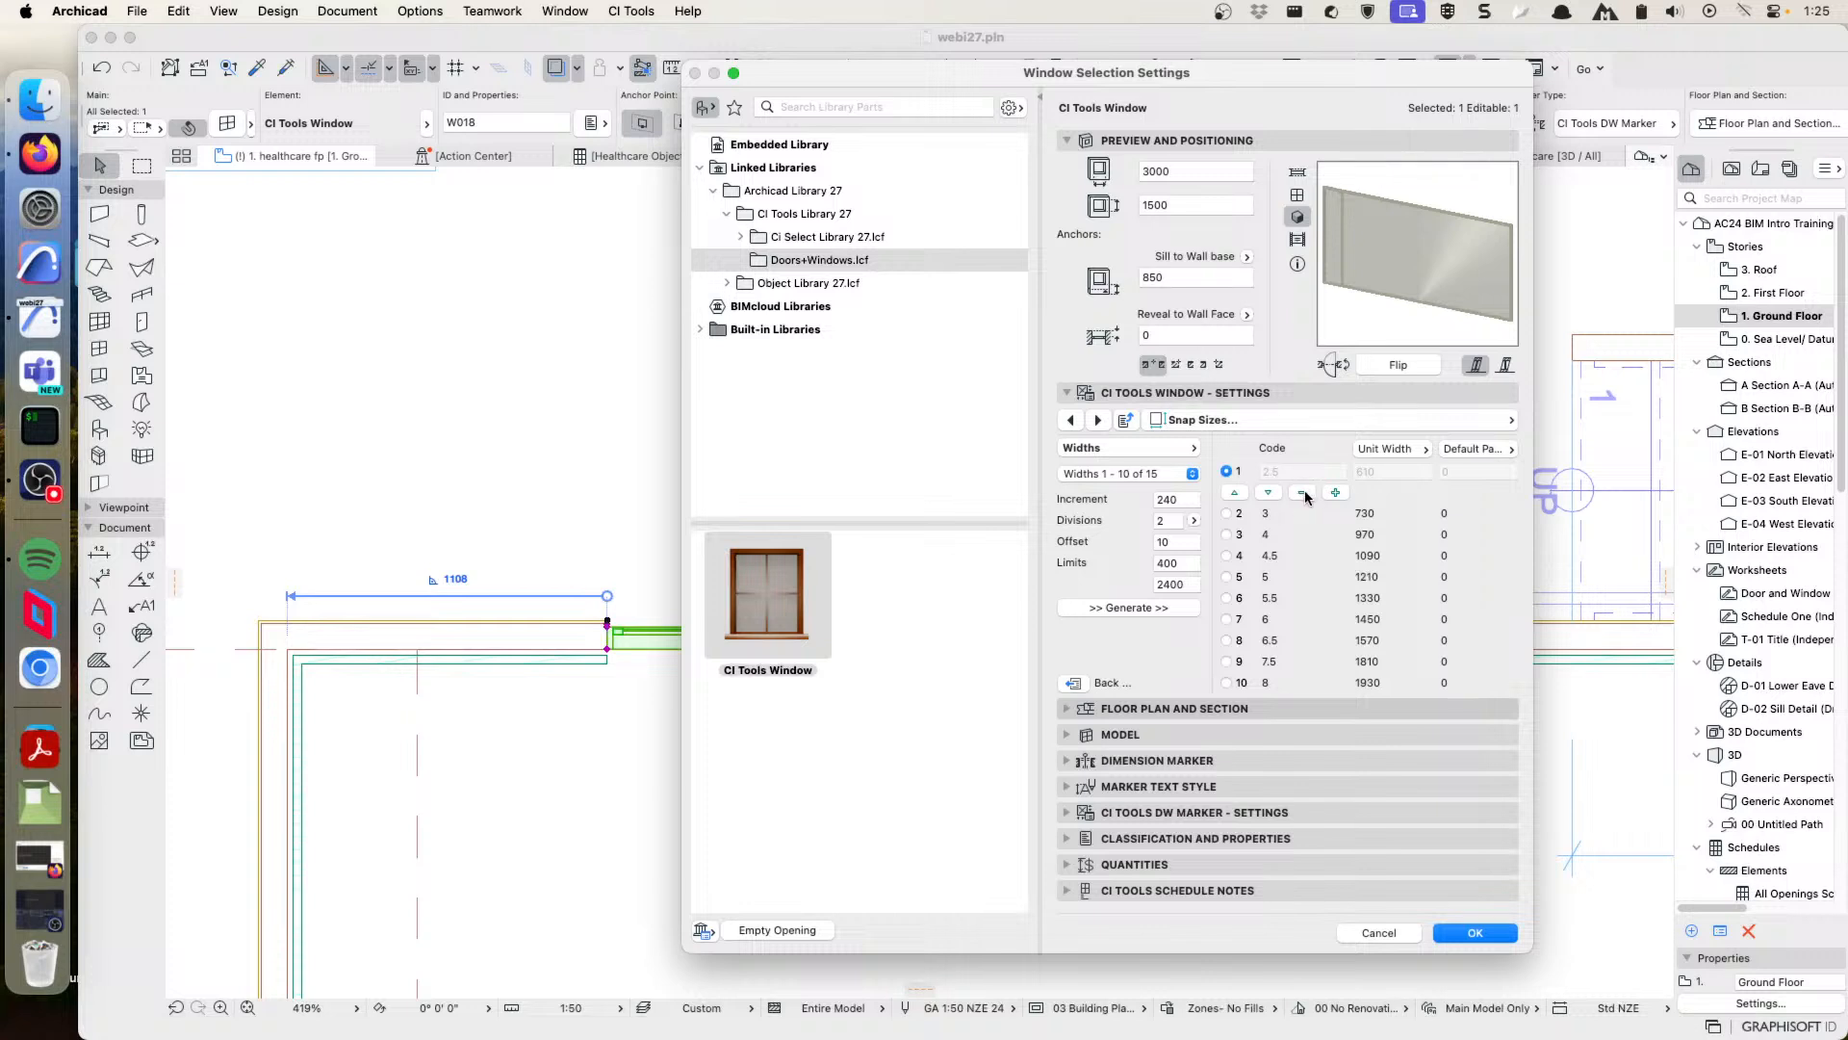
- Switch the "Louvre on the Left" configuration to Custom for editing and return to its Snap Sizes settings
left_click(1309, 425)
left_click(1589, 419)
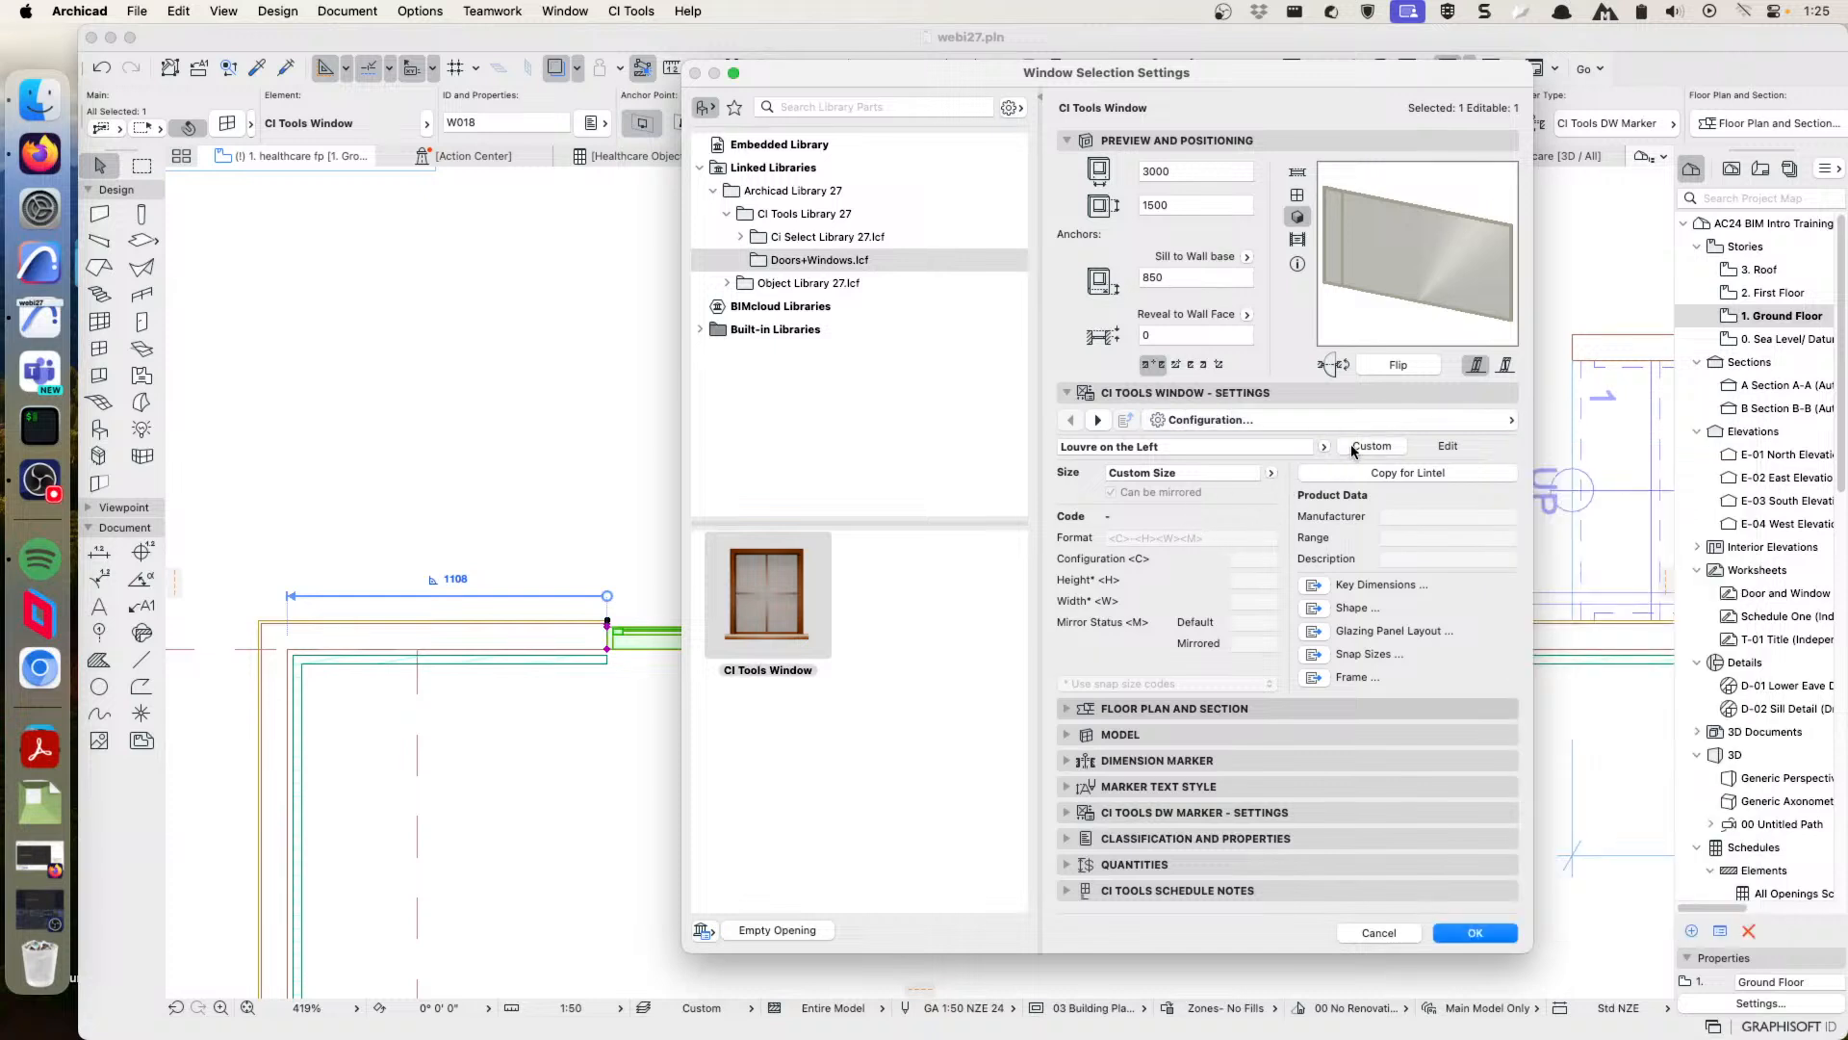
left_click(1392, 447)
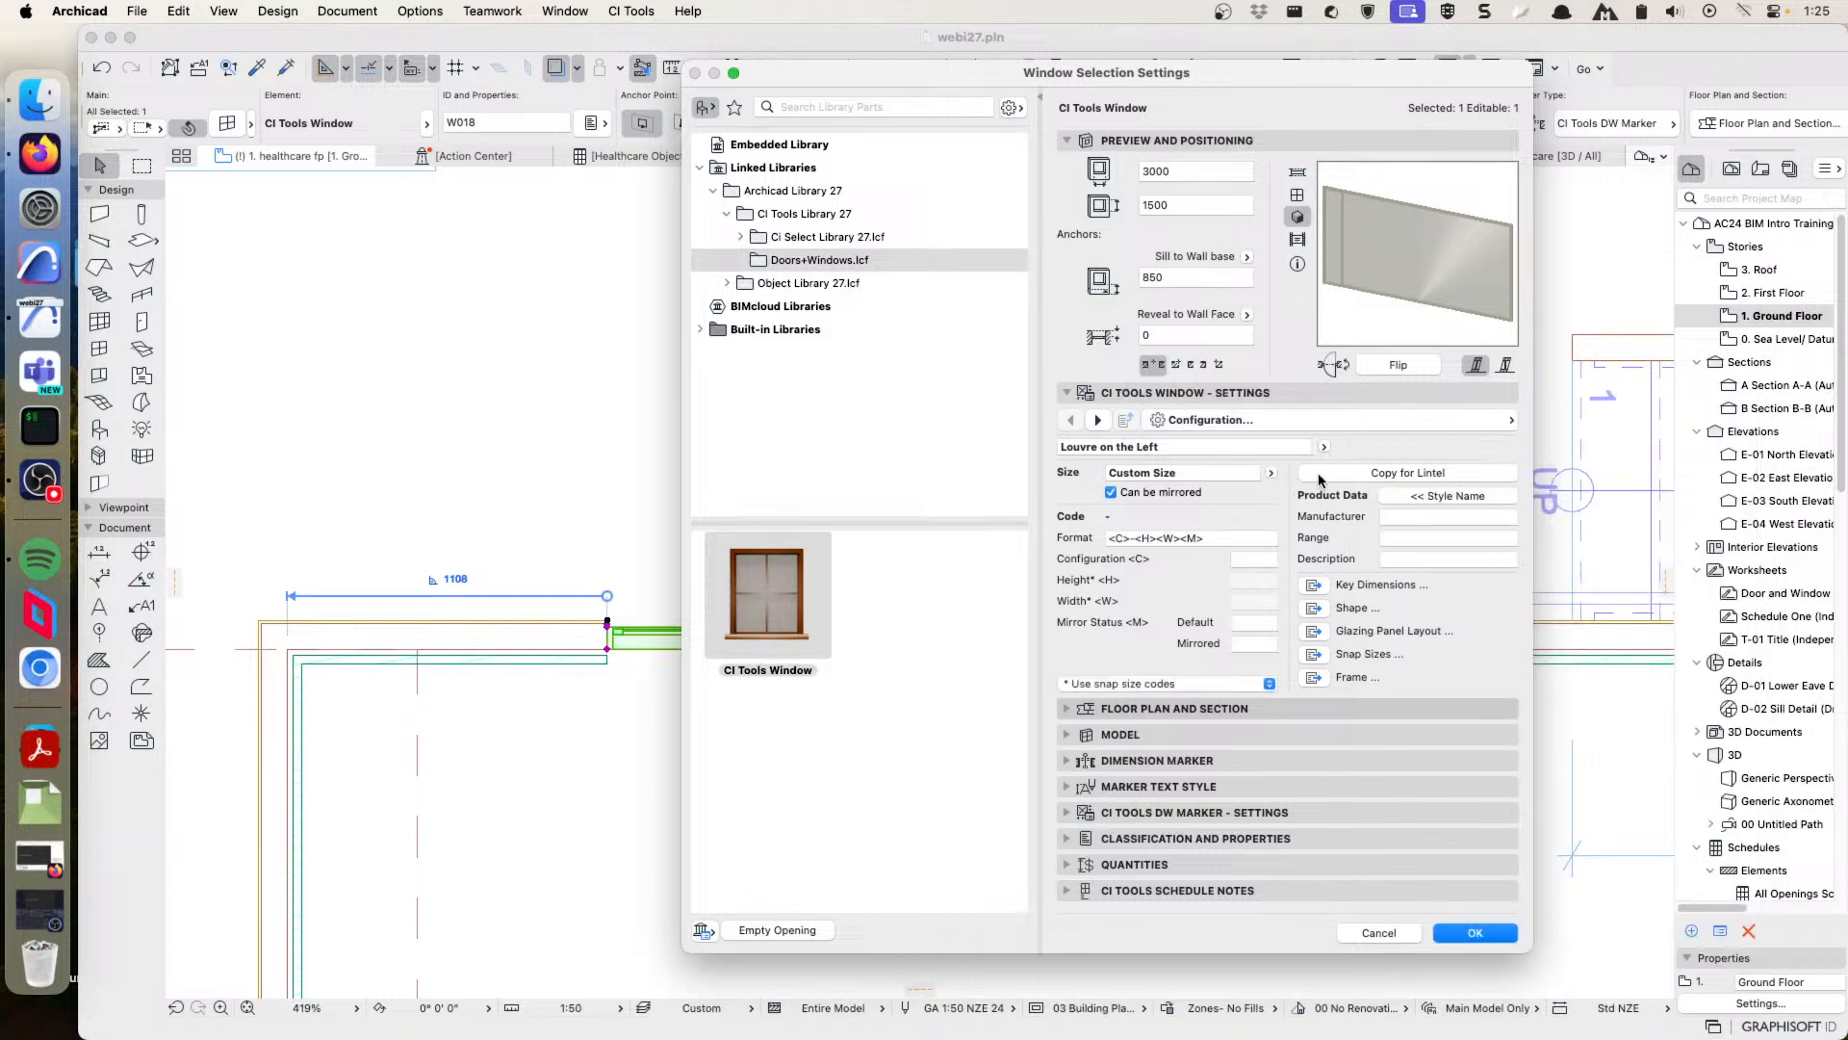
left_click(1360, 422)
left_click(1584, 515)
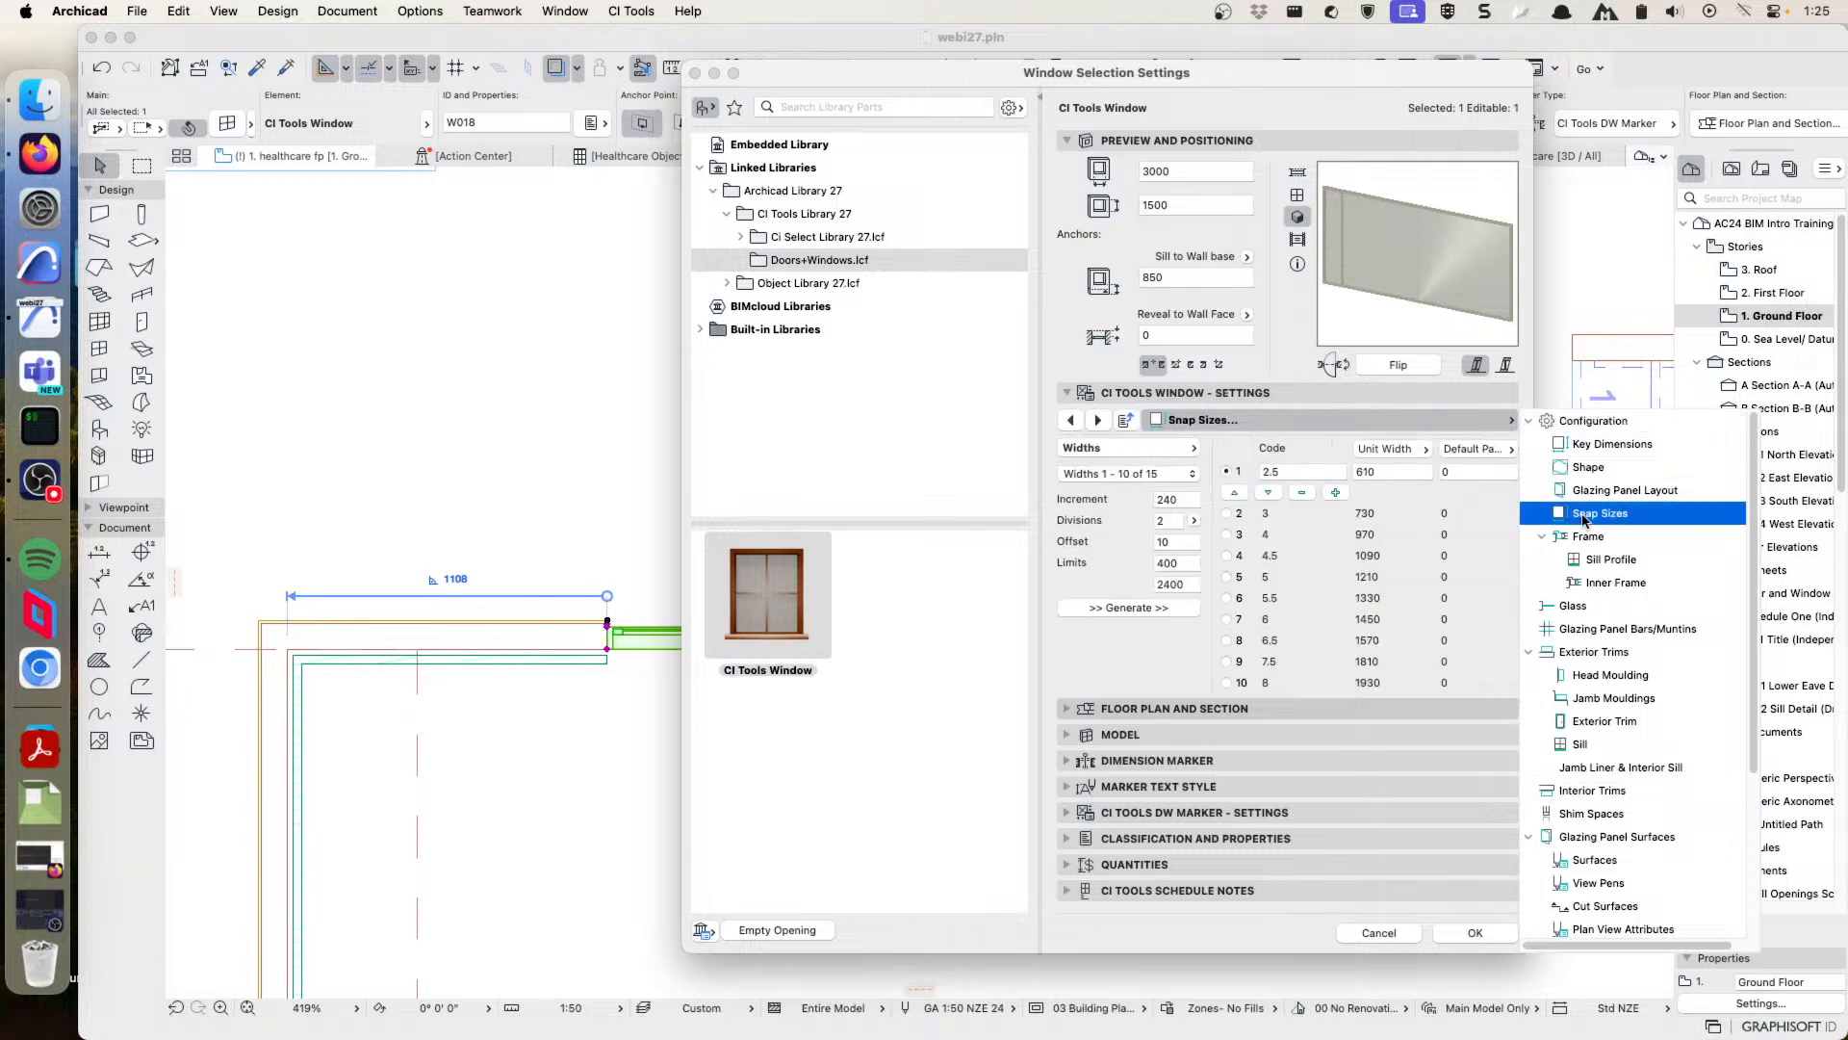
- Delete the snap widths from the list until only code 11 with unit width 2650 is left
left_click(1301, 493)
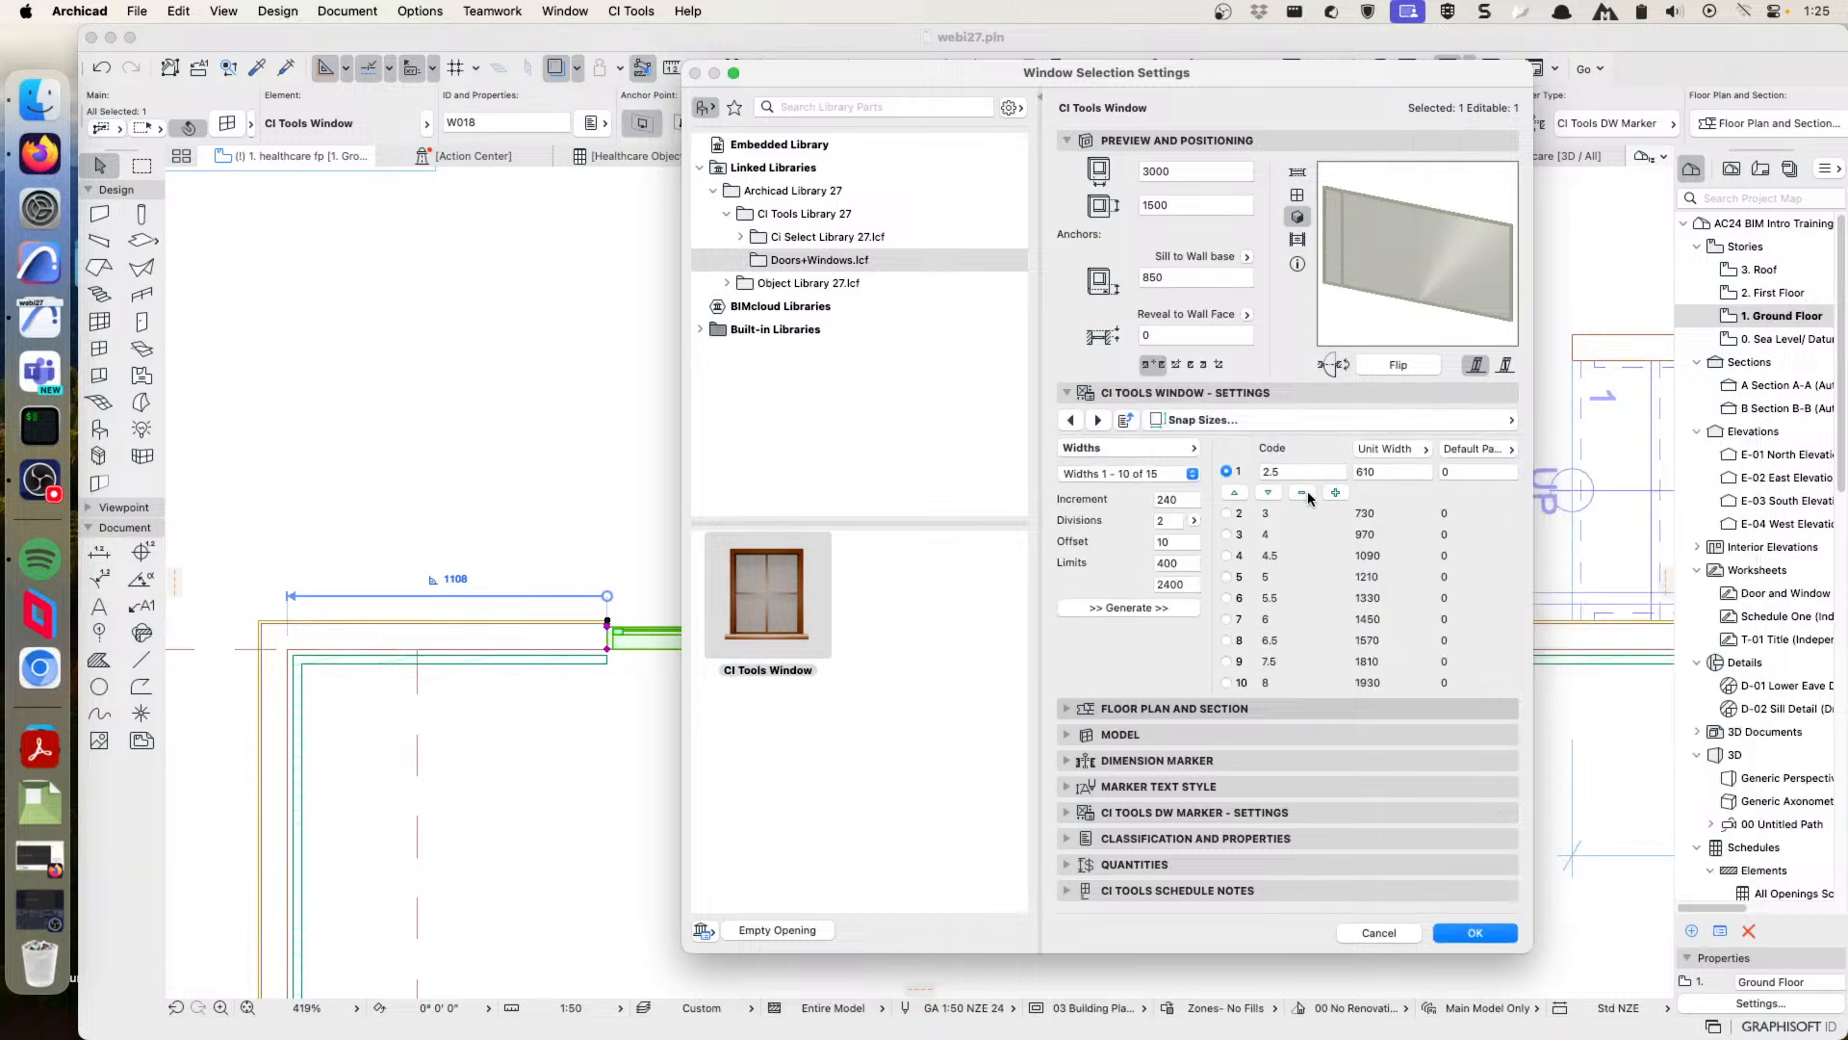
left_click(1301, 493)
left_click(1303, 493)
left_click(1303, 493)
left_click(1302, 494)
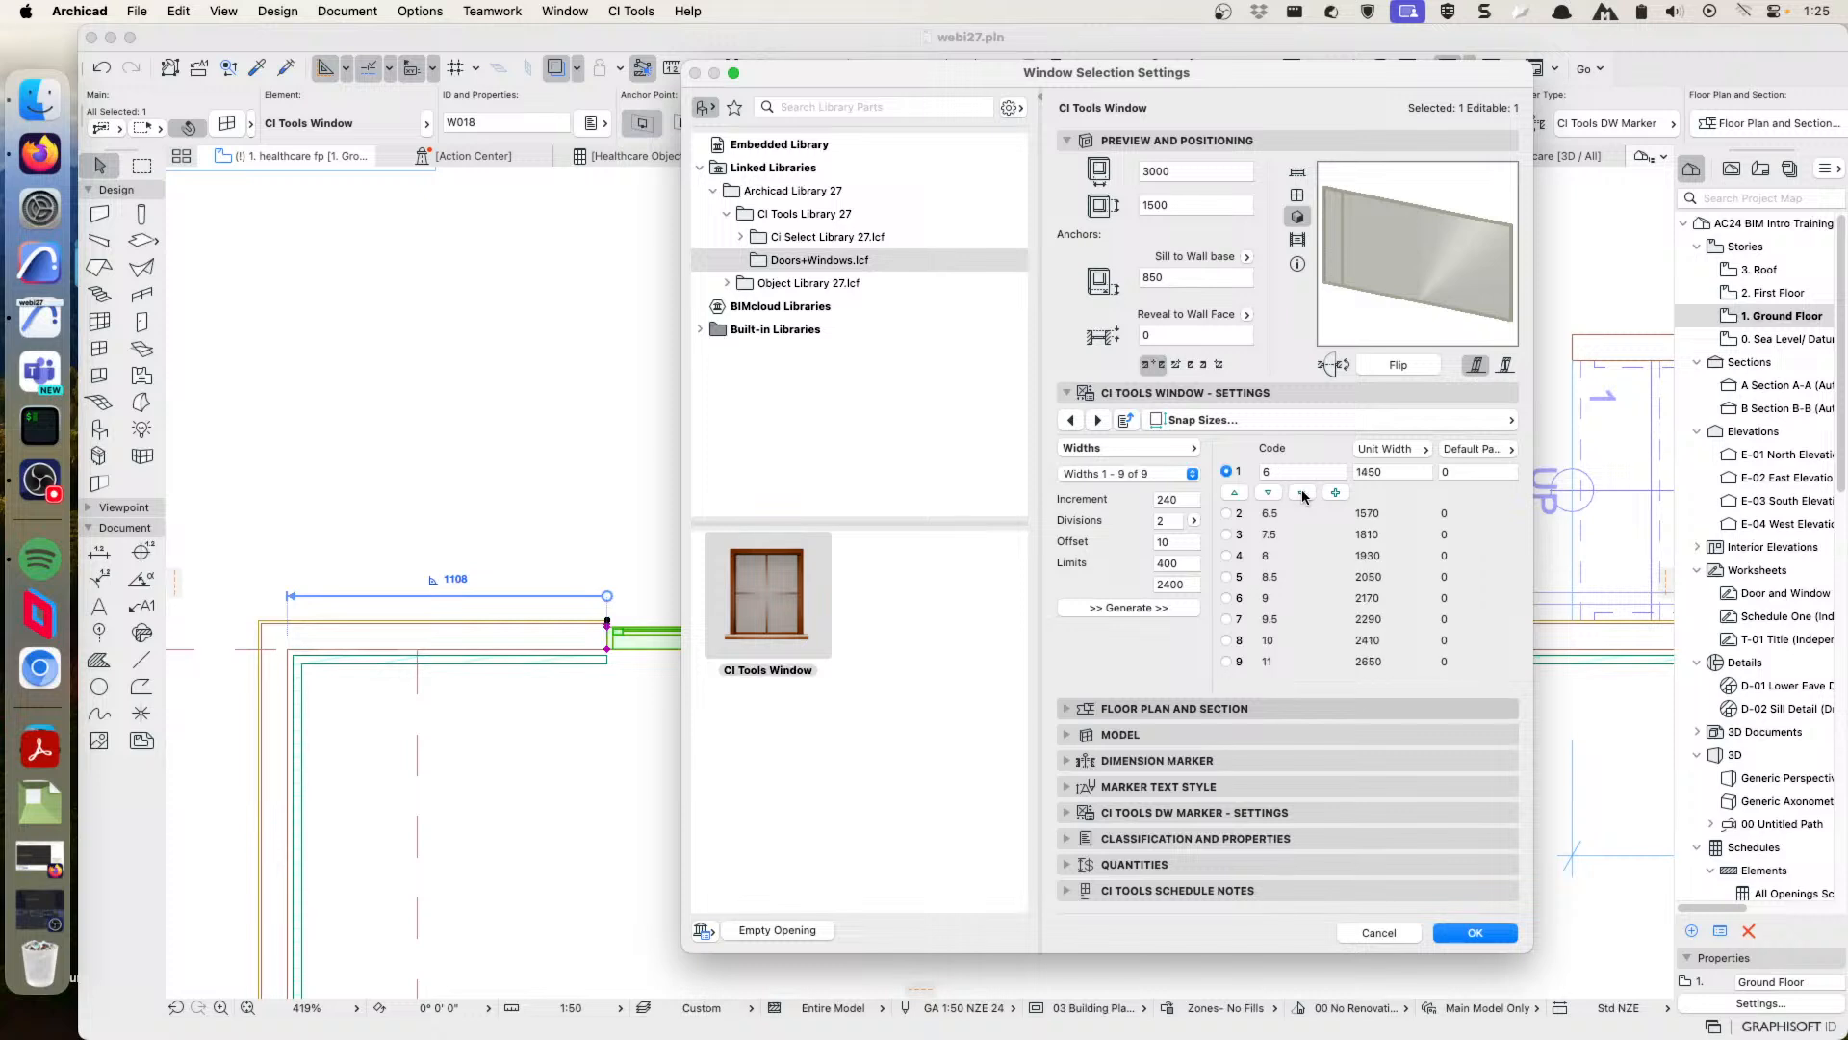
left_click(1302, 494)
left_click(1303, 494)
left_click(1303, 494)
left_click(1303, 494)
left_click(1303, 494)
left_click(1302, 494)
left_click(1302, 493)
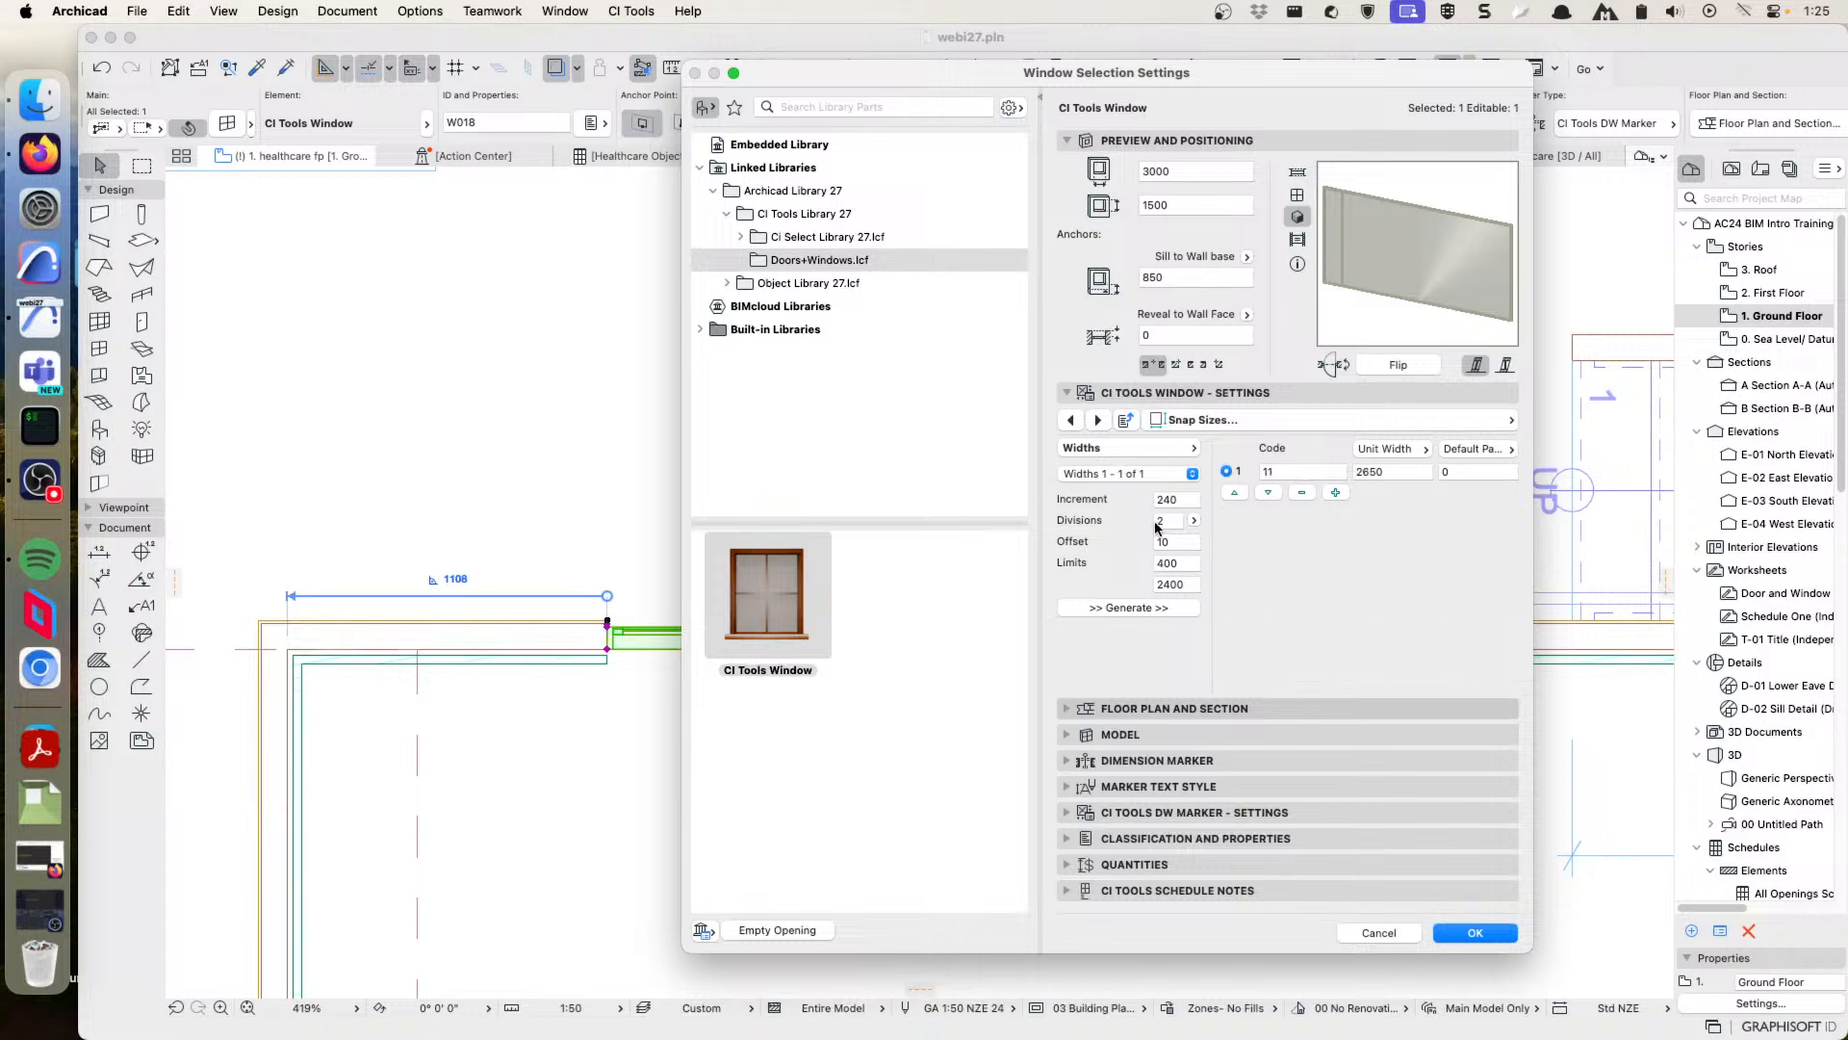
- Generate the snap widths with increment 240, 2 divisions, offset 10 and limits 400 to 2400, and check widths 11 to 16
left_click(1127, 606)
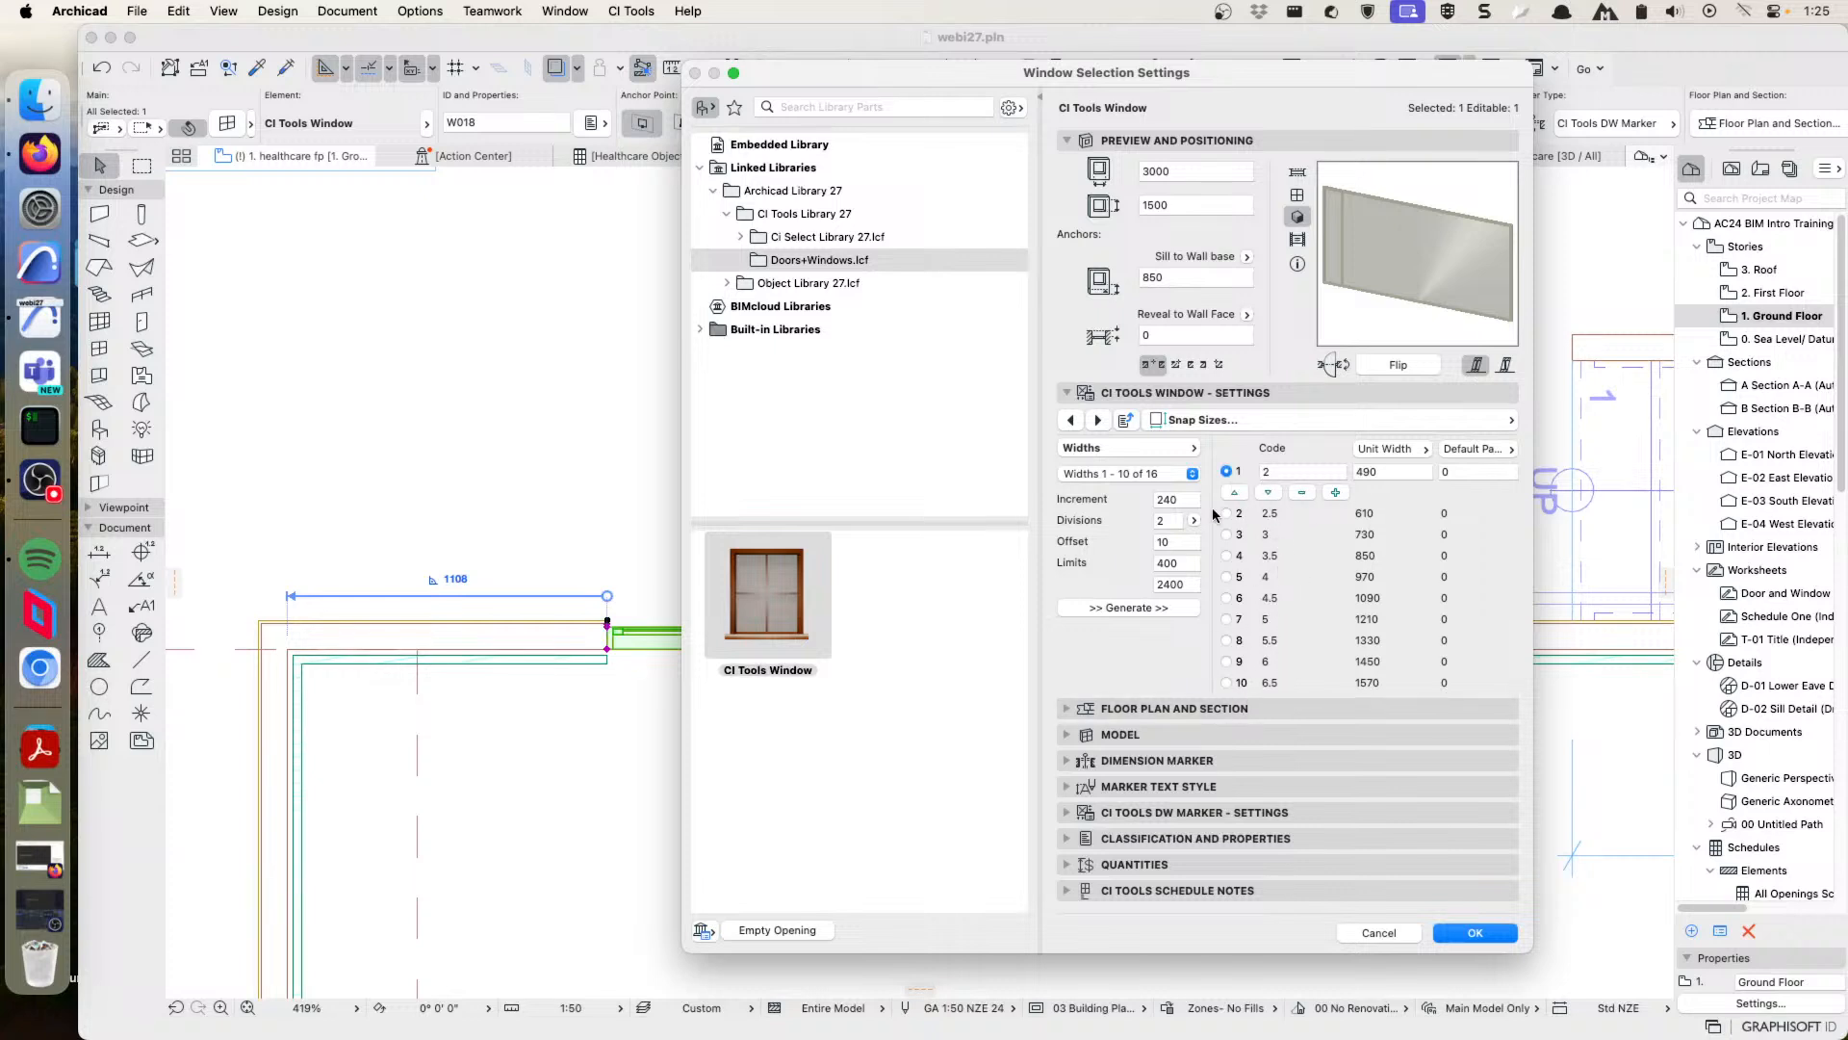
left_click(1141, 474)
left_click(1139, 493)
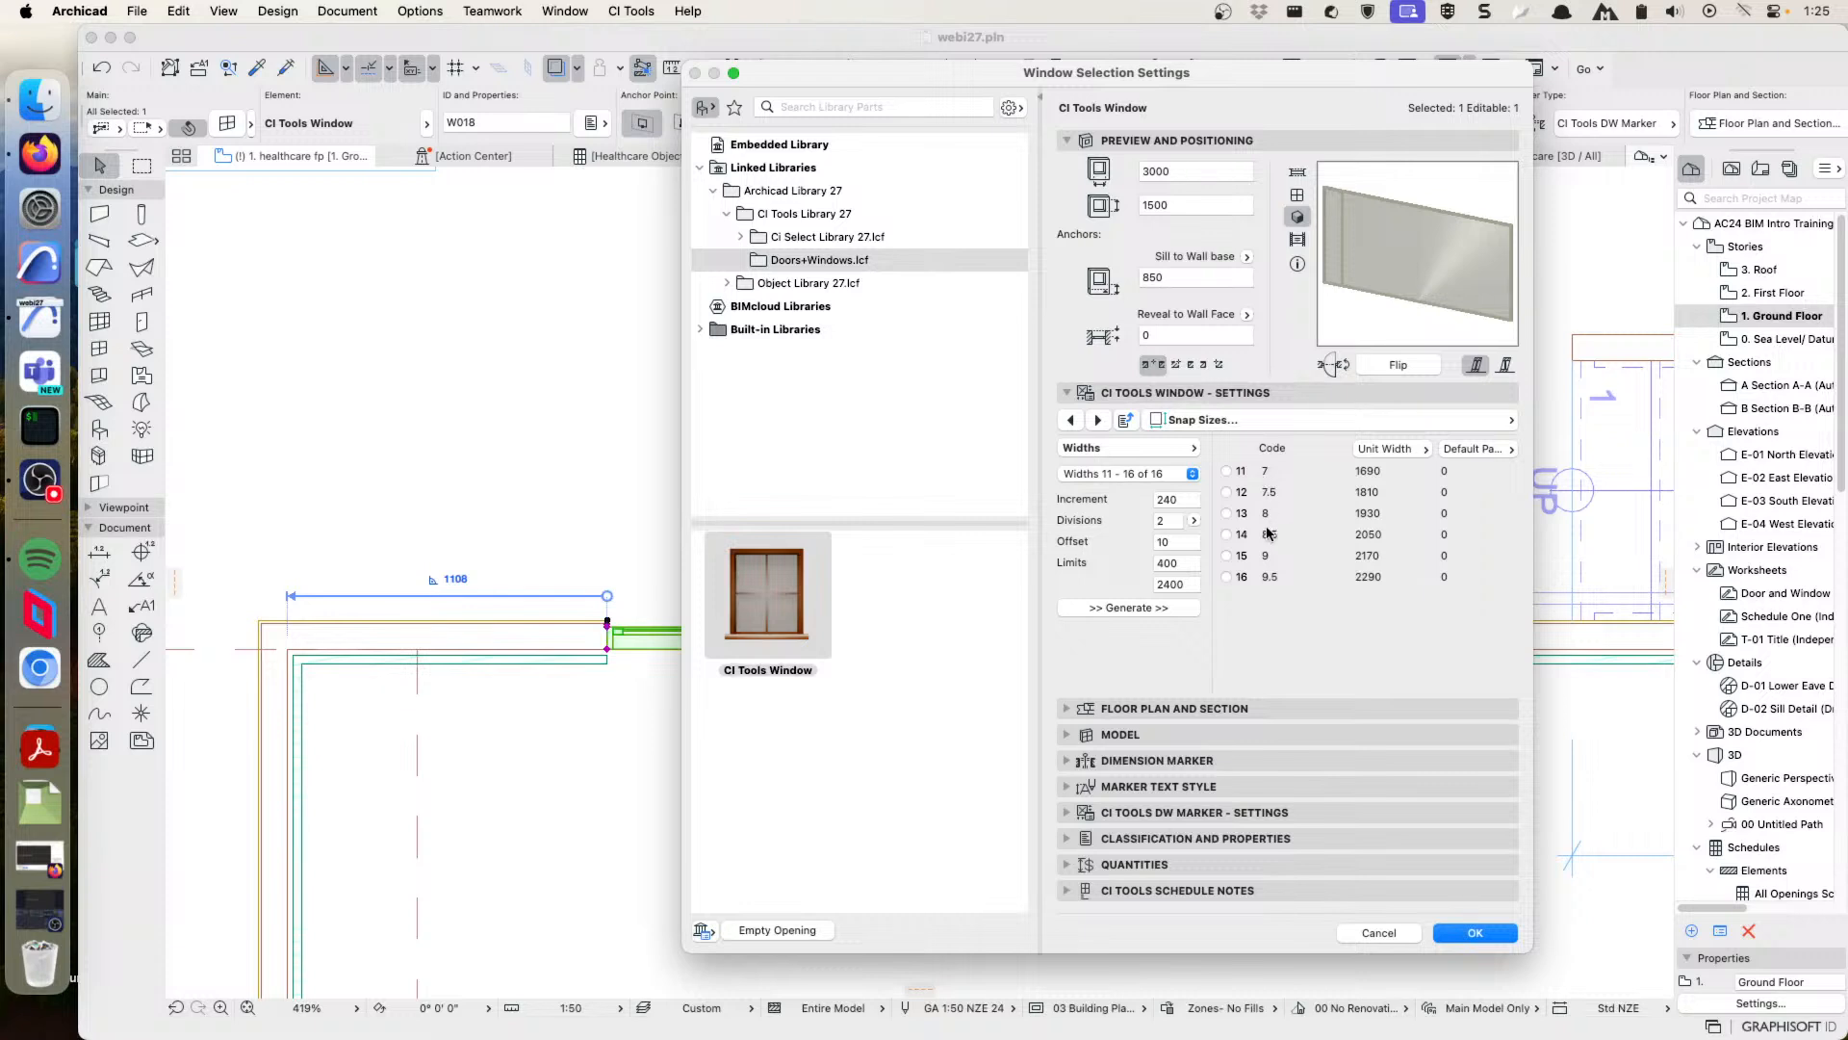
- Return to the window's Configuration settings and choose the 12cx5 size from the 12c height group
left_click(1111, 450)
left_click(1111, 451)
left_click(1270, 422)
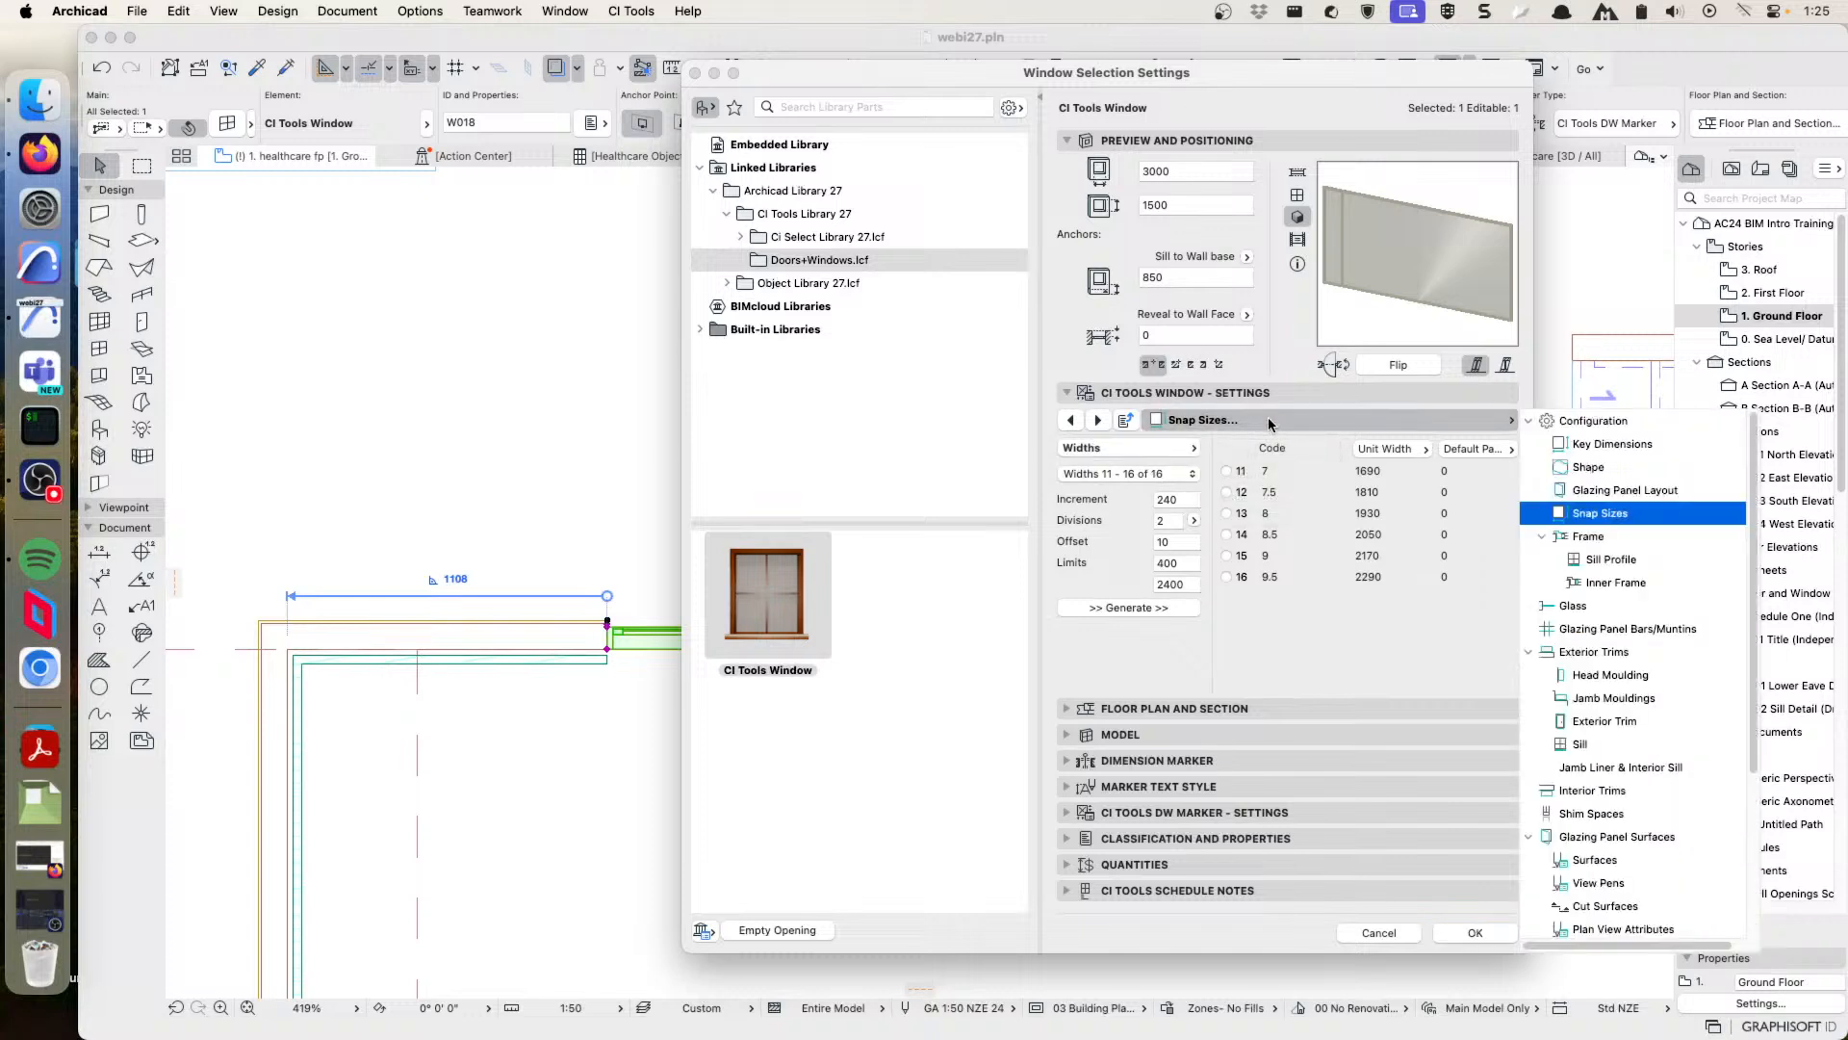
left_click(1598, 421)
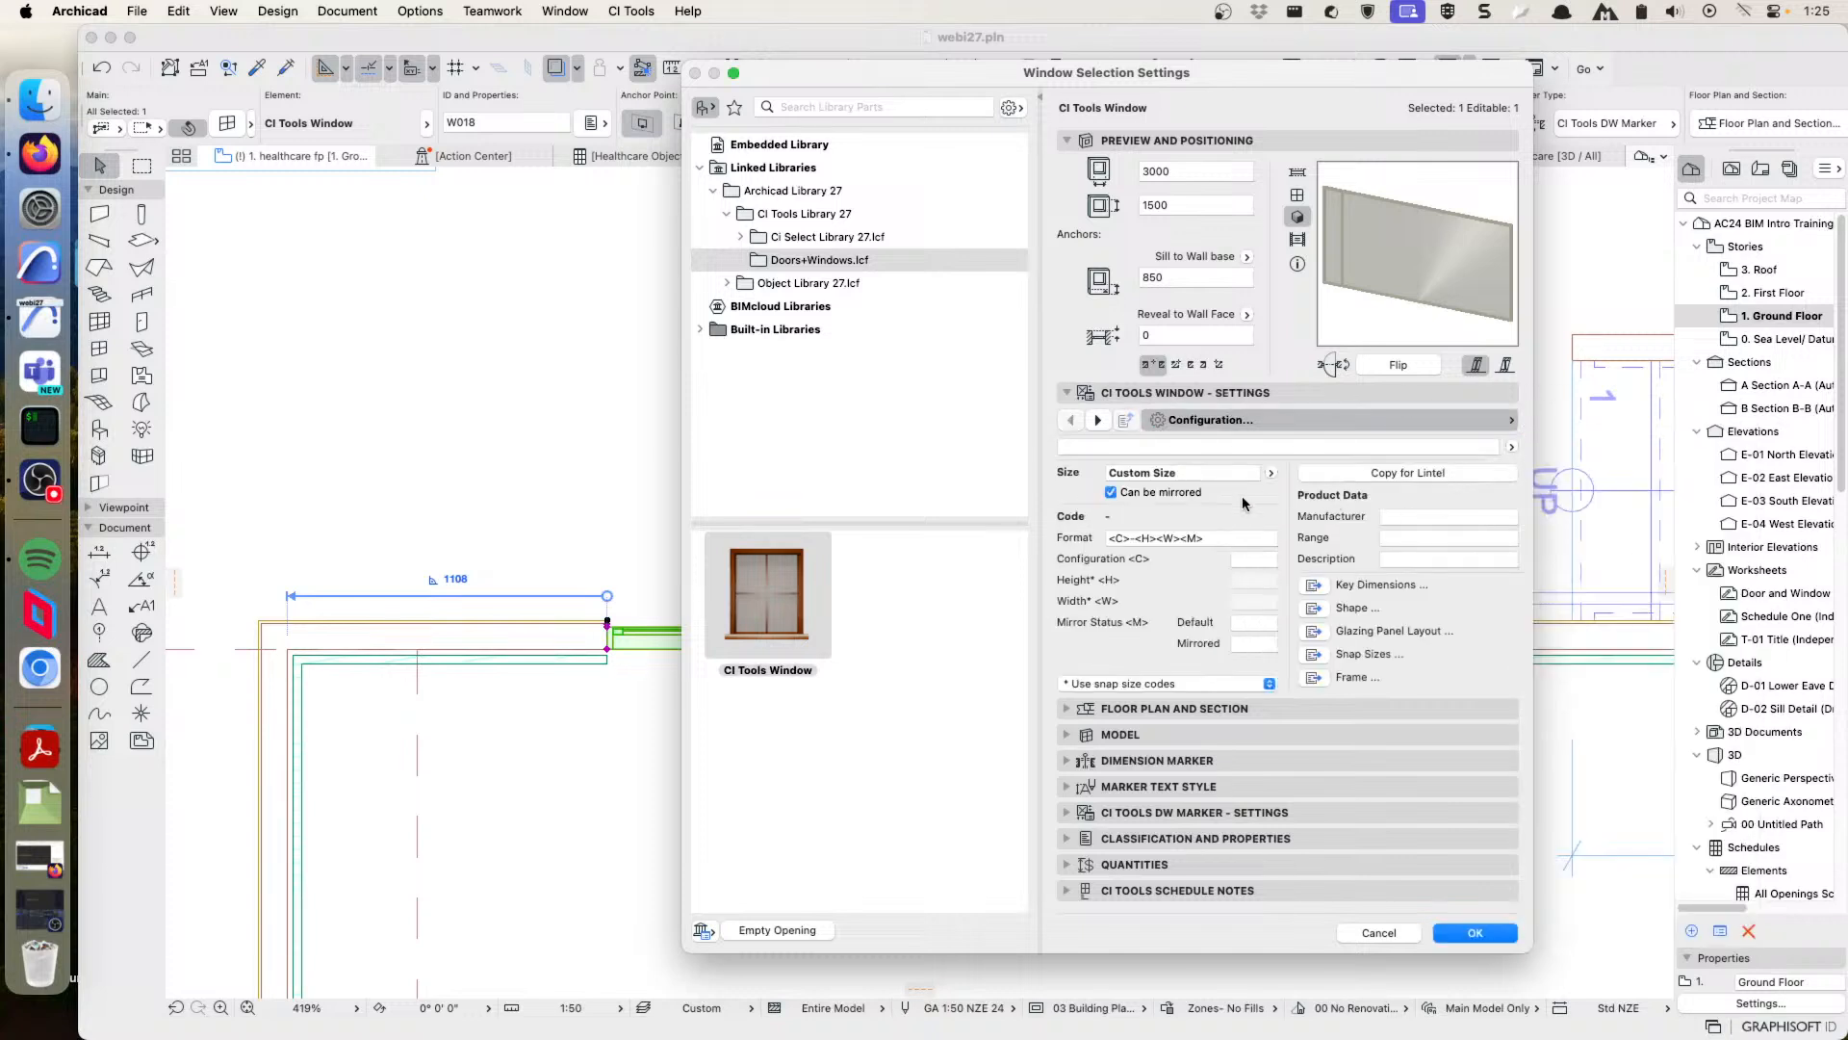
triple_click(1182, 475)
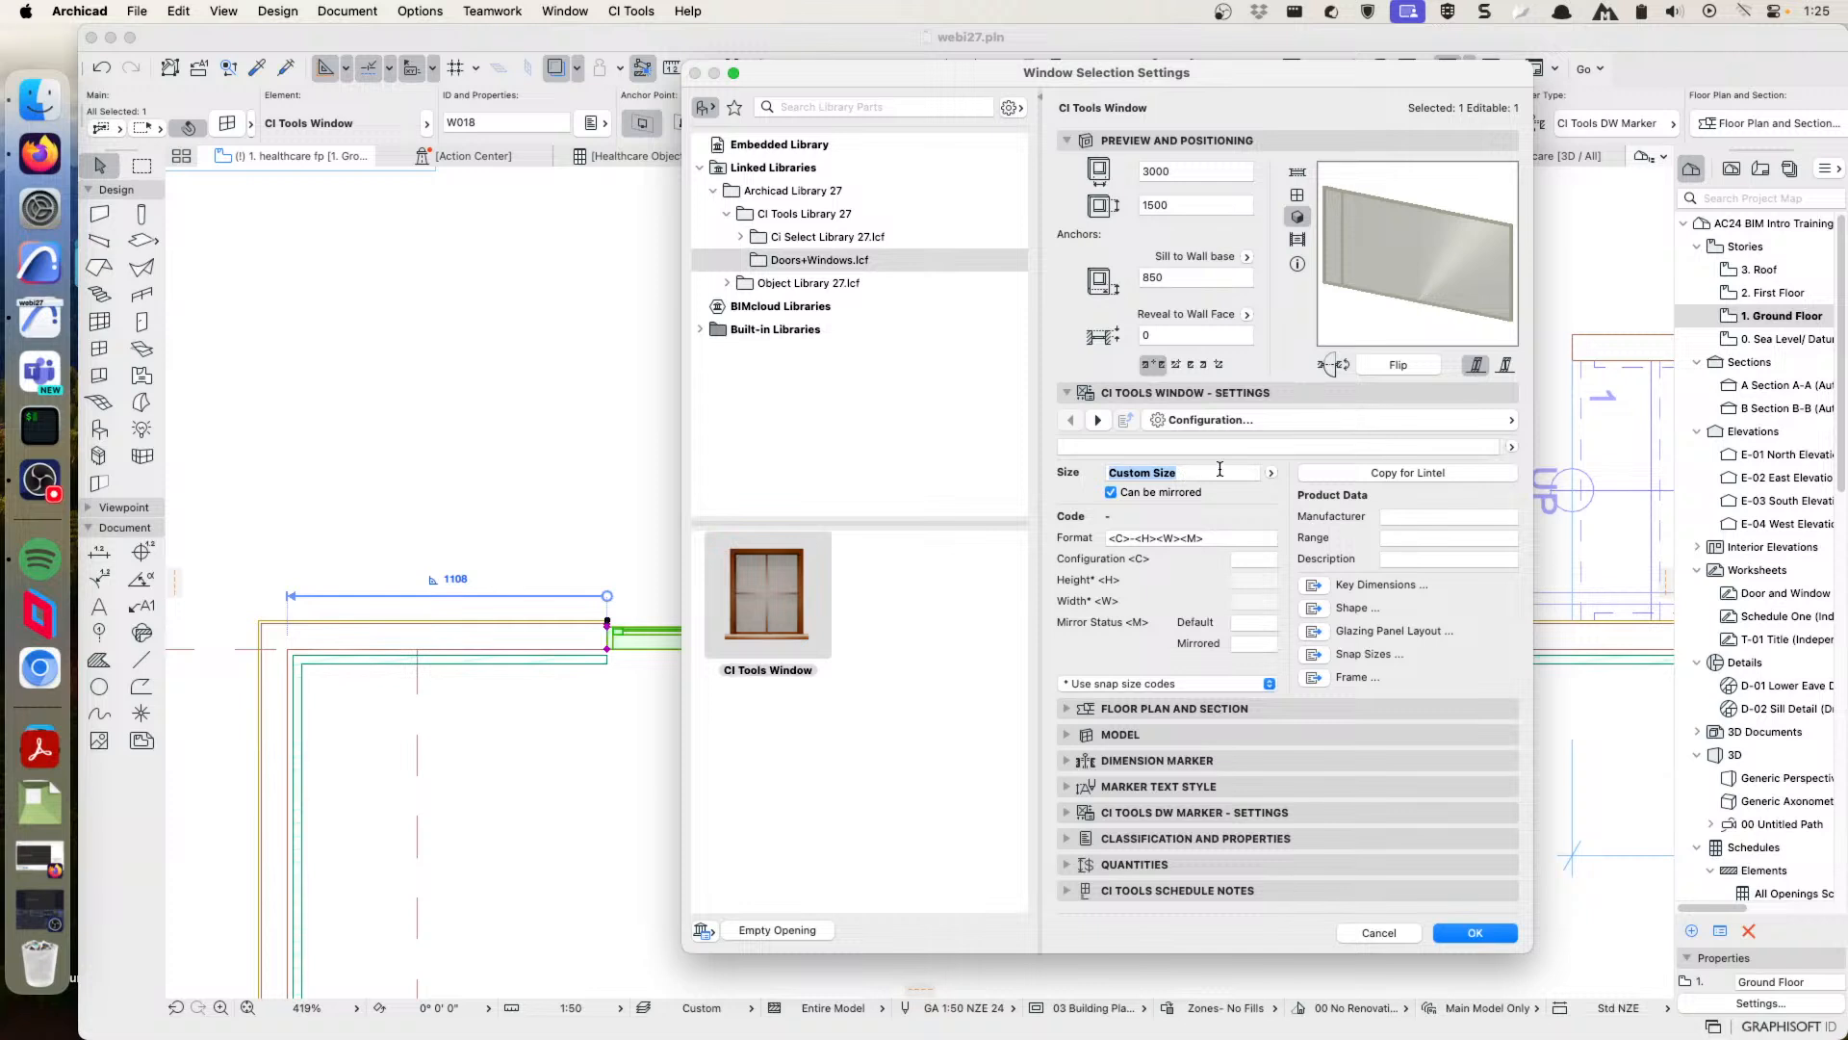
left_click(1271, 472)
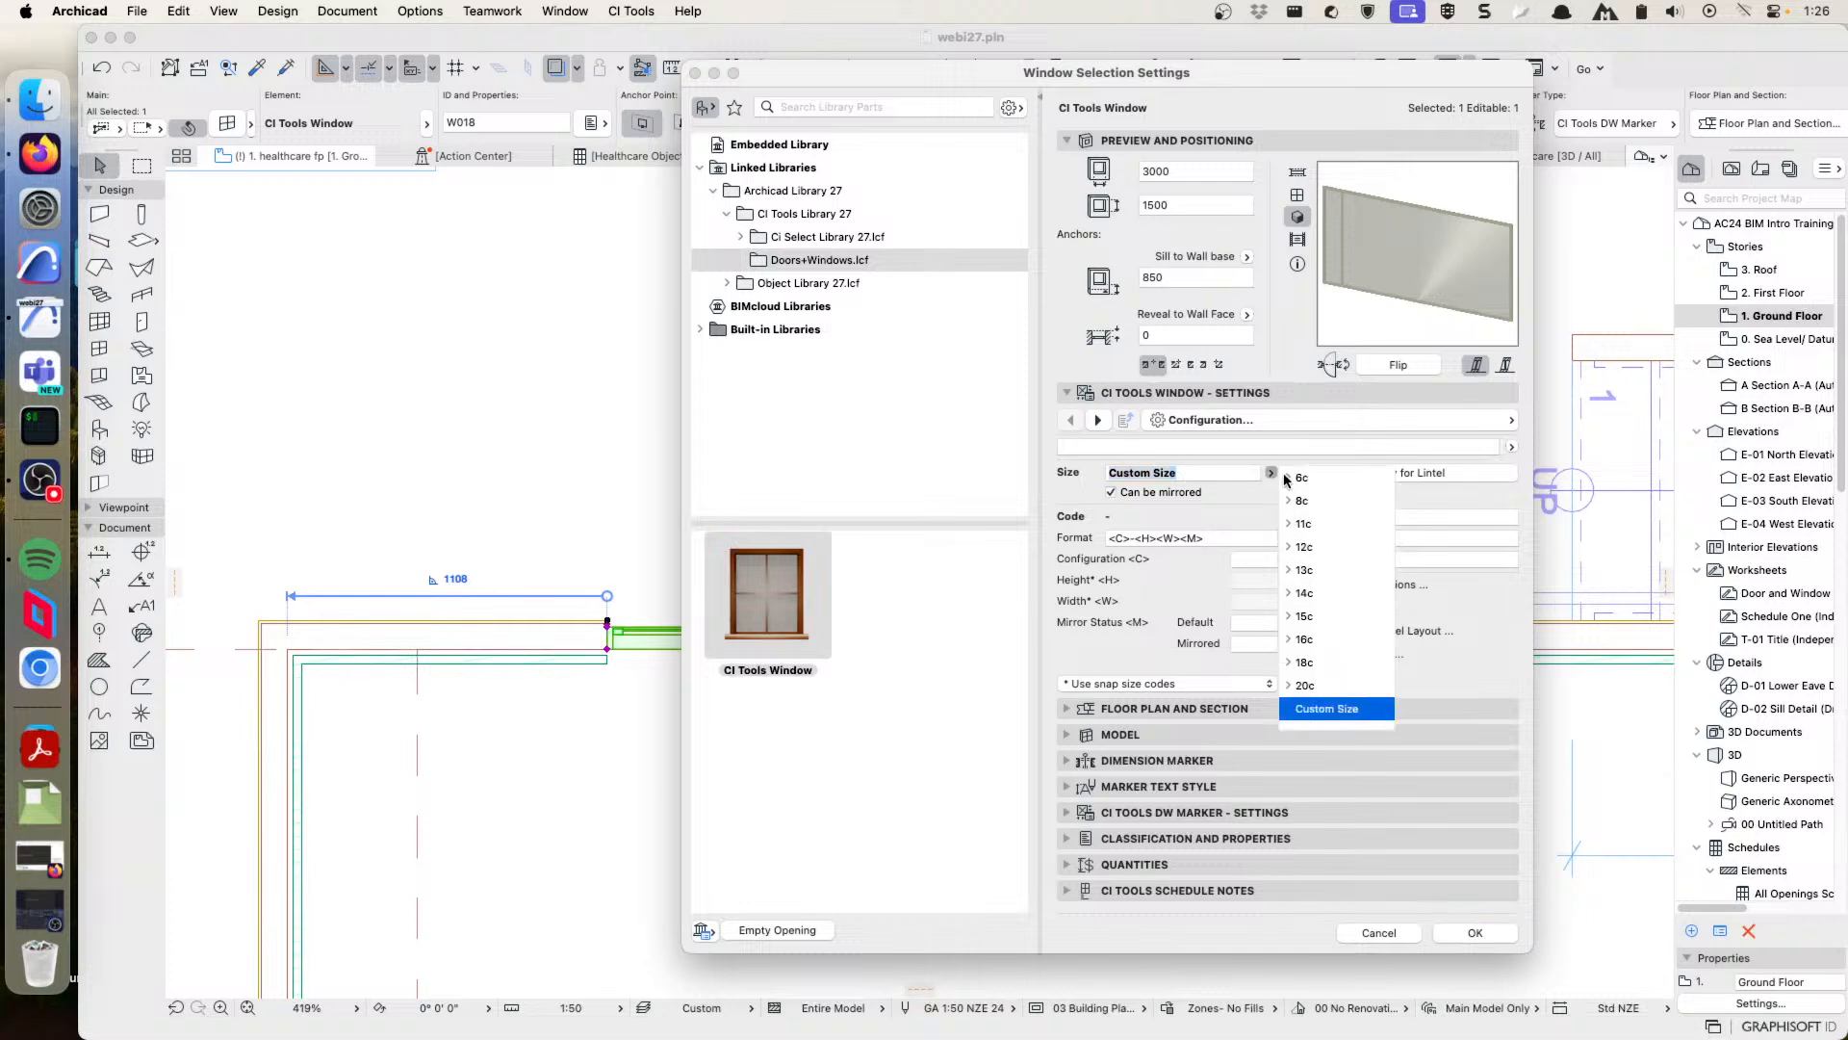
left_click(1290, 547)
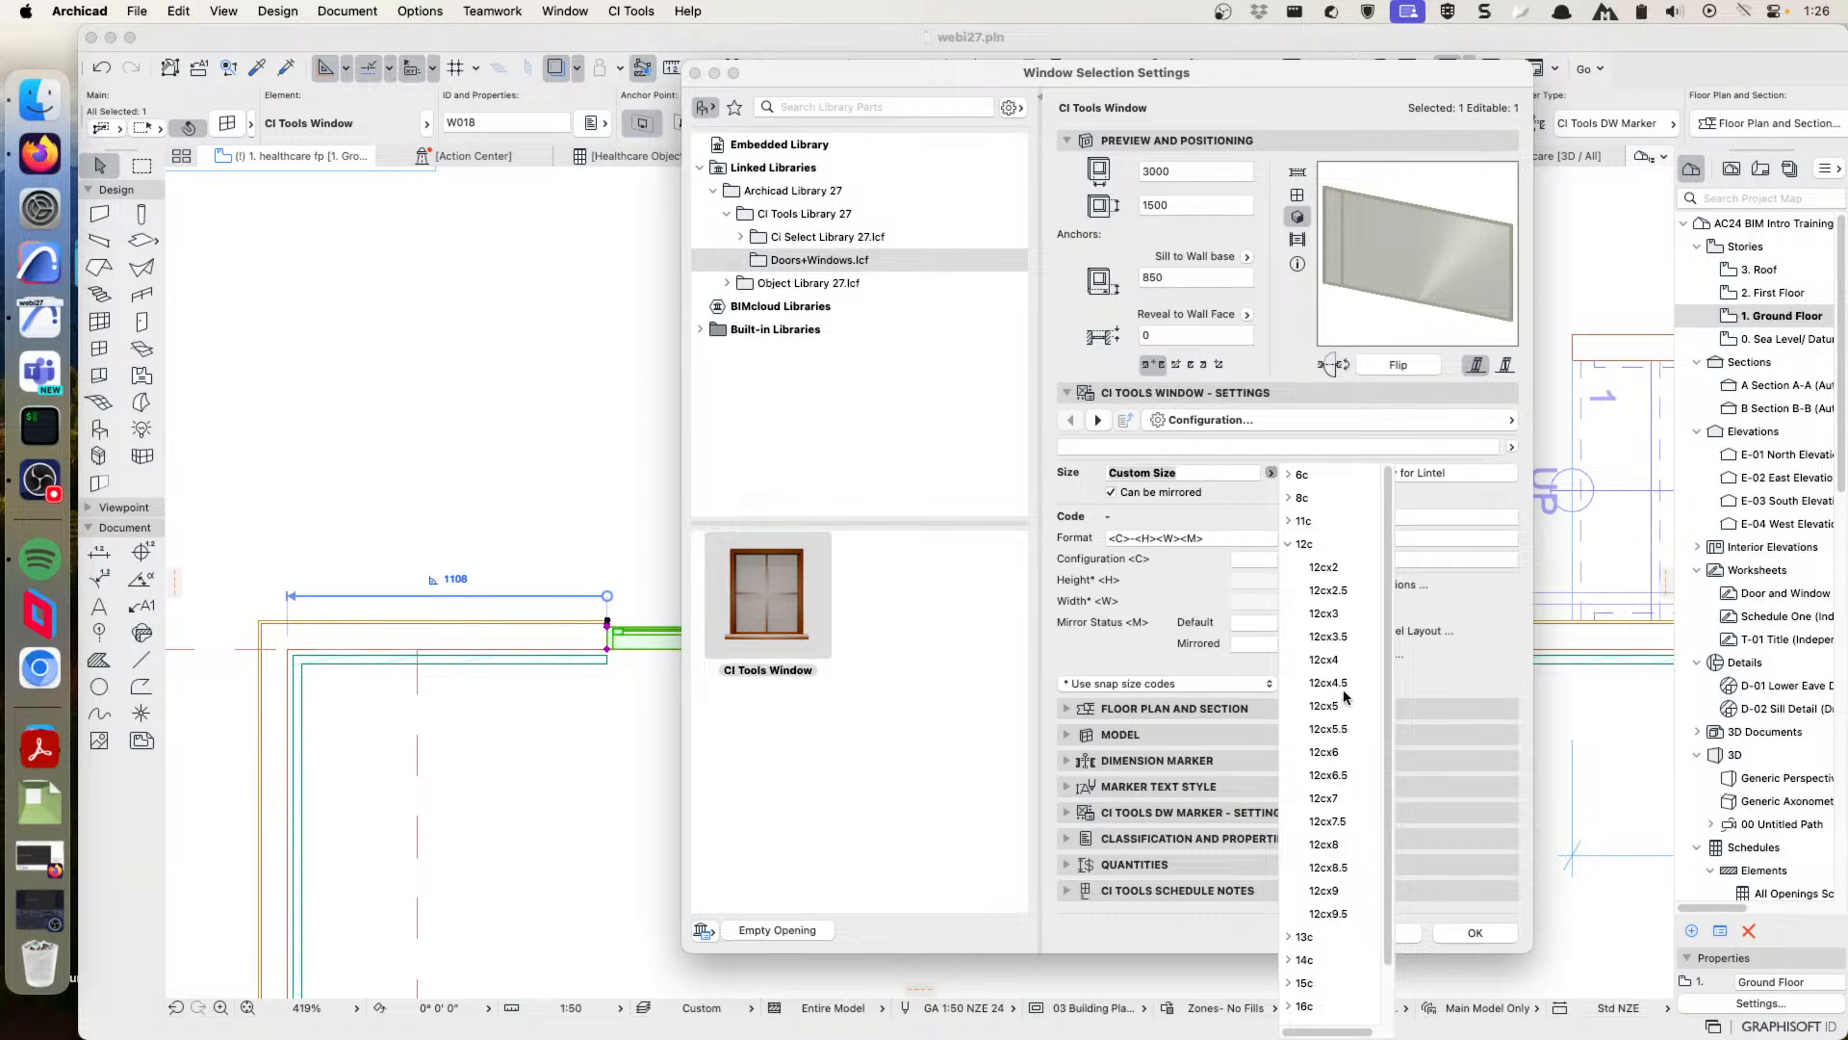
left_click(1323, 707)
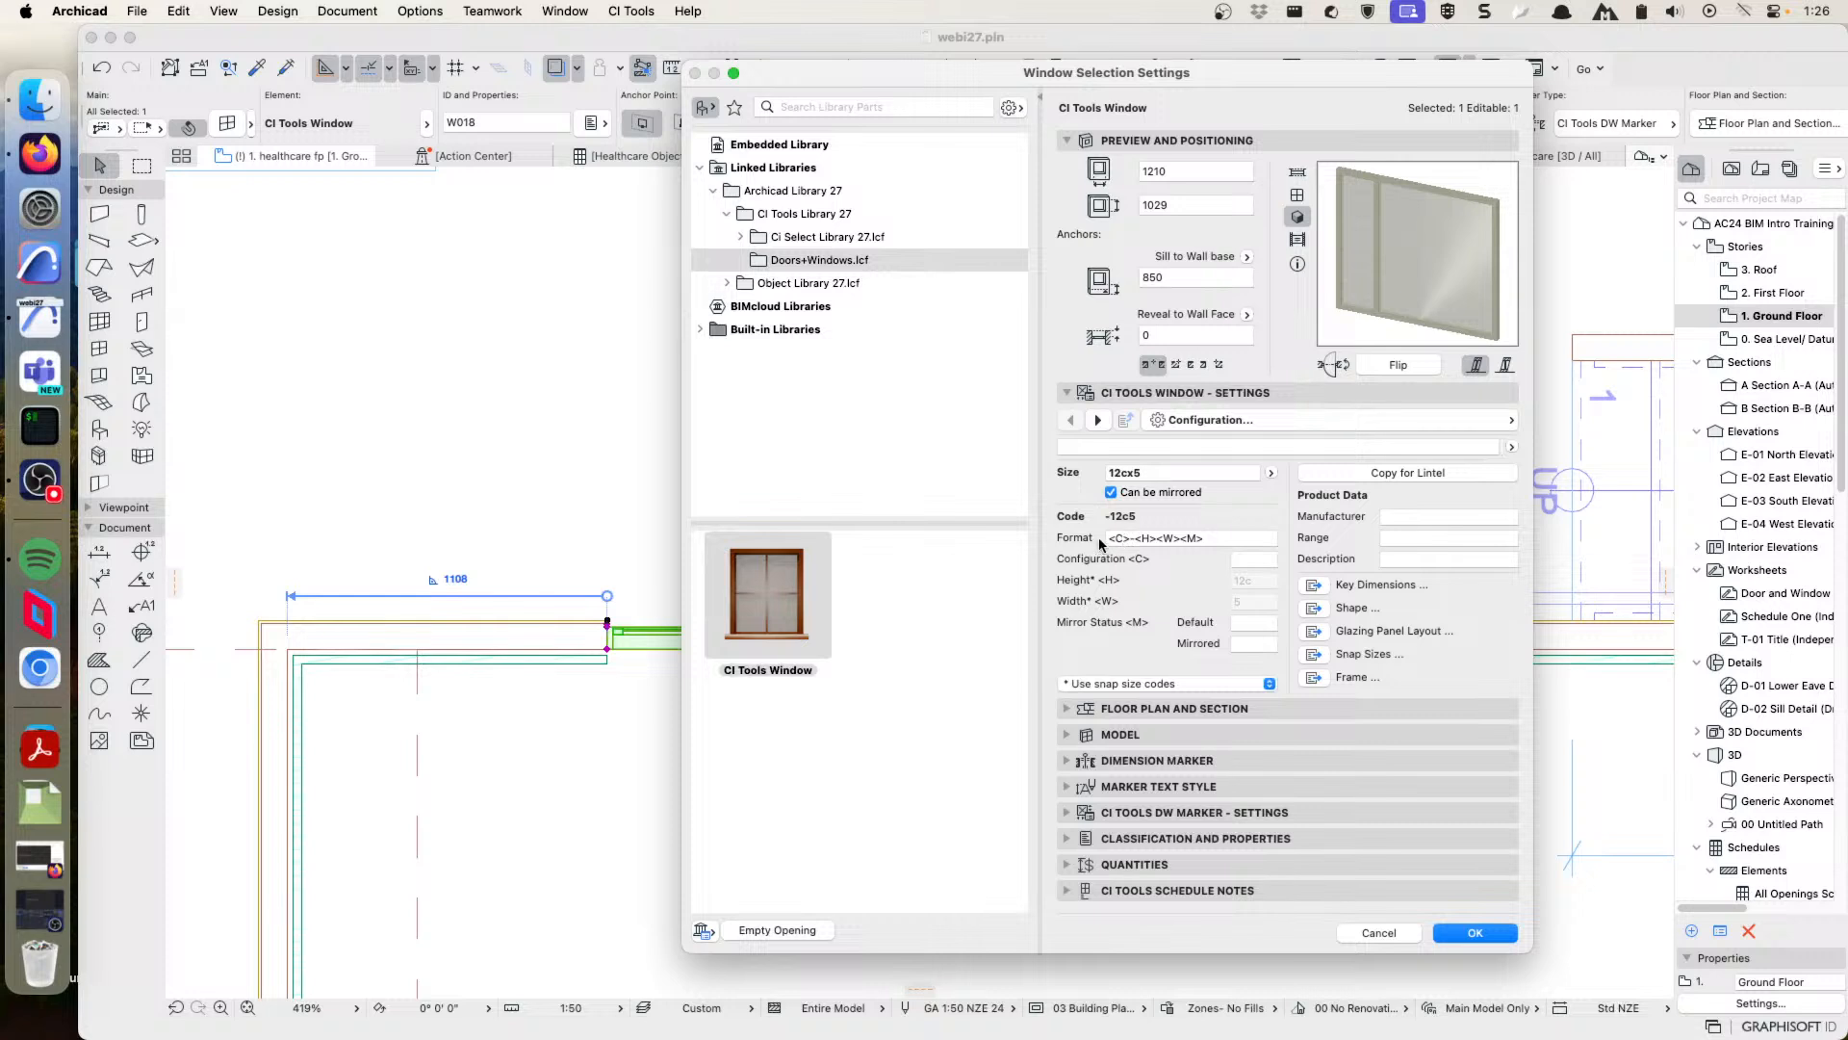
- Apply the "Louvre on the Left" configuration preset to the window and open it for editing
left_click(1511, 447)
left_click(1576, 707)
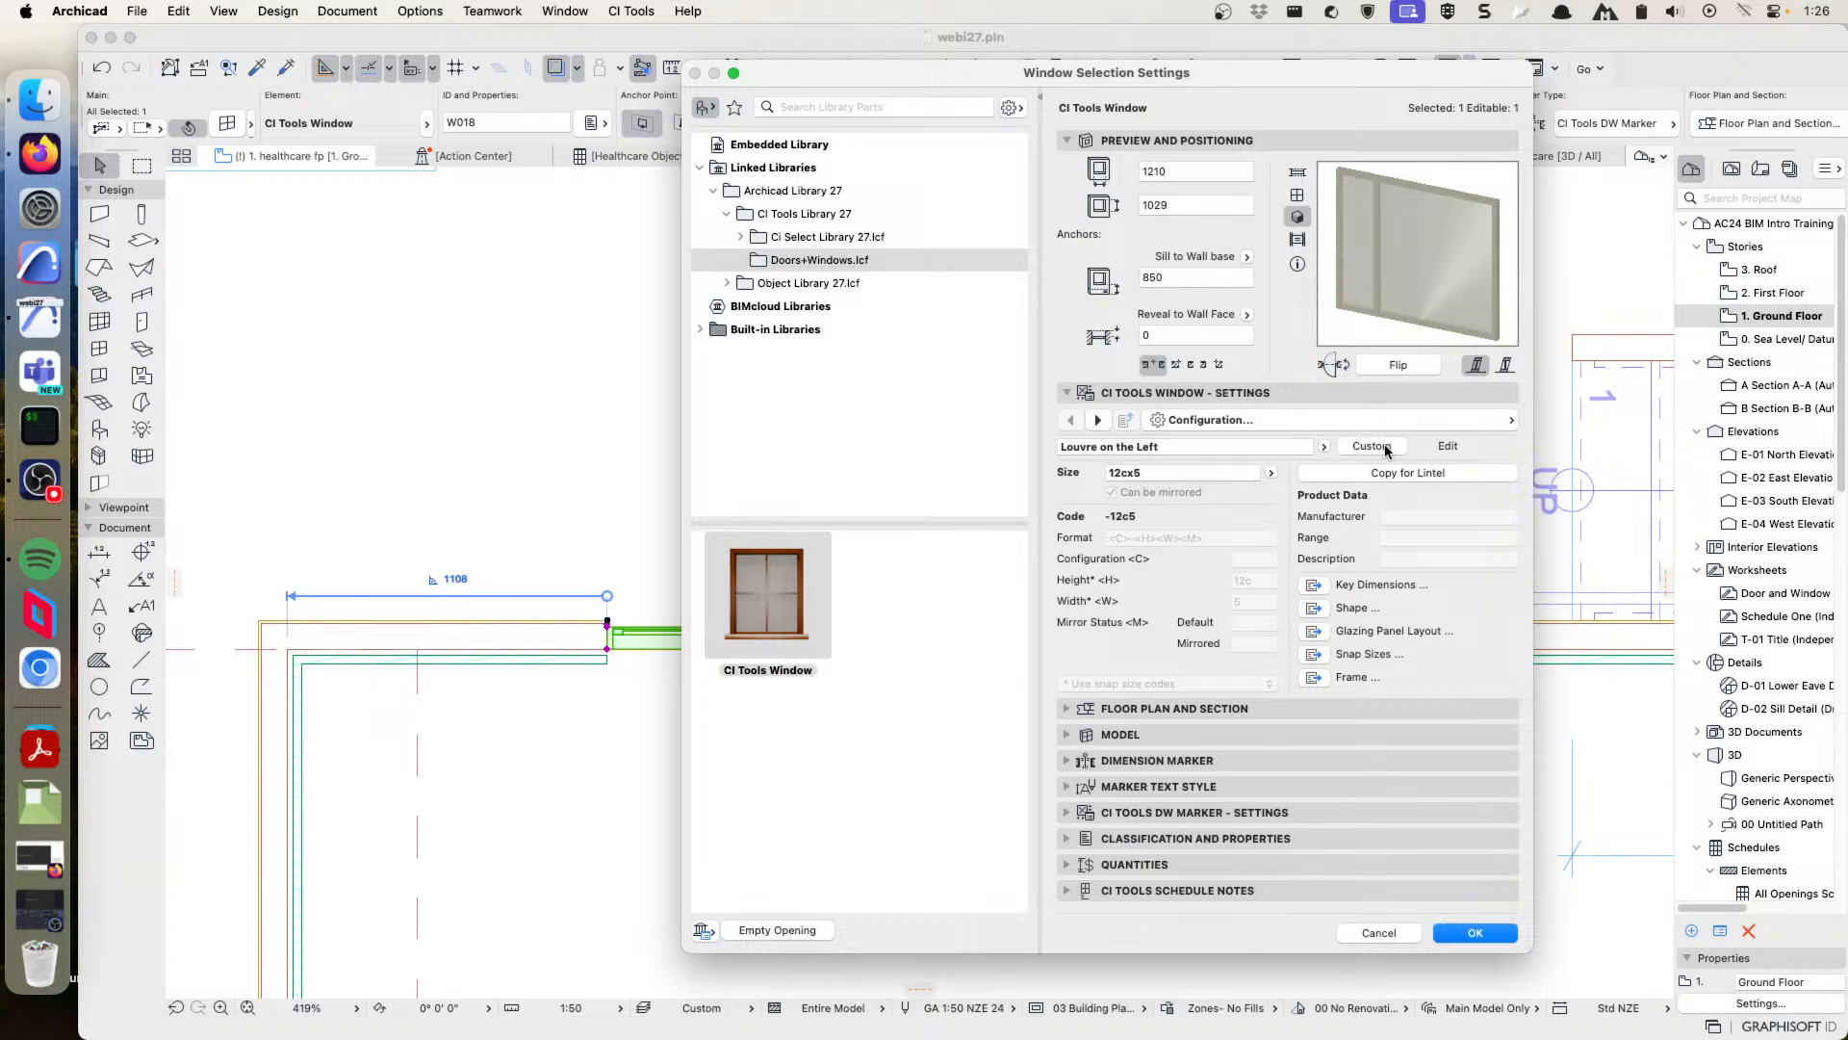
left_click(1448, 447)
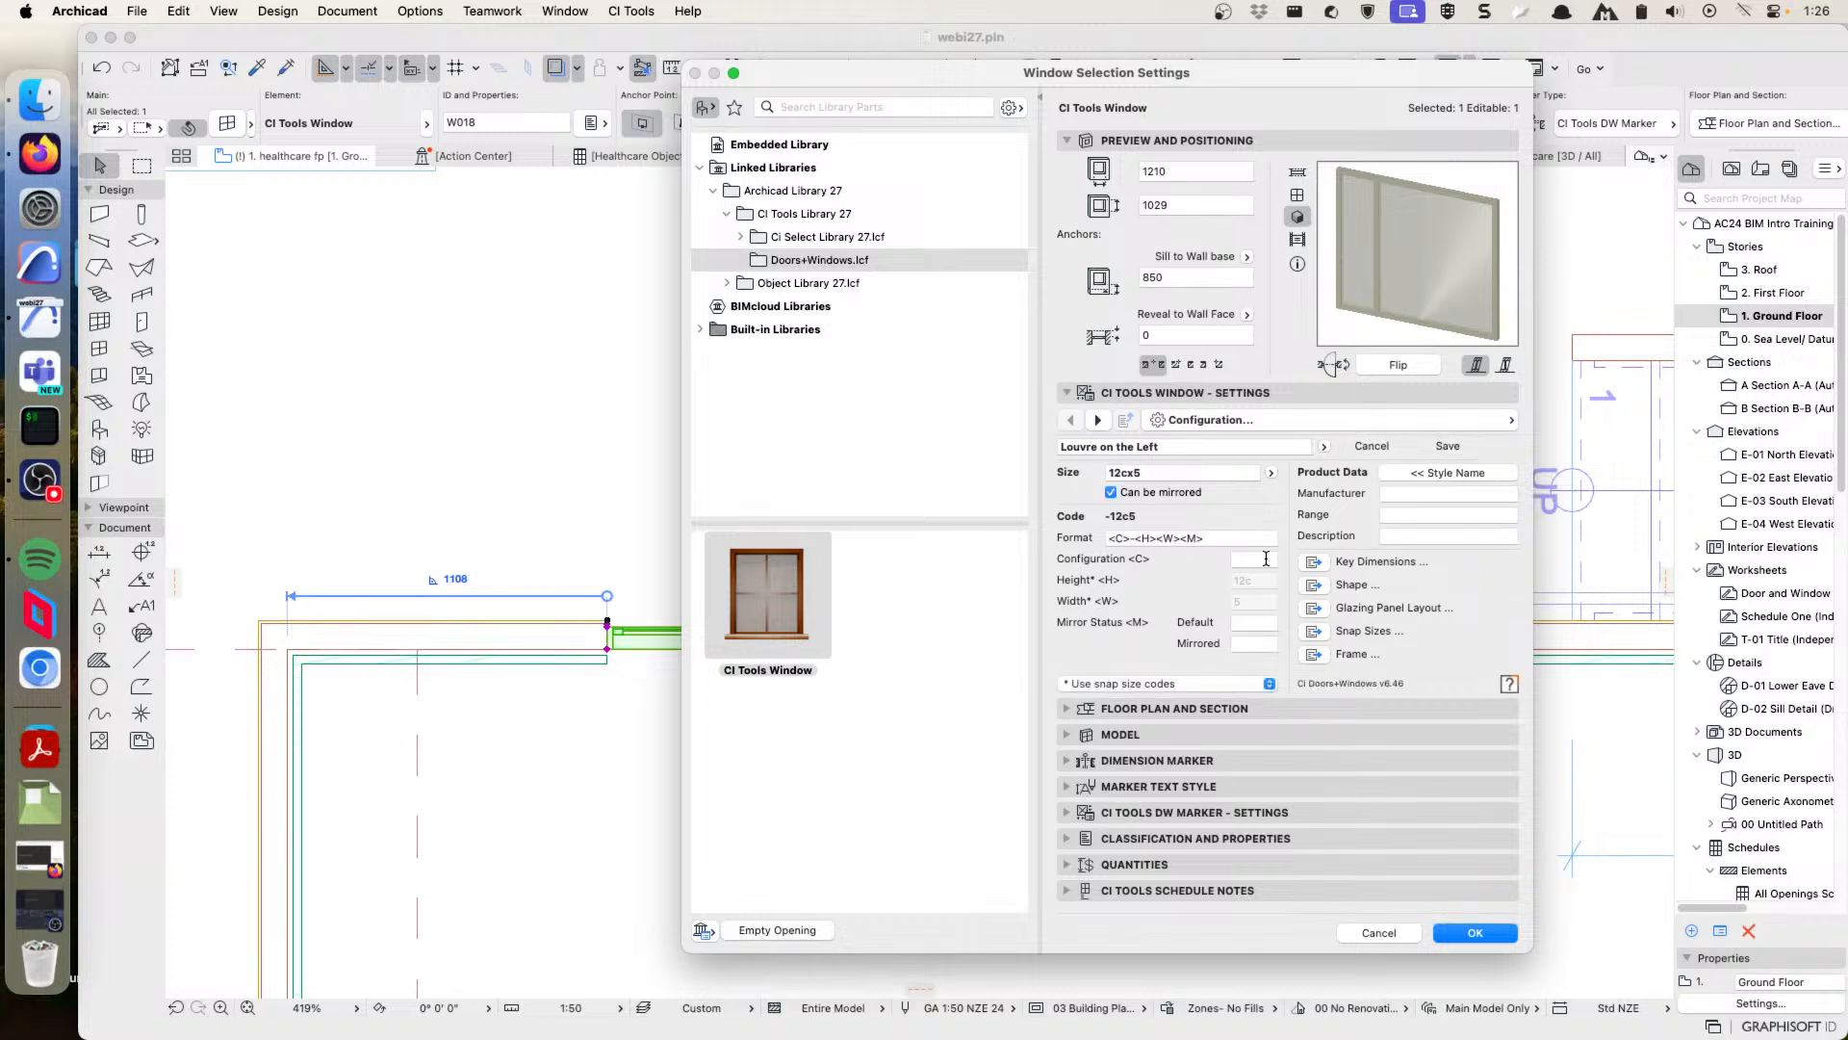
- Set the preset's configuration code to MWL, default mirror status to LL and format to <C>-<H><W>-<M>, save it and accept the window settings
left_click(1265, 559)
type("MW")
key("Return")
type("L")
key("Return")
type("MWL")
key("Return")
left_click(1251, 621)
key("Return")
left_click(1181, 541)
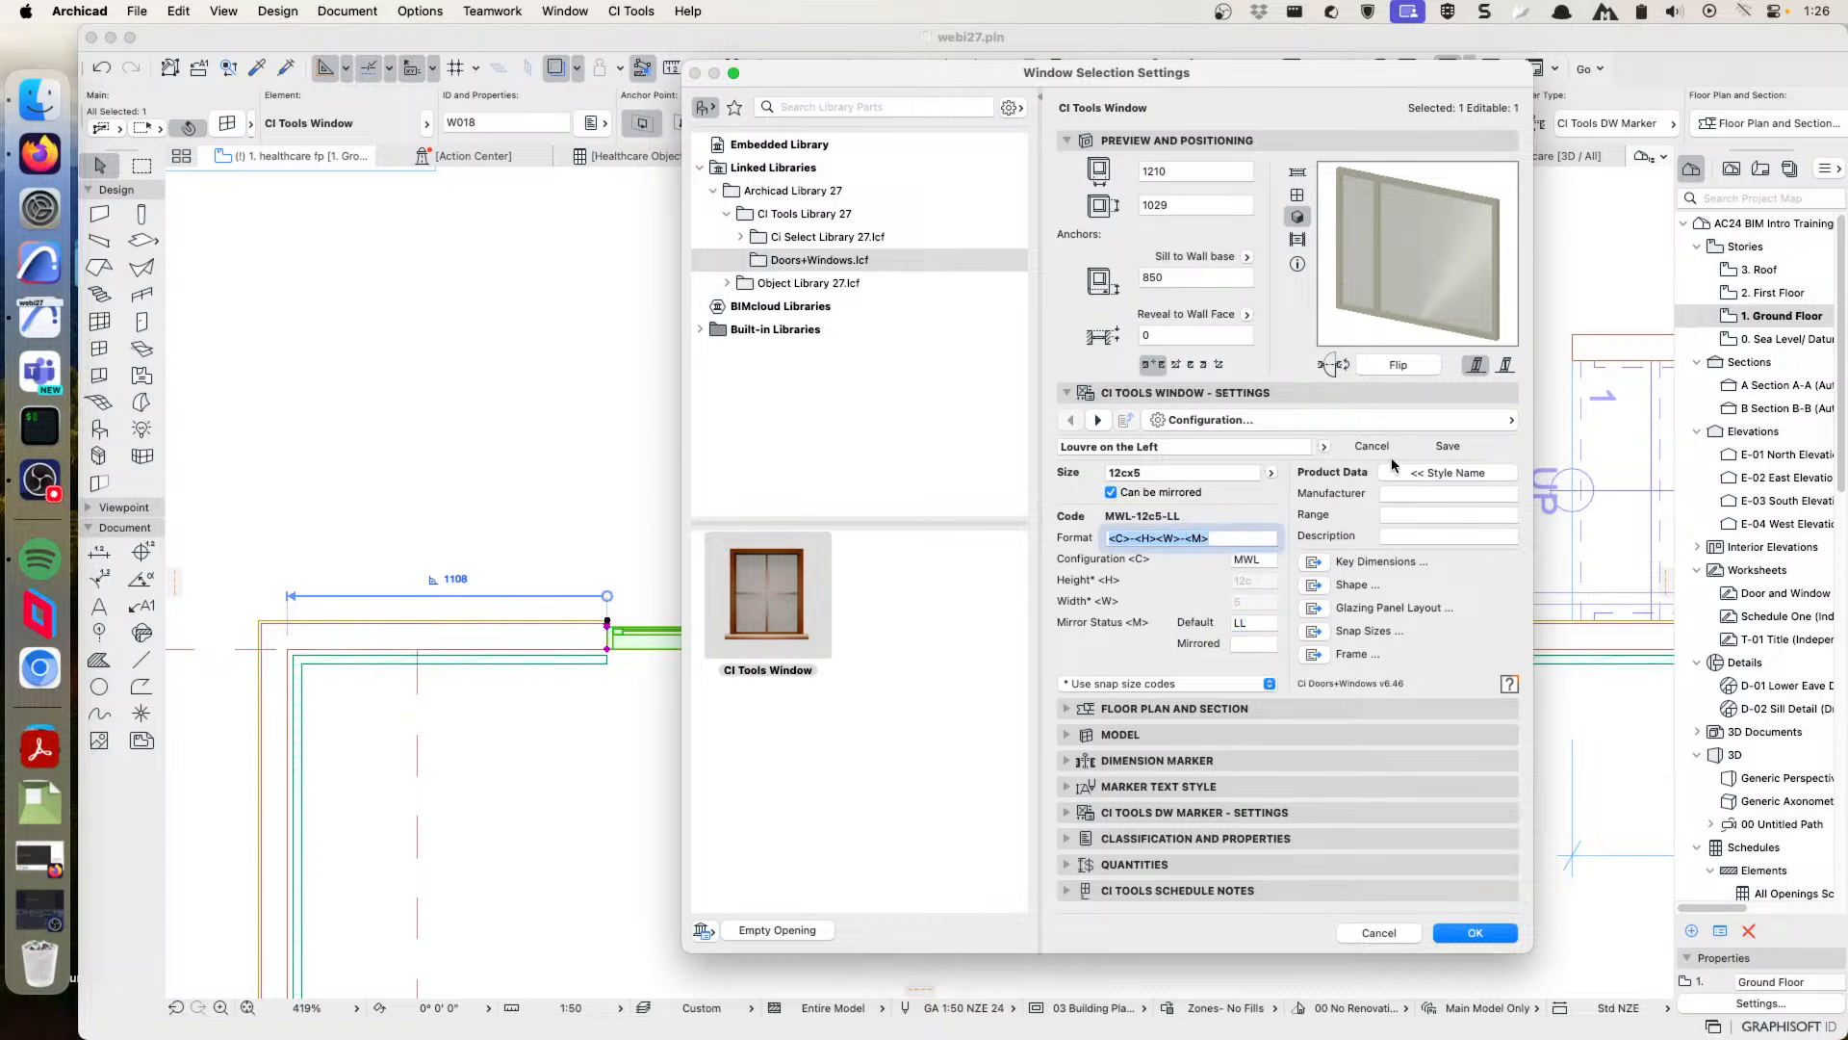
left_click(1448, 446)
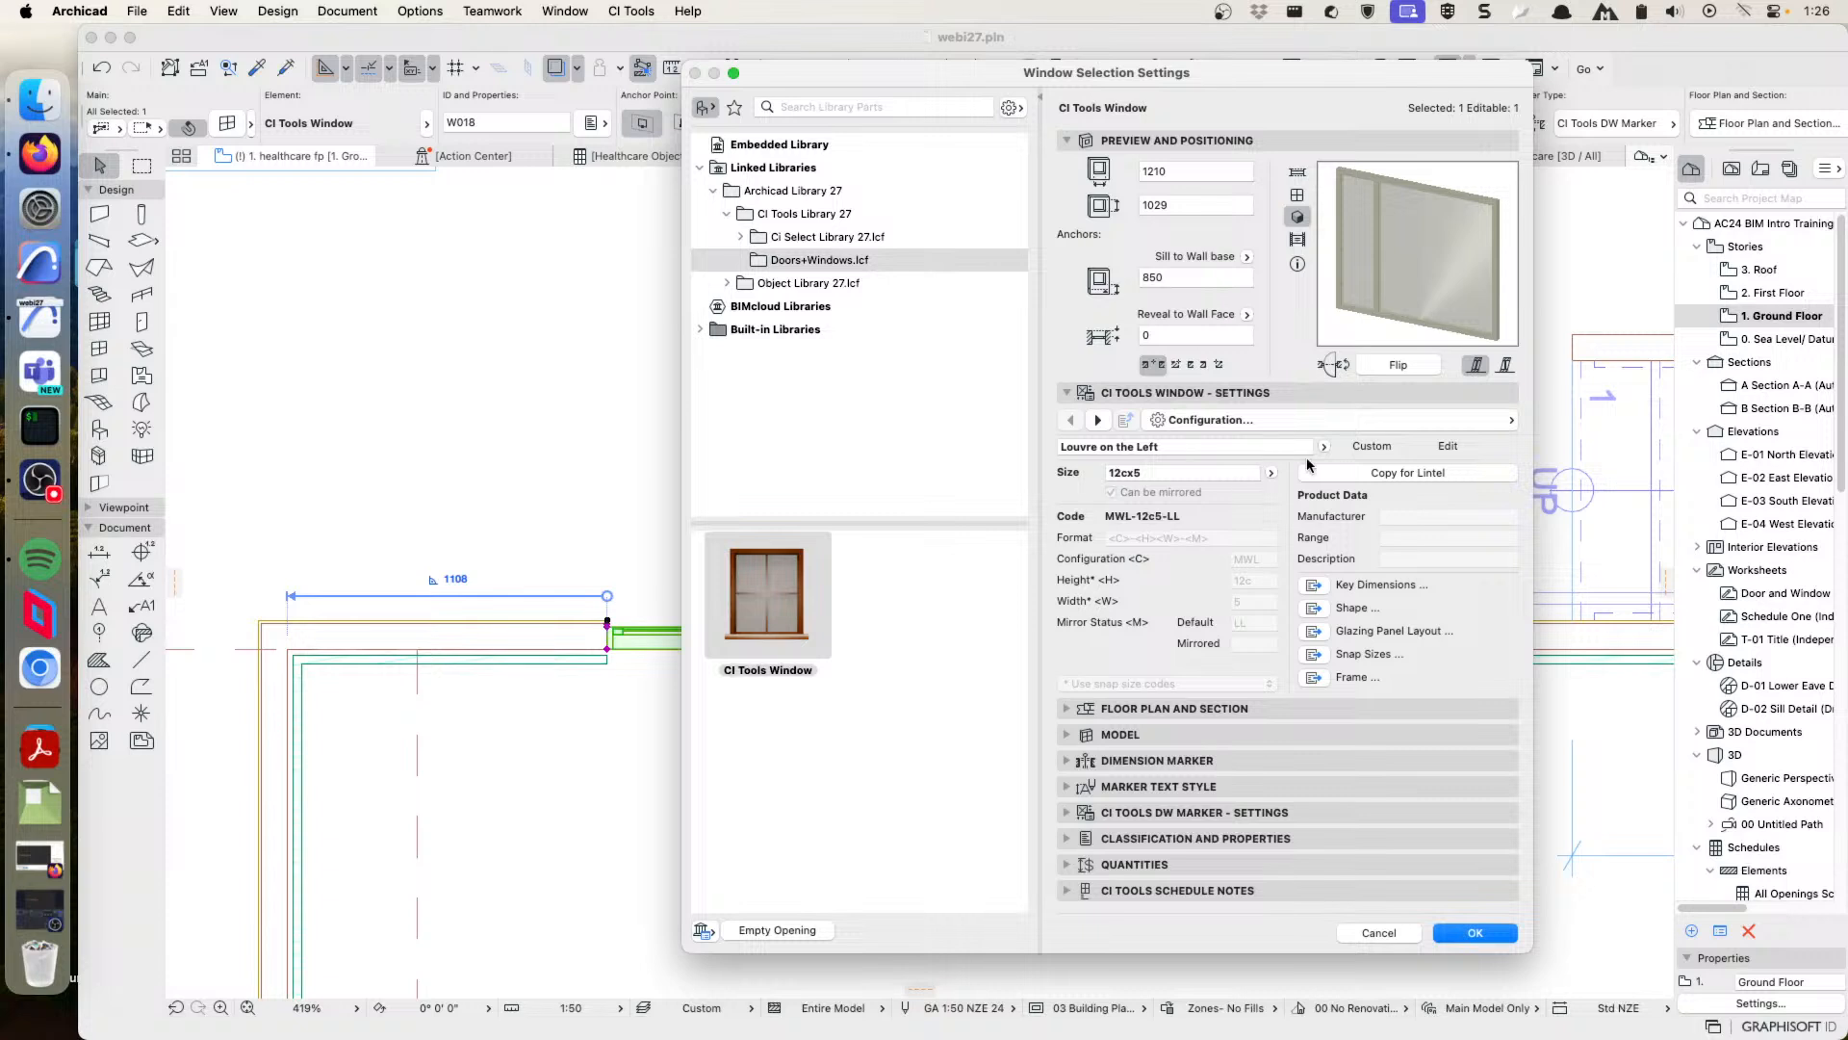
left_click(1473, 934)
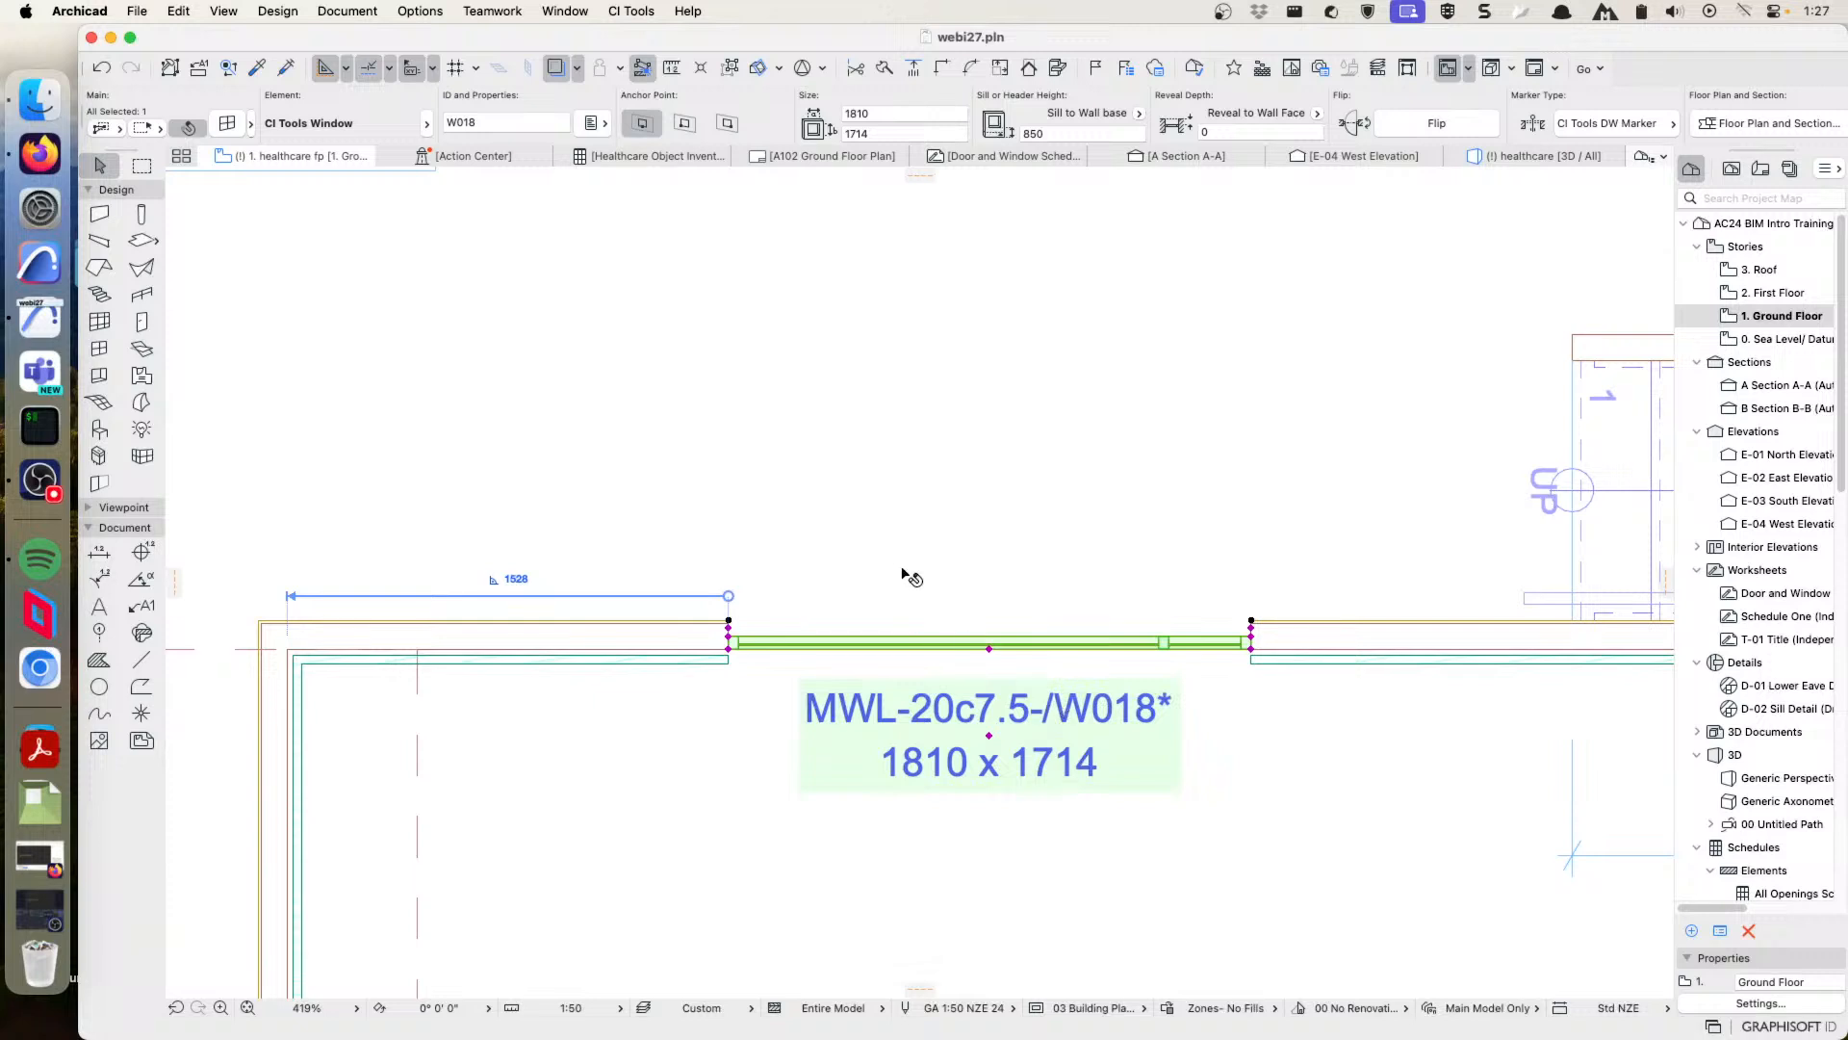
- Stretch window W018 on the floor plan through the snap widths 970 and 610, ending at 2650
left_click(1250, 631)
left_click(980, 601)
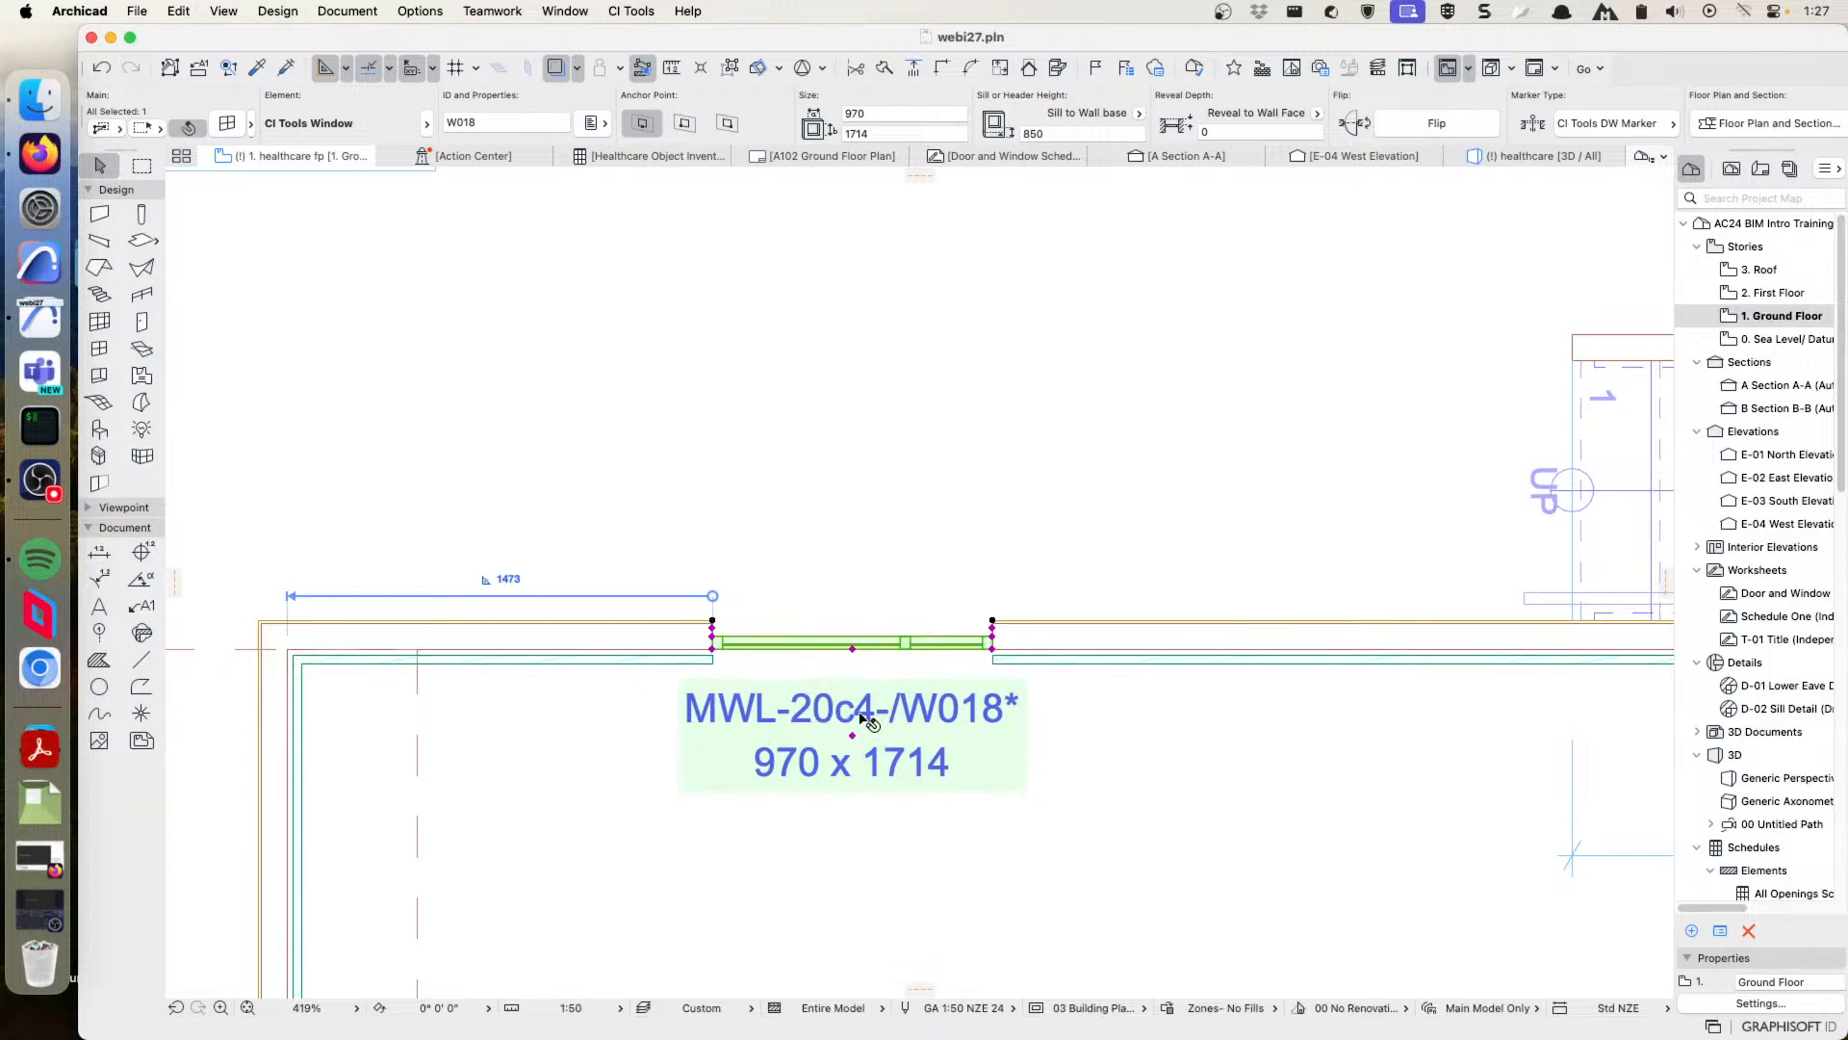
left_click(992, 632)
left_click(823, 614)
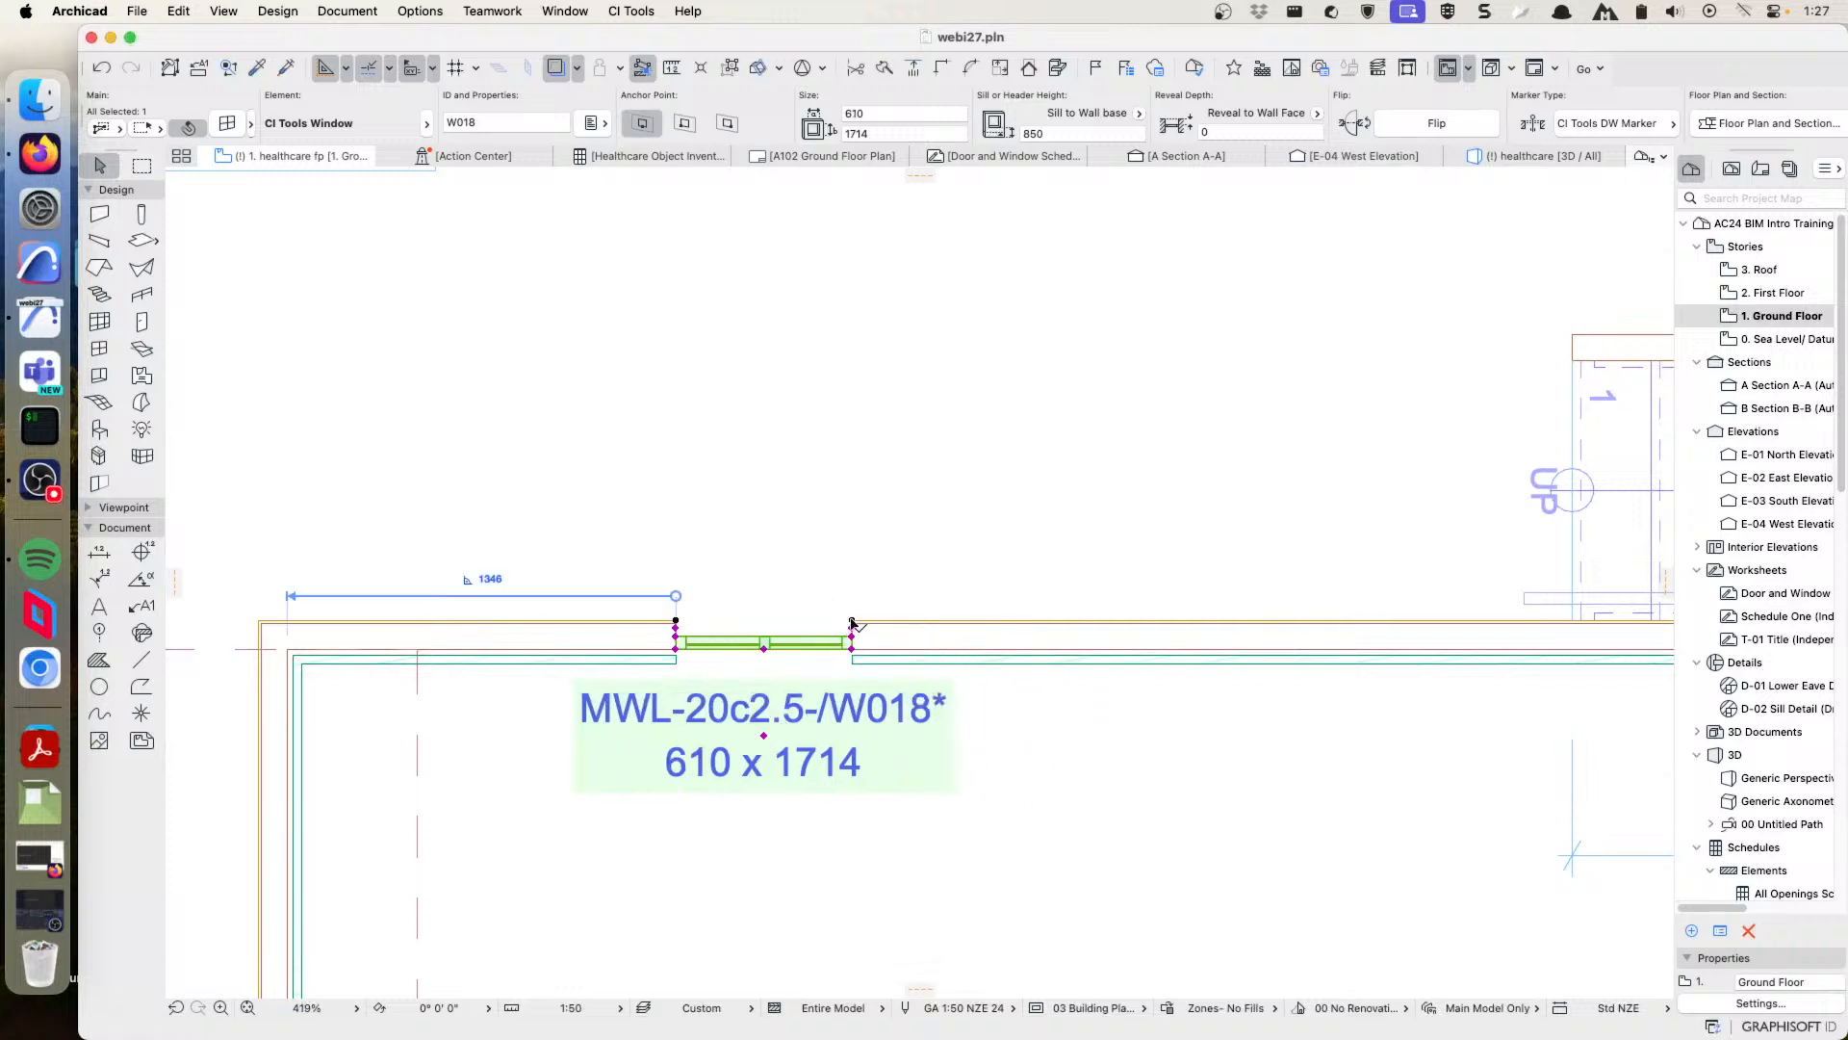
left_click(852, 627)
left_click(1491, 583)
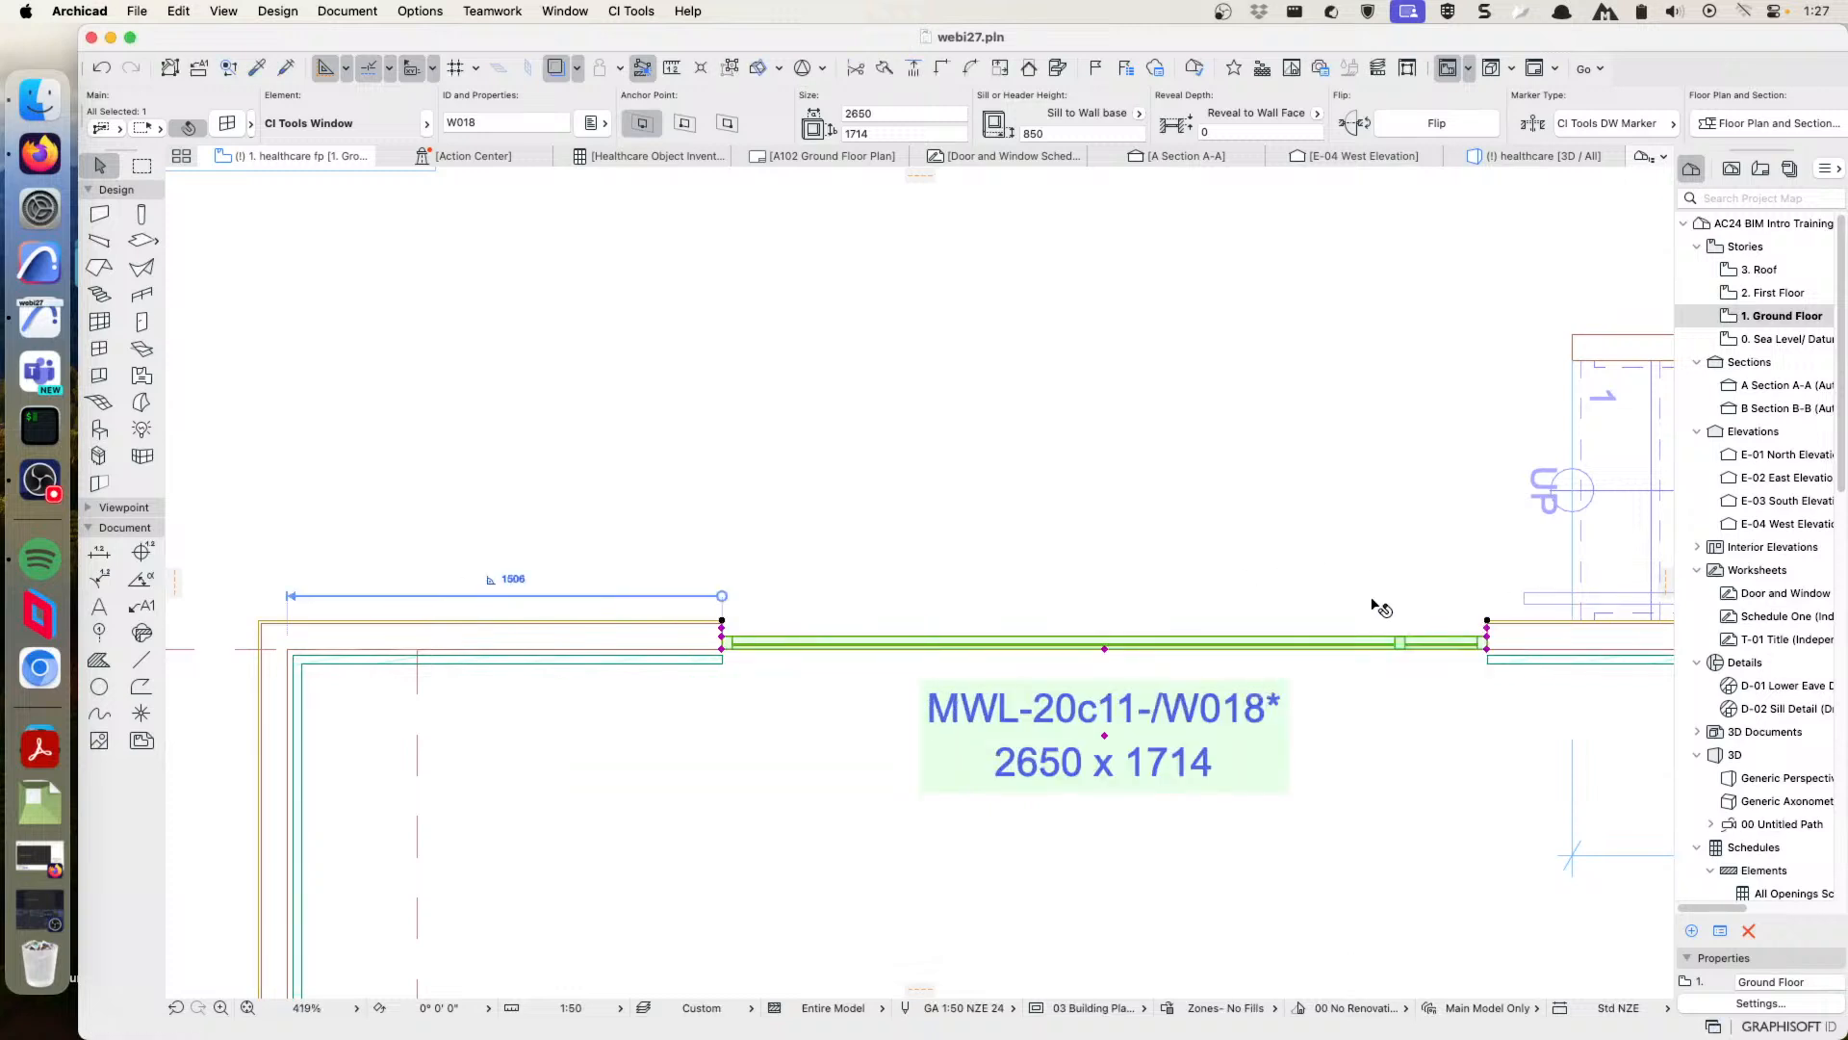
- Reopen the window's settings and check its snap widths and snap heights lists
left_click(229, 125)
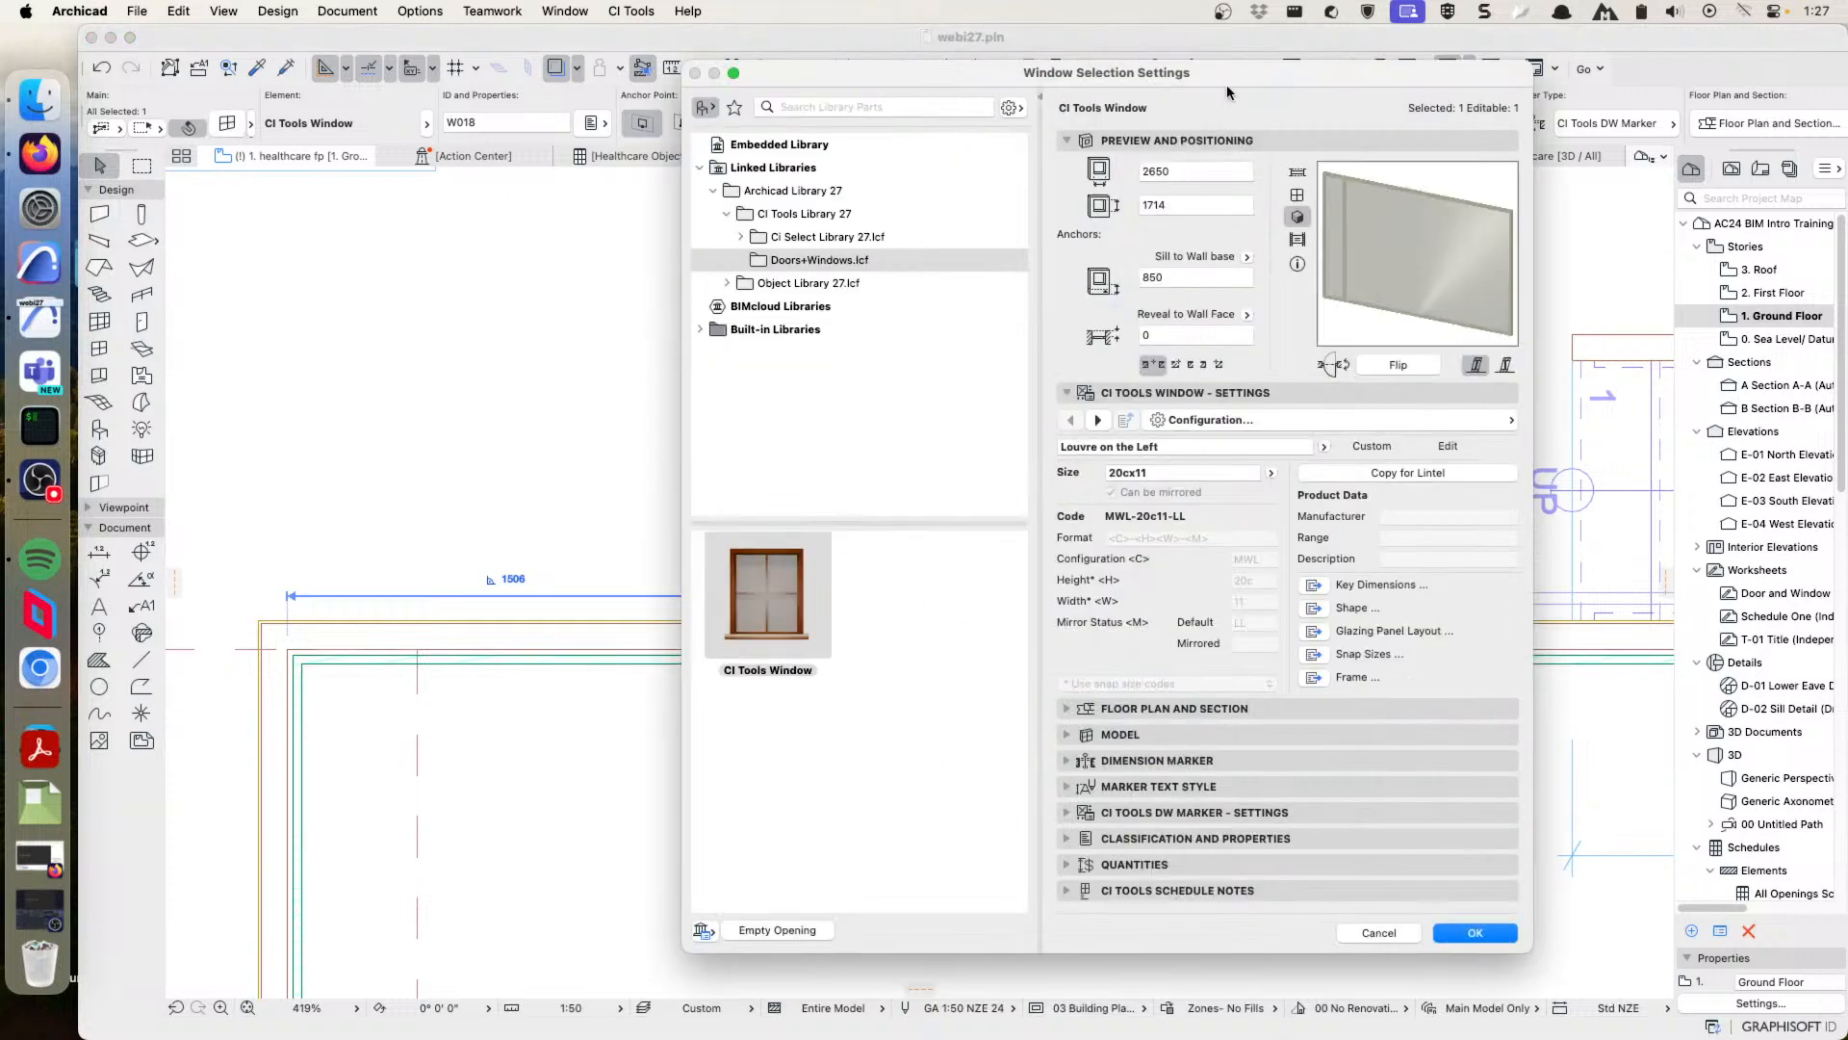
left_click_drag(1227, 85, 651, 103)
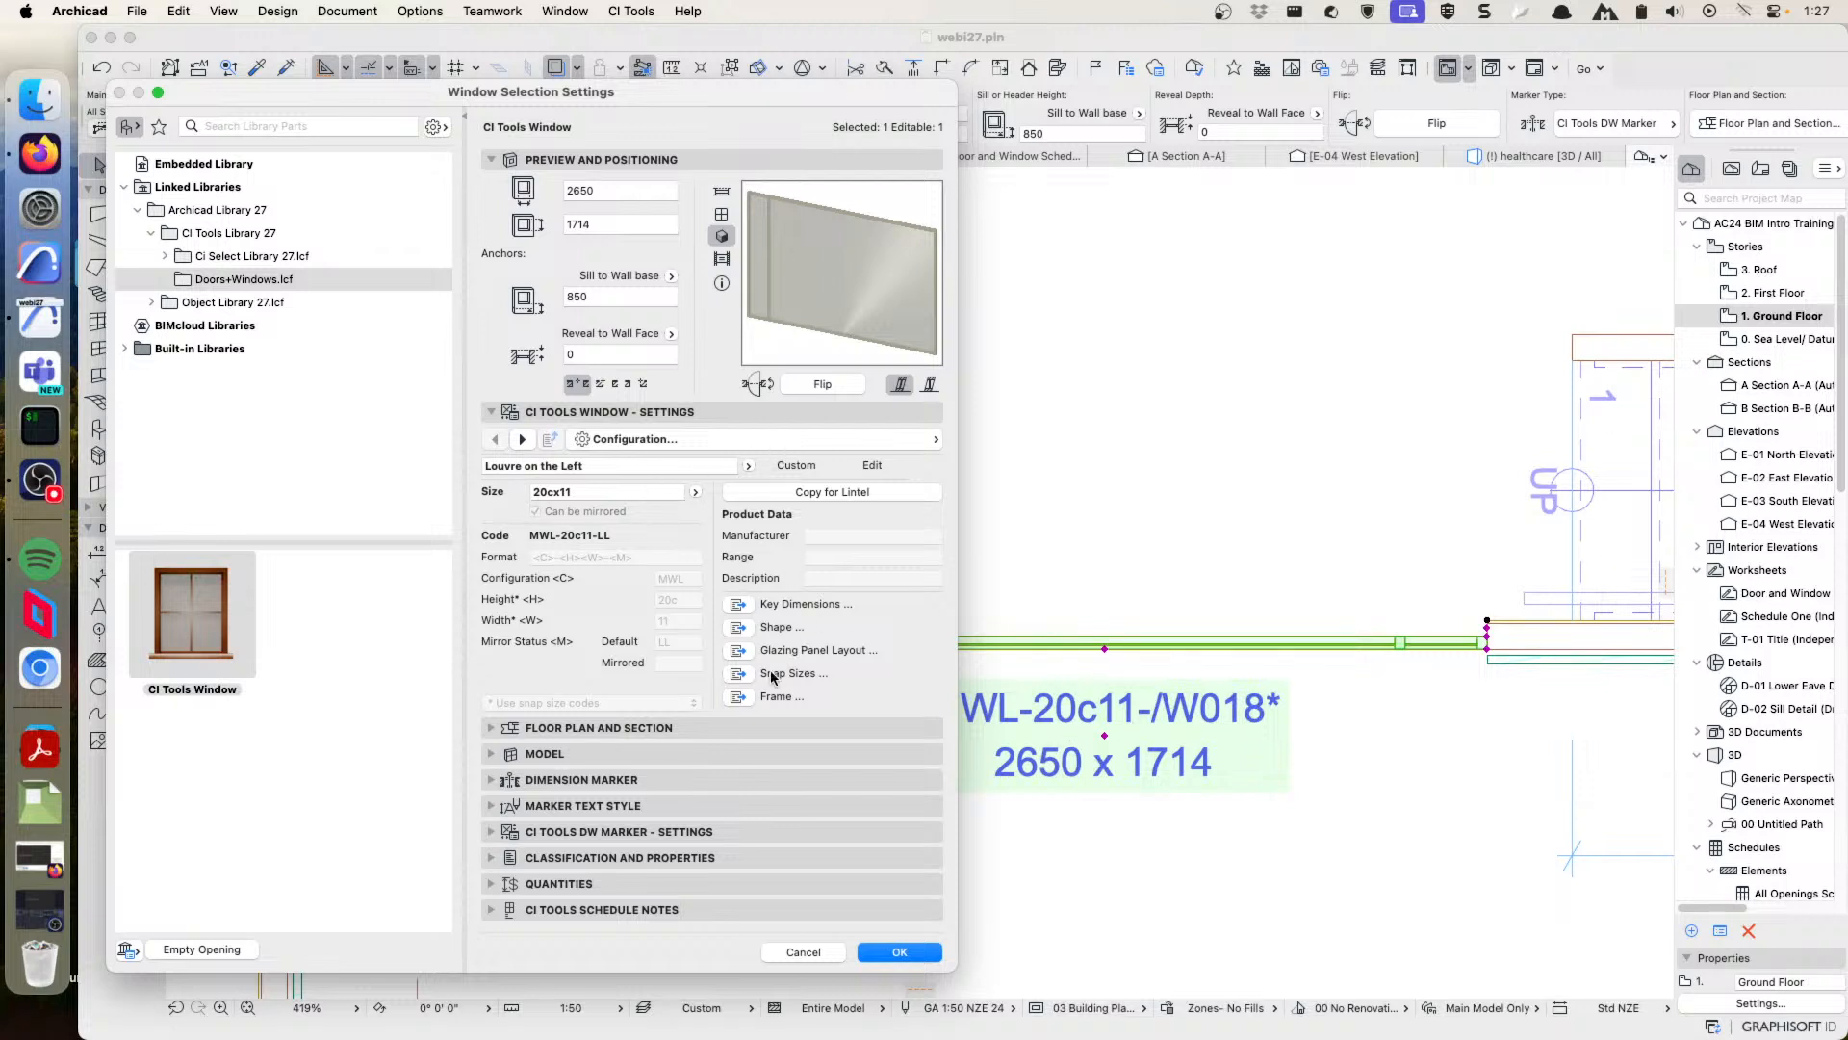
left_click(738, 673)
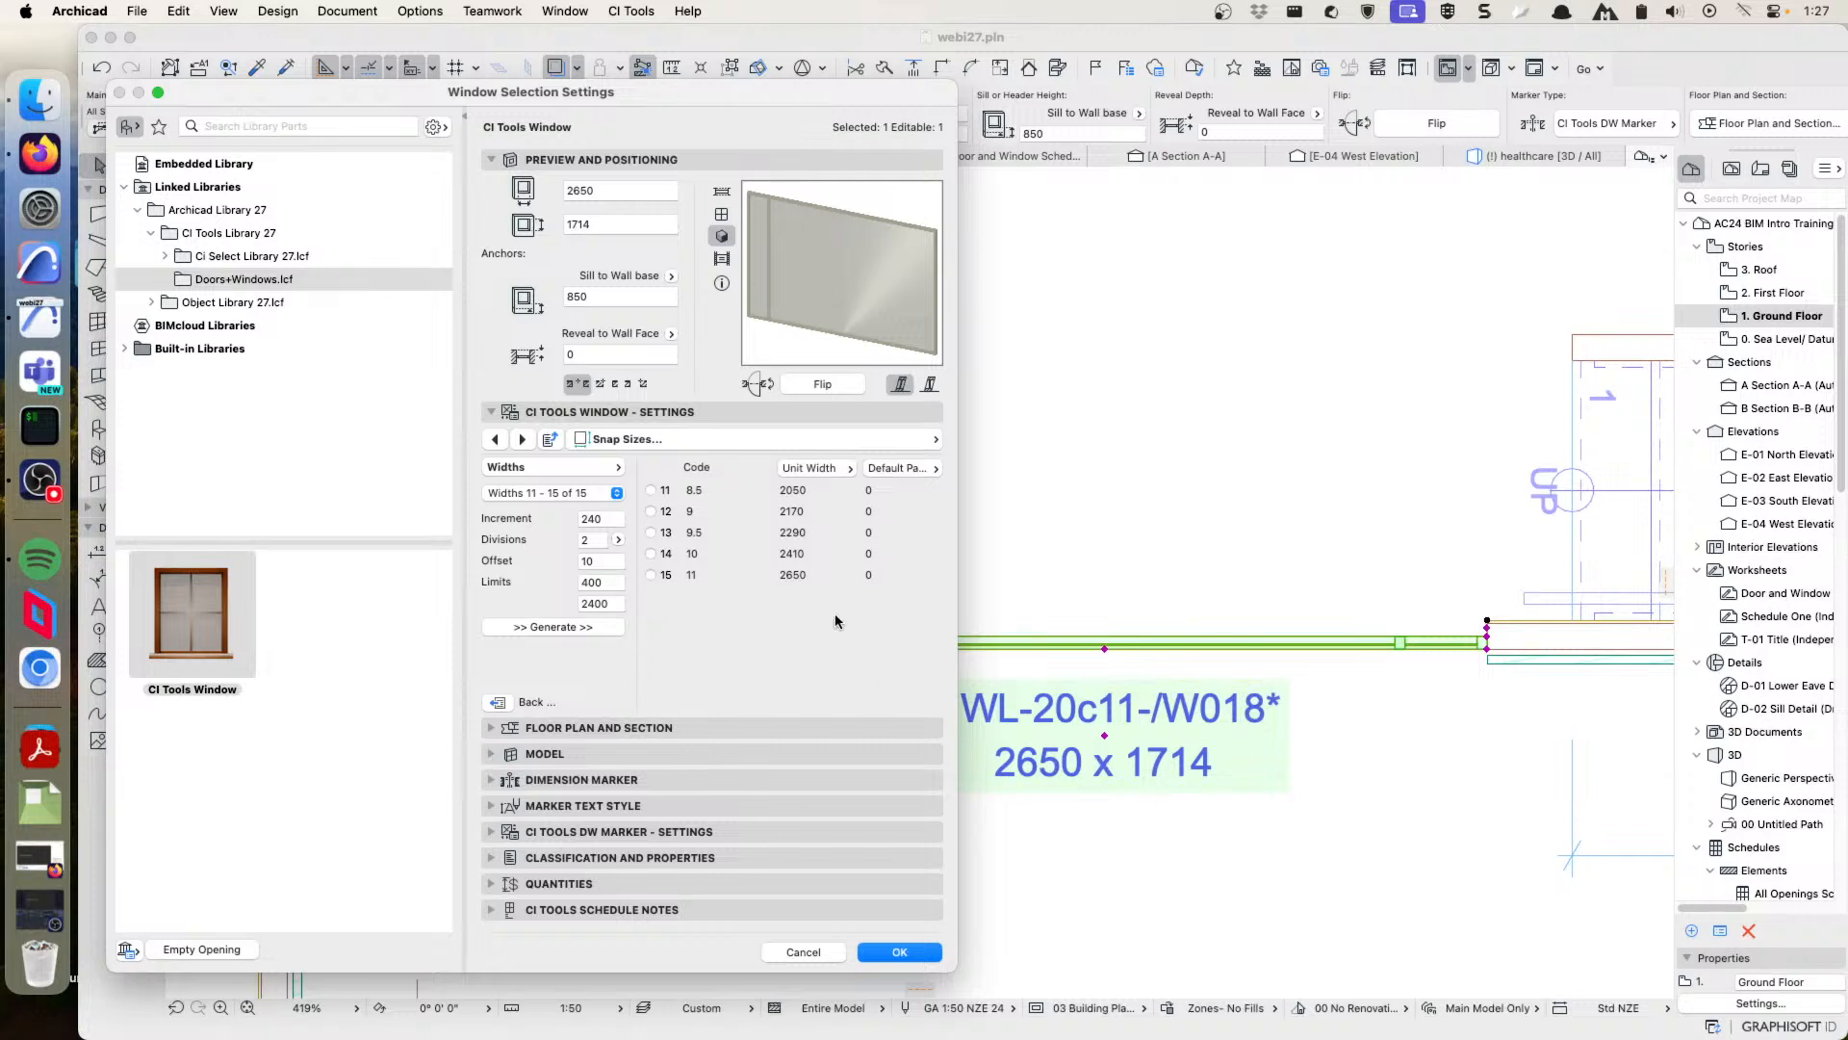
left_click(575, 472)
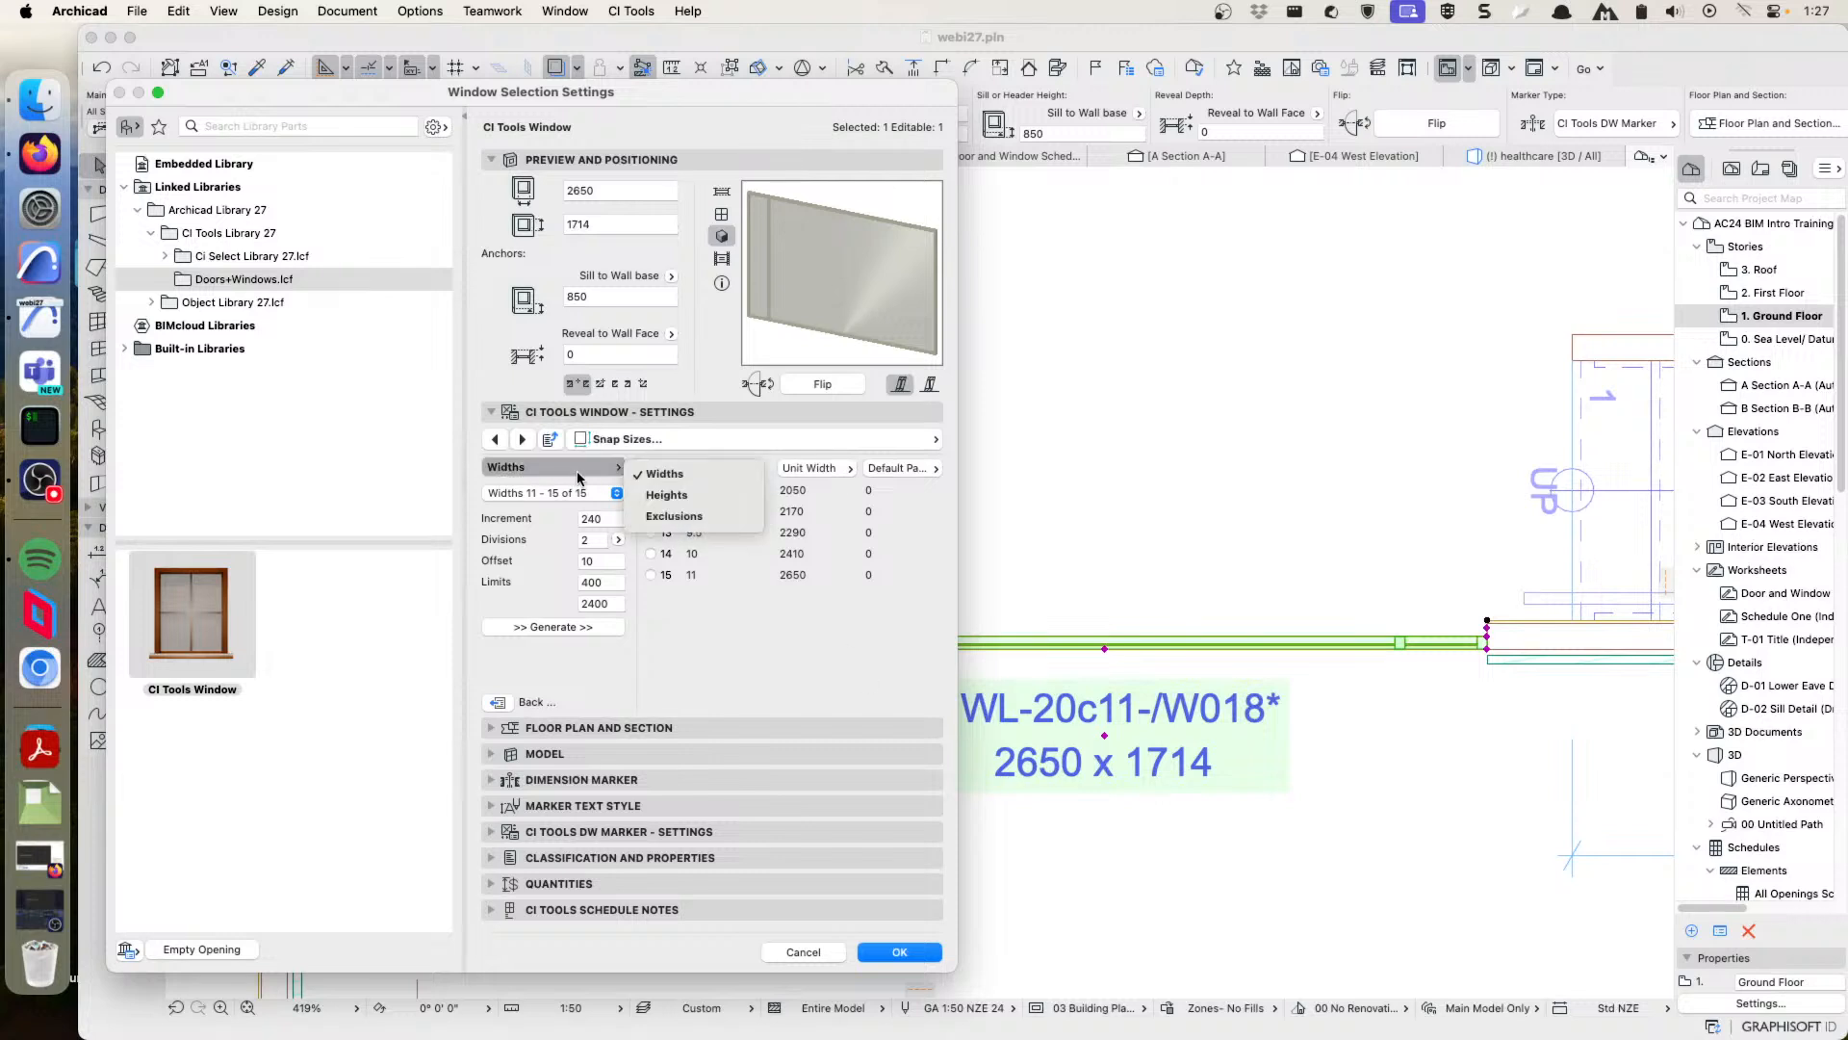
left_click(664, 497)
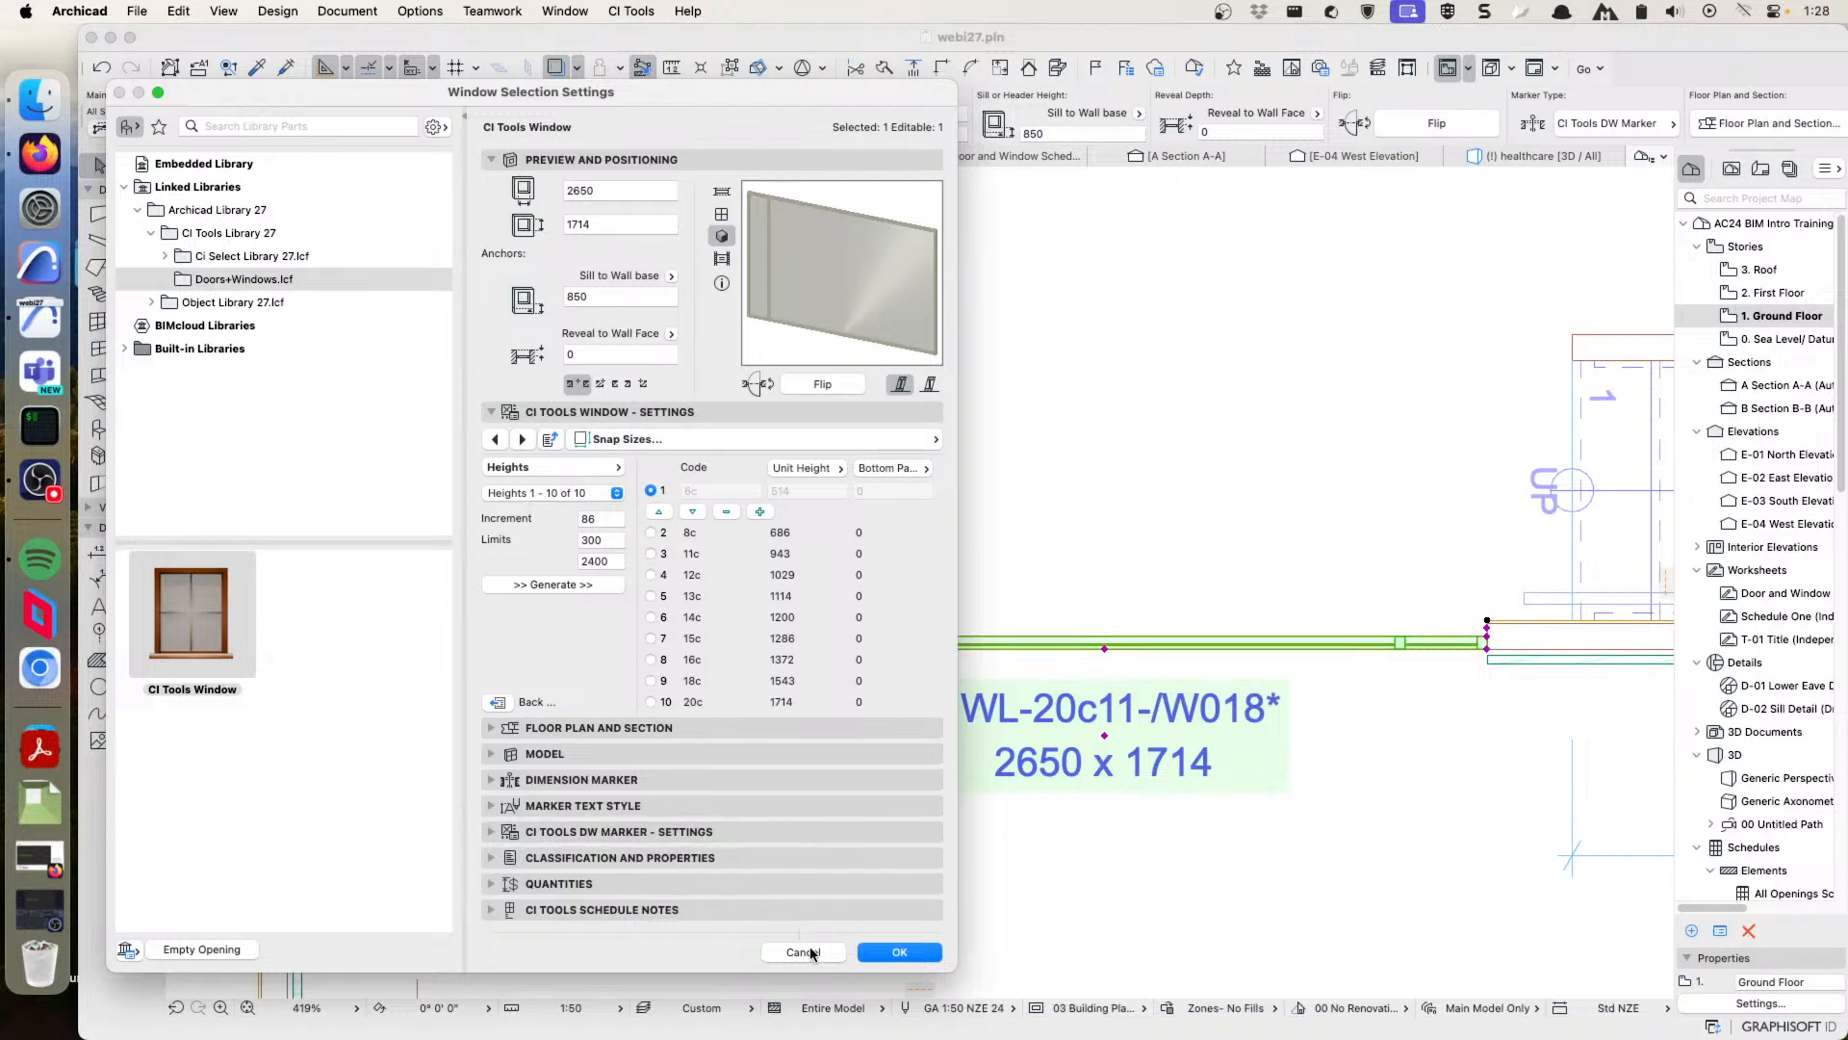
left_click_drag(665, 92, 1270, 70)
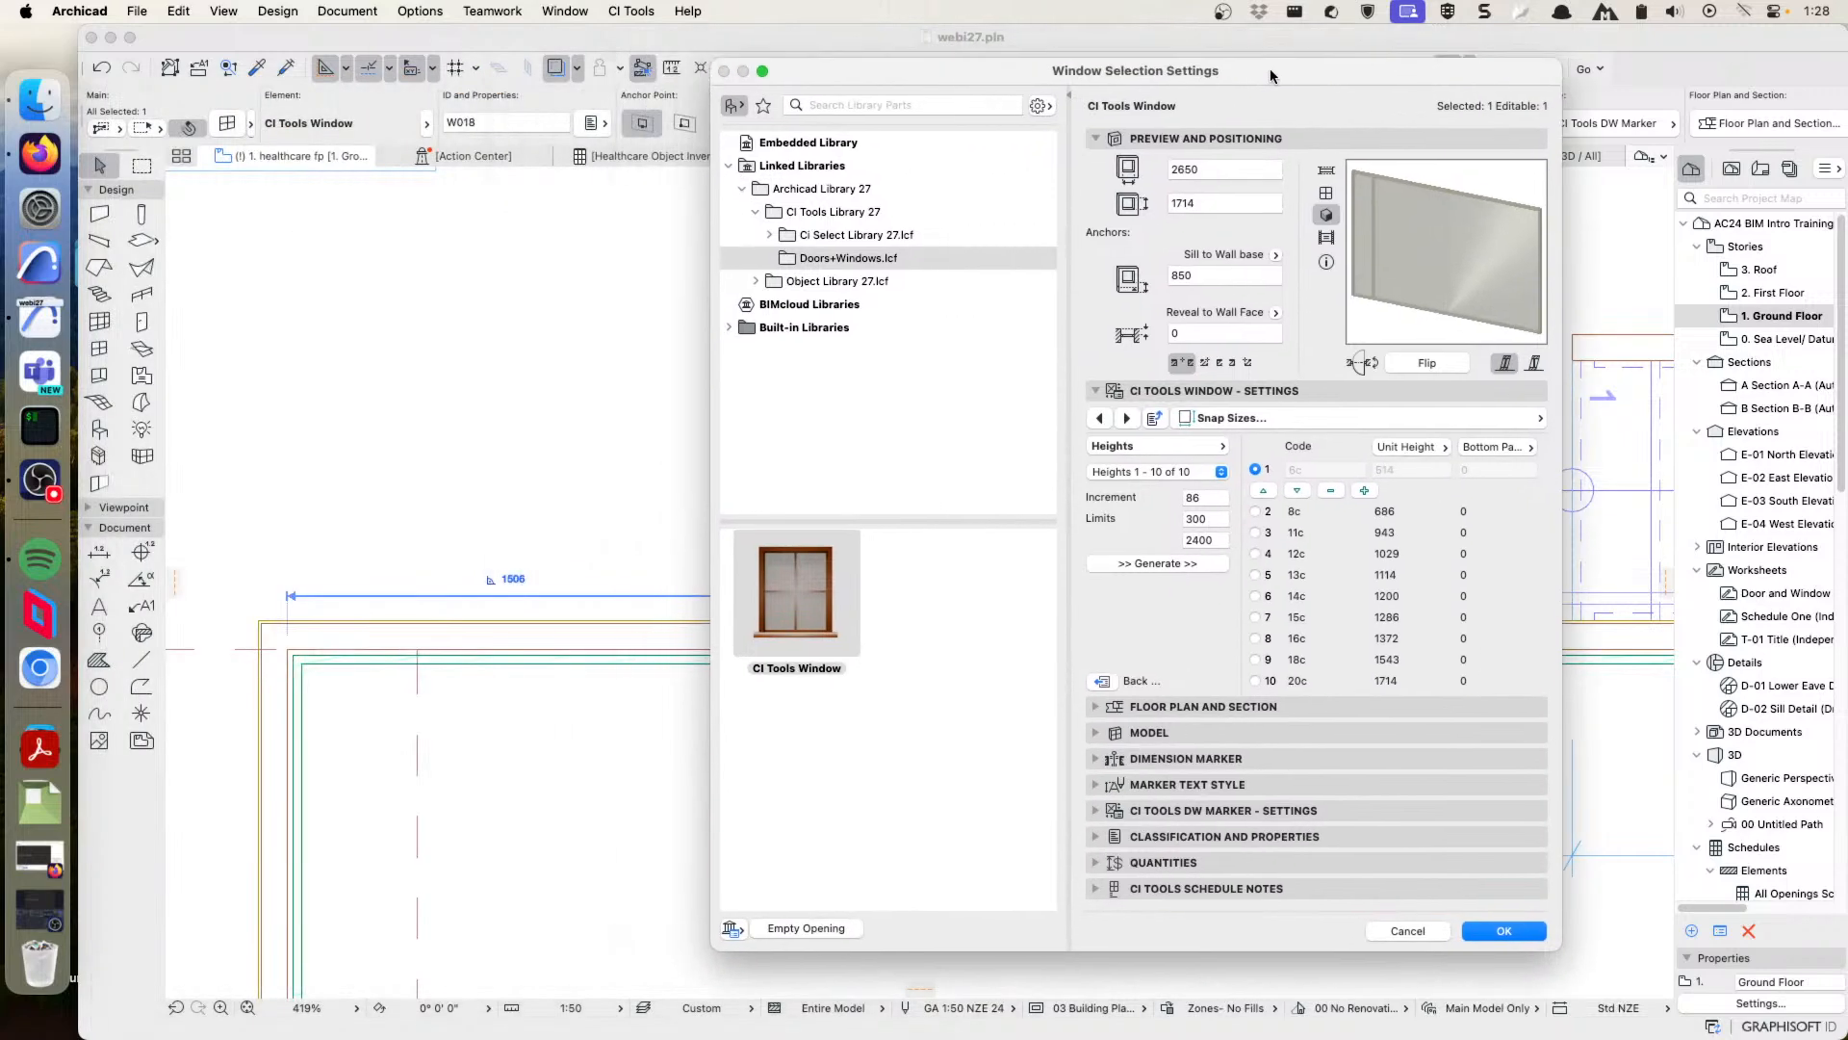
- Save the "Louvre on the Left" configuration as "My Windows:Louvre on the Left" and select it from the new My Windows group
left_click(1360, 420)
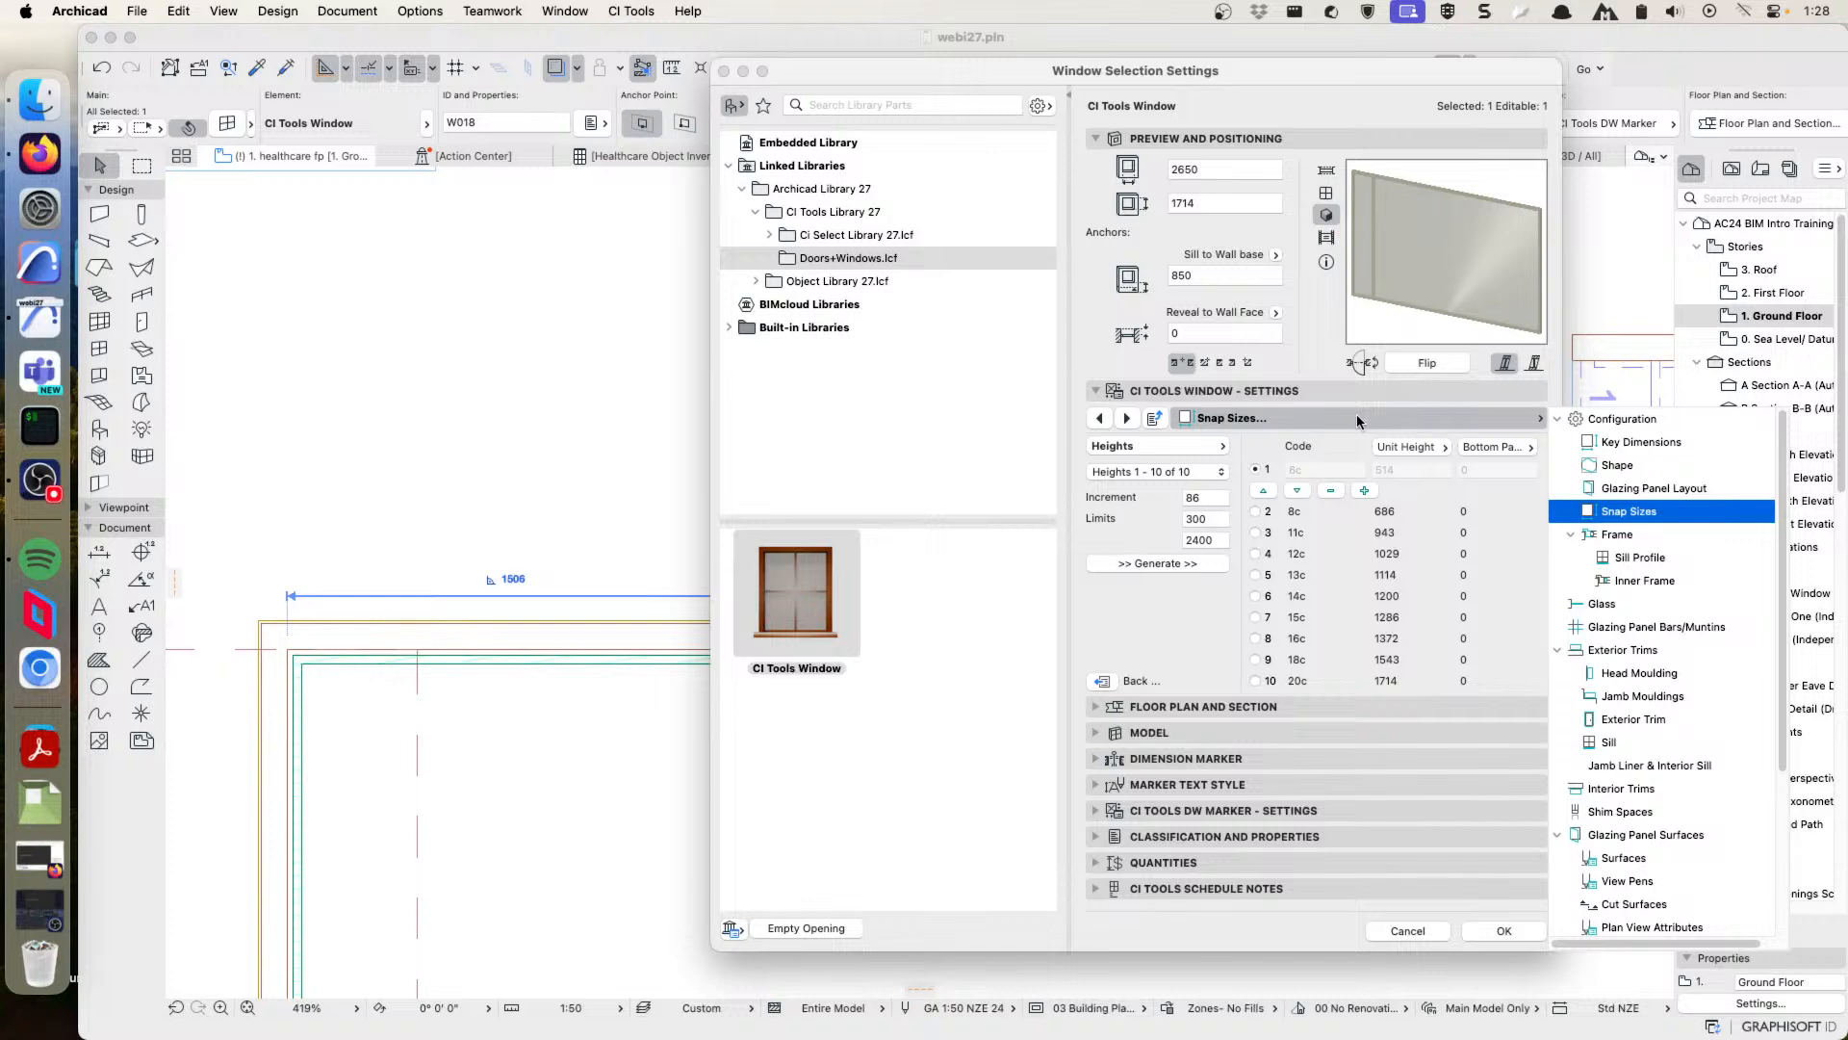
left_click(1626, 420)
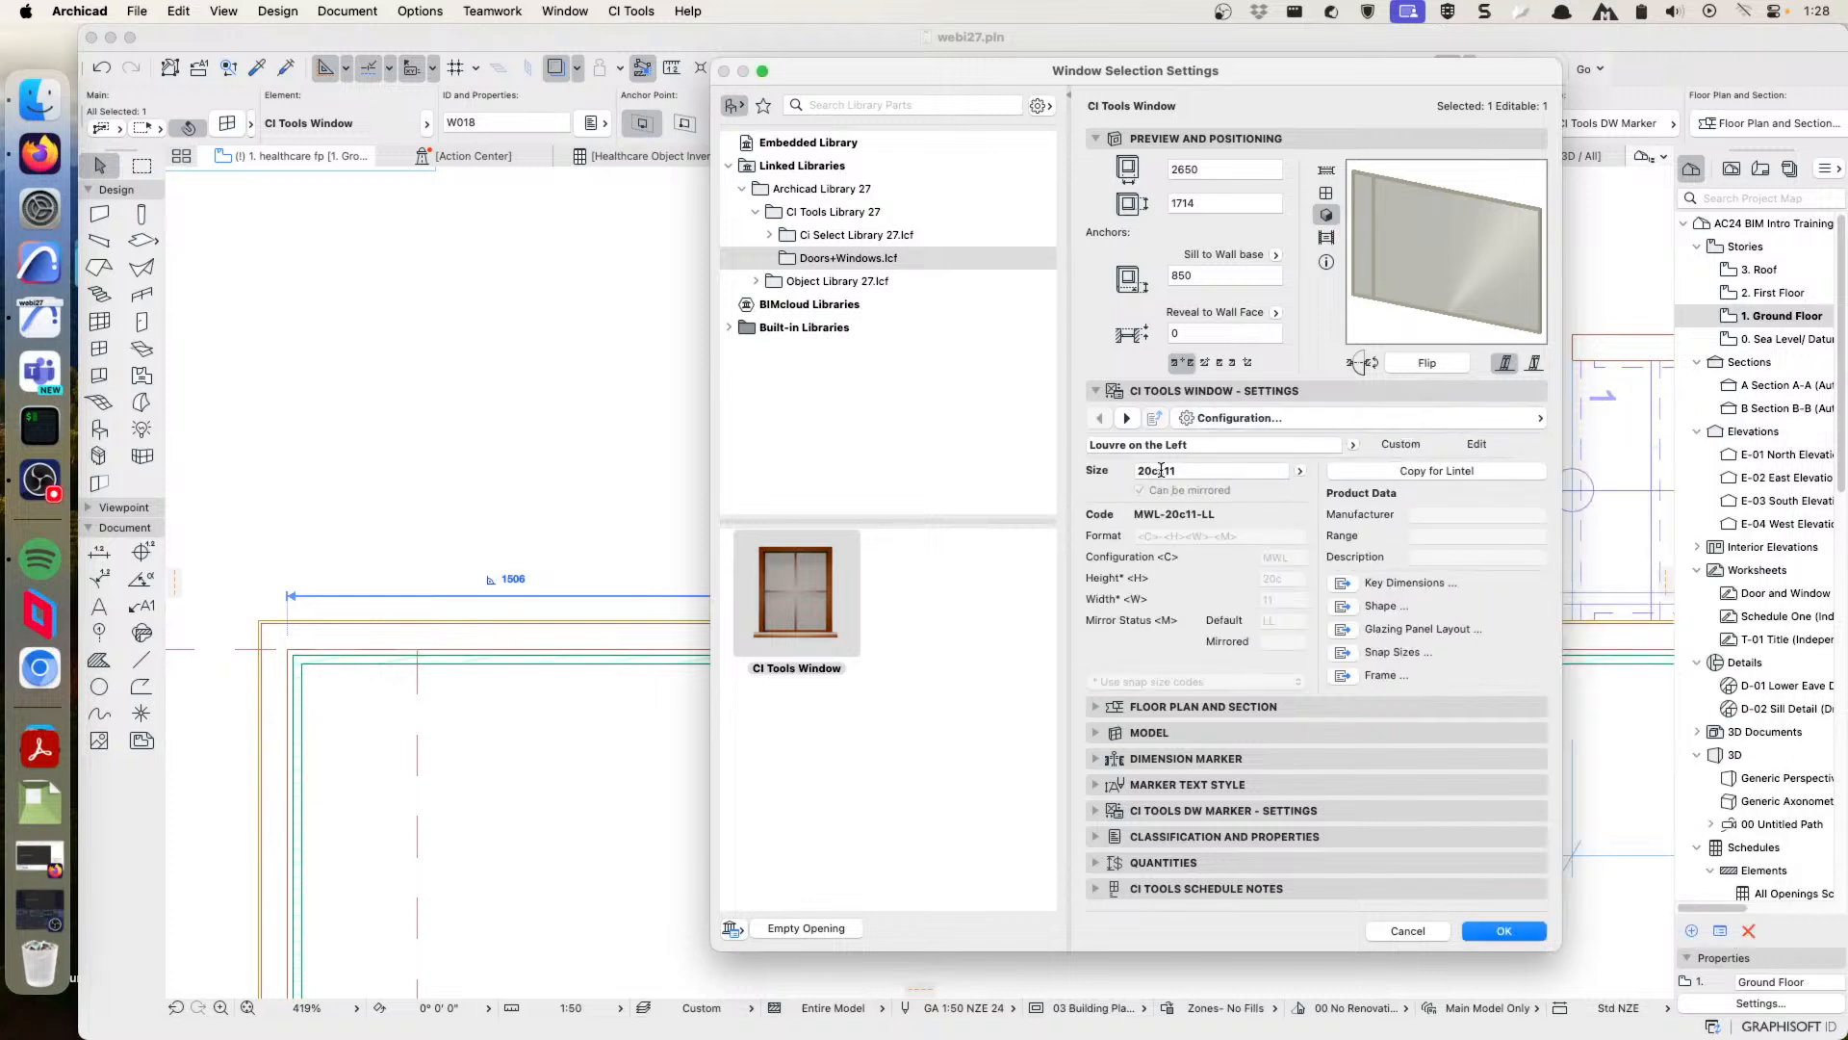
left_click(1354, 446)
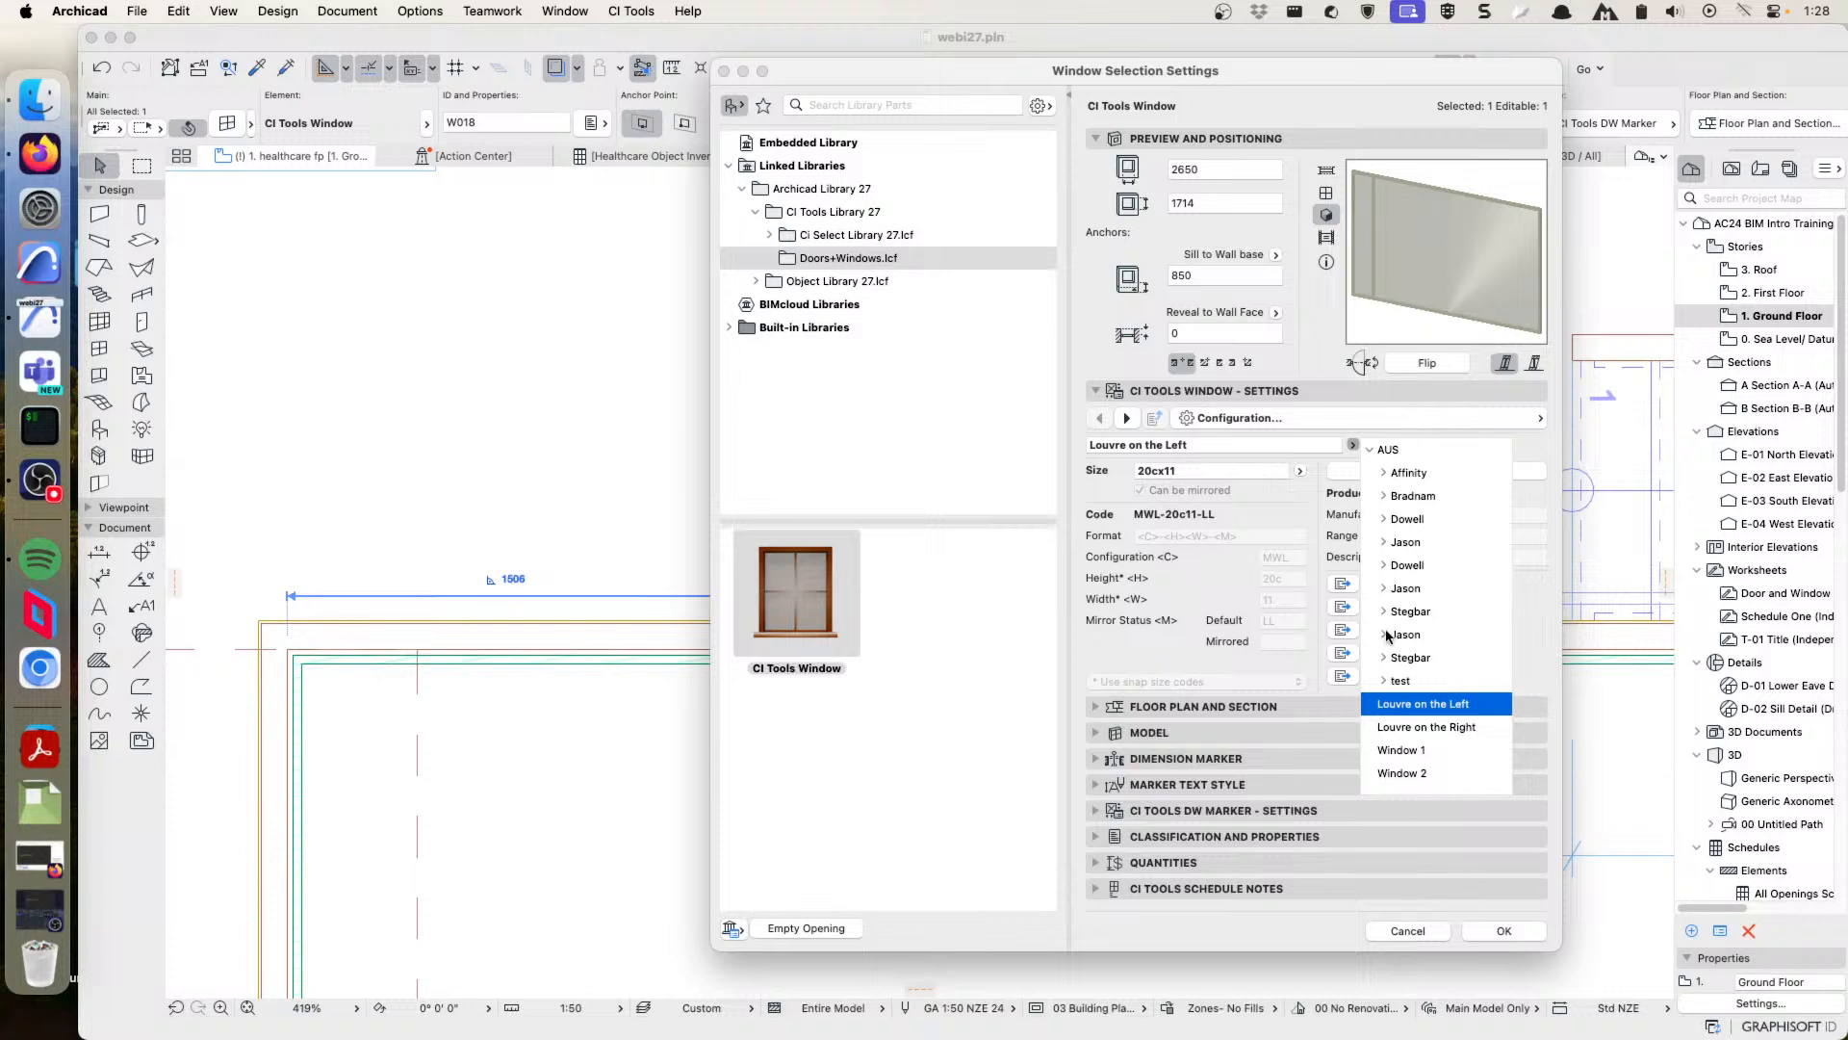
left_click(1205, 443)
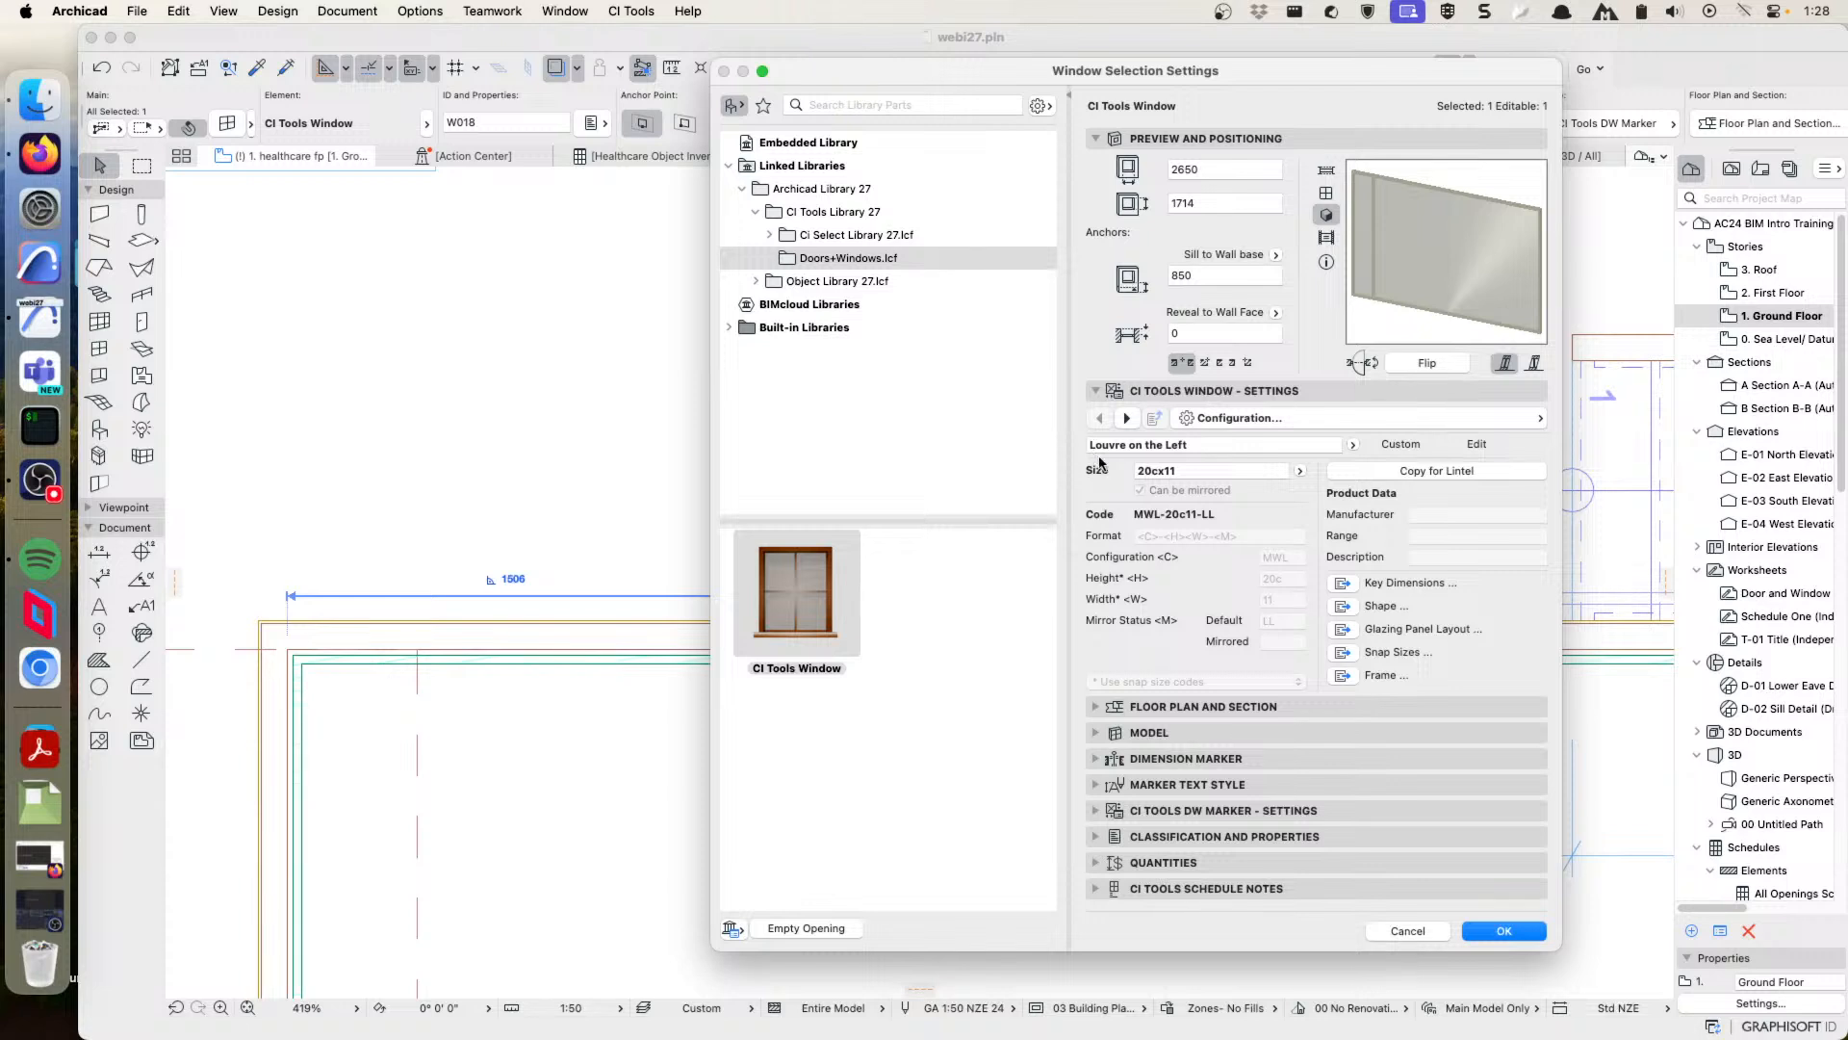
left_click(1475, 444)
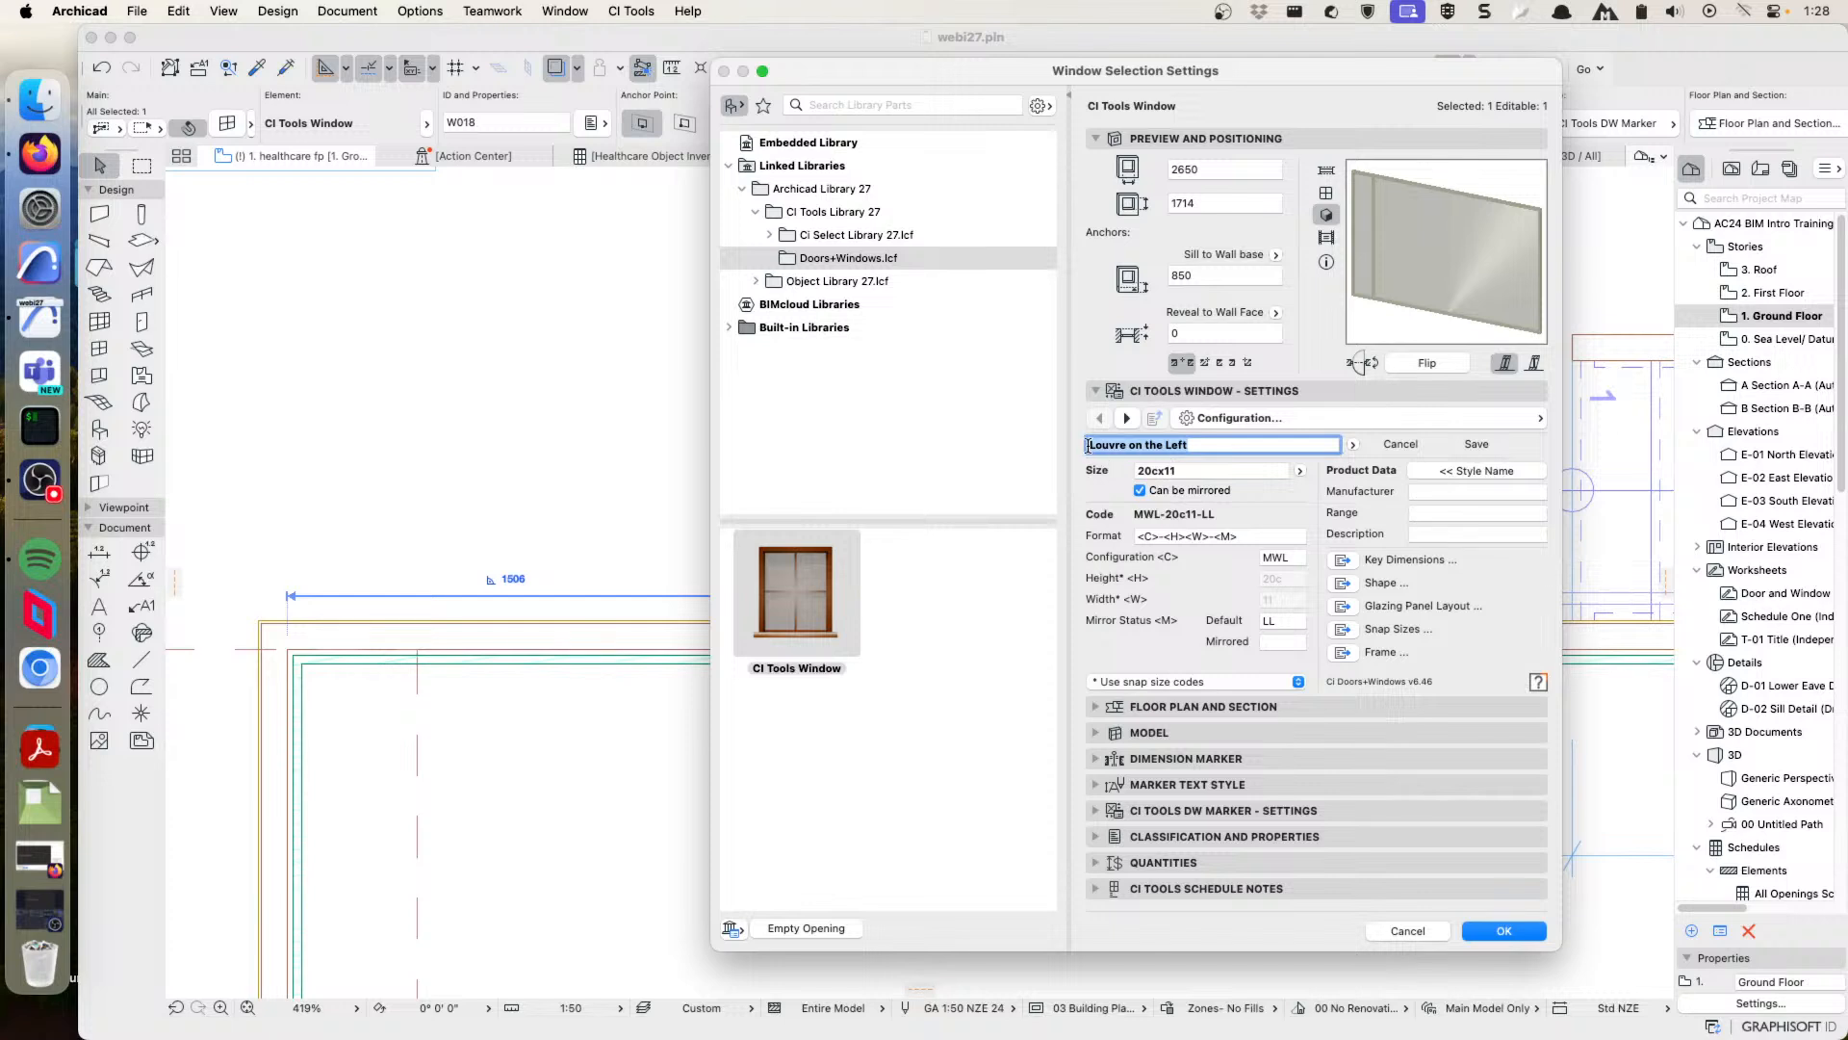
type("My Window")
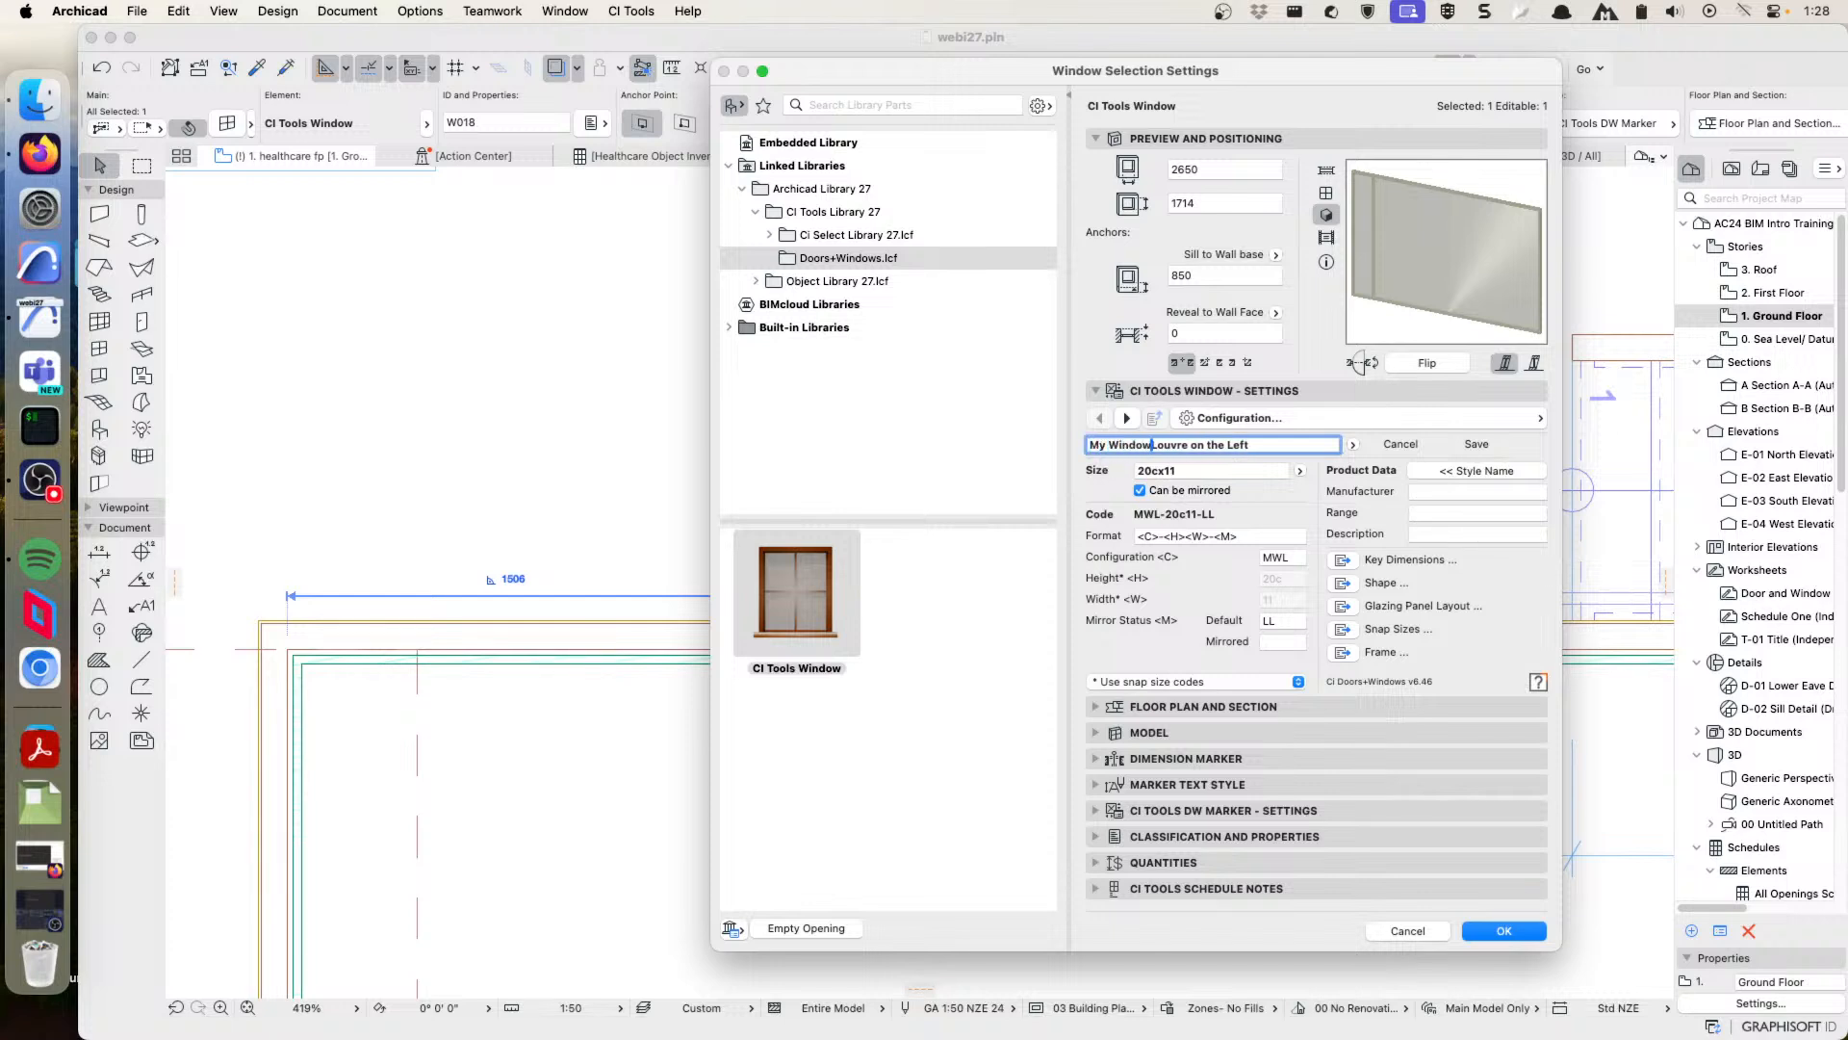
type("s:")
left_click(1476, 444)
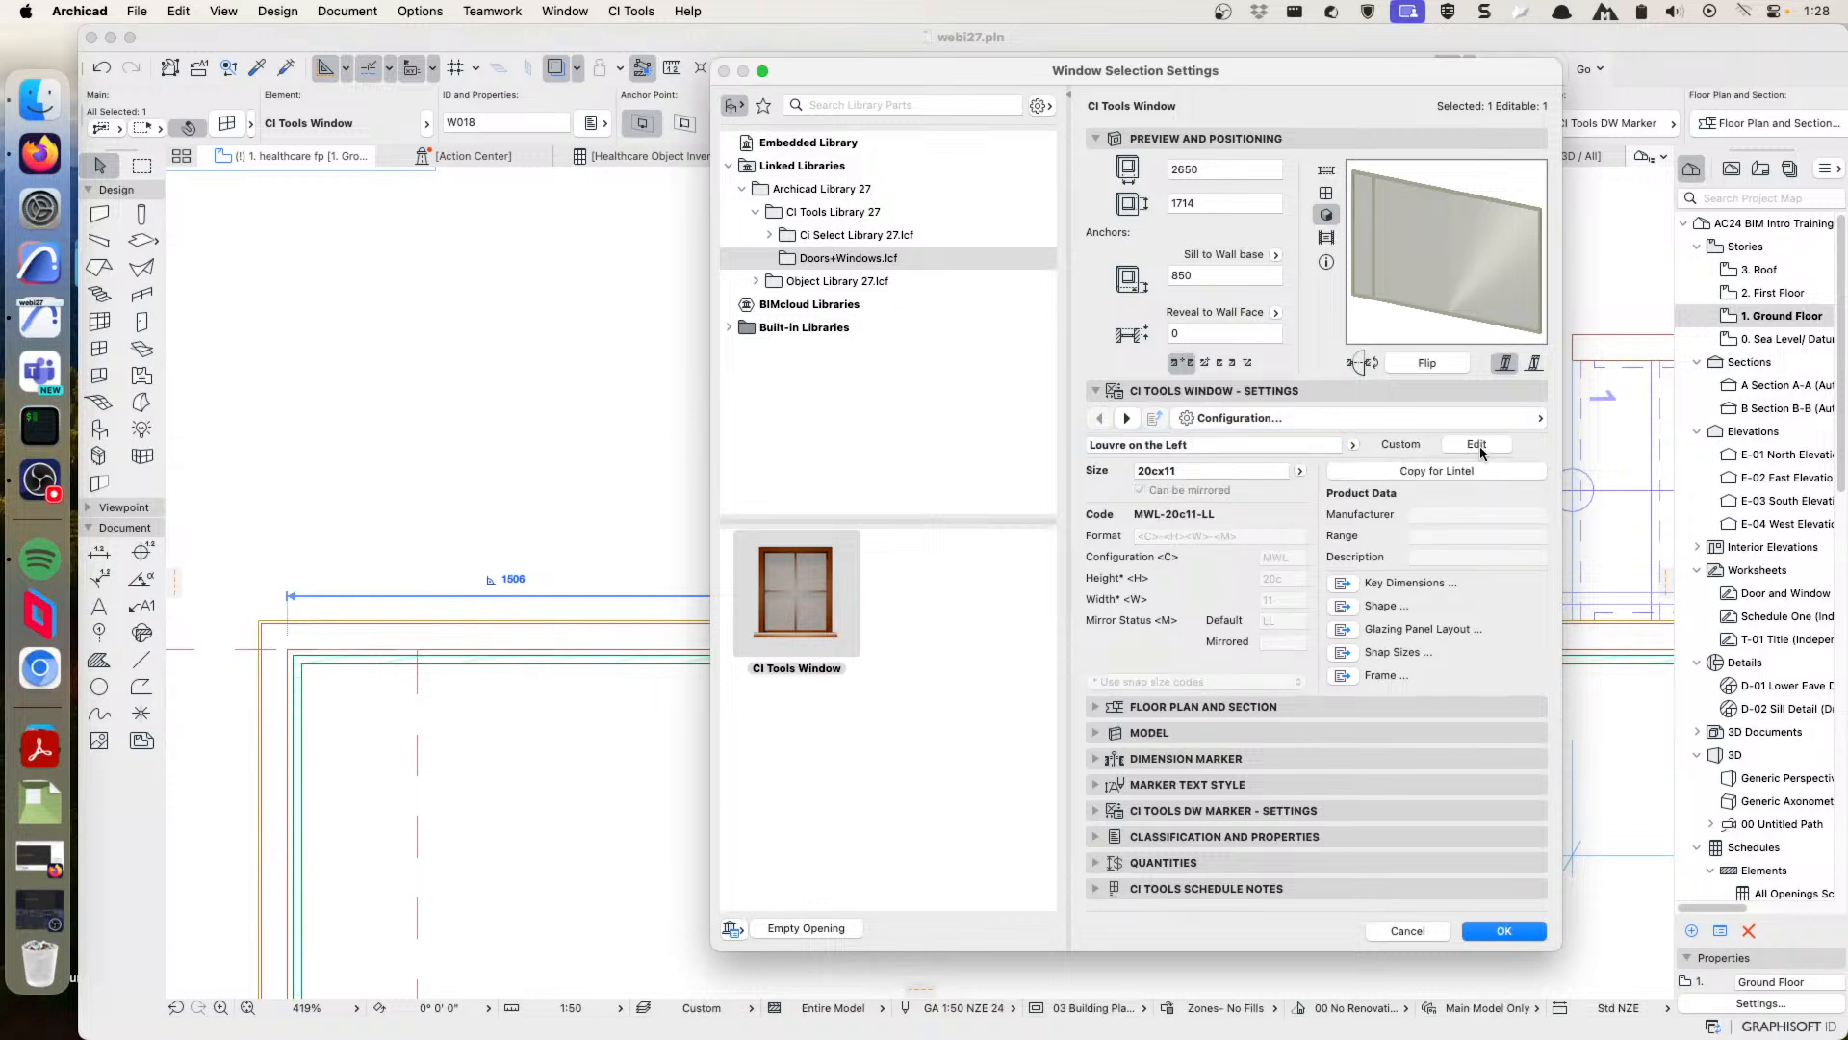
left_click(1353, 444)
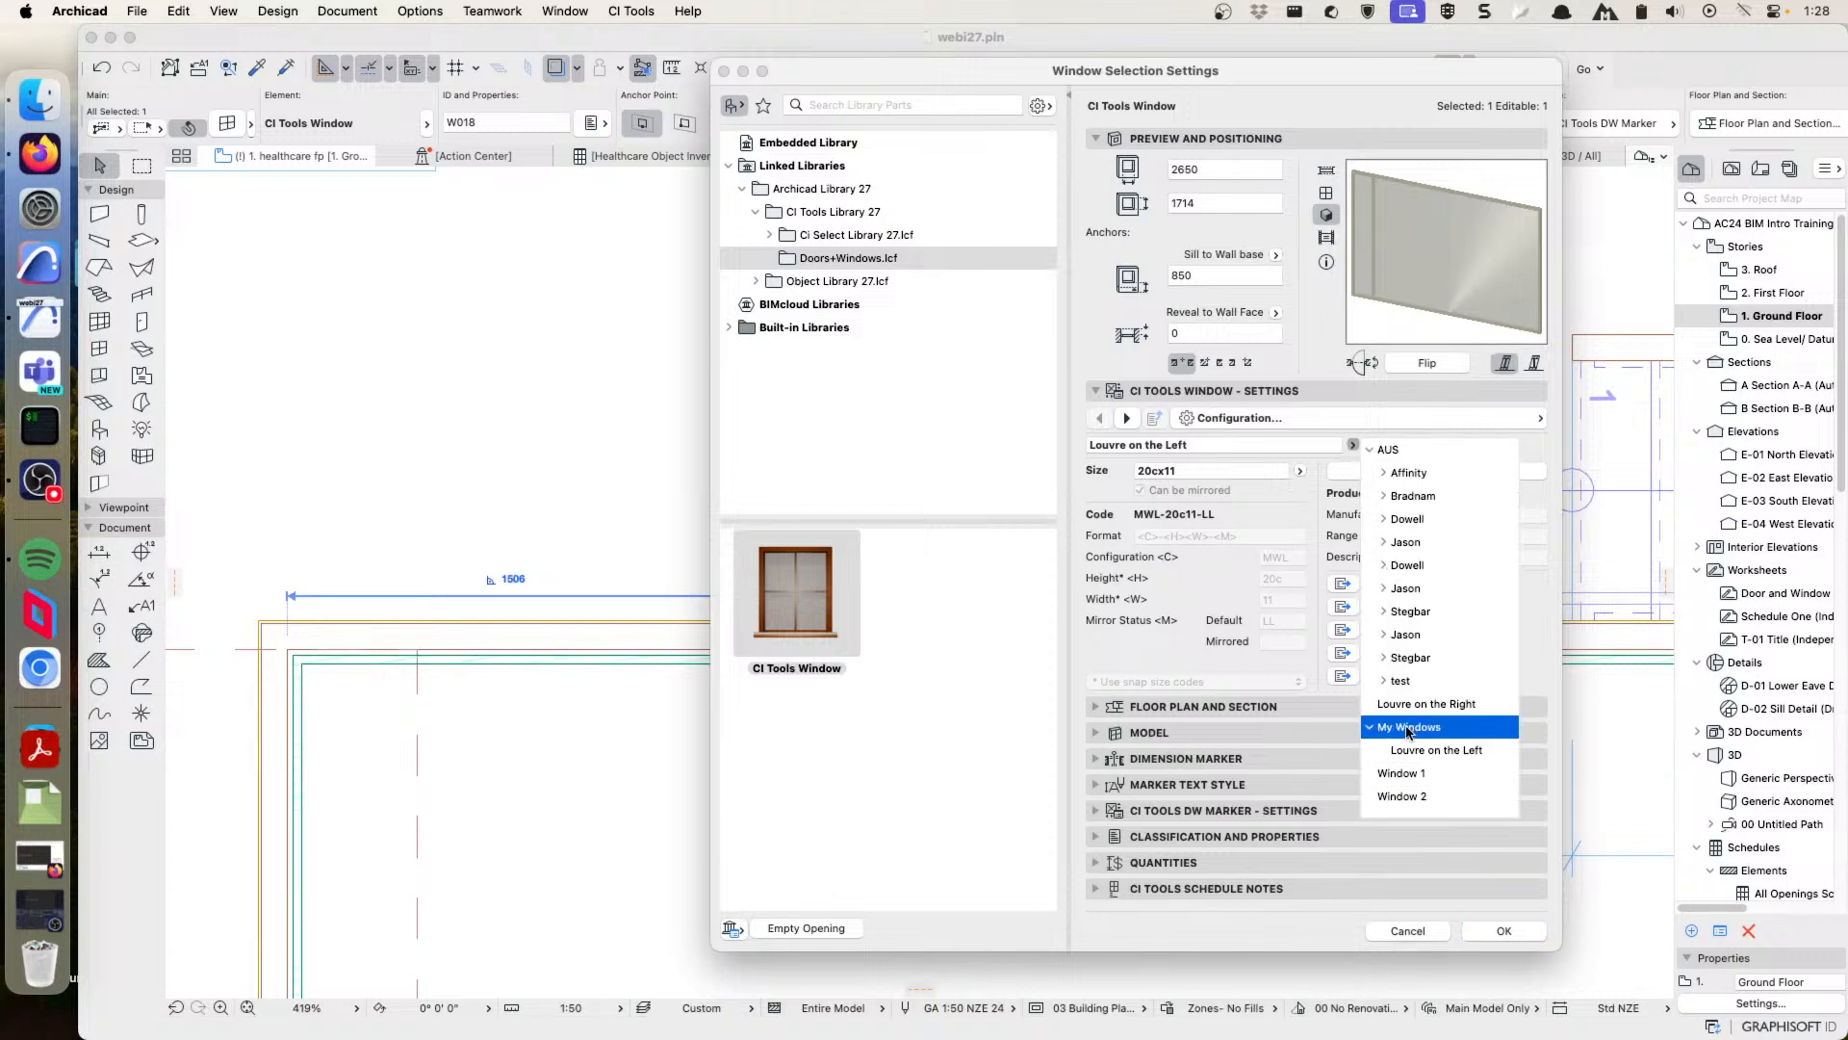
left_click(1431, 750)
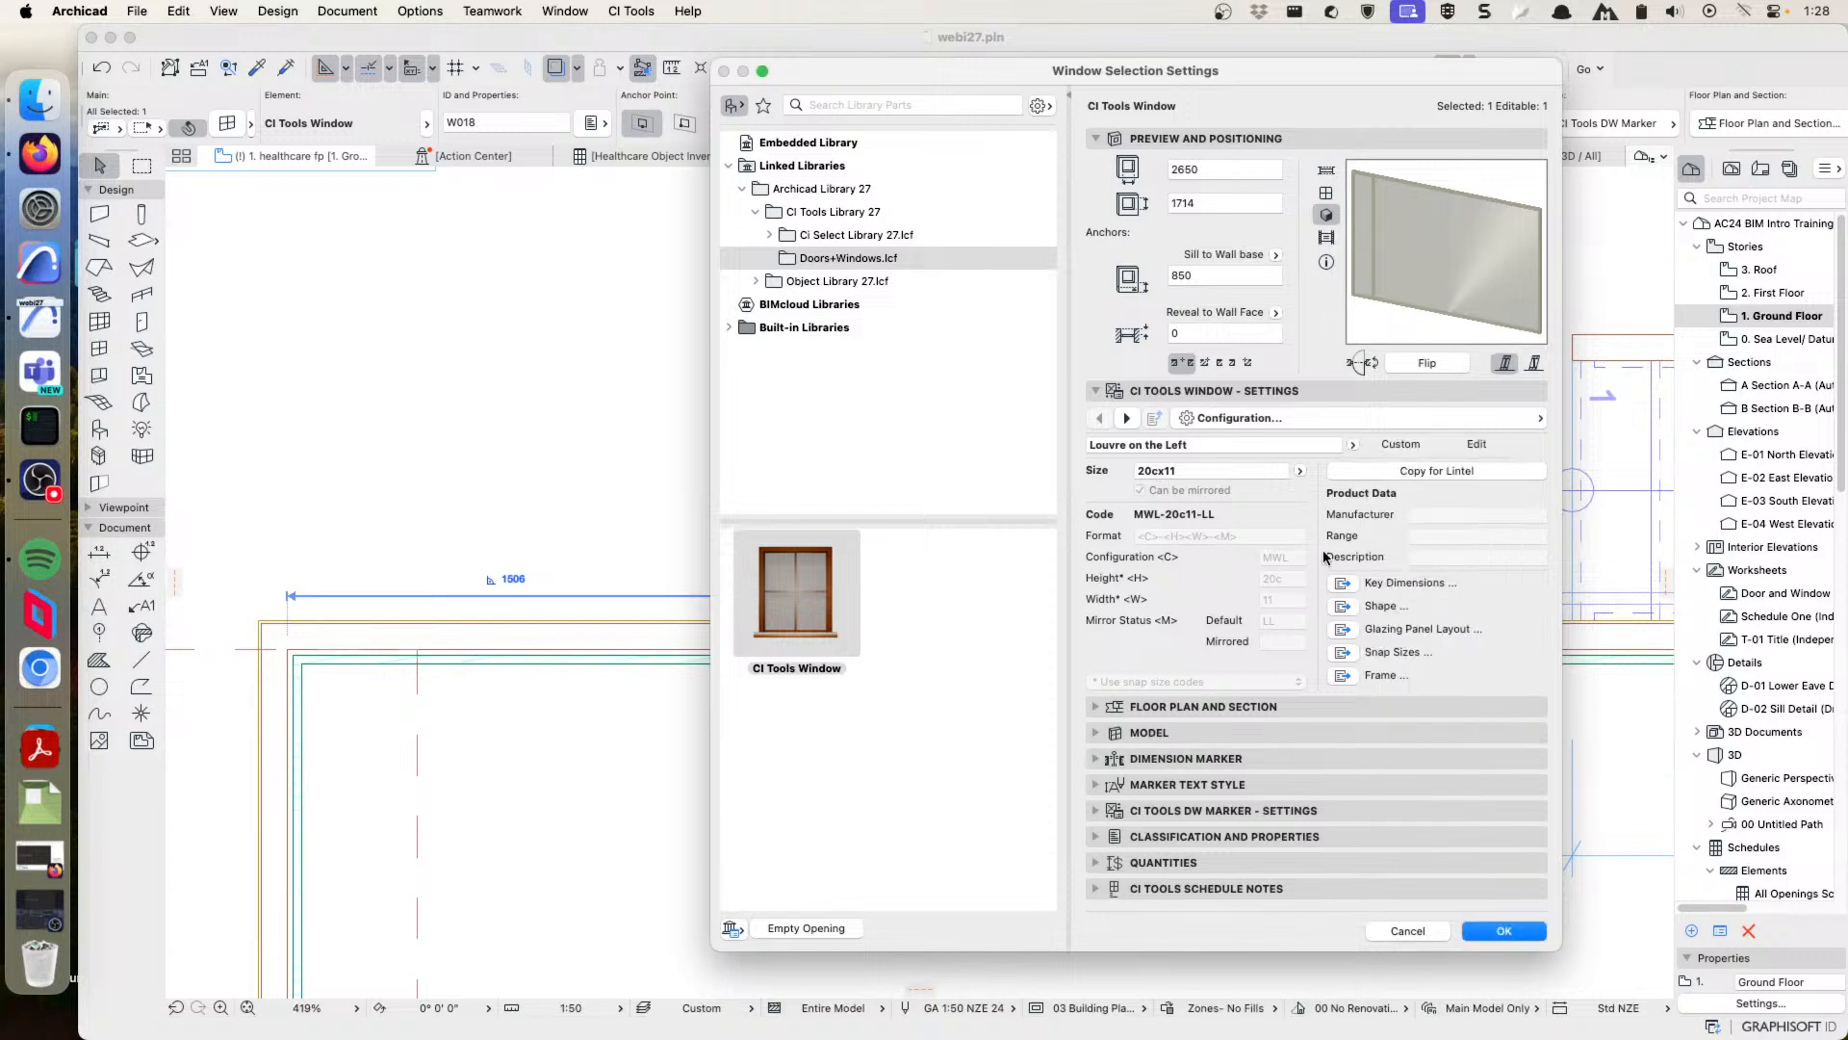
- Save the "Louvre on the Right" configuration as "My Windows:Louvre on the Right" and check the preset list
left_click(1354, 448)
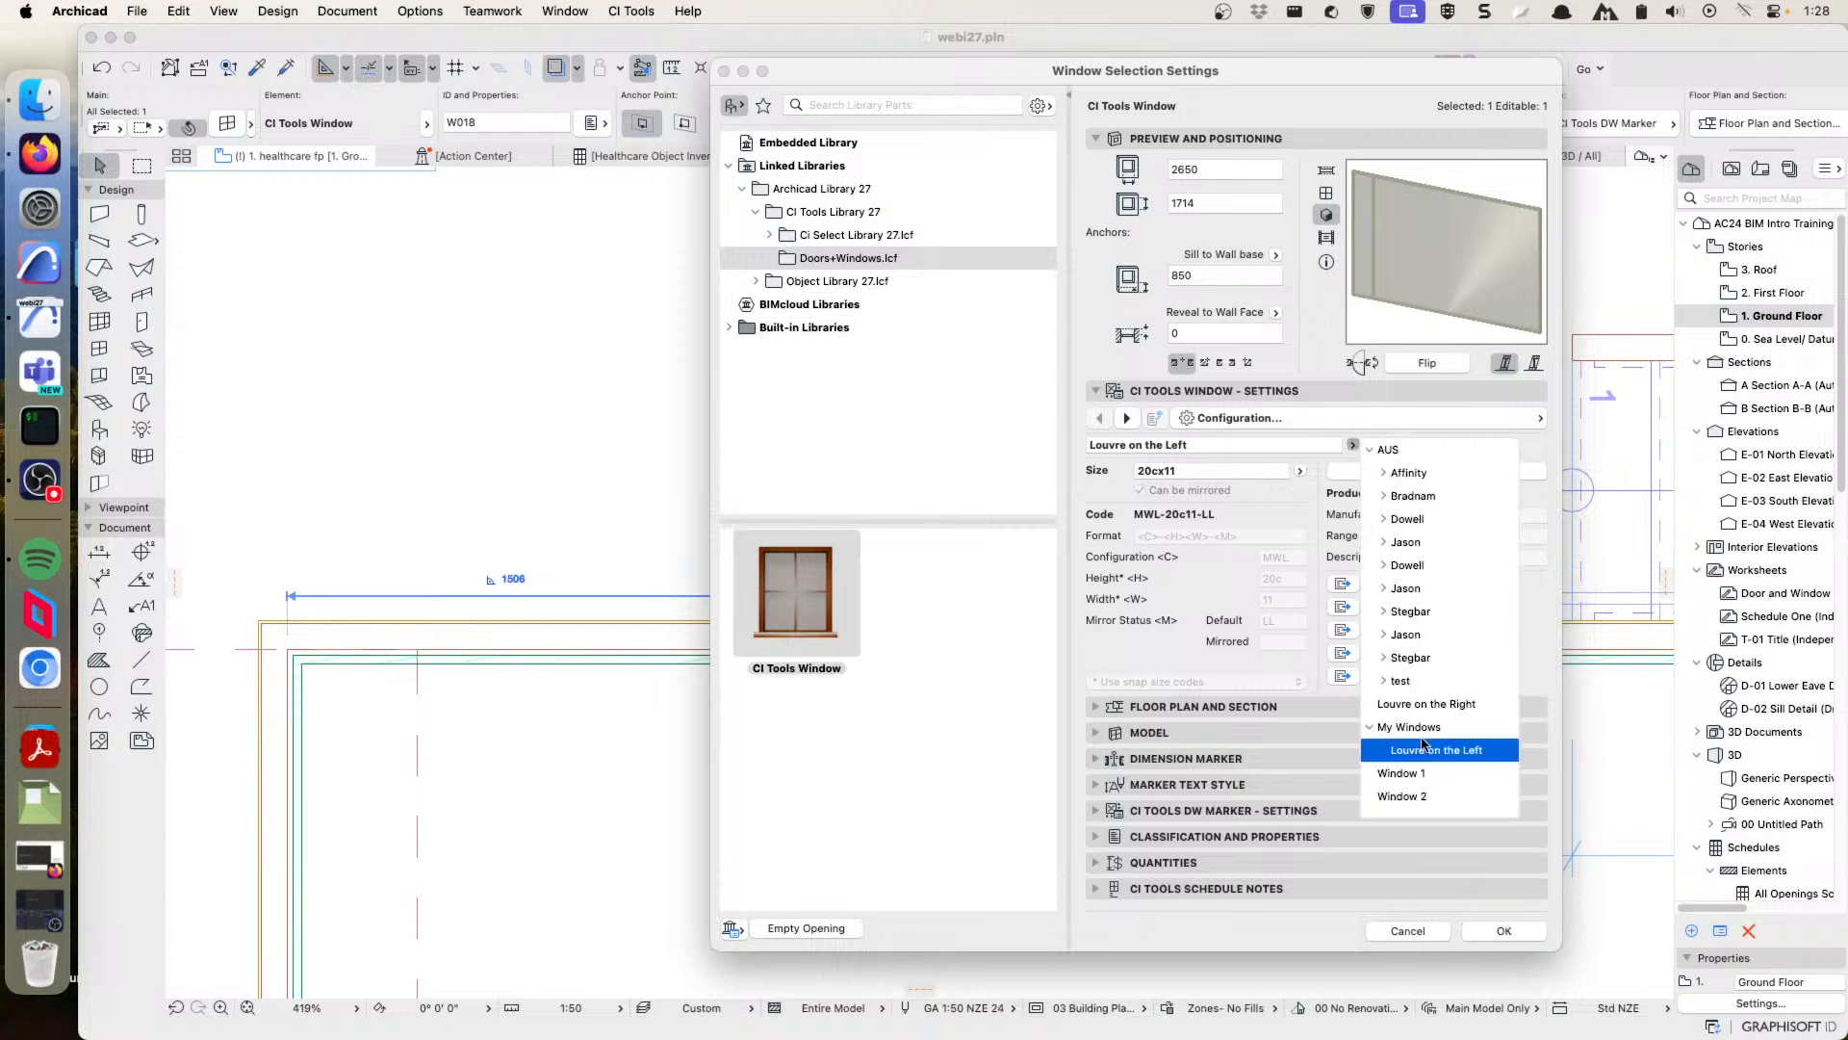
left_click(1407, 706)
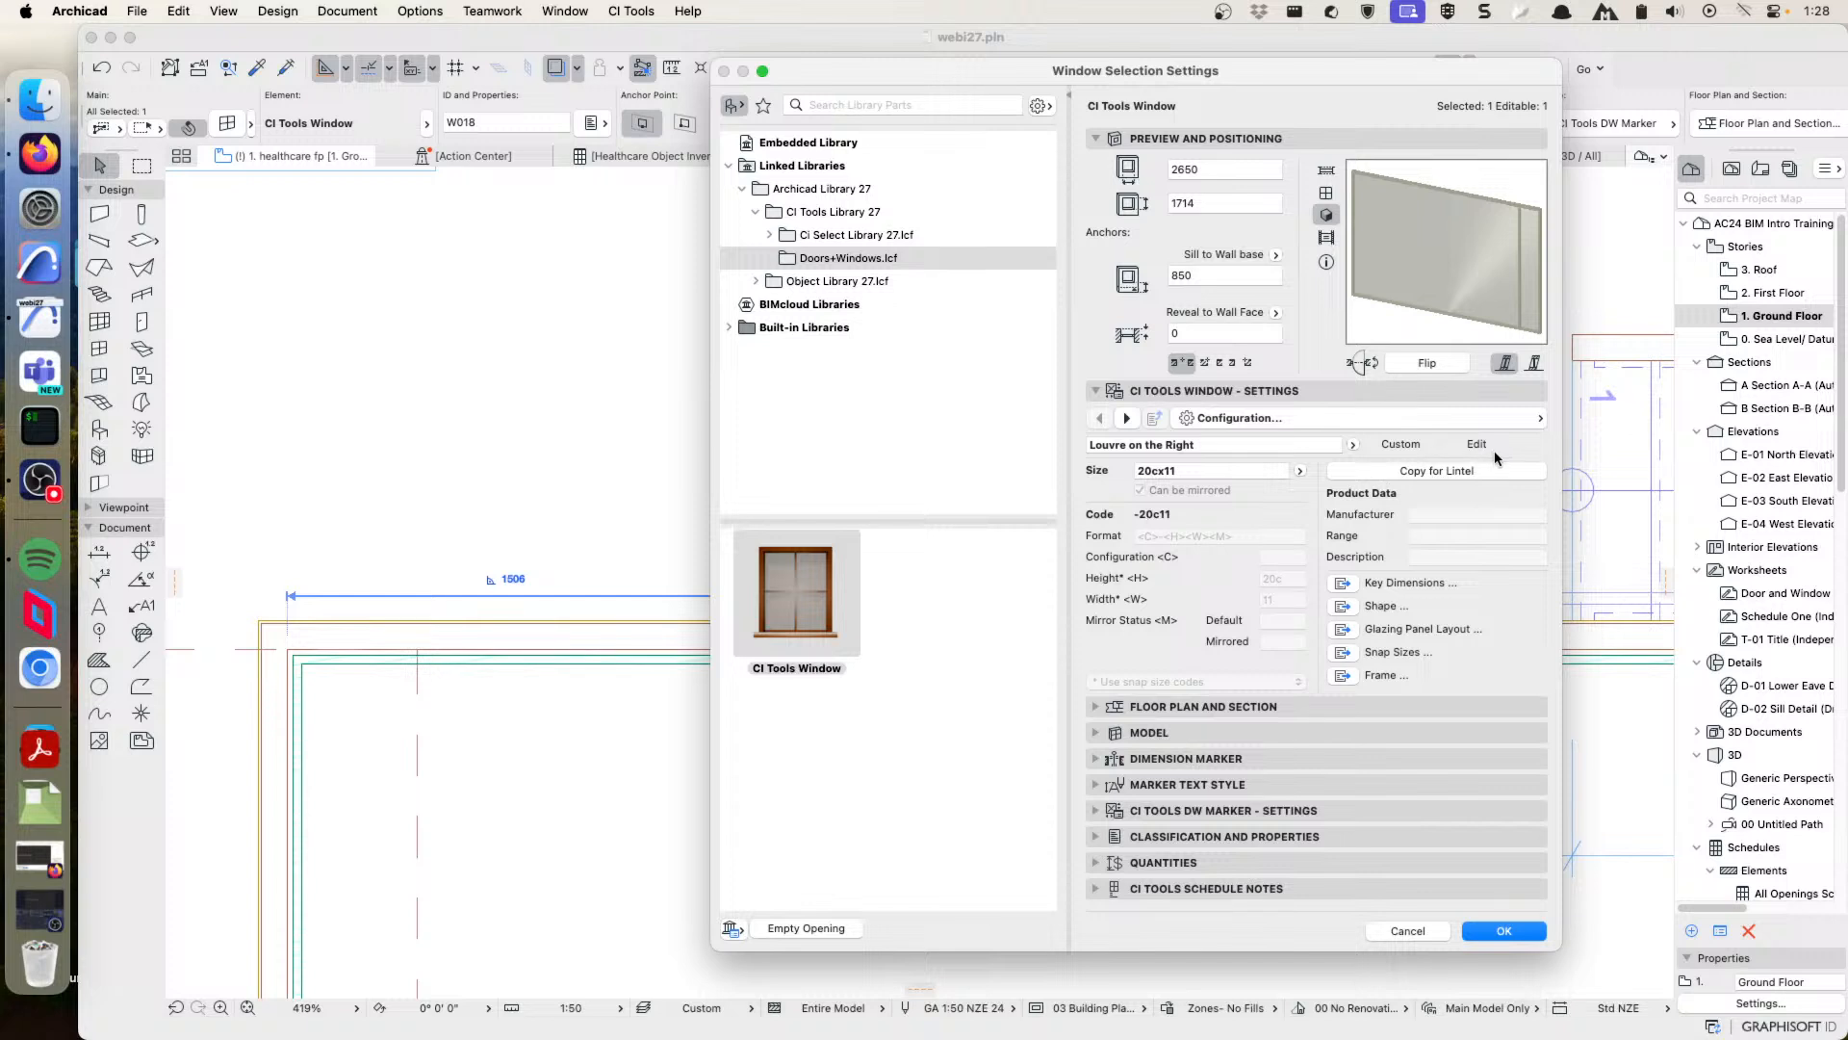
left_click(1451, 445)
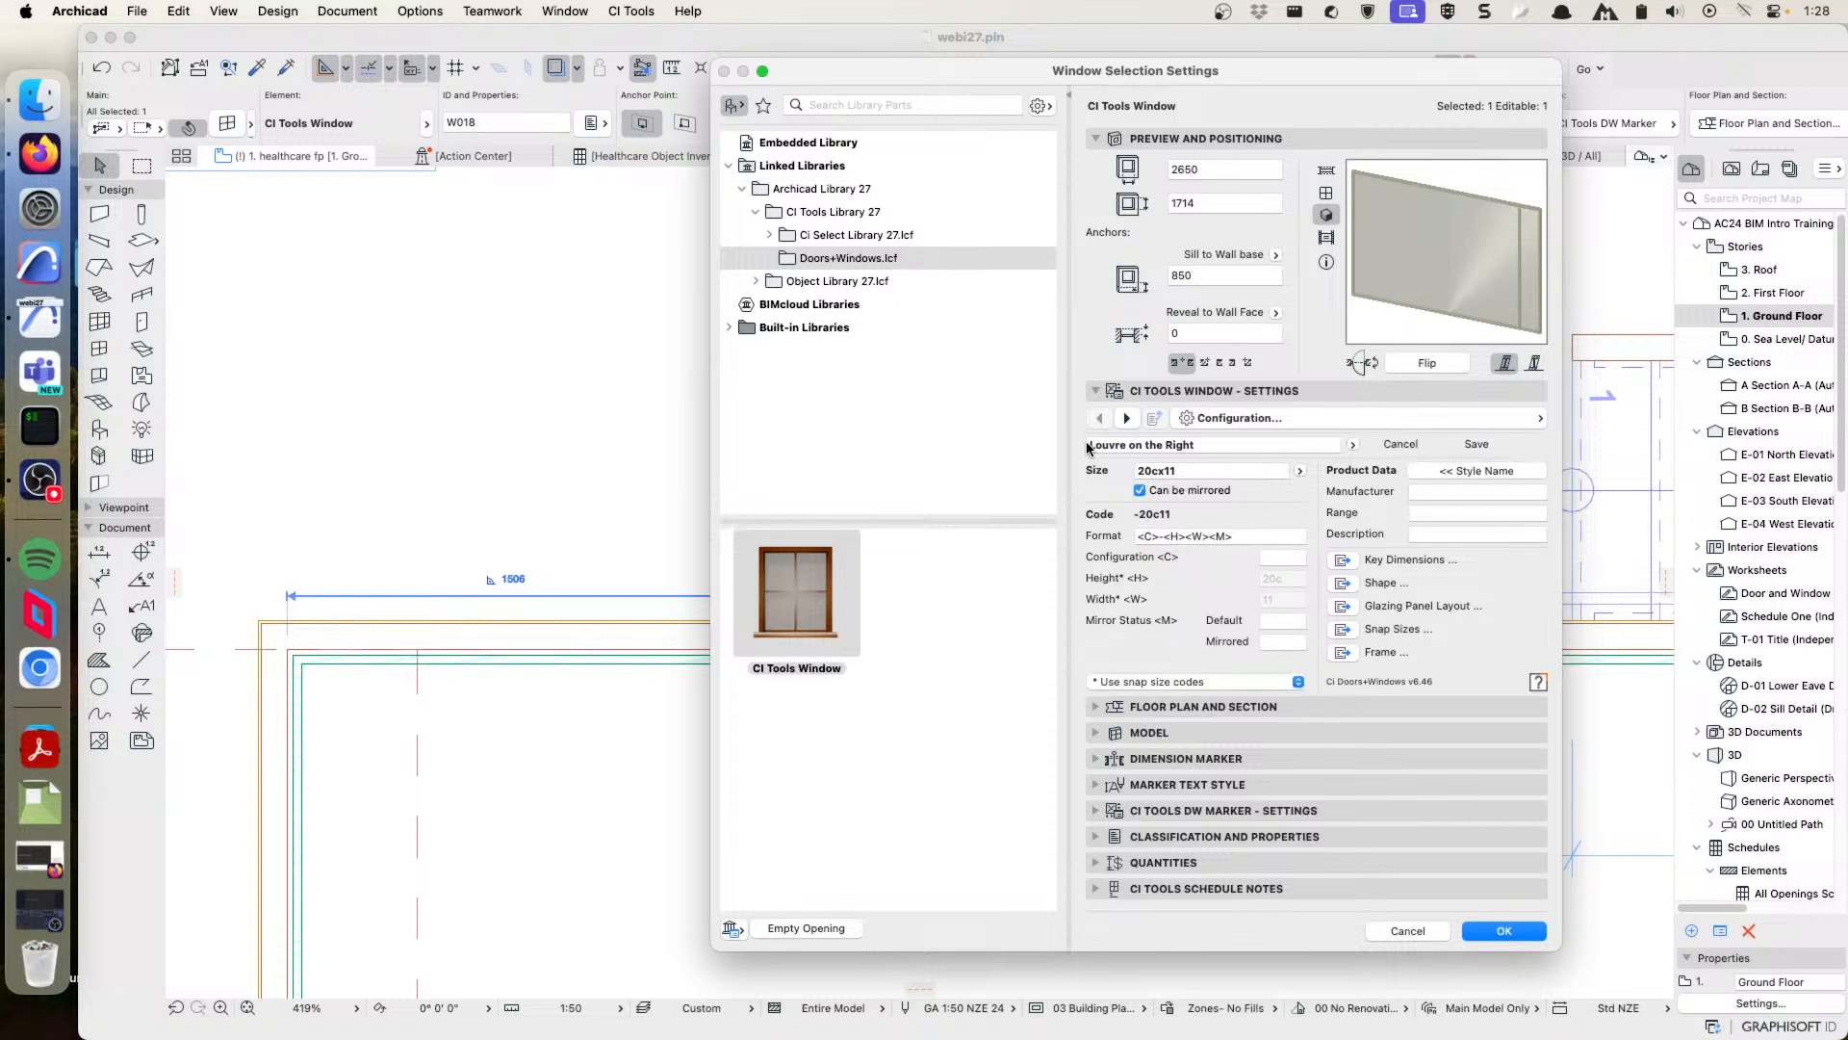
left_click(1090, 445)
type("My Windo")
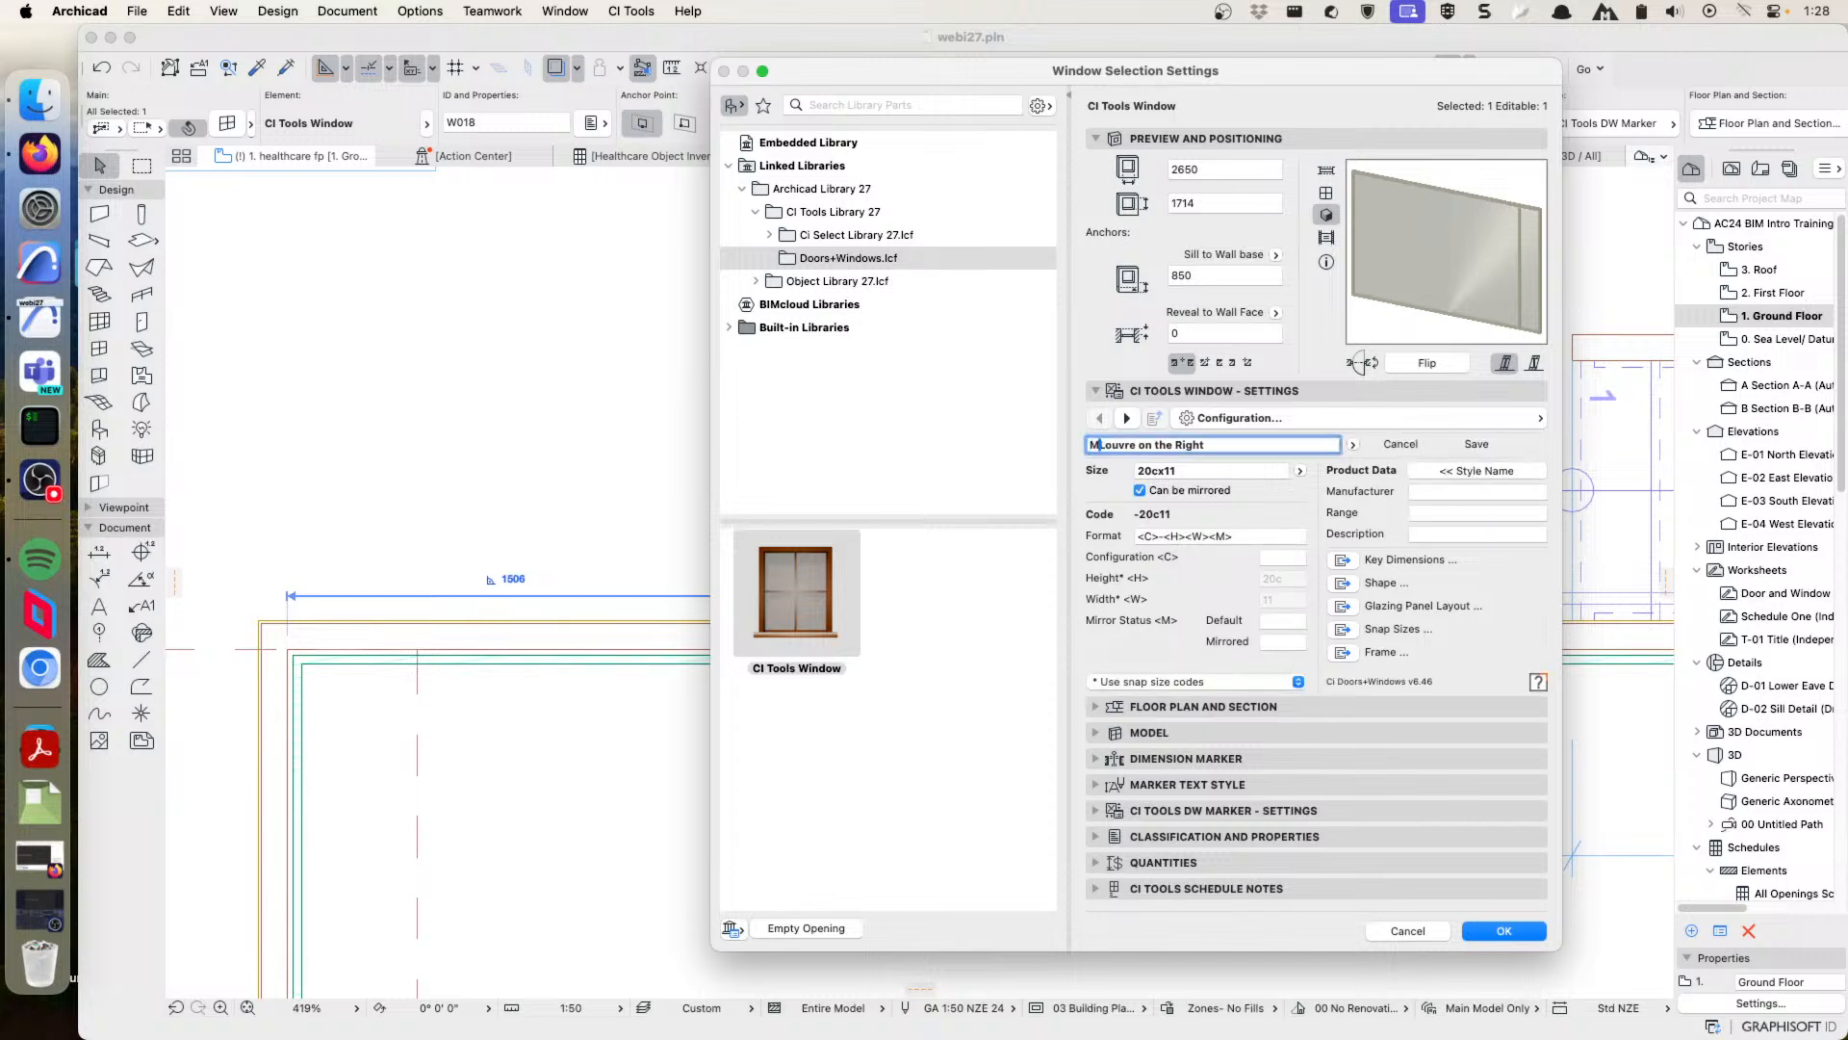
type("ws:")
left_click(1483, 444)
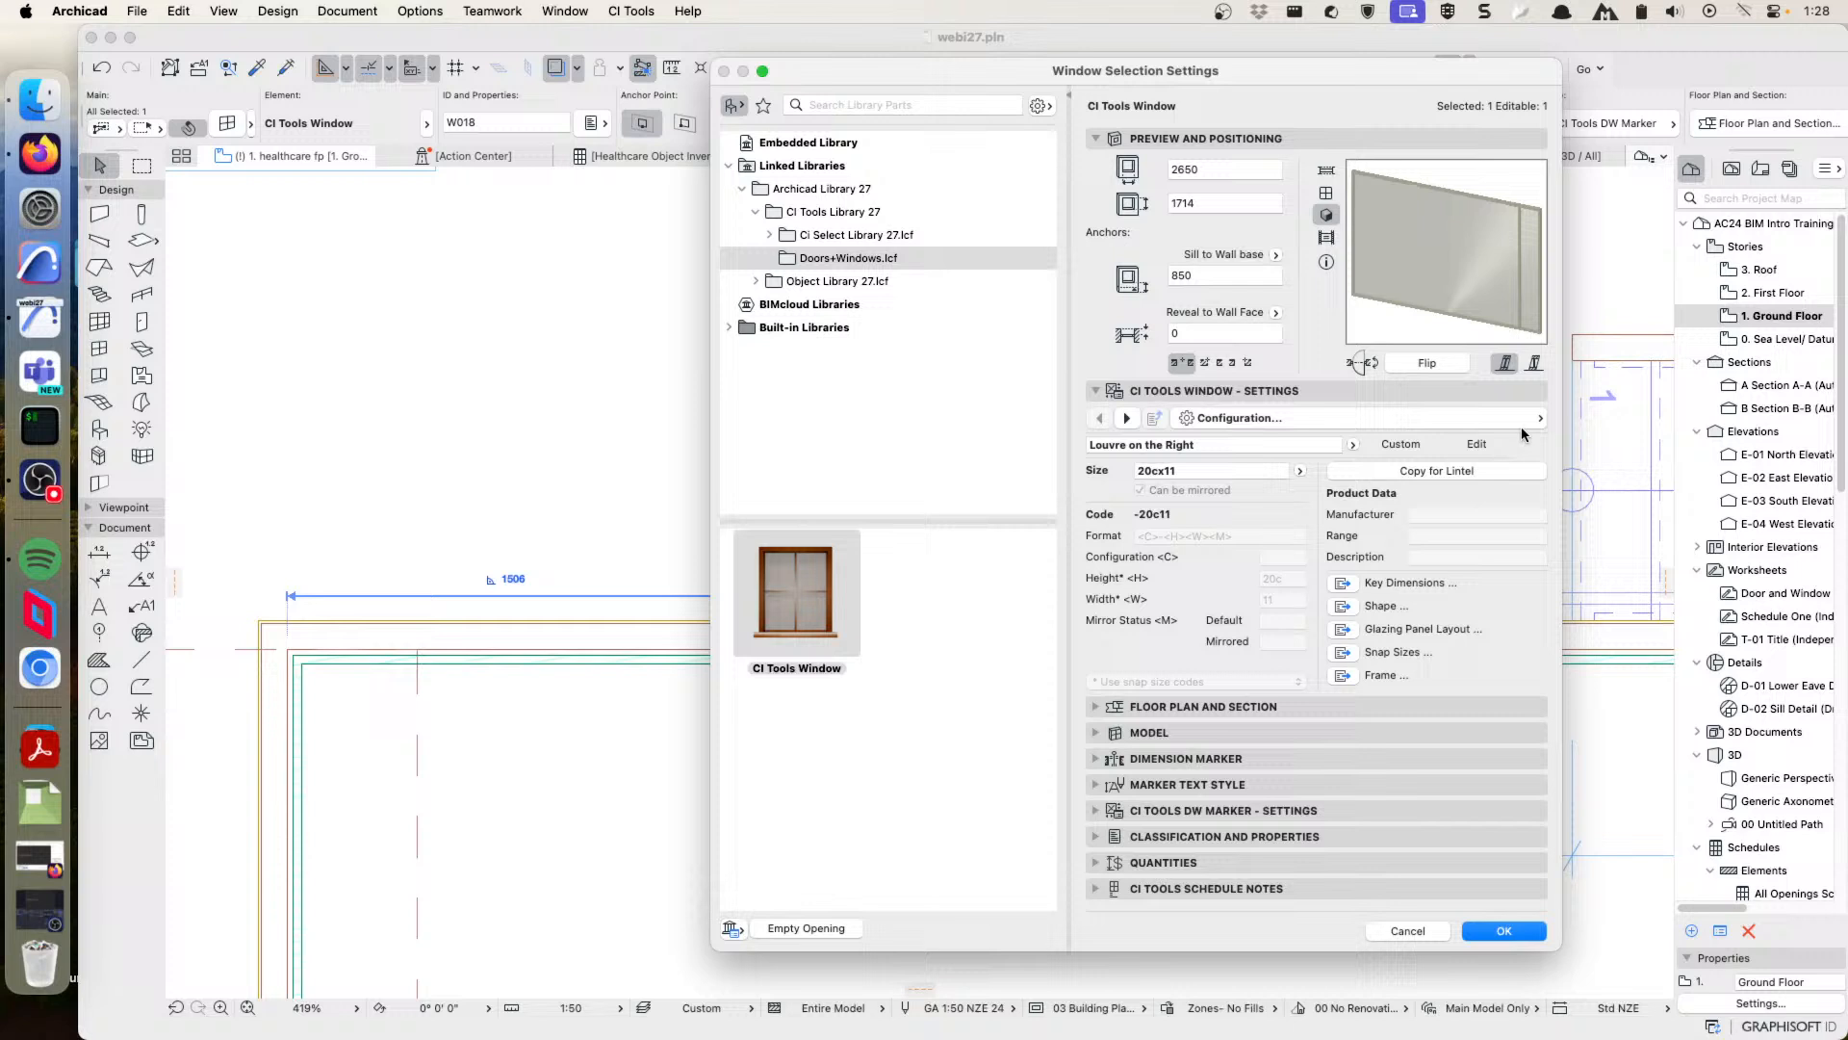
left_click(1354, 444)
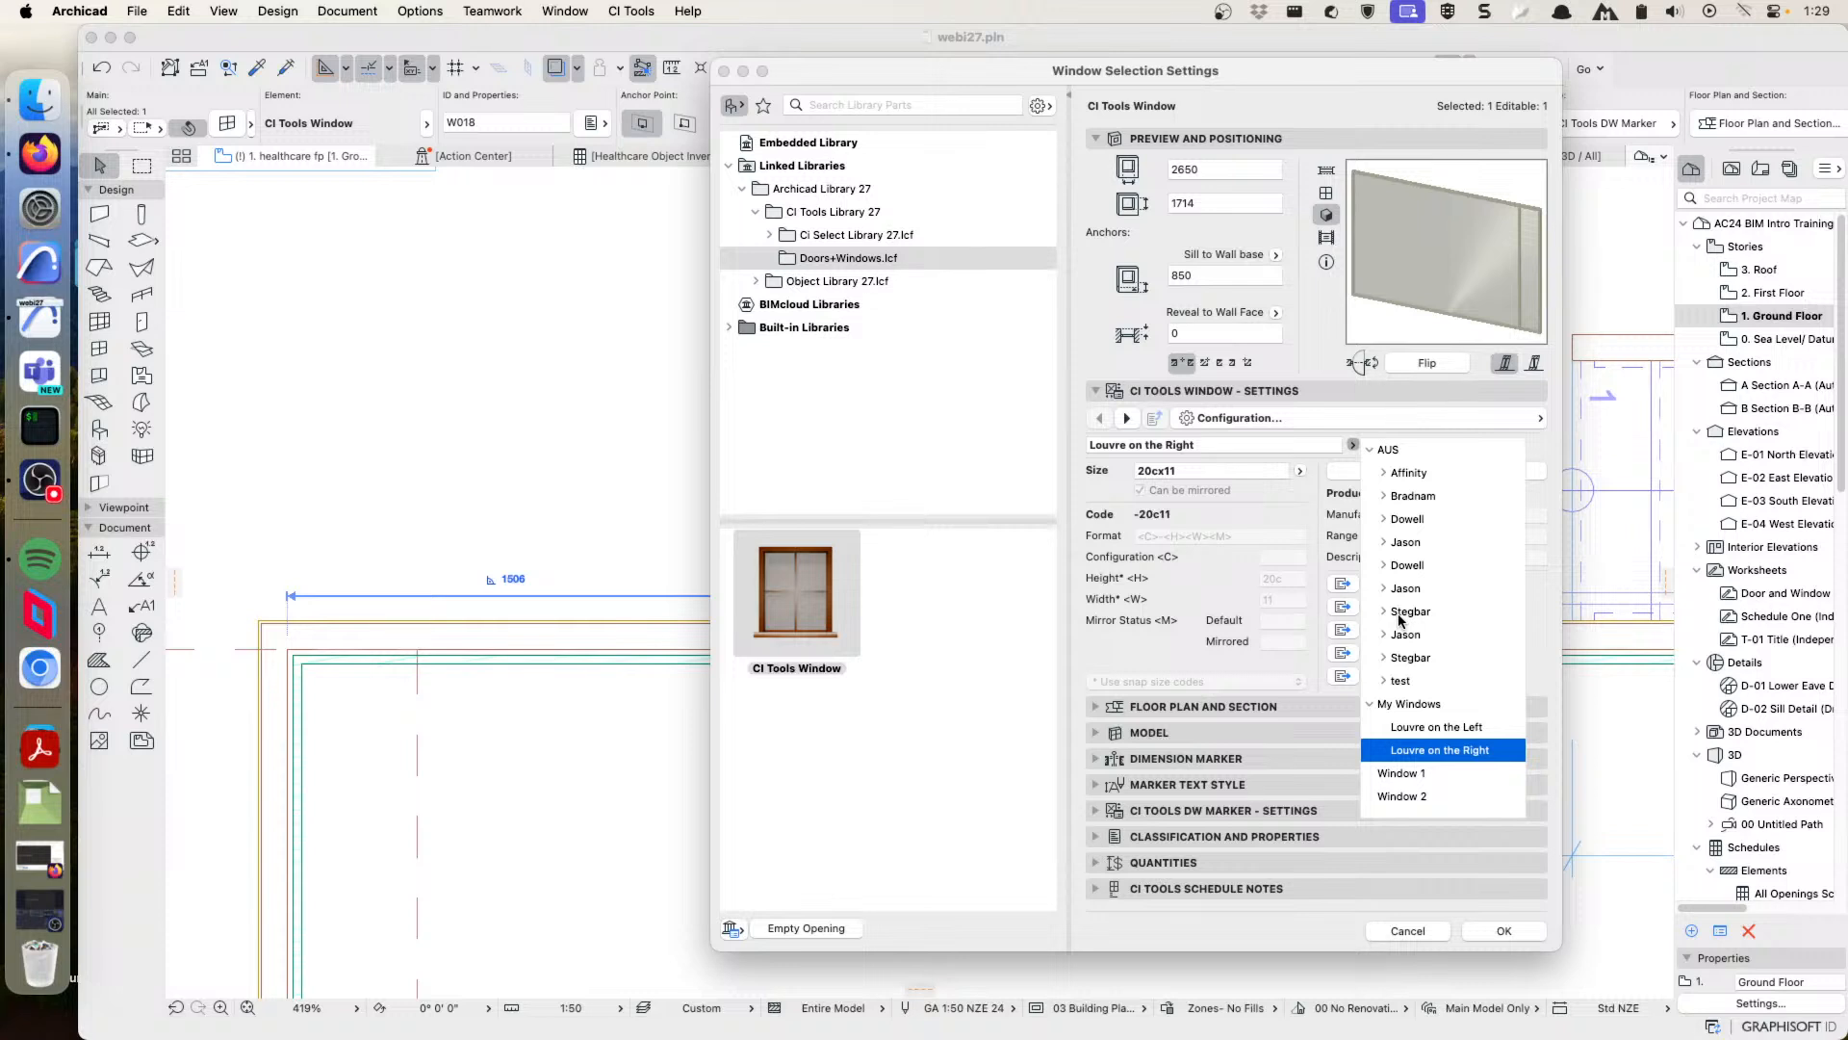
- Cancel the window settings and delete window W018 from the ground floor plan
left_click(1267, 533)
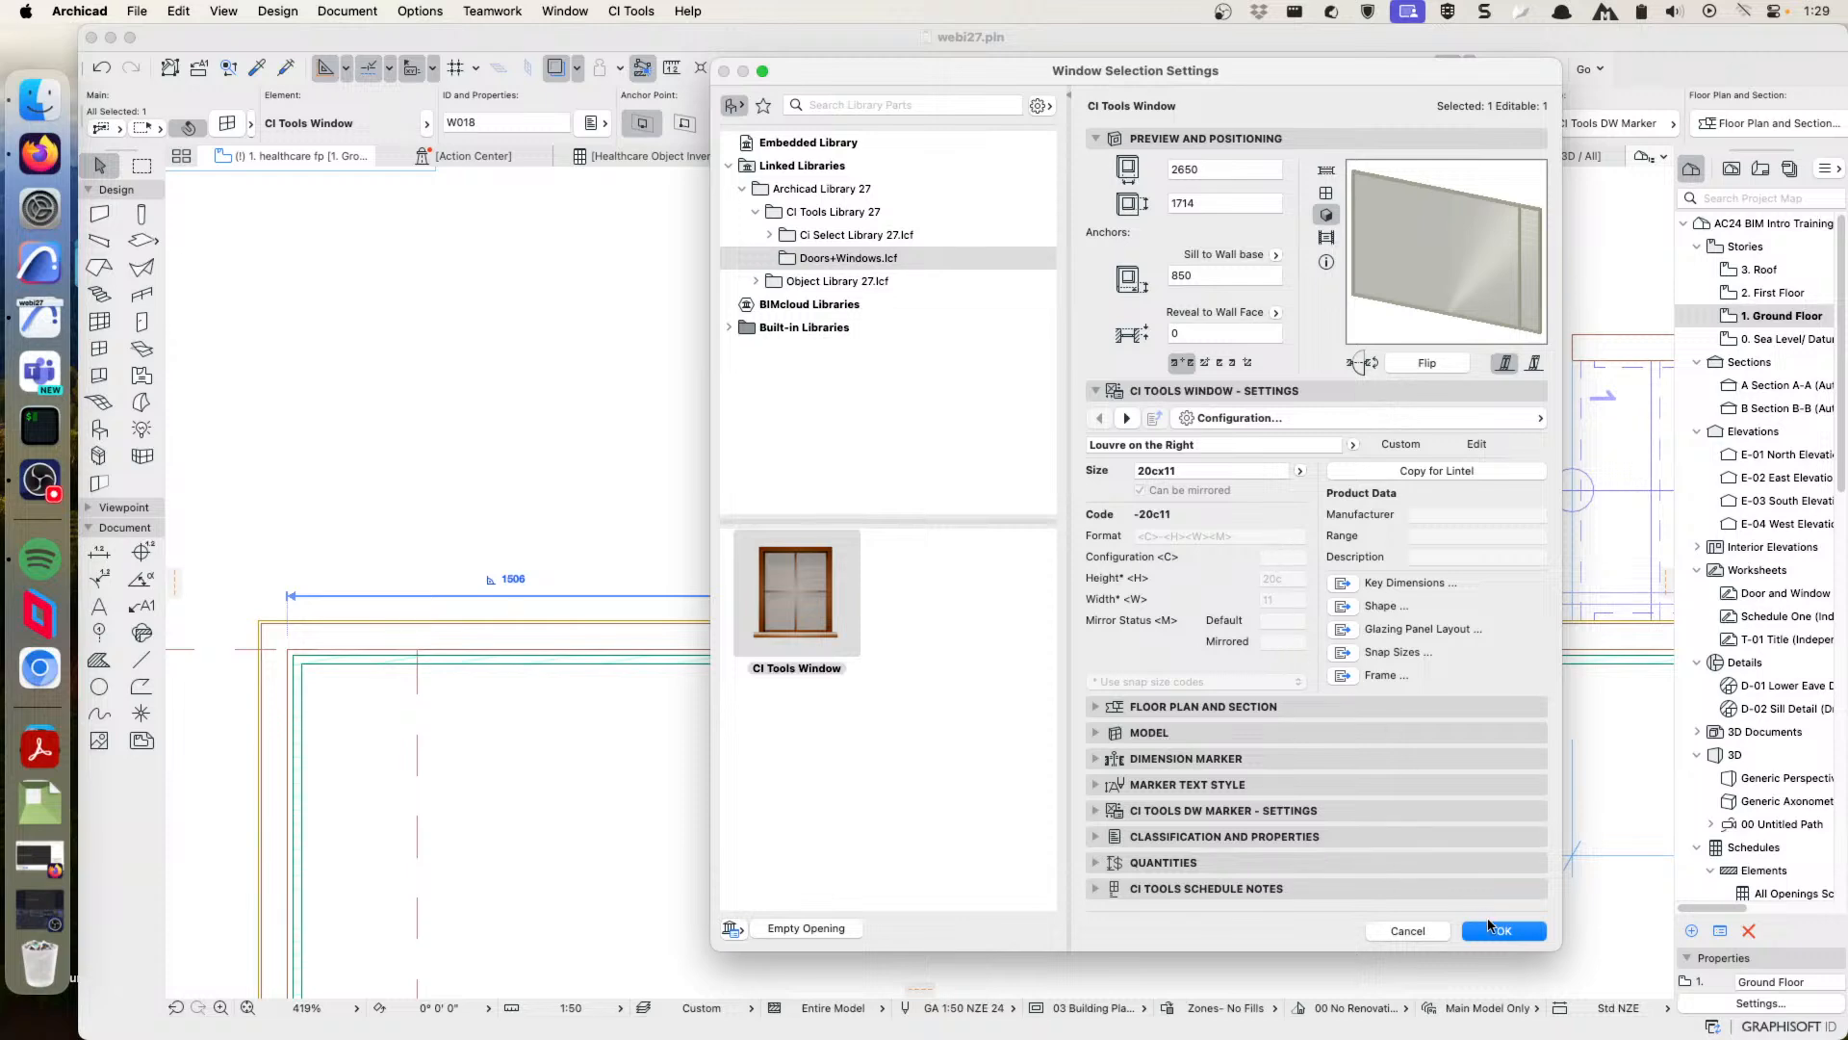
left_click(1411, 931)
scroll(1136, 739, "down", 5)
middle_click_drag(1136, 740, 997, 624)
key("Delete")
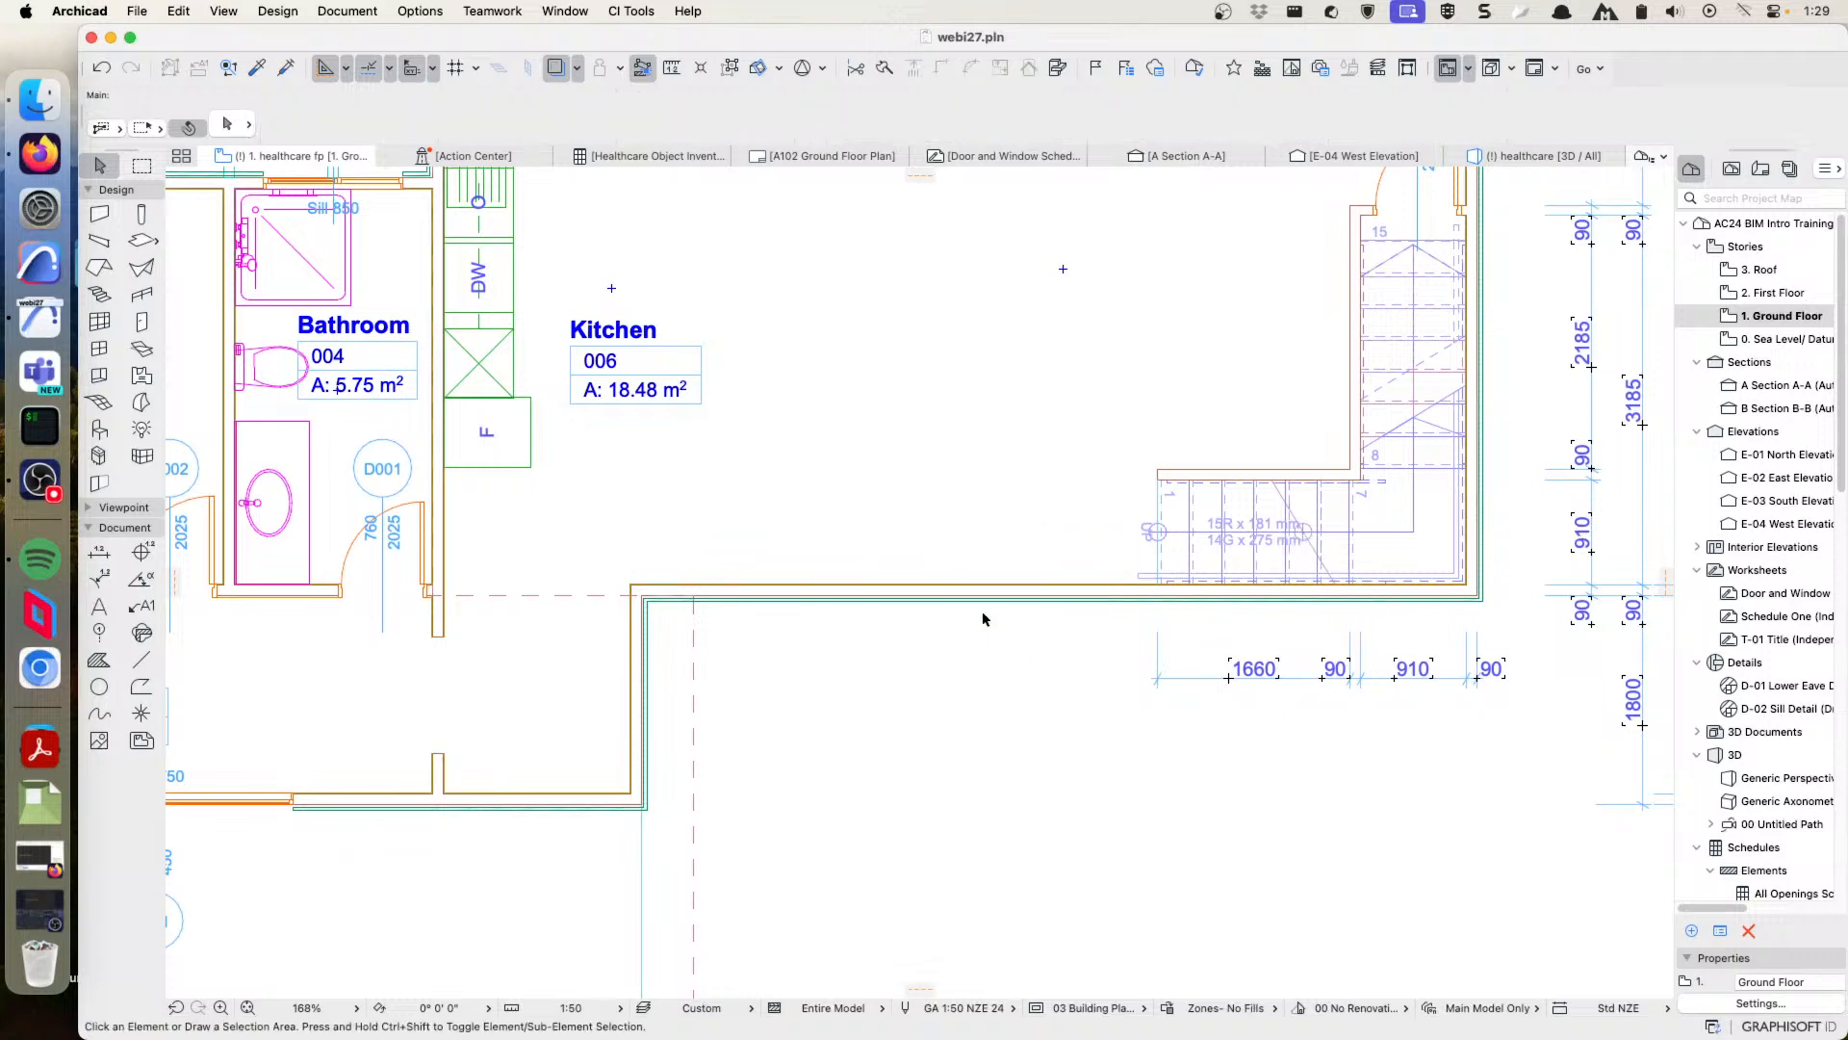
- Draw a tall rectangular slab in the empty area of the ground floor plan south of the stairs
scroll(981, 610, "down", 3)
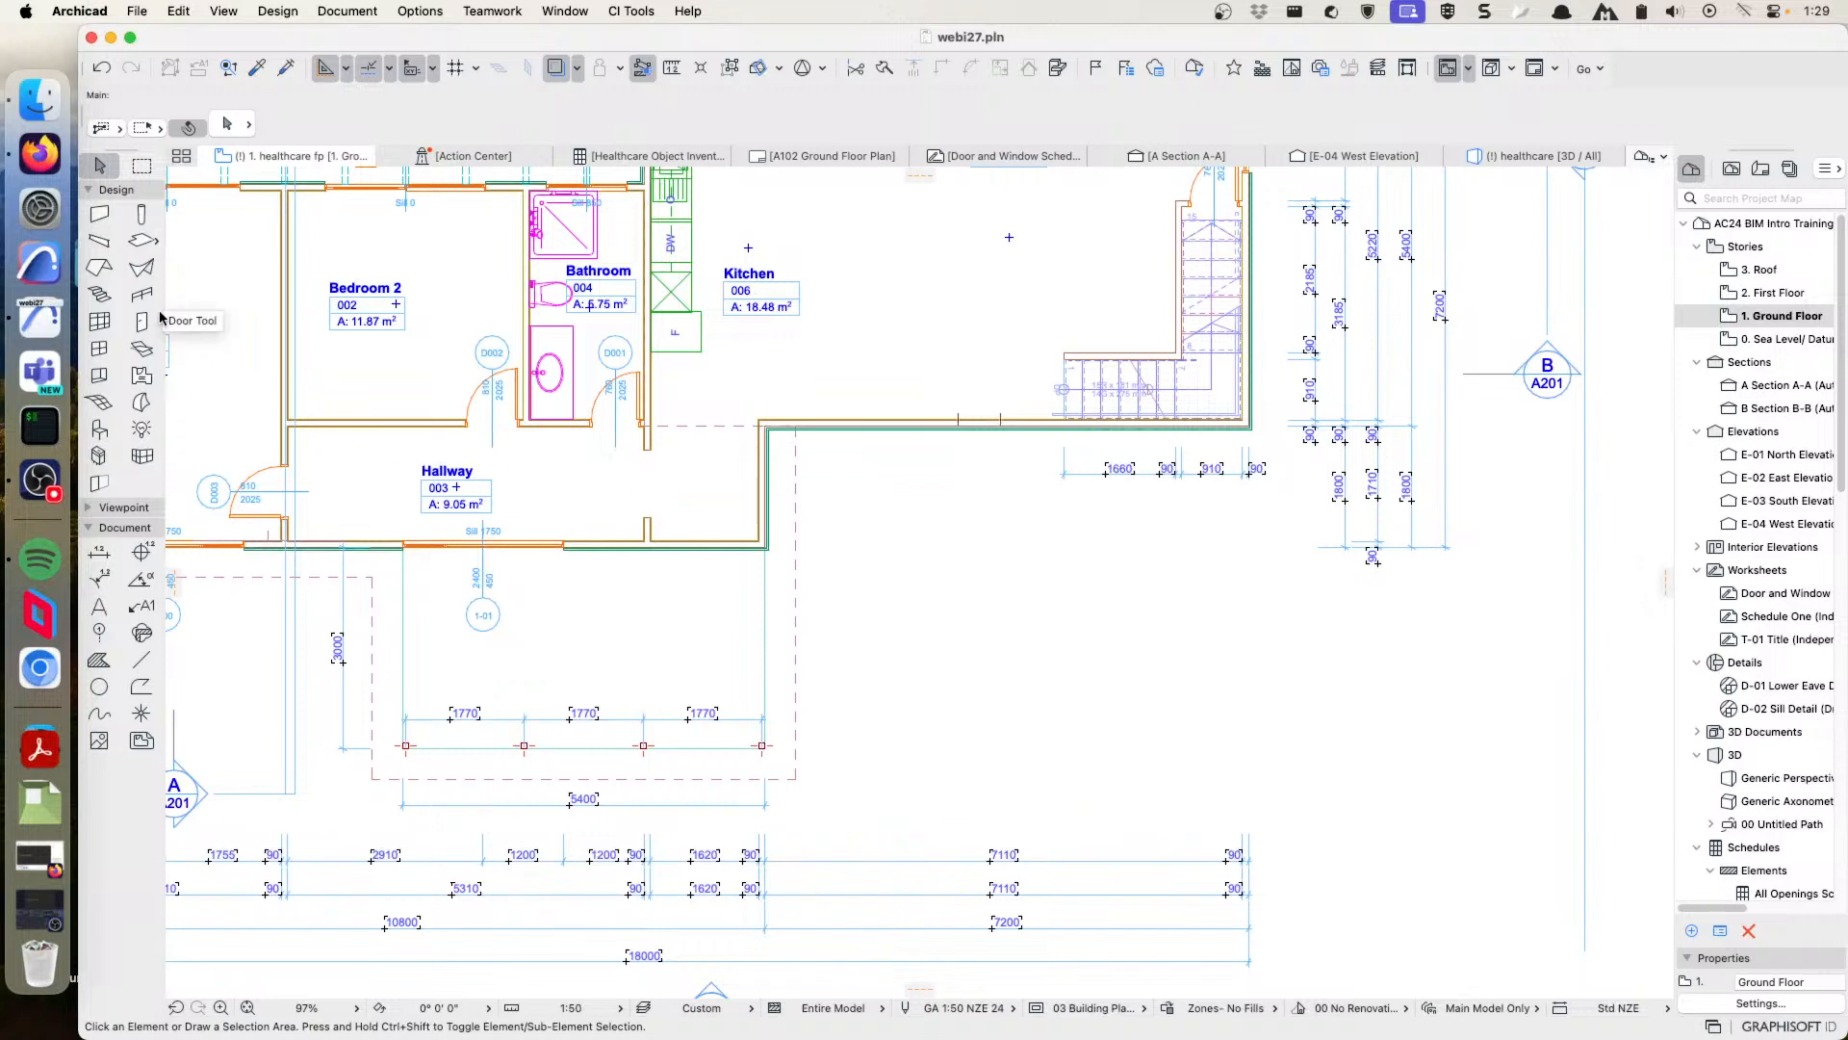
left_click(142, 242)
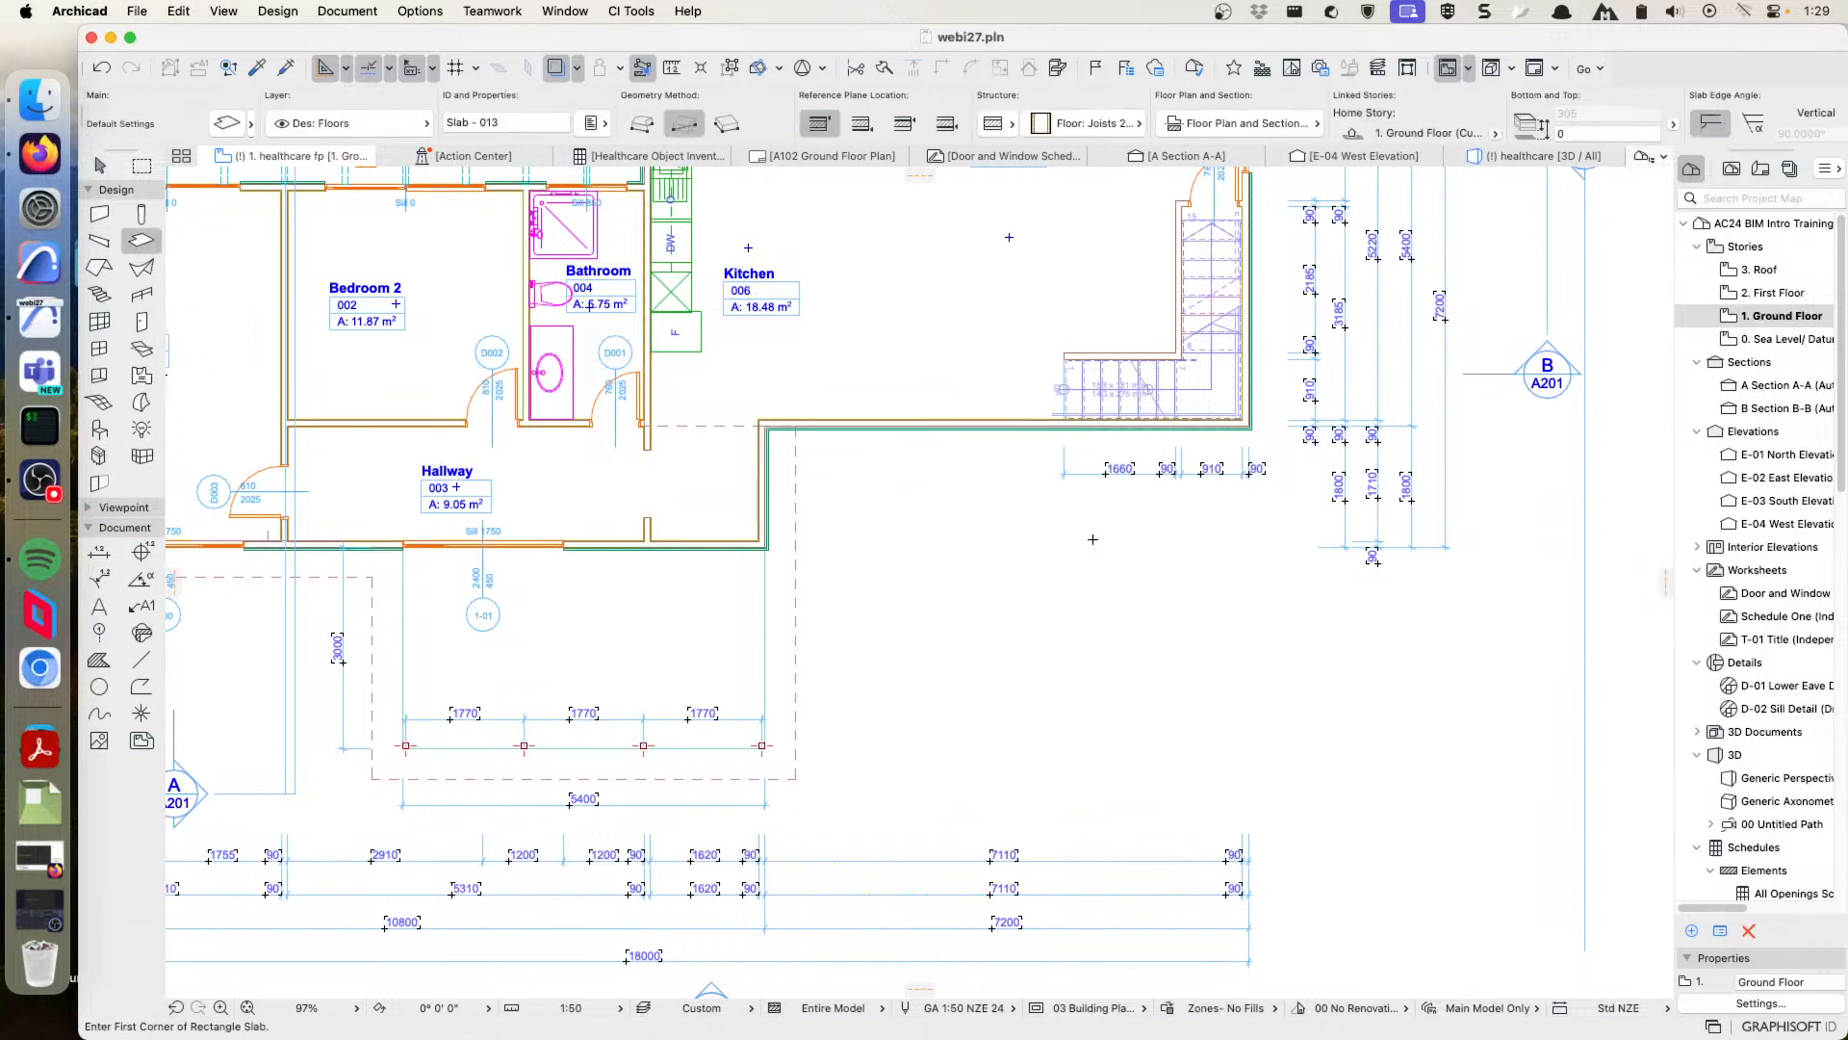
left_click(1071, 577)
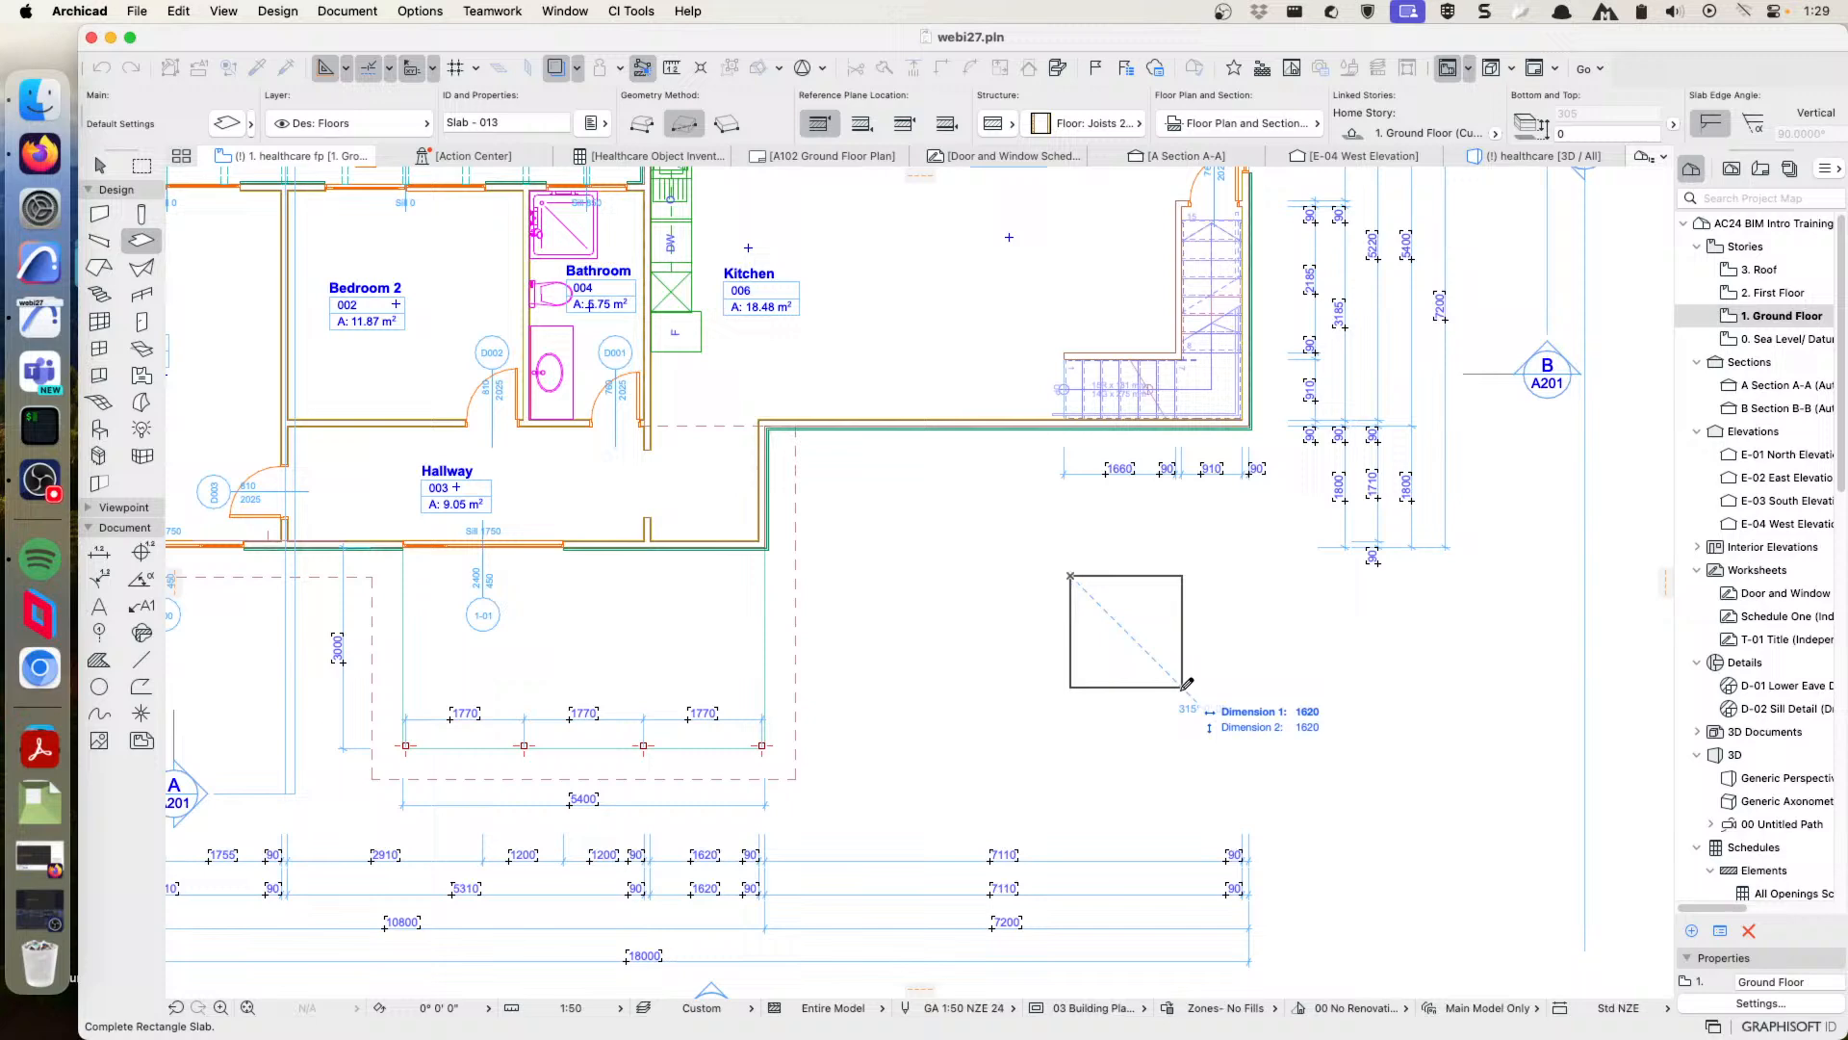
left_click(1162, 788)
scroll(1160, 708, "up", 5)
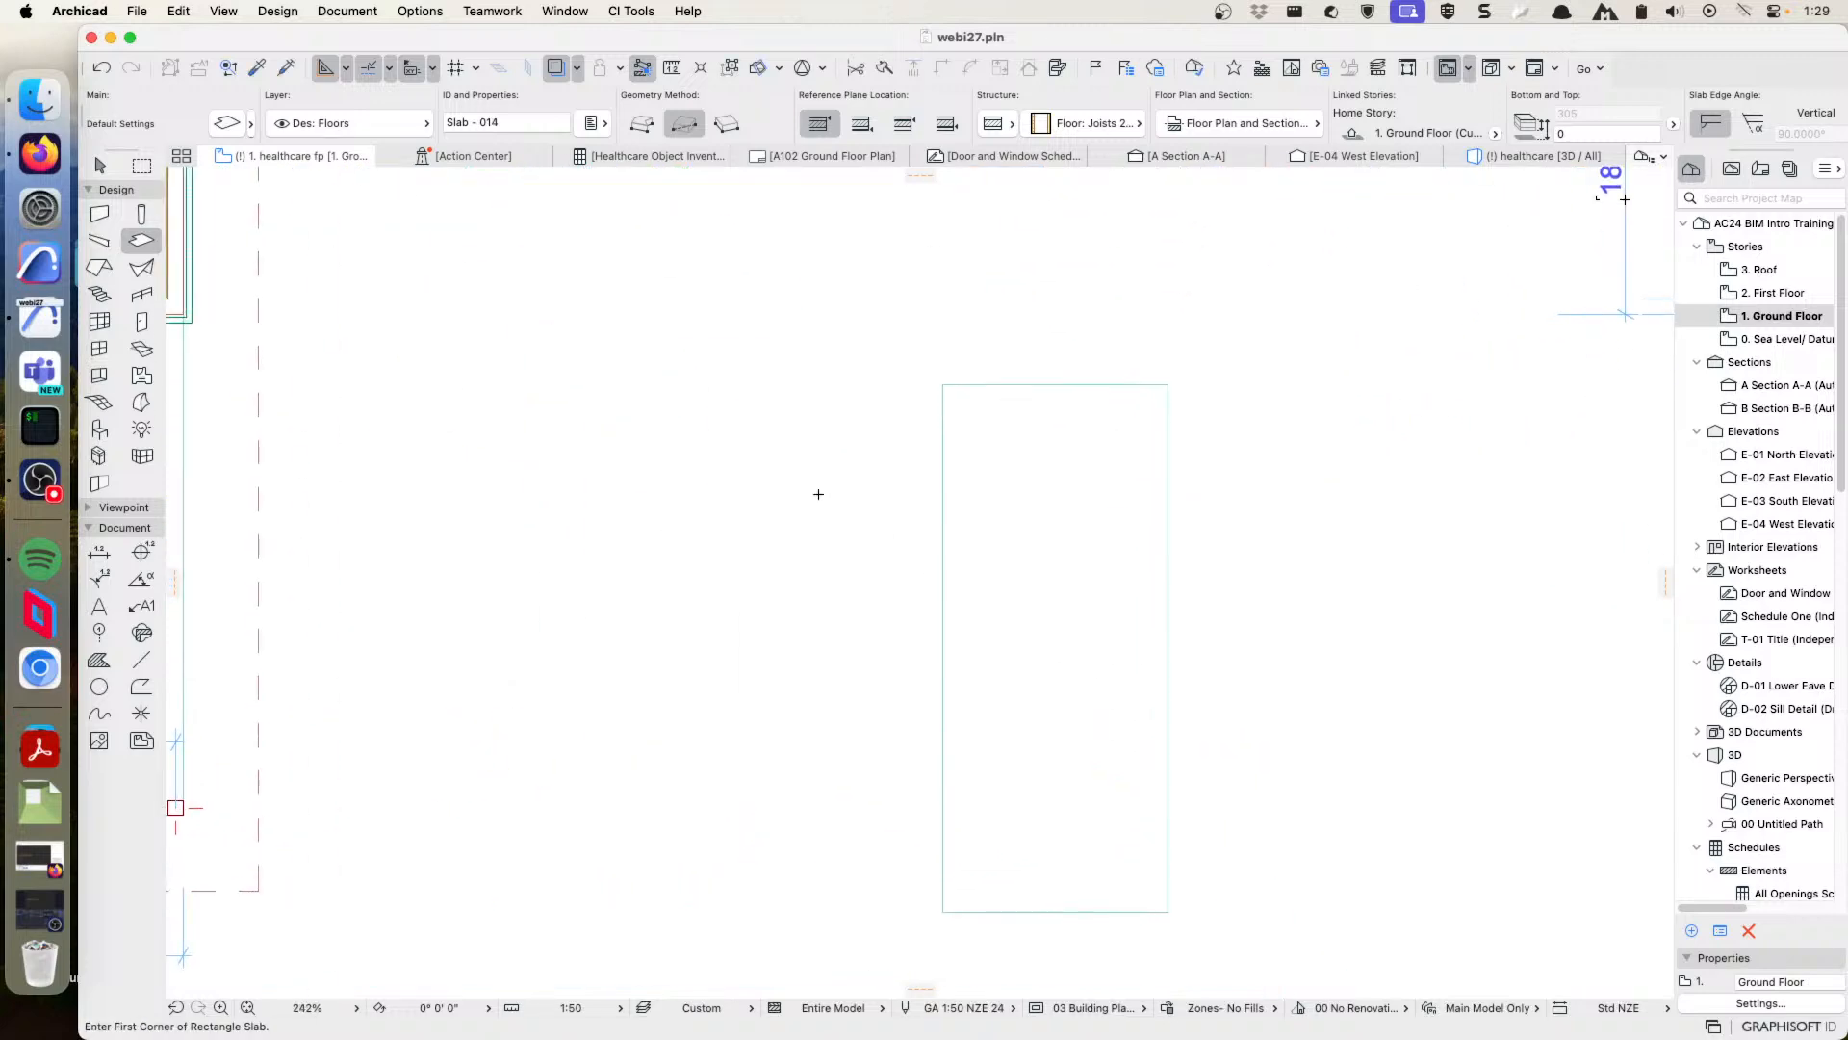
- Reshape the slab by adding an inward-pulled node to its left edge (about 205 mm), right edge and bottom edge
left_click(100, 166)
left_click(944, 511)
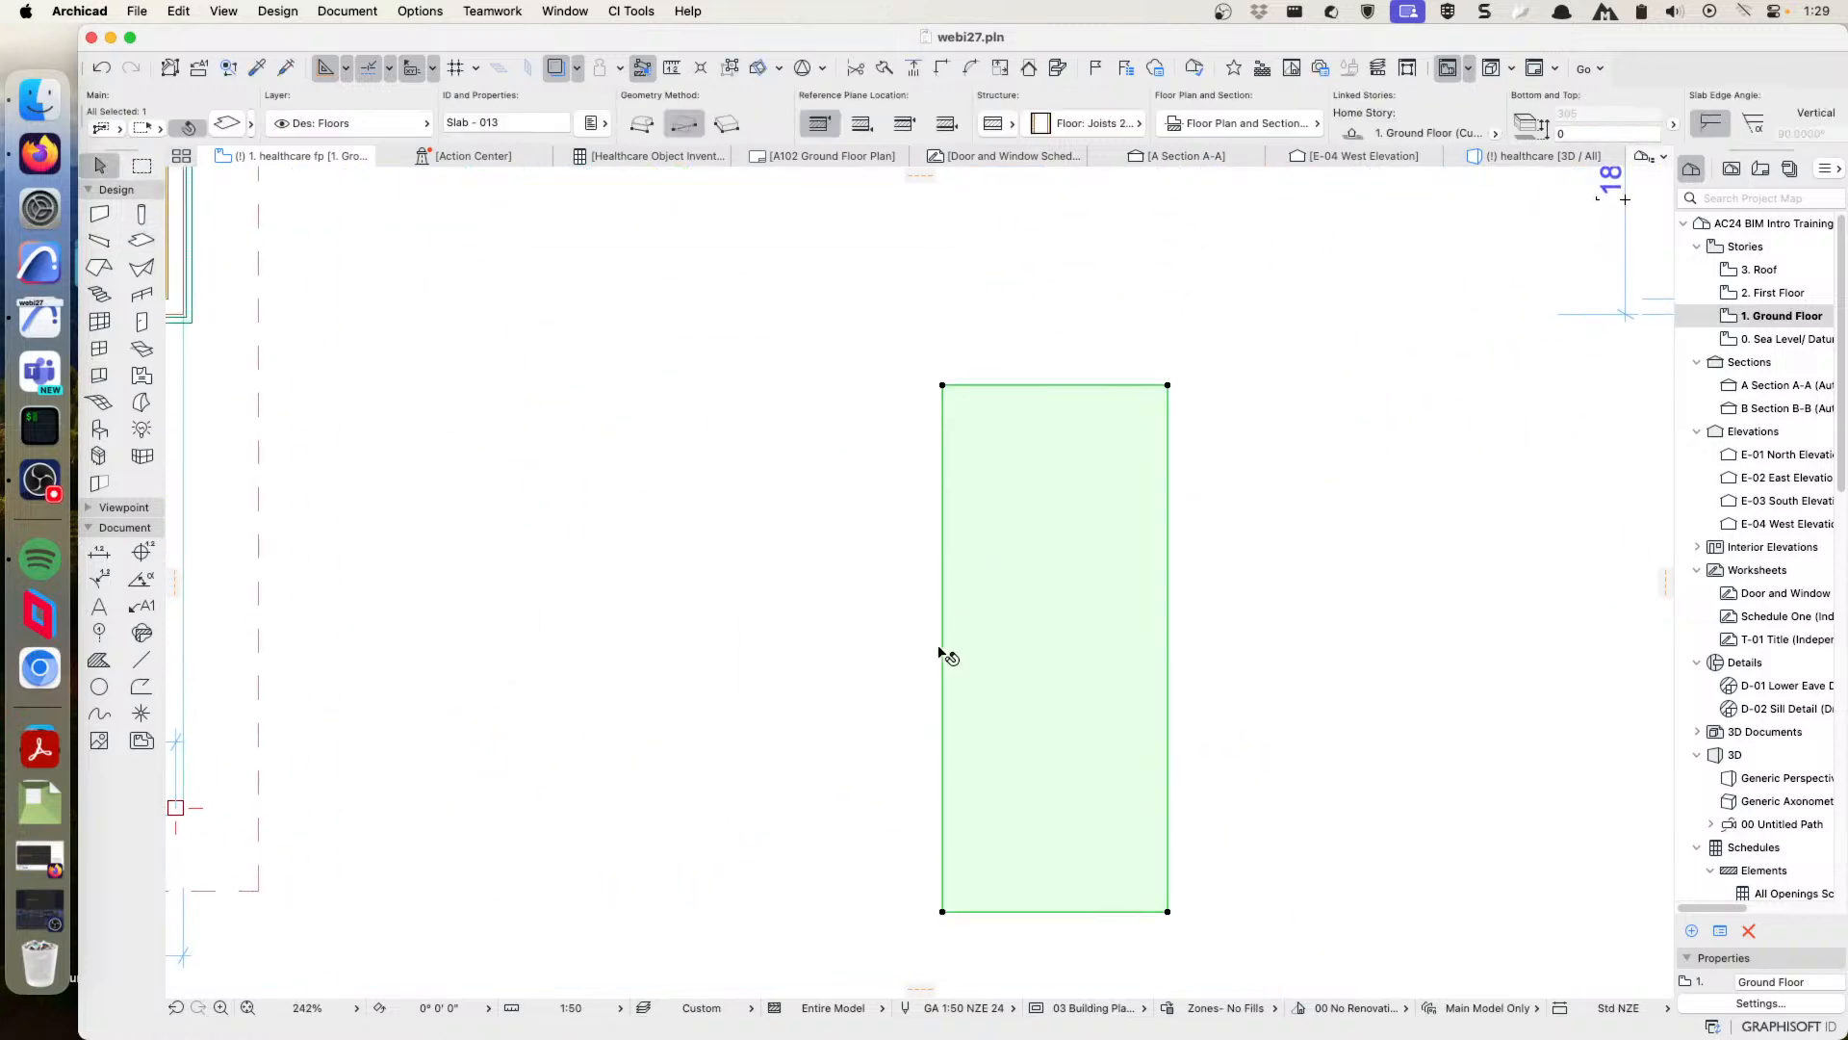
left_click(945, 655)
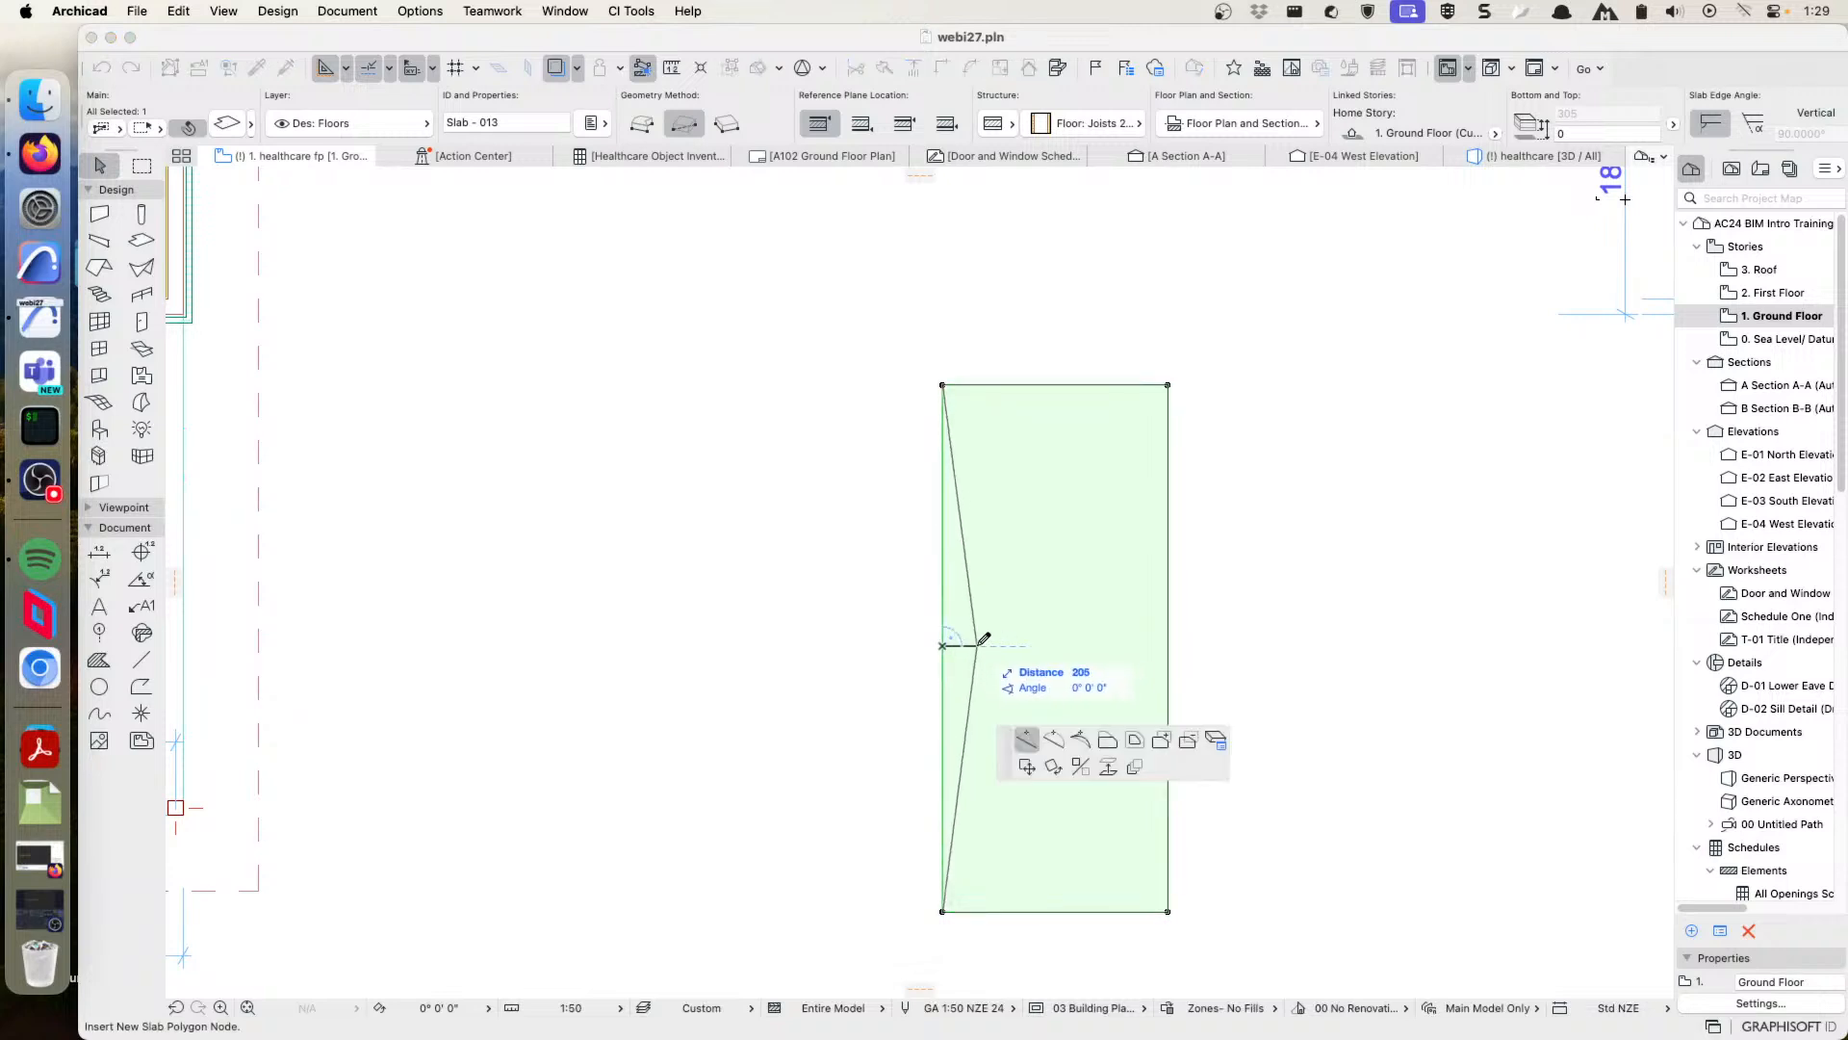
left_click(977, 645)
left_click(1162, 638)
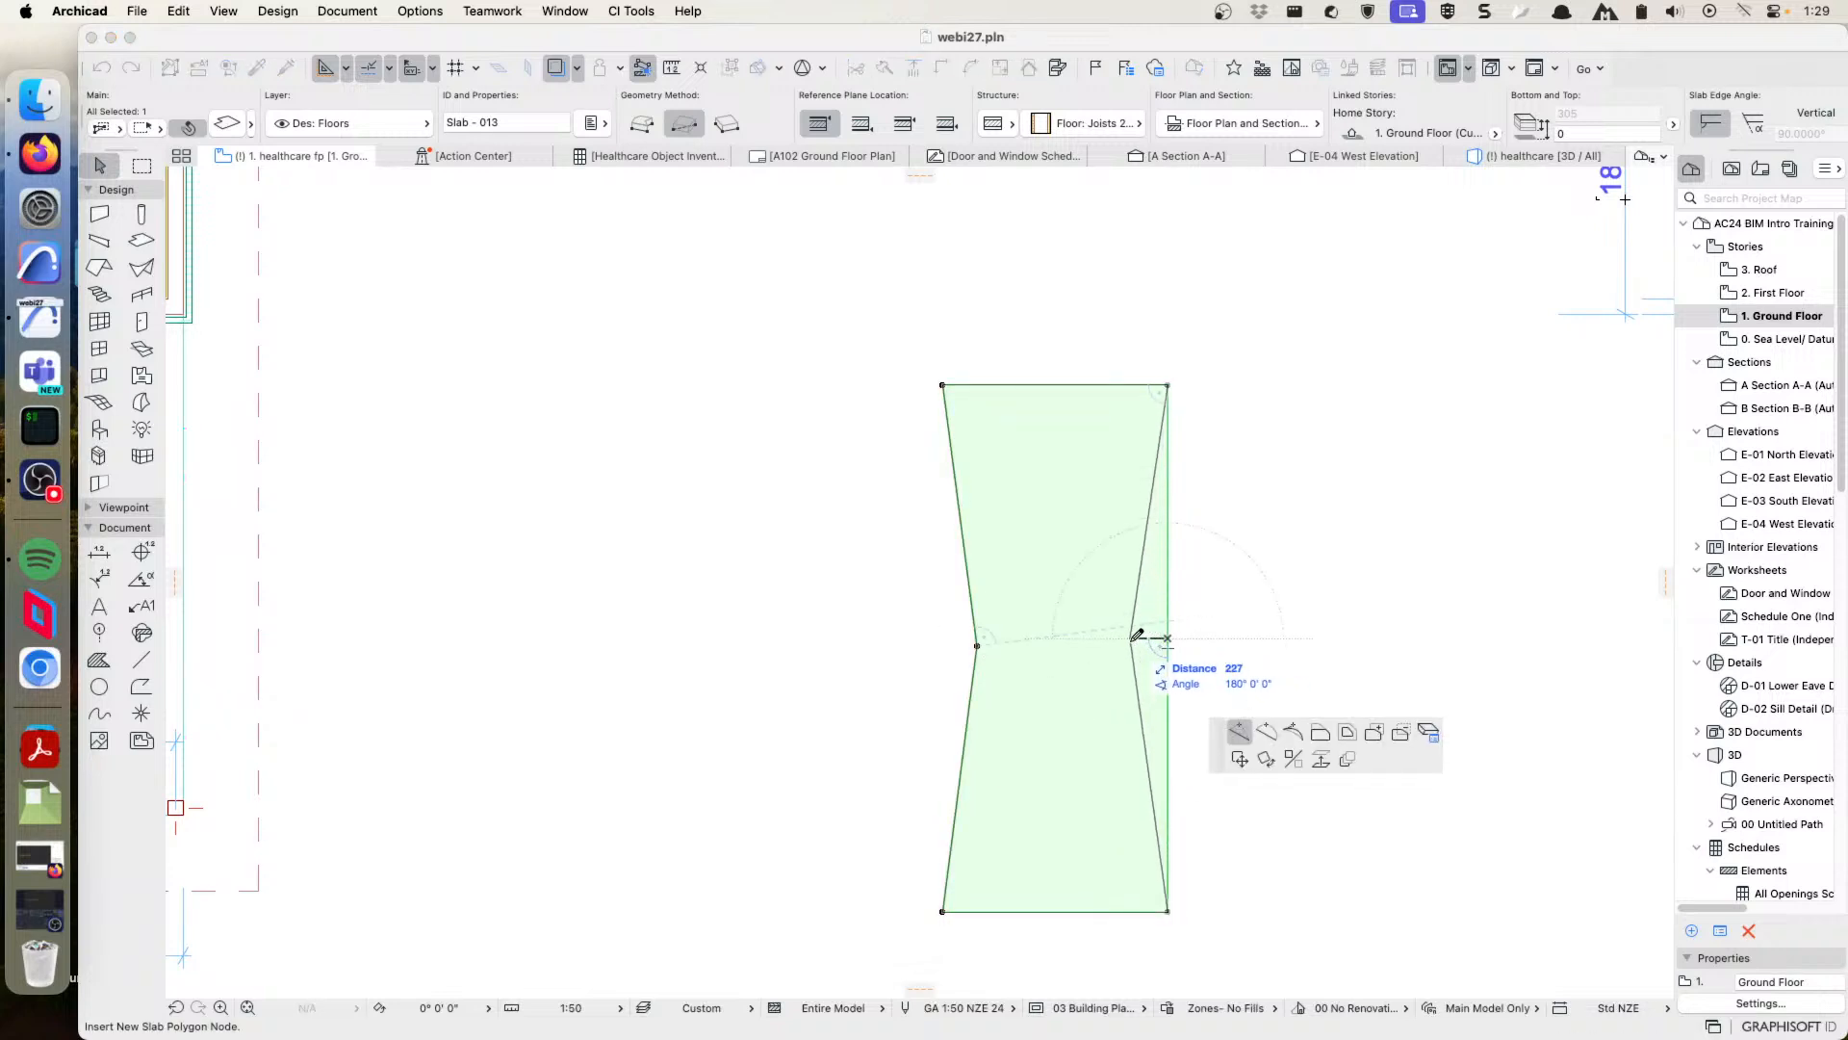
left_click(1124, 639)
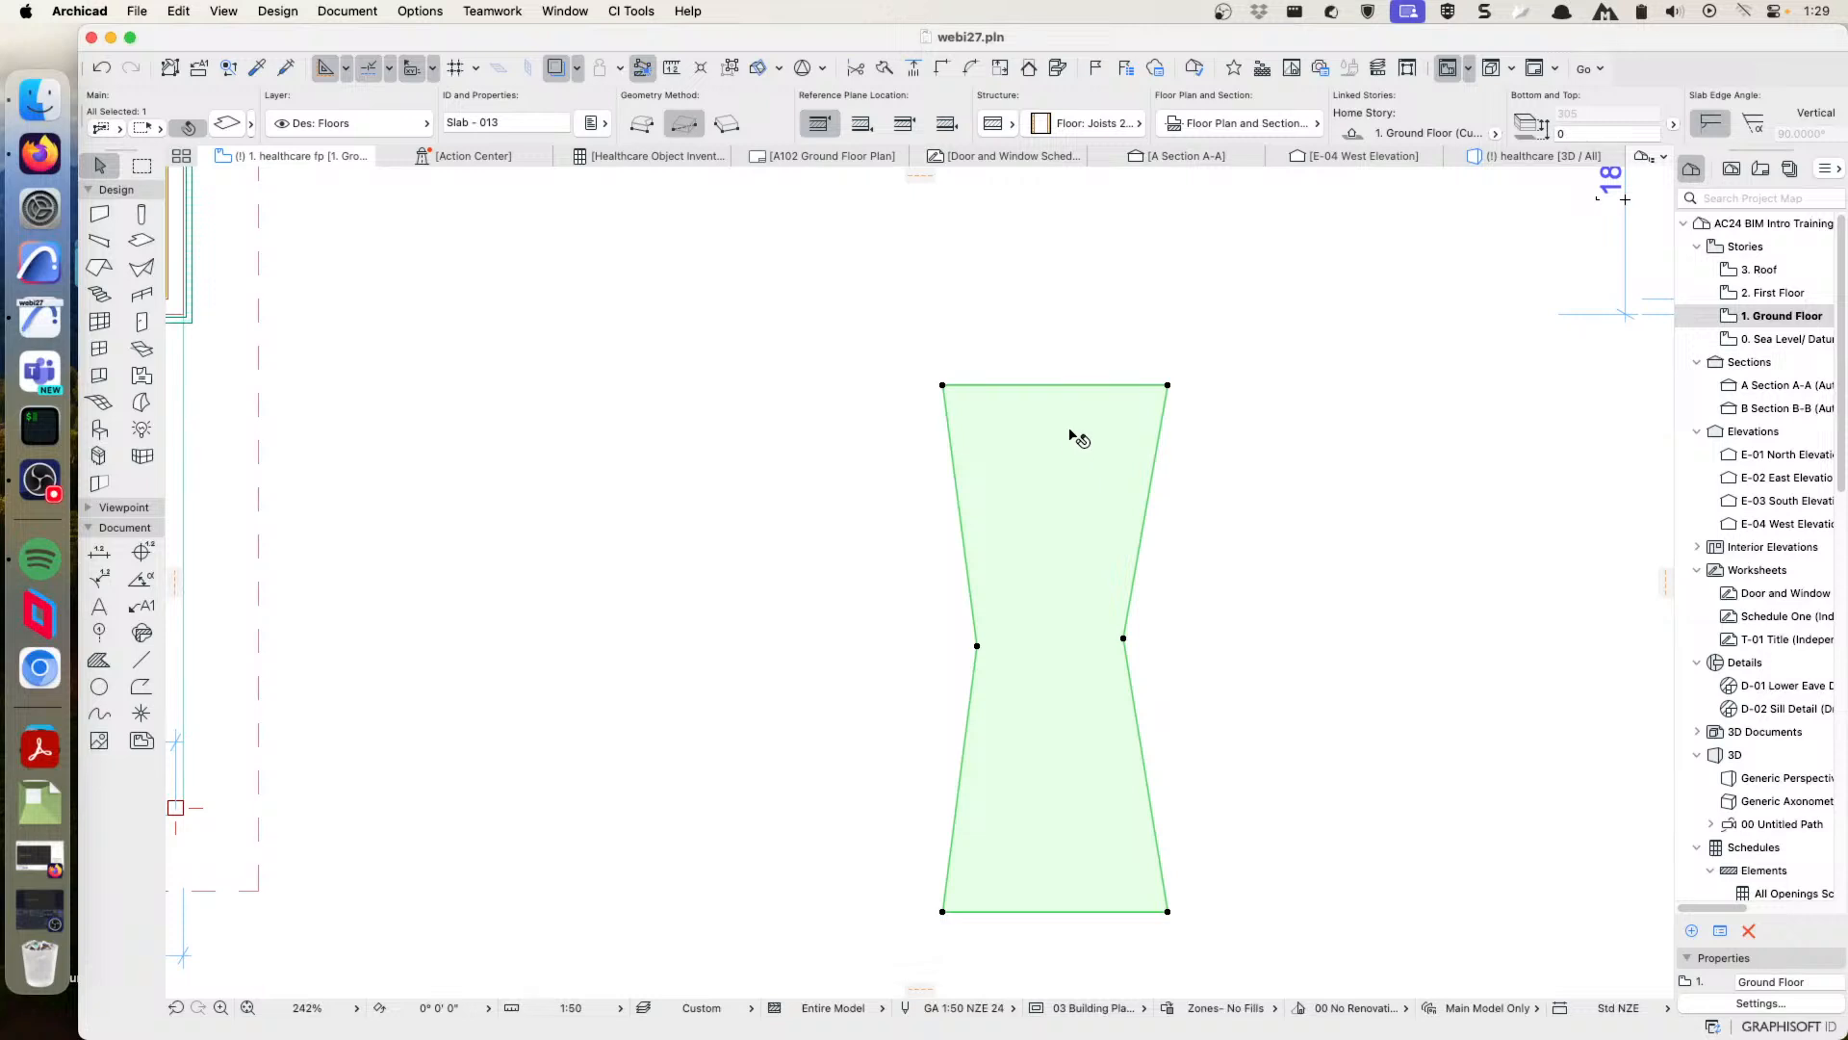
left_click(1052, 910)
left_click(1053, 870)
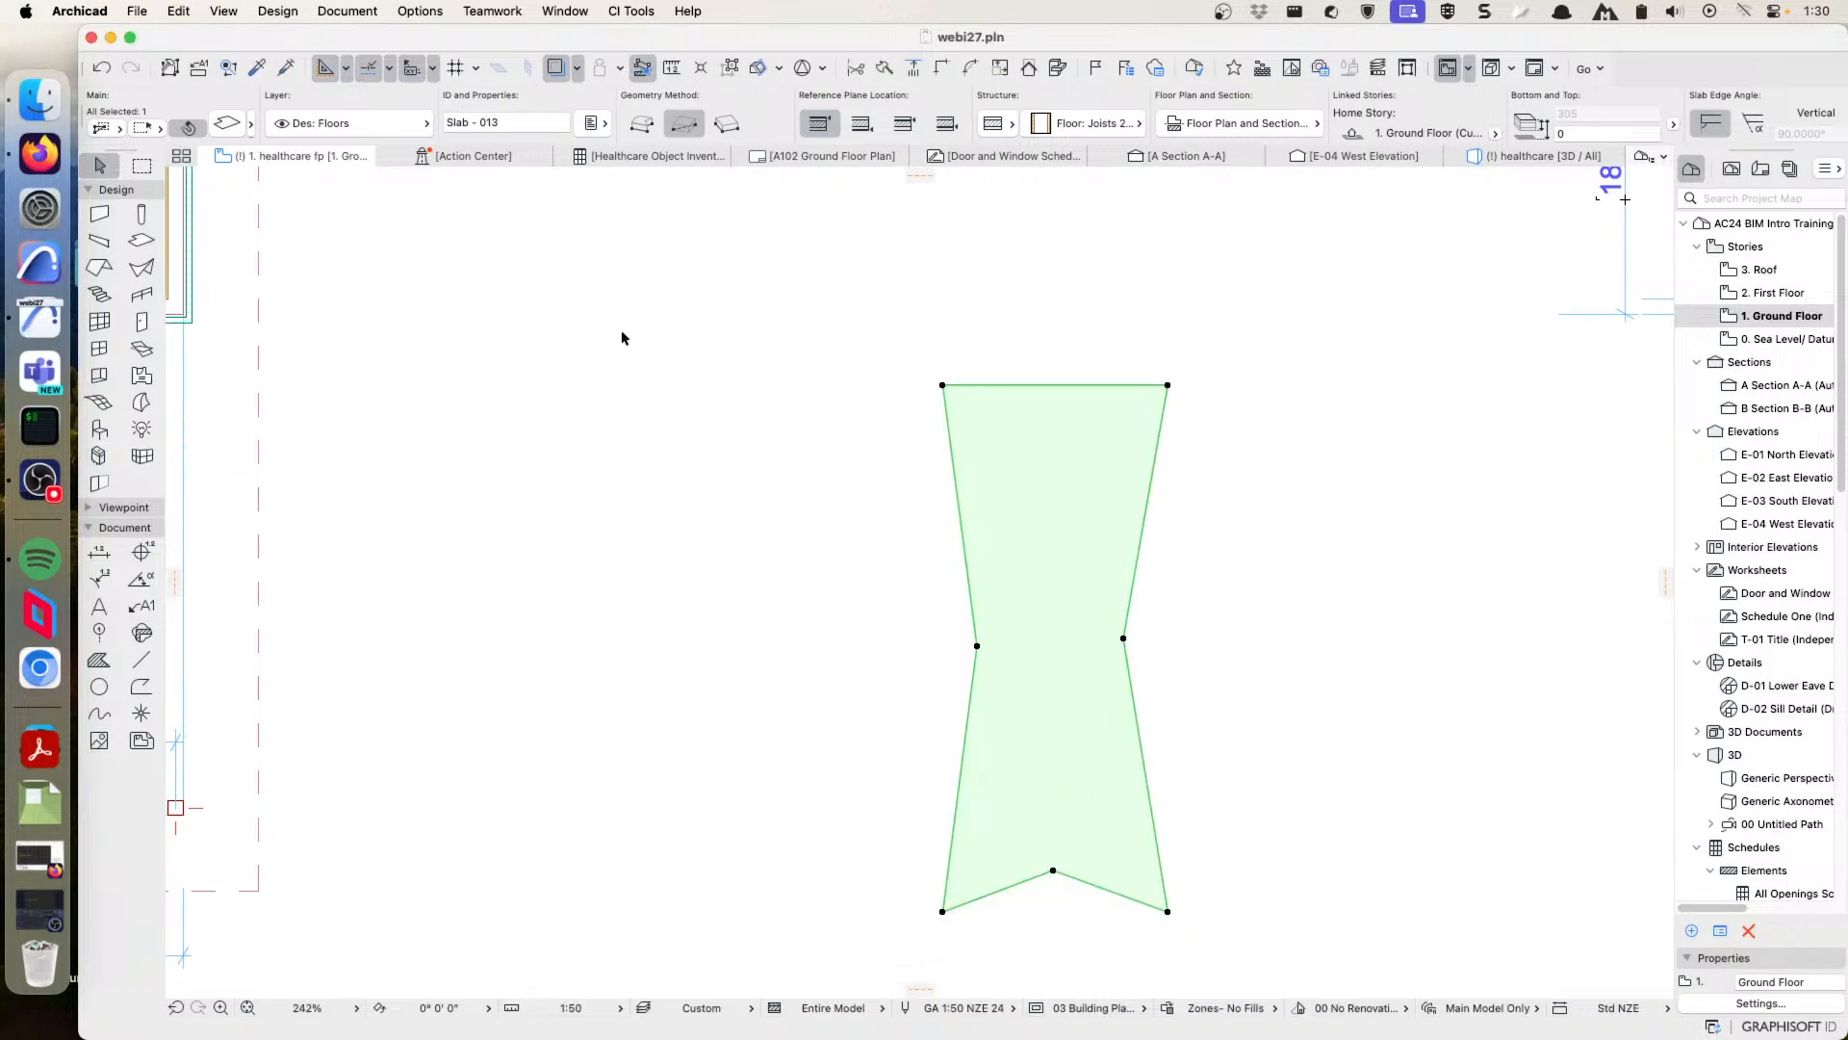
- Save the selected slab as a door leaf named "Door Leaf 1" in the Embedded Library
left_click(137, 11)
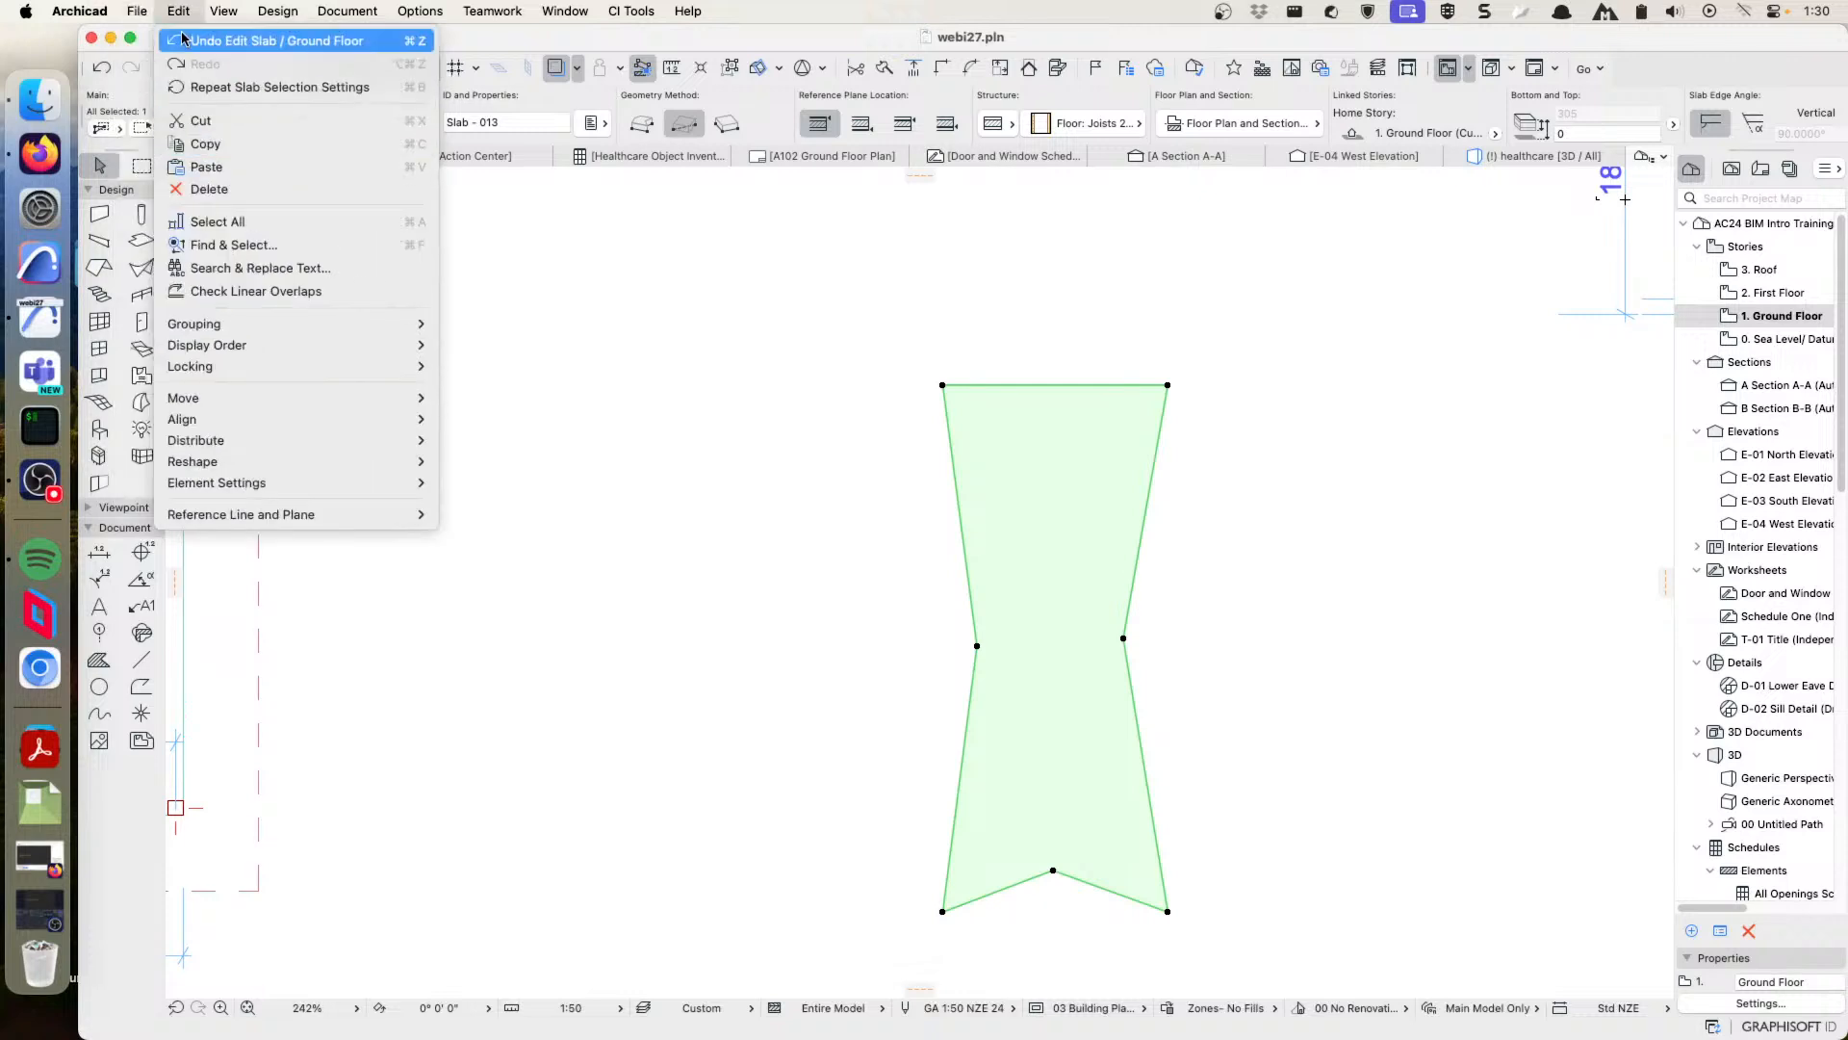
mouse_move(137, 12)
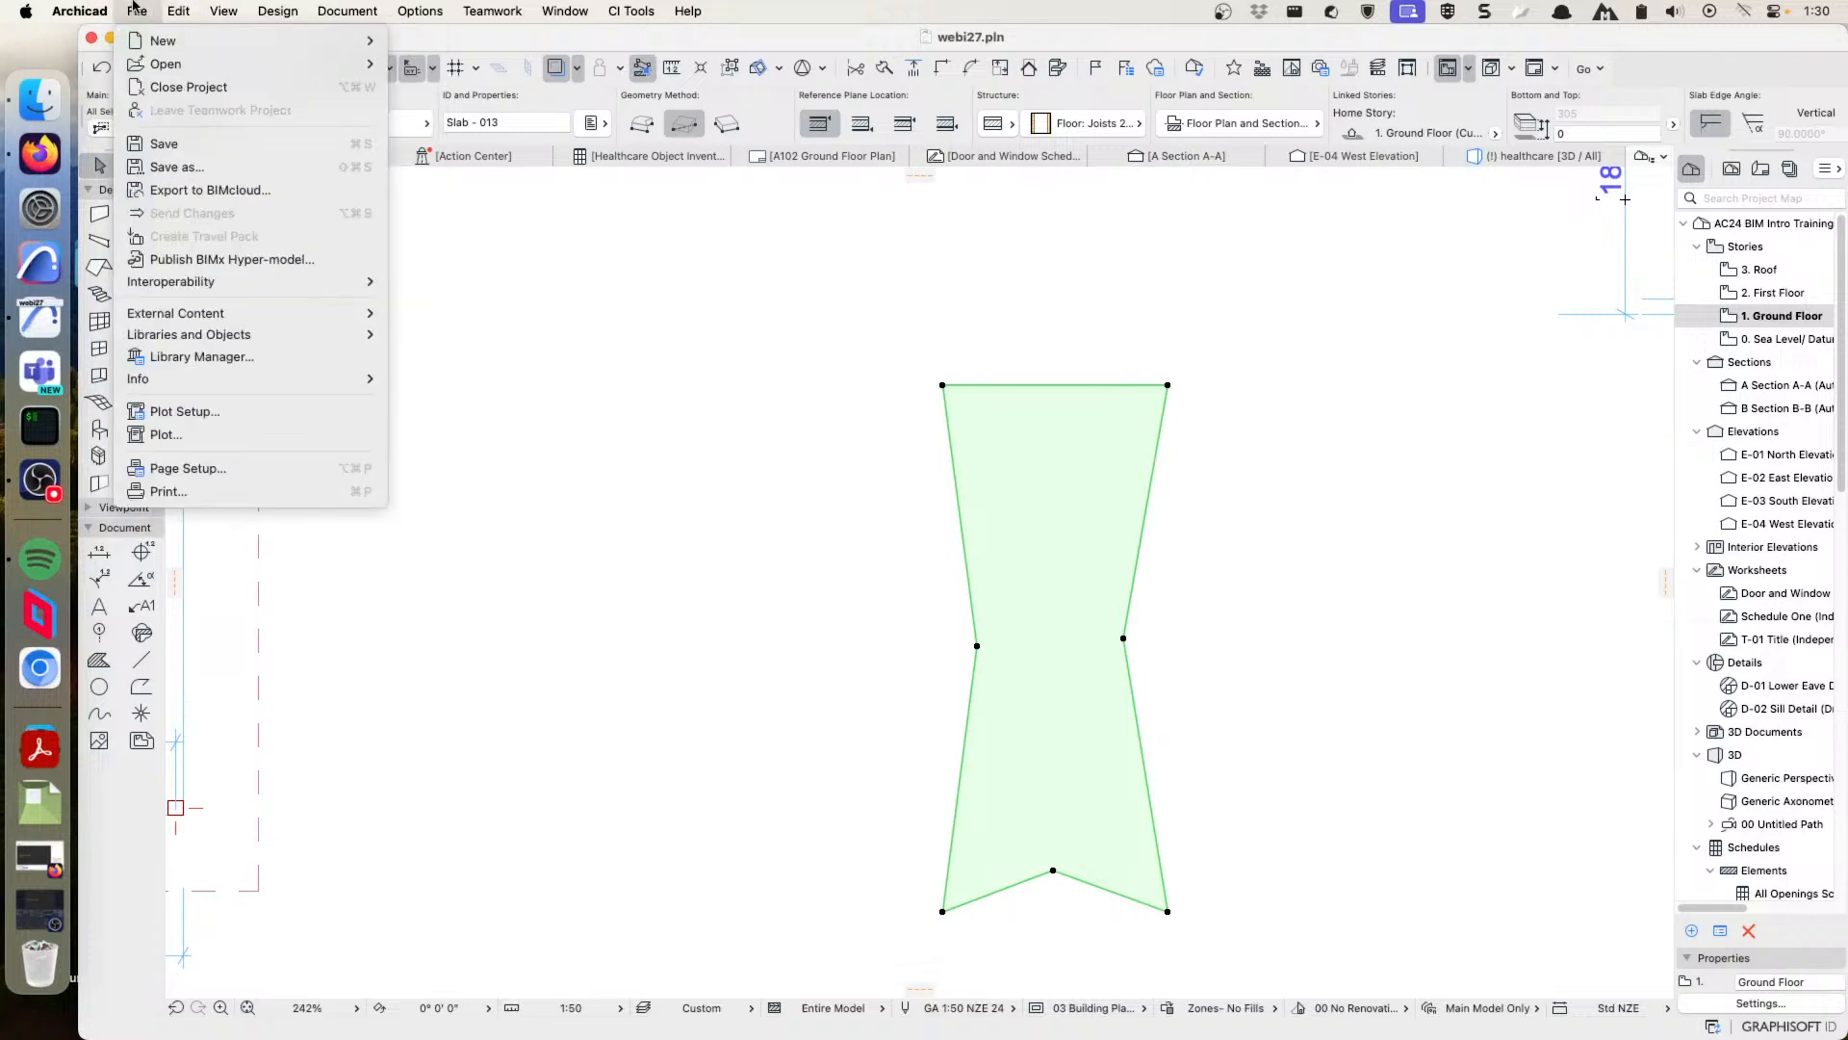
mouse_move(255, 332)
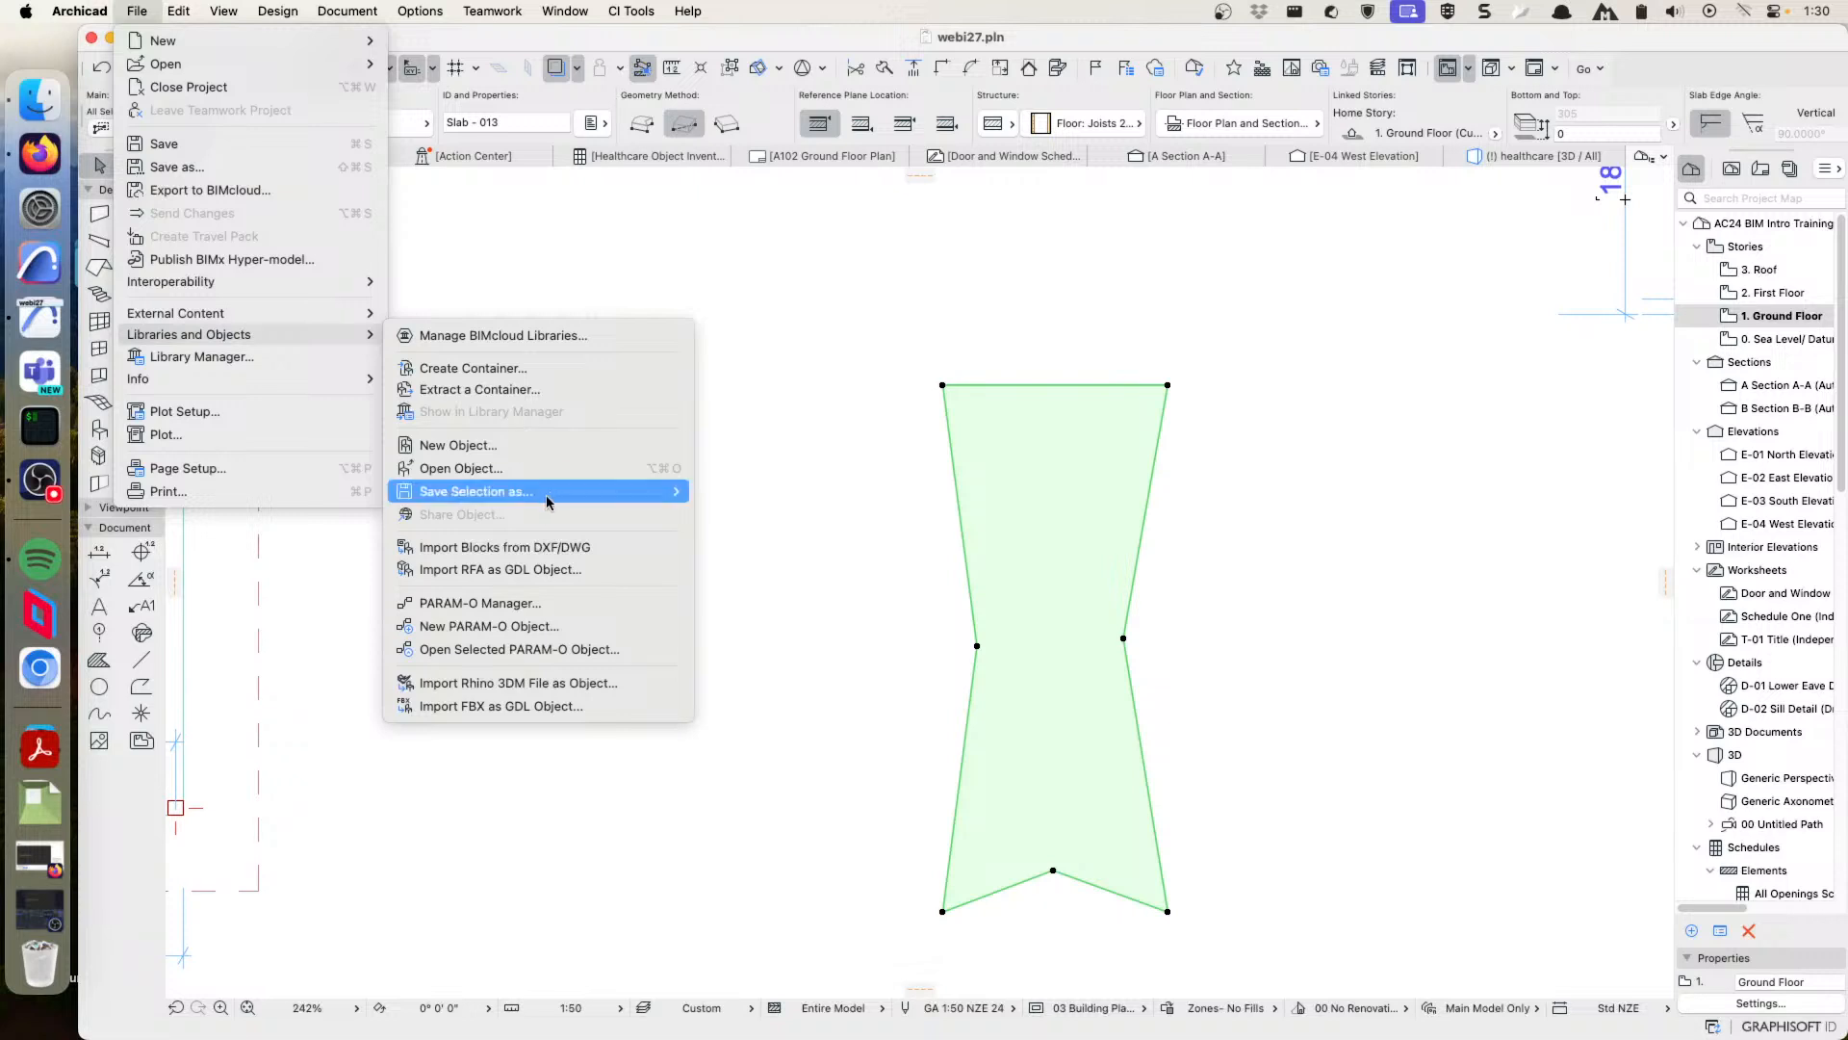
mouse_move(552, 495)
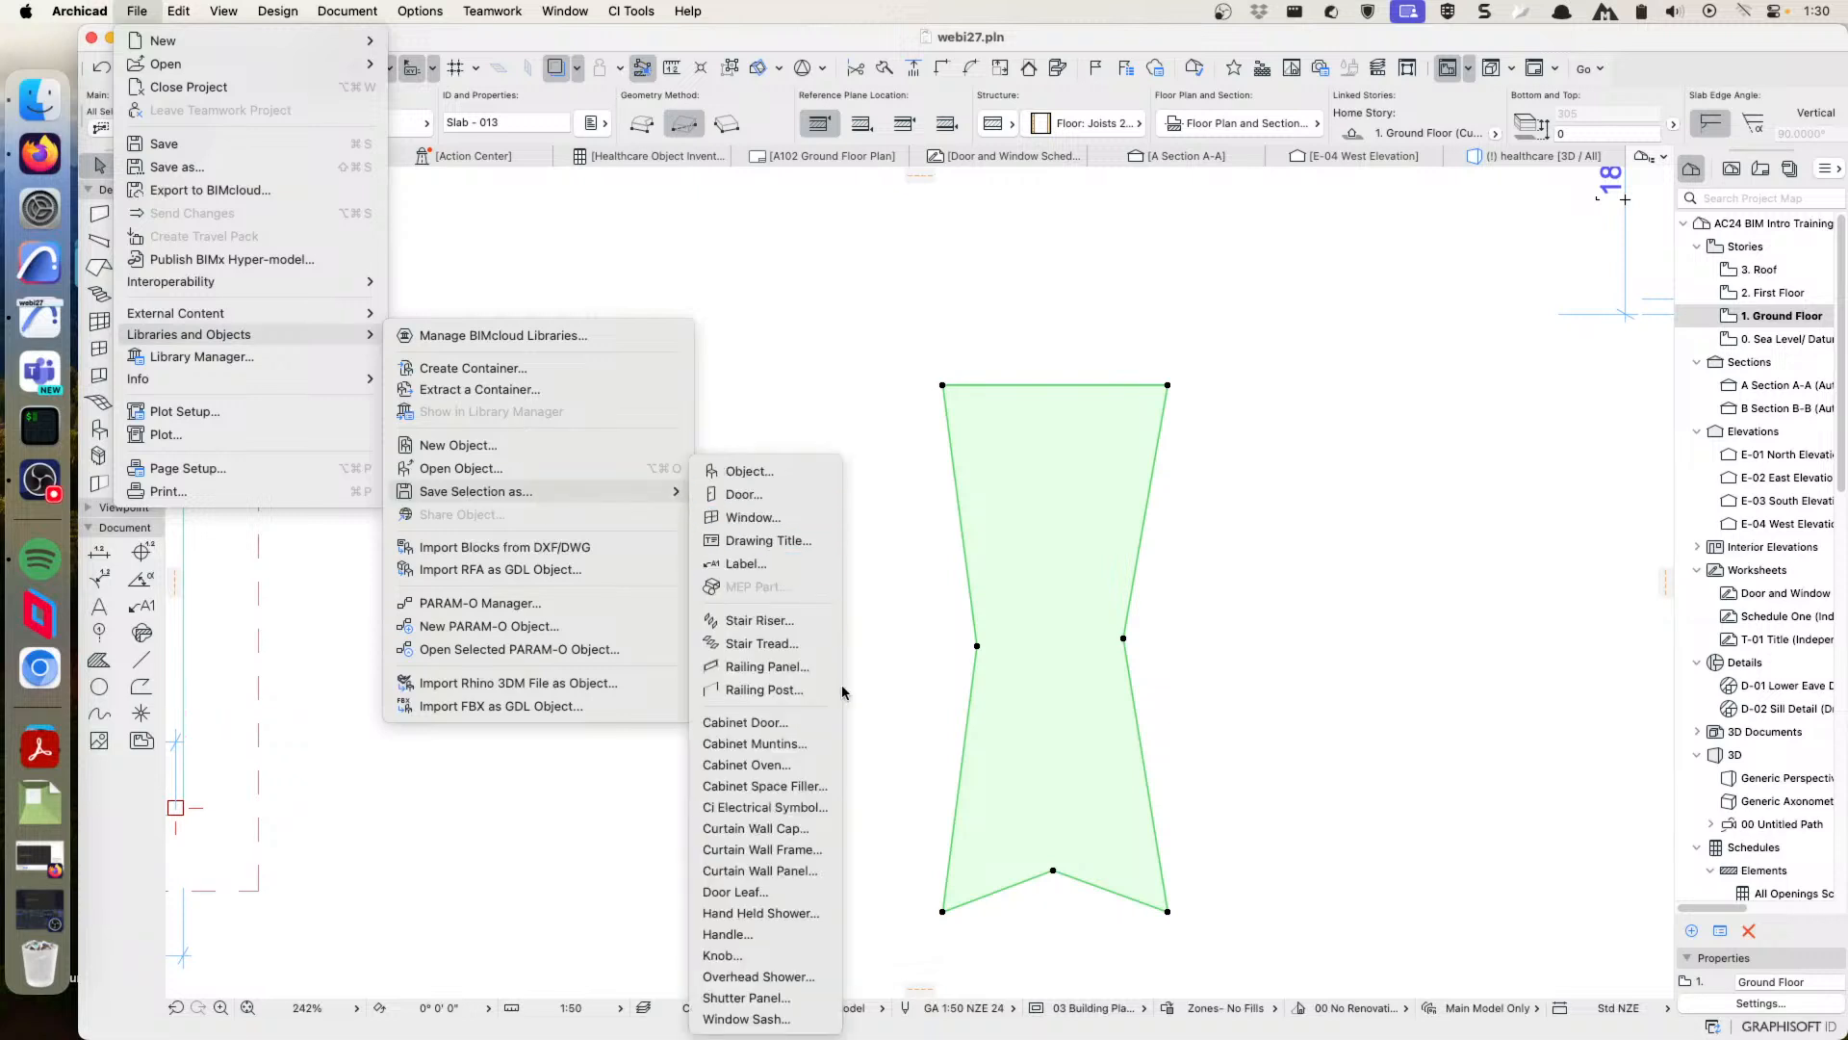
left_click(731, 893)
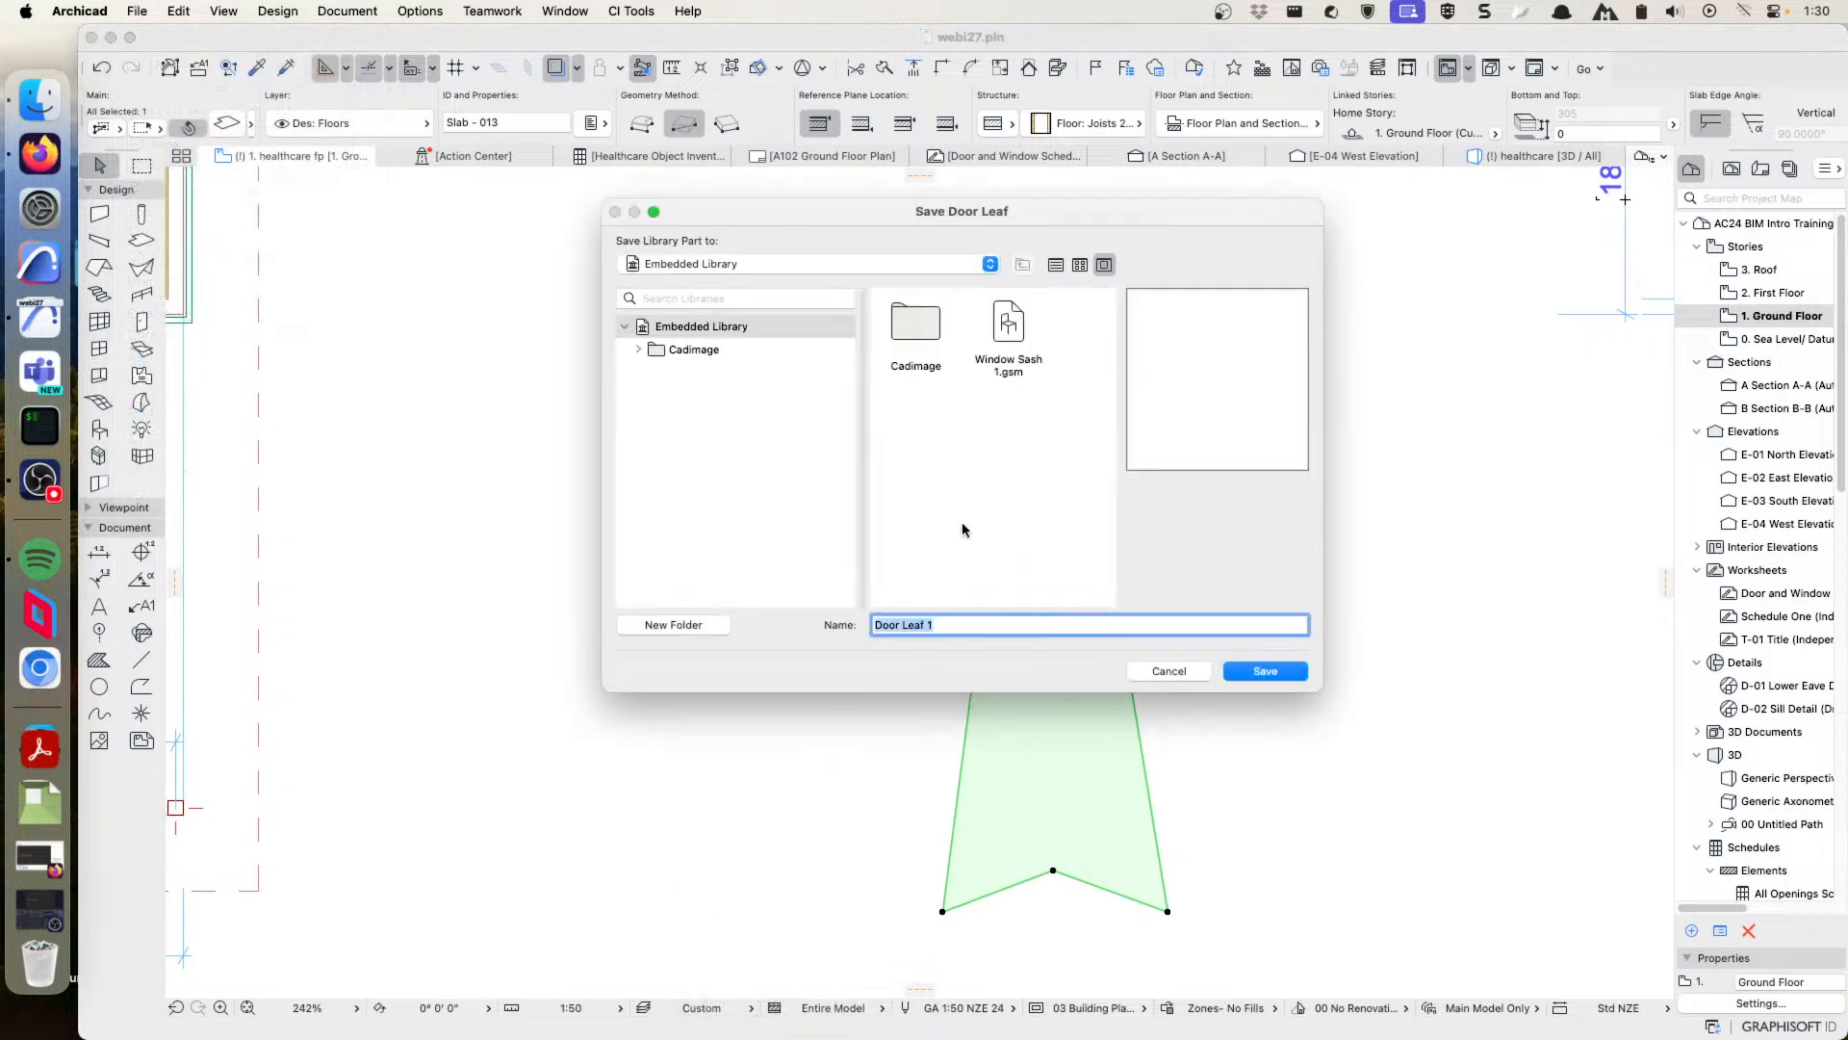
left_click(1276, 671)
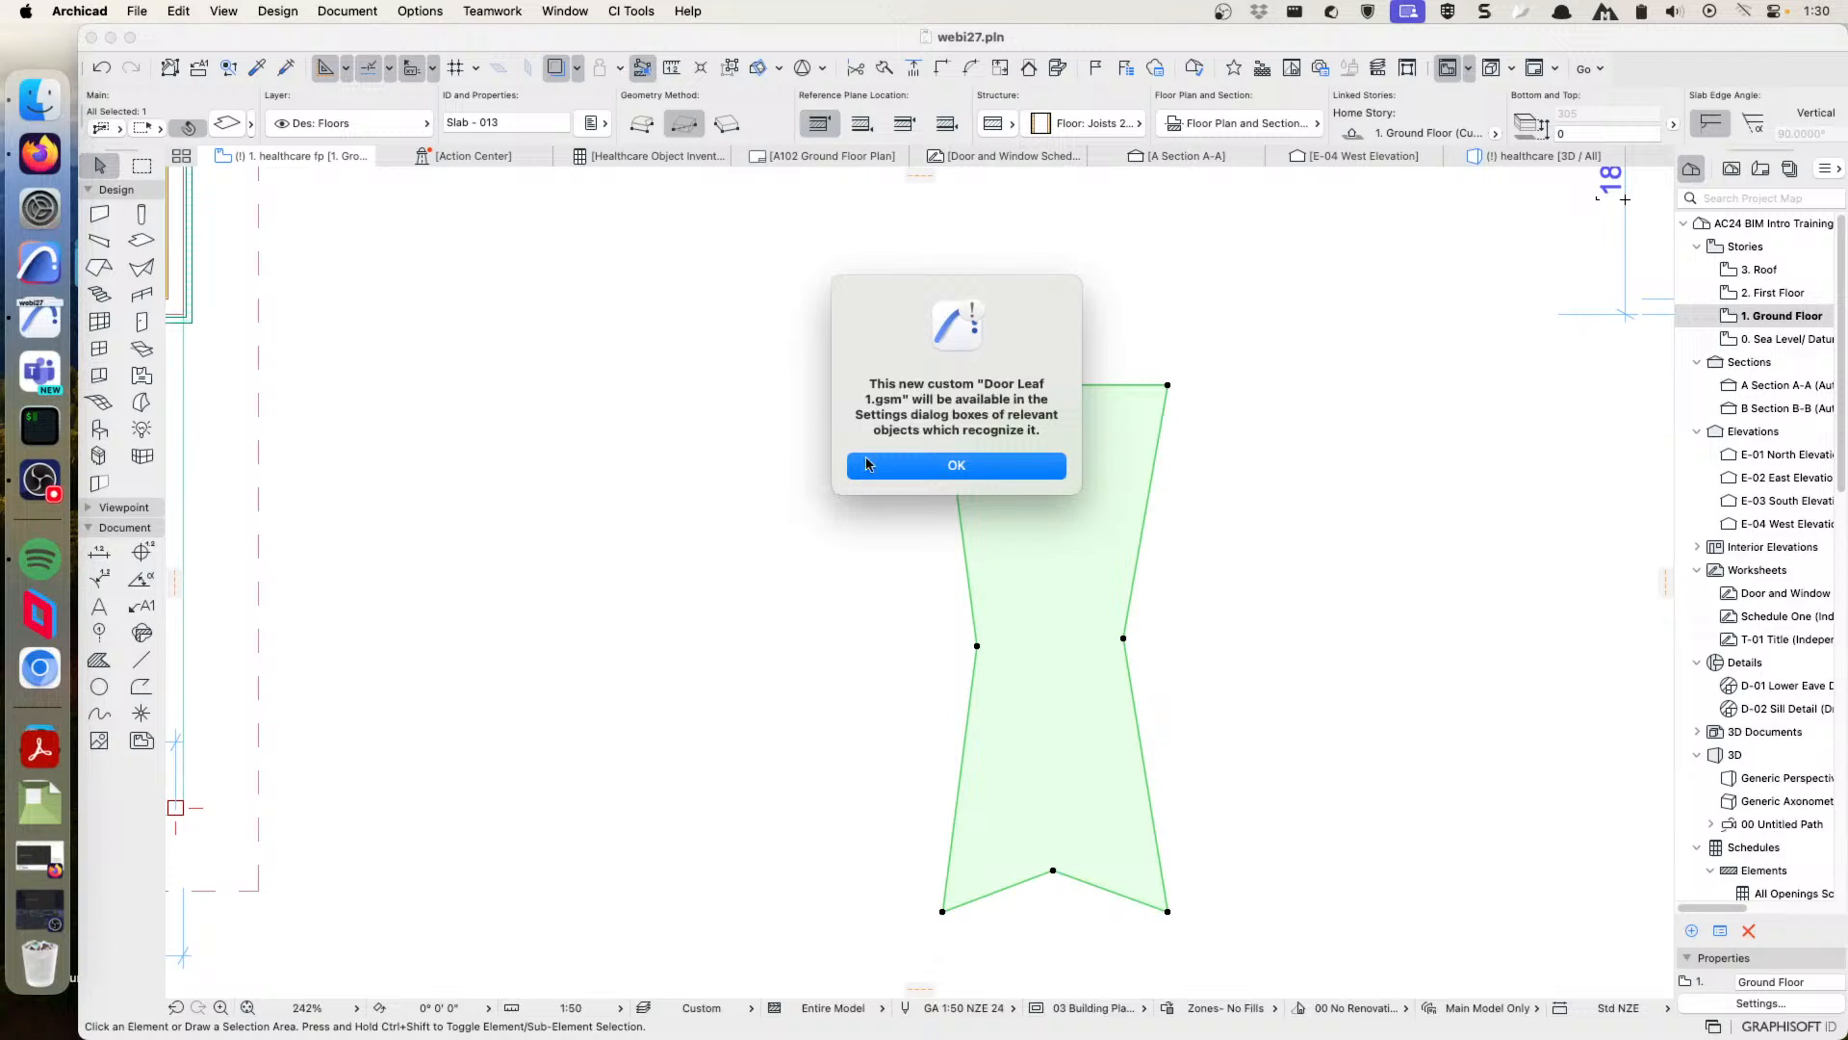
left_click(917, 467)
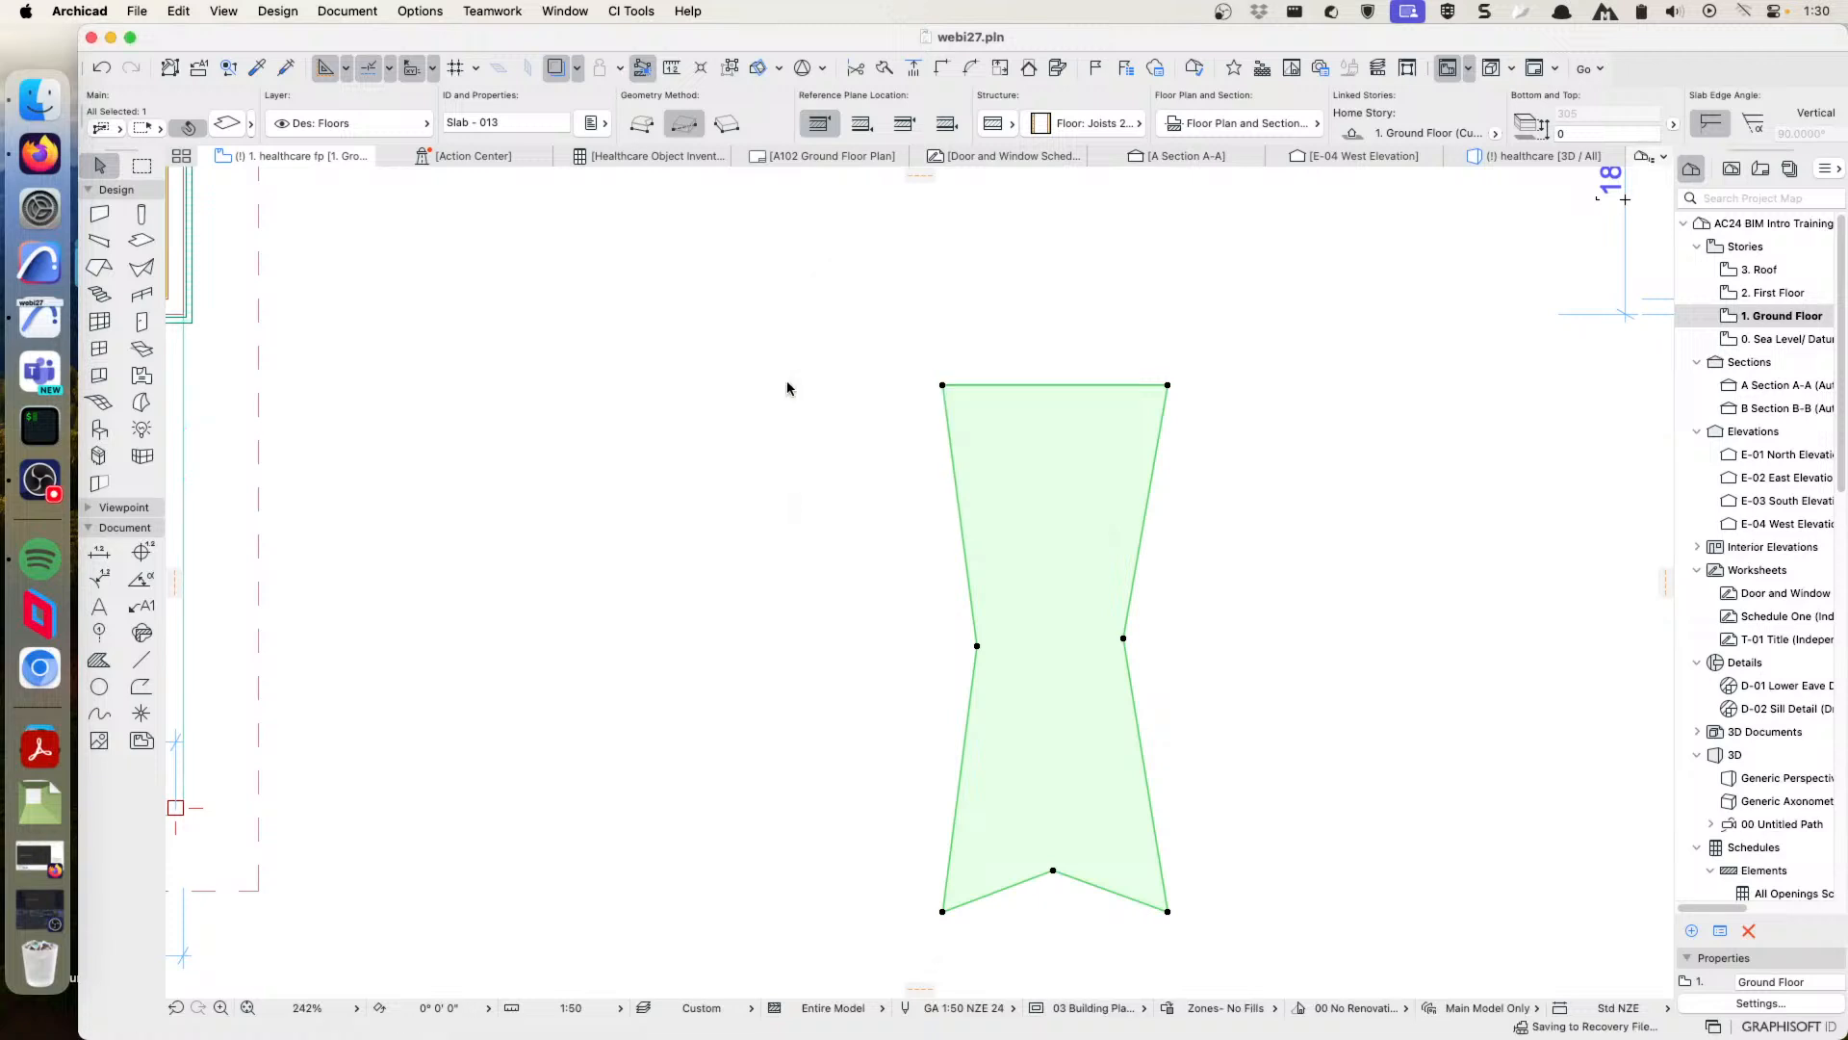
- Open the default door settings, choose CI Tools Door and go to its Door Type settings
left_click(772, 389)
middle_click_drag(792, 349, 865, 626)
scroll(800, 471, "up", 5)
scroll(800, 470, "left", 5)
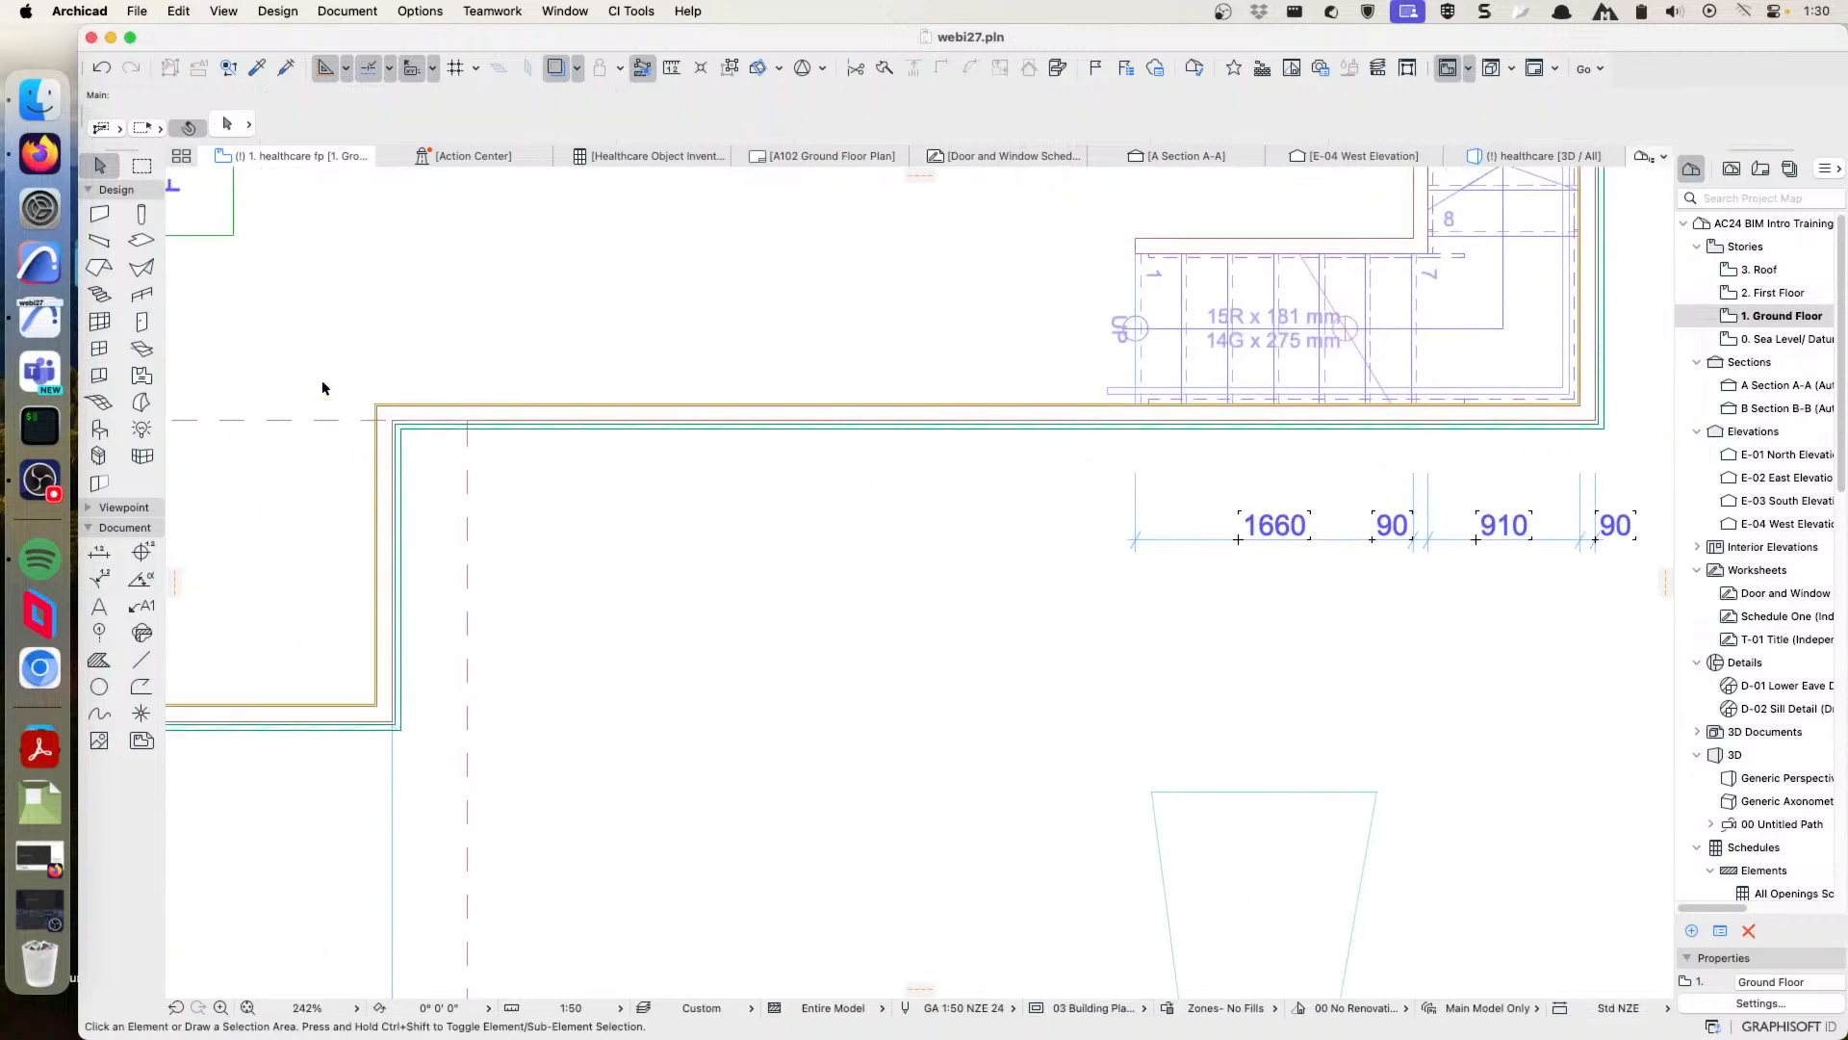
left_click(141, 325)
double_click(141, 325)
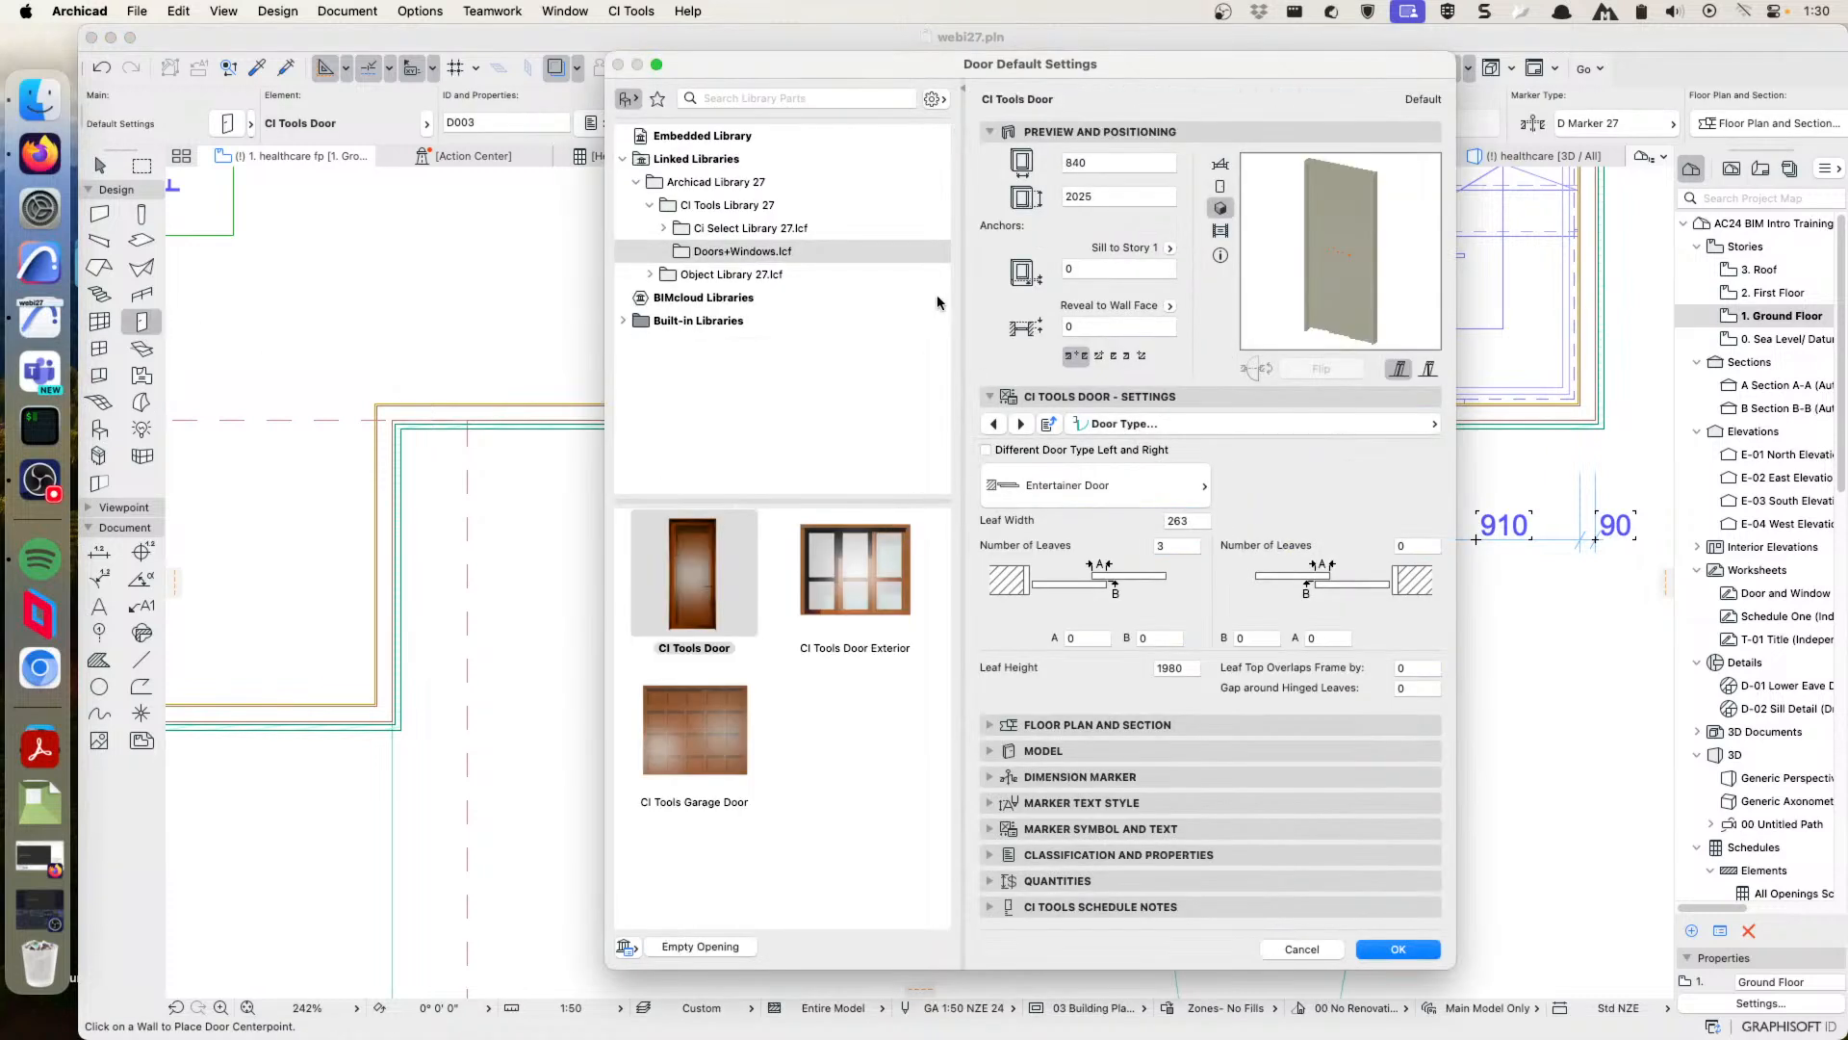
left_click(731, 583)
left_click(1261, 424)
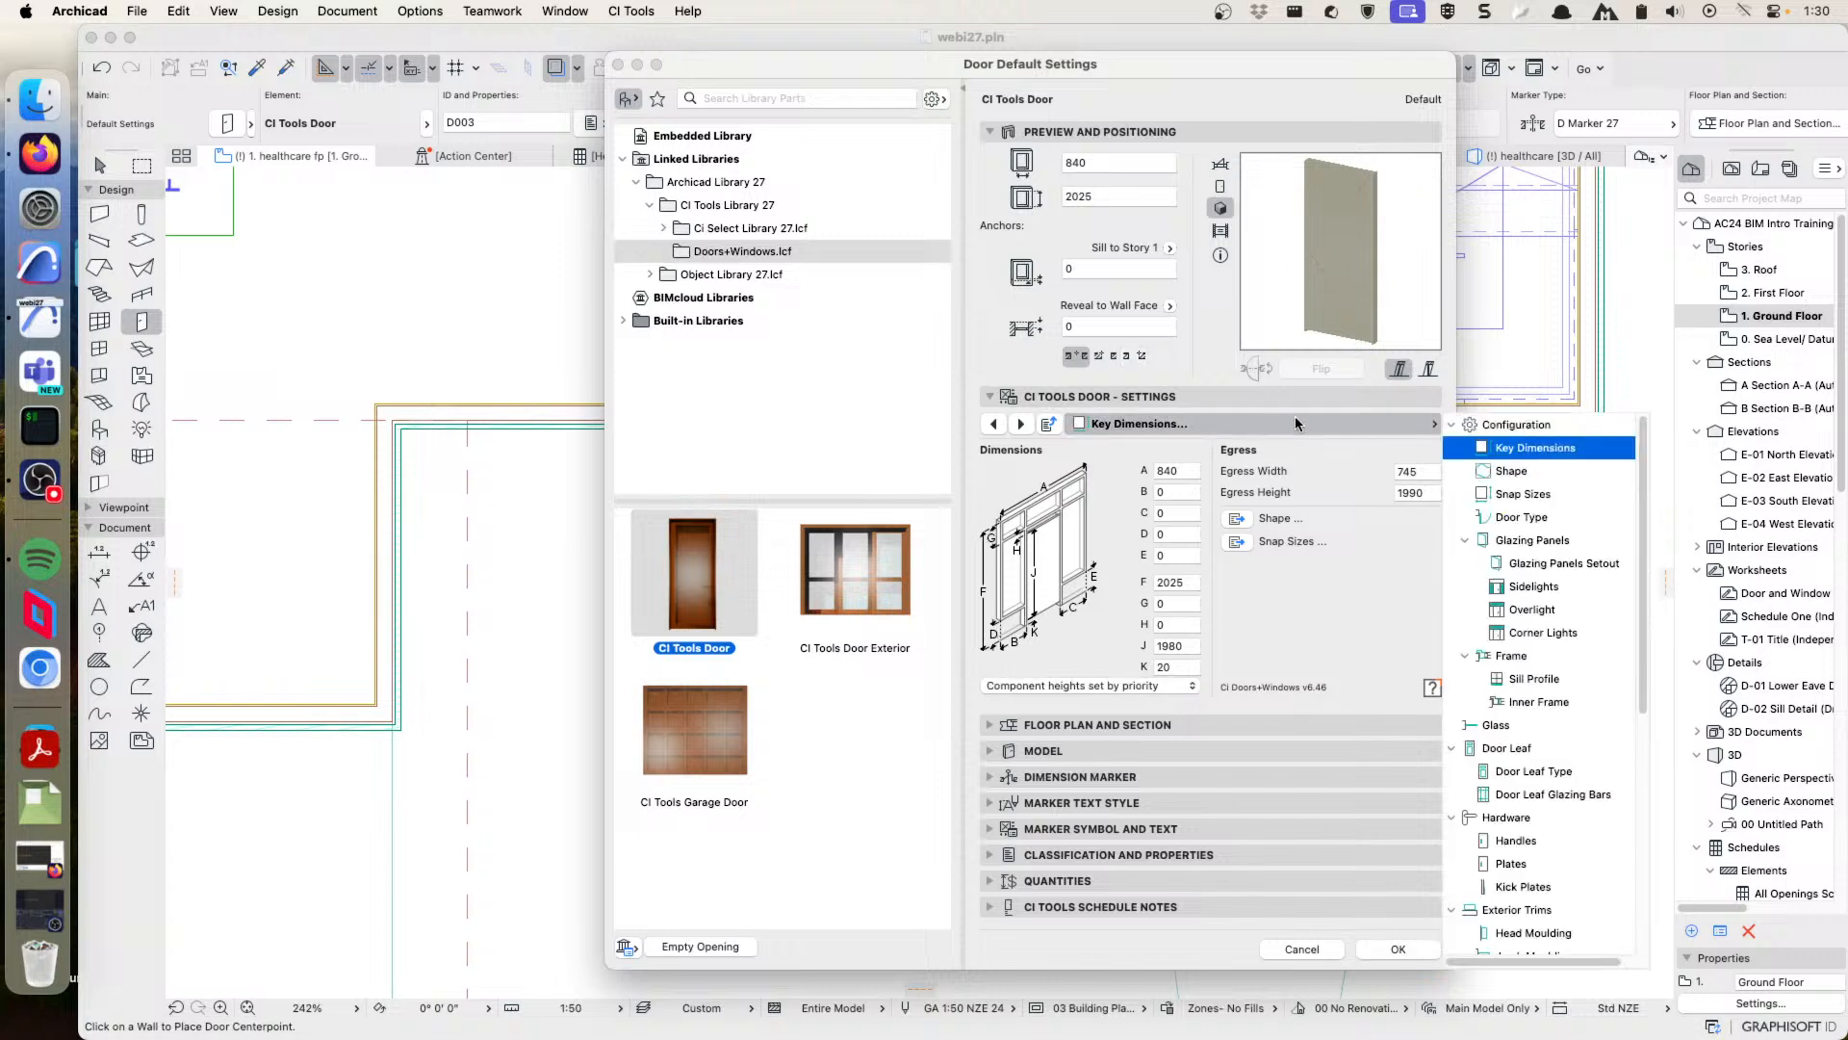
left_click(1522, 518)
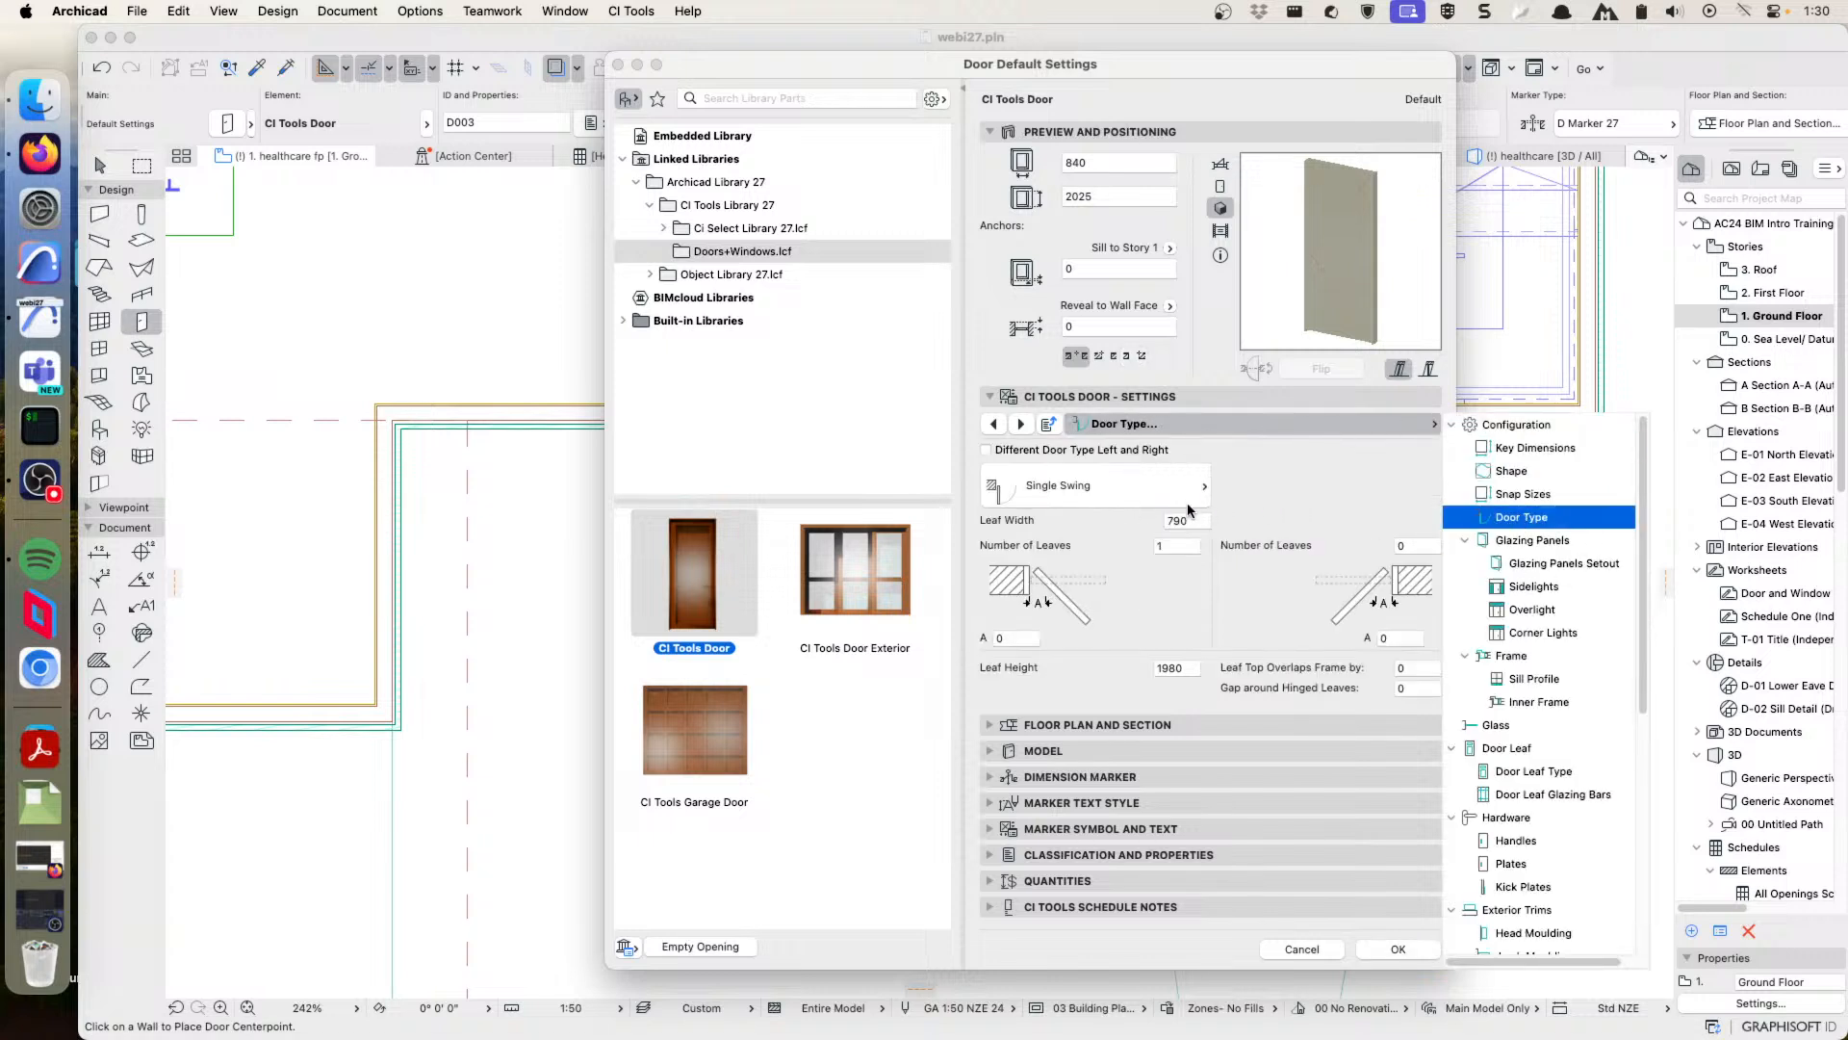
- Set the door leaf type to Custom and assign Door Leaf 1 as the leaf
left_click(1499, 754)
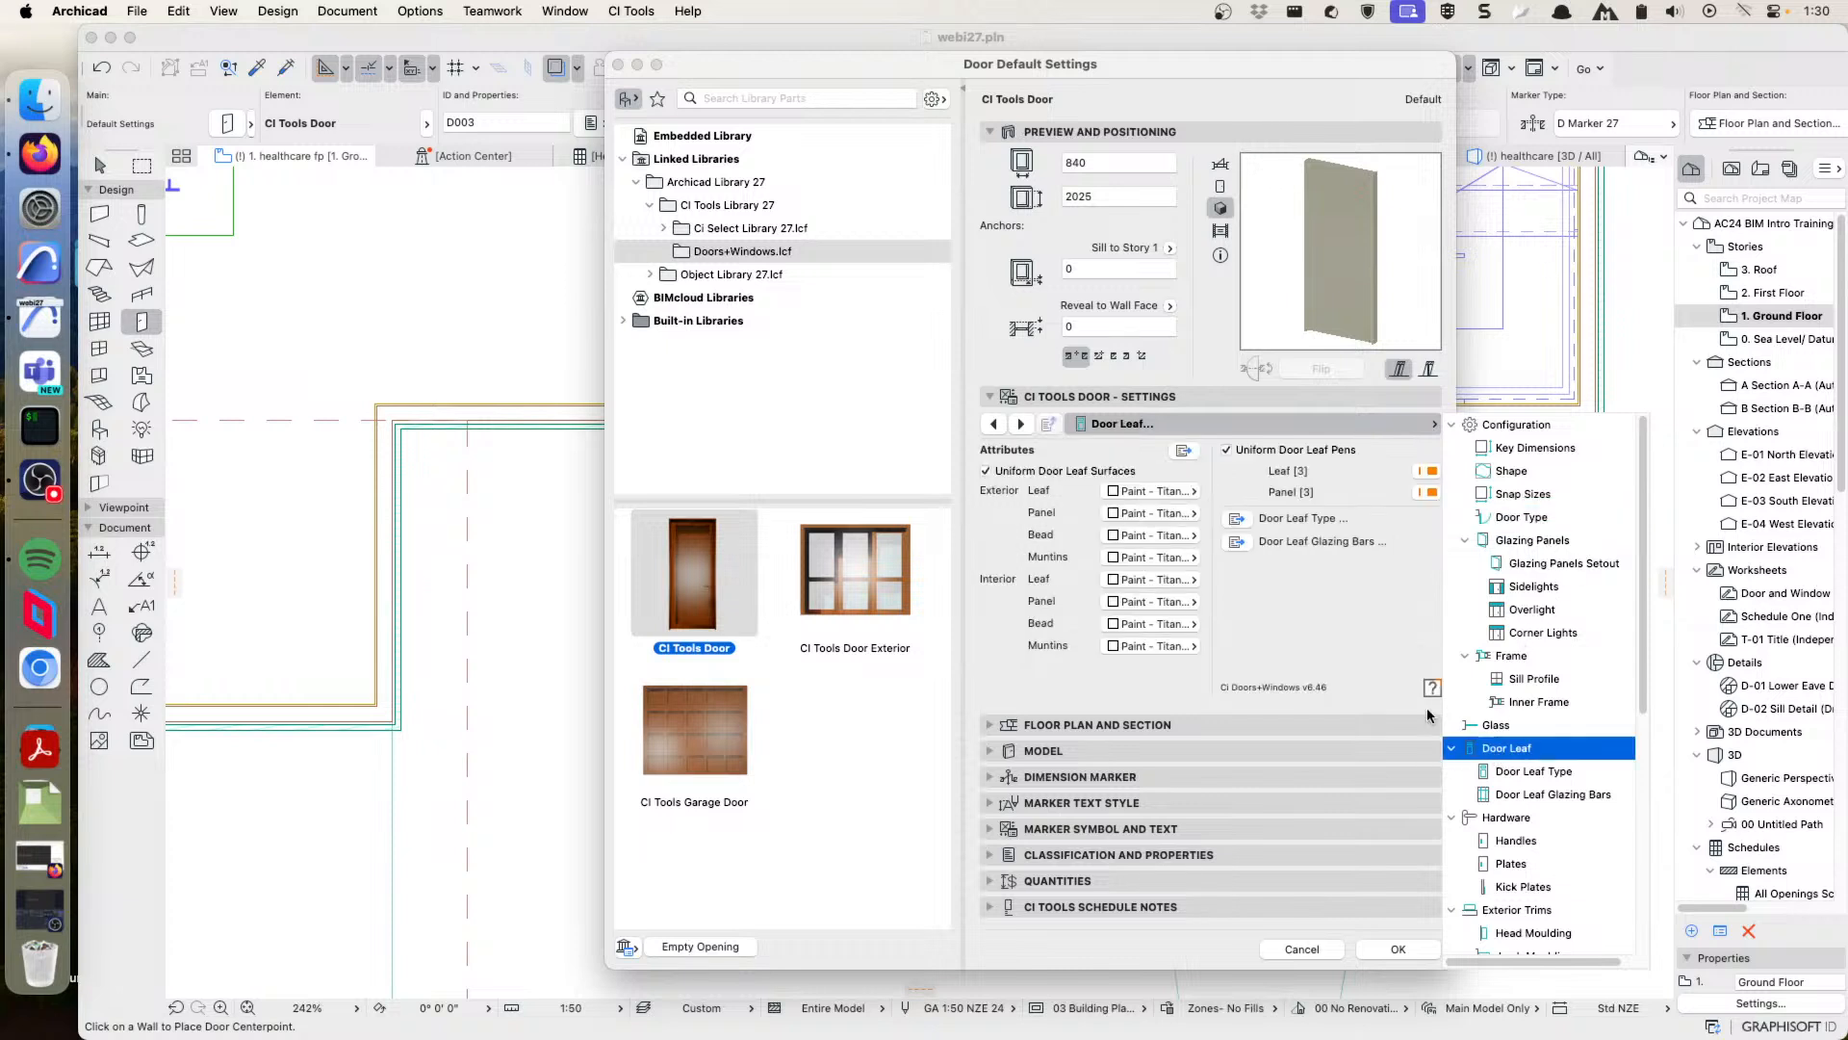
left_click(1513, 775)
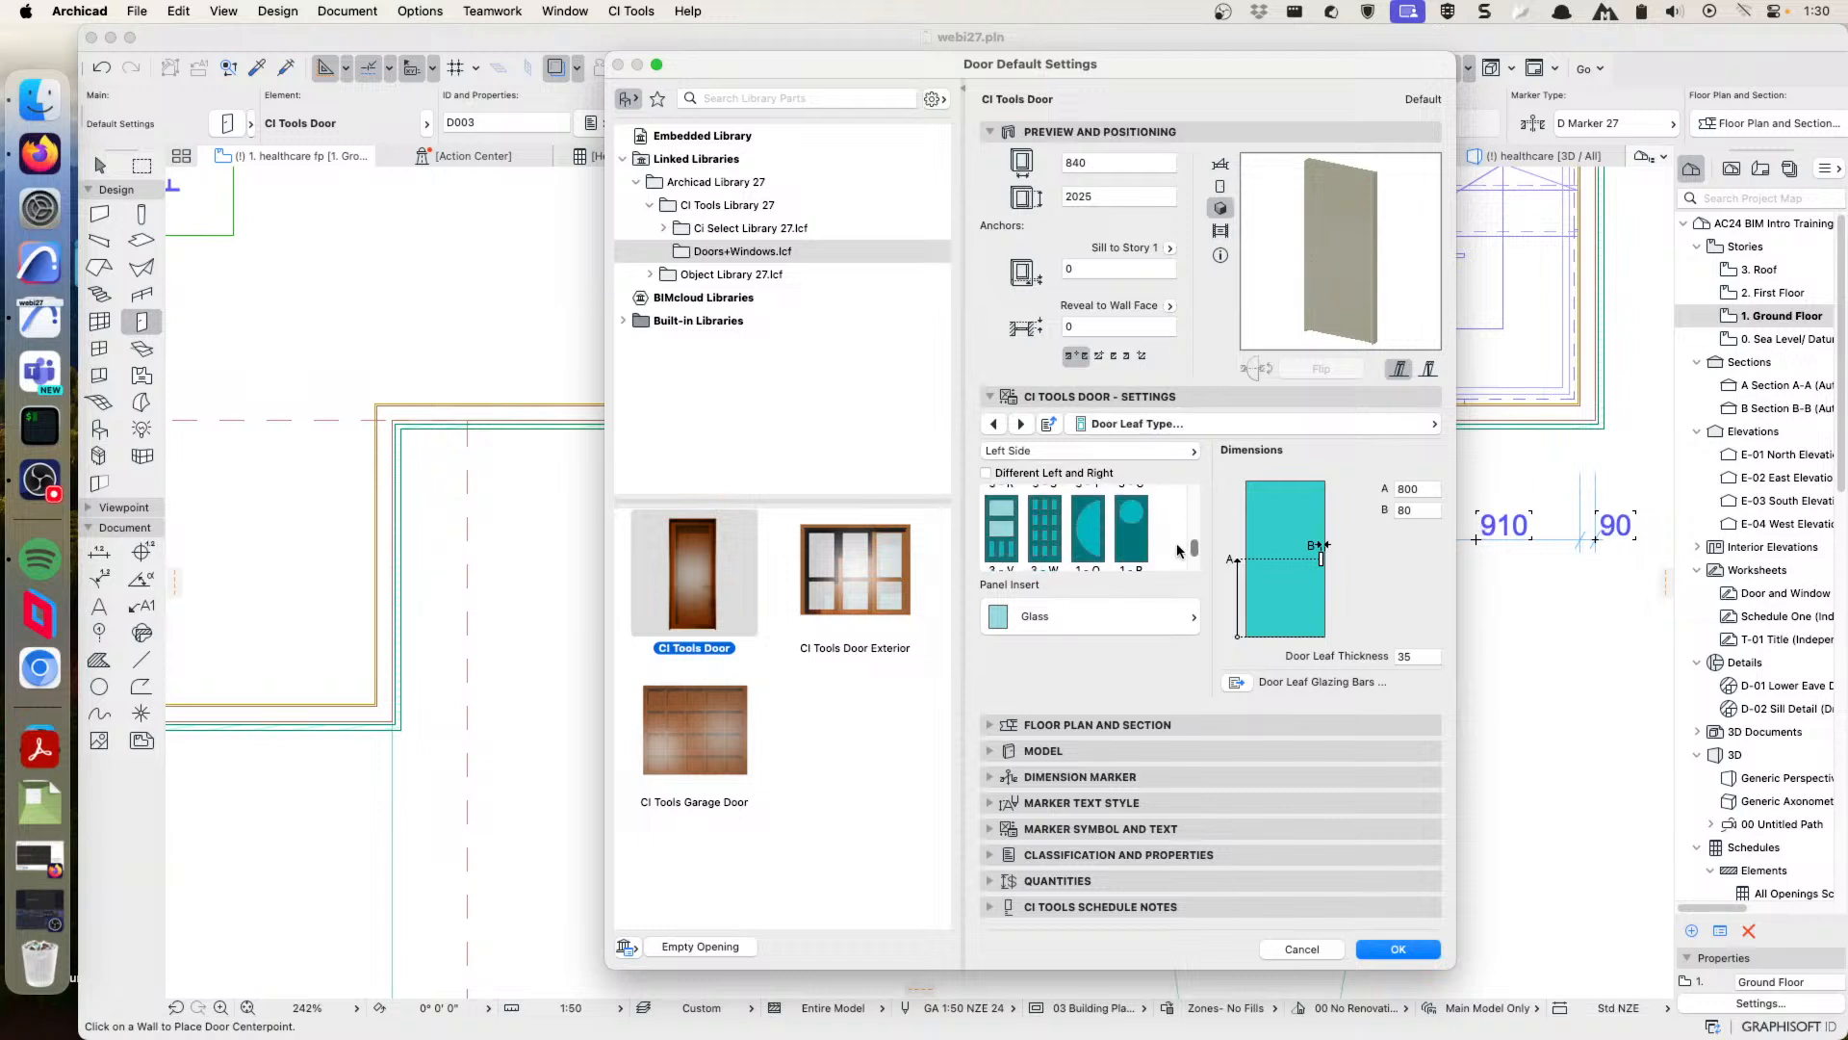
left_click(1140, 528)
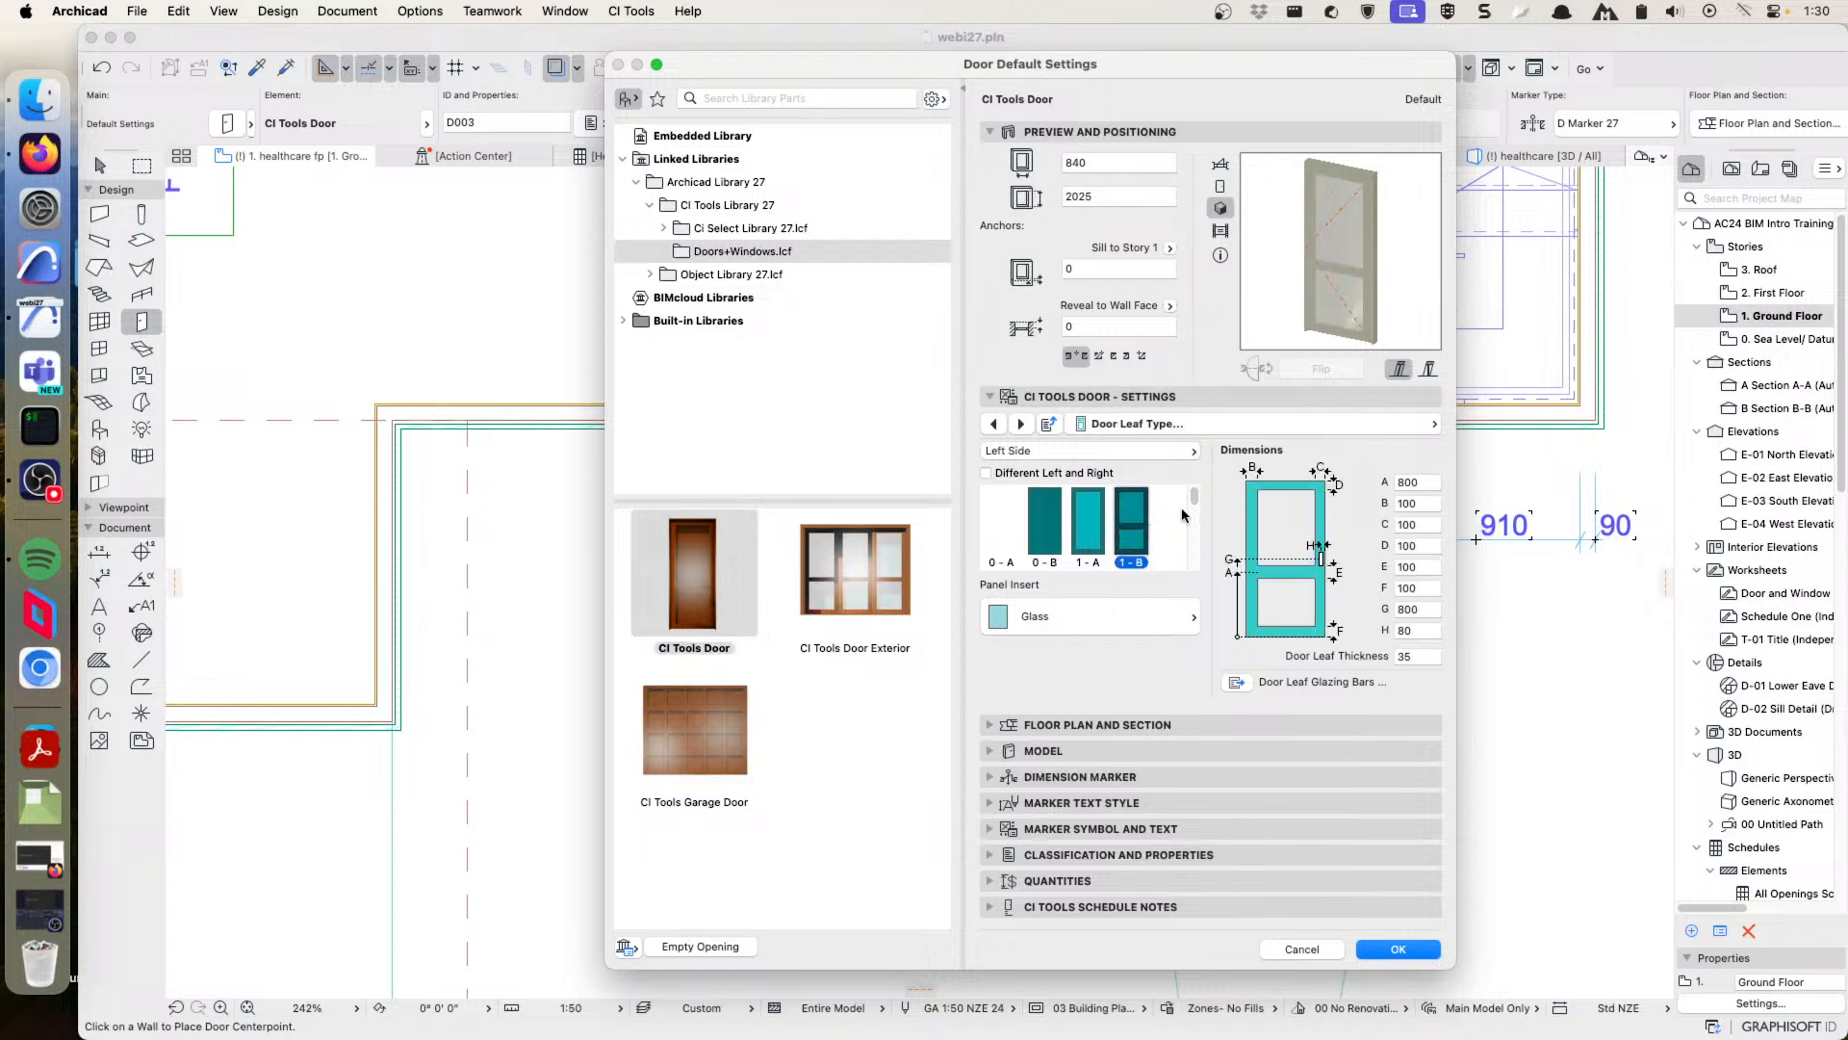
left_click_drag(1194, 496, 1195, 560)
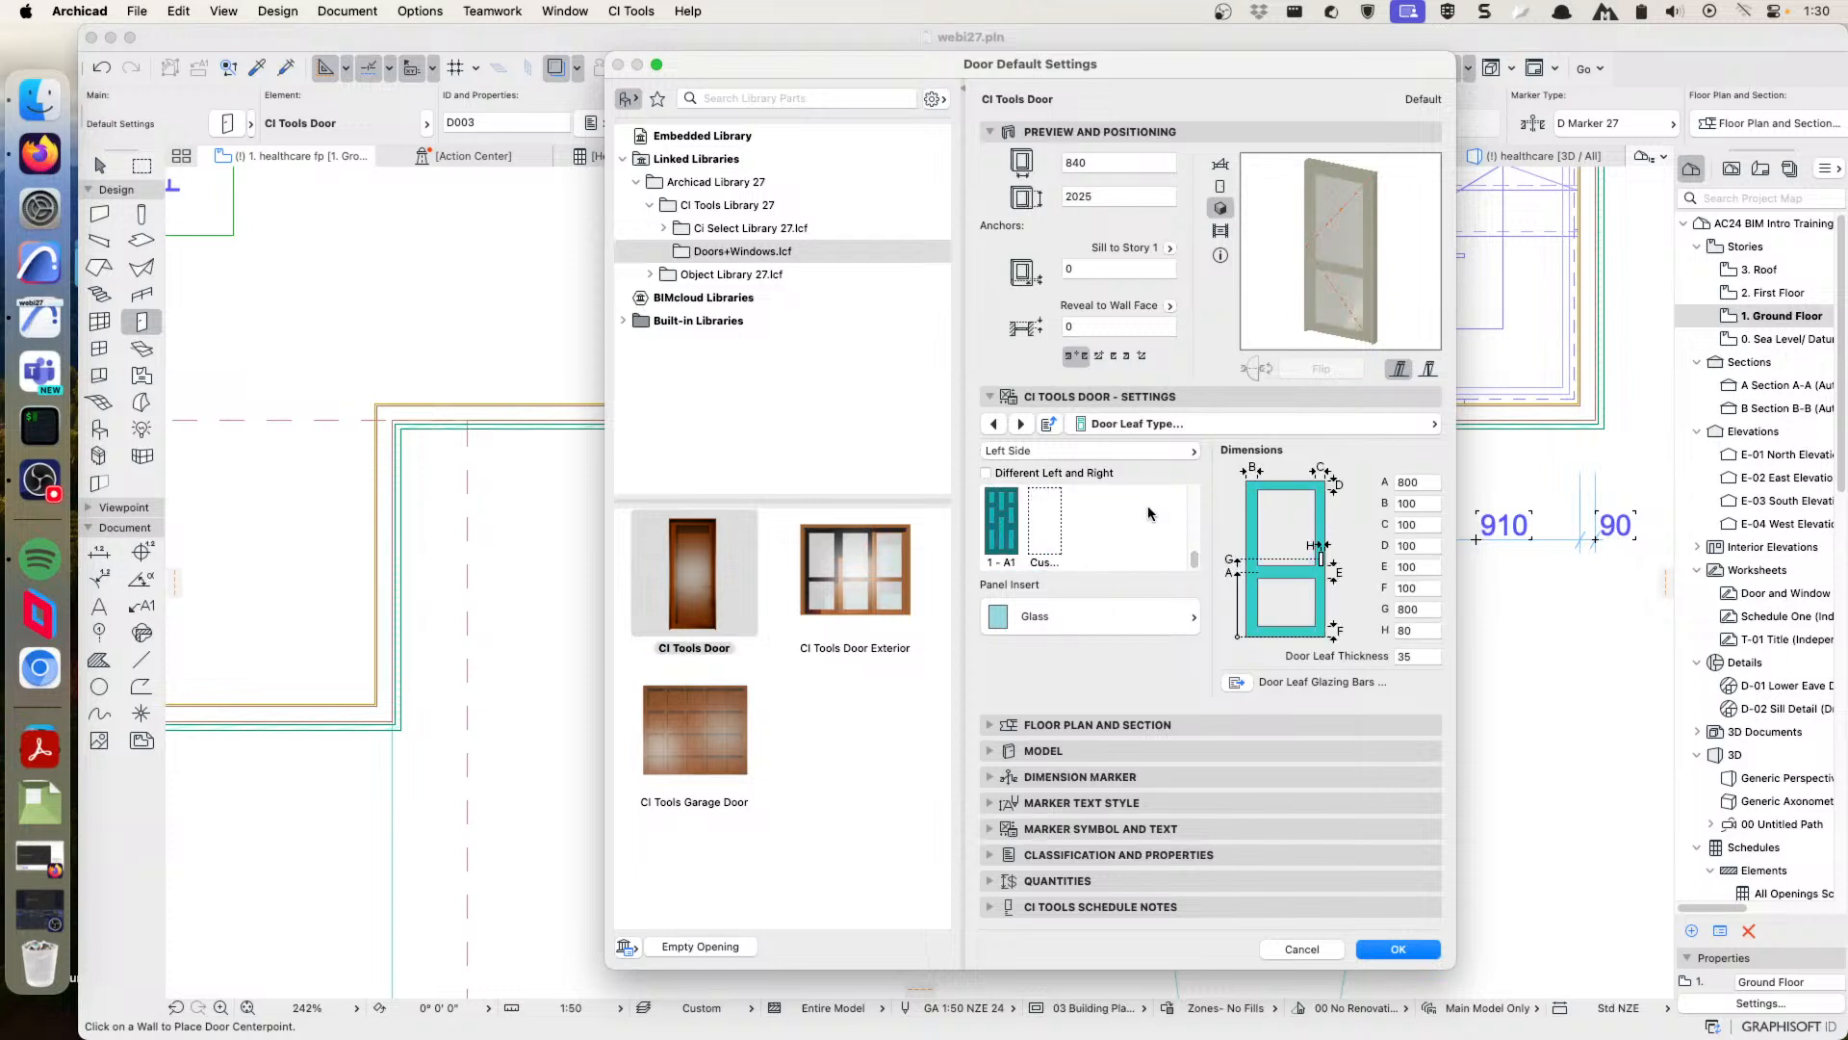
left_click(1052, 528)
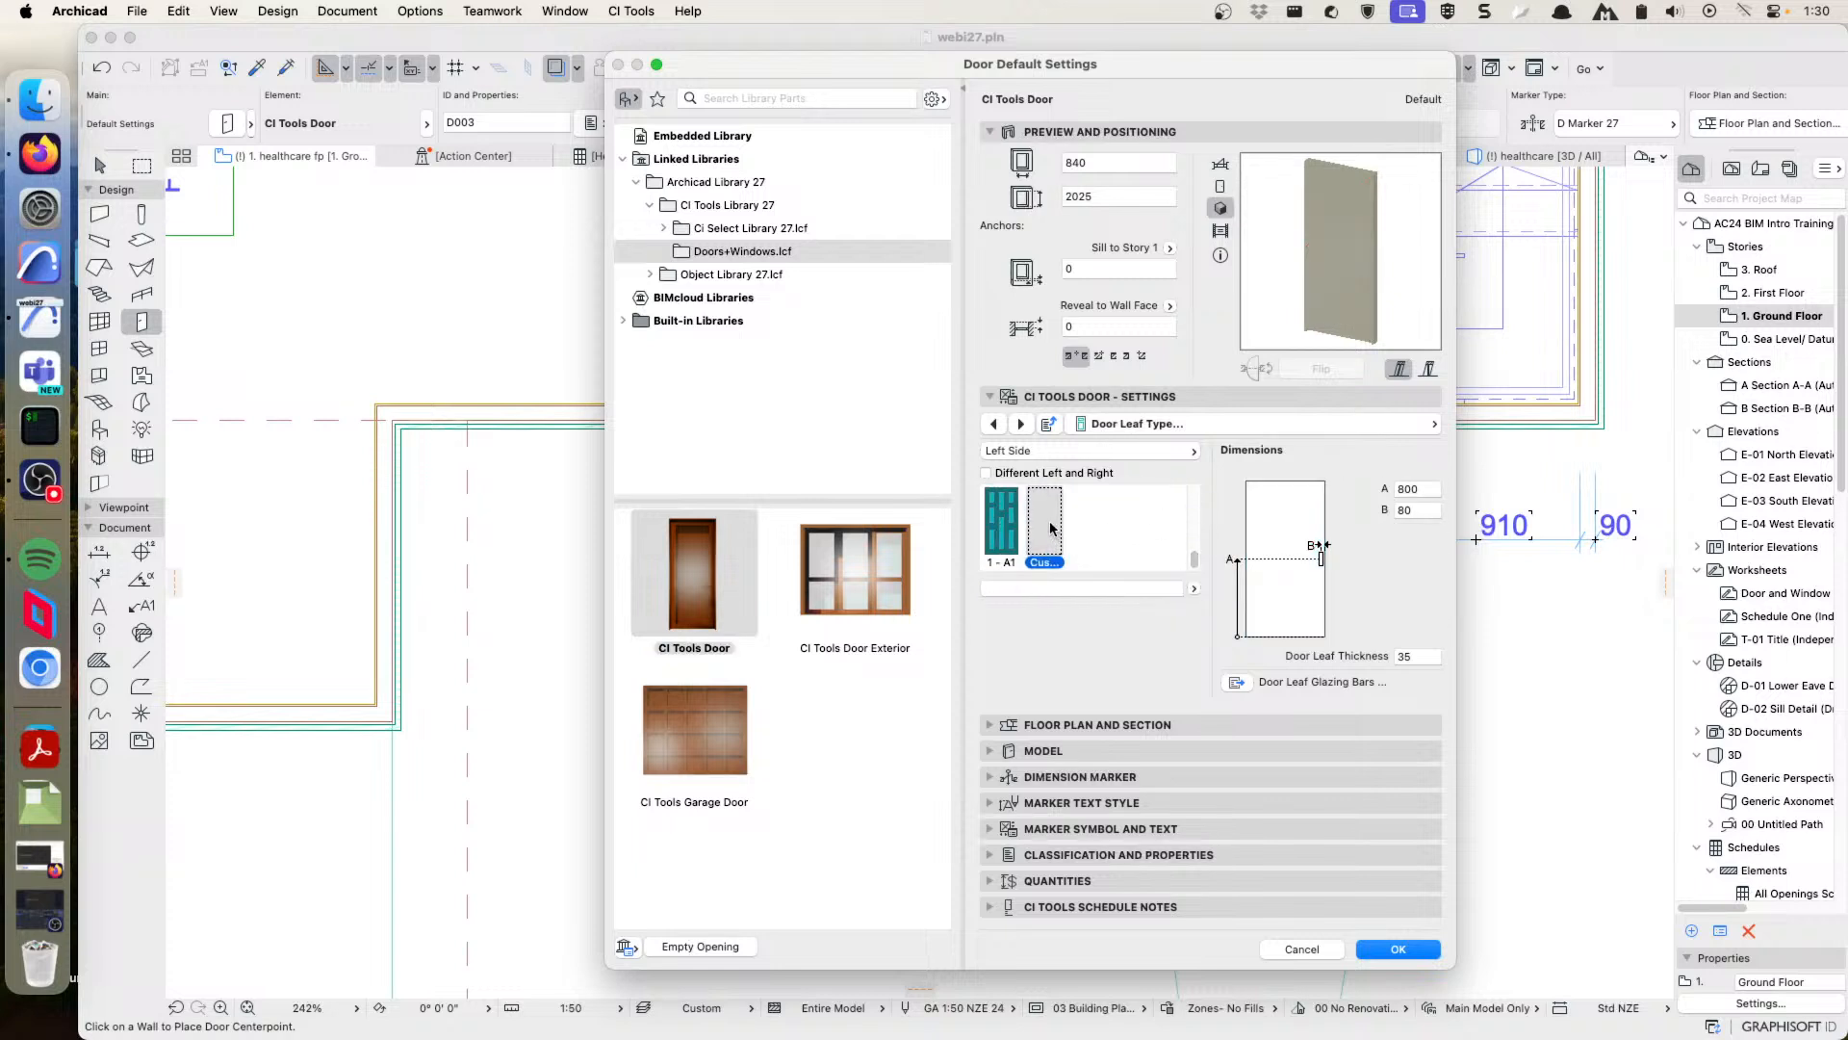
left_click(1193, 588)
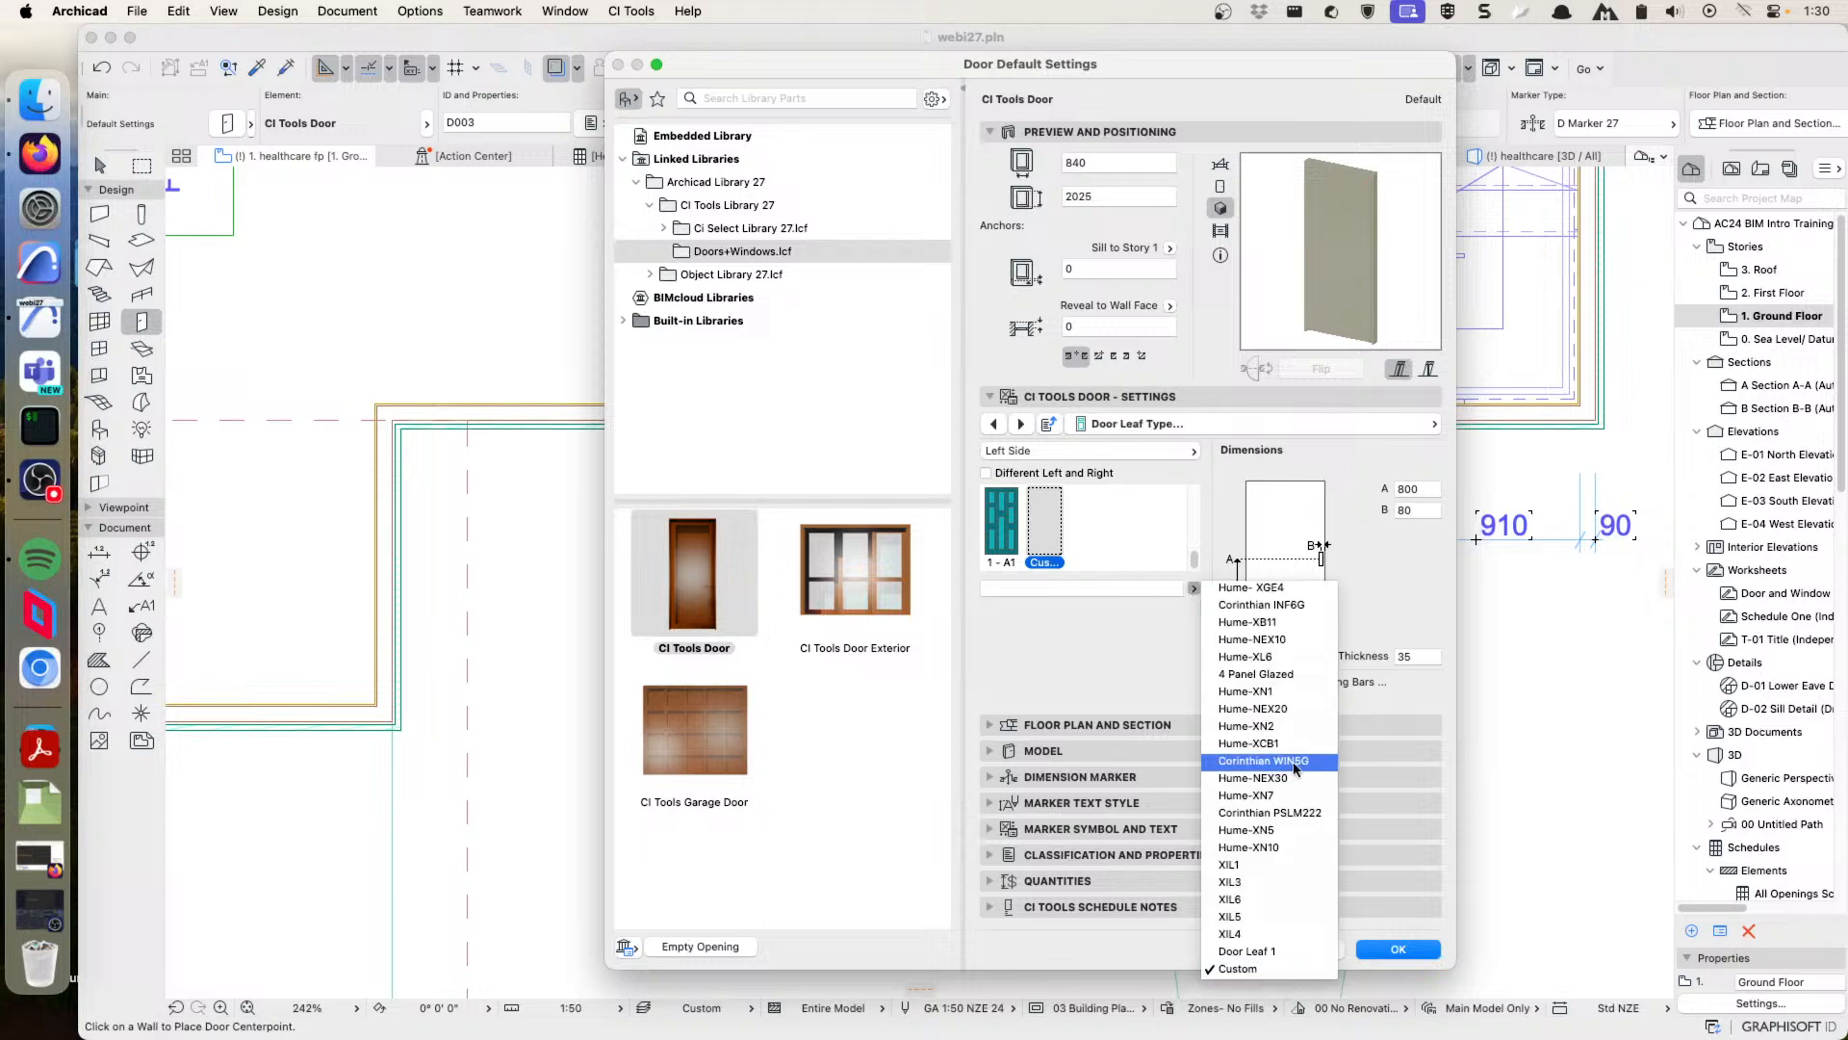
left_click(1225, 953)
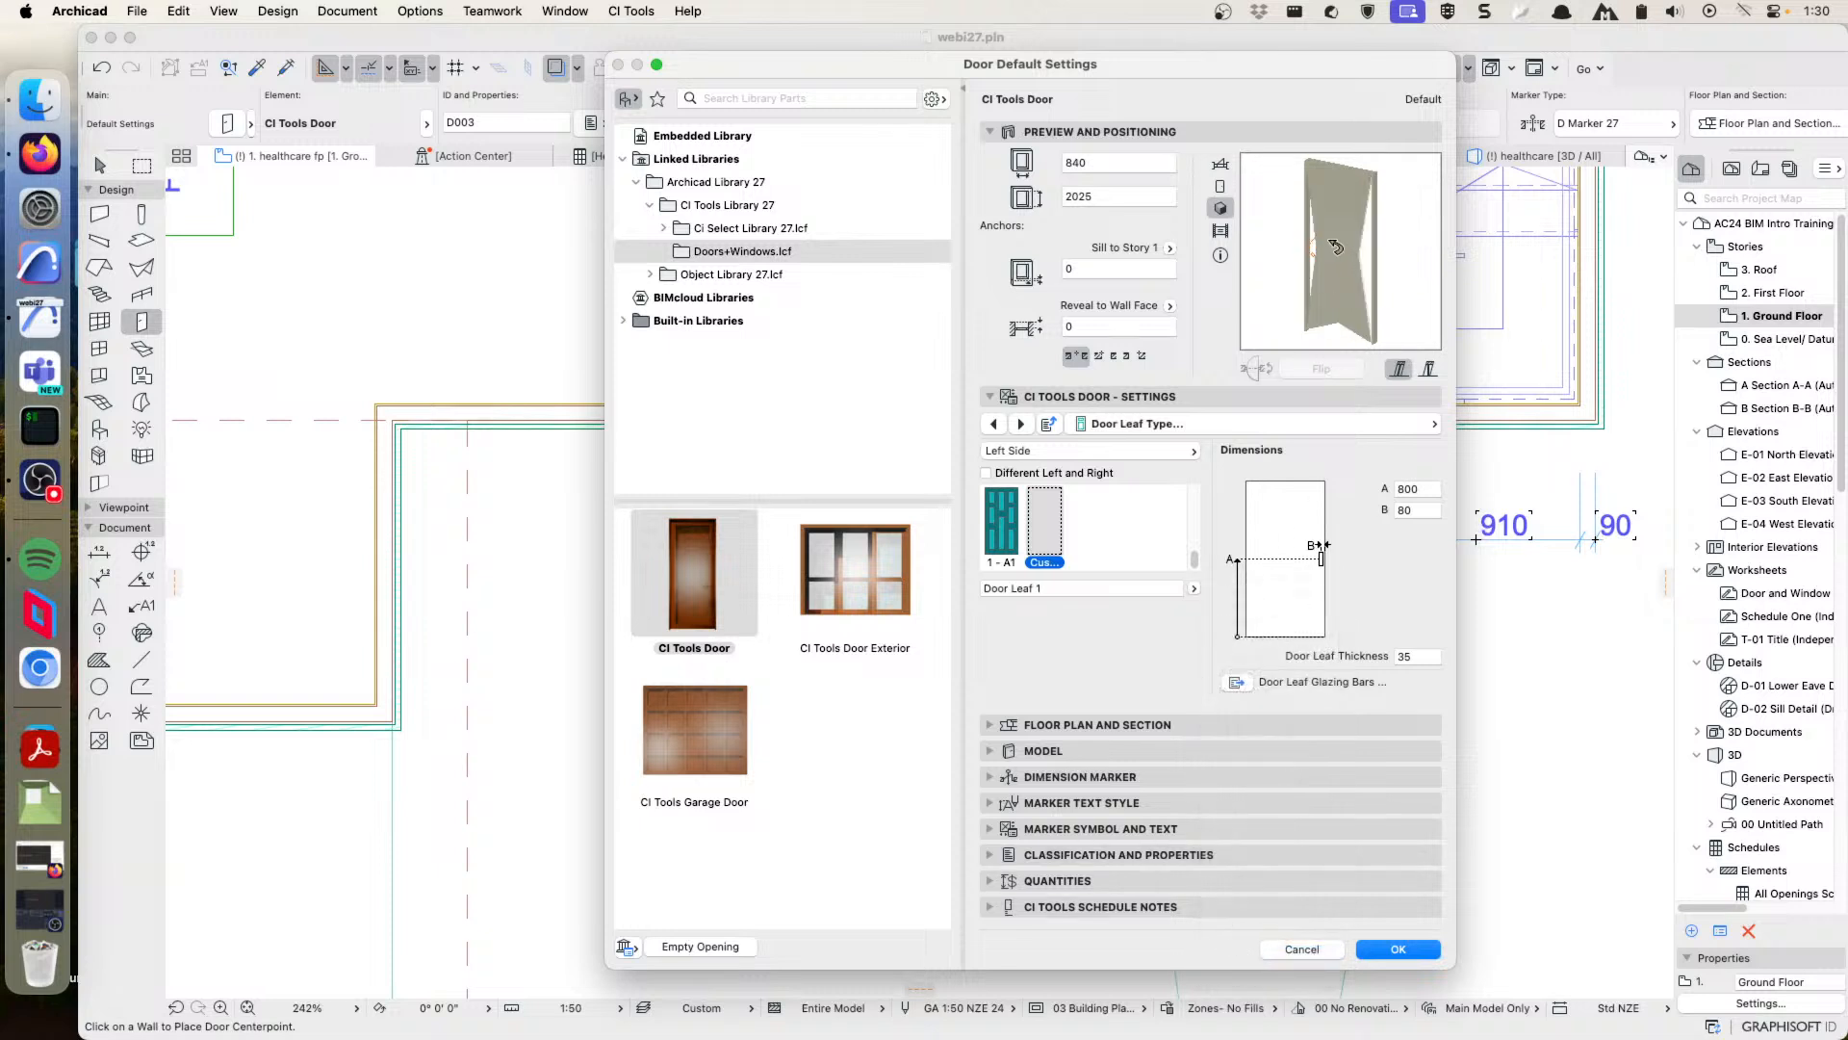
- Apply the door defaults and place the door in the horizontal exterior wall west of the stairs, swinging outward
left_click(1401, 953)
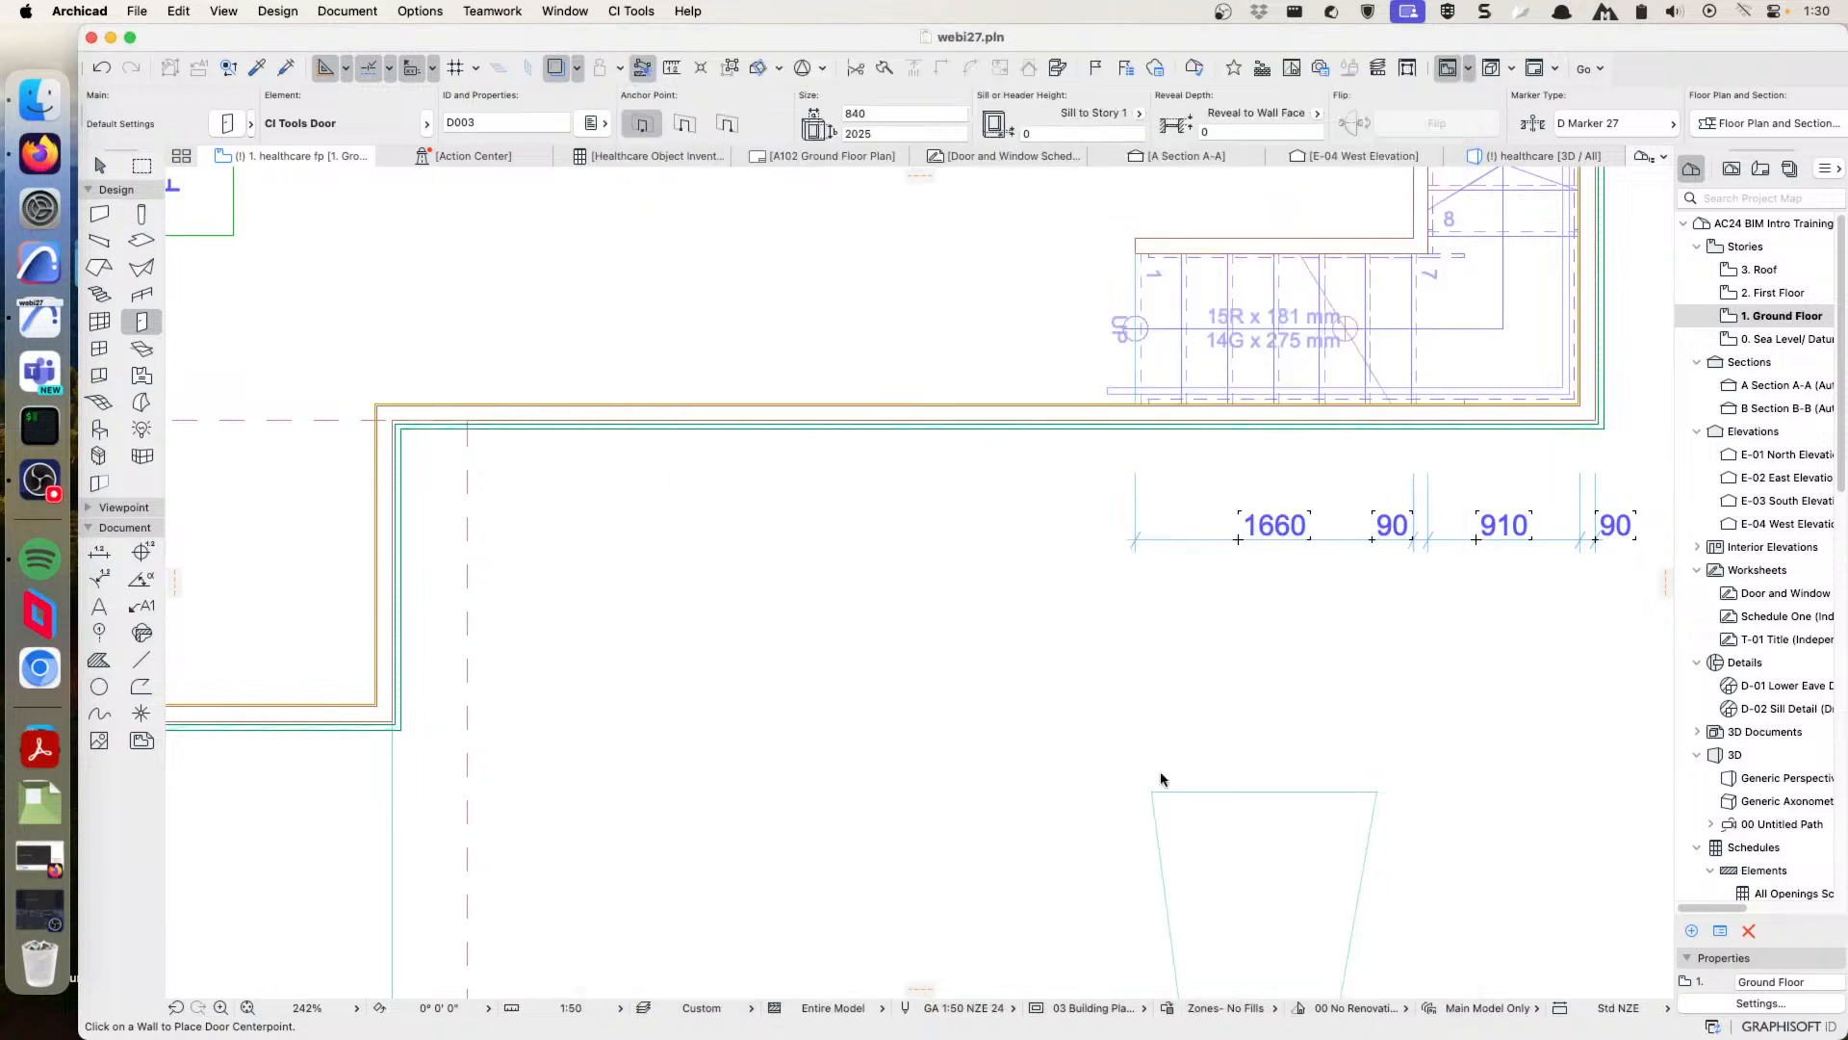
left_click(722, 421)
left_click(640, 462)
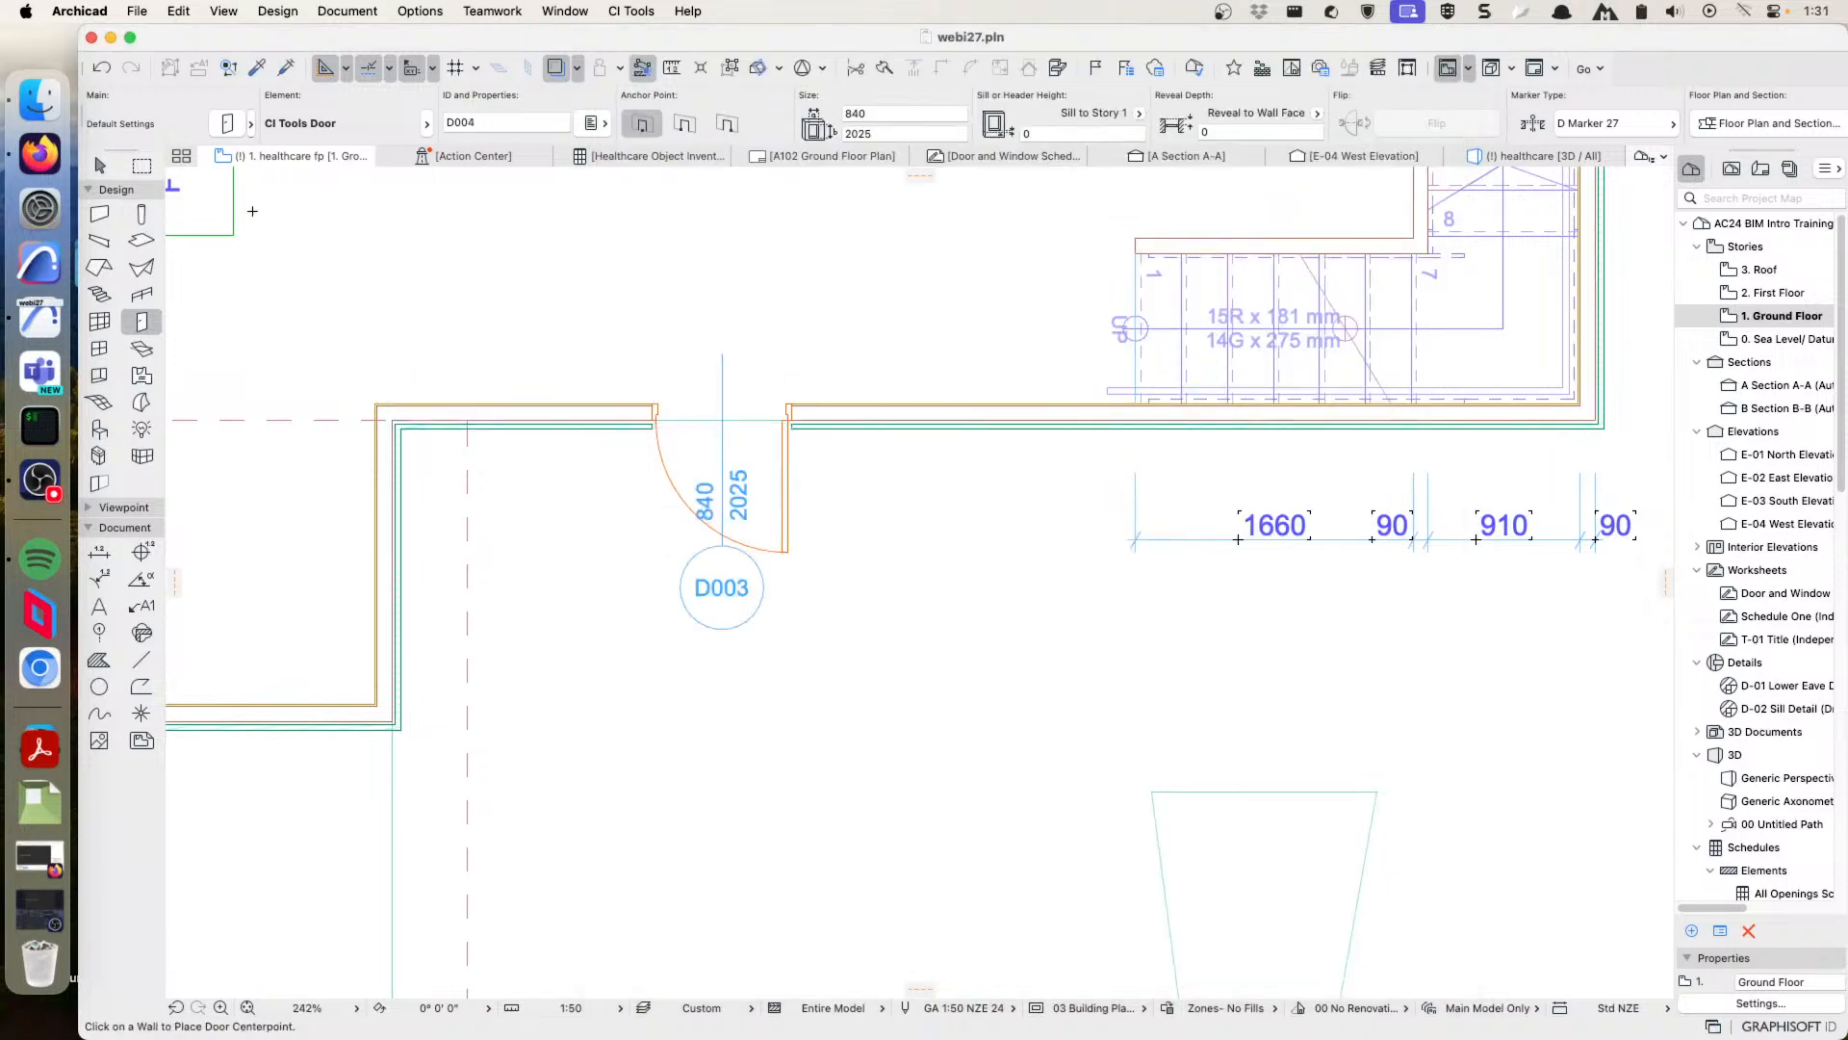
- Draw a marquee around door D003 and show only that area in 3D, fitted to the window
left_click(141, 165)
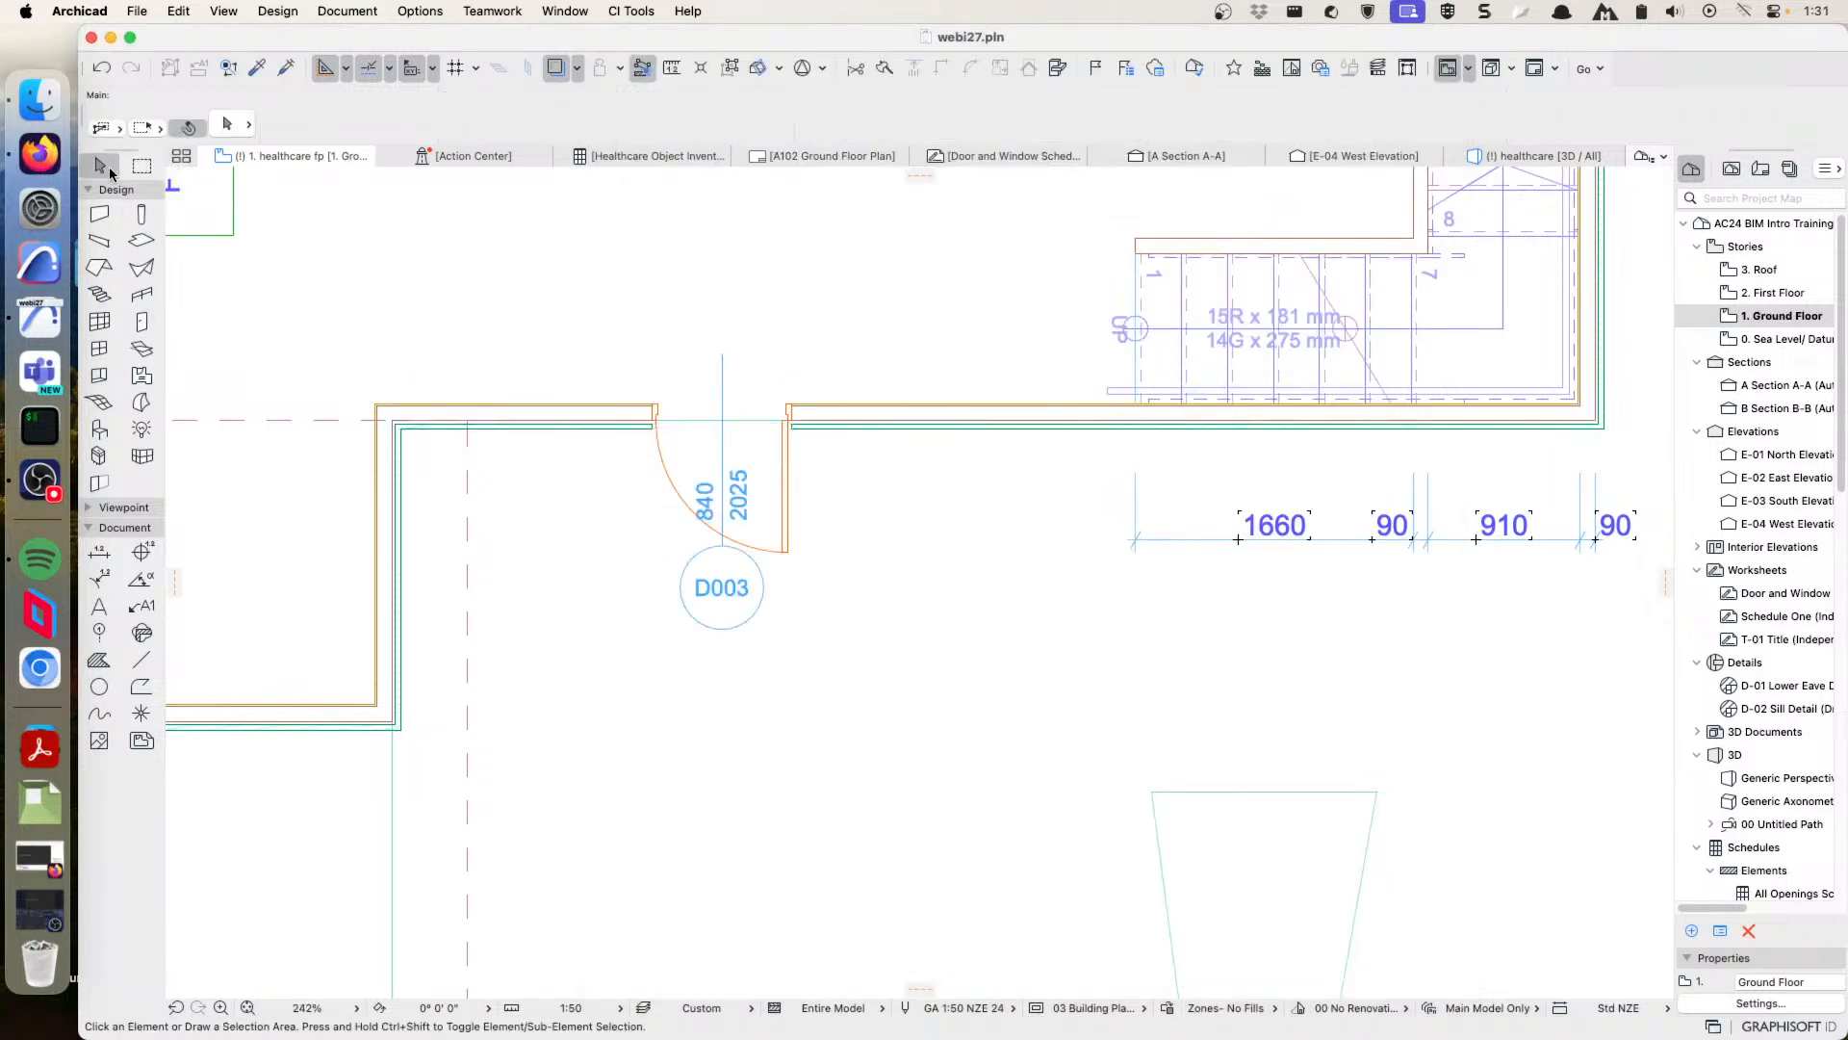
left_click(571, 308)
left_click(887, 652)
right_click(925, 502)
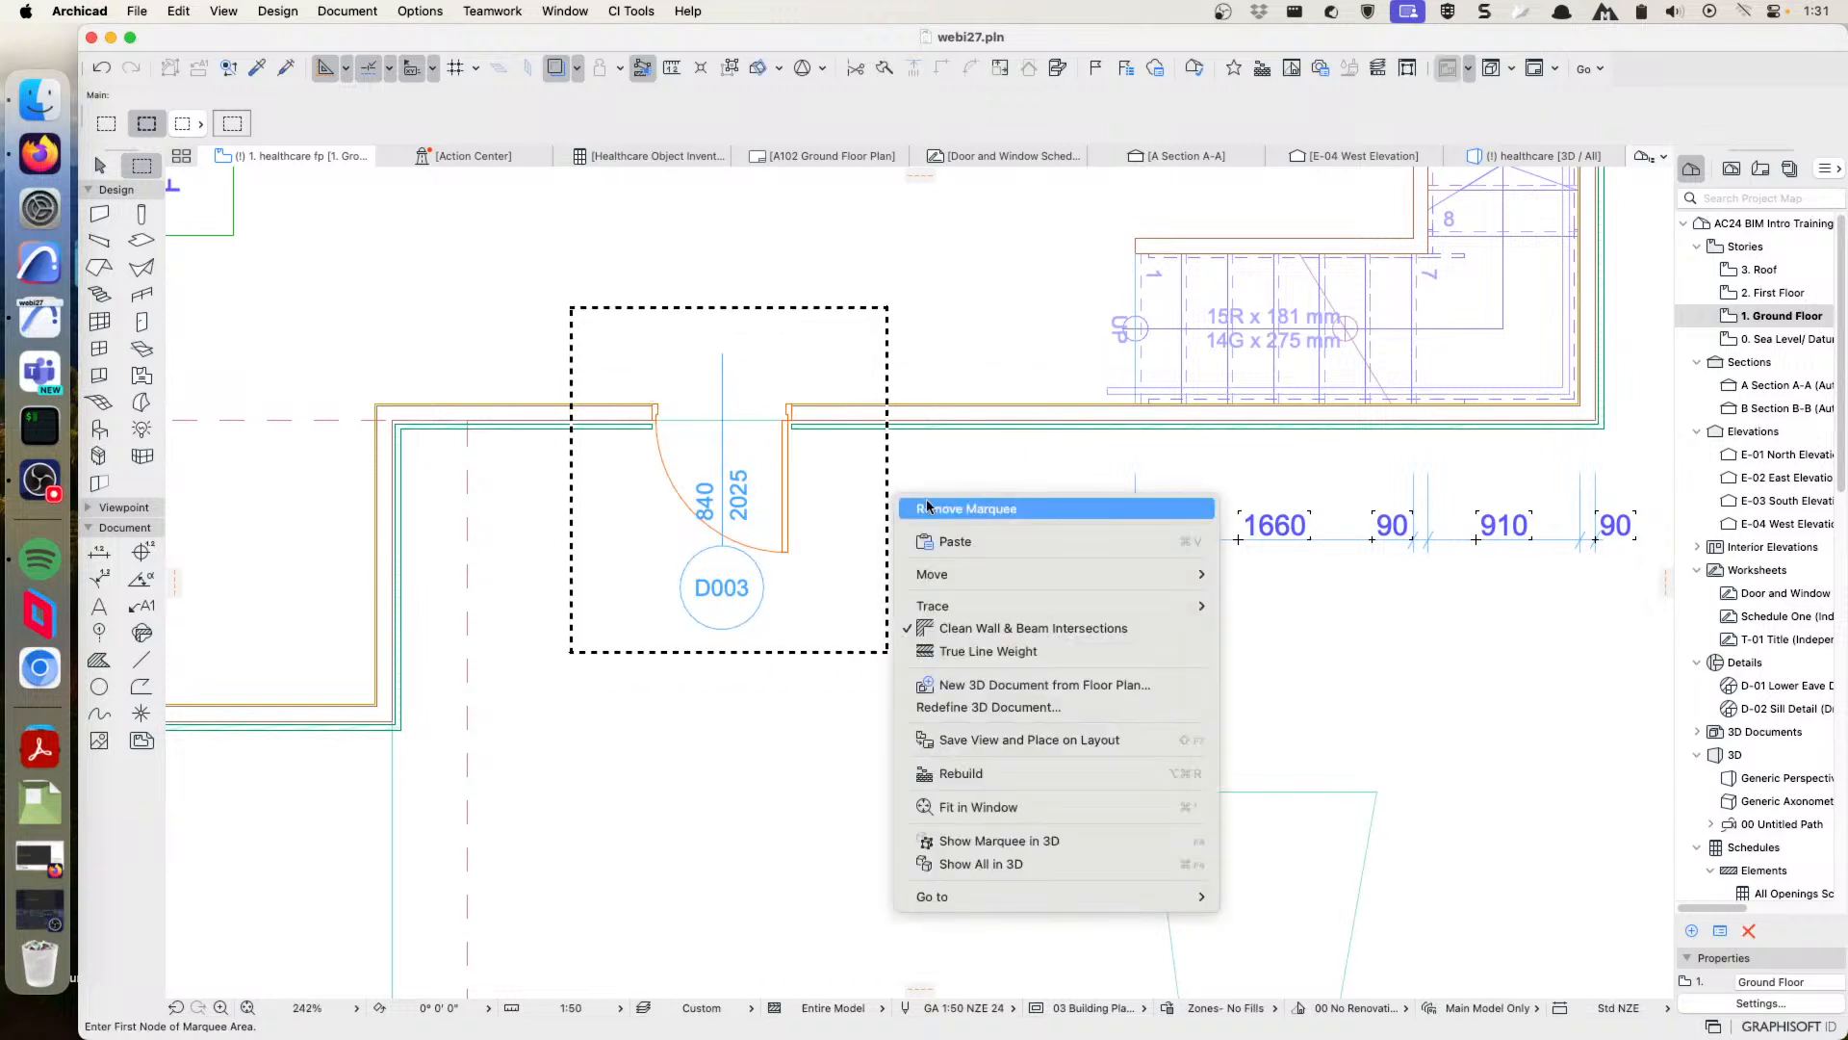
left_click(1026, 839)
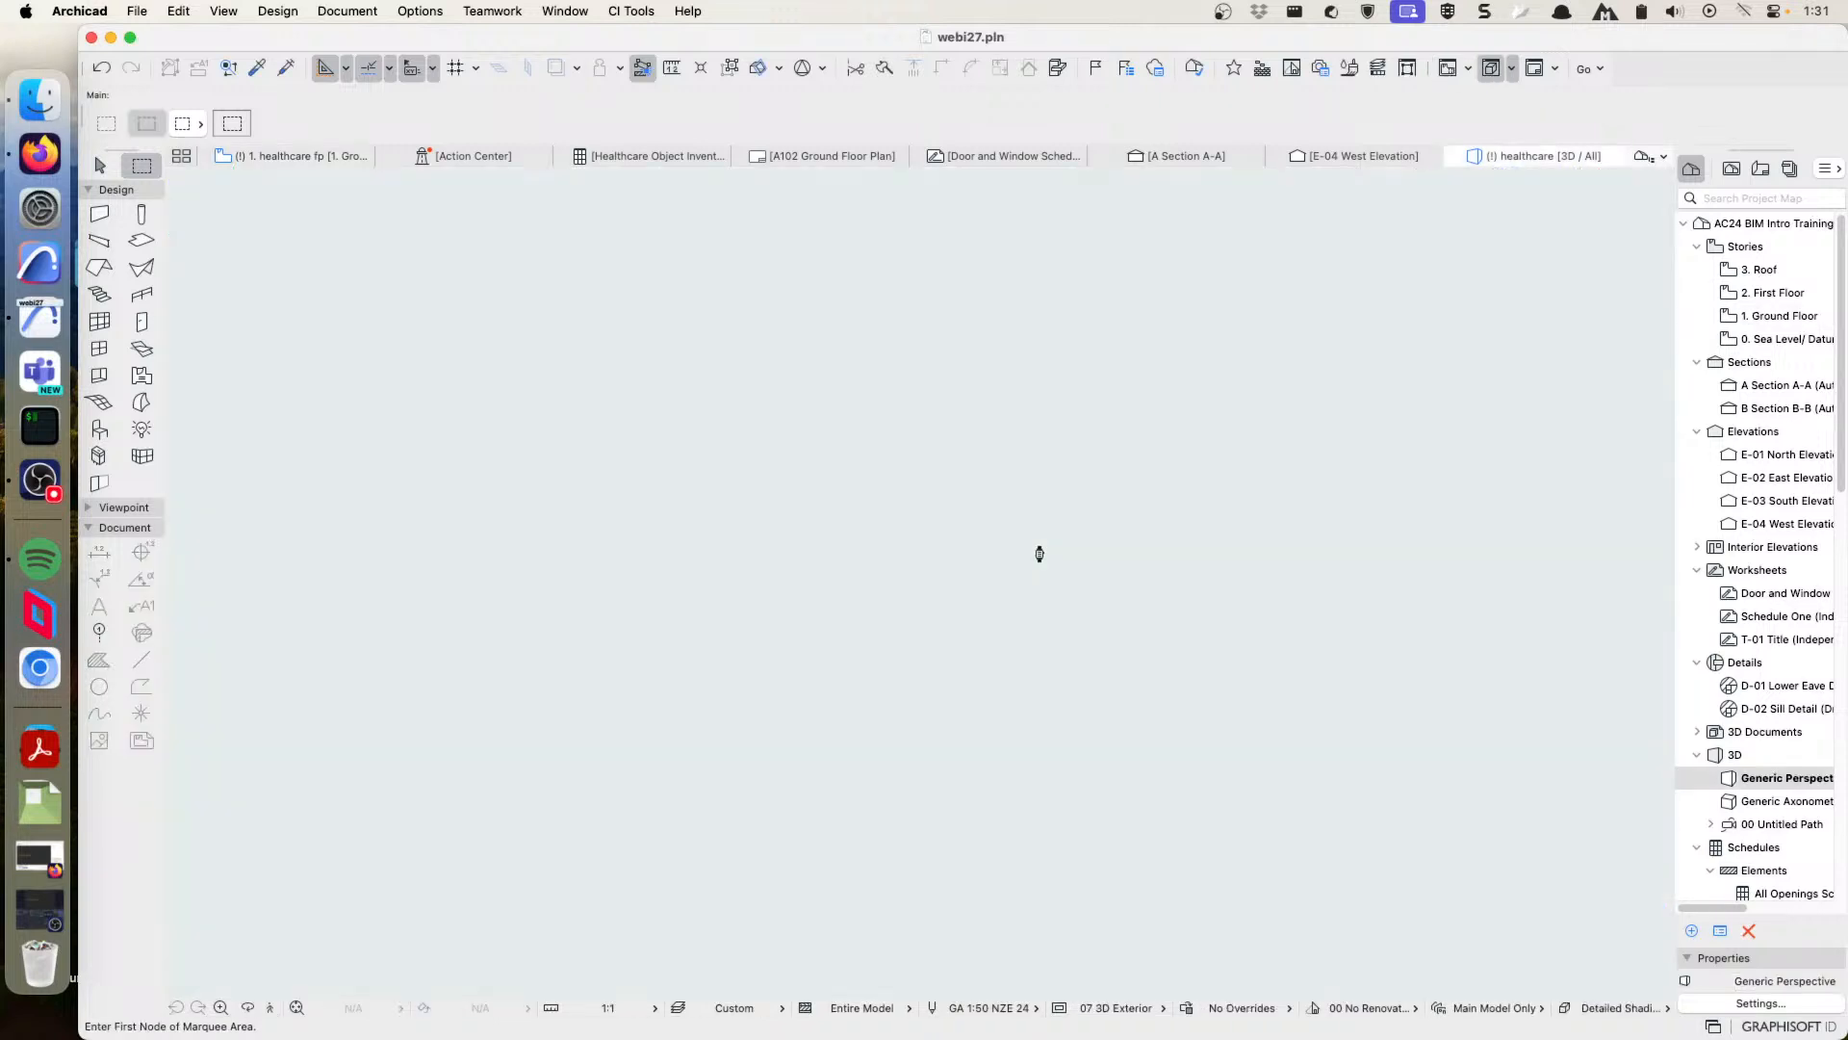
left_click(297, 1007)
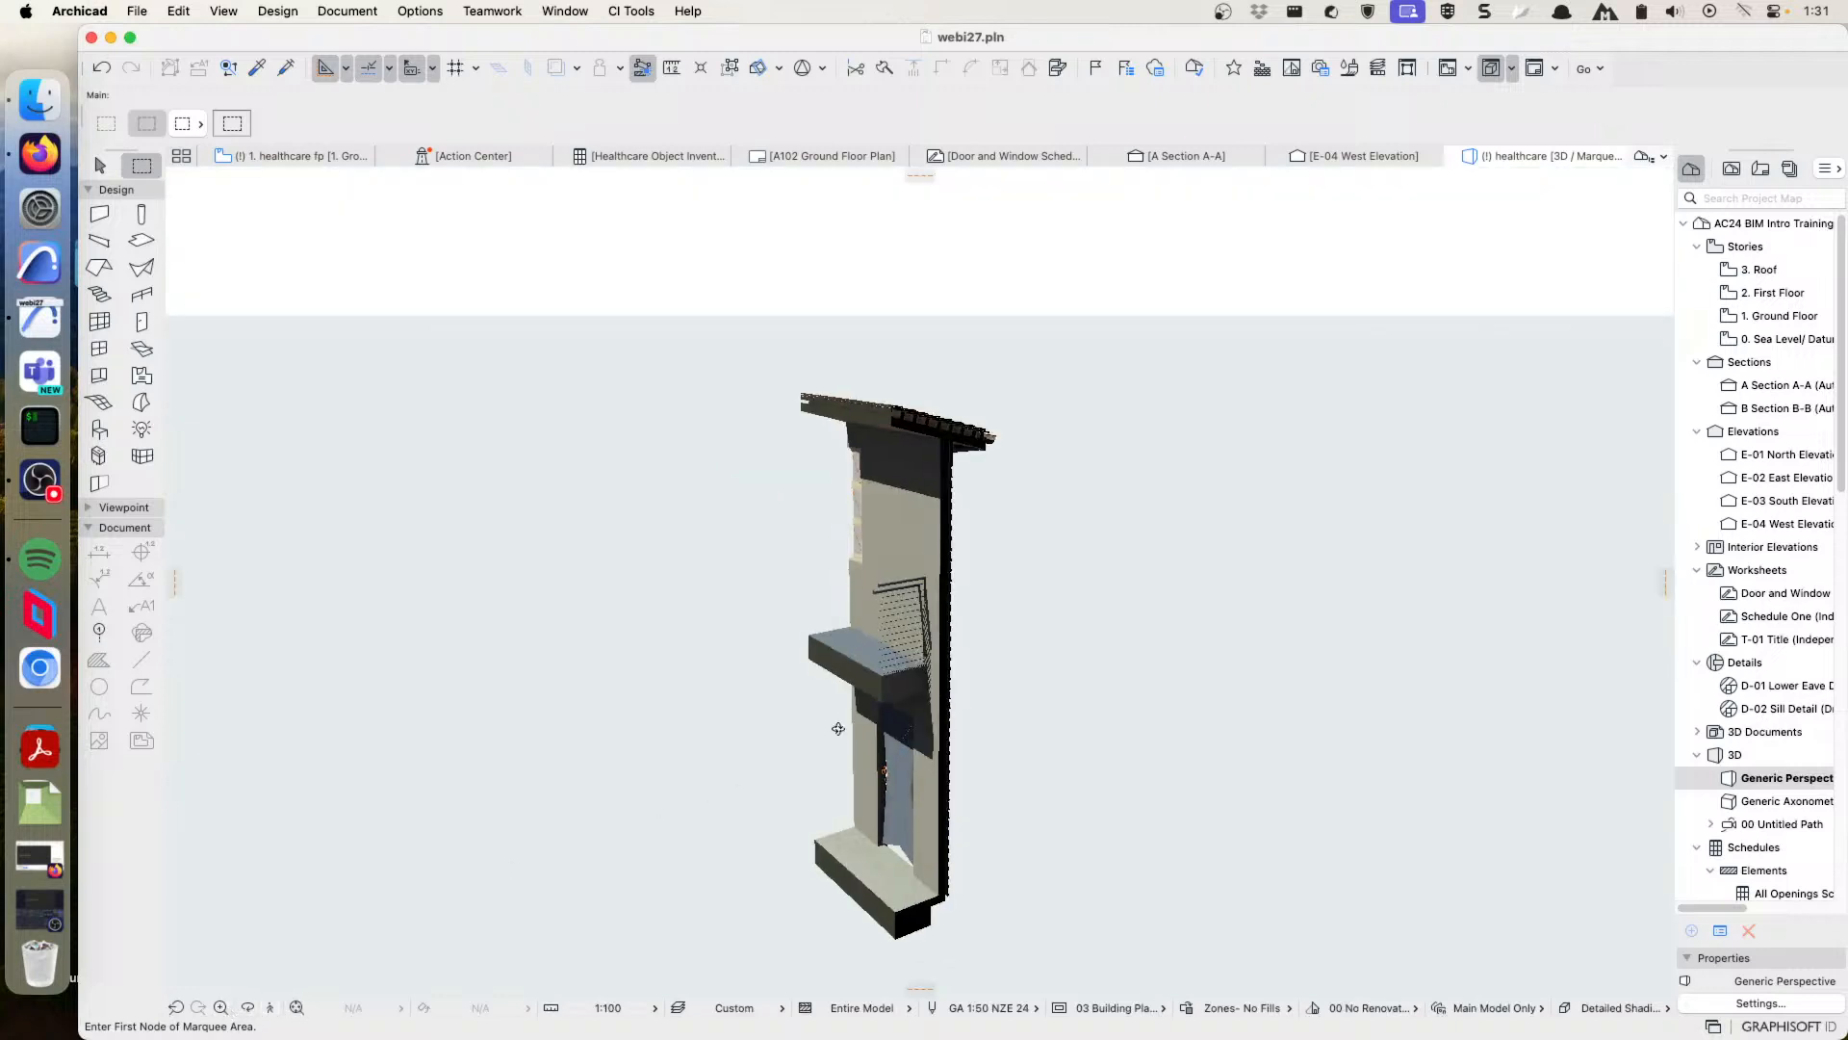
- Examine the custom leaf of the door in 3D from the exterior side of the wall, up close and at an angle
middle_click_drag(837, 729, 395, 690, "shift")
middle_click_drag(963, 723, 675, 709, "shift")
middle_click_drag(1054, 763, 854, 754, "shift")
scroll(1083, 894, "up", 3)
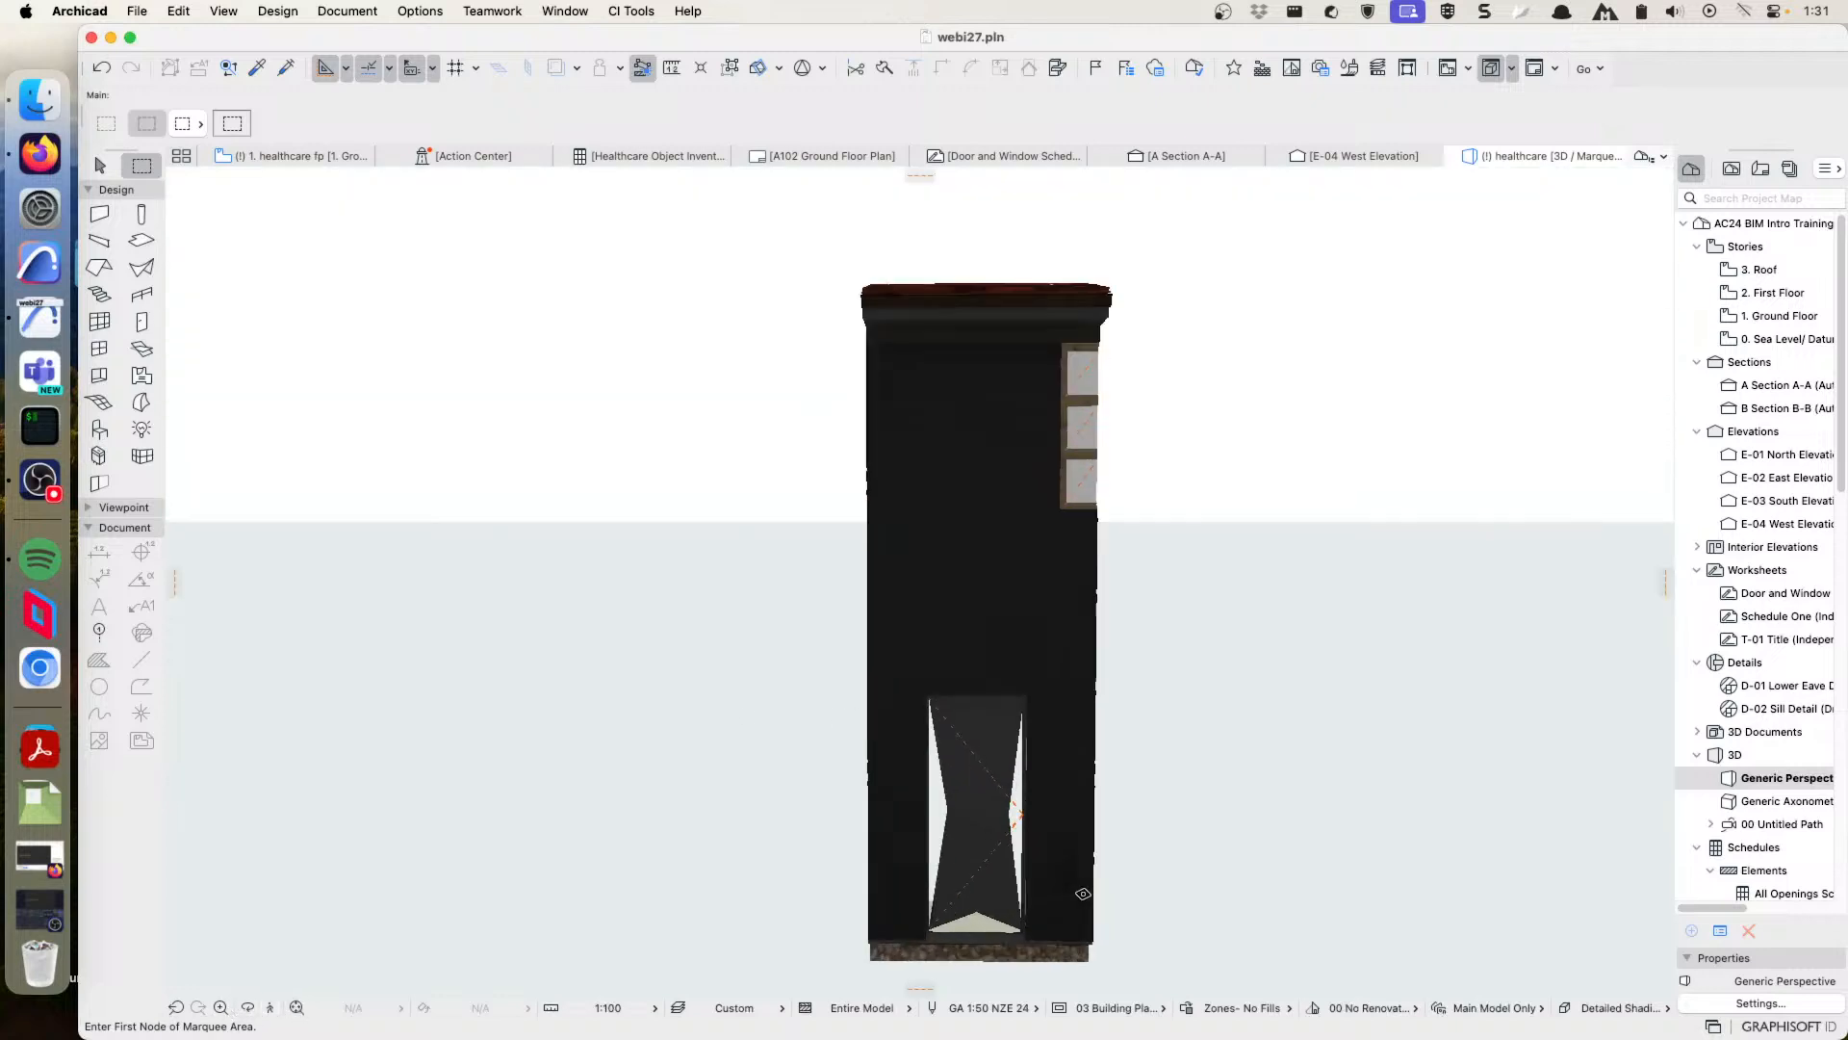
scroll(1083, 894, "up", 6)
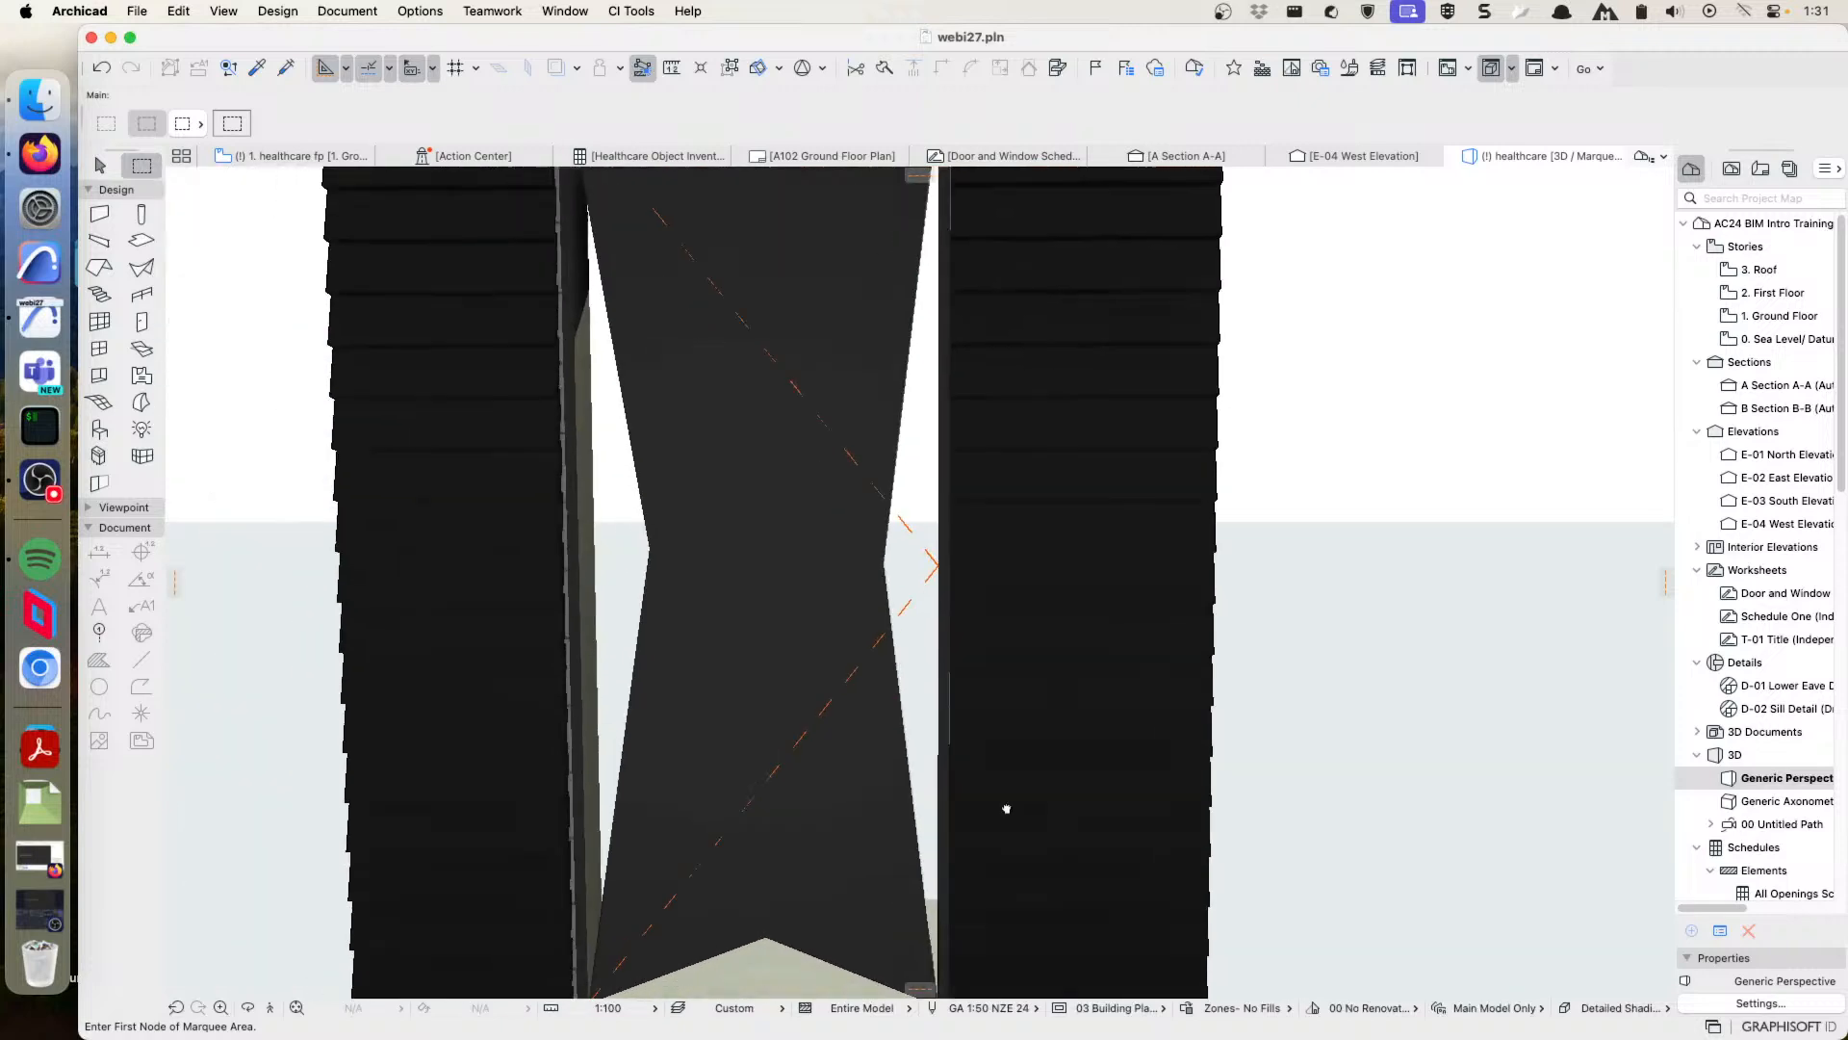
scroll(1220, 776, "down", 6)
middle_click_drag(1217, 747, 1142, 718, "shift")
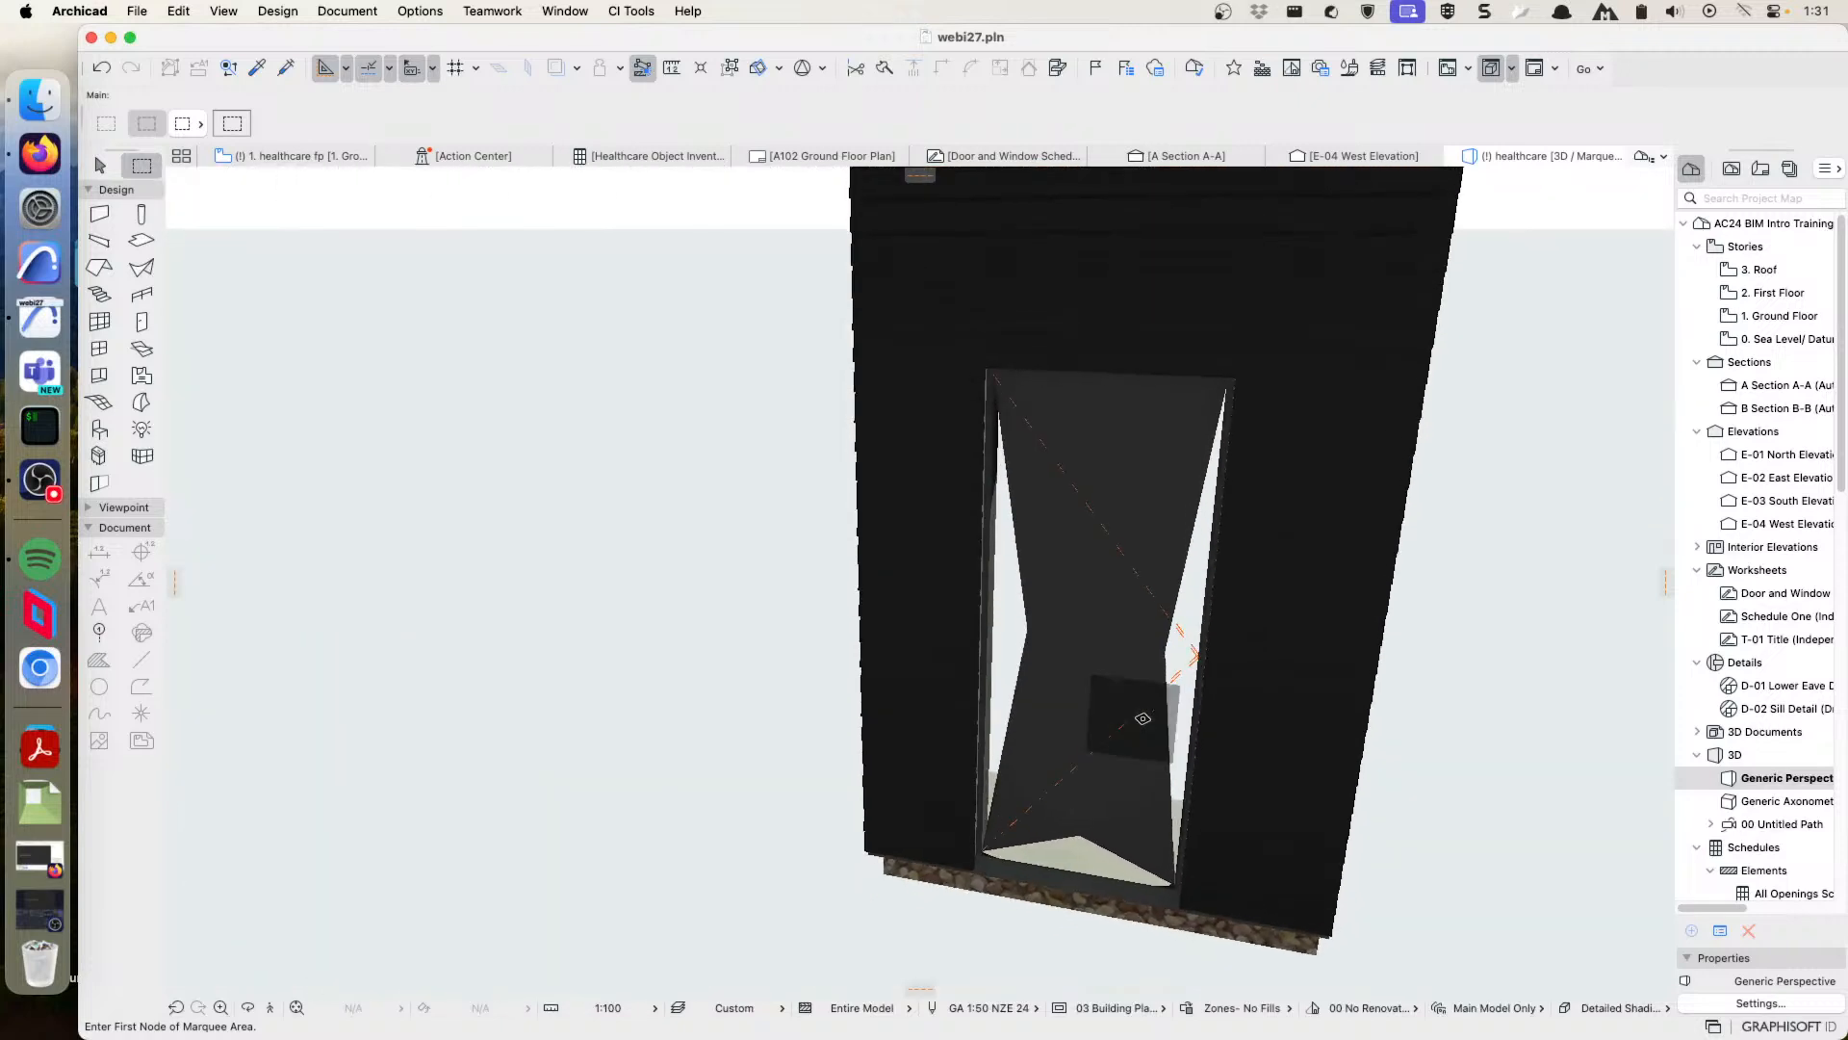
scroll(1143, 718, "up", 2)
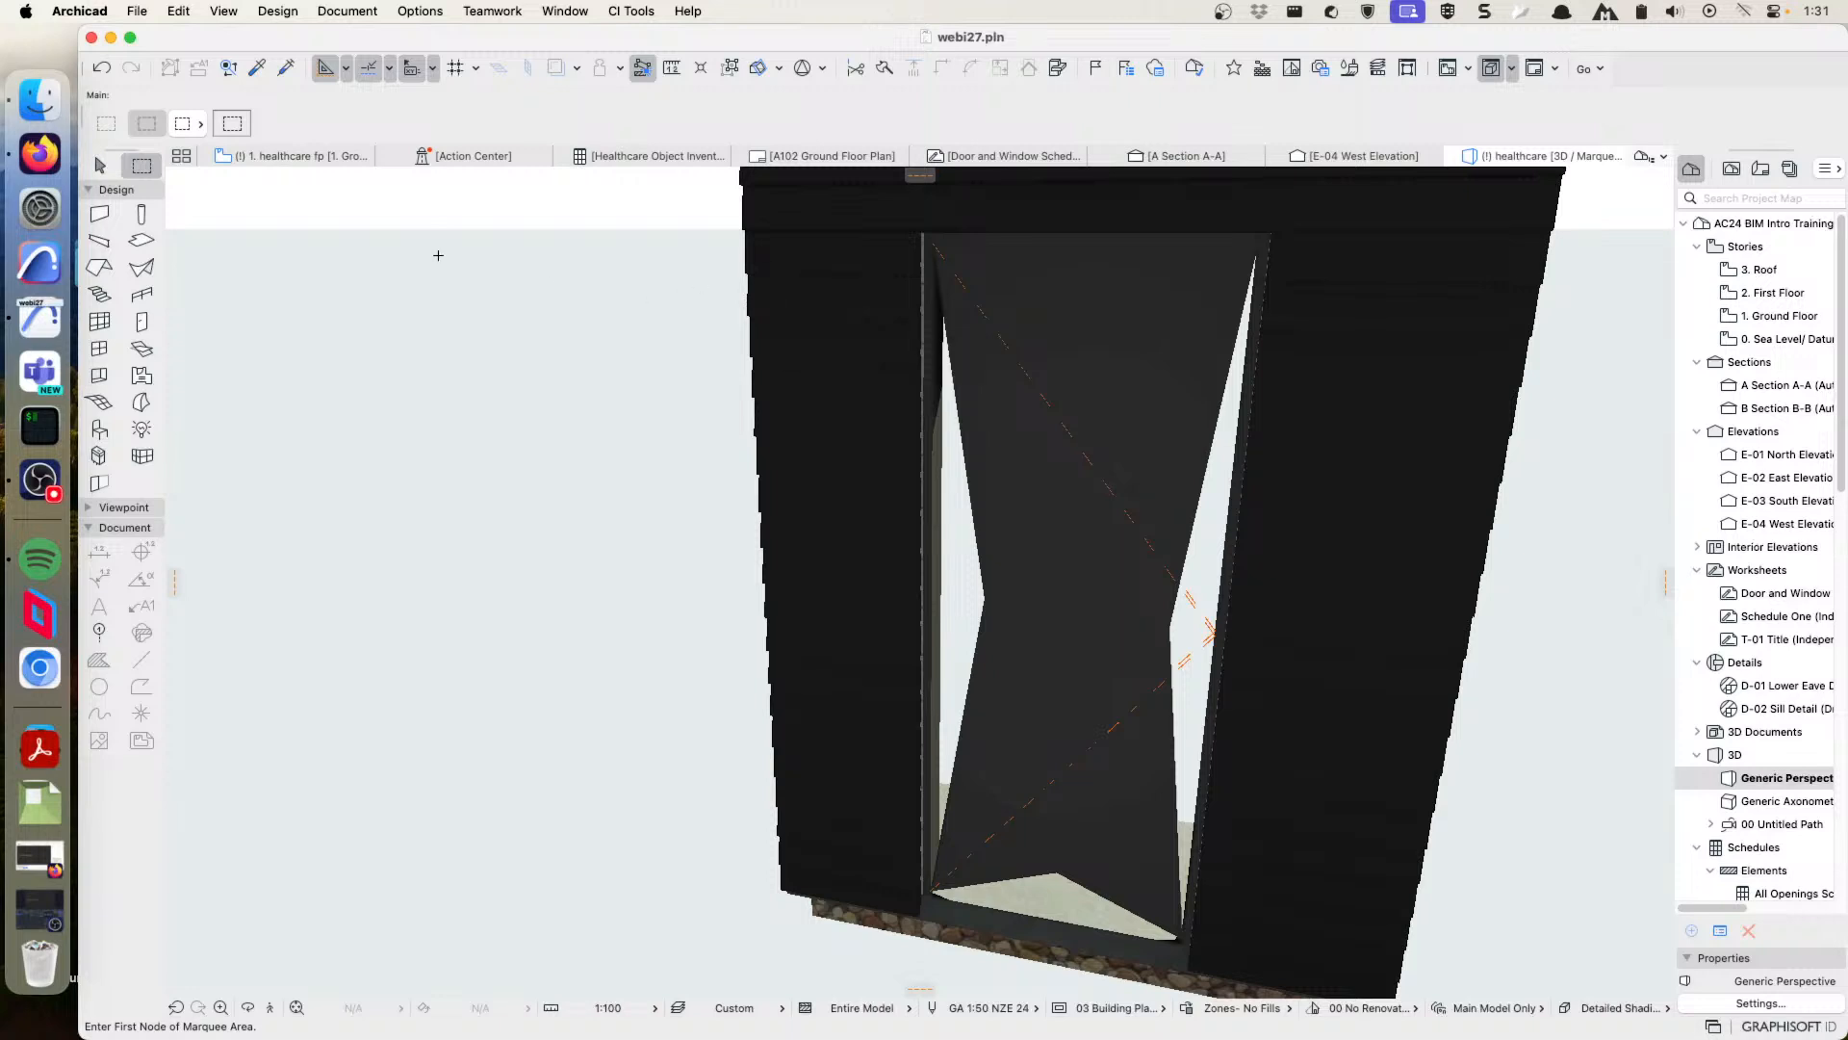
- Return to the ground floor plan and remove the marquee around door D003
left_click(100, 166)
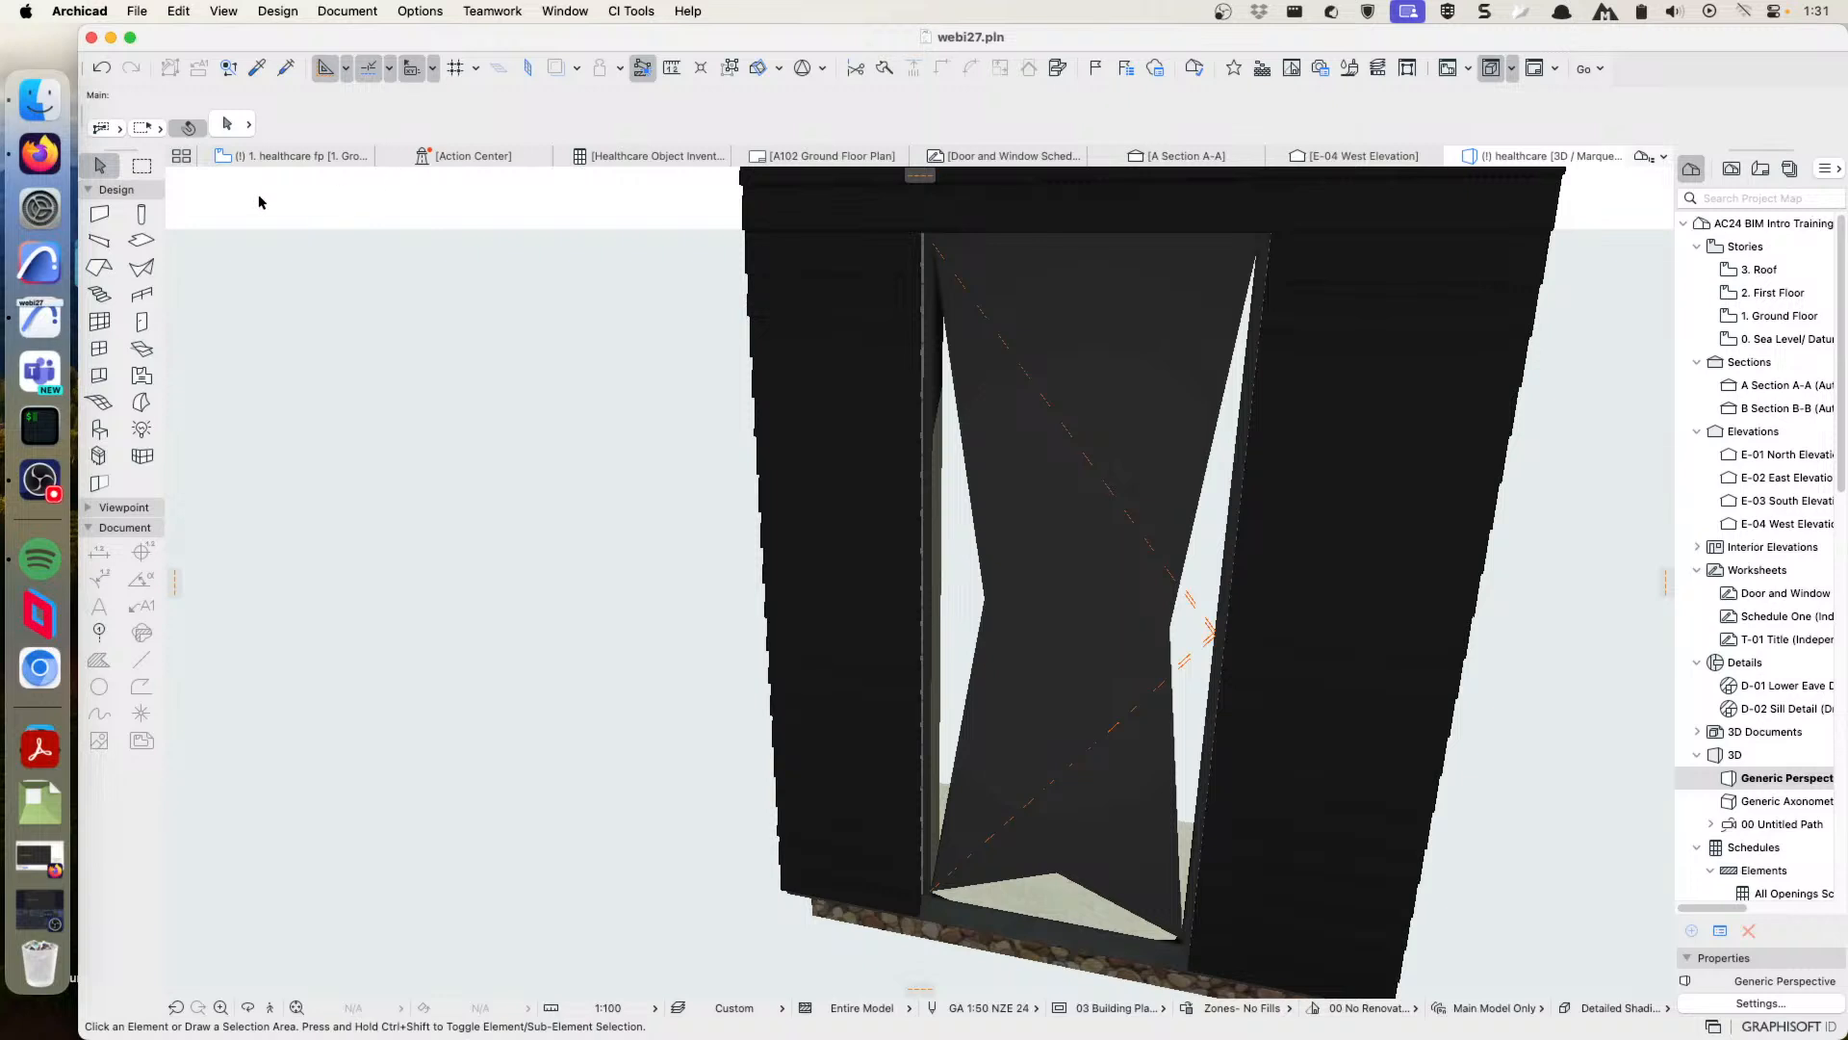
left_click(279, 157)
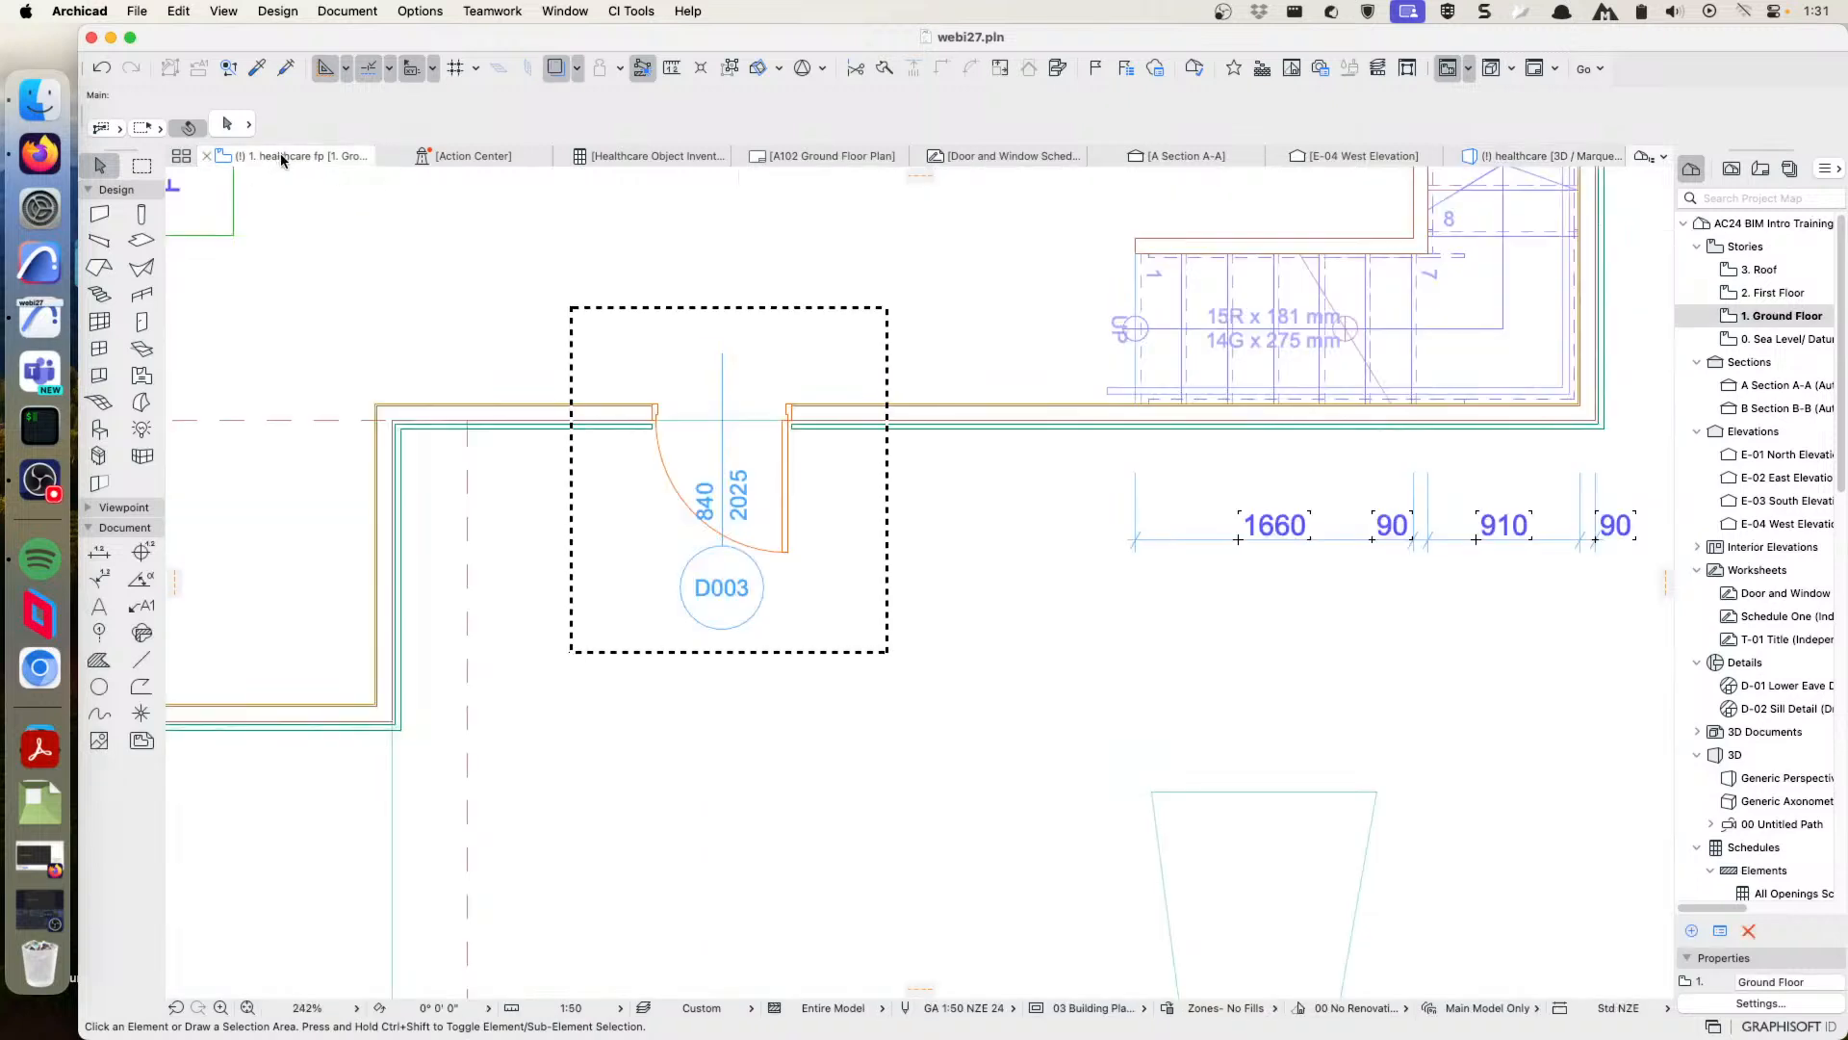
right_click(943, 560)
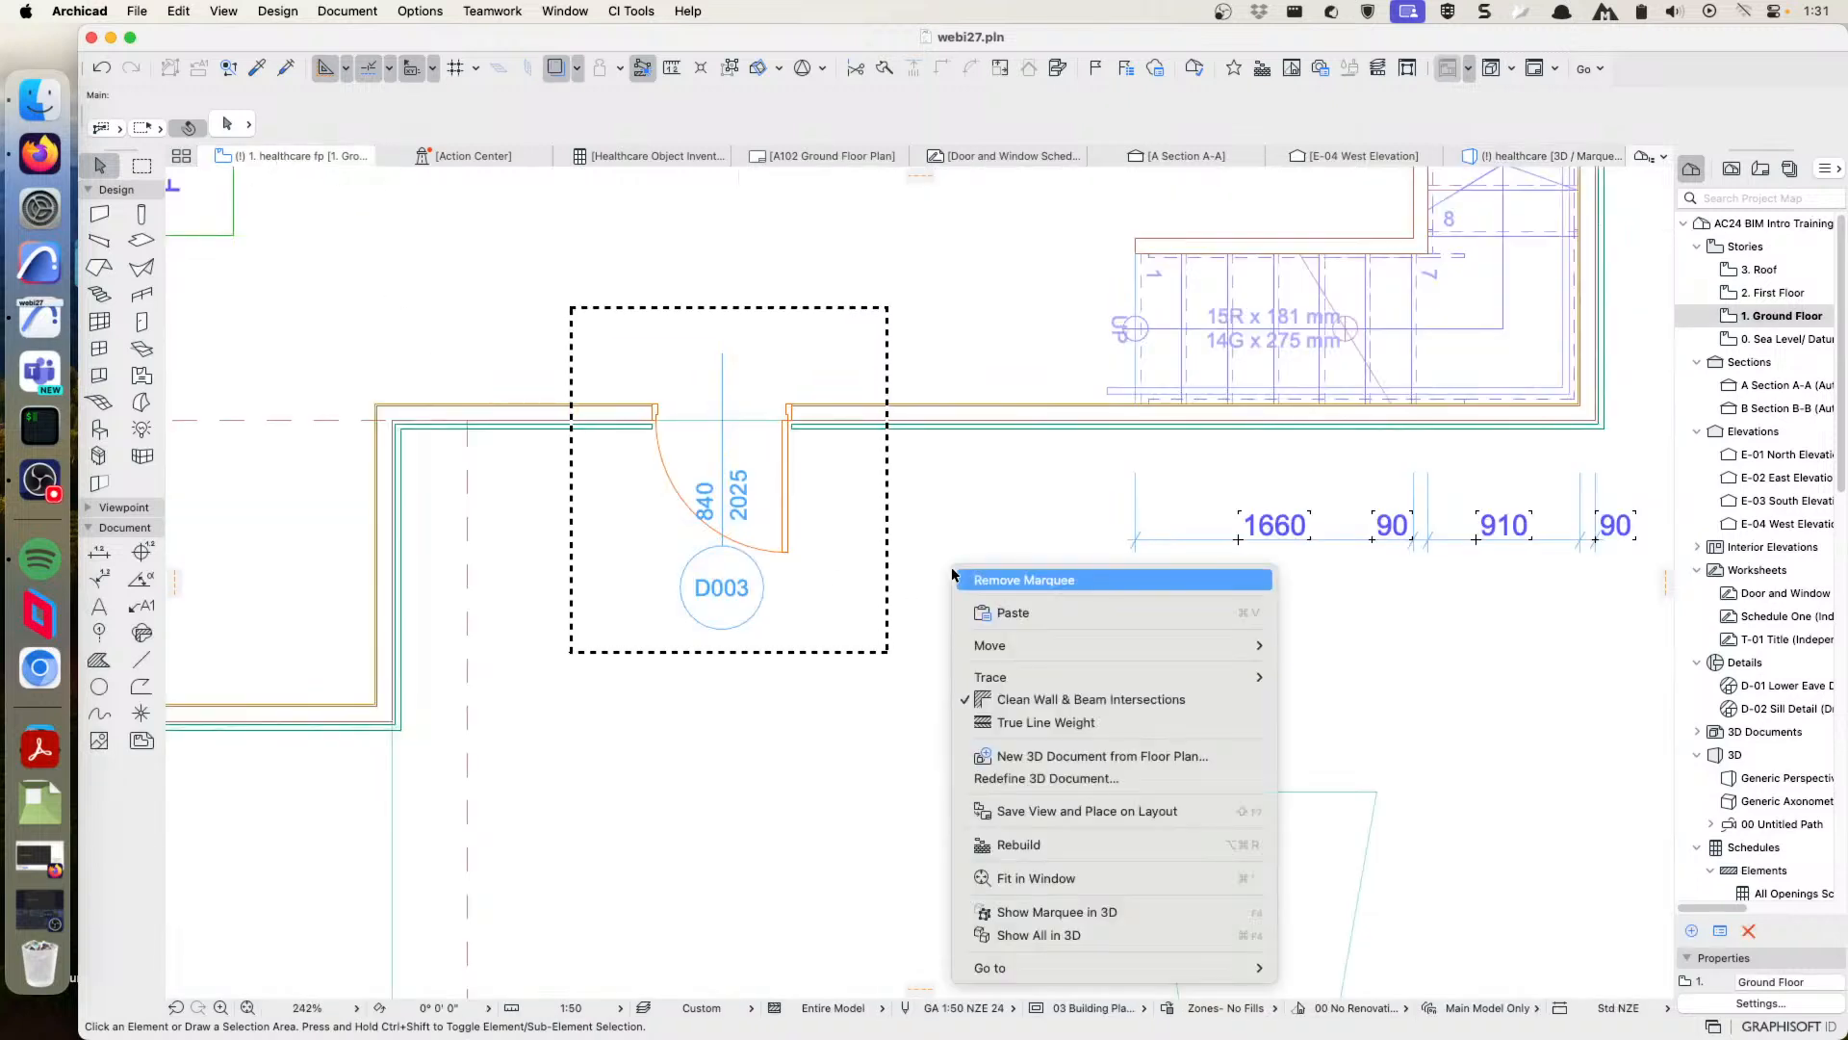
left_click(1043, 581)
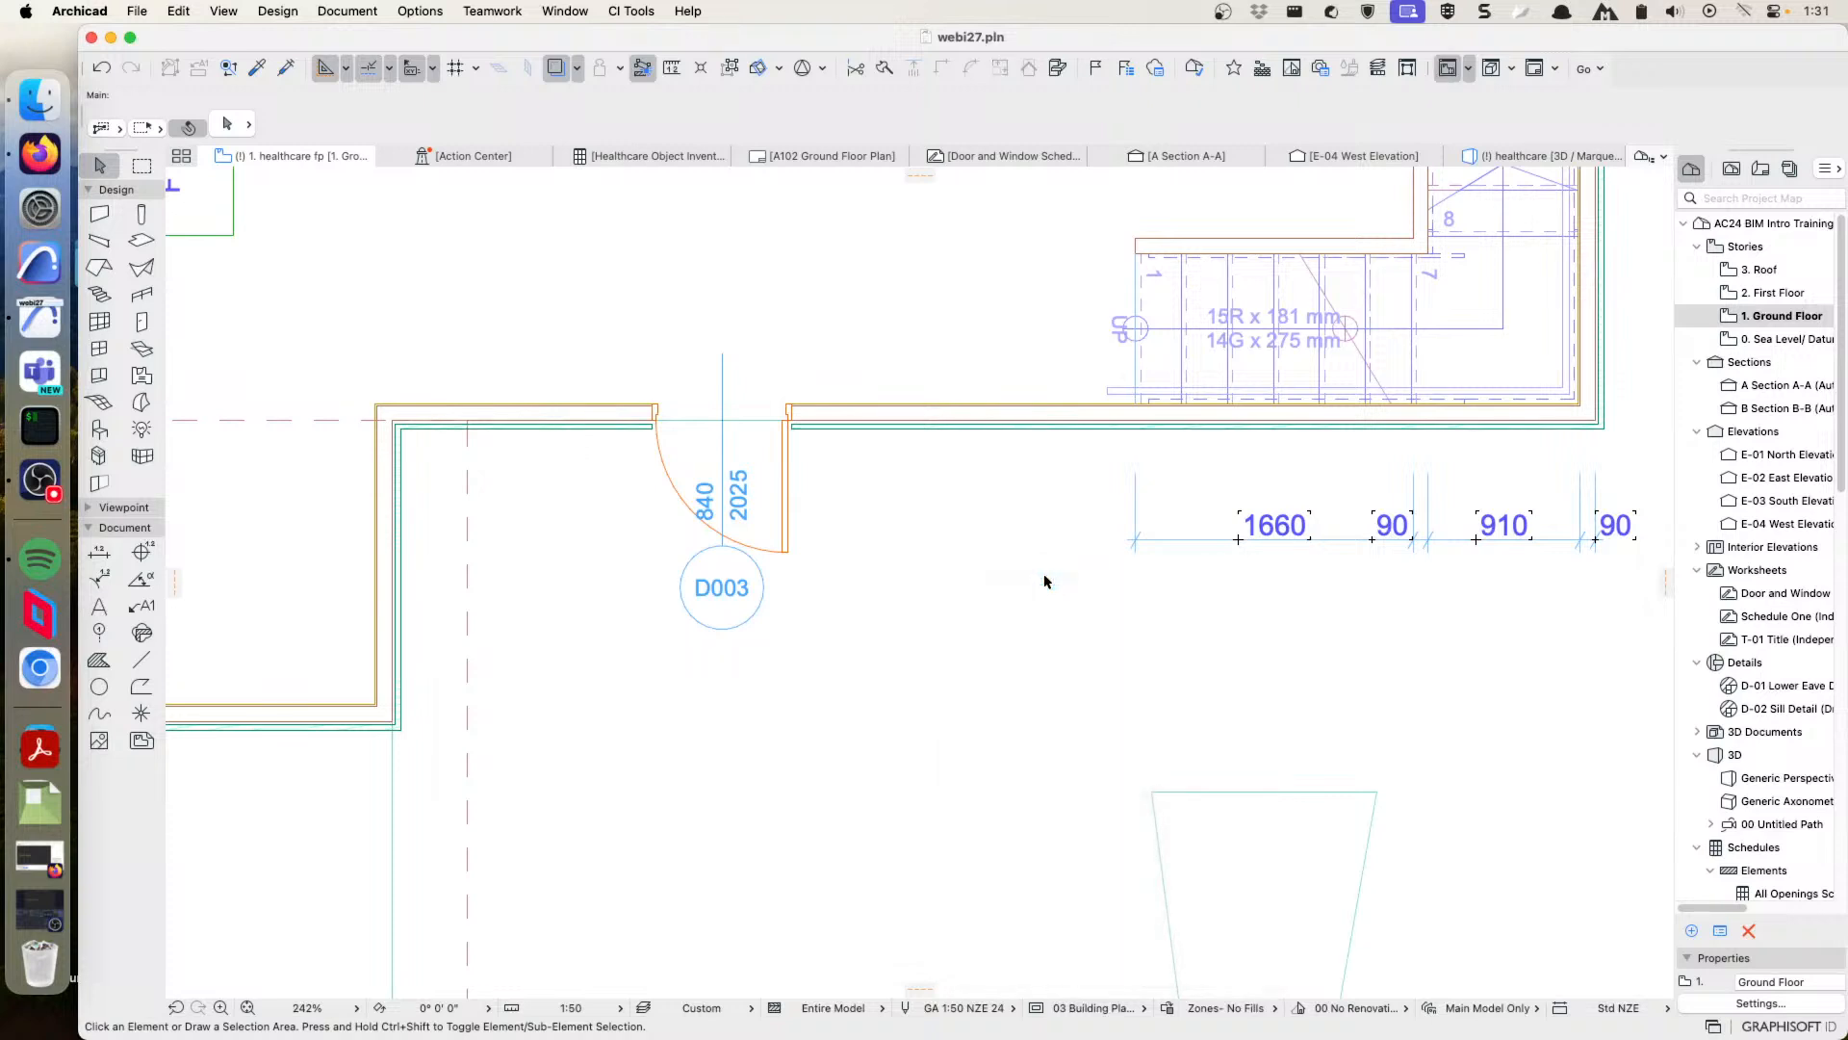
key("ctrl+shift")
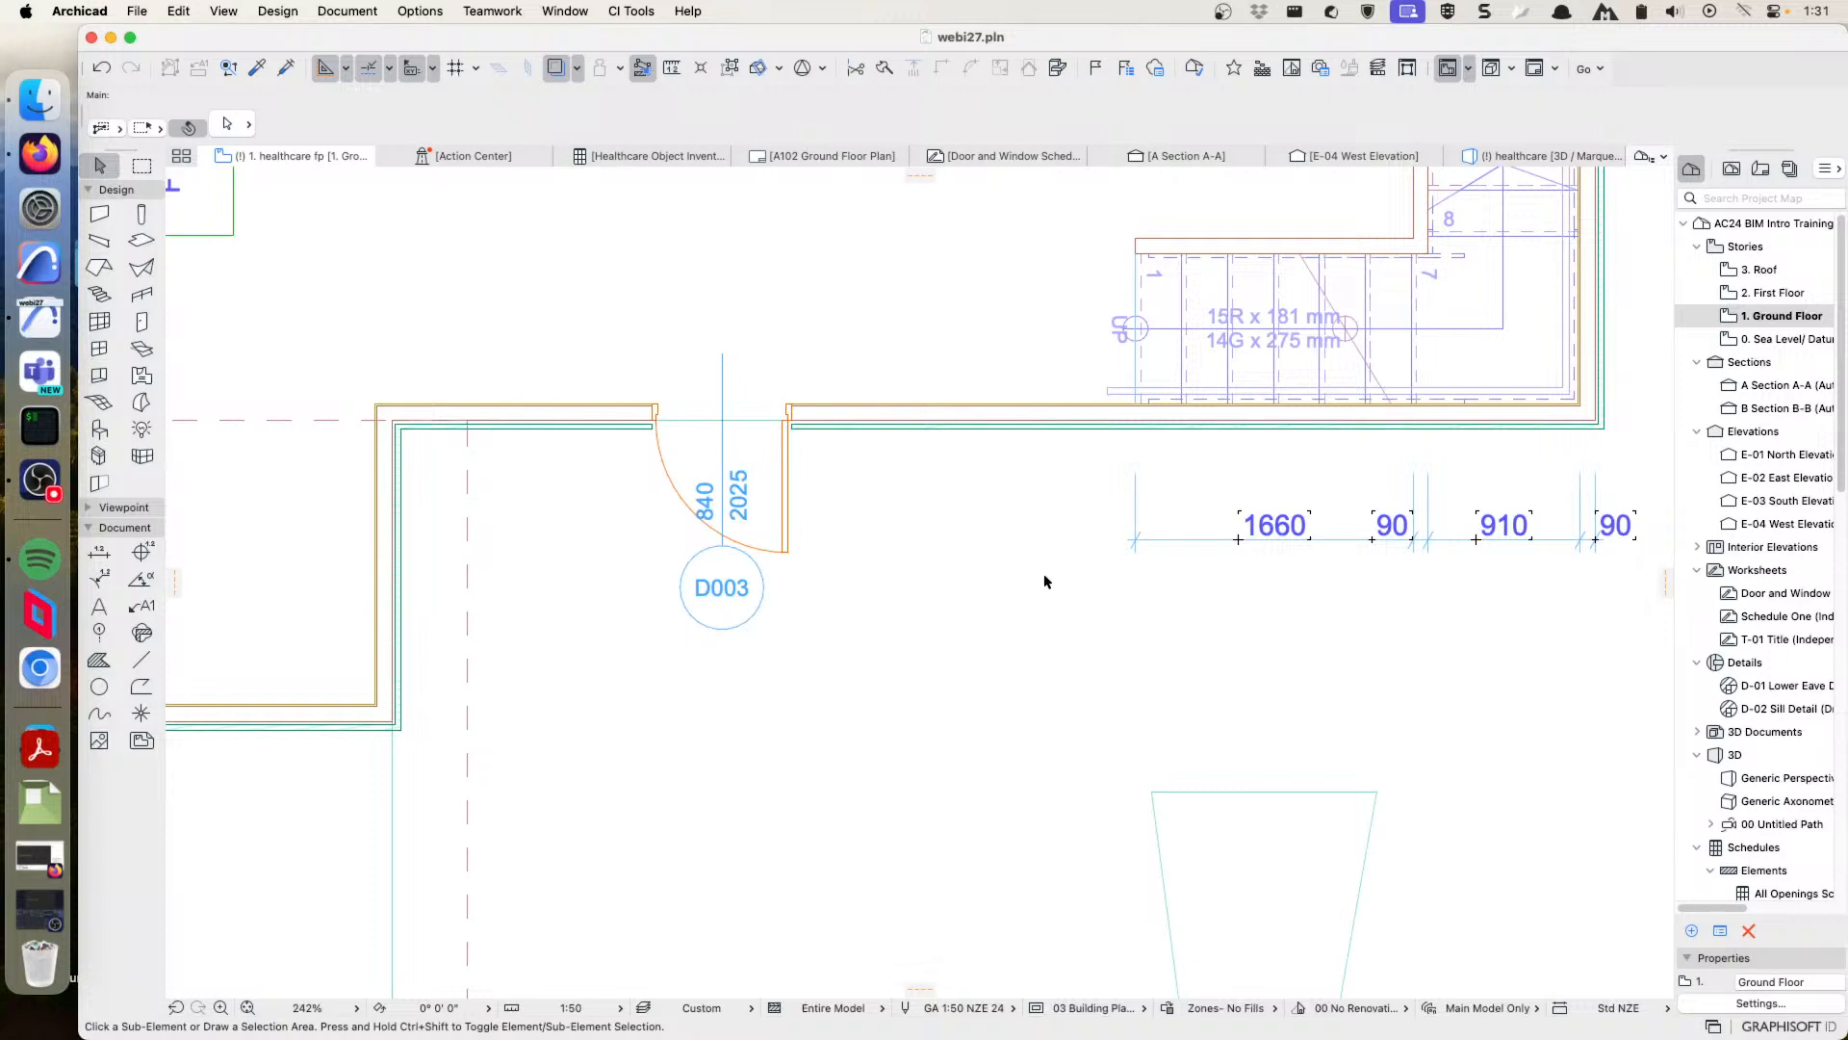